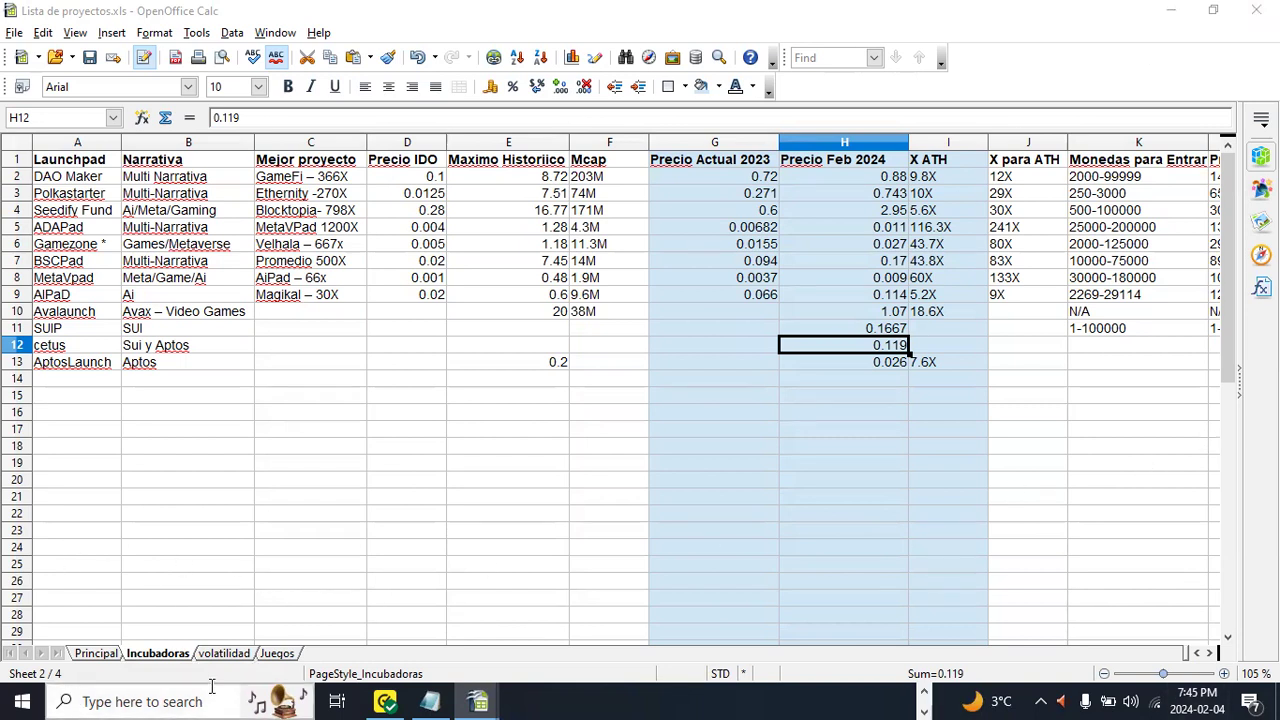
# Step: Look over the Juegos sheet, and check the Jupiter entry and its multiplier on the volatilidad sheet
pyautogui.click(278, 654)
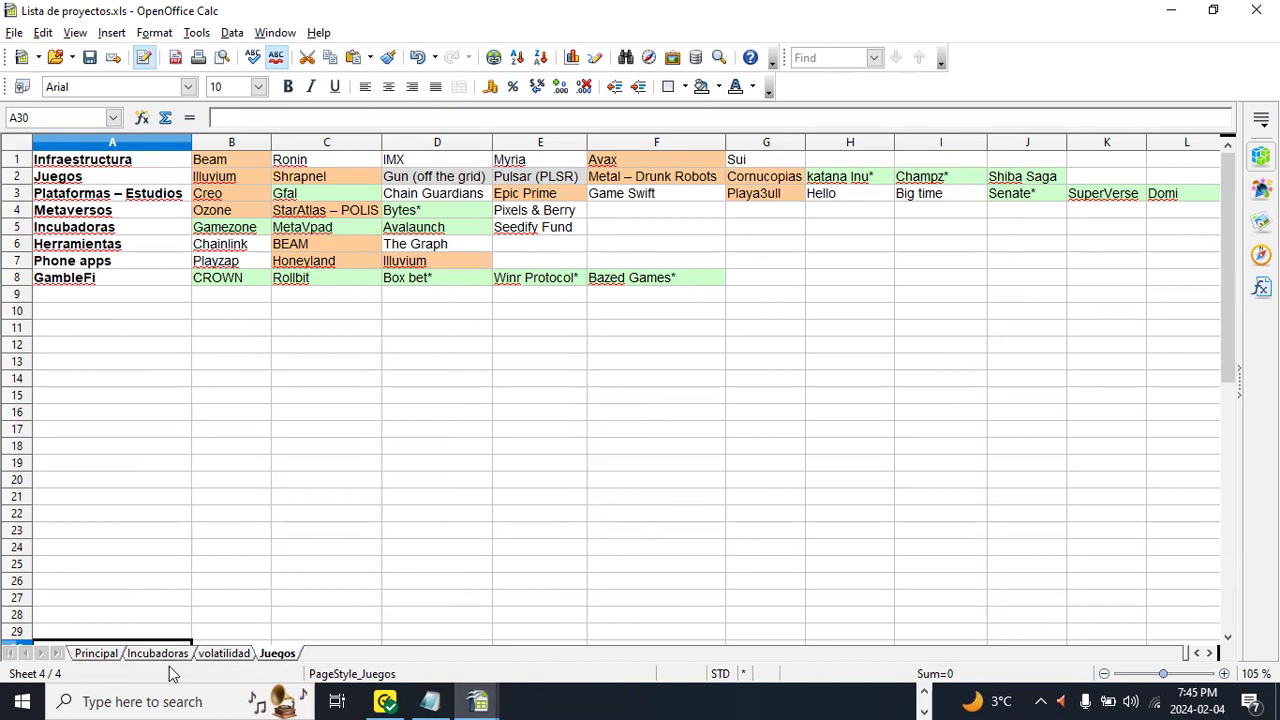
pyautogui.click(228, 655)
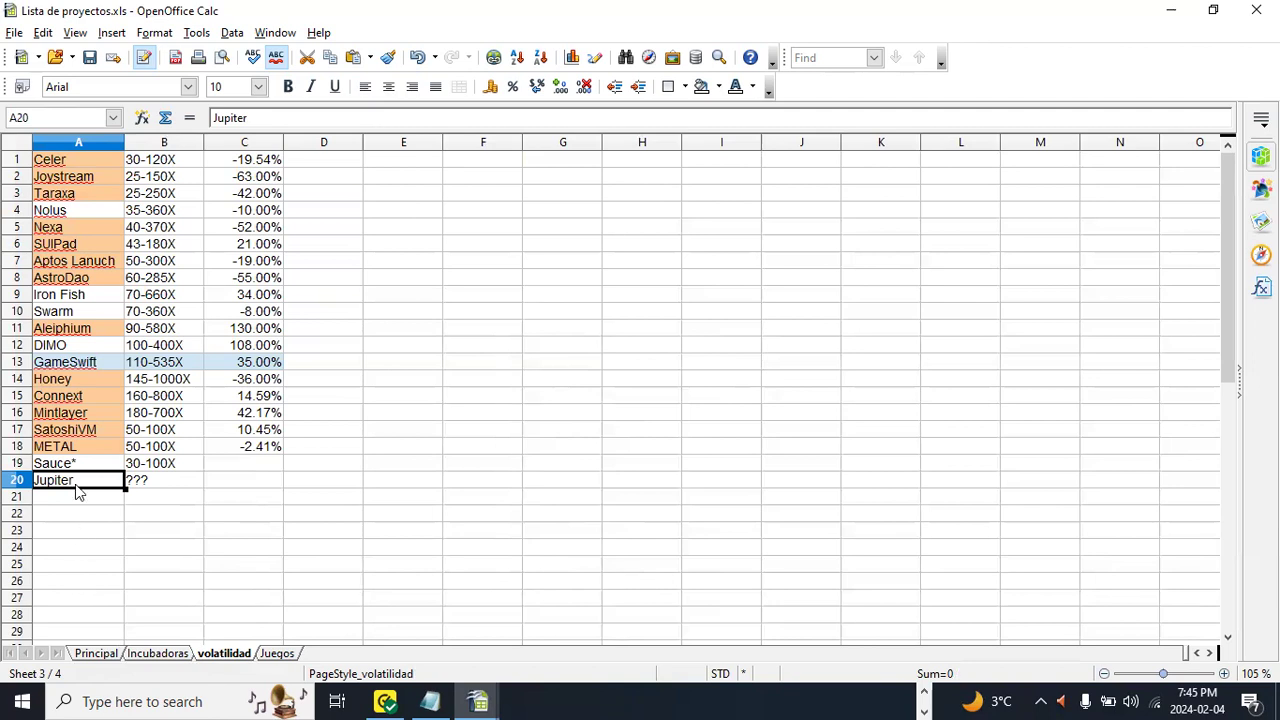
pyautogui.click(152, 484)
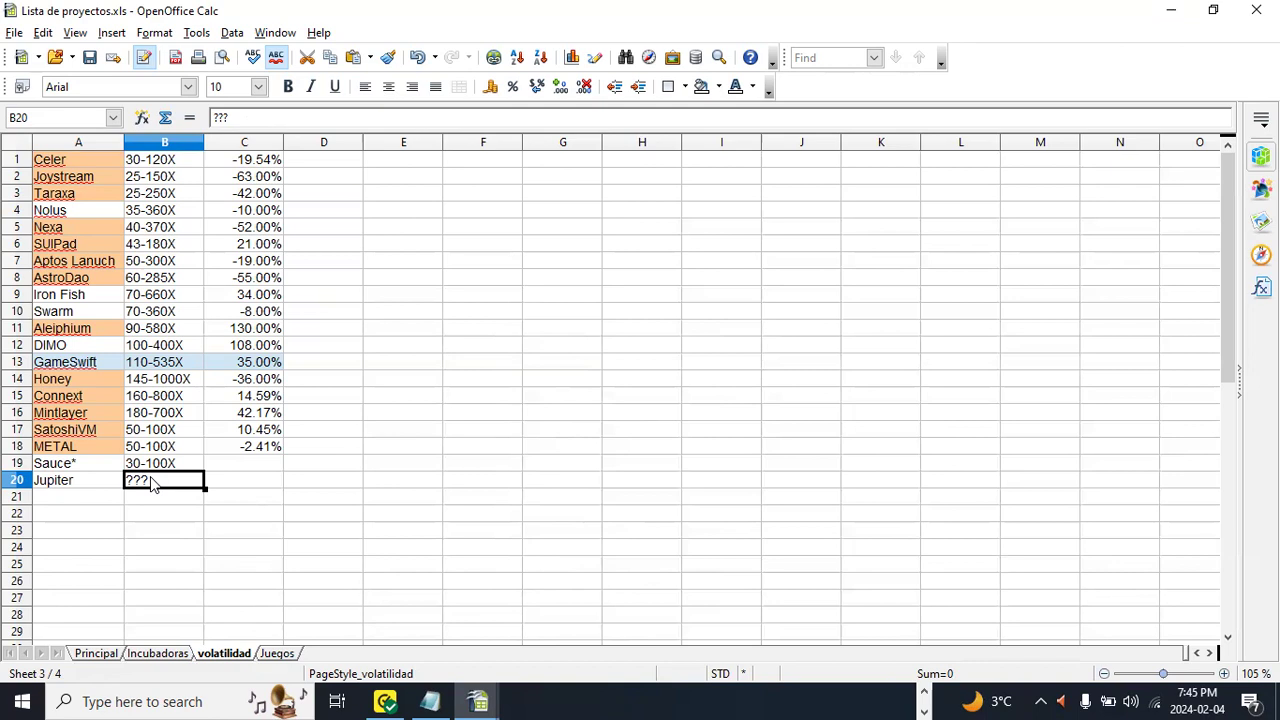
# Step: On the Incubadoras sheet, examine the Precio Feb 2024 and Precio Actual 2023 columns upward from the cetus row
pyautogui.click(176, 656)
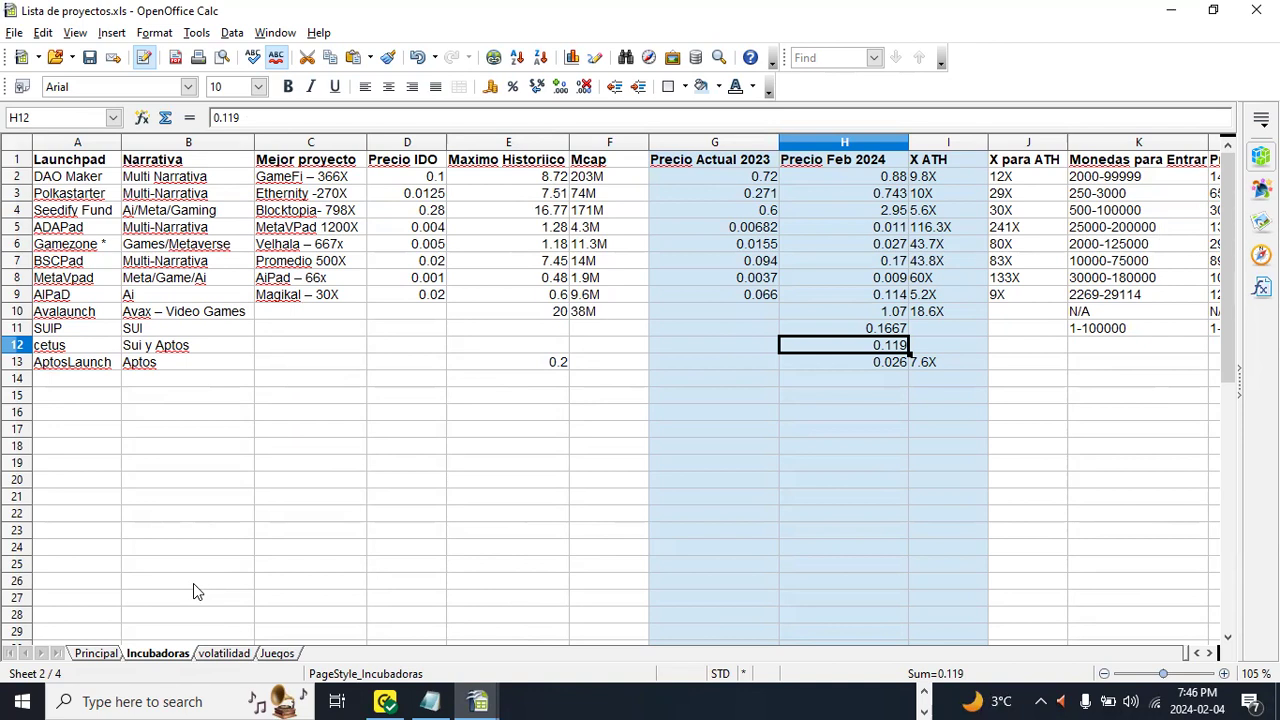
pyautogui.press('Up')
pyautogui.press('Up')
pyautogui.press('Up')
pyautogui.press('Up')
pyautogui.press('Up')
pyautogui.press('Up')
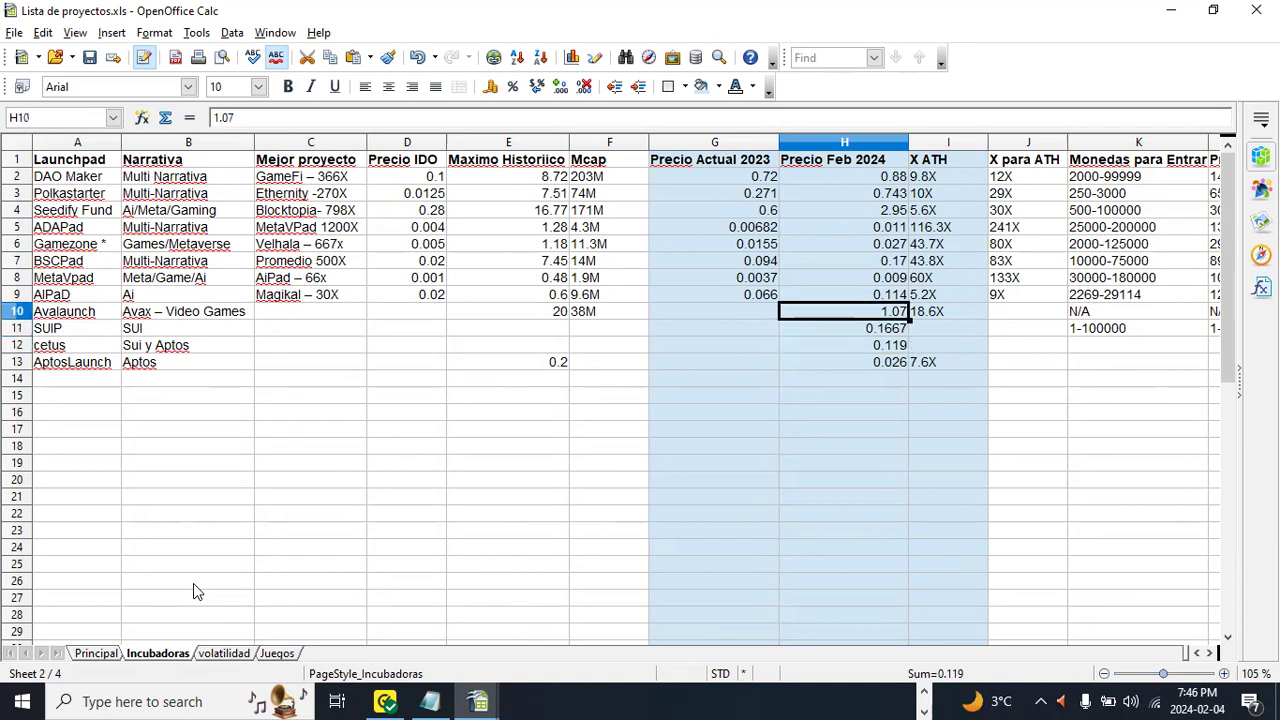
pyautogui.press('Right')
pyautogui.press('Left')
pyautogui.press('Left')
pyautogui.press('Left')
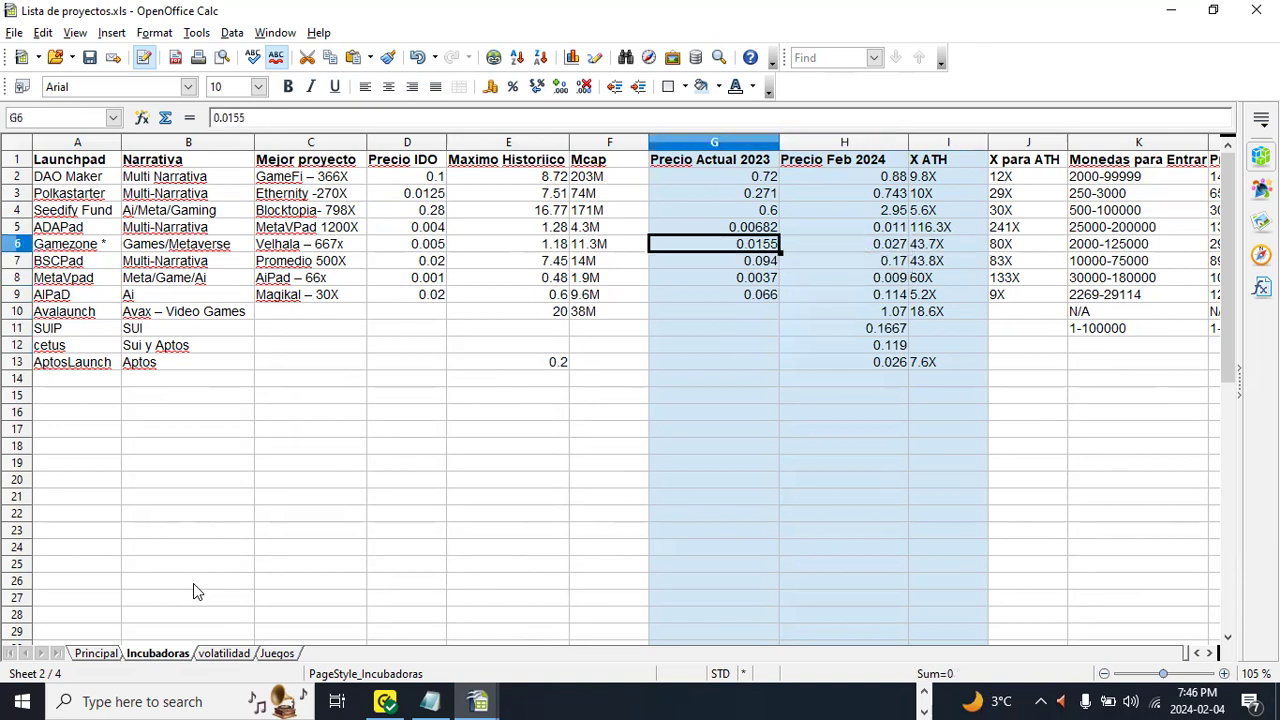
# Step: Check the Mcap and Maximo Historiico cells for cetus, and the Maximo Historiico value for AptosLaunch
pyautogui.press('Down')
pyautogui.press('Down')
pyautogui.press('Down')
pyautogui.press('Down')
pyautogui.press('Down')
pyautogui.press('Down')
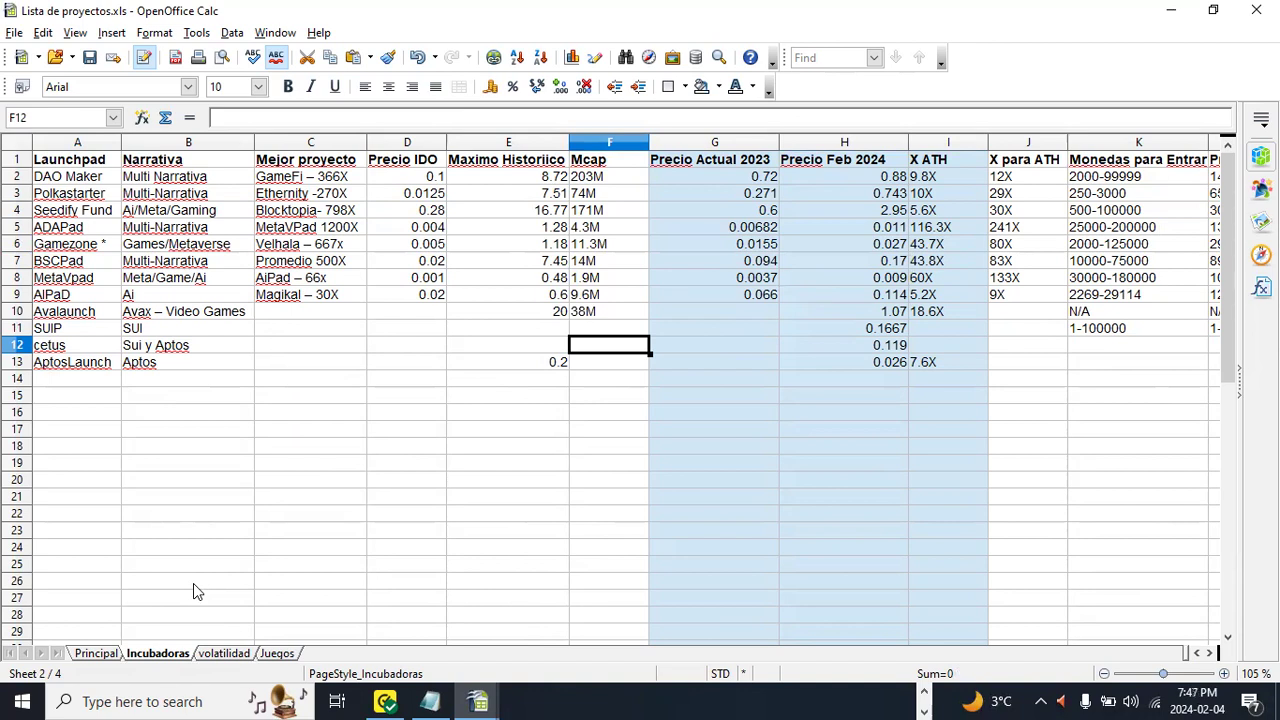
pyautogui.press('Left')
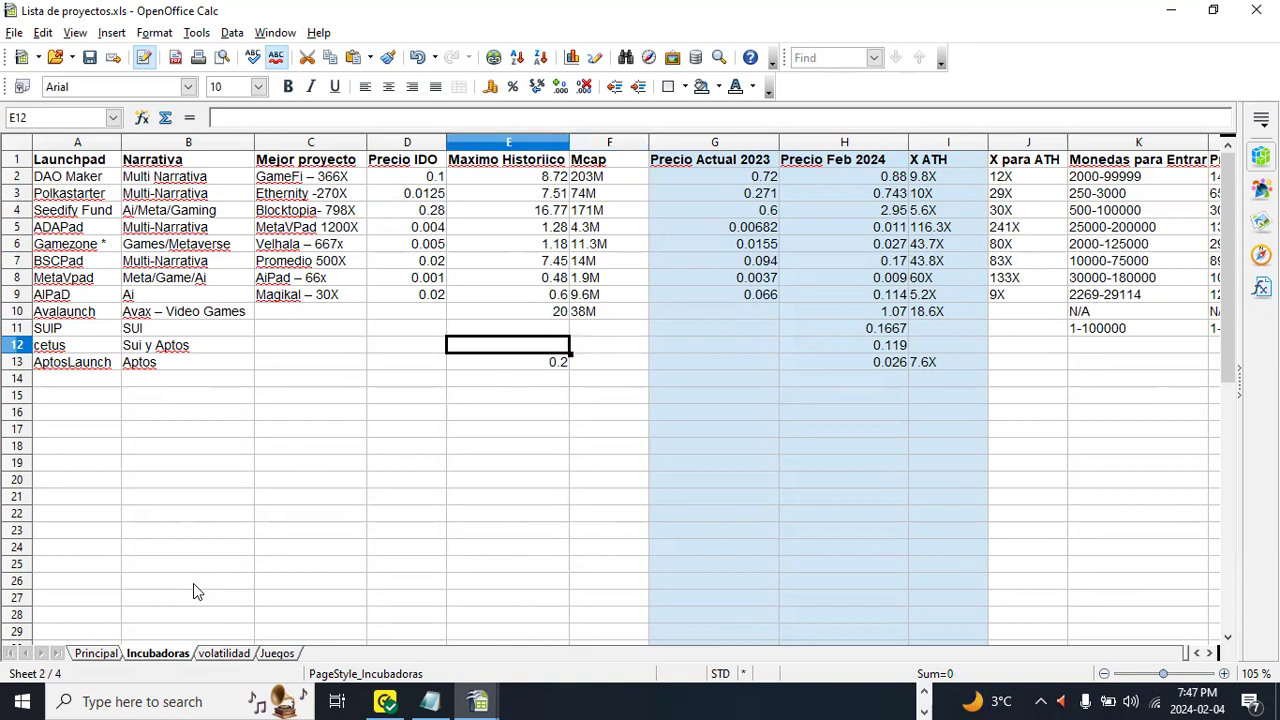
pyautogui.press('Down')
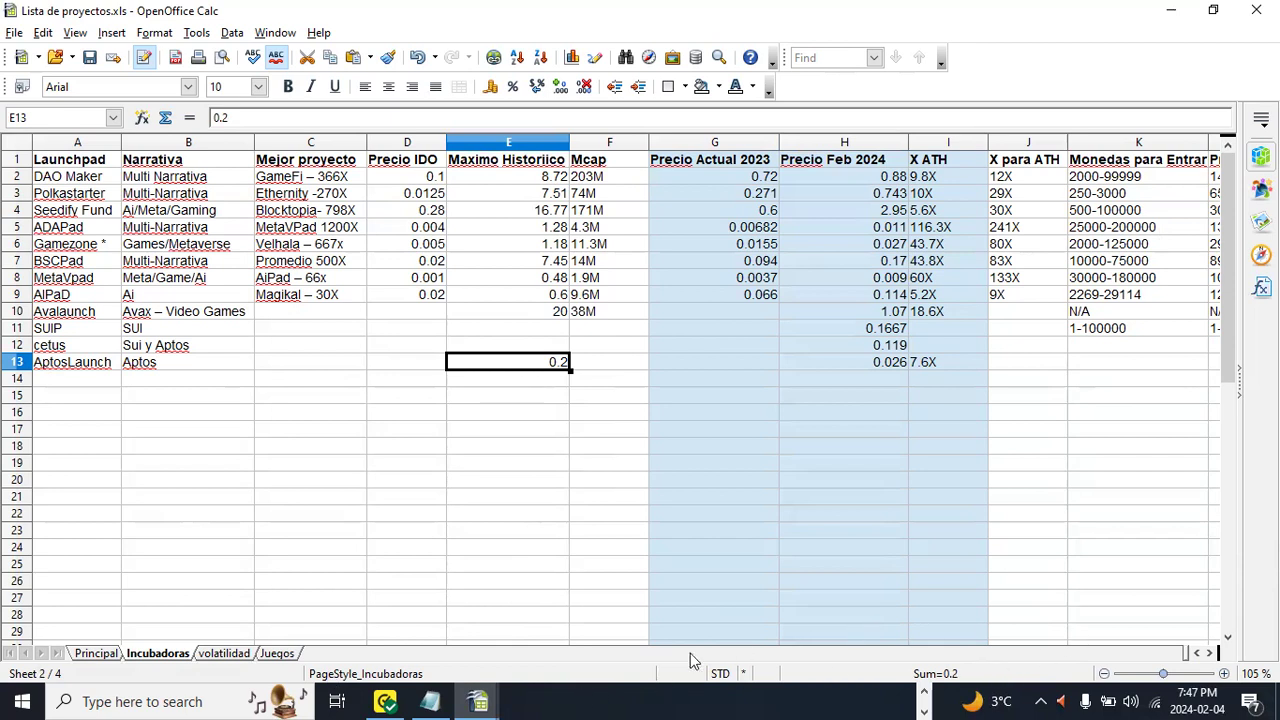
# Step: Examine the Precio el dia de hoy column, starting with the entry costs for DAO Maker and Polkastarter
pyautogui.click(1093, 232)
pyautogui.hscroll(2, 1093, 240)
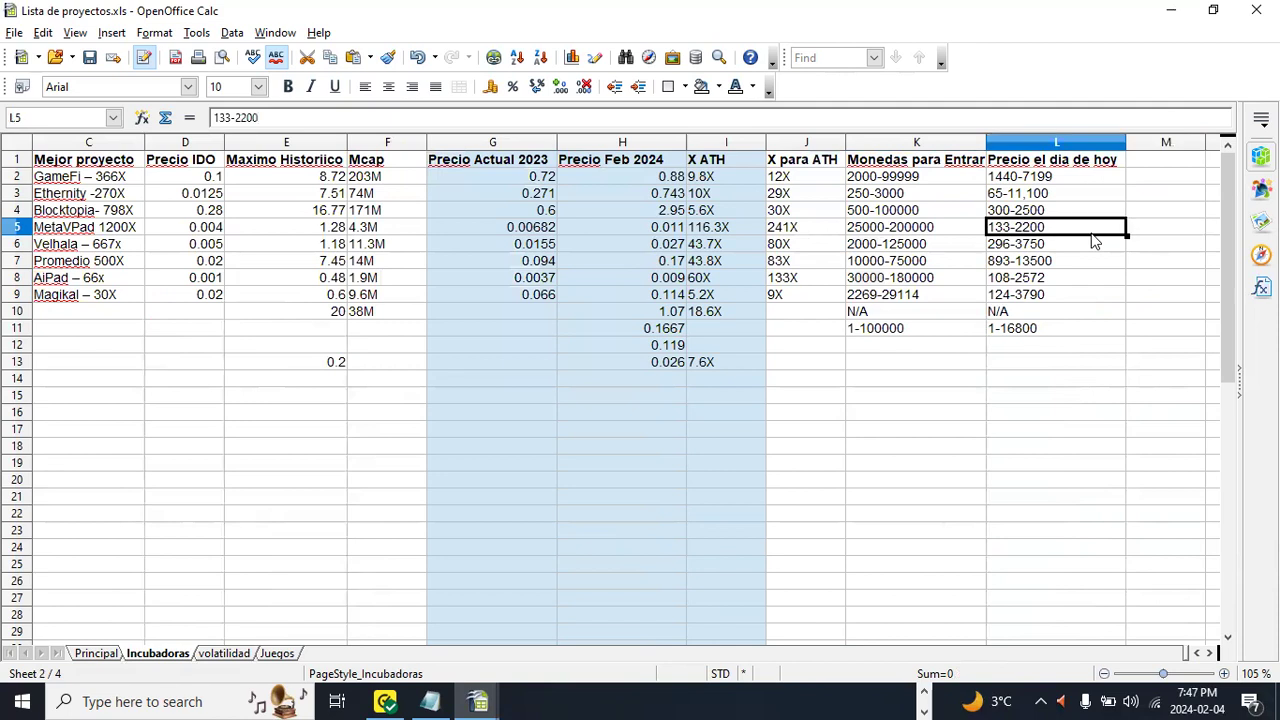
pyautogui.press('Up')
pyautogui.press('Up')
pyautogui.press('Up')
pyautogui.press('Right')
pyautogui.press('Right')
pyautogui.press('Left')
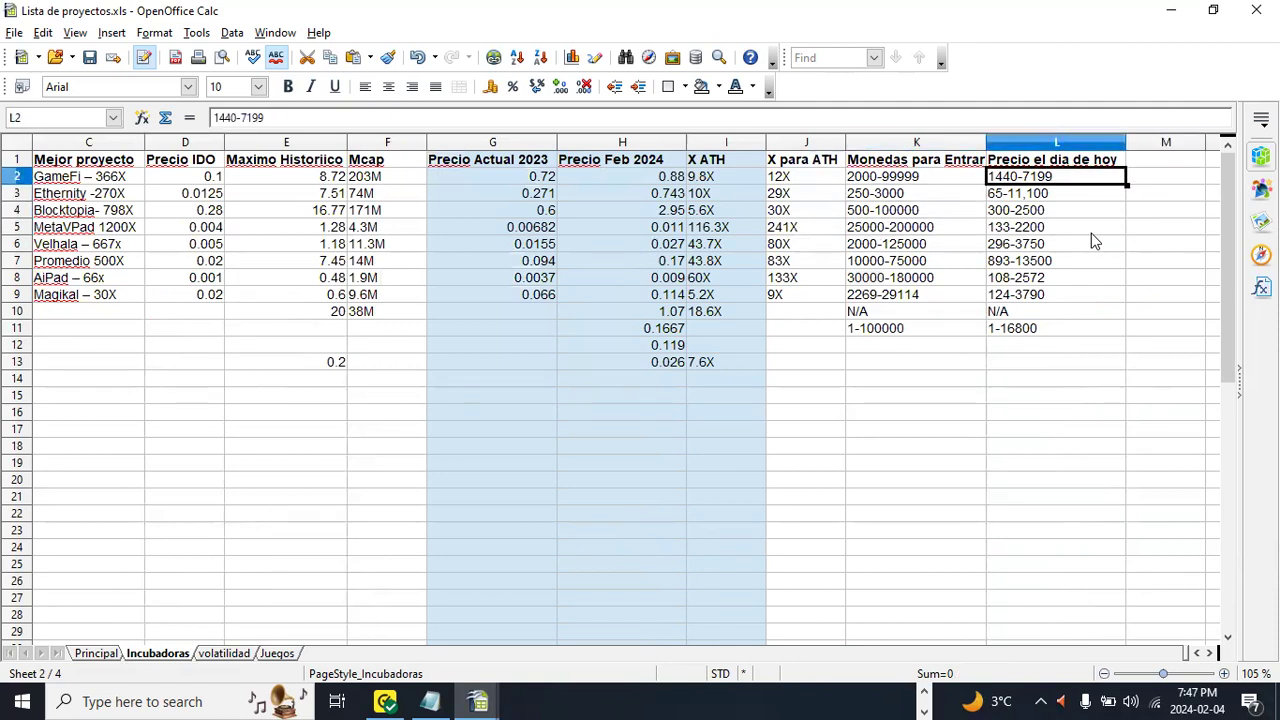
pyautogui.press('Up')
pyautogui.press('Down')
pyautogui.press('Down')
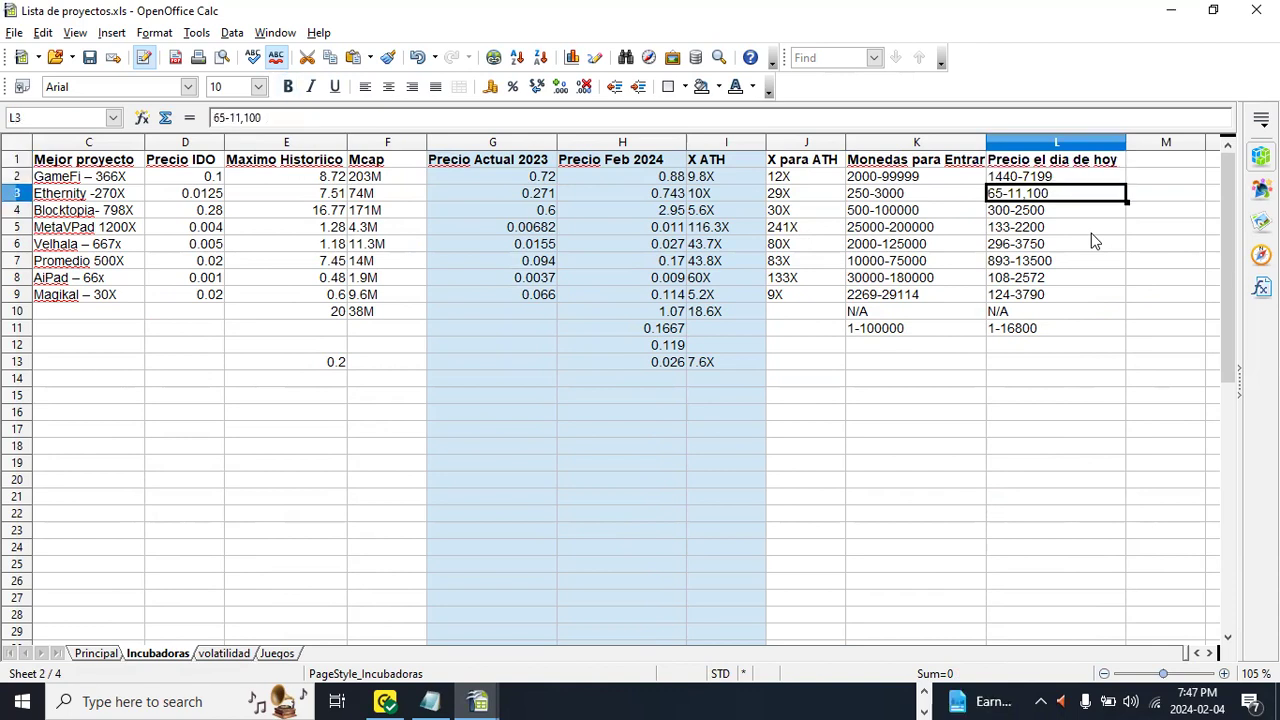
# Step: Compare the Precio el dia de hoy ranges of the launchpads, going down to the Avalaunch row
pyautogui.press('Down')
pyautogui.press('Down')
pyautogui.press('Down')
pyautogui.press('Up')
pyautogui.press('Up')
pyautogui.press('Up')
pyautogui.press('Up')
pyautogui.press('Down')
pyautogui.press('Down')
pyautogui.press('Down')
pyautogui.press('Down')
pyautogui.press('Down')
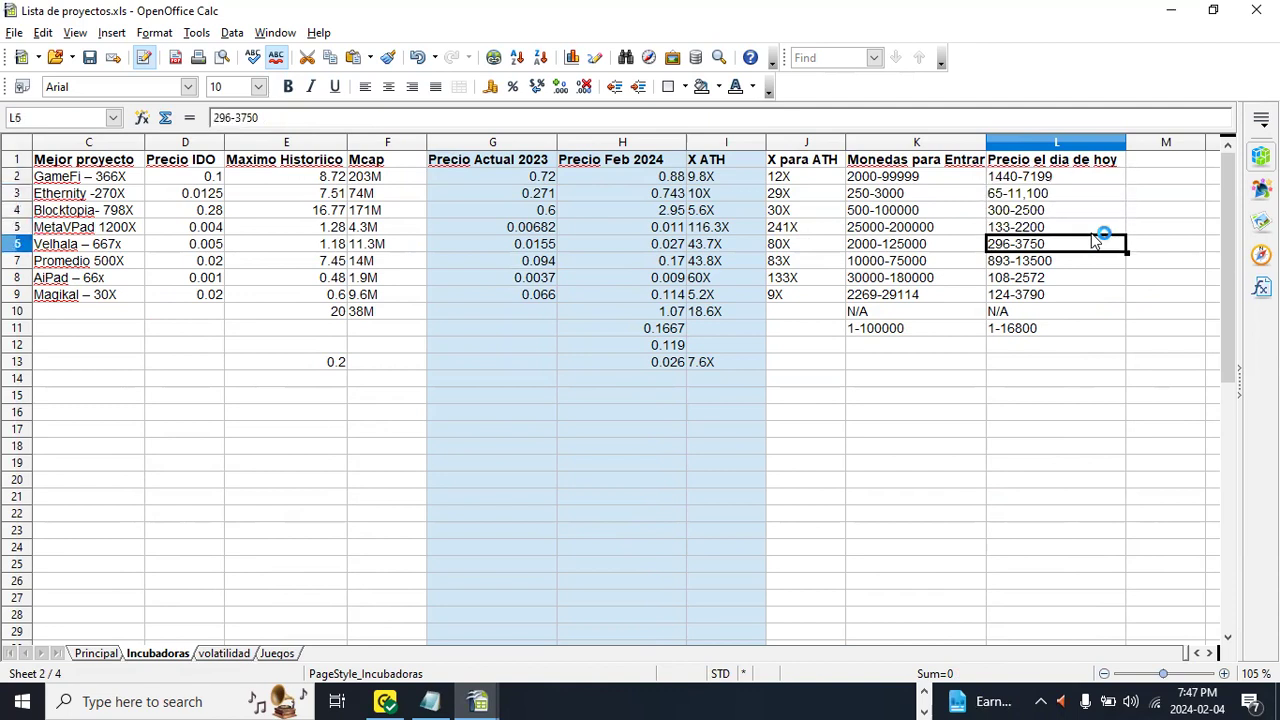
pyautogui.press('Down')
pyautogui.press('Down')
pyautogui.press('Down')
pyautogui.press('Down')
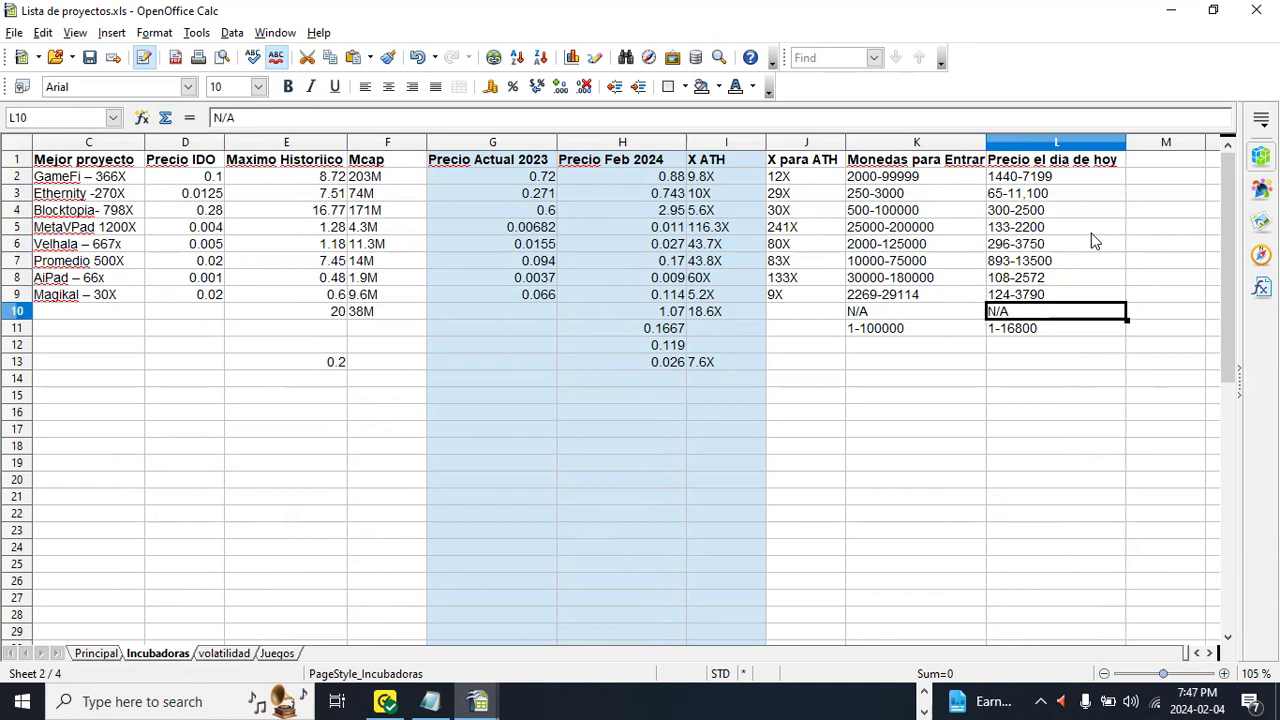
# Step: Read back across the Avalaunch and SUIP rows to the Mejor proyecto column
pyautogui.press('Left')
pyautogui.press('Left')
pyautogui.press('Left')
pyautogui.press('Left')
pyautogui.press('Left')
pyautogui.press('Left')
pyautogui.press('Left')
pyautogui.press('Left')
pyautogui.press('Left')
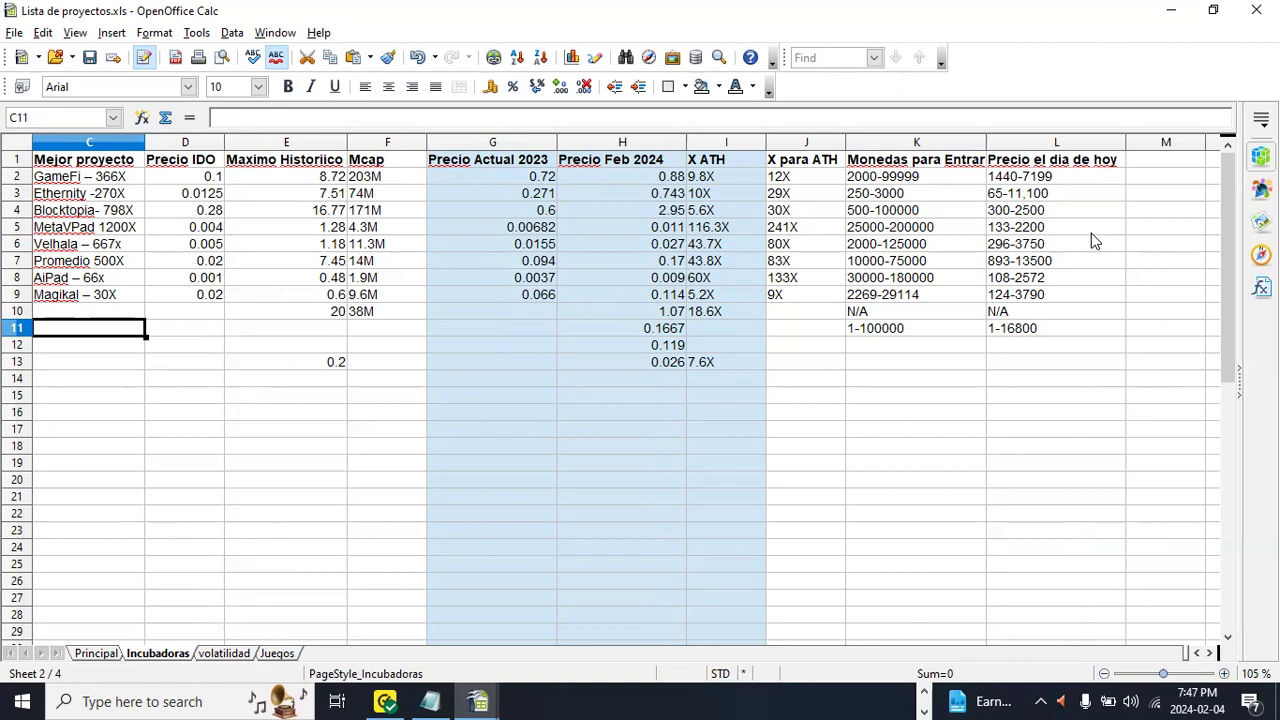
# Step: Check ADAPad's Precio el dia de hoy, and compare the Monedas para Entrar ranges in rows 3 to 5
pyautogui.click(1000, 228)
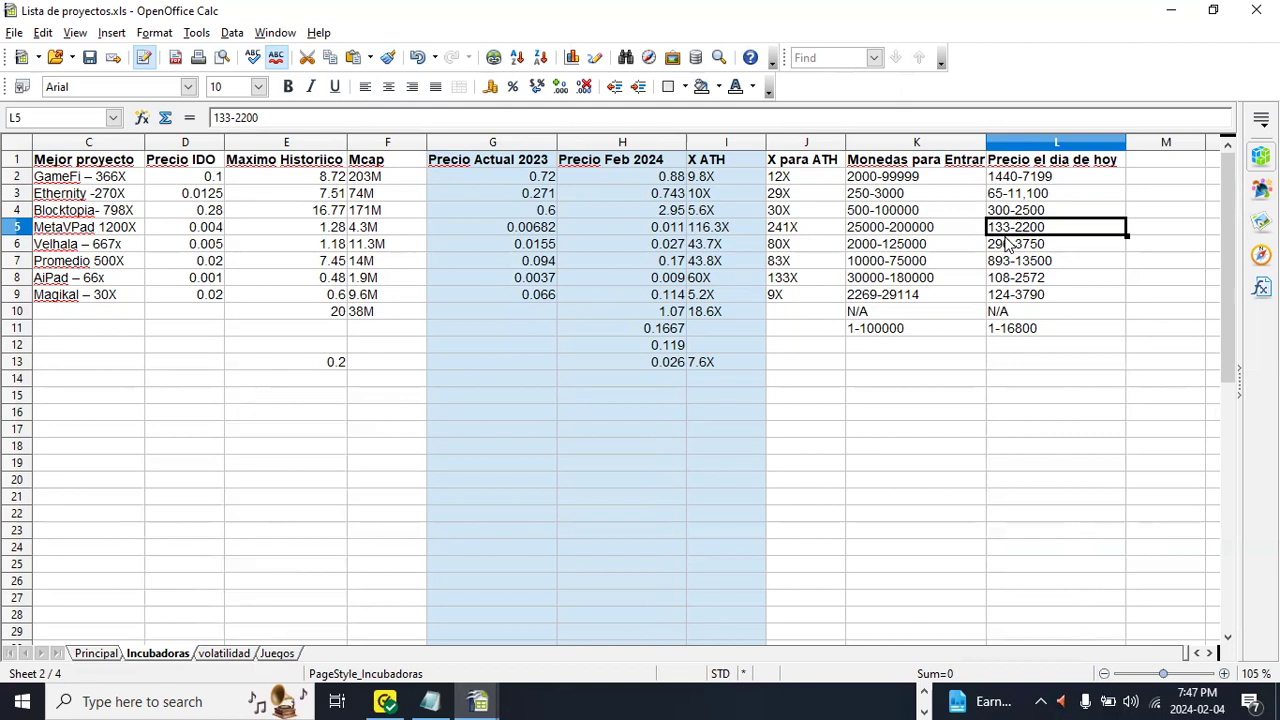
pyautogui.press('Left')
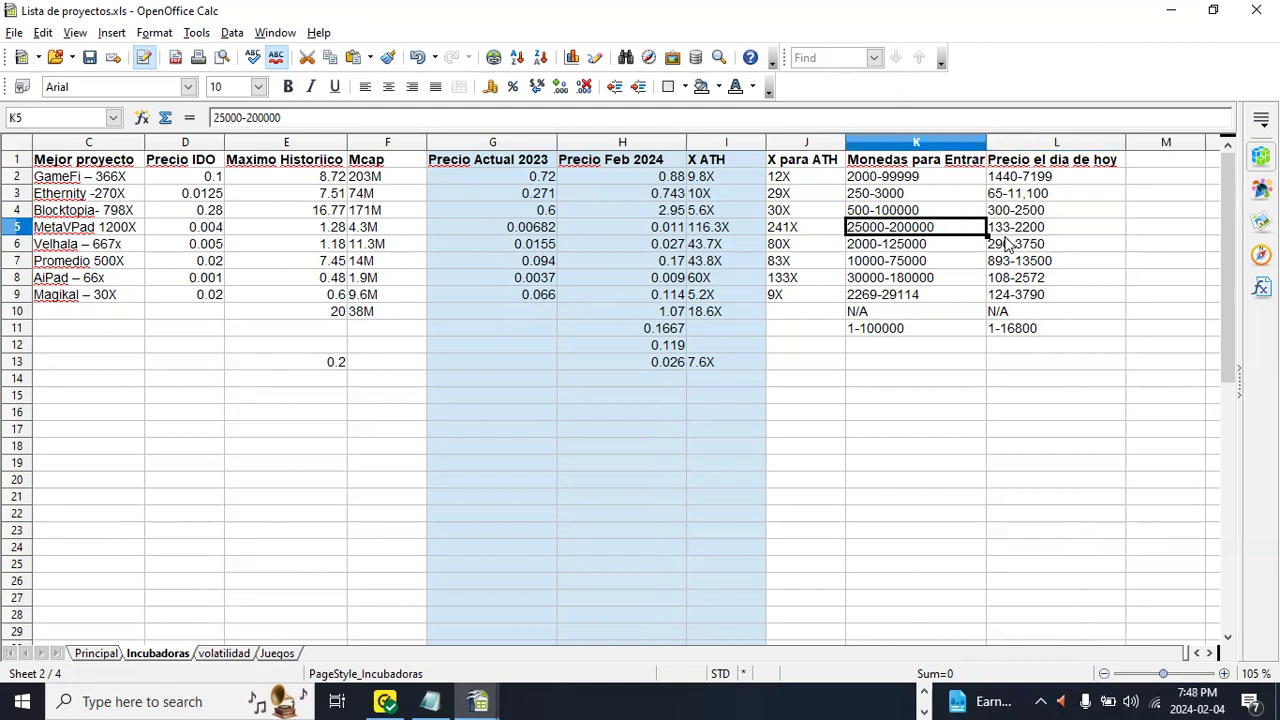
pyautogui.press('Up')
pyautogui.press('Up')
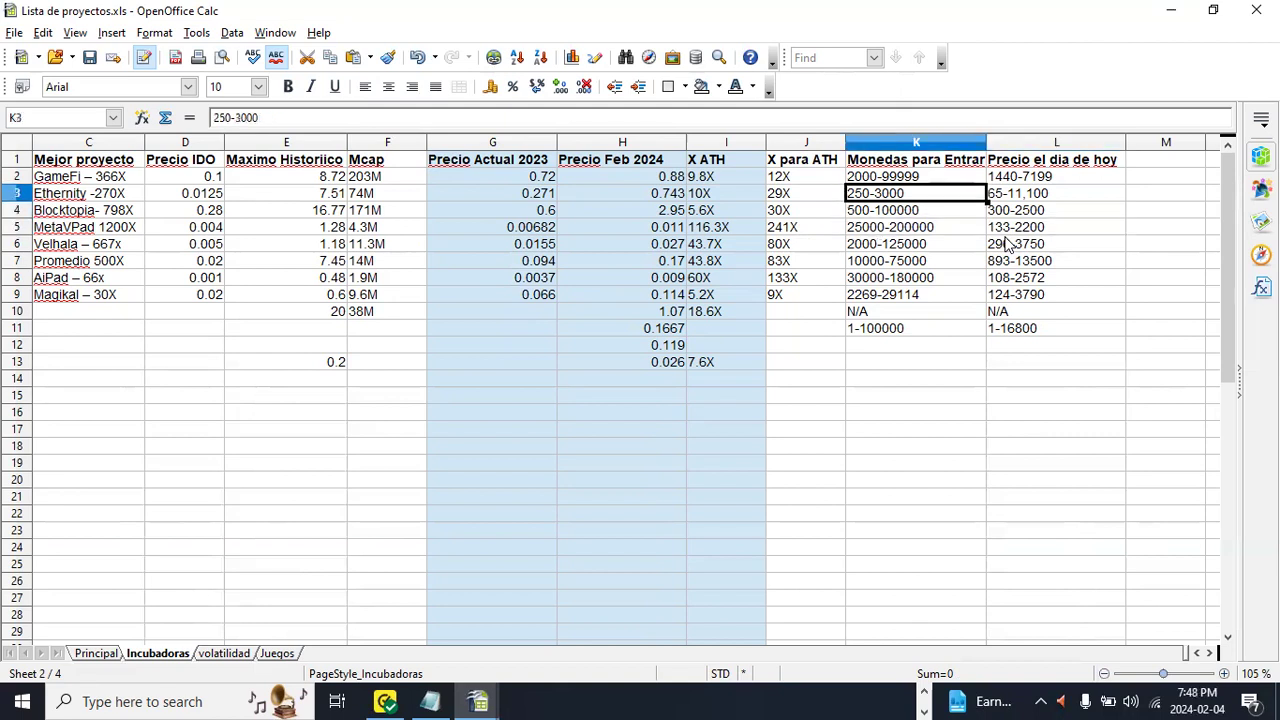
pyautogui.press('Down')
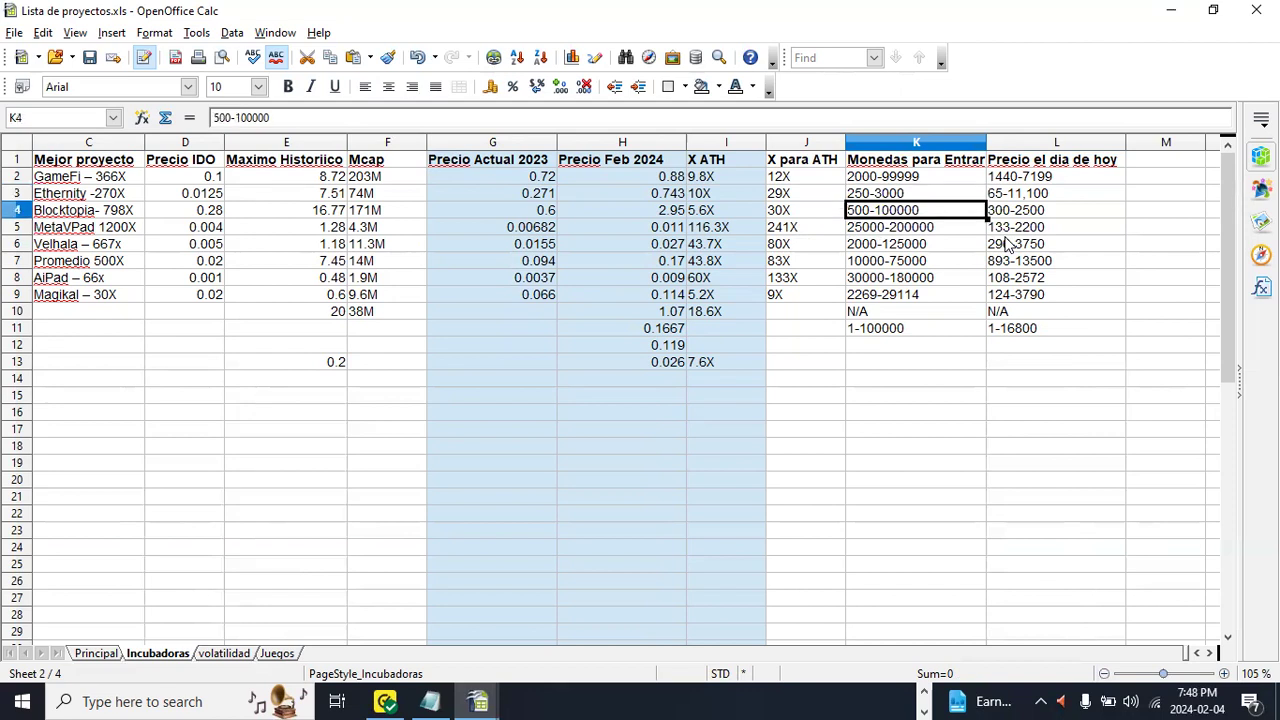
# Step: Trace row 4 back from Monedas para Entrar to its Launchpad name, comparing neighbouring Mejor proyecto entries
pyautogui.press('Left')
pyautogui.press('Left')
pyautogui.press('Left')
pyautogui.press('Left')
pyautogui.press('Left')
pyautogui.press('Left')
pyautogui.press('Left')
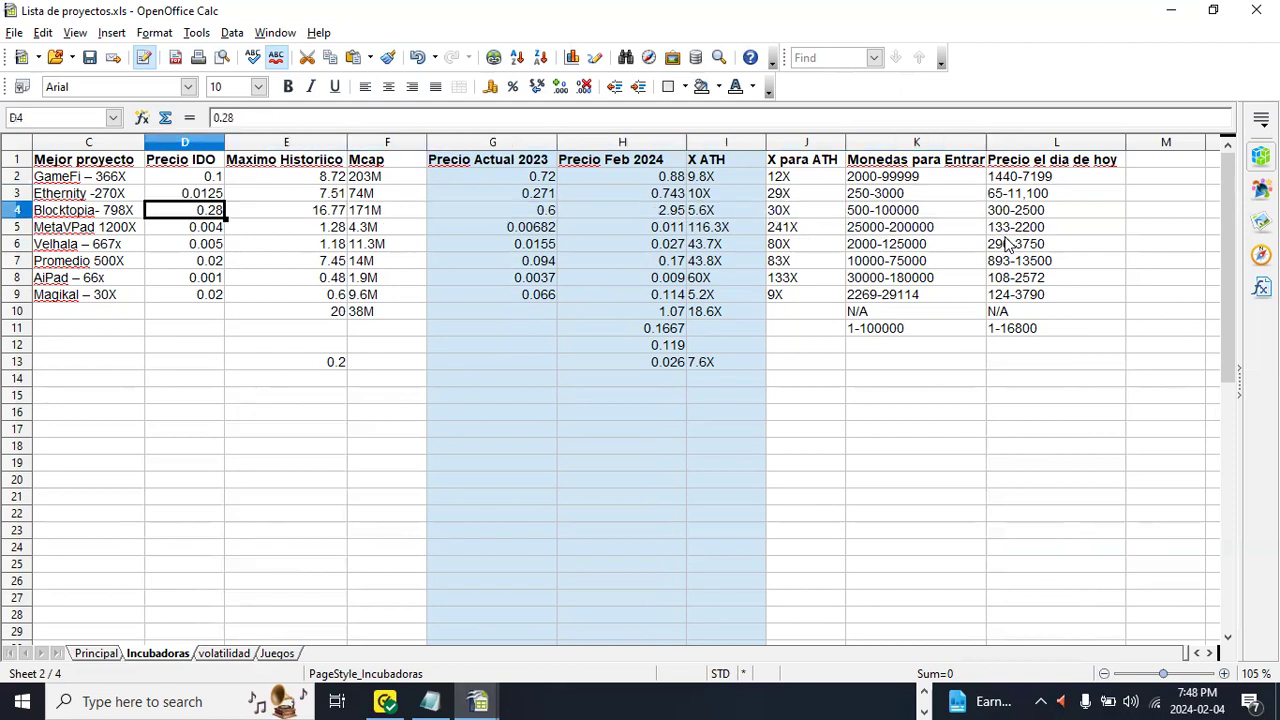
pyautogui.press('Left')
pyautogui.press('Up')
pyautogui.press('Up')
pyautogui.press('Up')
pyautogui.press('Down')
pyautogui.press('Down')
pyautogui.press('Down')
pyautogui.press('Down')
pyautogui.press('Up')
pyautogui.press('Up')
pyautogui.press('Left')
pyautogui.press('Left')
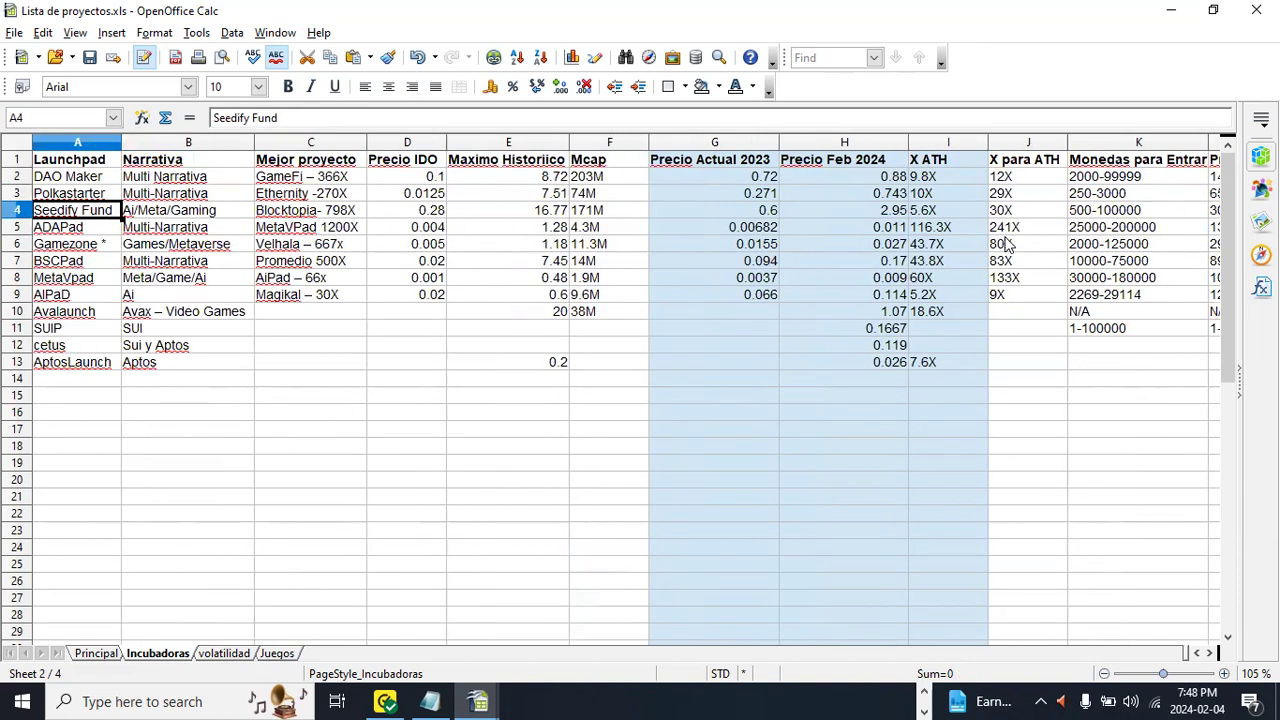
# Step: Read across the ADAPad row from its Launchpad name to Monedas para Entrar and Precio el dia de hoy
pyautogui.press('Down')
pyautogui.press('Up')
pyautogui.press('Down')
pyautogui.press('Down')
pyautogui.press('Up')
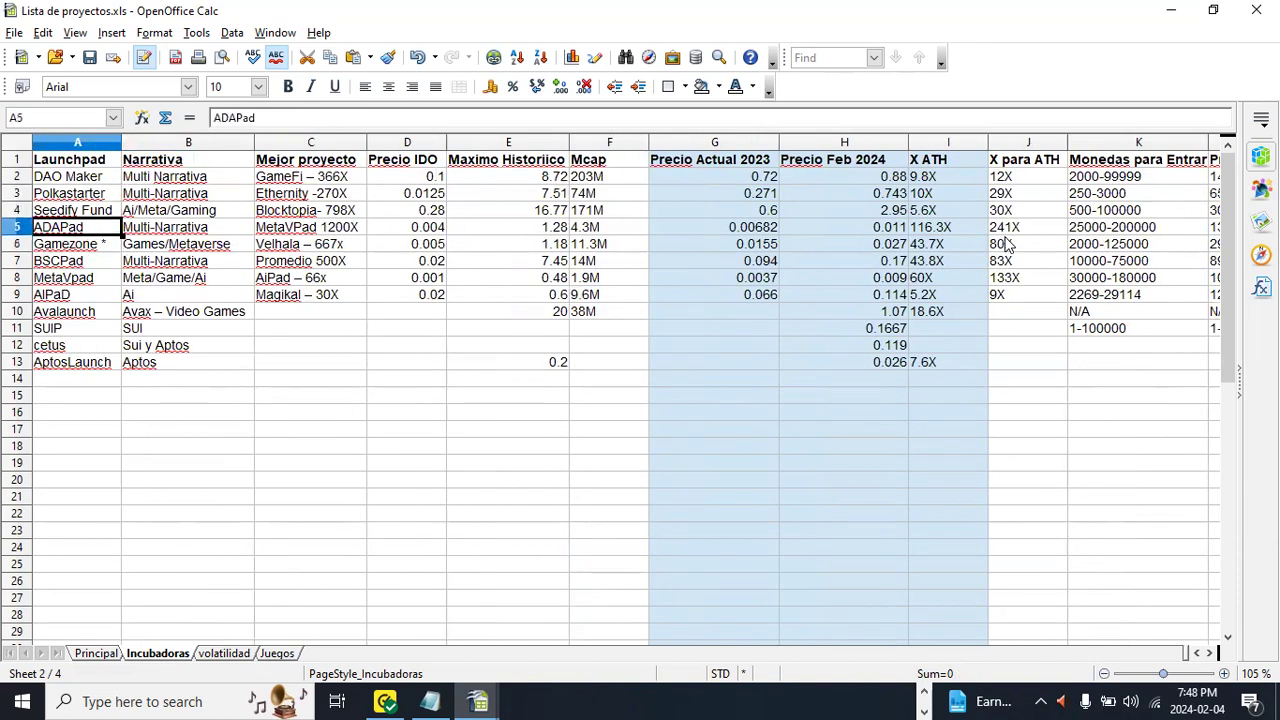
pyautogui.press('Right')
pyautogui.press('Right')
pyautogui.press('Right')
pyautogui.press('Right')
pyautogui.press('Right')
pyautogui.press('Right')
pyautogui.press('Right')
pyautogui.press('Right')
pyautogui.press('Right')
pyautogui.press('Right')
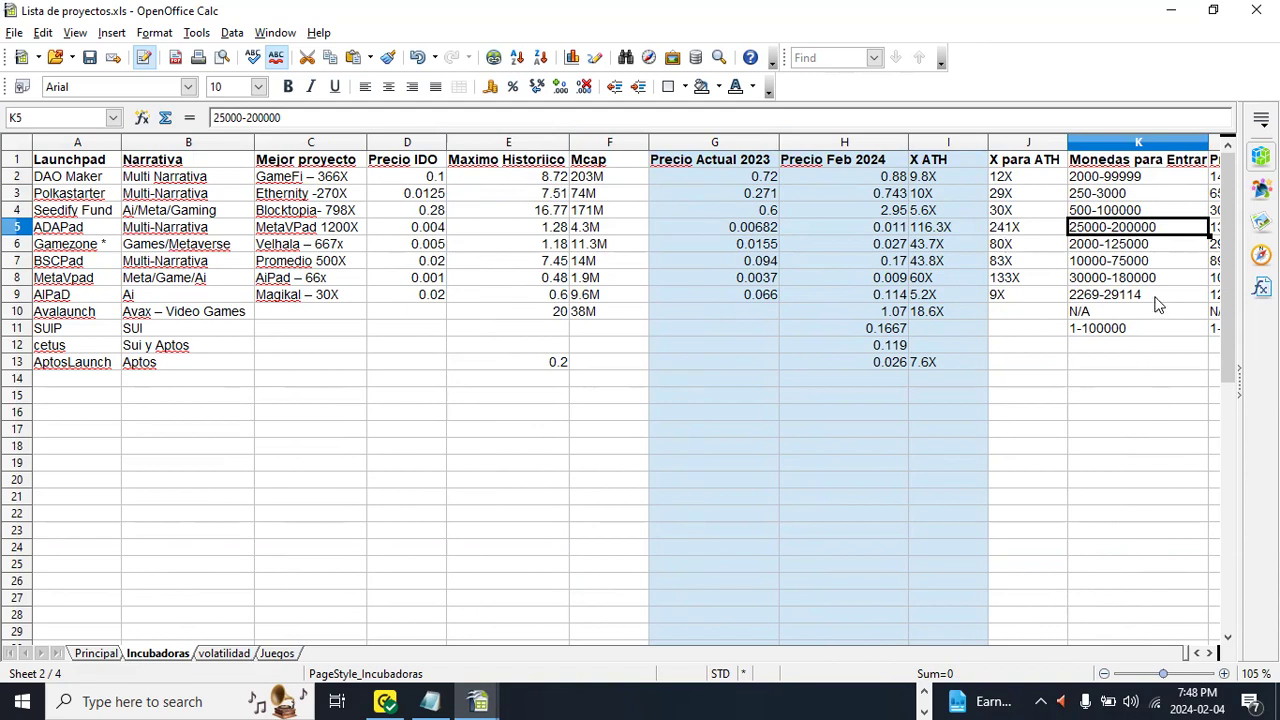
pyautogui.press('Right')
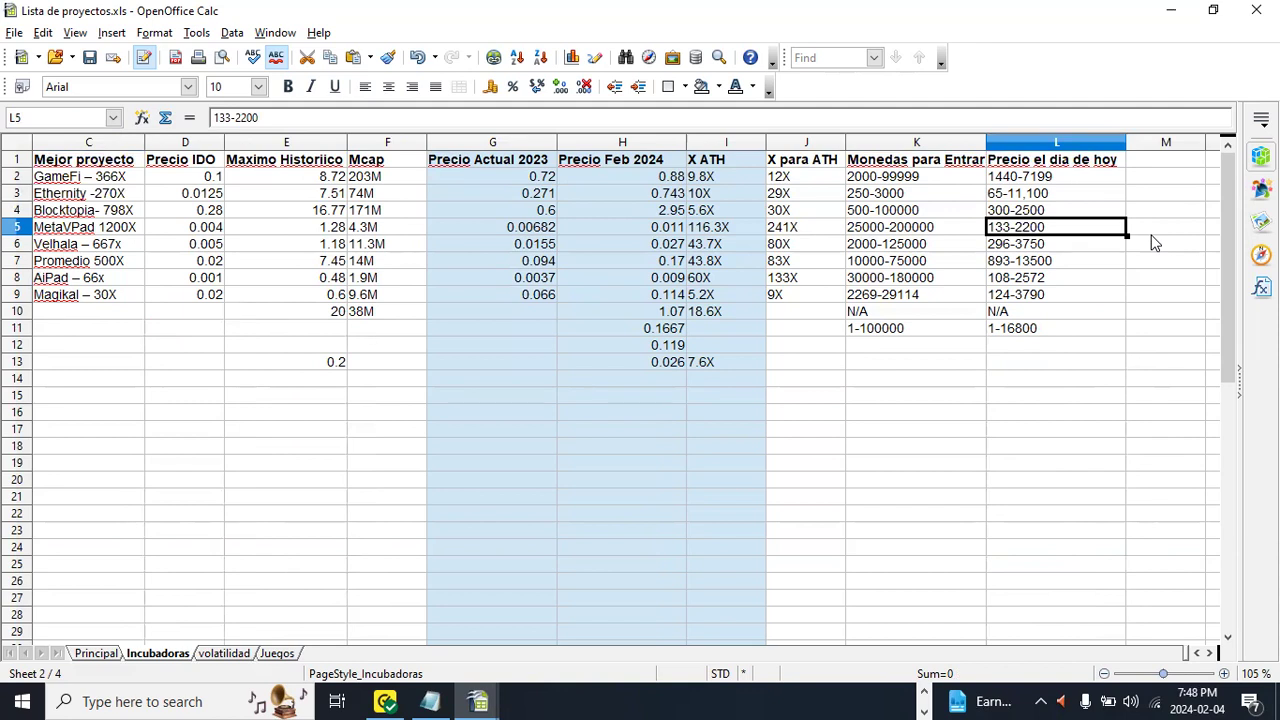
# Step: Recheck the Monedas para Entrar ranges above ADAPad, and trace row 3 back to its Launchpad name
pyautogui.press('Left')
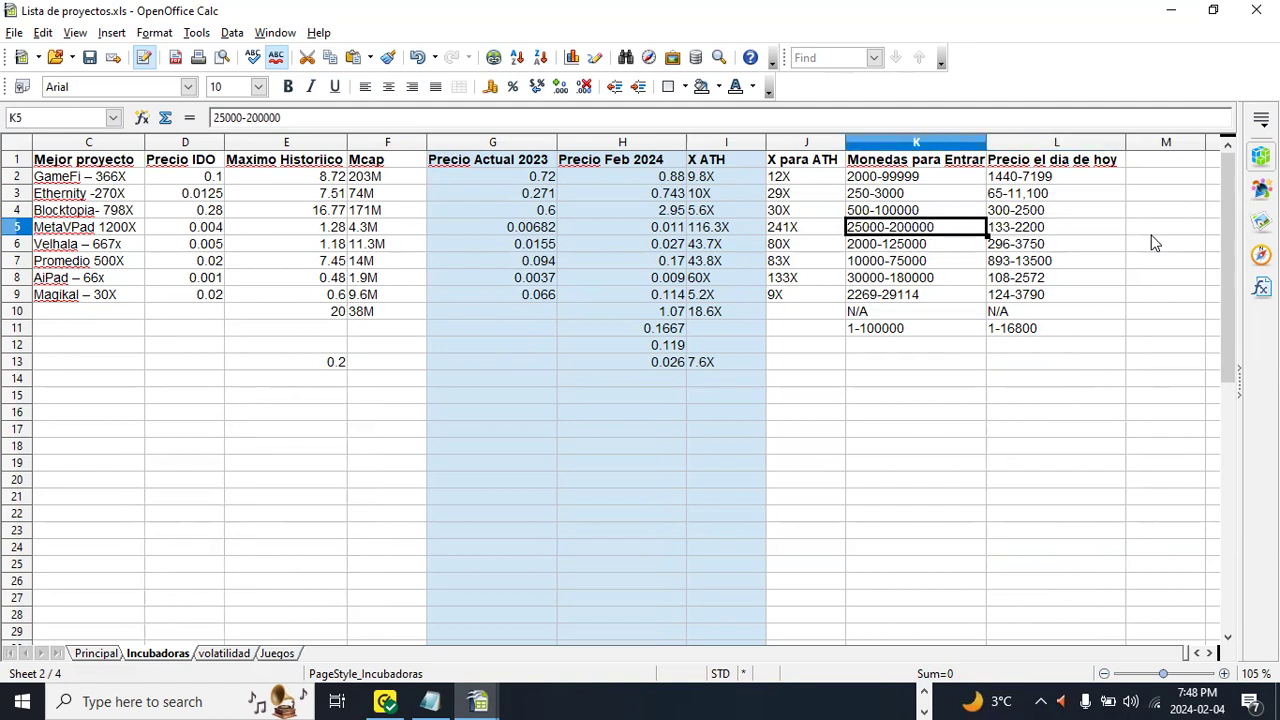
pyautogui.press('Up')
pyautogui.press('Up')
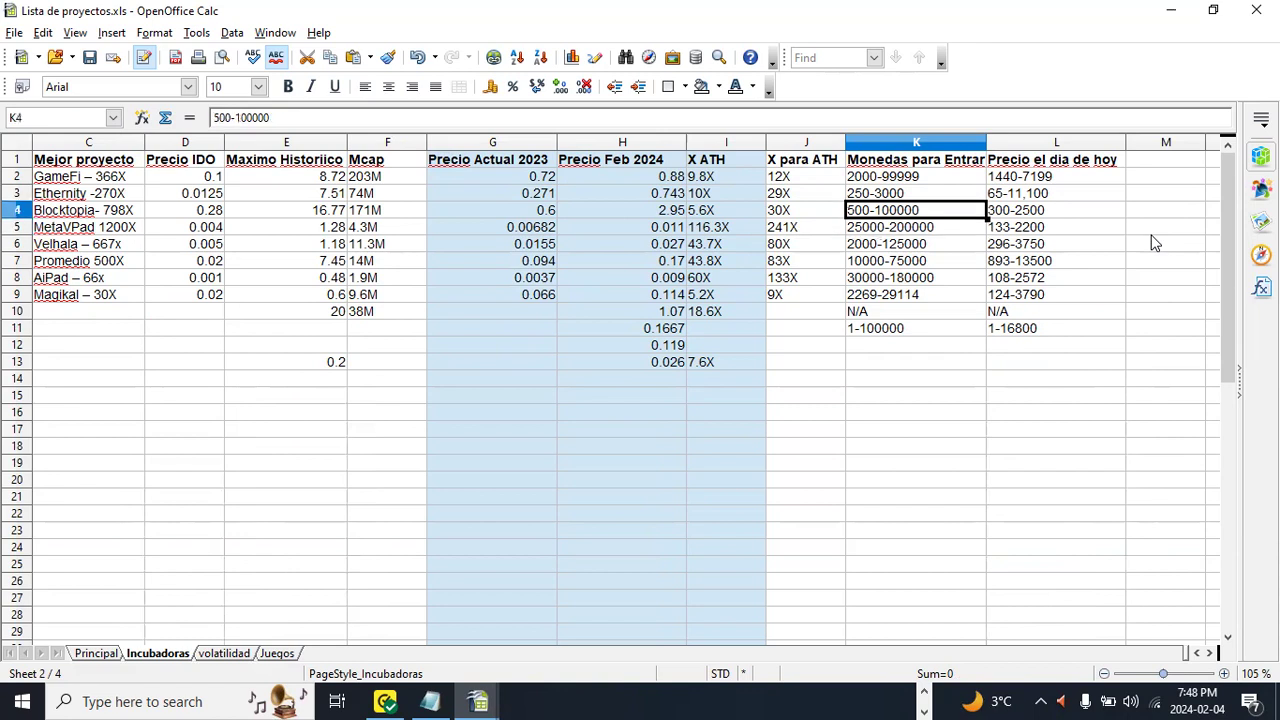
pyautogui.press('Left')
pyautogui.press('Left')
pyautogui.press('Left')
pyautogui.press('Left')
pyautogui.press('Left')
pyautogui.press('Left')
pyautogui.press('Left')
pyautogui.press('Left')
pyautogui.press('Left')
pyautogui.press('Left')
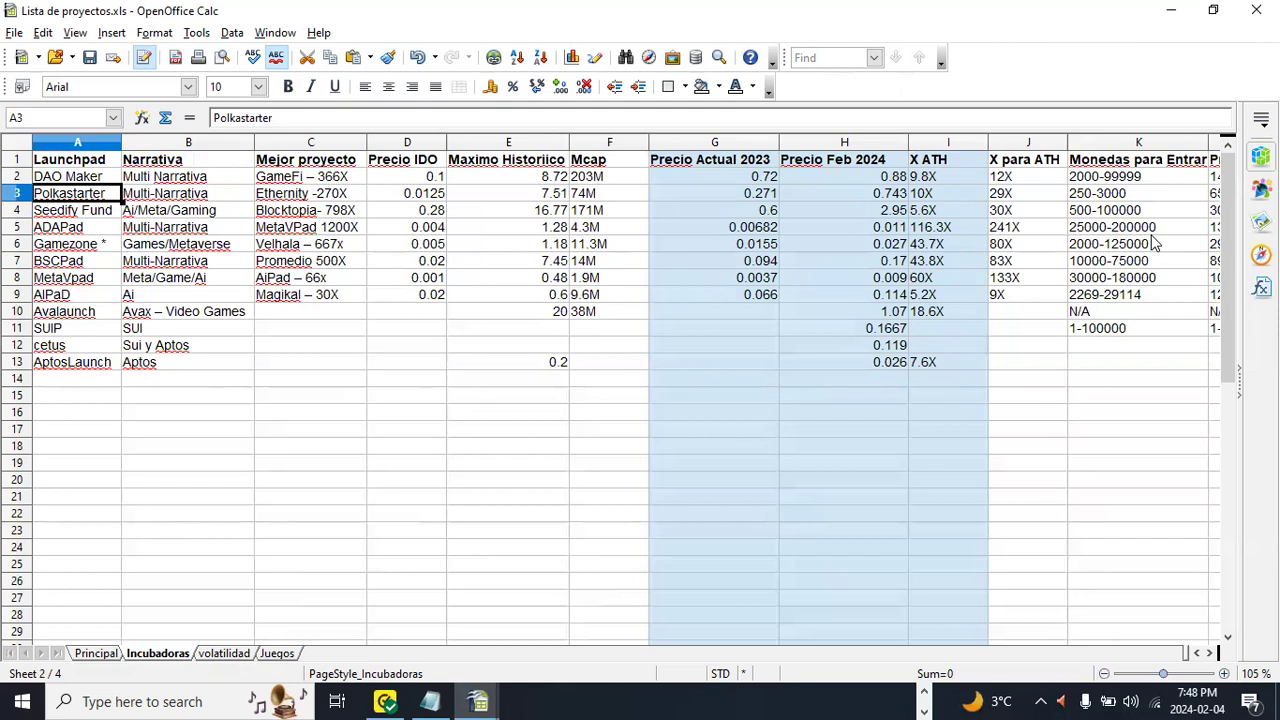
# Step: Read across the Polkastarter row from its Launchpad name to its Monedas para Entrar range
pyautogui.press('Right')
pyautogui.press('Right')
pyautogui.press('Right')
pyautogui.press('Right')
pyautogui.press('Right')
pyautogui.press('Right')
pyautogui.press('Right')
pyautogui.press('Right')
pyautogui.press('Right')
pyautogui.press('Right')
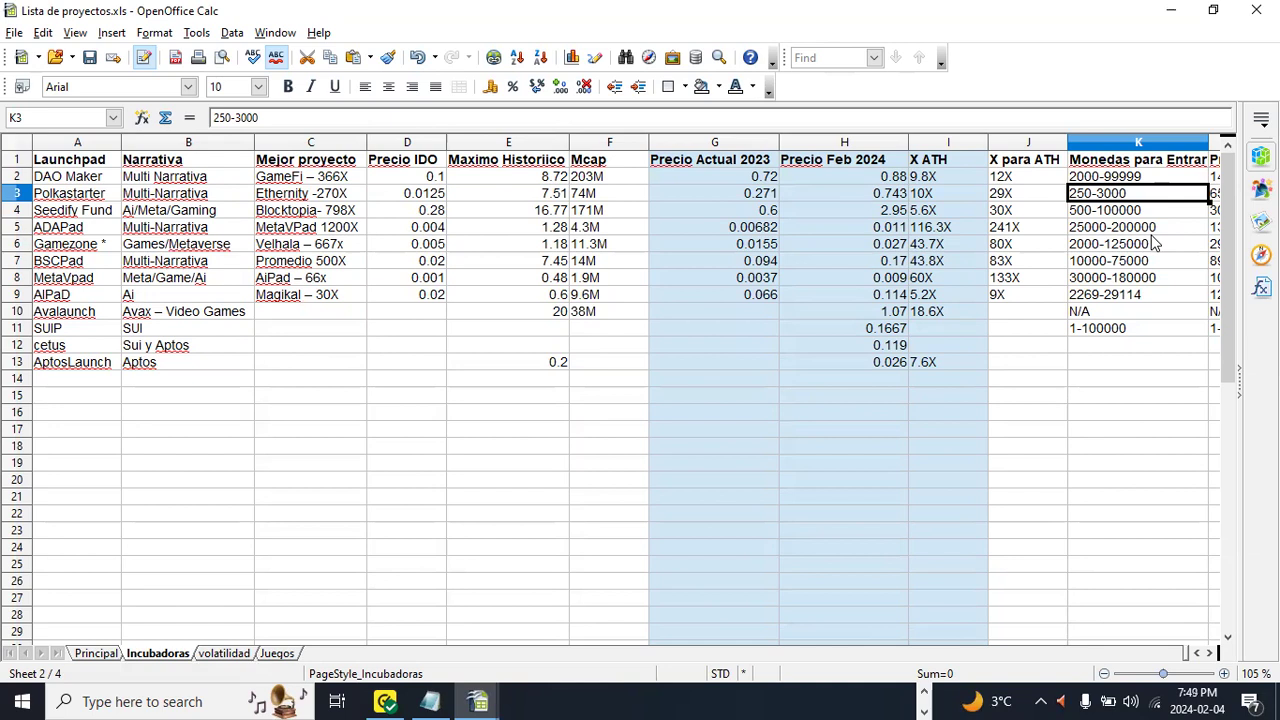
# Step: Go to the DAO Maker row, and read across from its Launchpad name to Precio Feb 2024
pyautogui.press('Left')
pyautogui.press('Left')
pyautogui.press('Left')
pyautogui.press('Left')
pyautogui.press('Left')
pyautogui.press('Left')
pyautogui.press('Left')
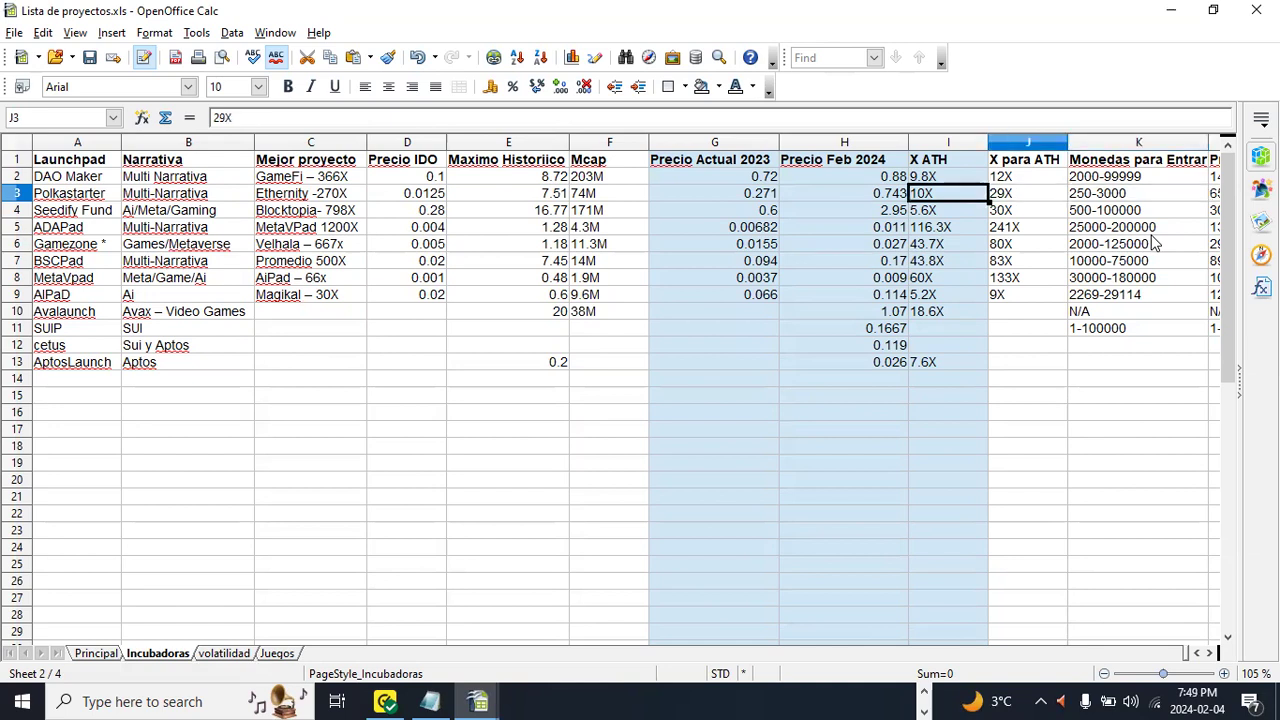
pyautogui.press('Up')
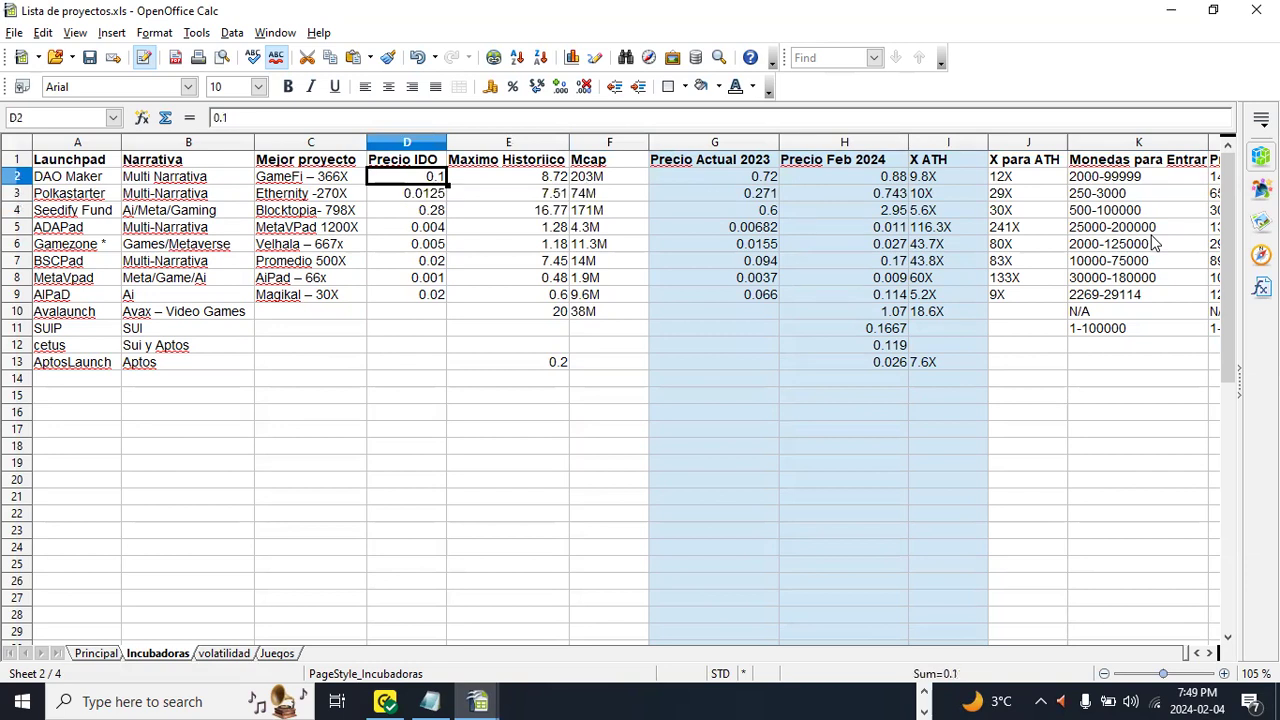
pyautogui.press('Left')
pyautogui.press('Left')
pyautogui.press('Left')
pyautogui.press('Right')
pyautogui.press('Right')
pyautogui.press('Right')
pyautogui.press('Right')
pyautogui.press('Right')
pyautogui.press('Right')
pyautogui.press('Right')
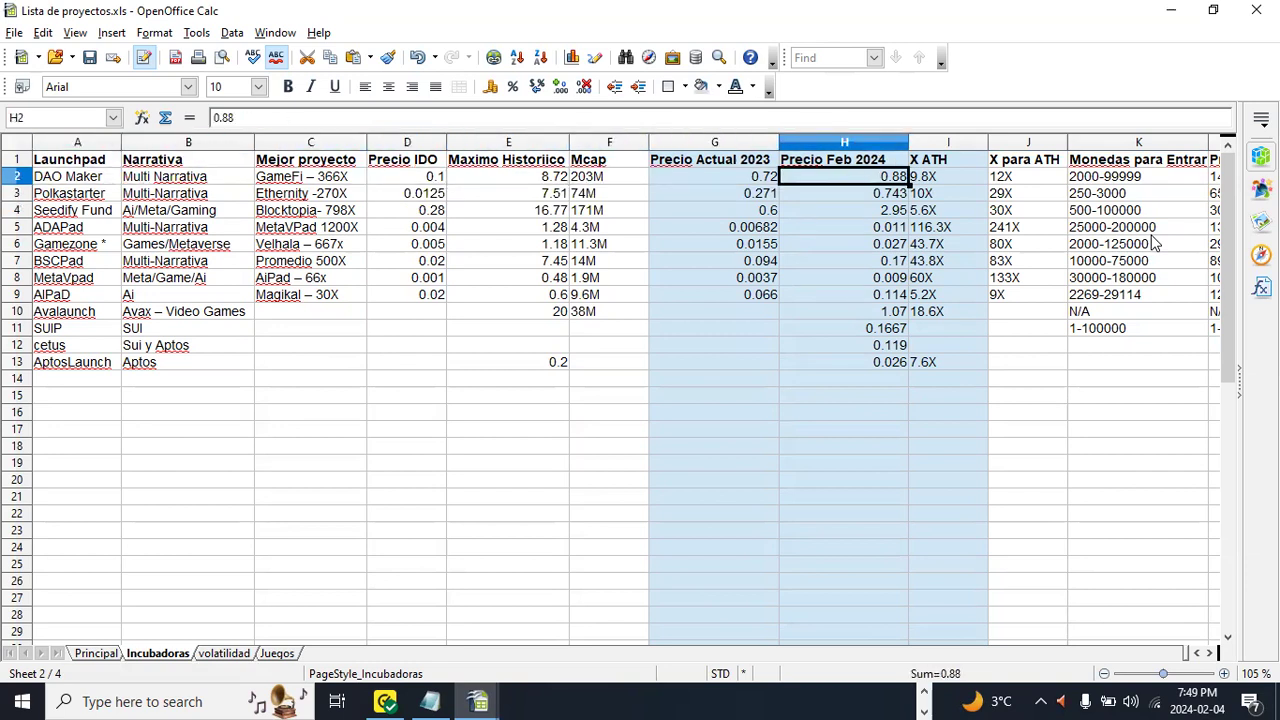
# Step: Compare DAO Maker's Precio IDO, Maximo Historiico, Mcap, 2023 and Feb 2024 prices, and X ATH
pyautogui.press('Down')
pyautogui.press('Up')
pyautogui.press('Left')
pyautogui.press('Left')
pyautogui.press('Left')
pyautogui.press('Left')
pyautogui.press('Left')
pyautogui.press('Right')
pyautogui.press('Right')
pyautogui.press('Right')
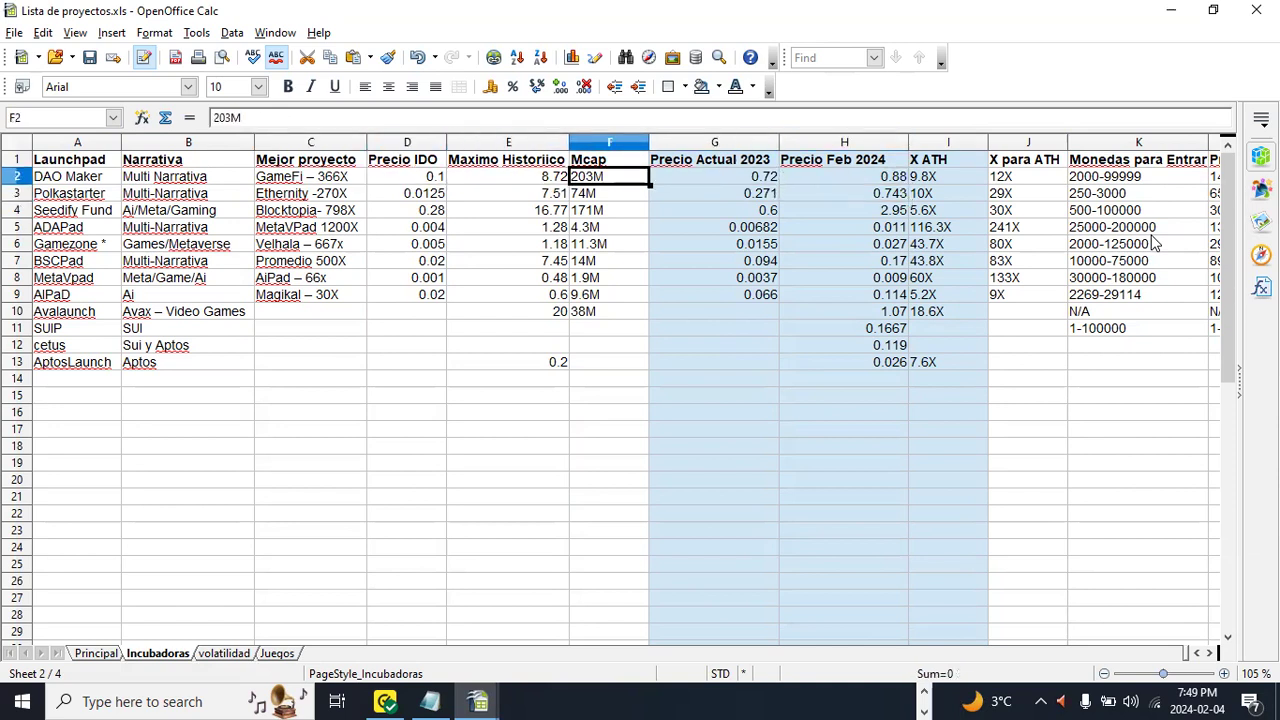
pyautogui.press('Right')
pyautogui.press('Right')
pyautogui.press('Left')
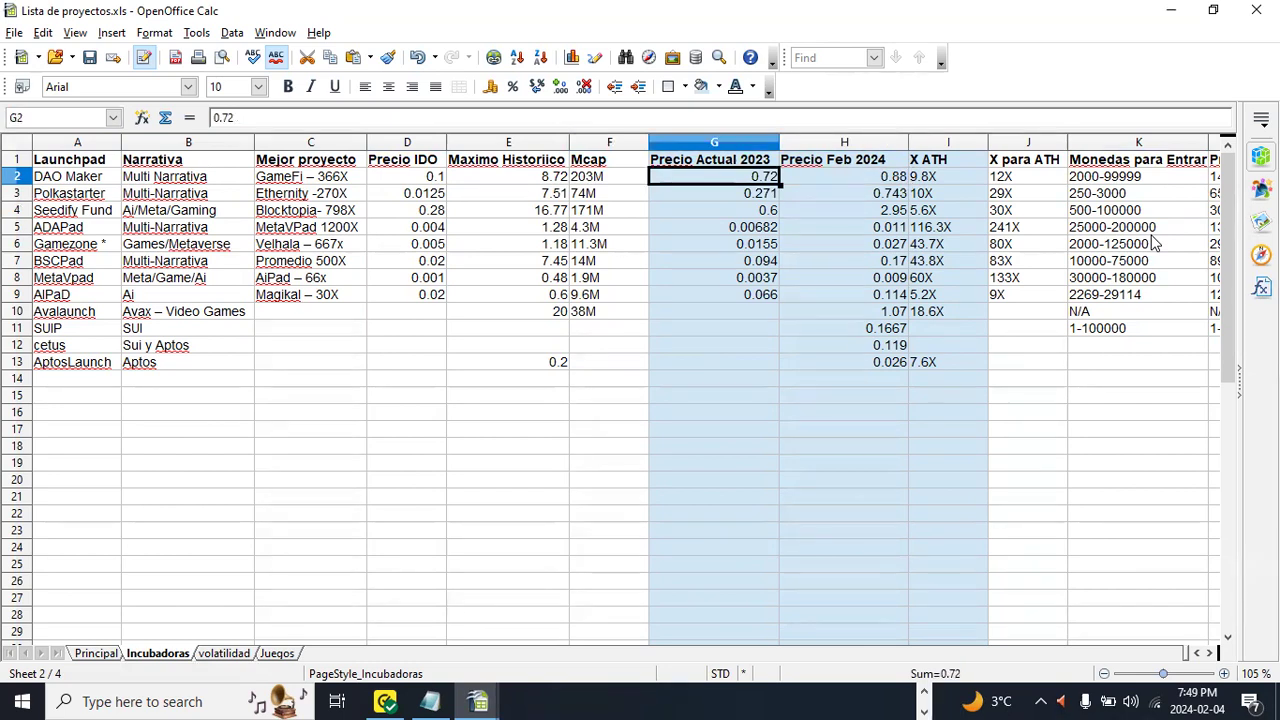
pyautogui.press('Right')
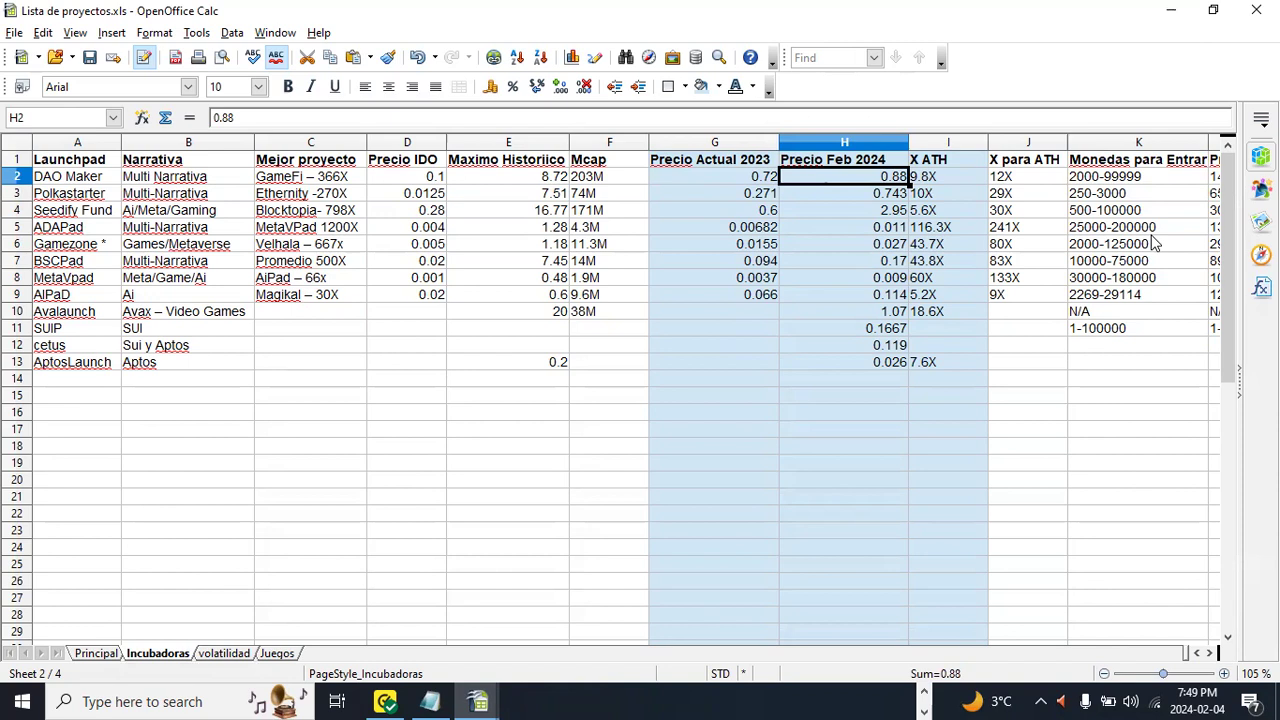
pyautogui.press('Right')
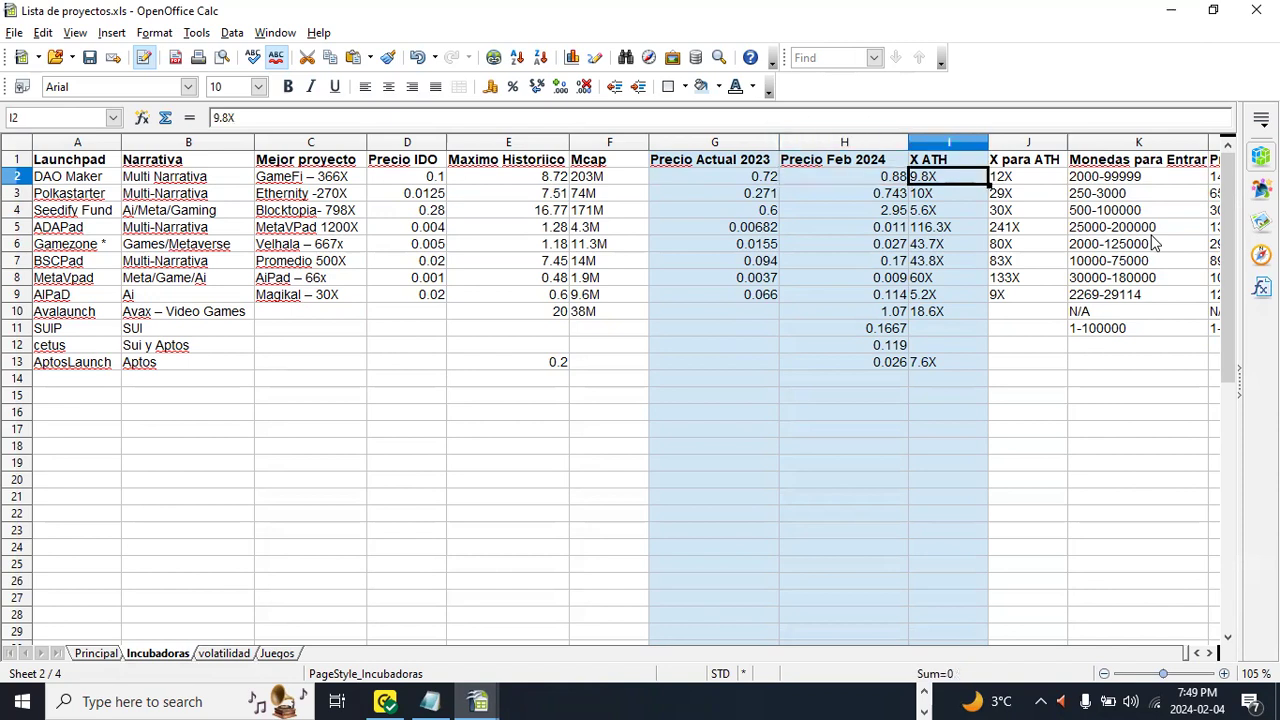
# Step: Check DAO Maker's X para ATH, and trace its row back through Mcap to the Launchpad name
pyautogui.press('Right')
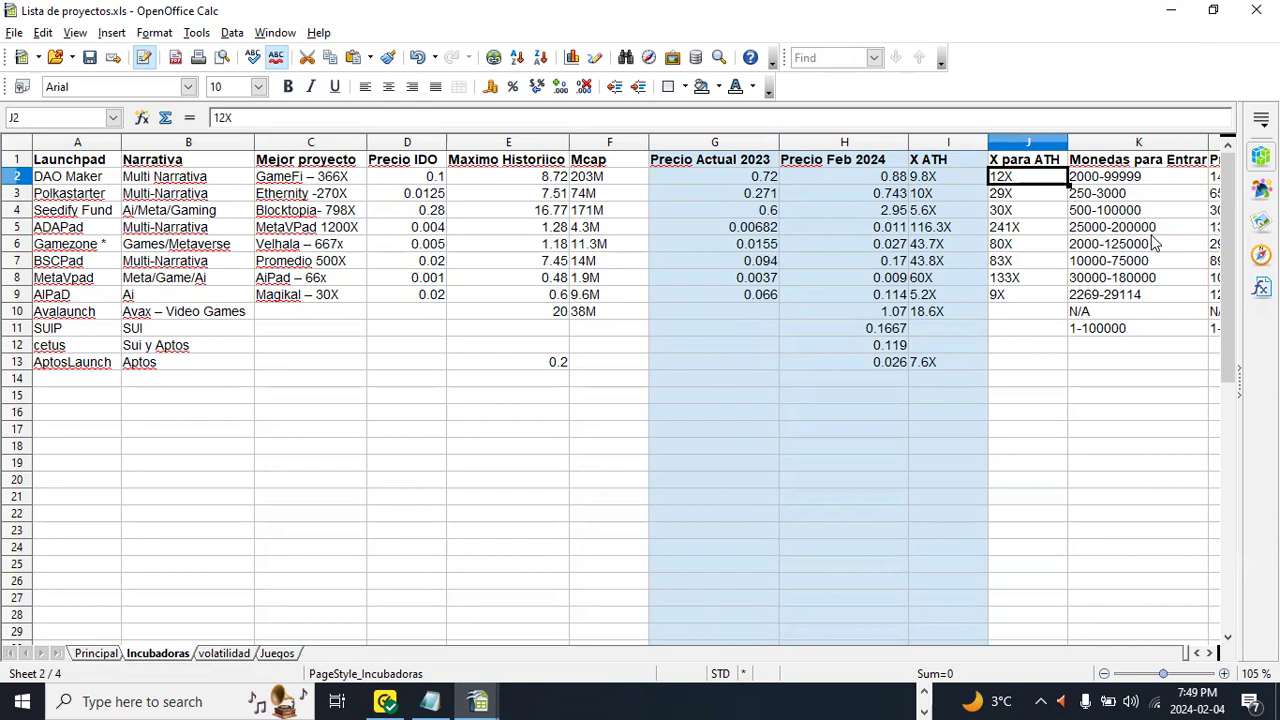
pyautogui.press('Left')
pyautogui.press('Left')
pyautogui.press('Left')
pyautogui.press('Left')
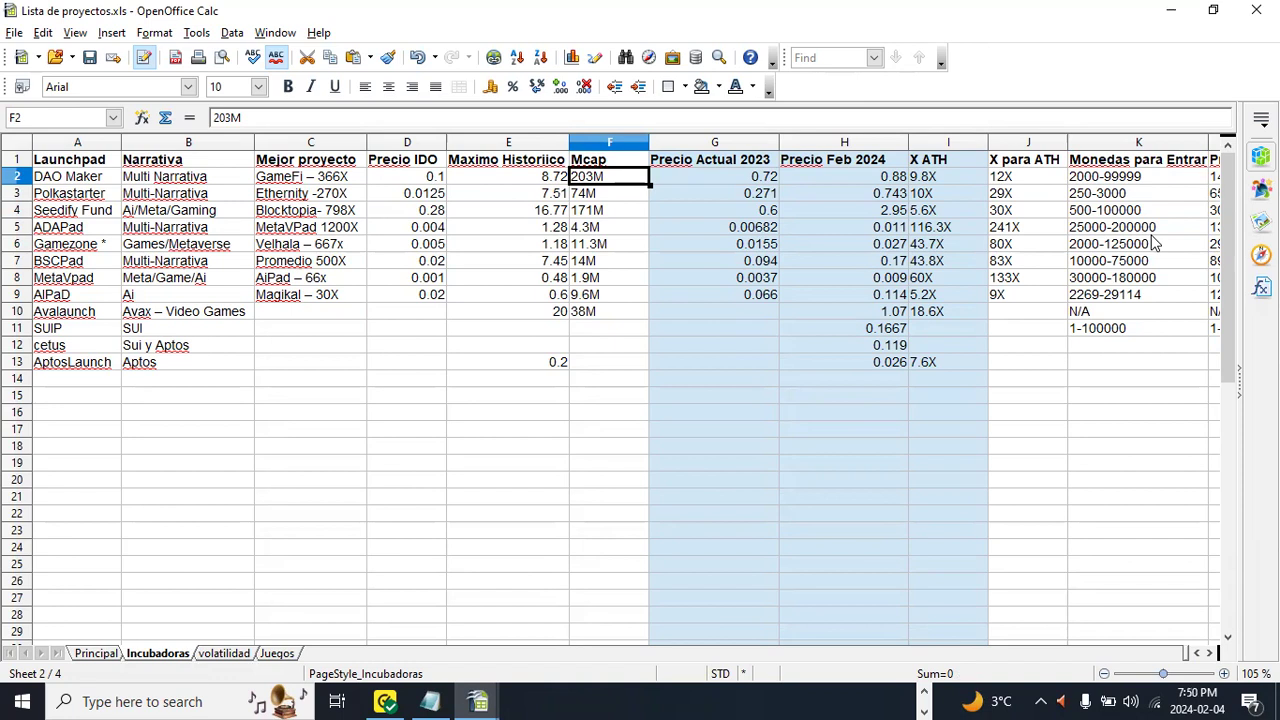
pyautogui.press('Left')
pyautogui.press('Left')
pyautogui.press('Left')
pyautogui.press('Left')
pyautogui.press('Left')
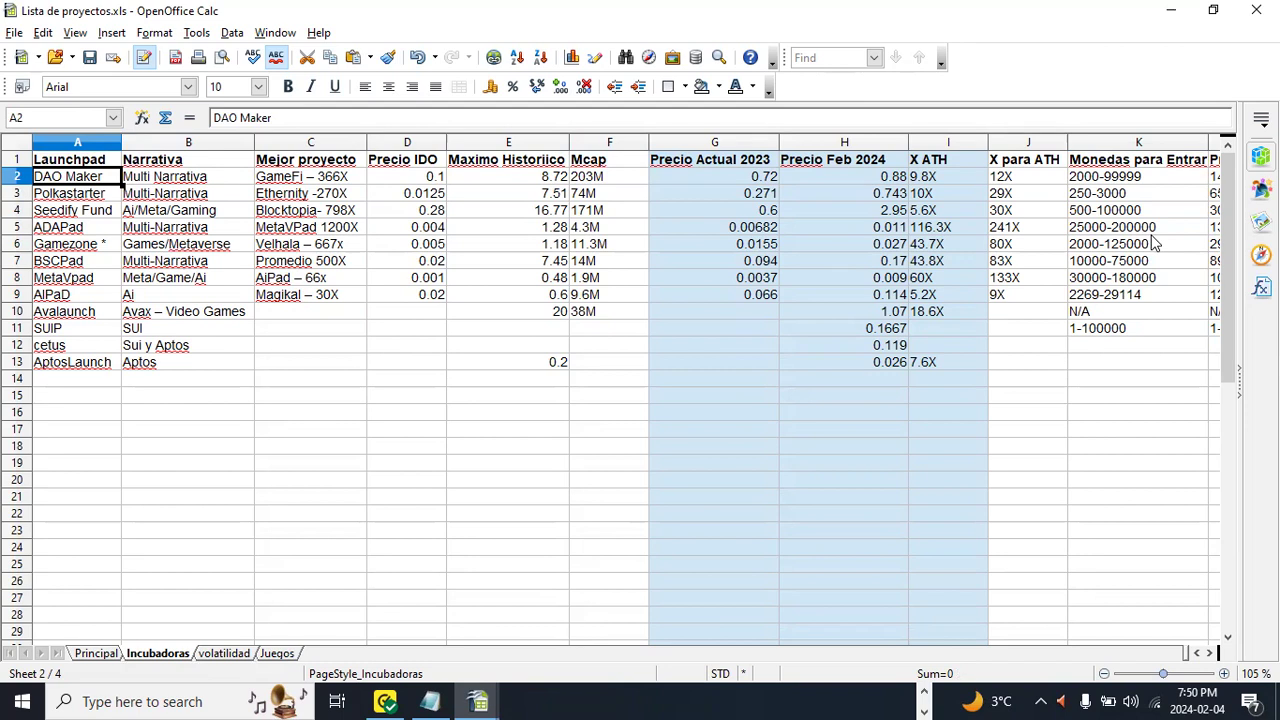
# Step: Review DAO Maker's figures from Narrativa through Maximo Historiico and Mcap, returning to its Launchpad name
pyautogui.press('Right')
pyautogui.press('Right')
pyautogui.press('Right')
pyautogui.press('Right')
pyautogui.press('Right')
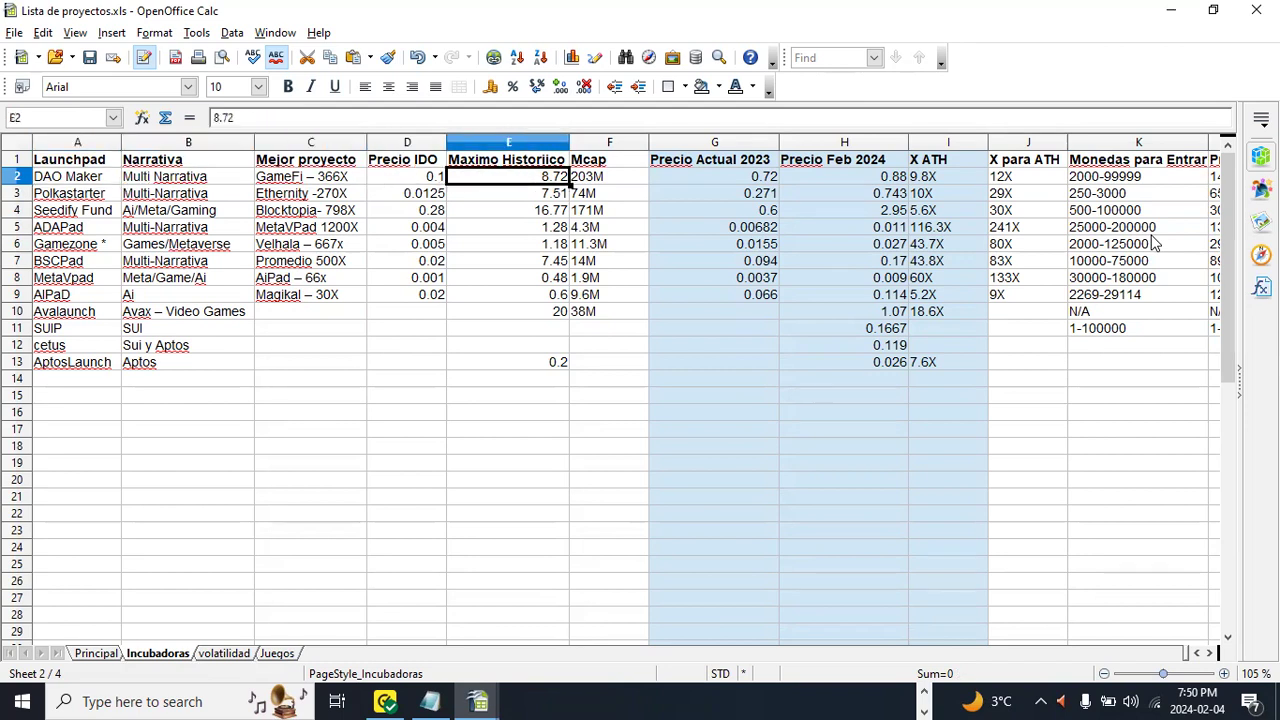
pyautogui.press('Left')
pyautogui.press('Left')
pyautogui.press('Left')
pyautogui.press('Left')
pyautogui.press('Left')
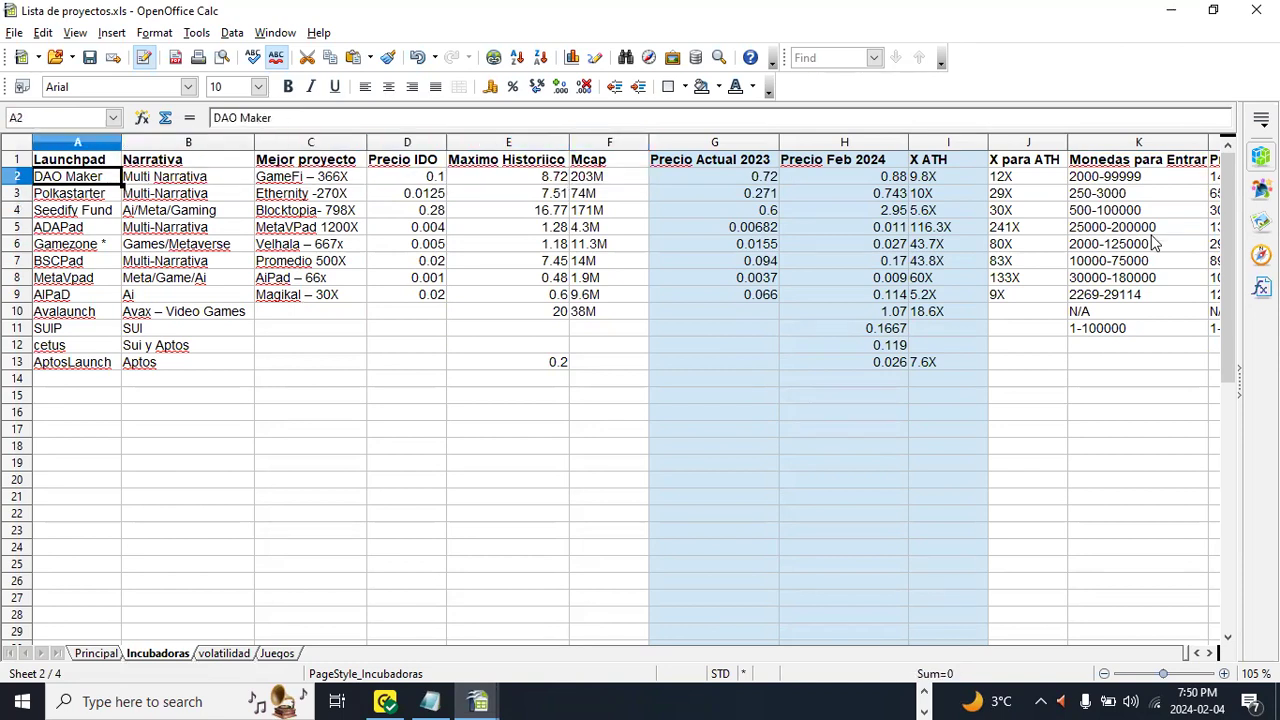
# Step: Go to the Seedify Fund row, and read across from its Launchpad name to Precio Actual 2023
pyautogui.press('Down')
pyautogui.press('Down')
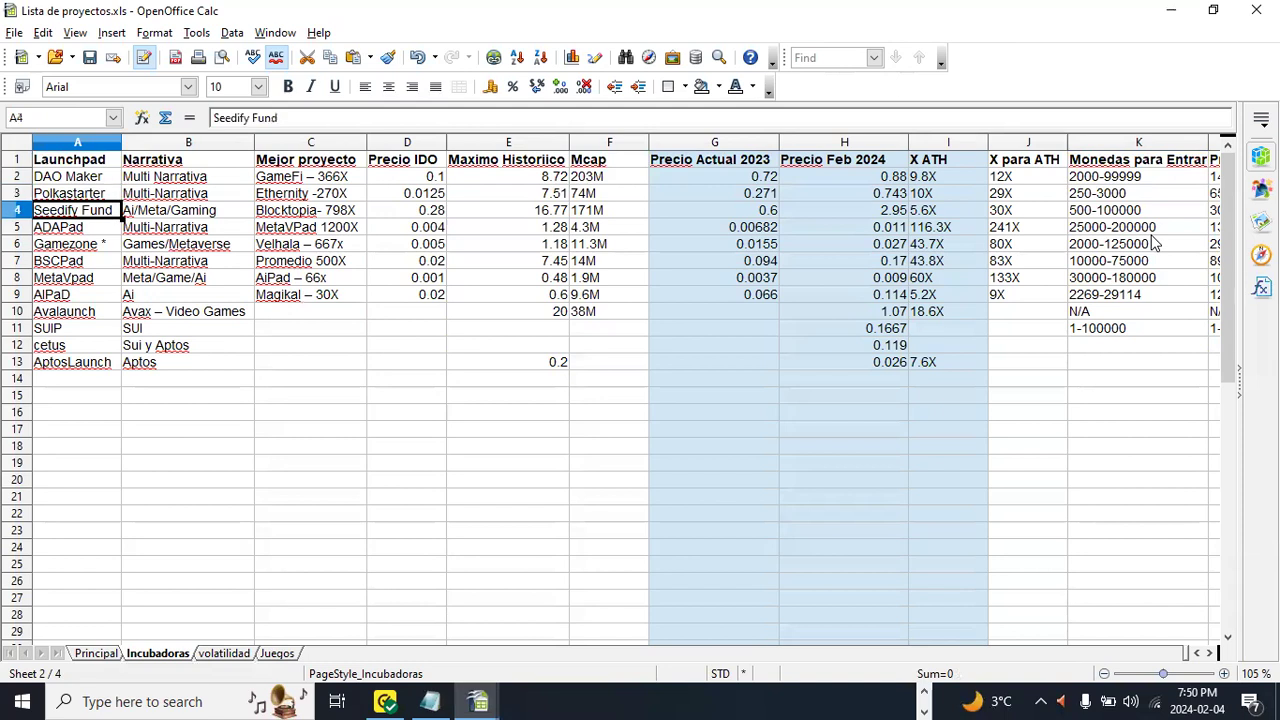
pyautogui.press('Right')
pyautogui.press('Right')
pyautogui.press('Right')
pyautogui.press('Right')
pyautogui.press('Right')
pyautogui.press('Left')
pyautogui.press('Right')
pyautogui.press('Right')
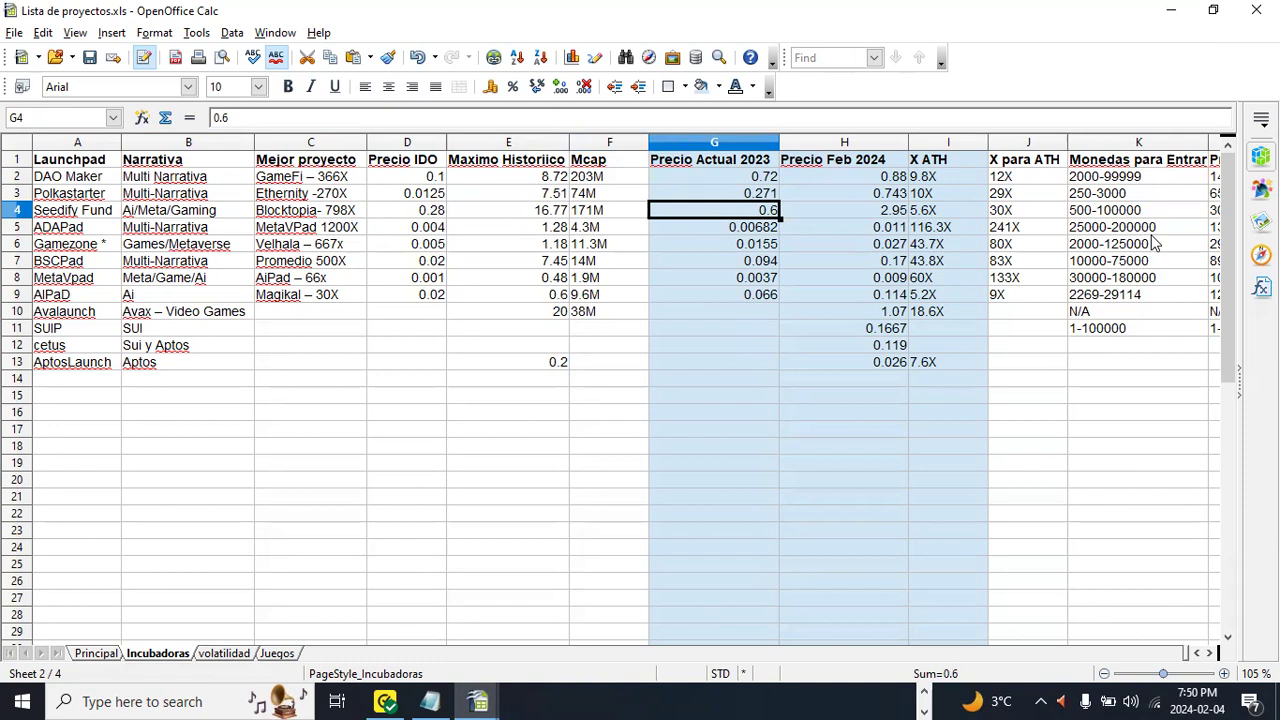
# Step: Compare DAO Maker's Precio Actual 2023 and Maximo Historiico with Seedify Fund's Maximo Historiico and Mcap
pyautogui.press('Up')
pyautogui.press('Up')
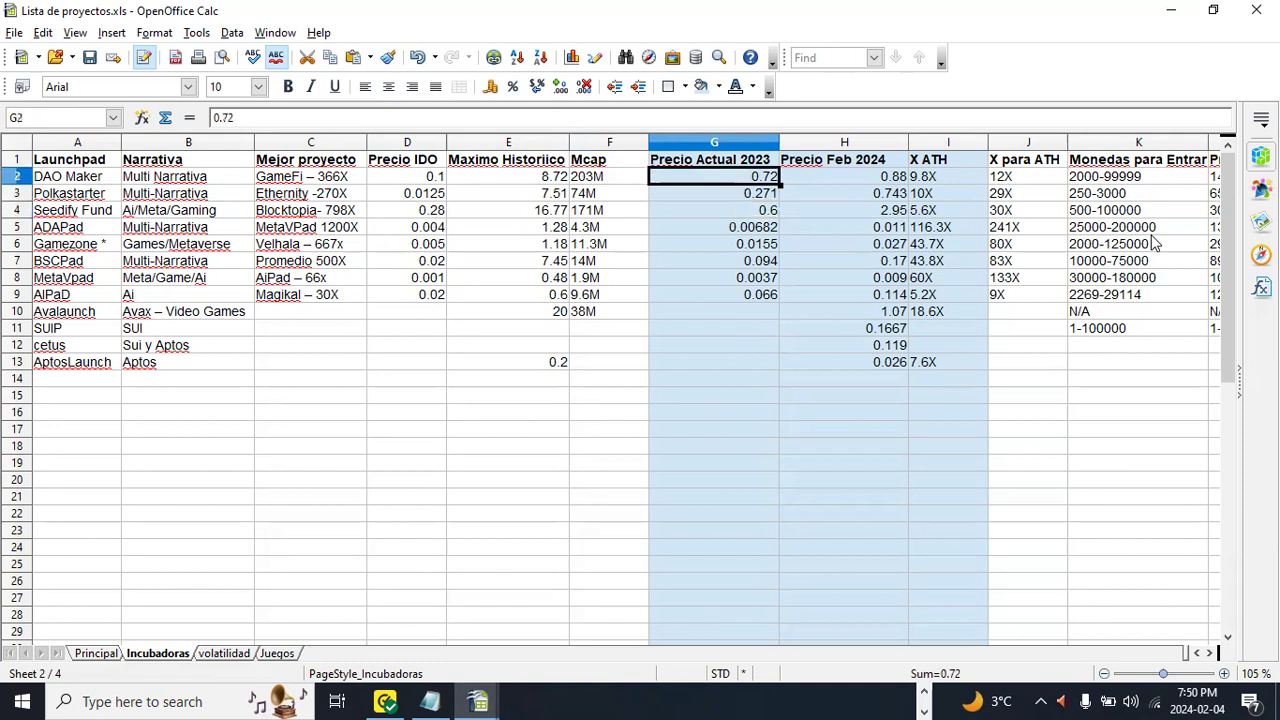
pyautogui.press('Left')
pyautogui.press('Left')
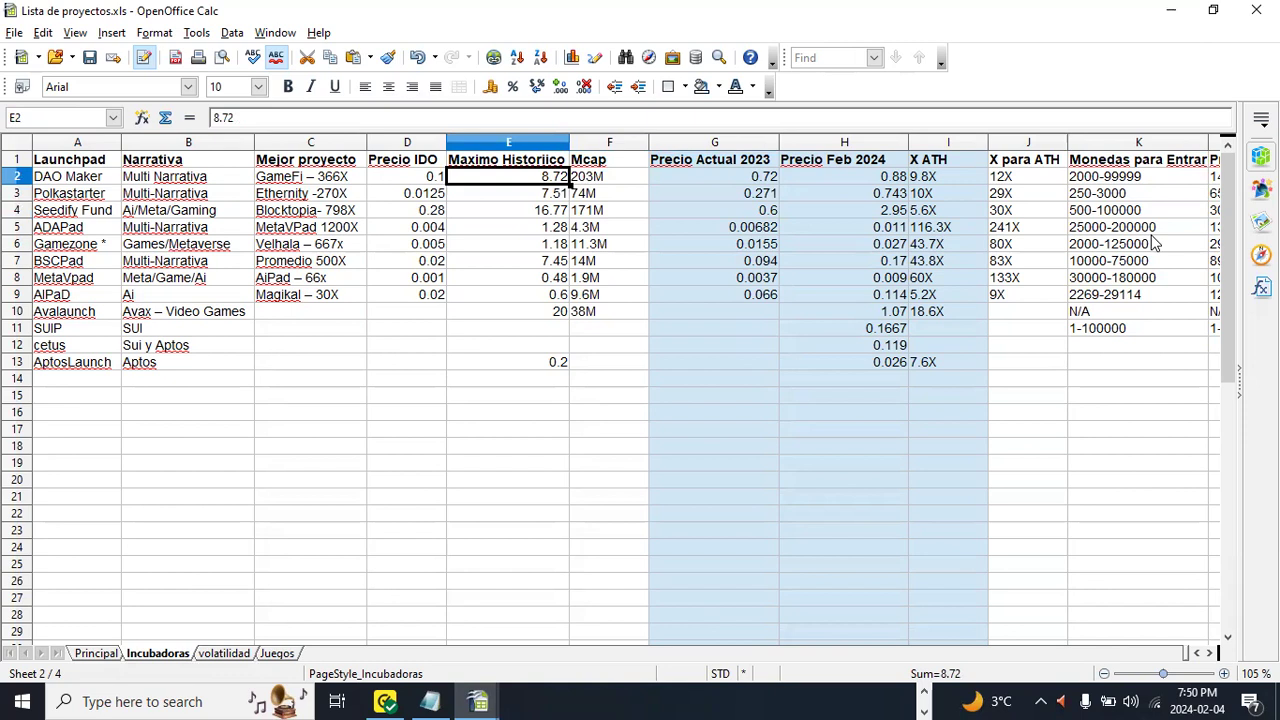
pyautogui.press('Down')
pyautogui.press('Down')
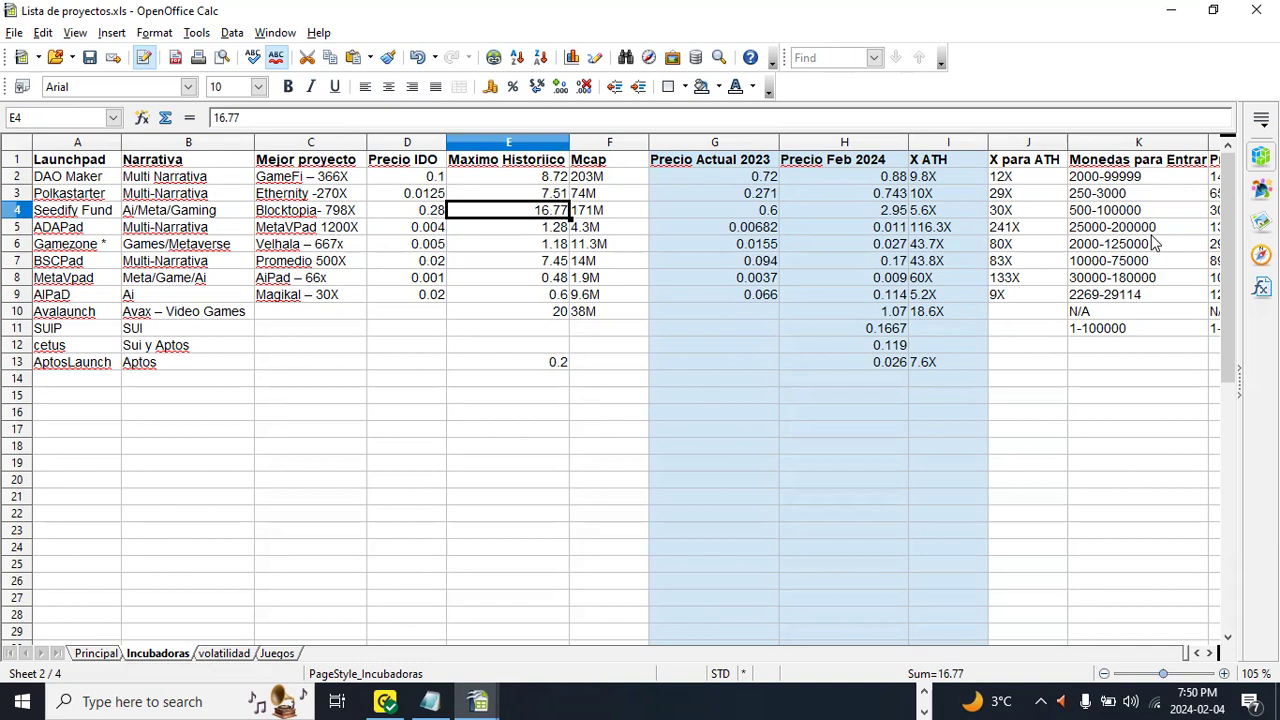
pyautogui.press('Right')
pyautogui.press('Up')
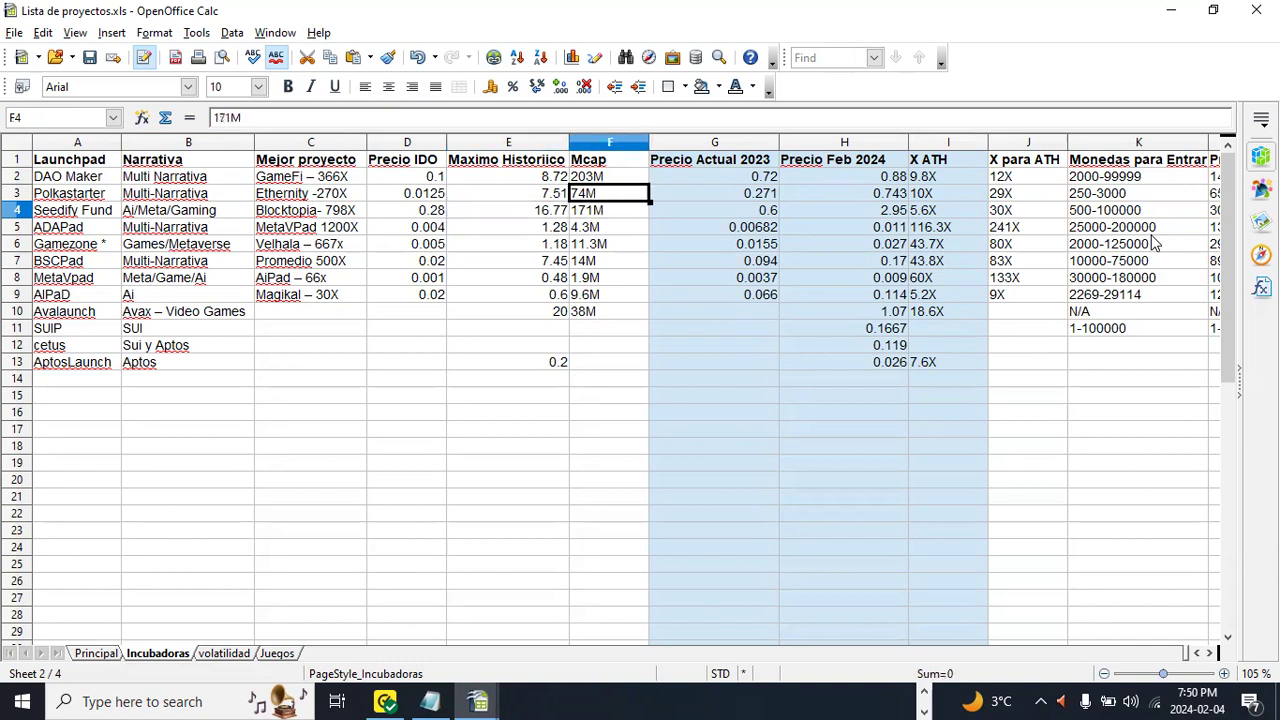
# Step: Reread the DAO Maker row between its Launchpad name and its market cap and price columns
pyautogui.press('Up')
pyautogui.press('Left')
pyautogui.press('Left')
pyautogui.press('Left')
pyautogui.press('Left')
pyautogui.press('Left')
pyautogui.press('Right')
pyautogui.press('Right')
pyautogui.press('Right')
pyautogui.press('Right')
pyautogui.press('Right')
pyautogui.press('Right')
pyautogui.press('Left')
pyautogui.press('Left')
pyautogui.press('Left')
pyautogui.press('Left')
pyautogui.press('Left')
pyautogui.press('Left')
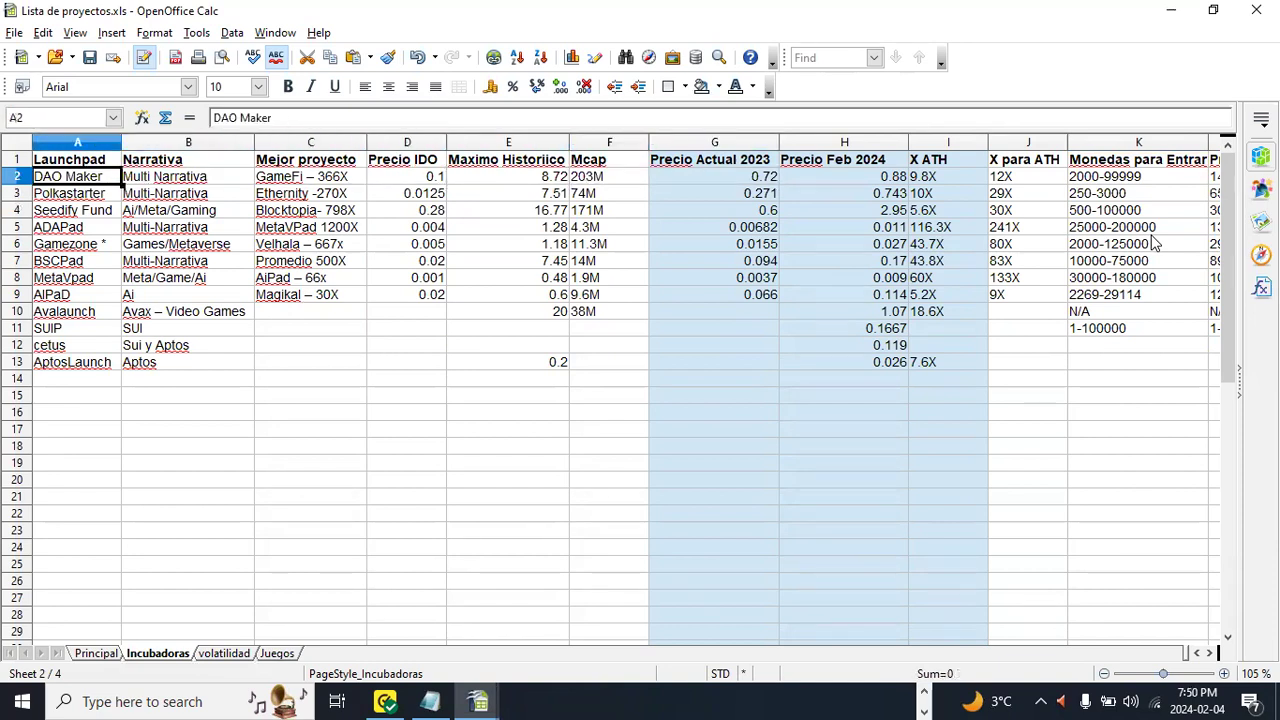
# Step: Remove the asterisk after Gamezone in the Launchpad column, and return to DAO Maker's name
pyautogui.click(104, 243)
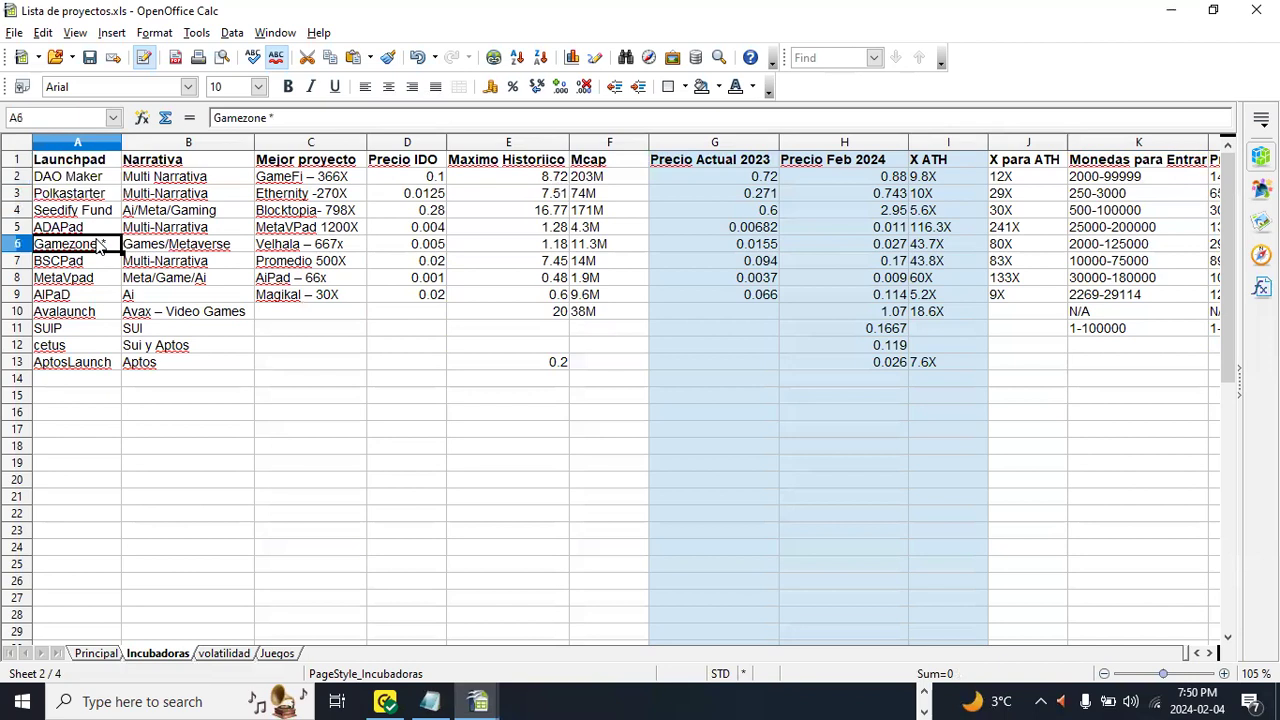
pyautogui.doubleClick(108, 242)
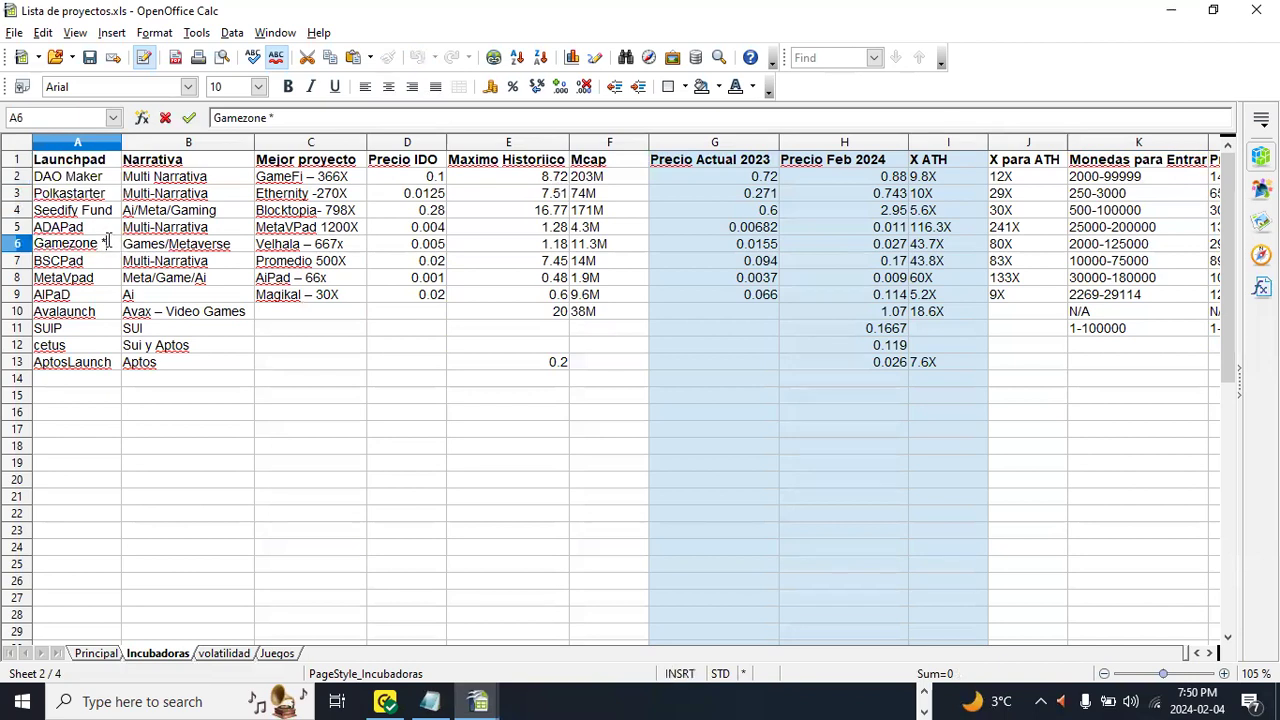
pyautogui.press('BackSpace')
pyautogui.click(94, 182)
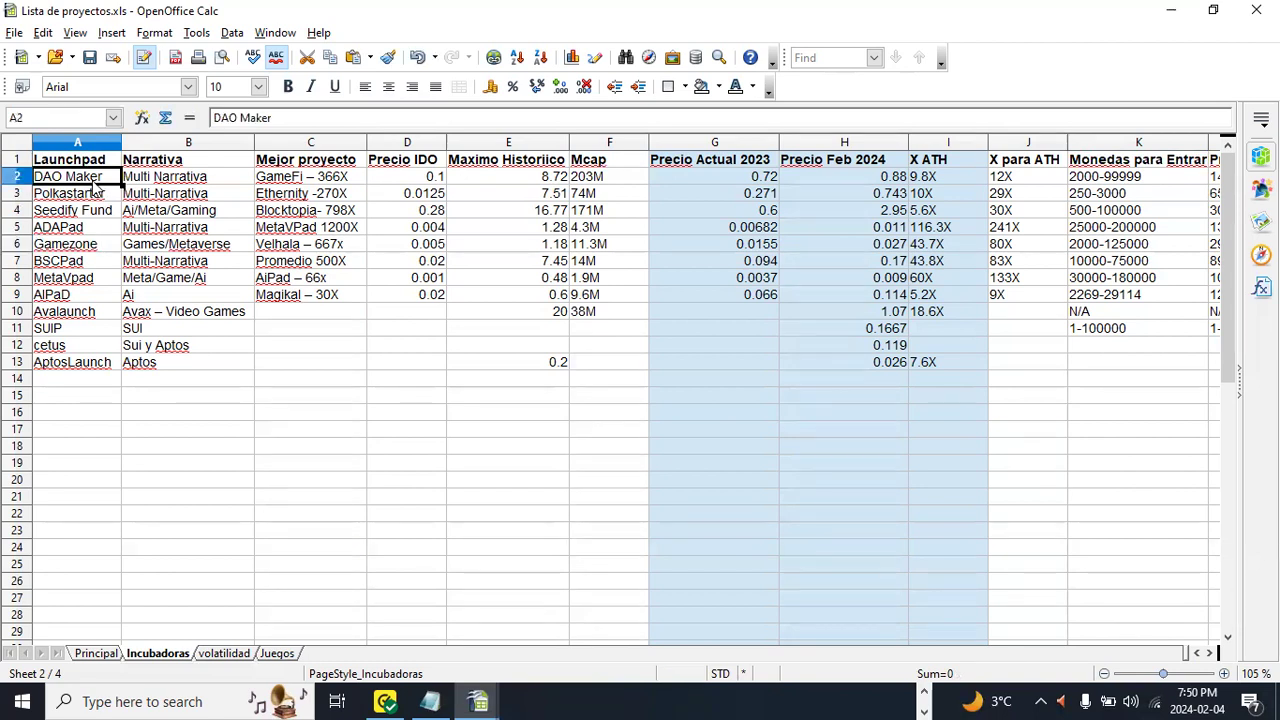
# Step: Read across the DAO Maker row from its Launchpad name through Precio Feb 2024 to X ATH
pyautogui.press('Right')
pyautogui.press('Right')
pyautogui.press('Right')
pyautogui.press('Right')
pyautogui.press('Right')
pyautogui.press('Right')
pyautogui.press('Right')
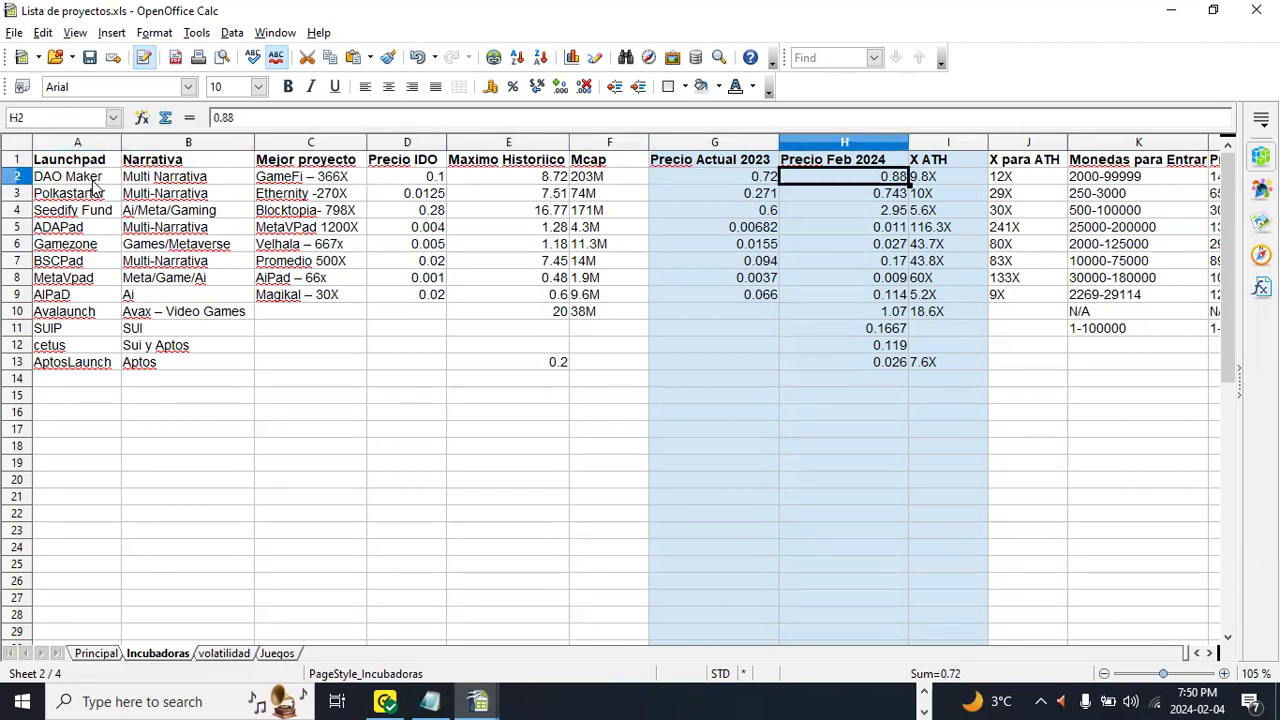
pyautogui.press('Right')
# Step: Trace the DAO Maker row back from X ATH through Precio Actual 2023 to its Launchpad name
pyautogui.press('Left')
pyautogui.press('Left')
pyautogui.press('Left')
pyautogui.press('Left')
pyautogui.press('Left')
pyautogui.press('Left')
pyautogui.press('Left')
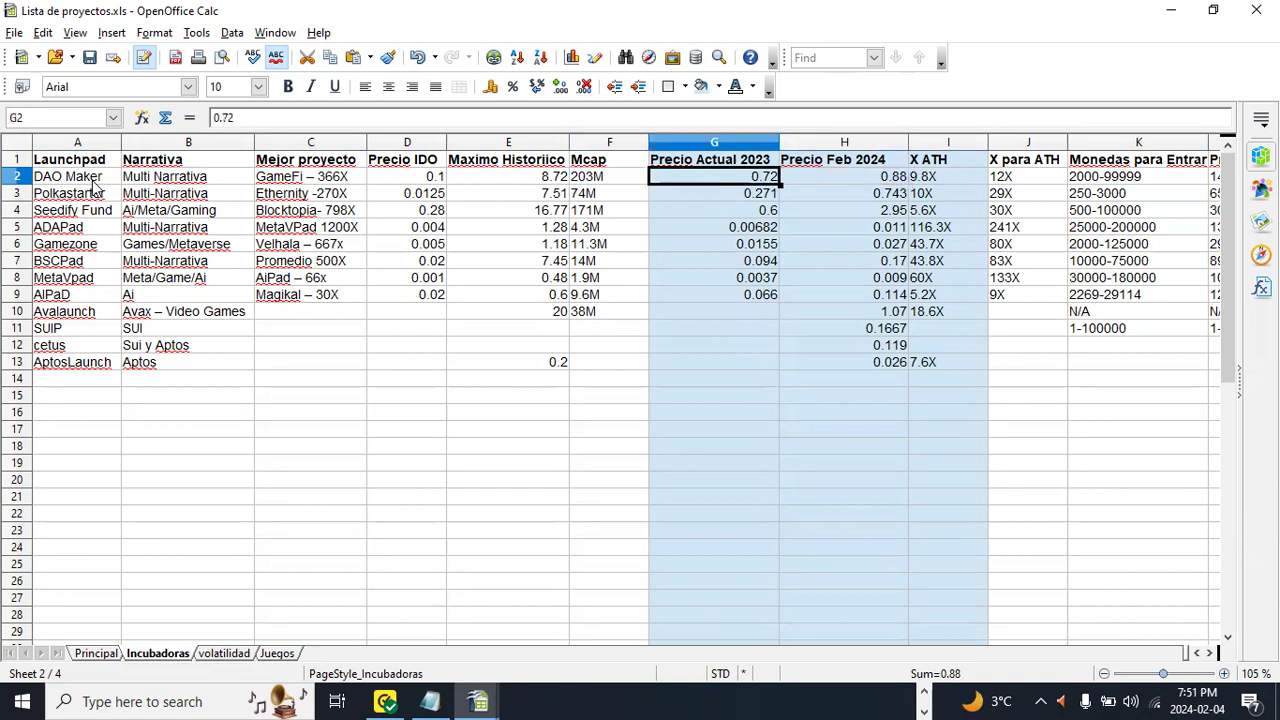
pyautogui.press('Left')
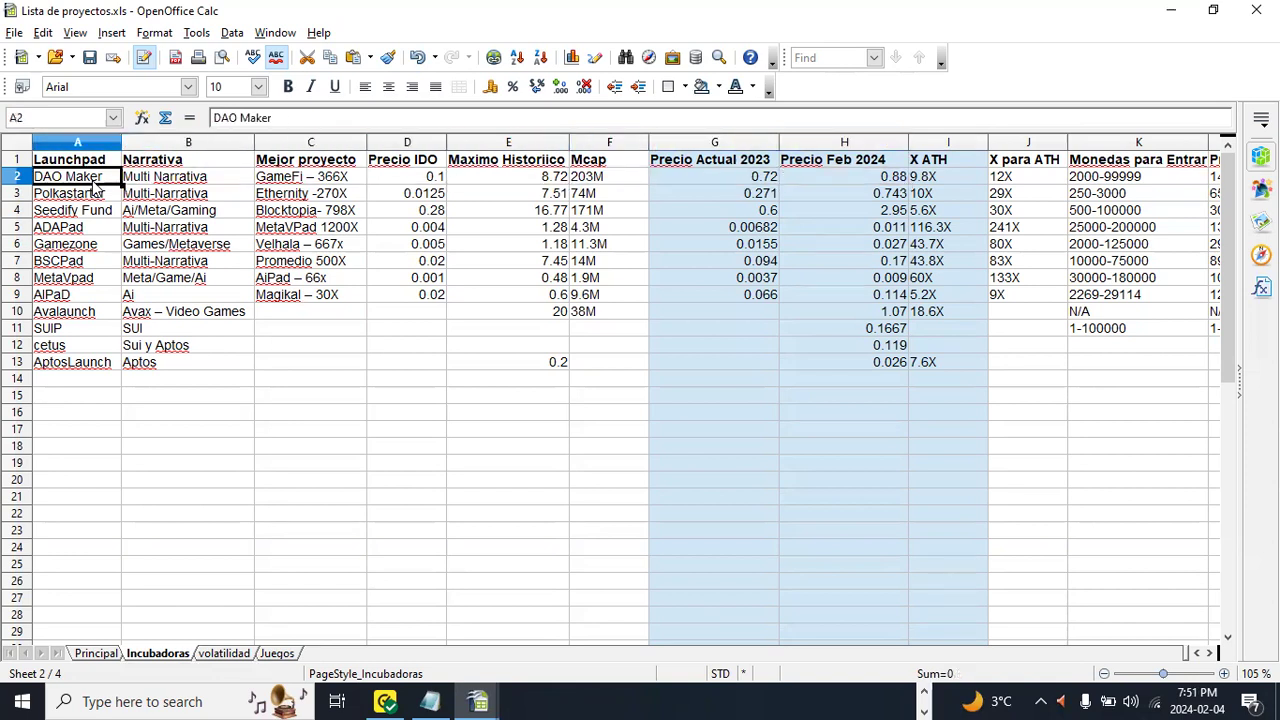
# Step: Recheck DAO Maker's Narrativa, Mejor proyecto, Precio IDO and Maximo Historiico, returning to its Launchpad name
pyautogui.press('Right')
pyautogui.press('Right')
pyautogui.press('Right')
pyautogui.press('Right')
pyautogui.press('Right')
pyautogui.press('Left')
pyautogui.press('Left')
pyautogui.press('Left')
pyautogui.press('Left')
pyautogui.press('Left')
# Step: Go to the Polkastarter row, and read across from its Launchpad name to Precio Feb 2024
pyautogui.press('Down')
pyautogui.press('Down')
pyautogui.press('Up')
pyautogui.press('Up')
pyautogui.press('Down')
pyautogui.press('Right')
pyautogui.press('Right')
pyautogui.press('Right')
pyautogui.press('Right')
pyautogui.press('Right')
pyautogui.press('Right')
pyautogui.press('Right')
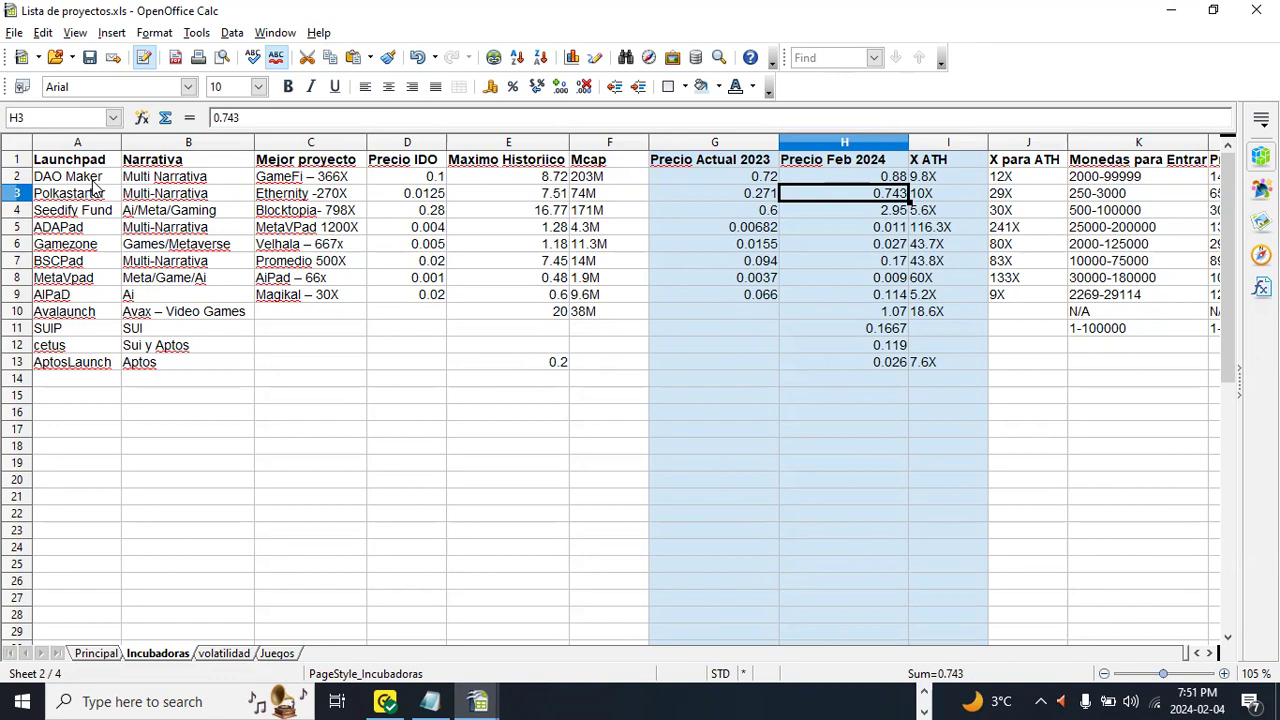
# Step: Check Polkastarter's Precio Actual 2023, and trace its row back to the Launchpad name
pyautogui.press('Left')
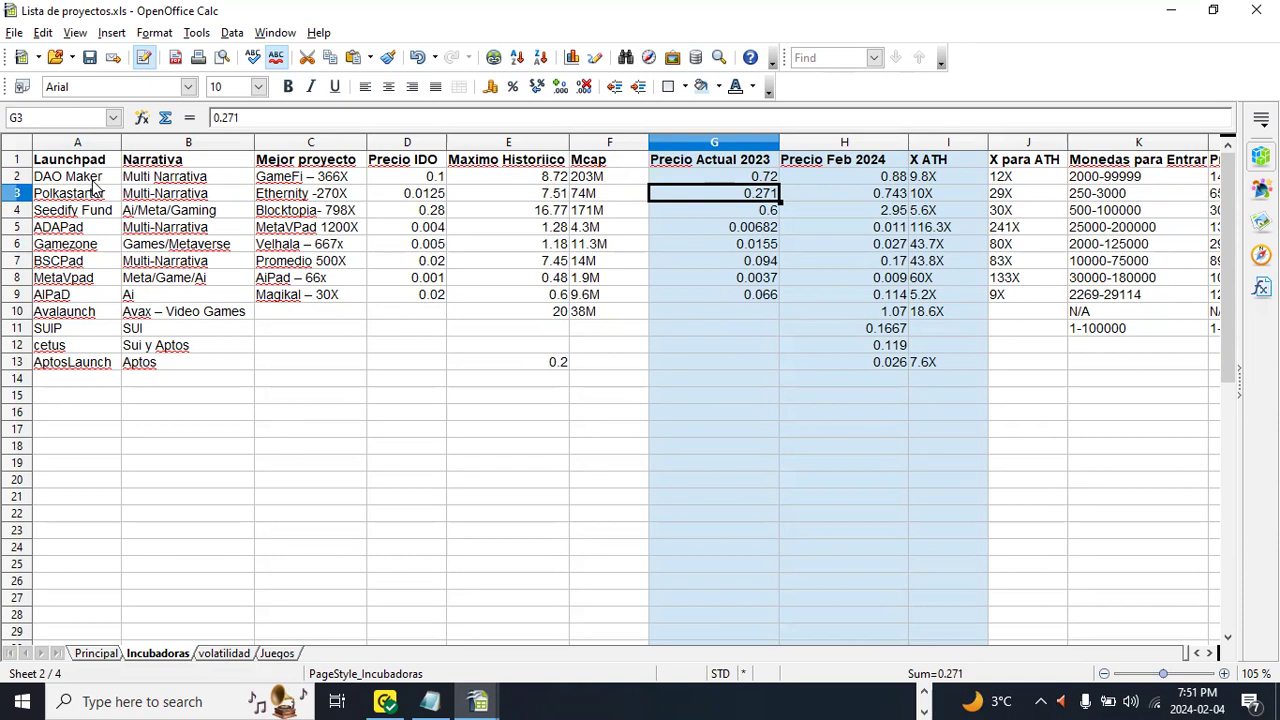
pyautogui.press('Left')
pyautogui.press('Left')
pyautogui.press('Left')
pyautogui.press('Left')
pyautogui.press('Left')
pyautogui.press('Left')
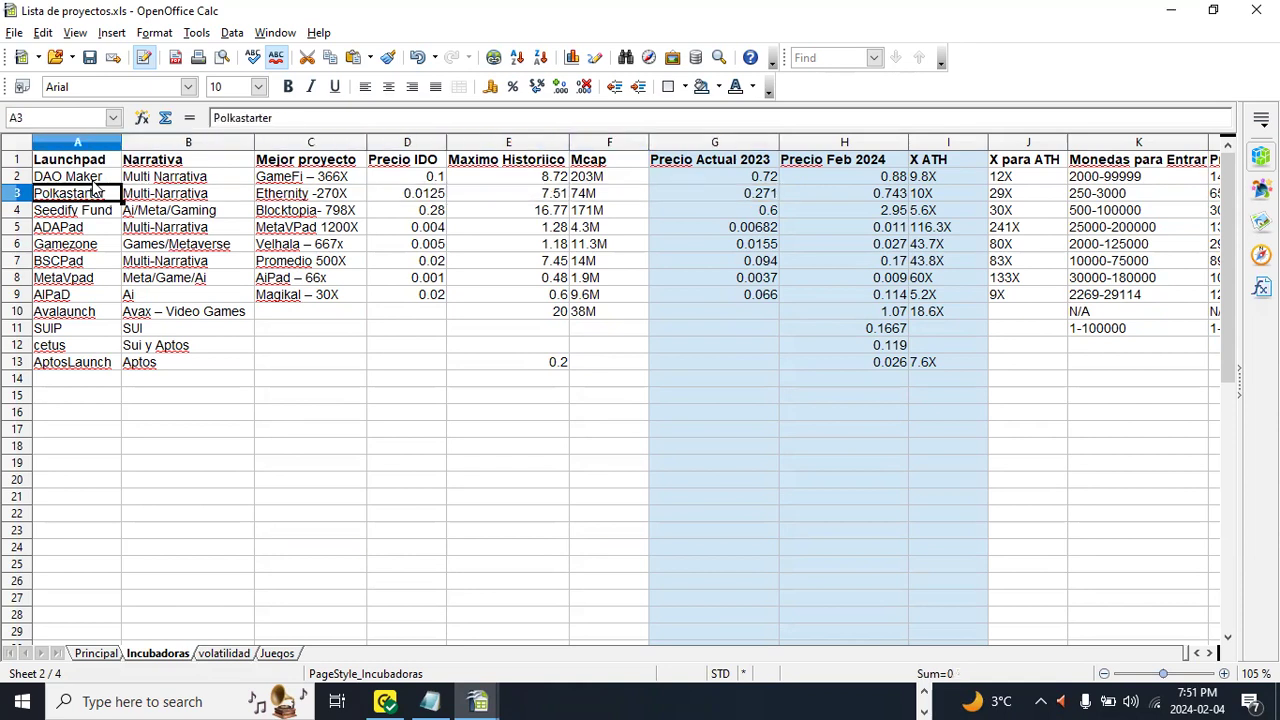
# Step: Compare the Narrativa entries of Polkastarter, Seedify Fund and ADAPad
pyautogui.press('Right')
pyautogui.press('Left')
pyautogui.press('Down')
pyautogui.press('Up')
pyautogui.press('Down')
pyautogui.press('Down')
pyautogui.press('Right')
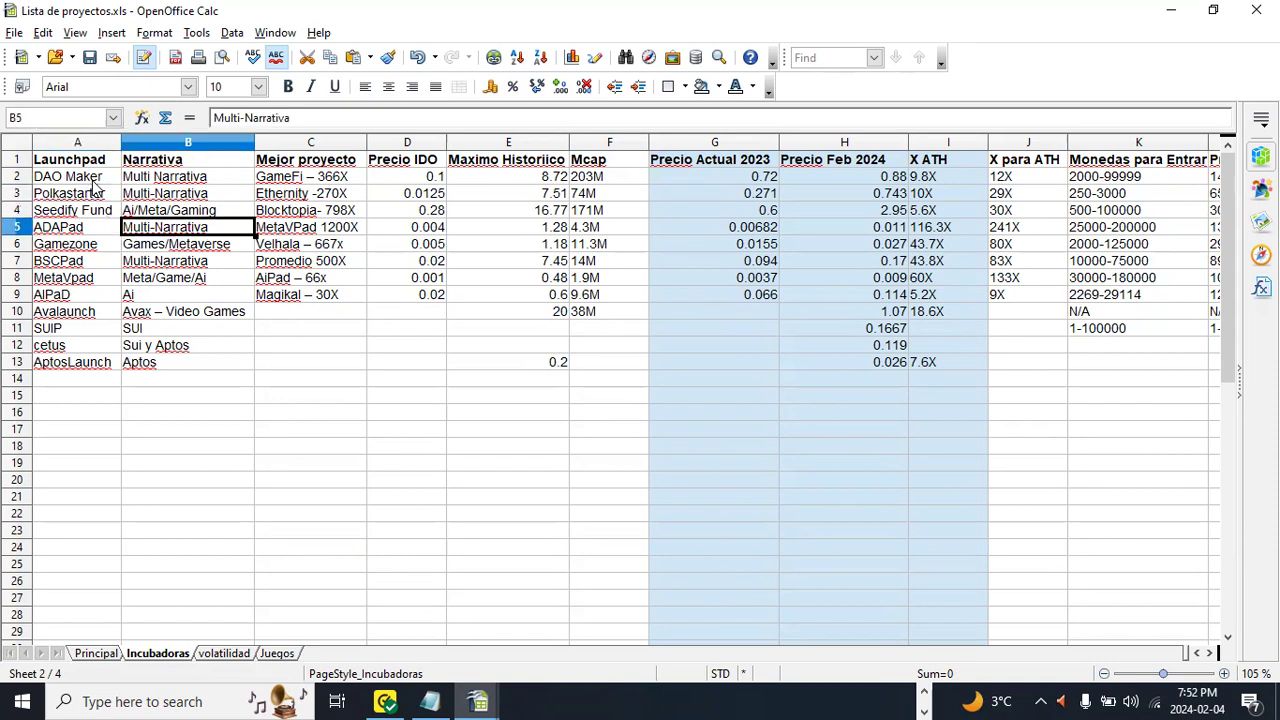
# Step: Recheck Polkastarter's Narrativa, and go down the Launchpad column to ADAPad
pyautogui.press('Up')
pyautogui.press('Up')
pyautogui.press('Left')
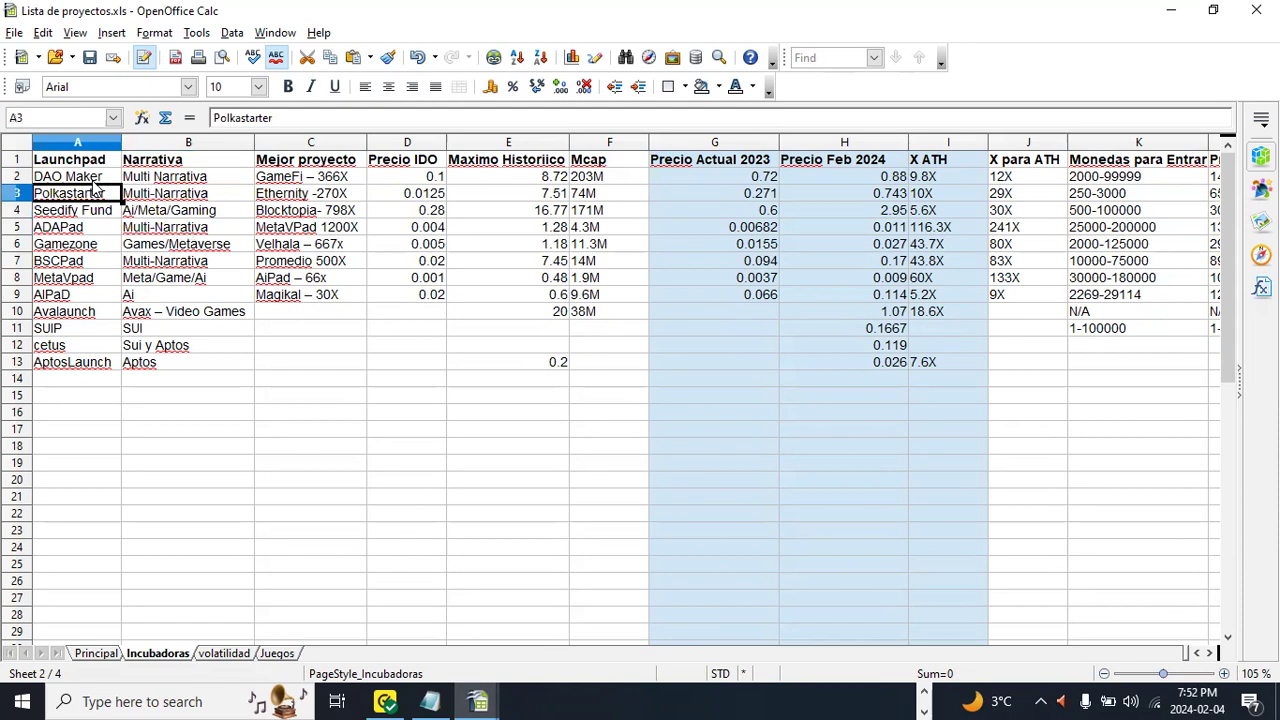
pyautogui.press('Right')
pyautogui.press('Left')
pyautogui.press('Down')
pyautogui.press('Down')
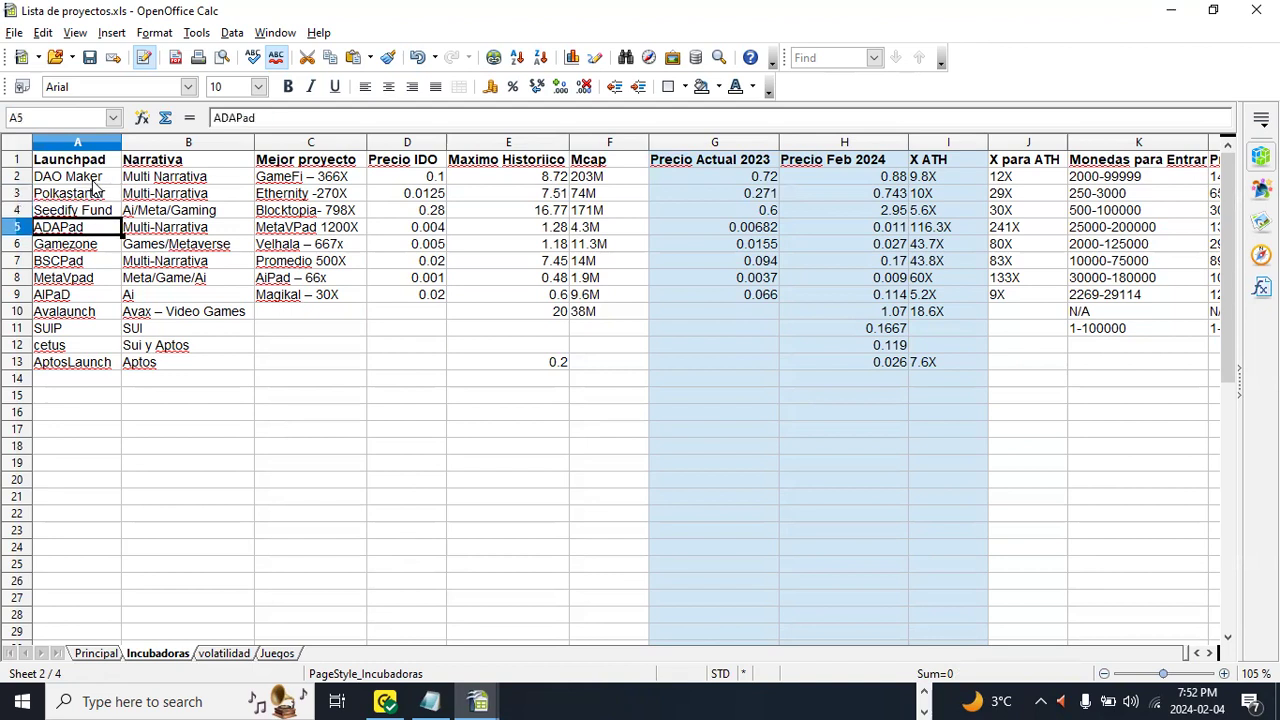
# Step: Go through the Launchpad names from Gamezone down to the last rows of the list
pyautogui.press('Down')
pyautogui.press('Down')
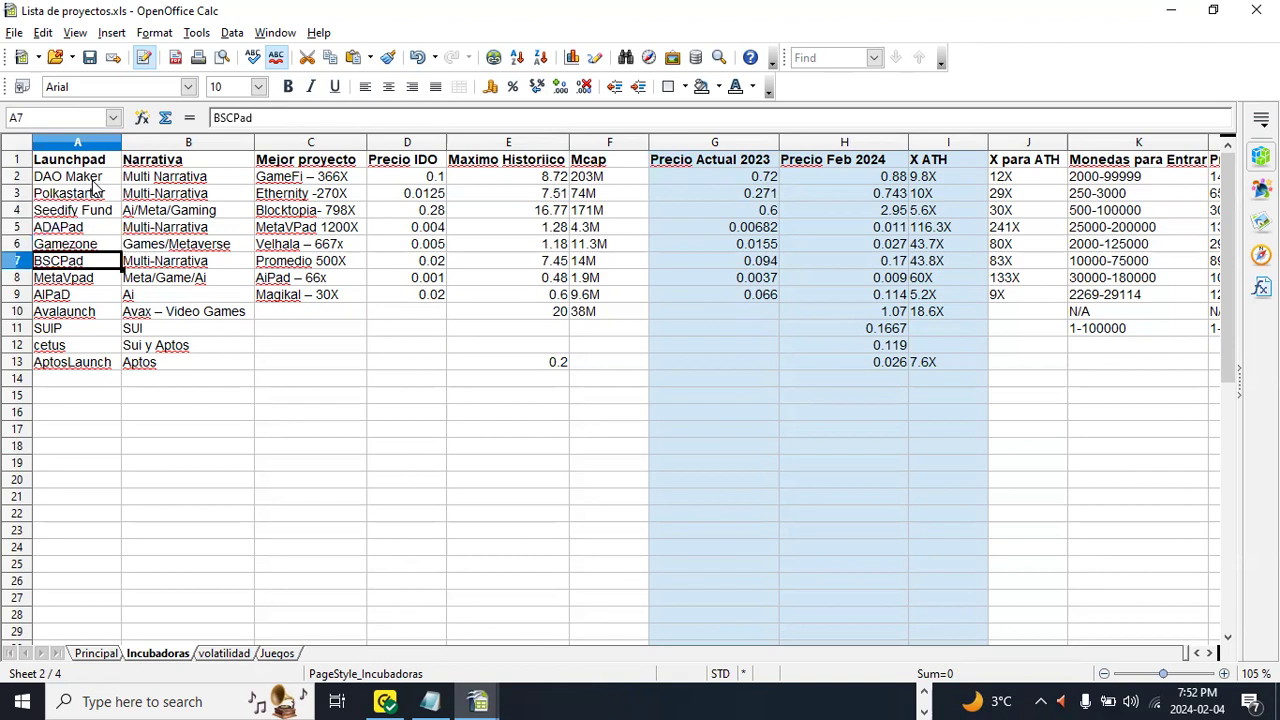
pyautogui.press('Down')
pyautogui.press('Down')
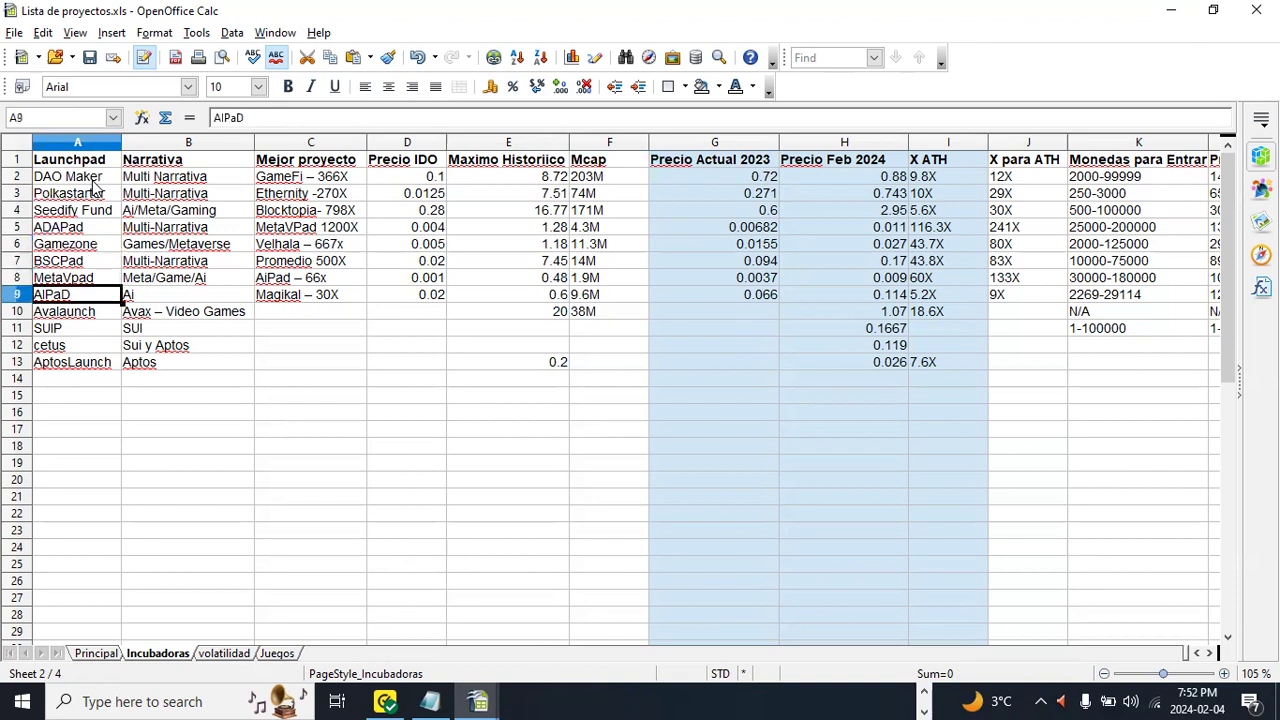
pyautogui.press('Down')
pyautogui.press('Down')
pyautogui.press('Down')
pyautogui.press('Down')
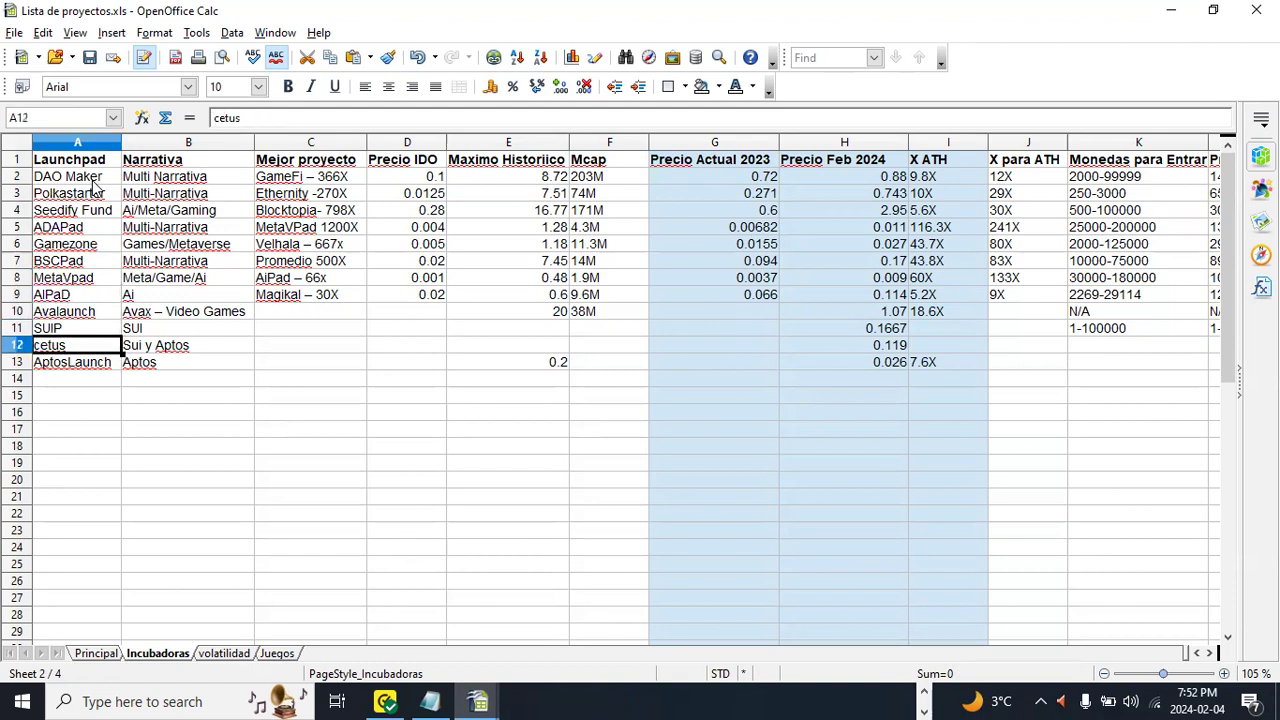
# Step: Go back up the Launchpad column past BSCPad, ADAPad and Seedify Fund to Polkastarter
pyautogui.press('Up')
pyautogui.press('Up')
pyautogui.press('Up')
pyautogui.press('Up')
pyautogui.press('Up')
pyautogui.press('Up')
pyautogui.press('Up')
pyautogui.press('Up')
pyautogui.press('Up')
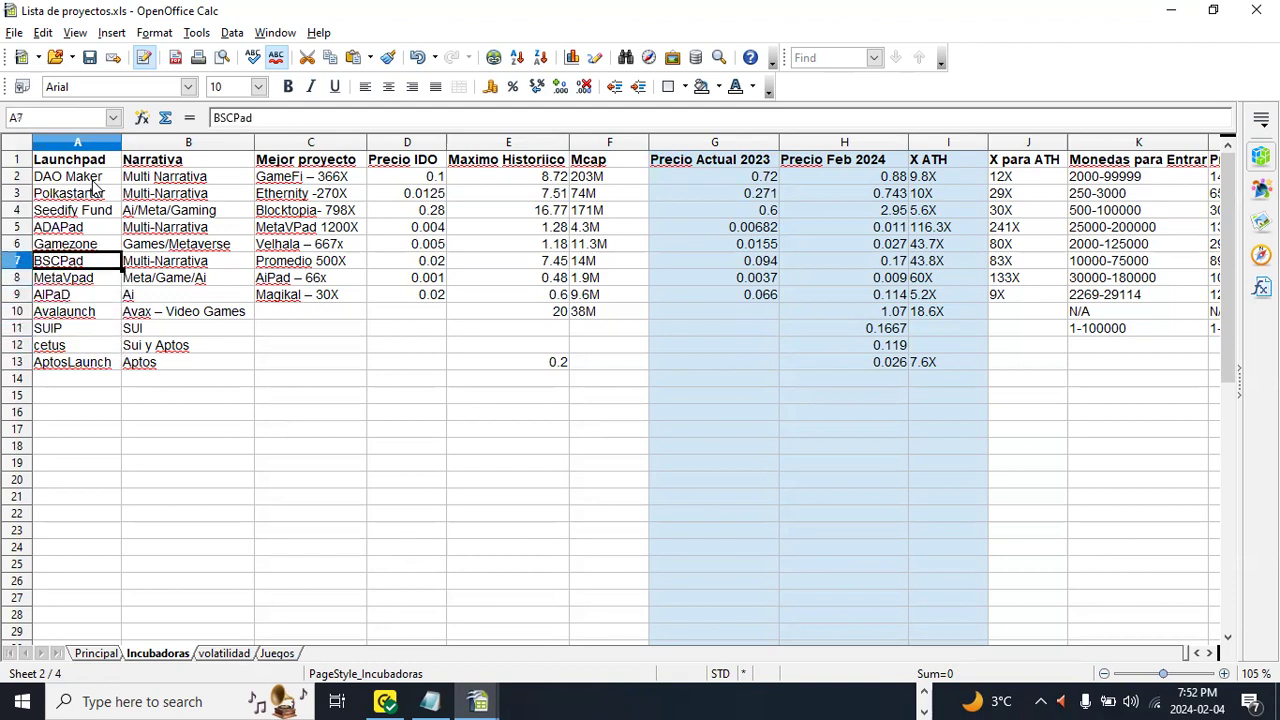
pyautogui.press('Down')
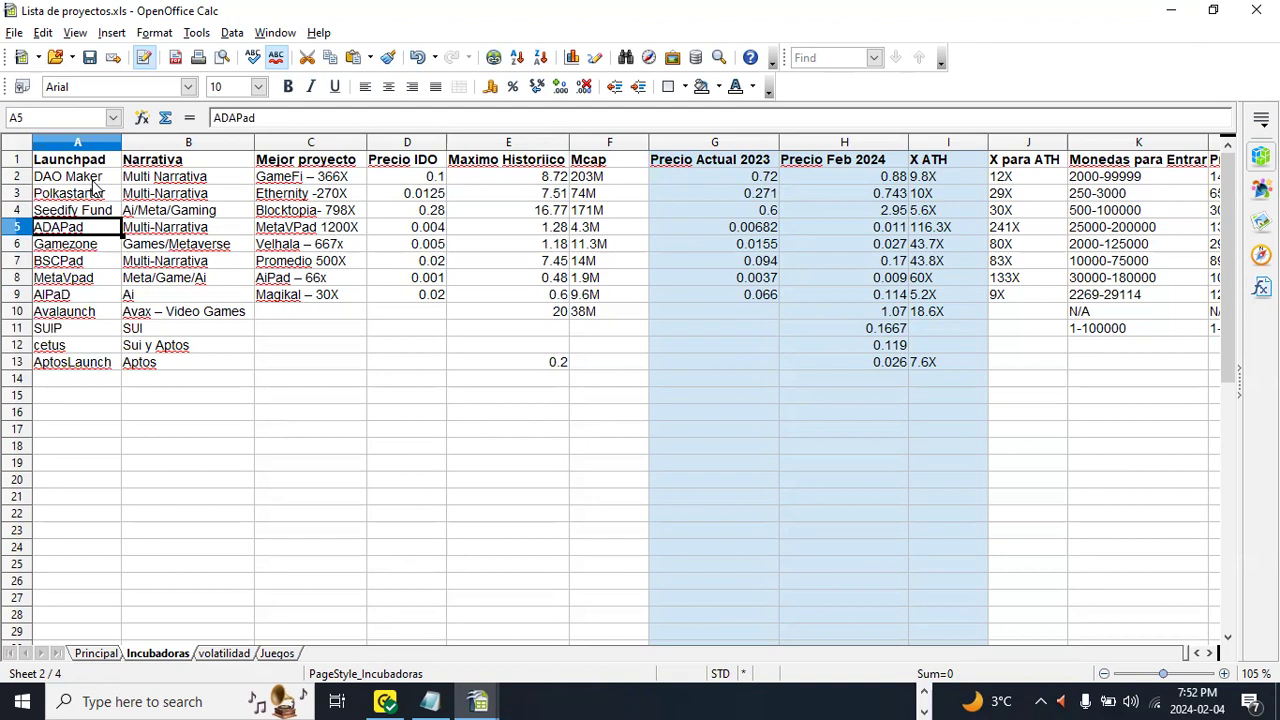
pyautogui.press('Up')
pyautogui.press('Up')
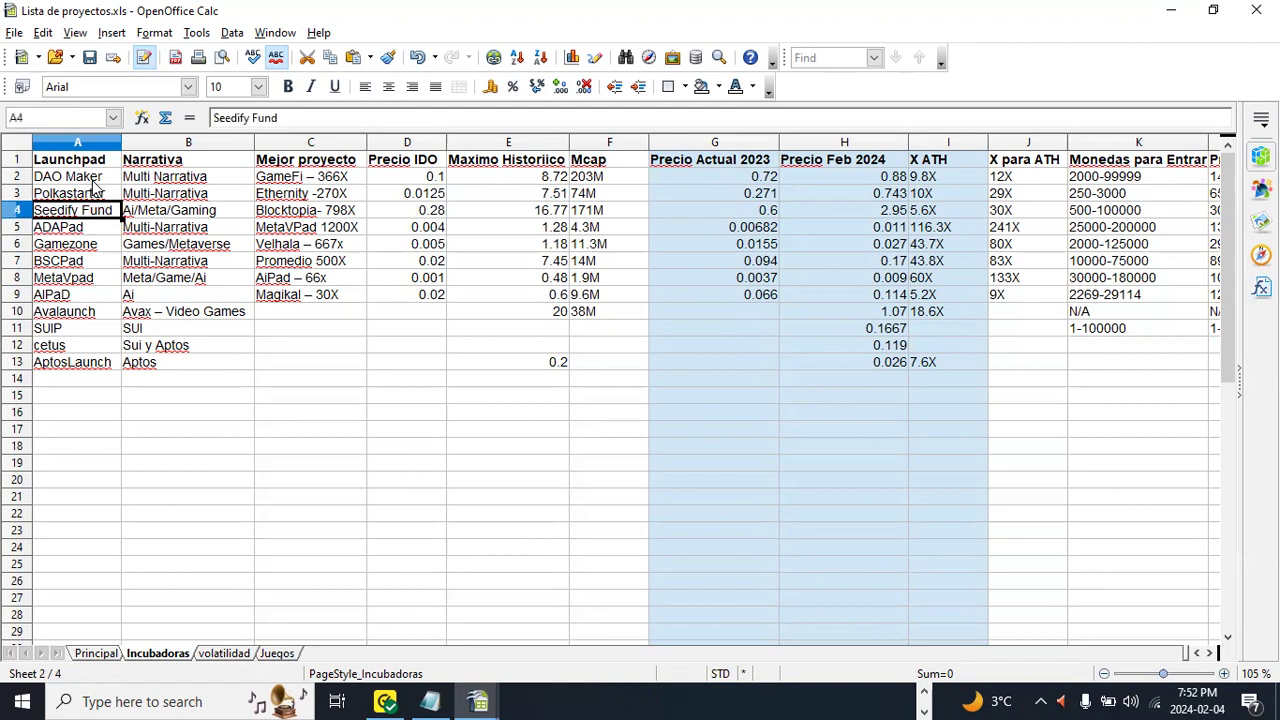
# Step: Check Polkastarter's Narrativa and Mejor proyecto, returning to its Launchpad name
pyautogui.press('Right')
pyautogui.press('Right')
pyautogui.press('Right')
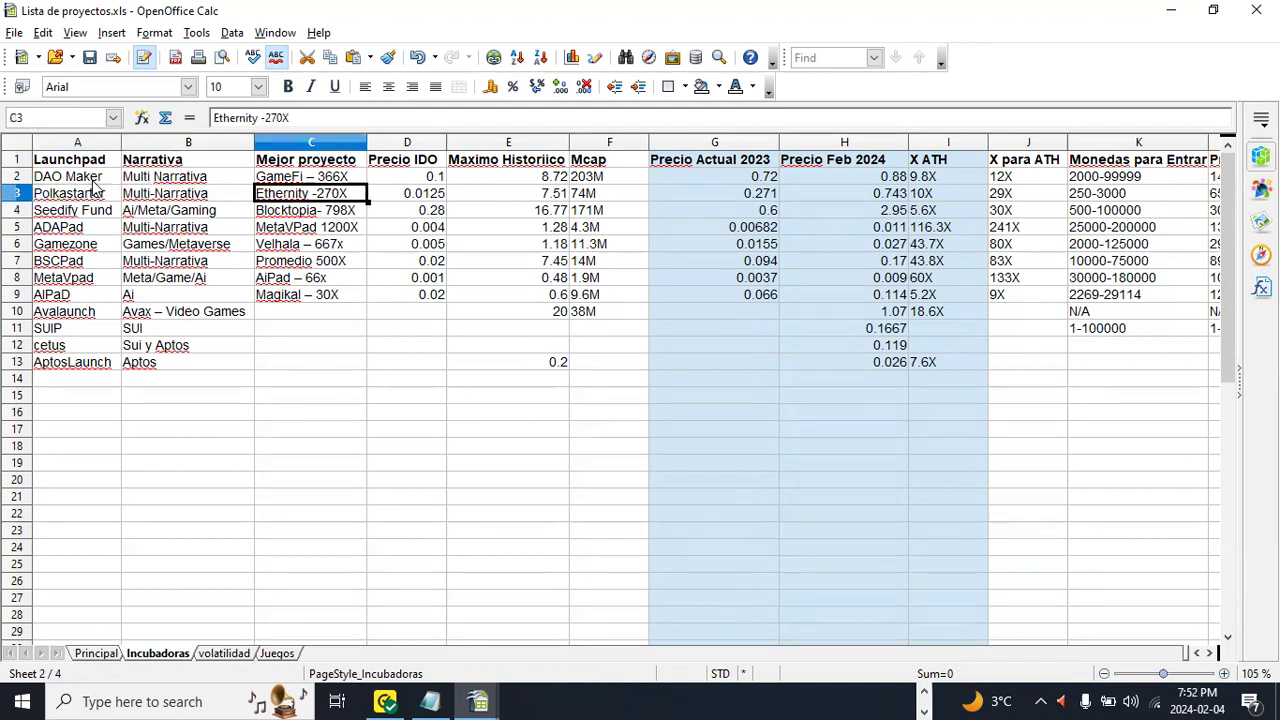
pyautogui.press('Left')
pyautogui.press('Left')
pyautogui.press('Left')
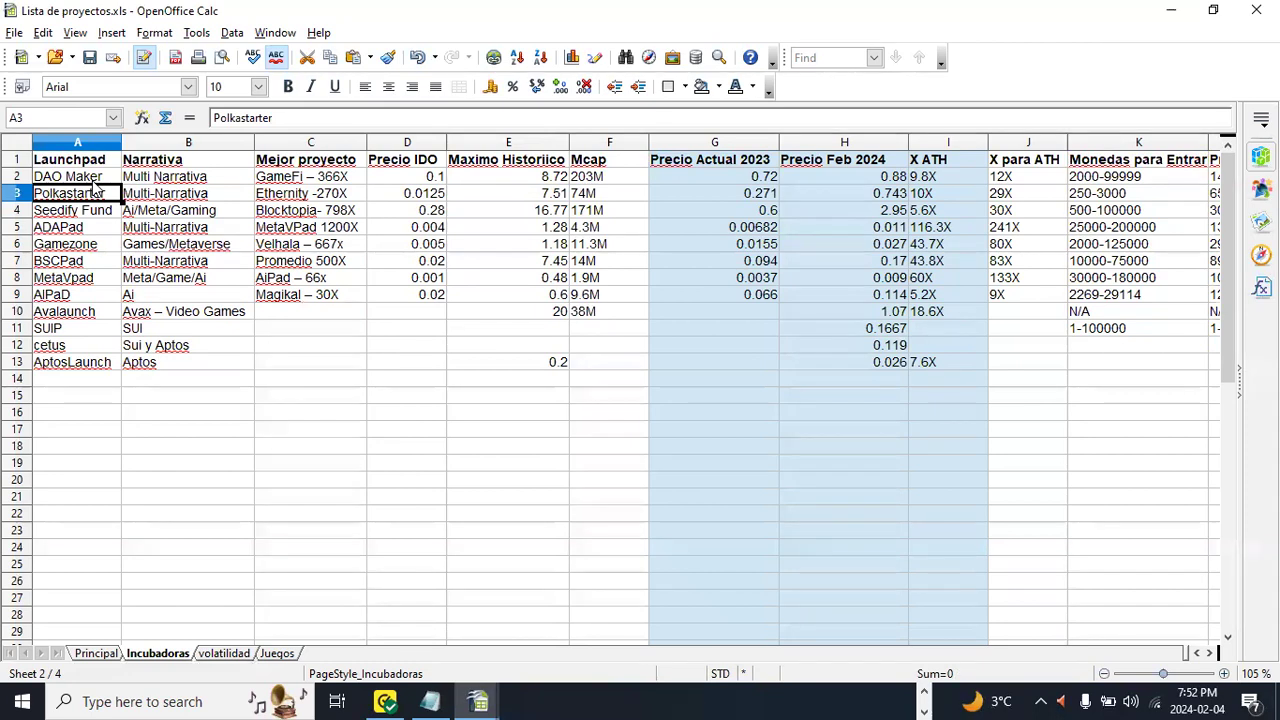
# Step: Read across Polkastarter's row to Mcap, recheck from Mejor proyecto onward, and continue to Precio Actual 2023
pyautogui.press('Right')
pyautogui.press('Right')
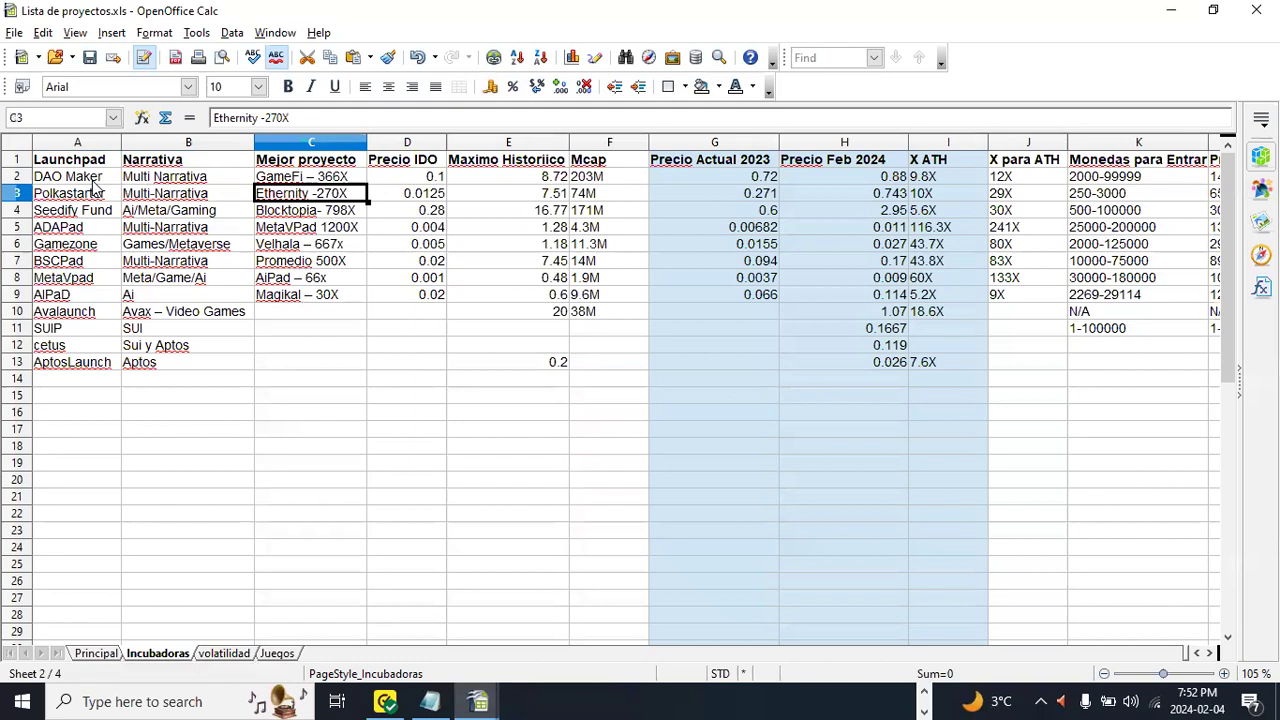
pyautogui.press('Right')
pyautogui.press('Right')
pyautogui.press('Right')
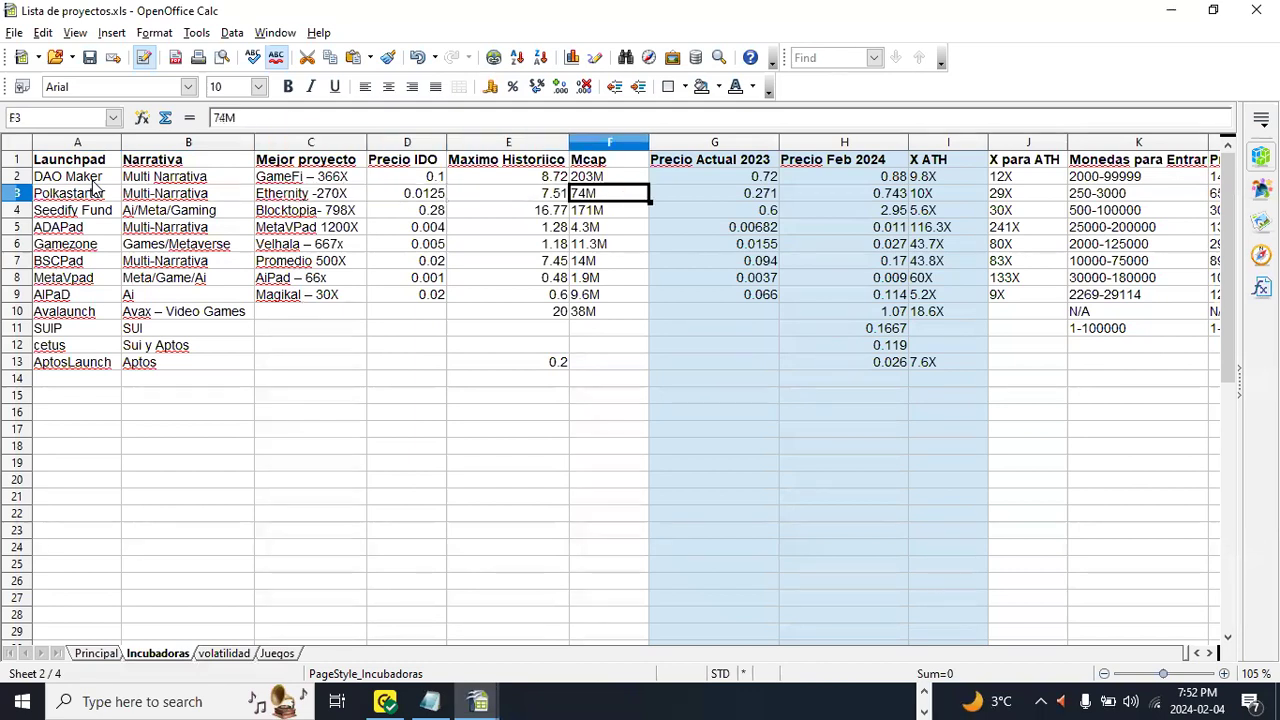
pyautogui.press('Left')
pyautogui.press('Left')
pyautogui.press('Left')
pyautogui.press('Right')
pyautogui.press('Right')
pyautogui.press('Right')
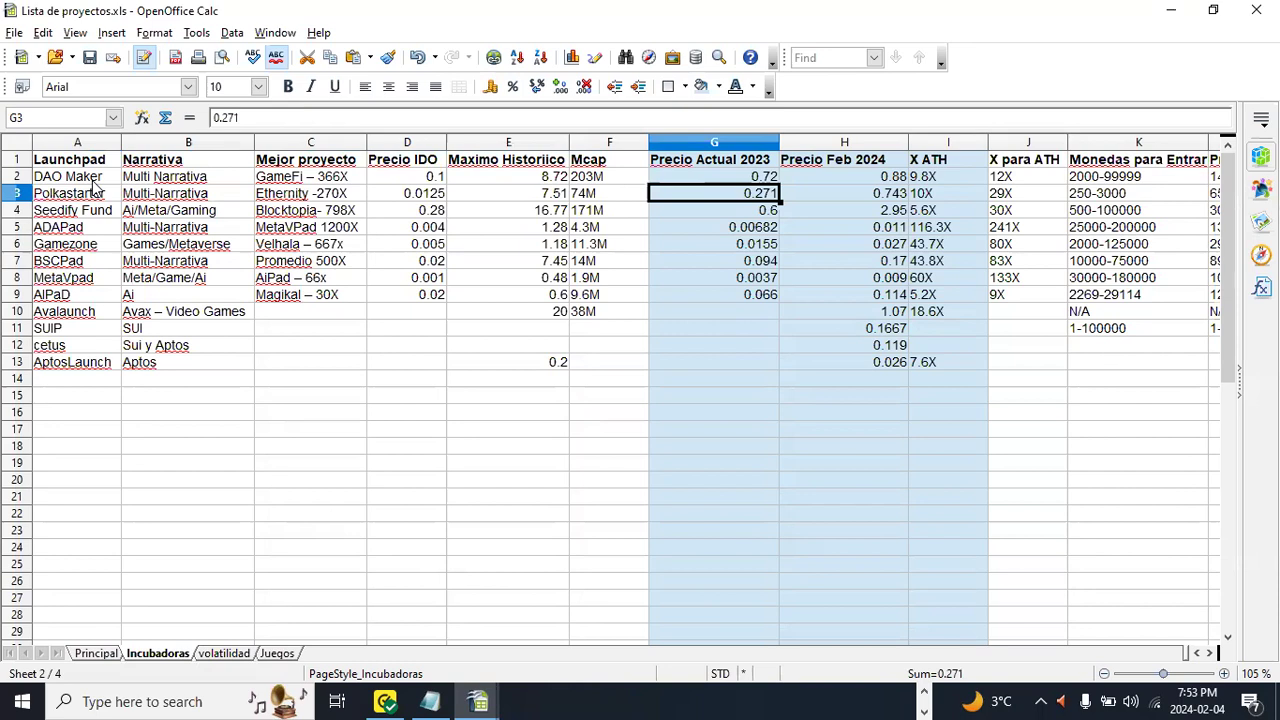
# Step: Check Polkastarter's Precio Feb 2024 and X ATH, returning to its Maximo Historiico
pyautogui.press('Right')
pyautogui.press('Right')
pyautogui.press('Right')
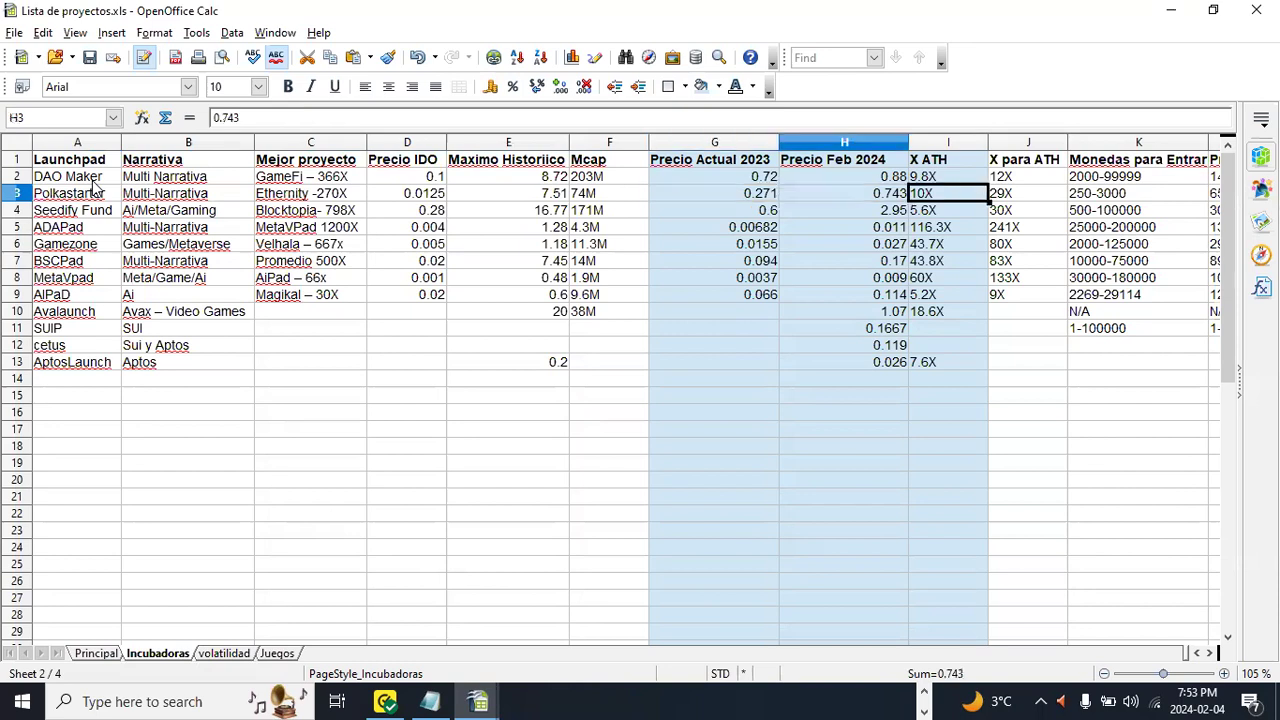
pyautogui.press('Left')
pyautogui.press('Left')
pyautogui.press('Left')
pyautogui.press('Left')
pyautogui.press('Left')
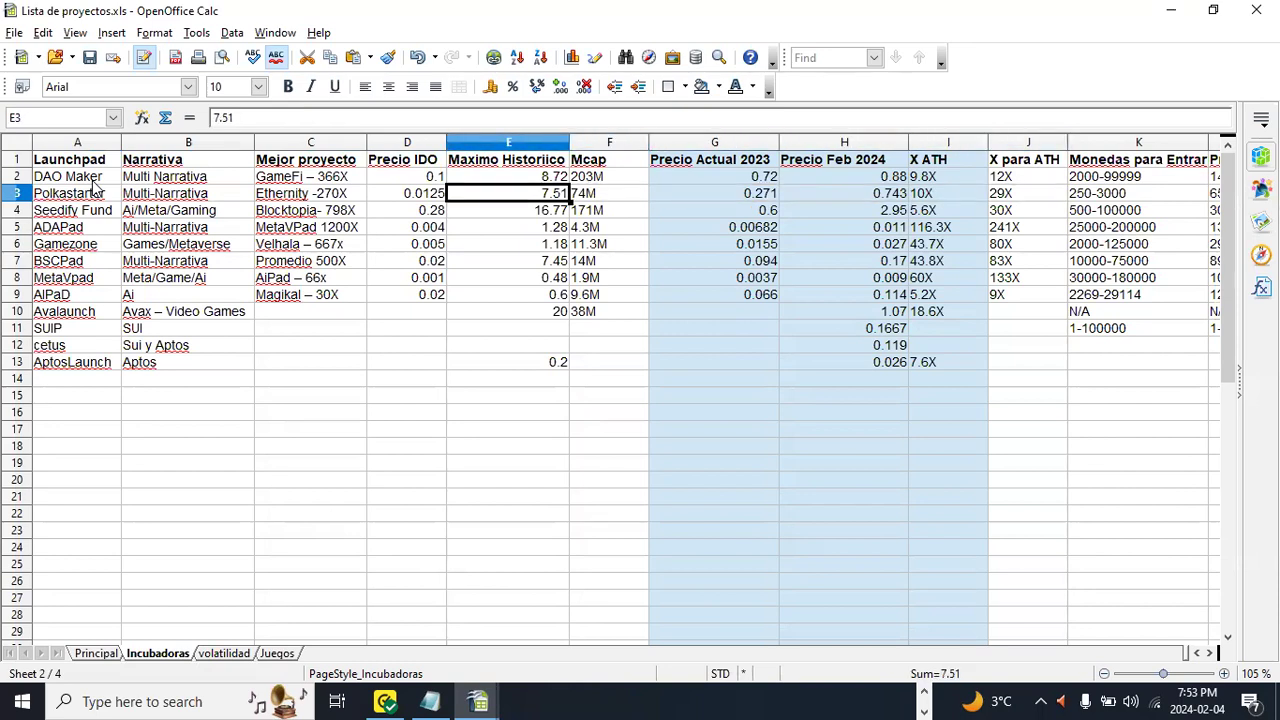
# Step: Read Polkastarter's row on to Precio el dia de hoy, comparing it with Monedas para Entrar and X para ATH
pyautogui.press('Right')
pyautogui.press('Right')
pyautogui.press('Right')
pyautogui.press('Right')
pyautogui.press('Right')
pyautogui.press('Right')
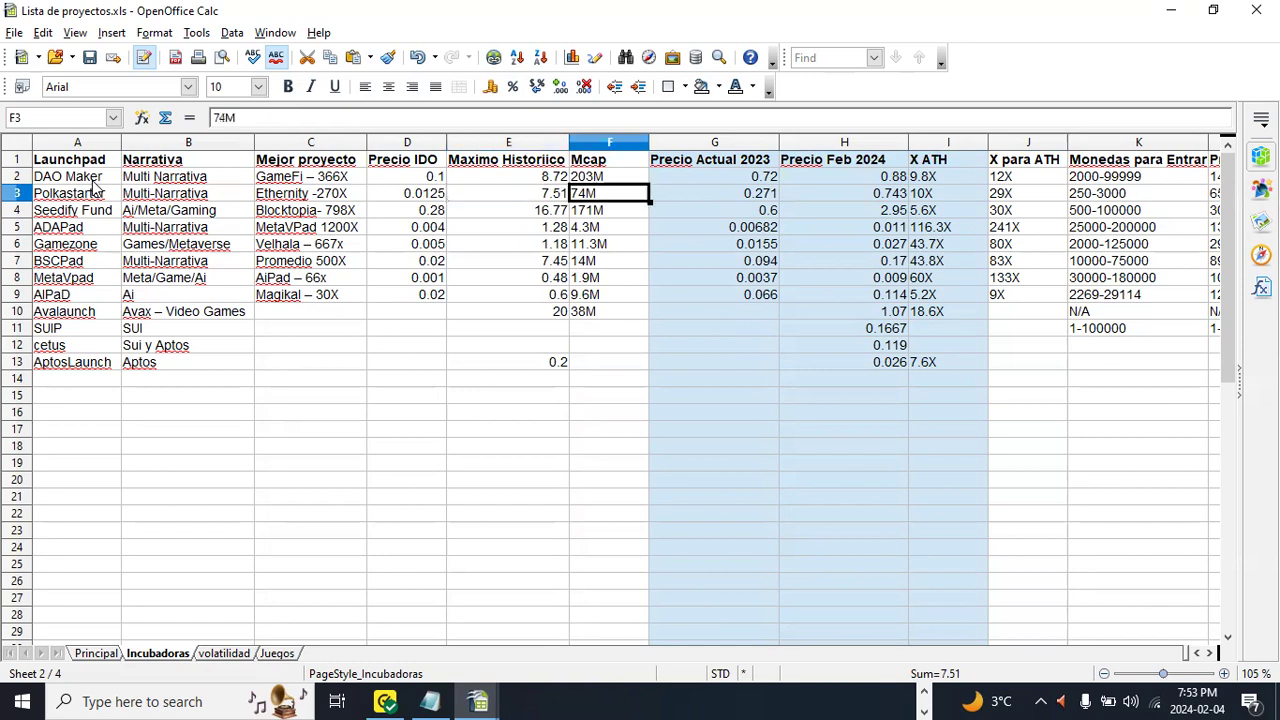
pyautogui.press('Right')
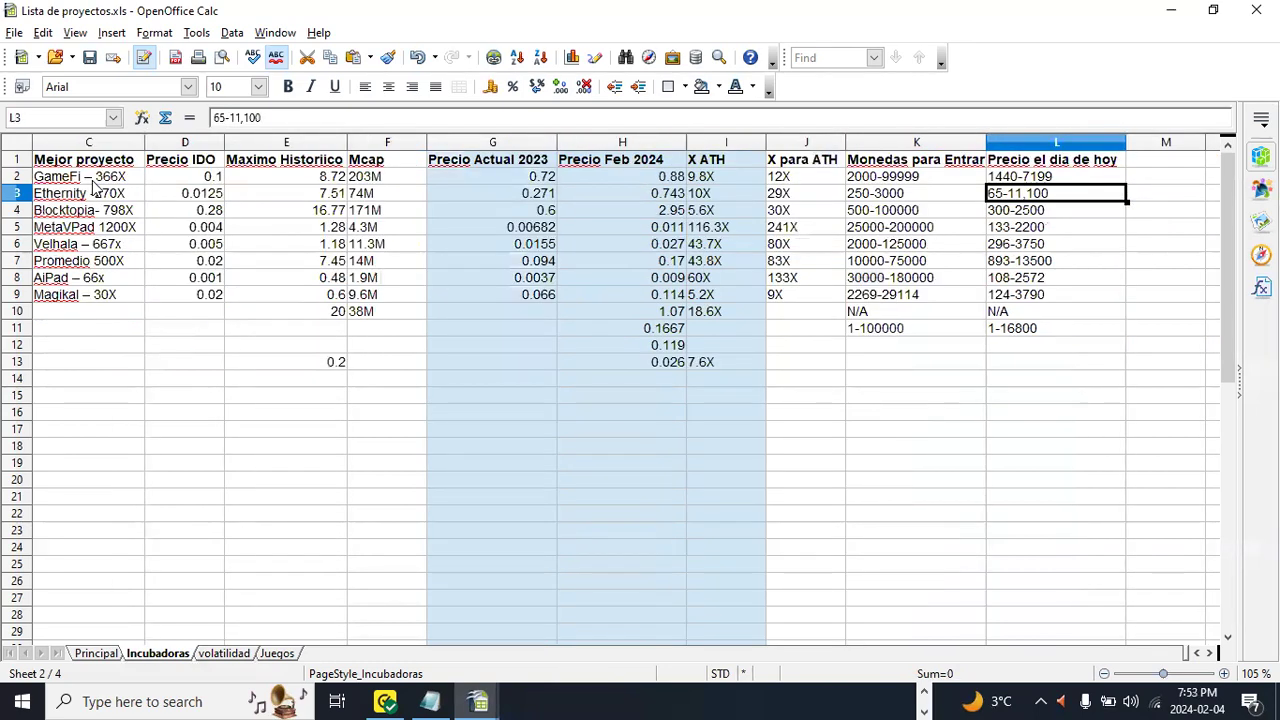
pyautogui.press('Left')
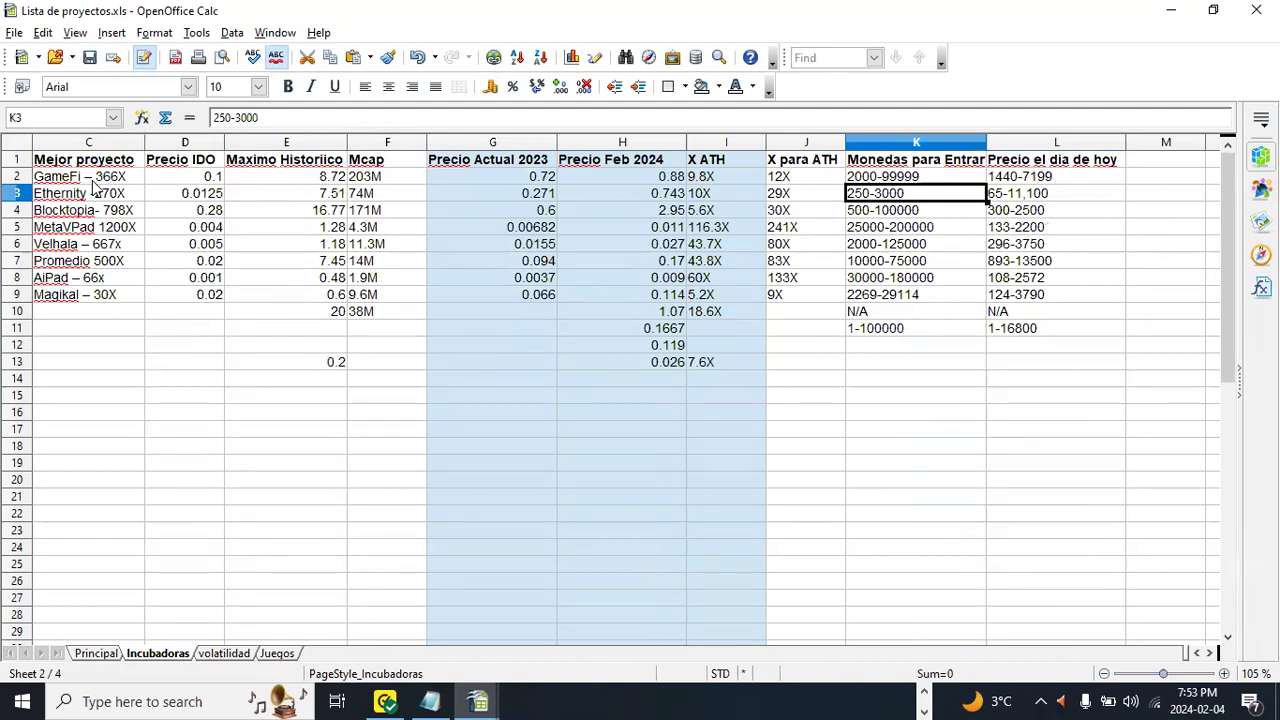
pyautogui.press('Left')
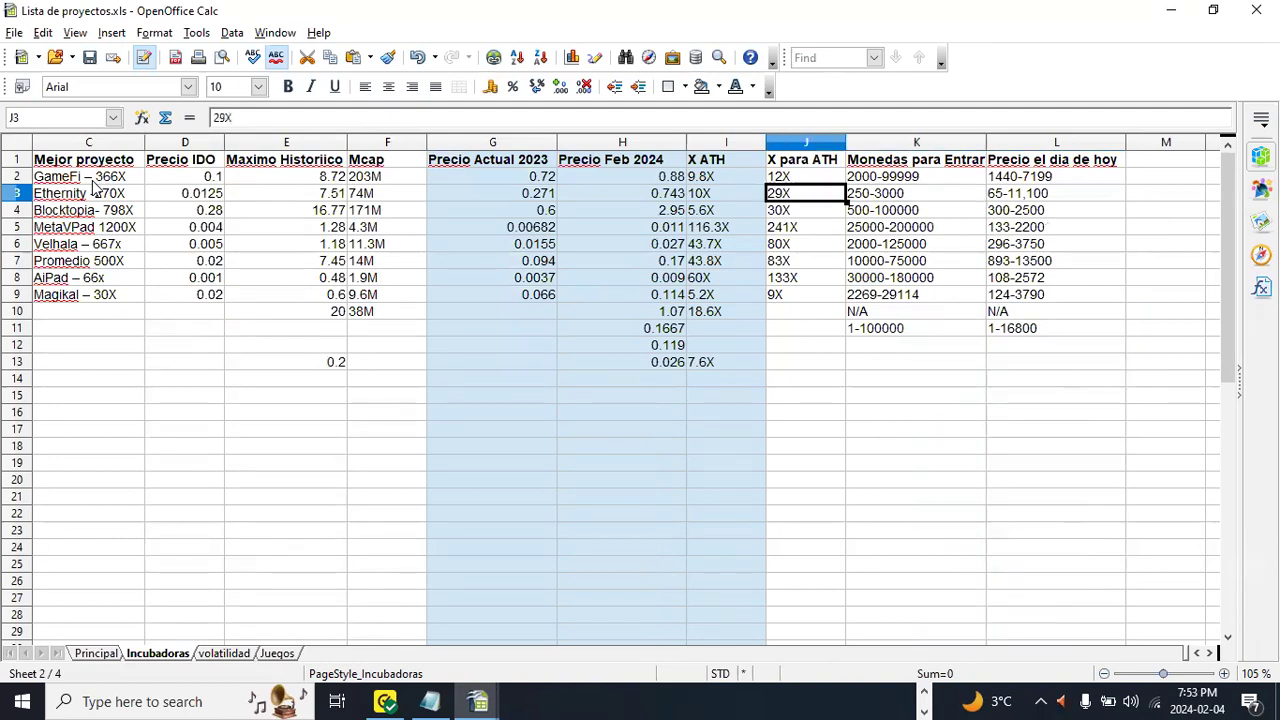
pyautogui.press('Right')
pyautogui.press('Right')
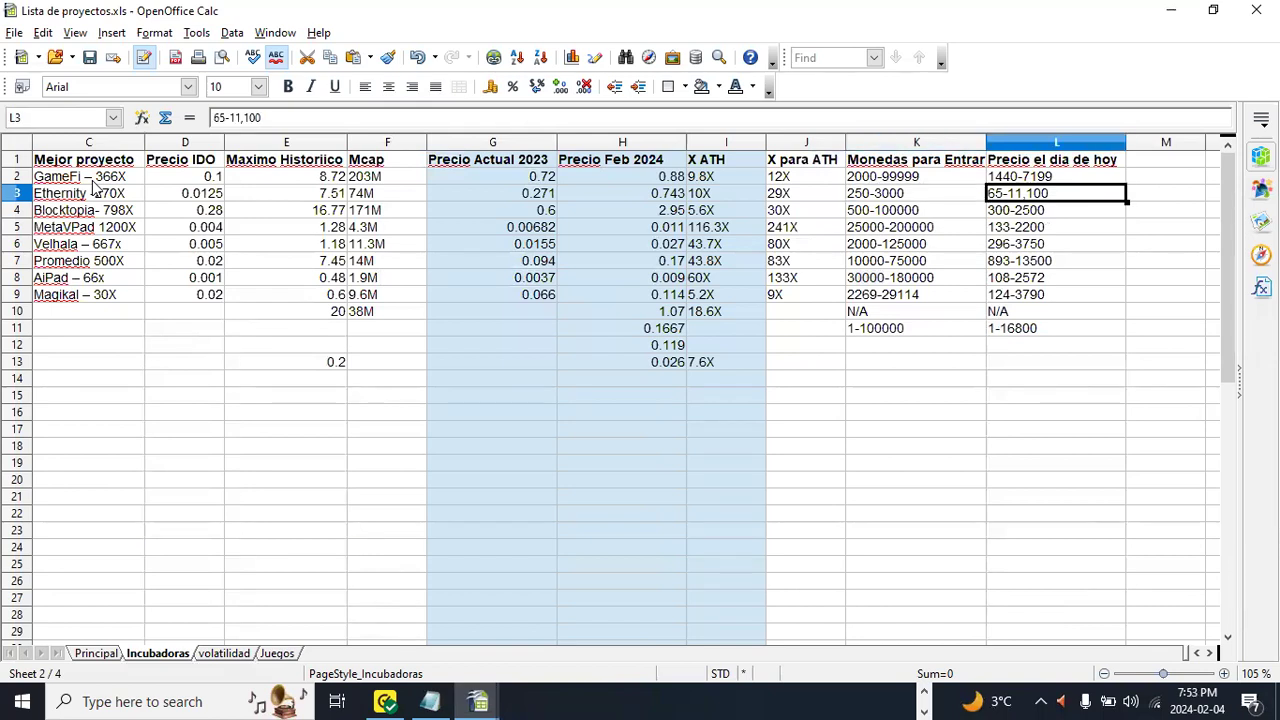
# Step: Recheck Polkastarter's row from Precio Feb 2024 through to Precio el dia de hoy
pyautogui.press('Left')
pyautogui.press('Left')
pyautogui.press('Left')
pyautogui.press('Left')
pyautogui.press('Left')
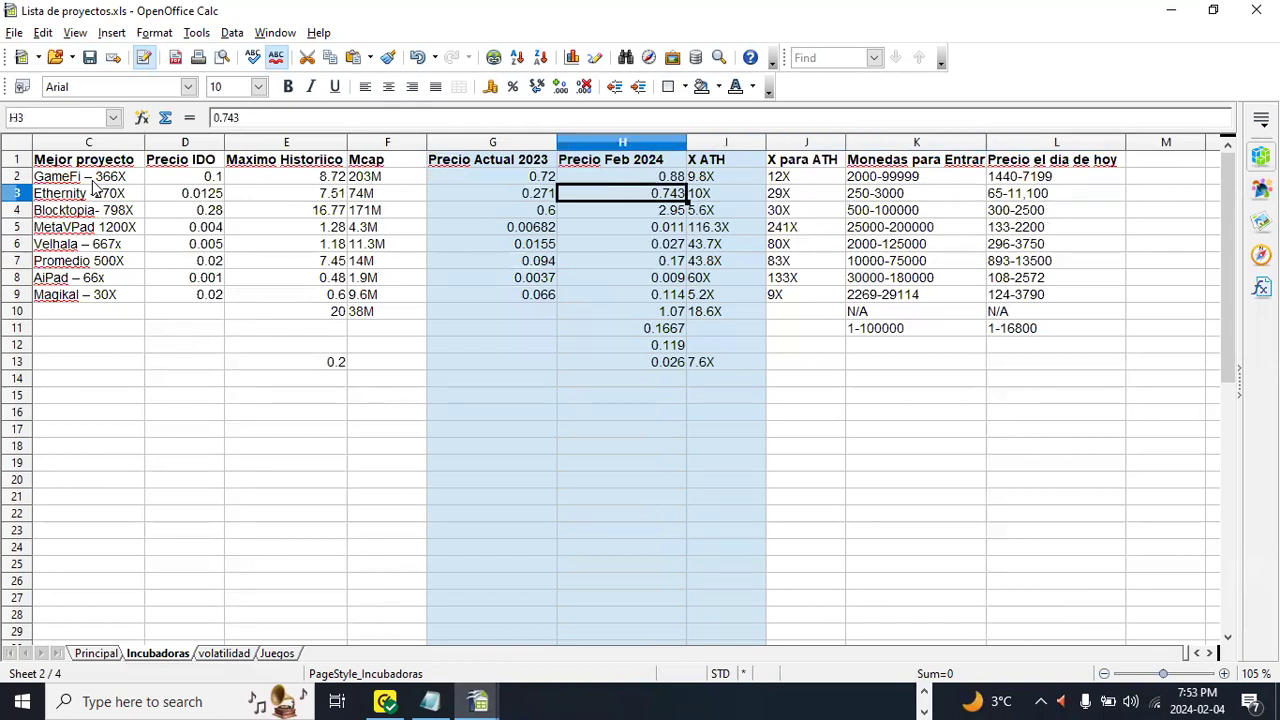
pyautogui.press('Right')
pyautogui.press('Right')
pyautogui.press('Right')
pyautogui.press('Right')
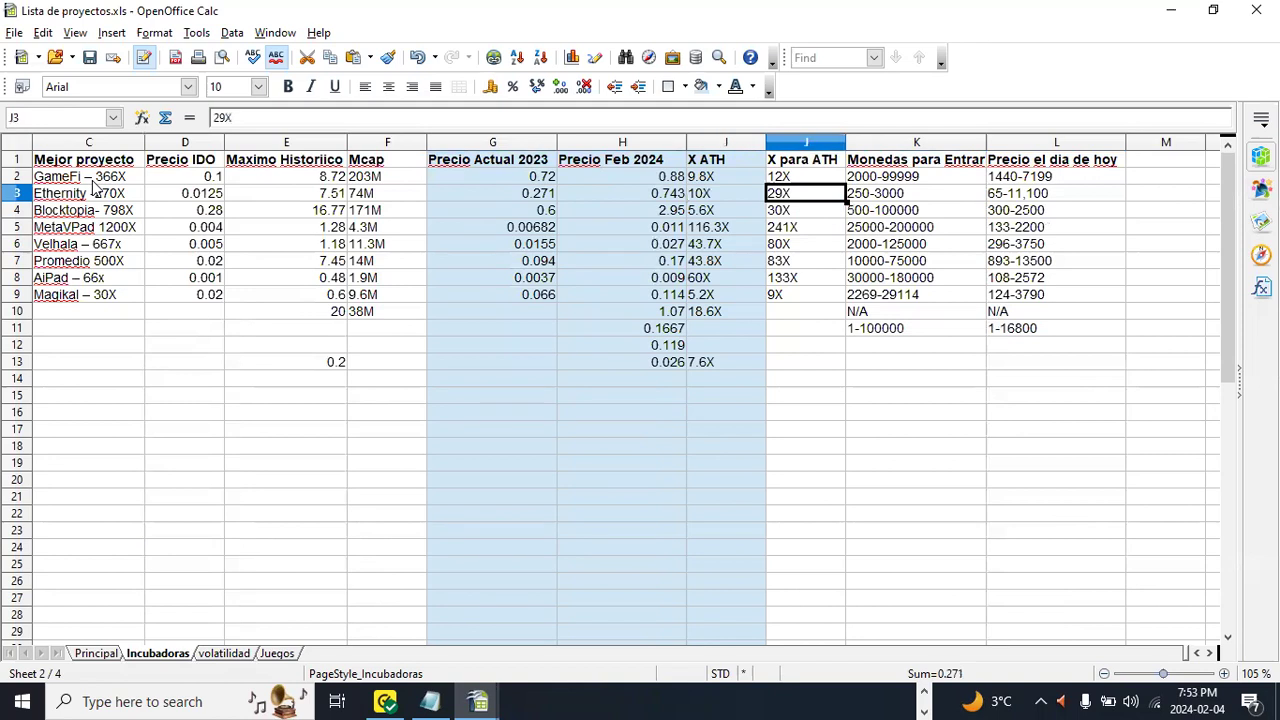
pyautogui.press('Right')
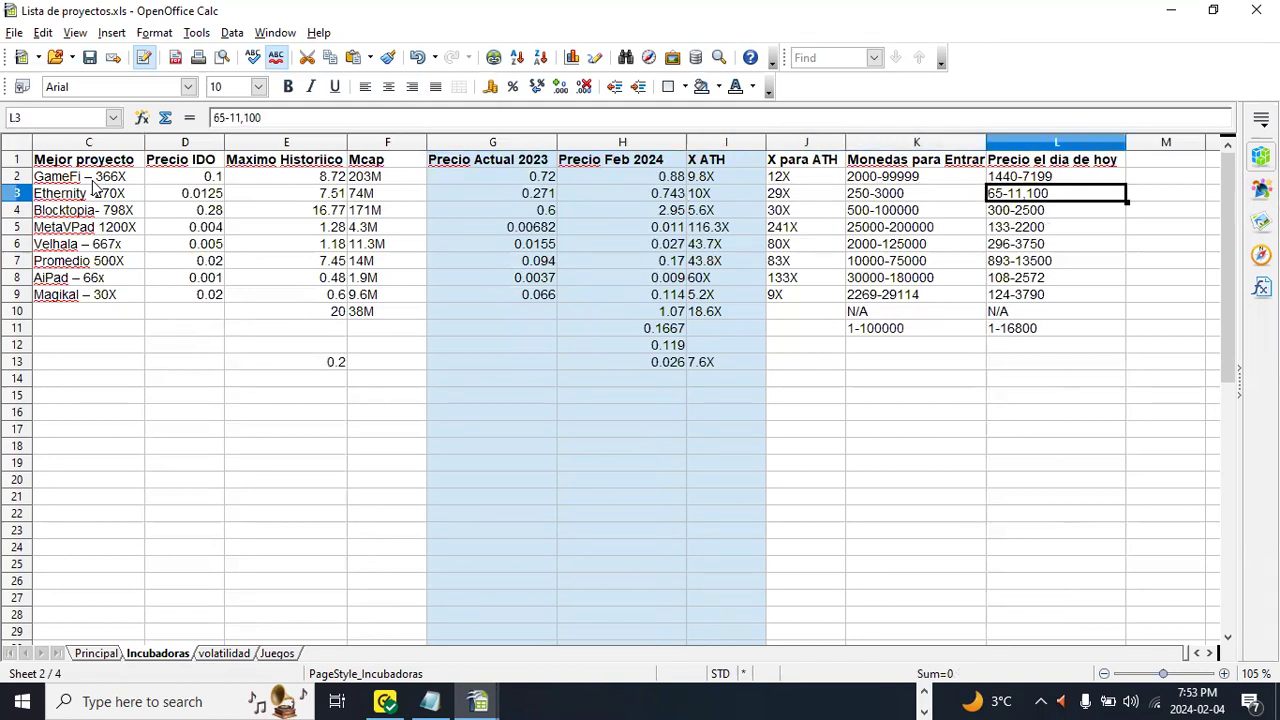
# Step: Go back along Polkastarter's row from Precio el dia de hoy to its Launchpad name
pyautogui.press('Left')
pyautogui.press('Left')
pyautogui.press('Left')
pyautogui.press('Left')
pyautogui.press('Left')
pyautogui.press('Left')
pyautogui.press('Left')
pyautogui.press('Left')
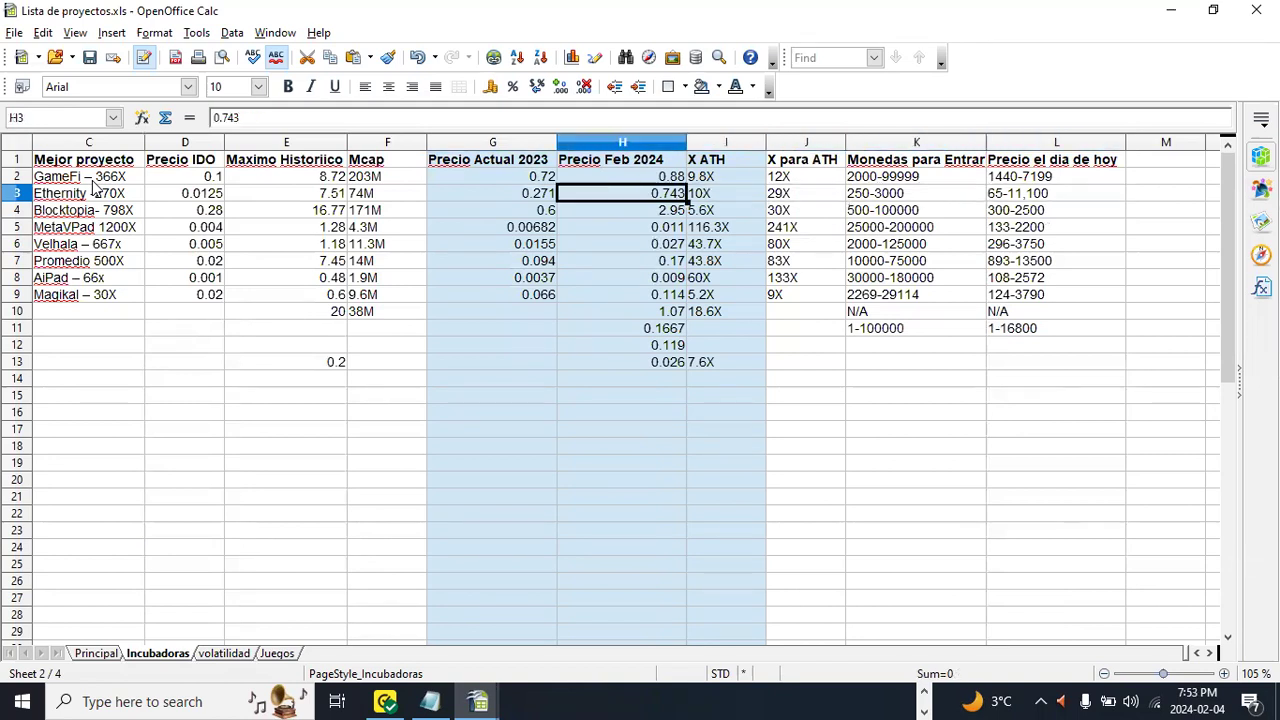
pyautogui.press('Left')
pyautogui.press('Left')
pyautogui.press('Left')
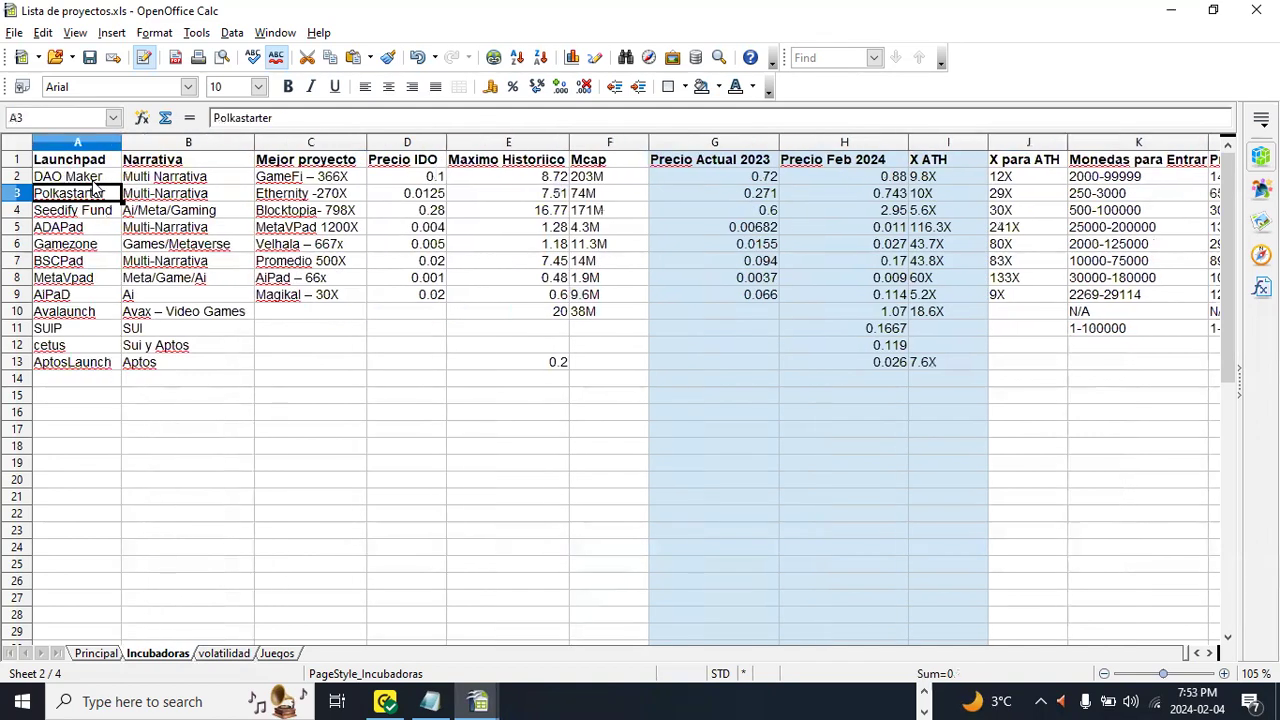
# Step: Read across Polkastarter's row from its Launchpad name to Monedas para Entrar
pyautogui.press('Right')
pyautogui.press('Right')
pyautogui.press('Right')
pyautogui.press('Right')
pyautogui.press('Right')
pyautogui.press('Right')
pyautogui.press('Right')
pyautogui.press('Right')
pyautogui.press('Right')
pyautogui.press('Right')
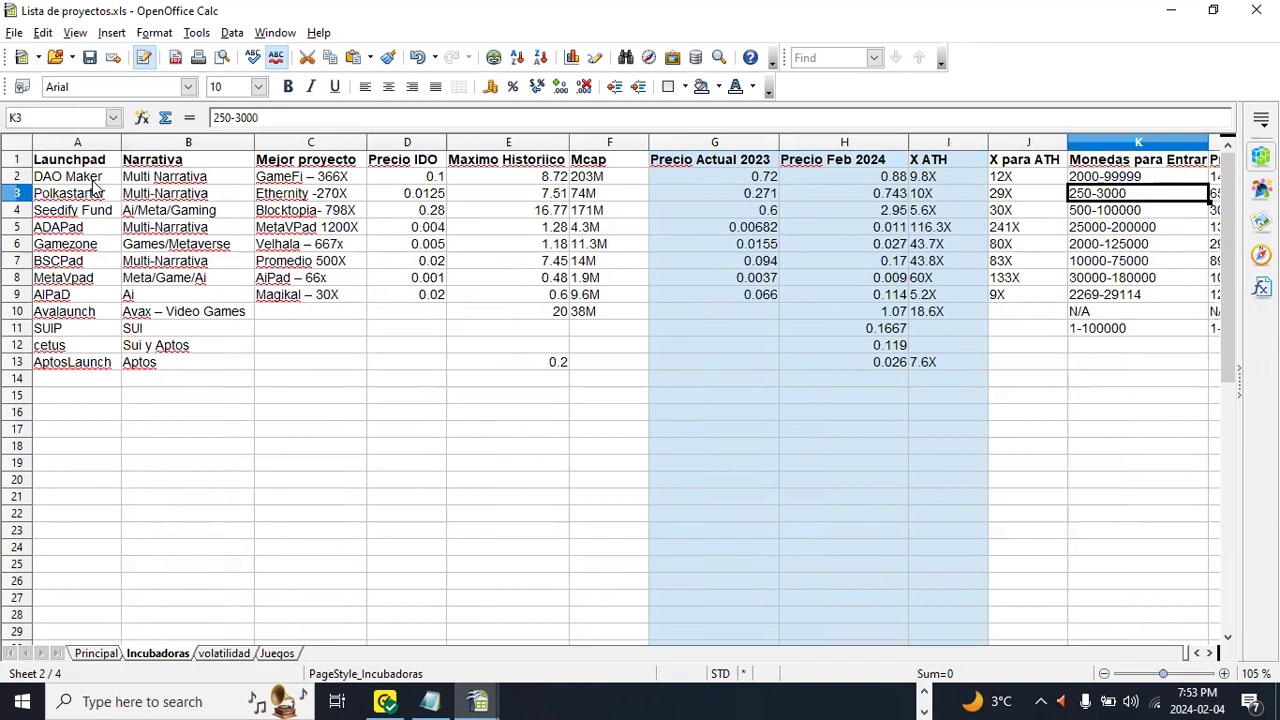
# Step: Correct Polkastarter's Monedas para Entrar range to 250-30000
pyautogui.press('Right')
pyautogui.press('Left')
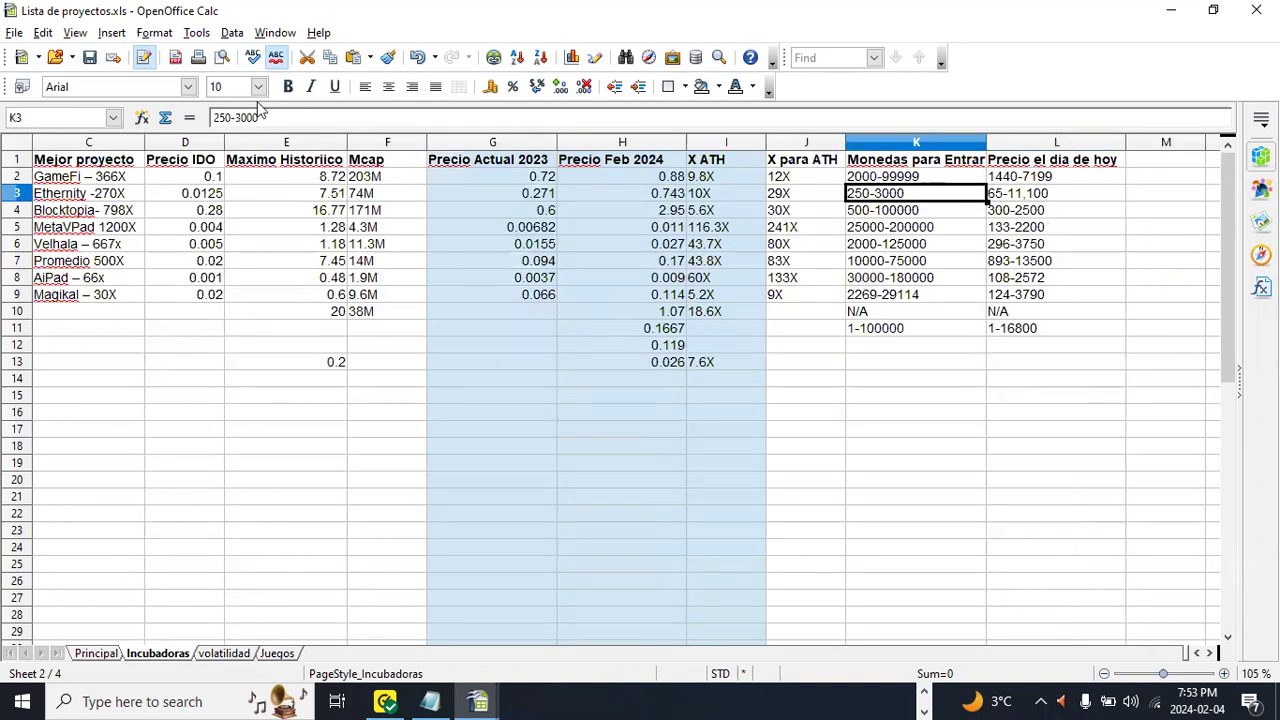
pyautogui.doubleClick(926, 196)
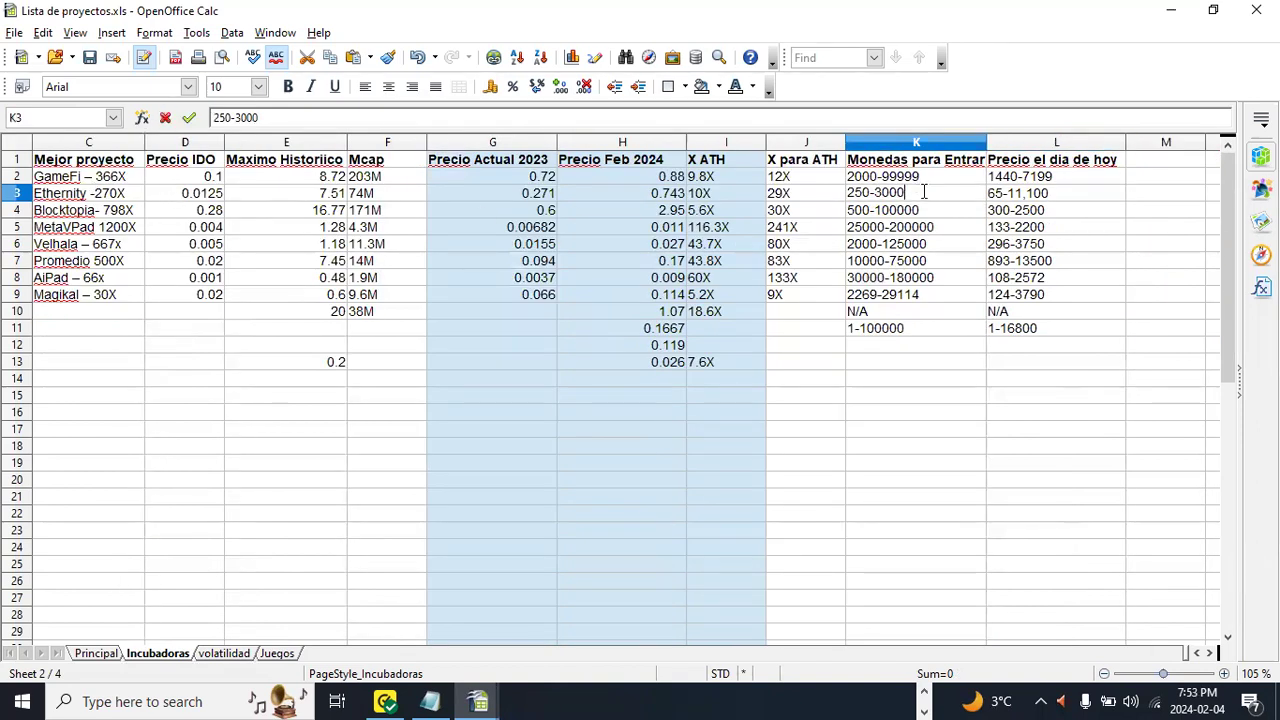
pyautogui.write('0')
pyautogui.press('Return')
pyautogui.click(924, 192)
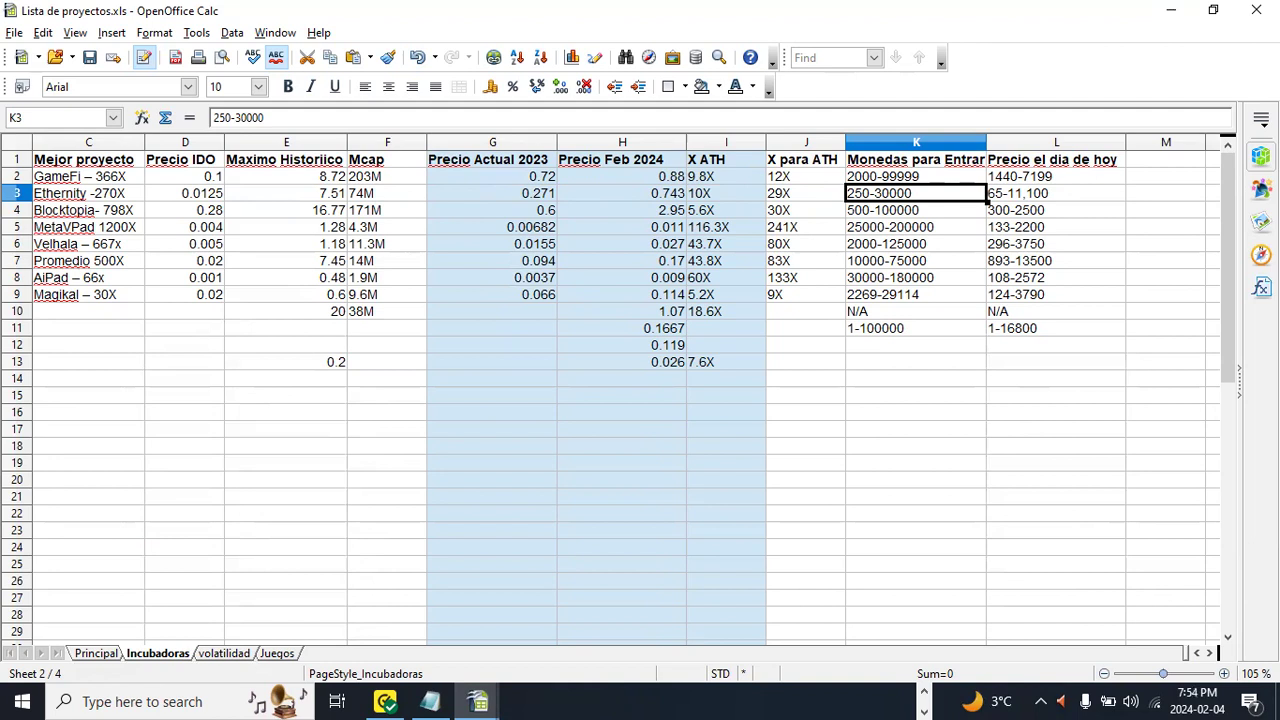
# Step: Switch to the Opera browser, search CoinGecko for "polka" and open the Polkastarter coin page
pyautogui.hotkey('alt', 'Tab')
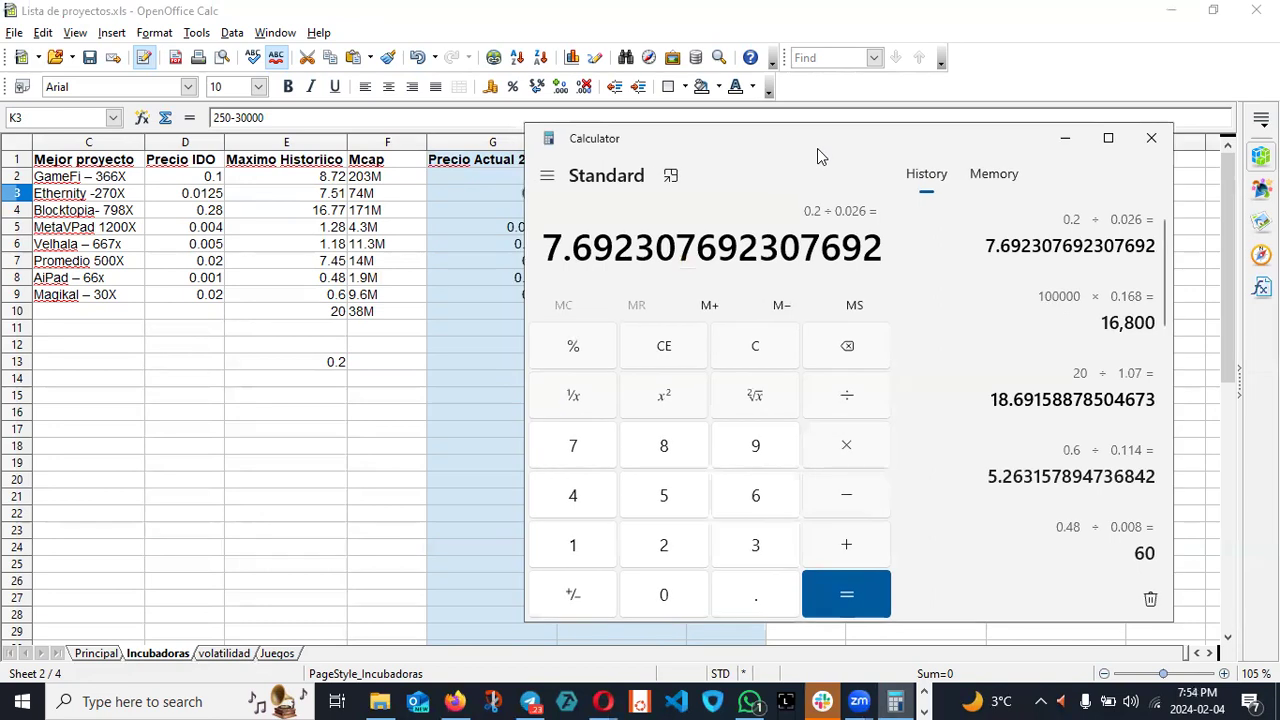
pyautogui.hotkey('alt', 'Tab')
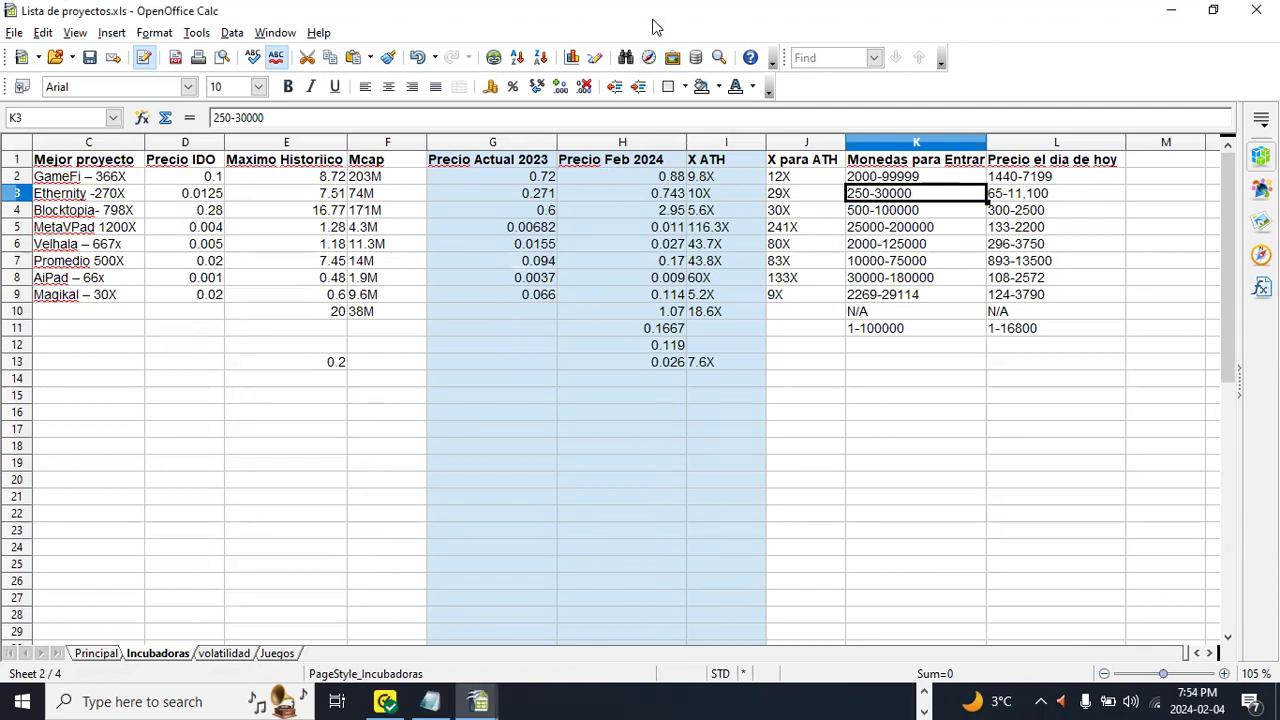
pyautogui.hotkey('alt', 'Tab')
pyautogui.scroll(5, 632, 319)
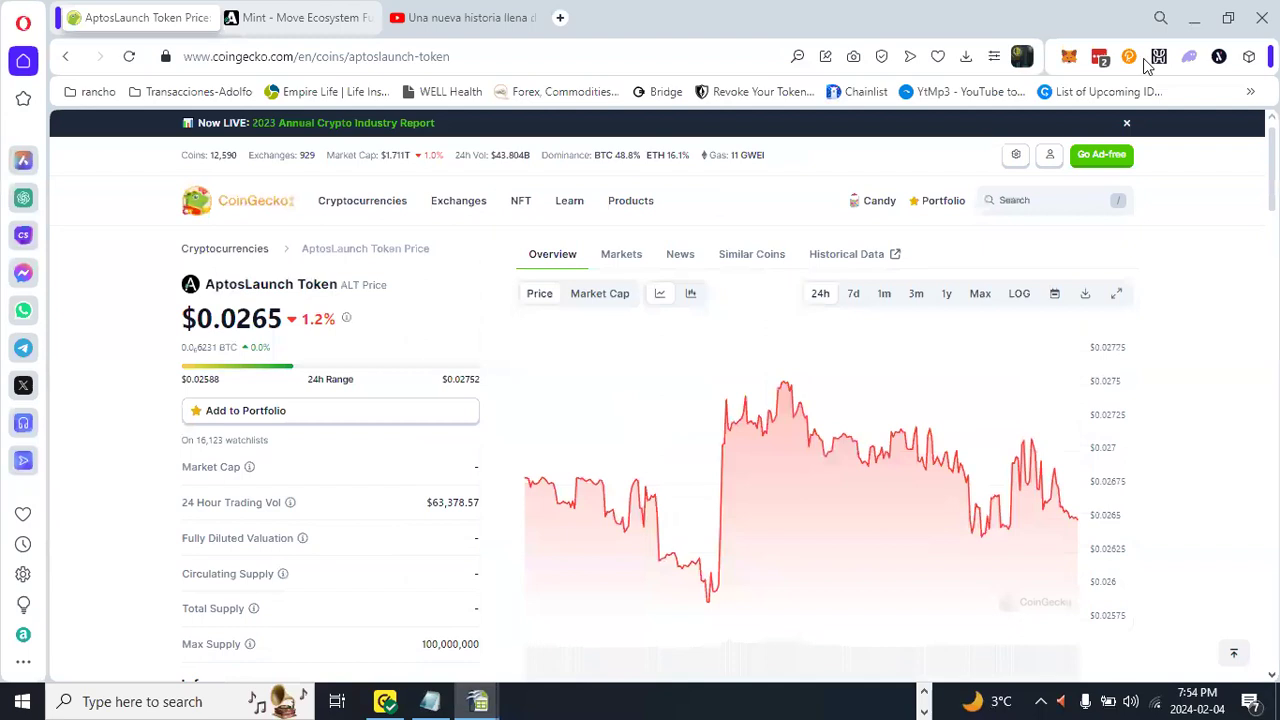
pyautogui.click(1053, 203)
pyautogui.write('p')
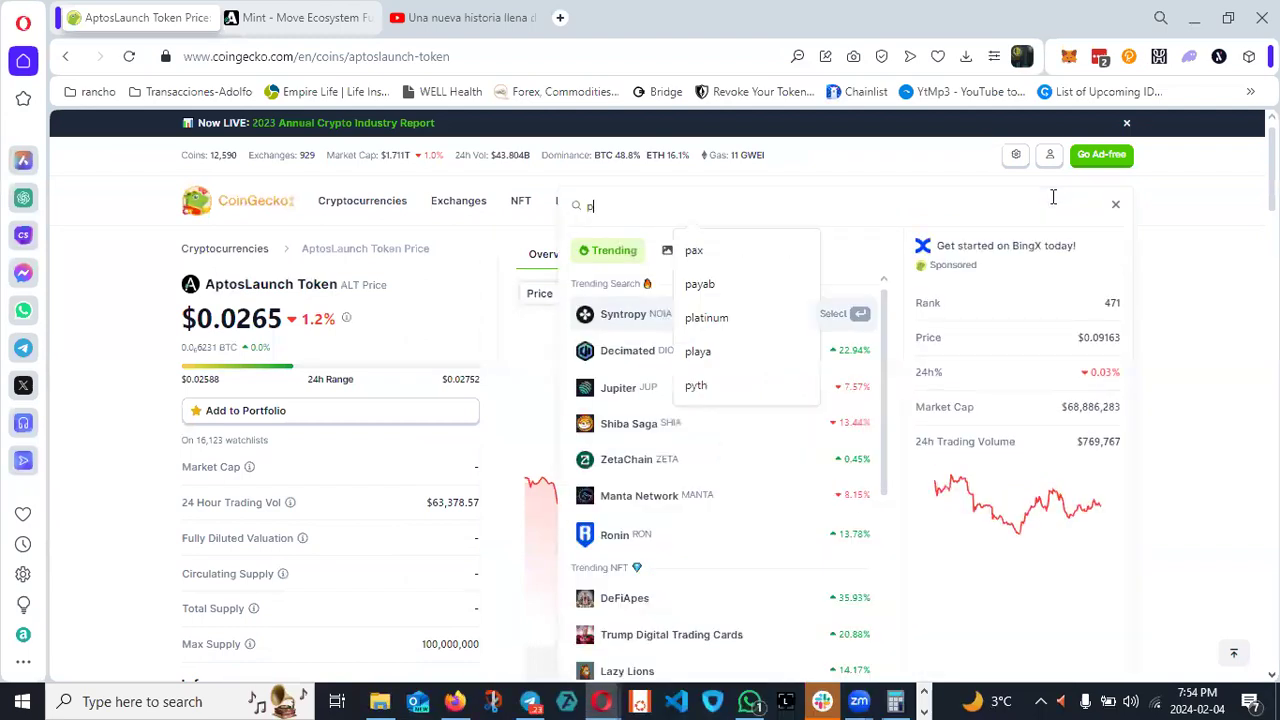
pyautogui.write('olka')
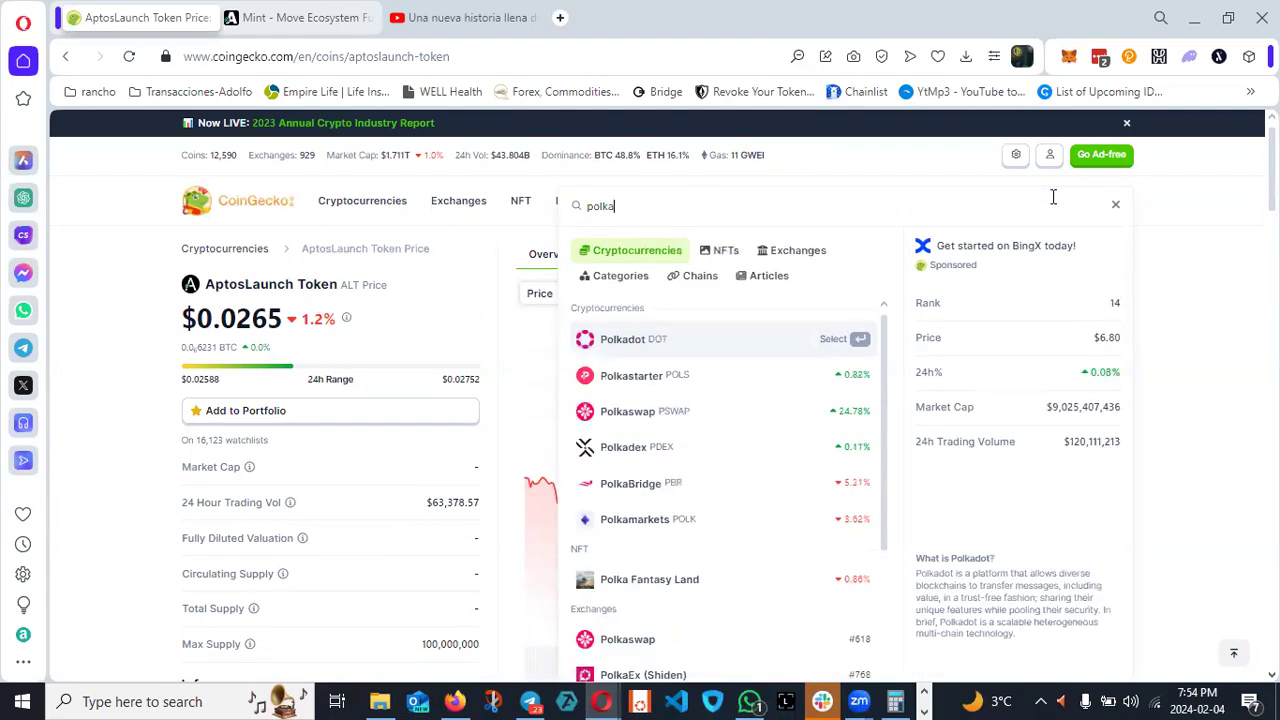
pyautogui.click(648, 405)
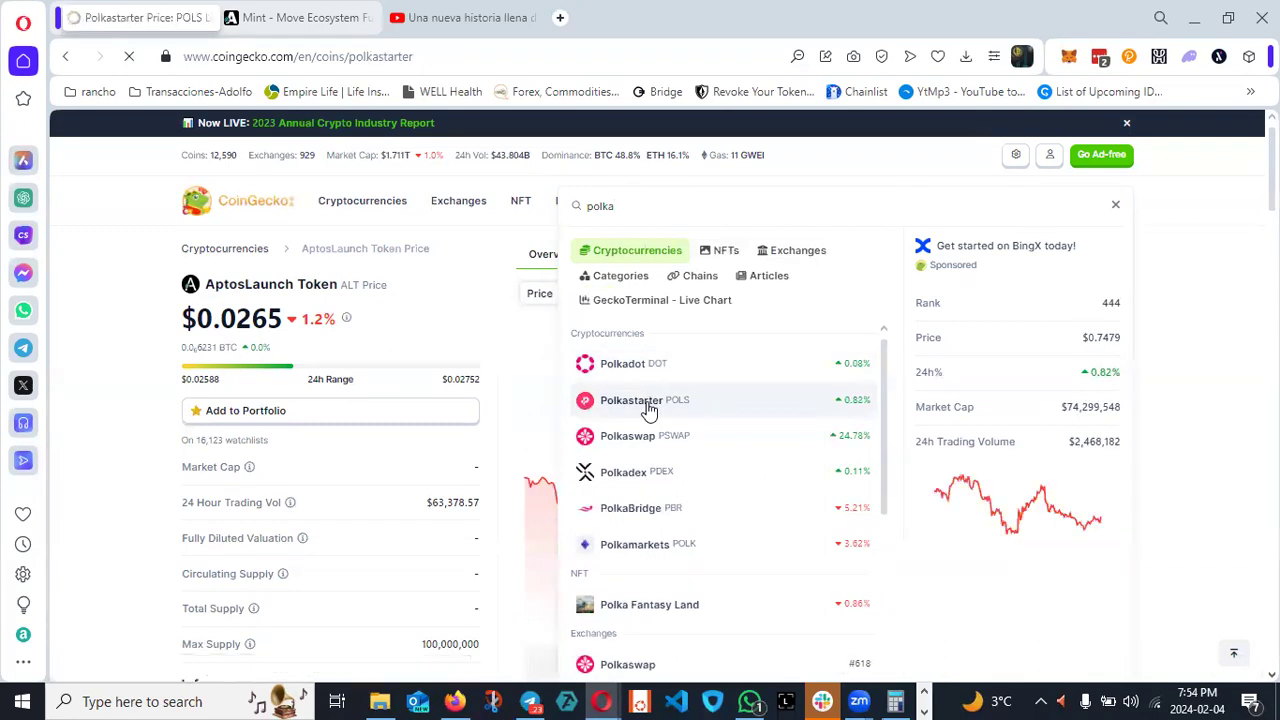
# Step: Open Polkastarter's official website from the coin's info links and go to its Launch with Polkastarter page
pyautogui.scroll(-6, 294, 417)
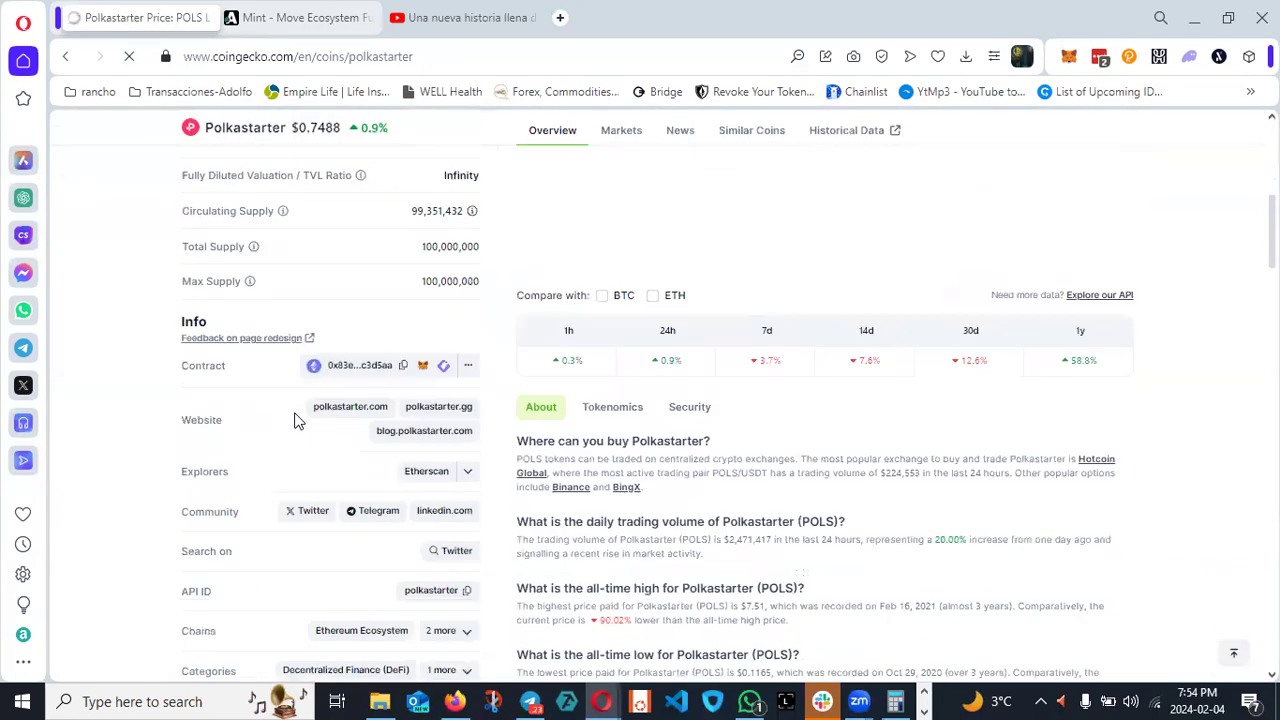
pyautogui.click(367, 337)
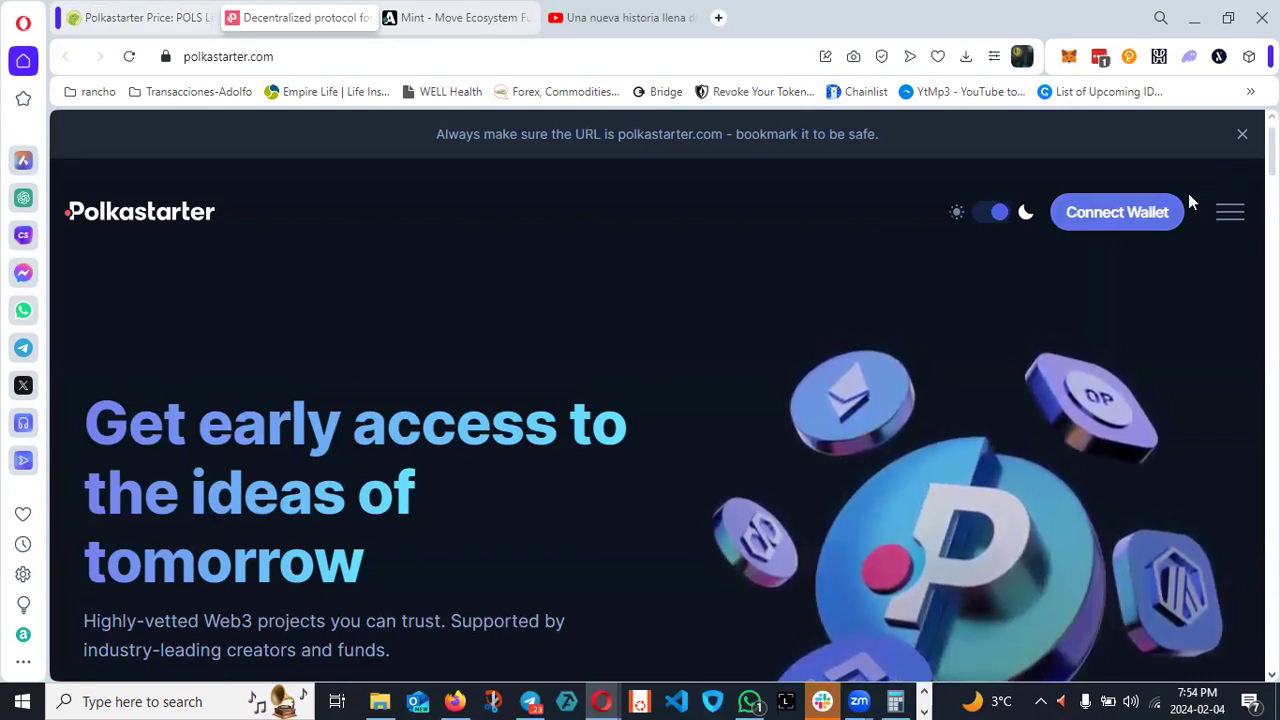
pyautogui.click(1230, 214)
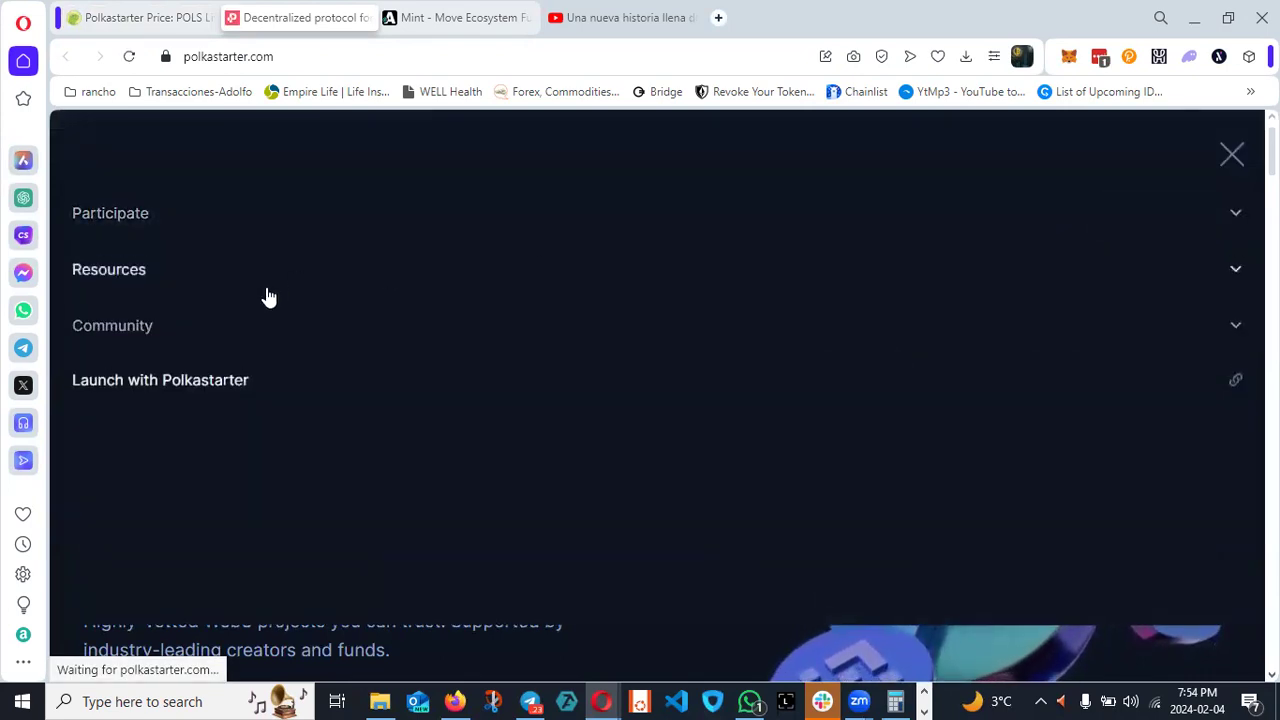
pyautogui.click(243, 232)
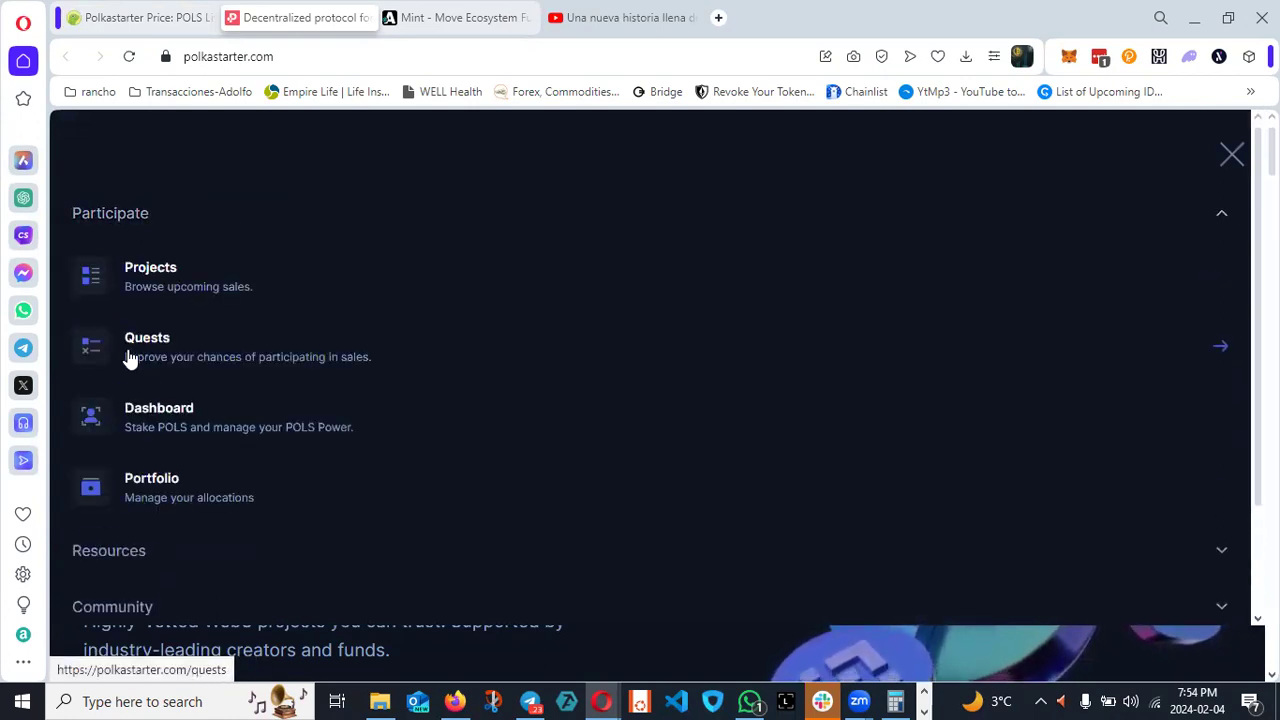
pyautogui.scroll(-2, 153, 437)
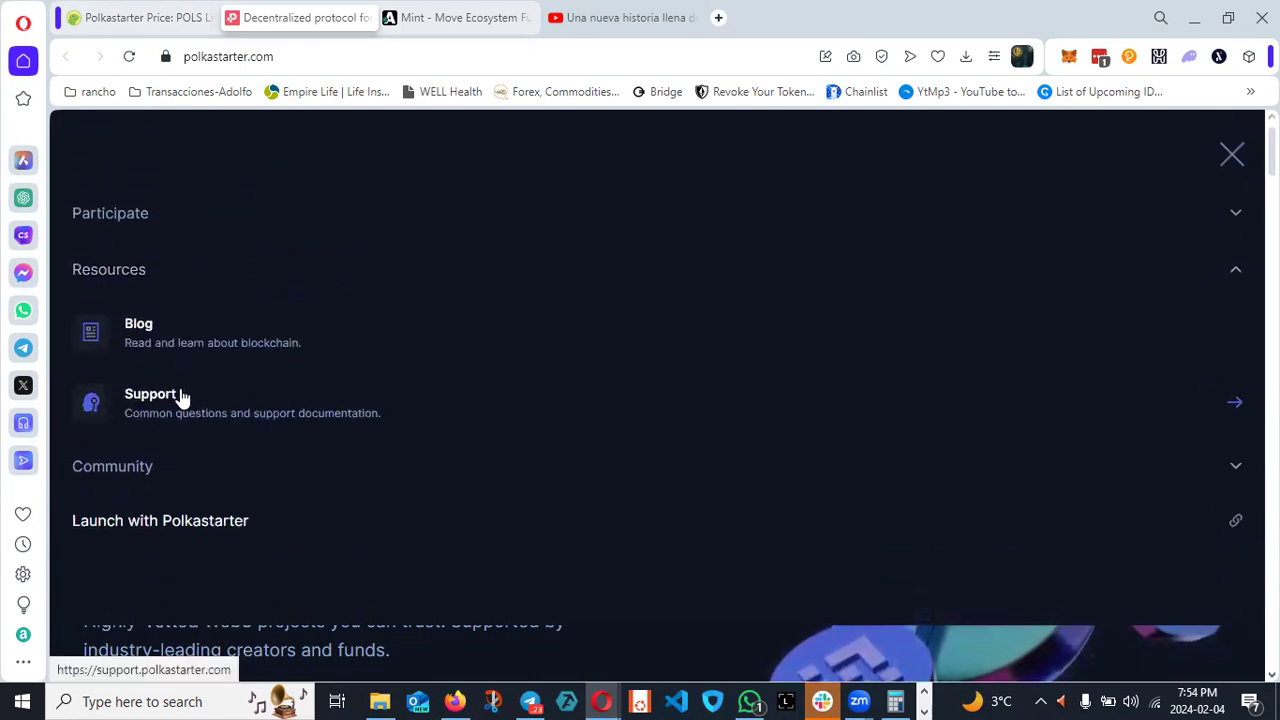
pyautogui.click(157, 226)
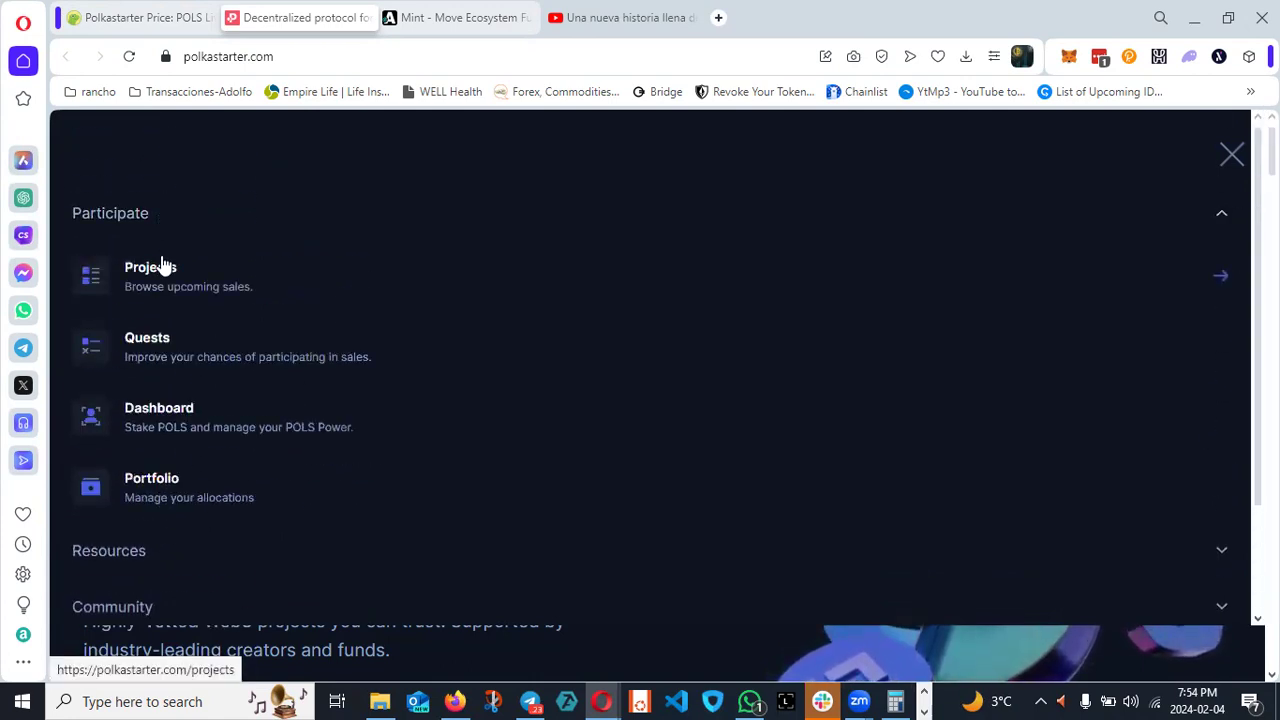
pyautogui.scroll(-2, 160, 383)
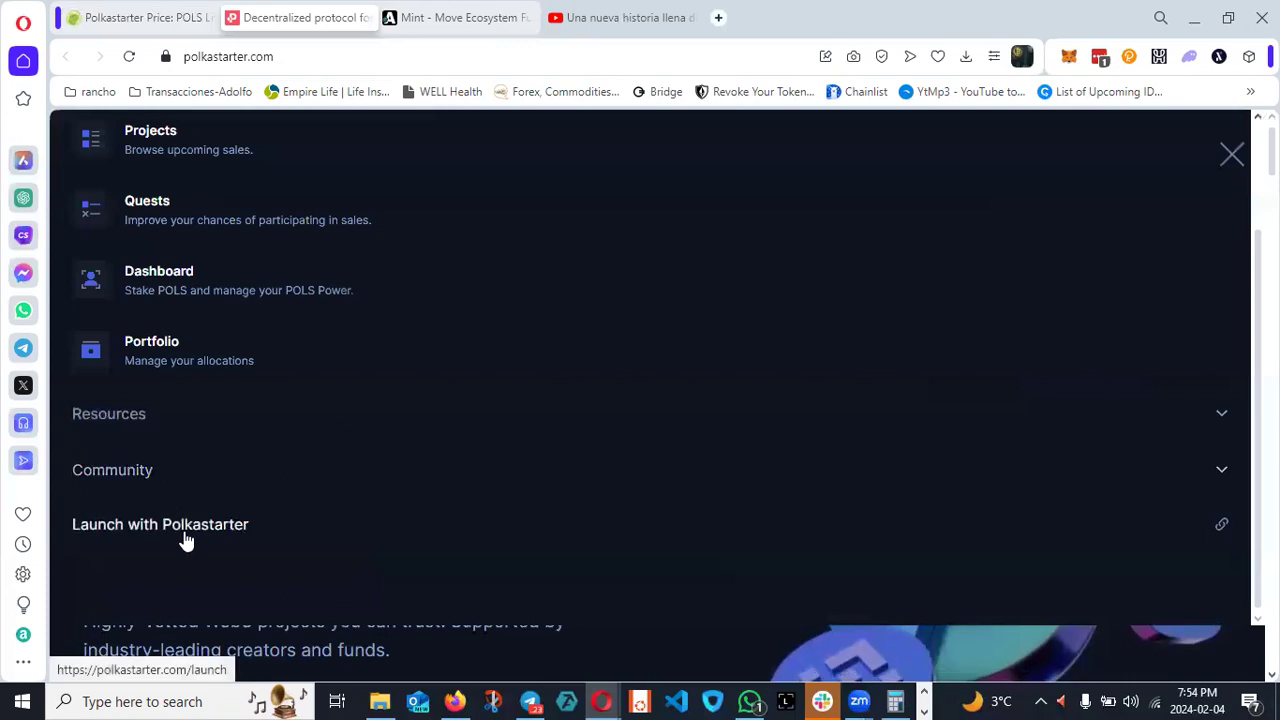
pyautogui.click(225, 535)
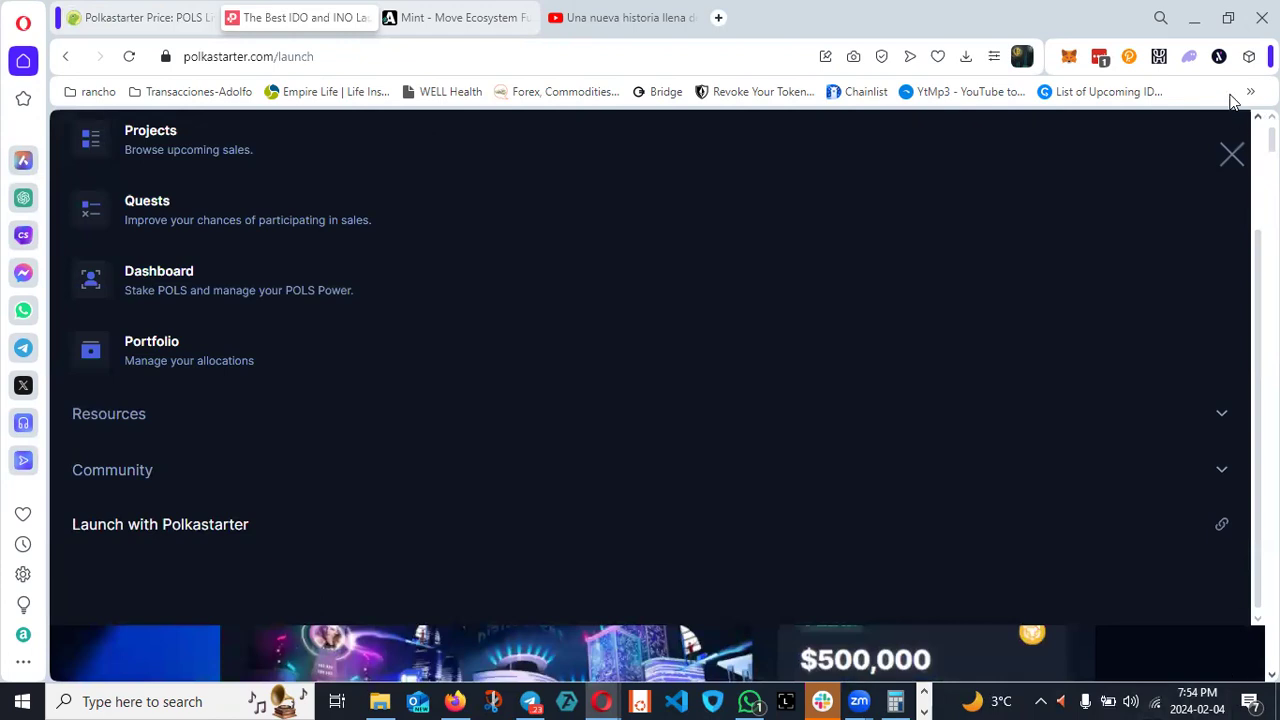
# Step: Dismiss the site navigation and examine the launch page's statistics, highlighting the raised capital, down to the launch process
pyautogui.click(1230, 152)
pyautogui.scroll(-4, 1033, 322)
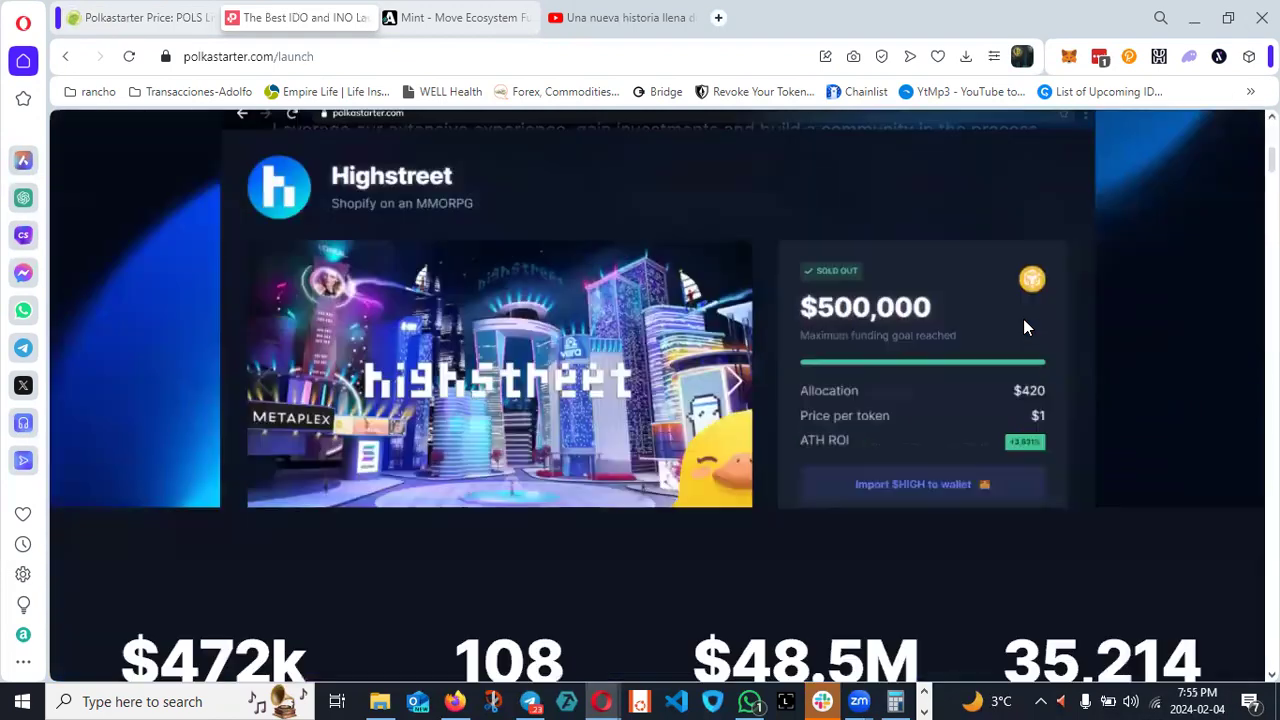
pyautogui.scroll(-3, 1023, 327)
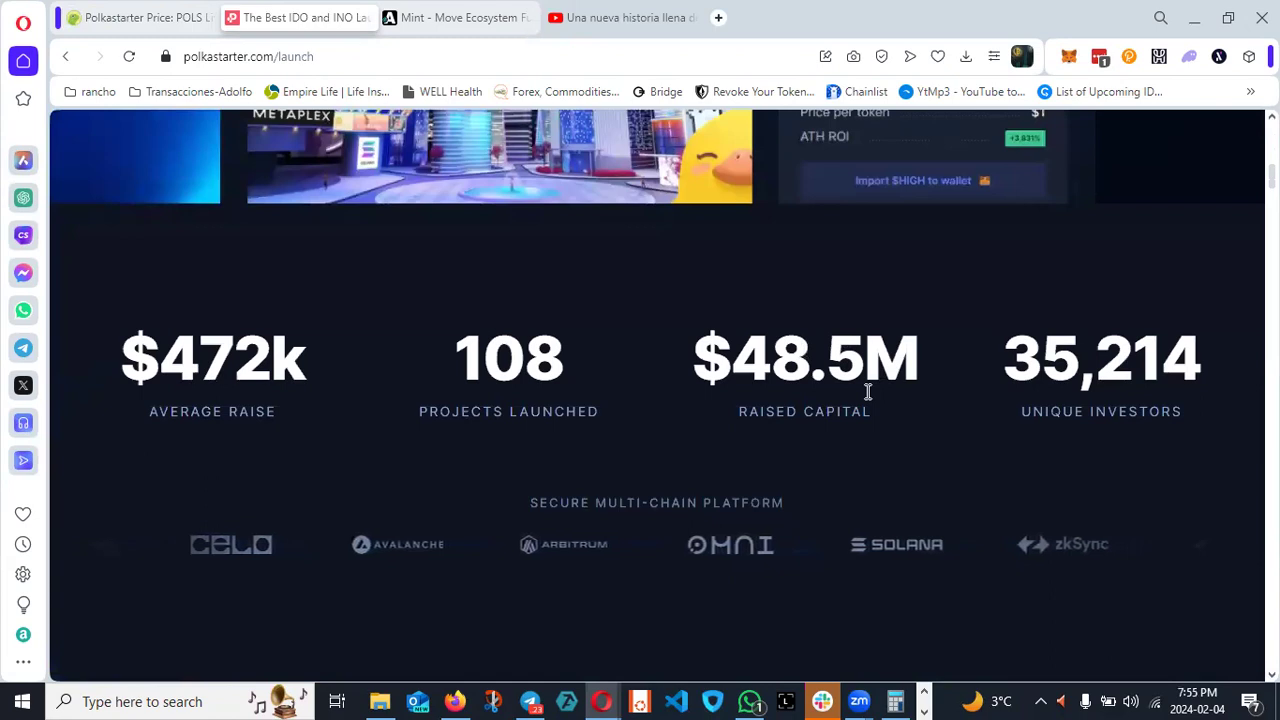
pyautogui.scroll(-3, 867, 391)
pyautogui.scroll(2, 867, 391)
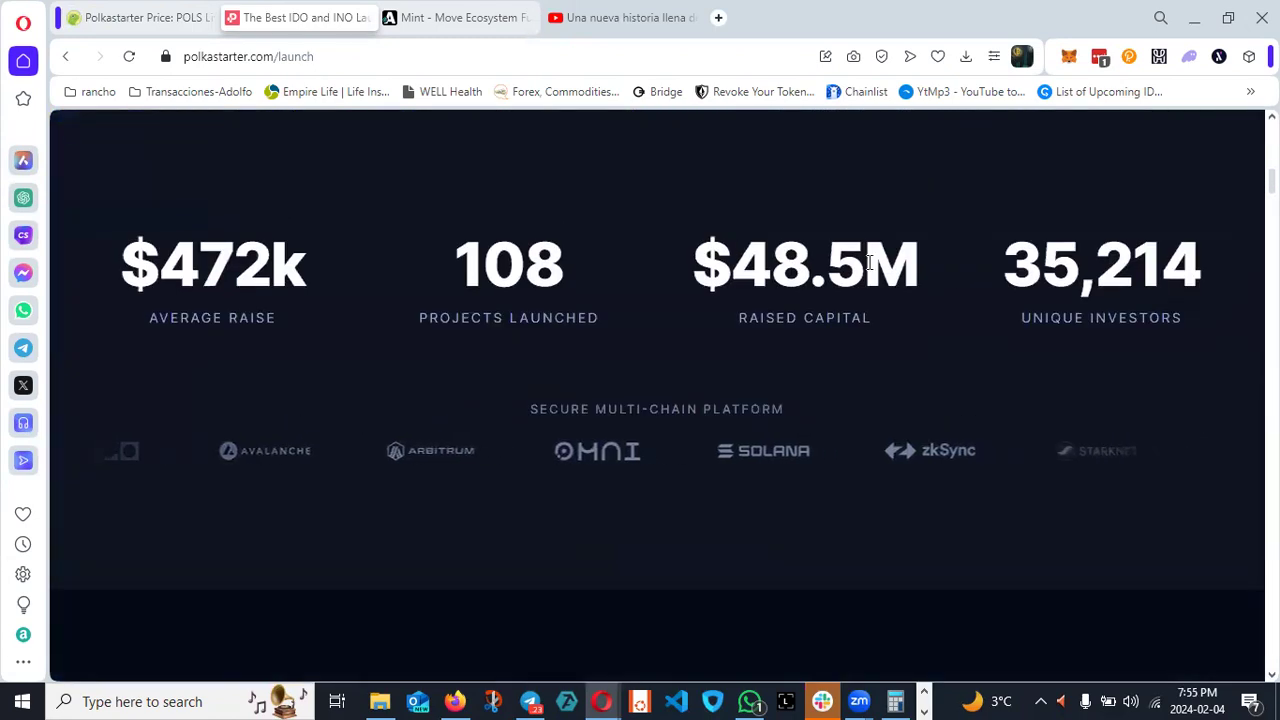
pyautogui.moveTo(731, 264); pyautogui.dragTo(918, 266)
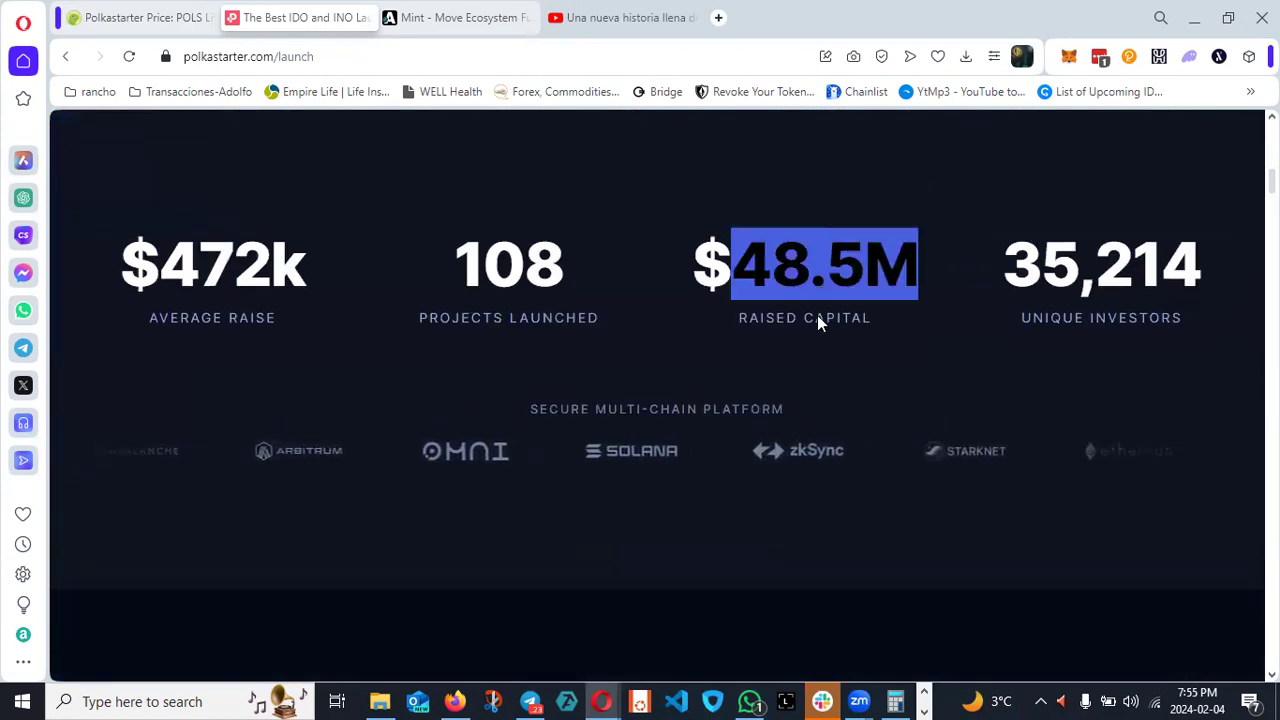
pyautogui.scroll(-12, 757, 360)
pyautogui.scroll(-15, 758, 364)
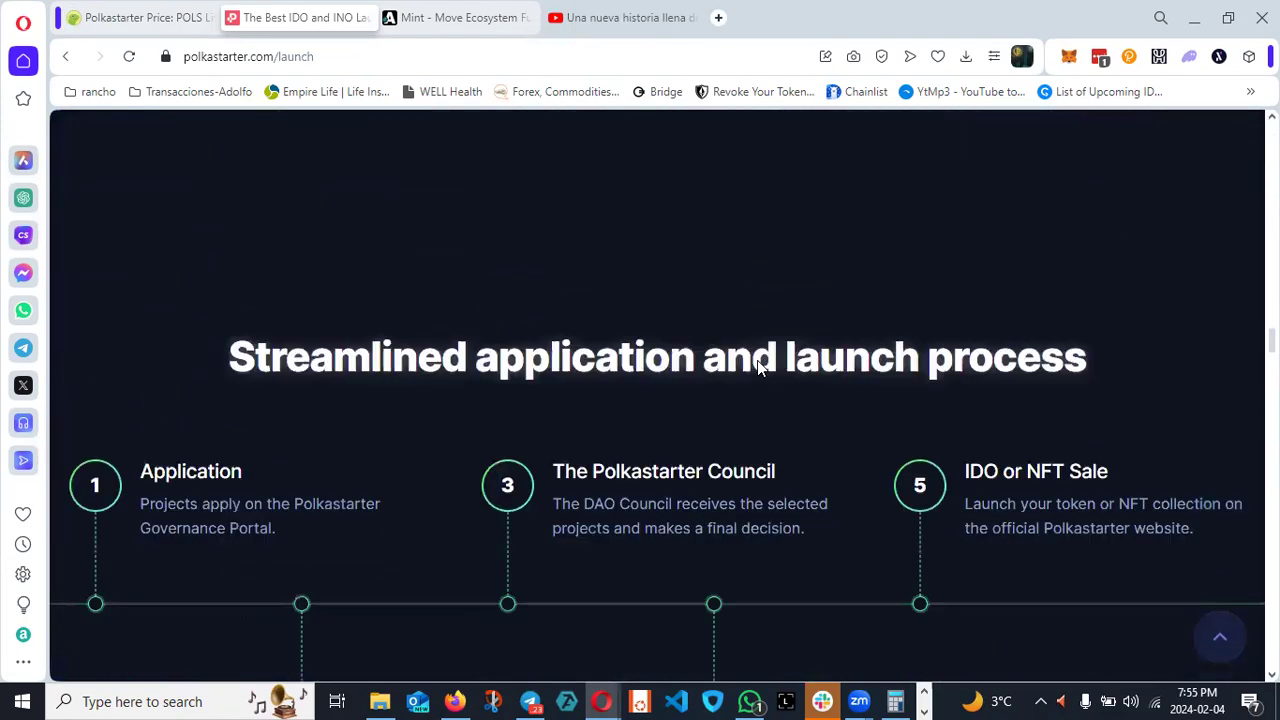
# Step: Examine the launch page's application and launch process and the project counts recognized by major exchanges
pyautogui.scroll(-4, 757, 360)
pyautogui.scroll(3, 757, 362)
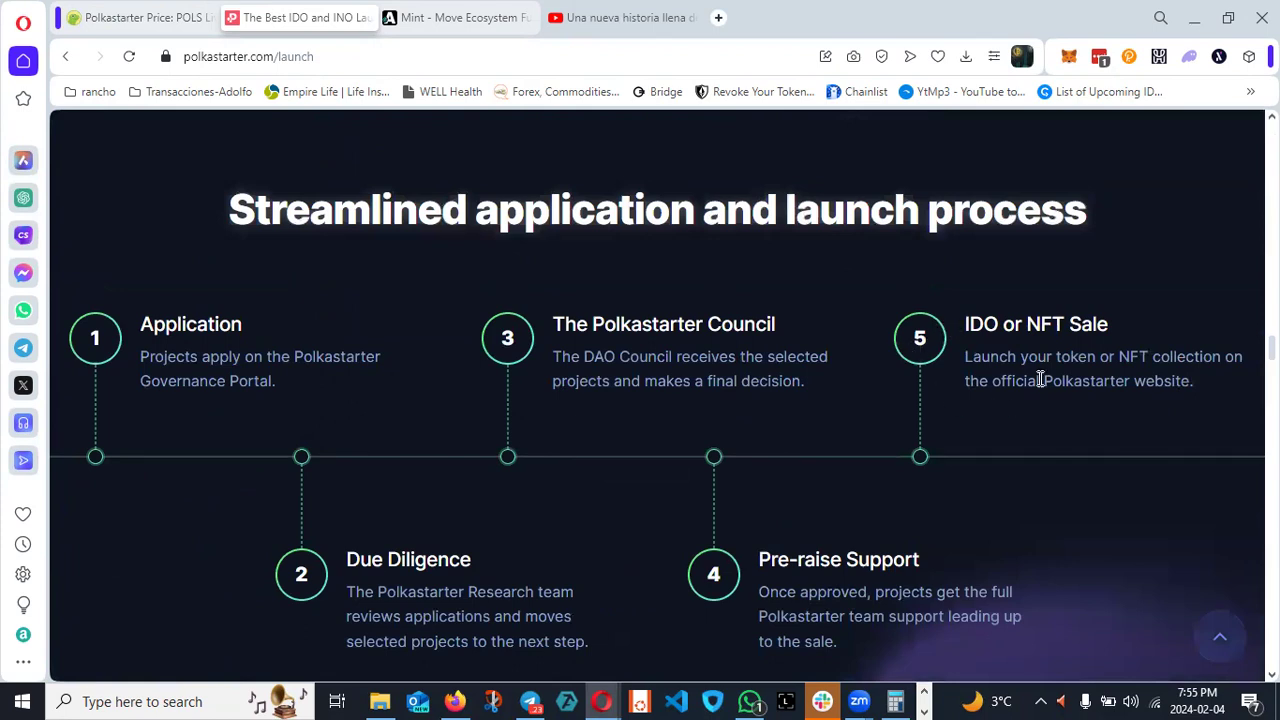
pyautogui.scroll(-10, 1040, 380)
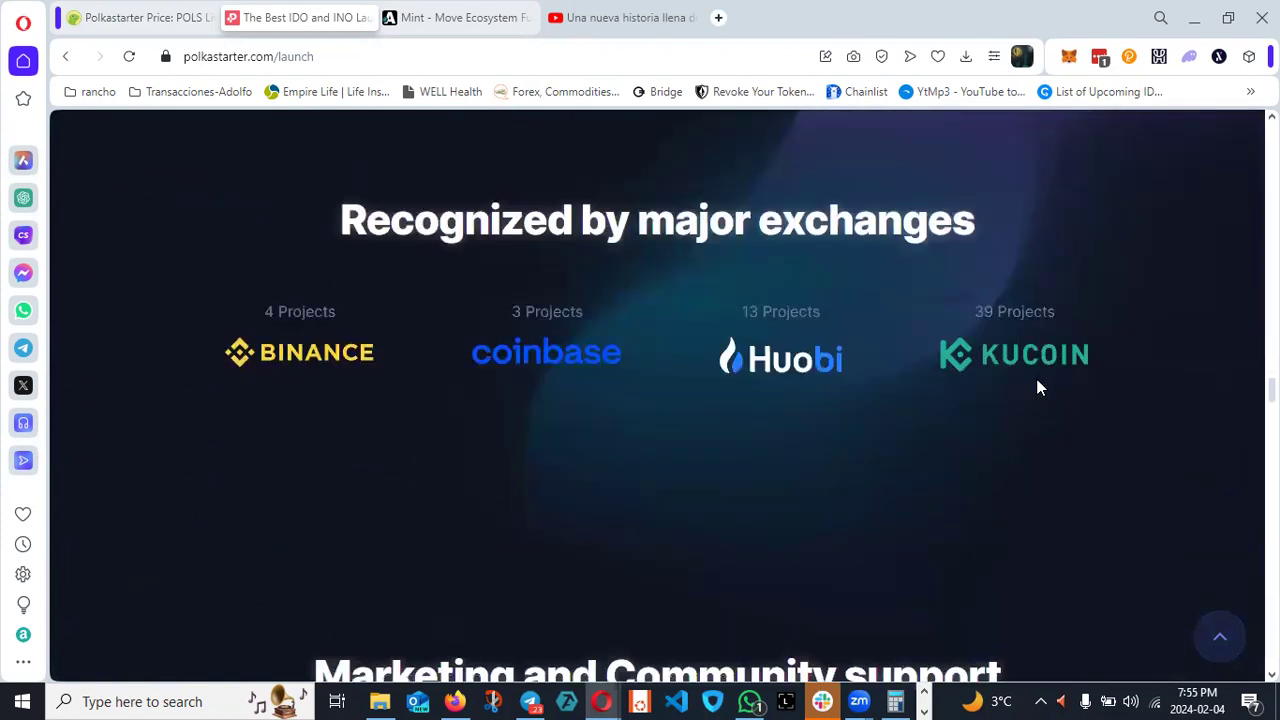
pyautogui.scroll(4, 1020, 385)
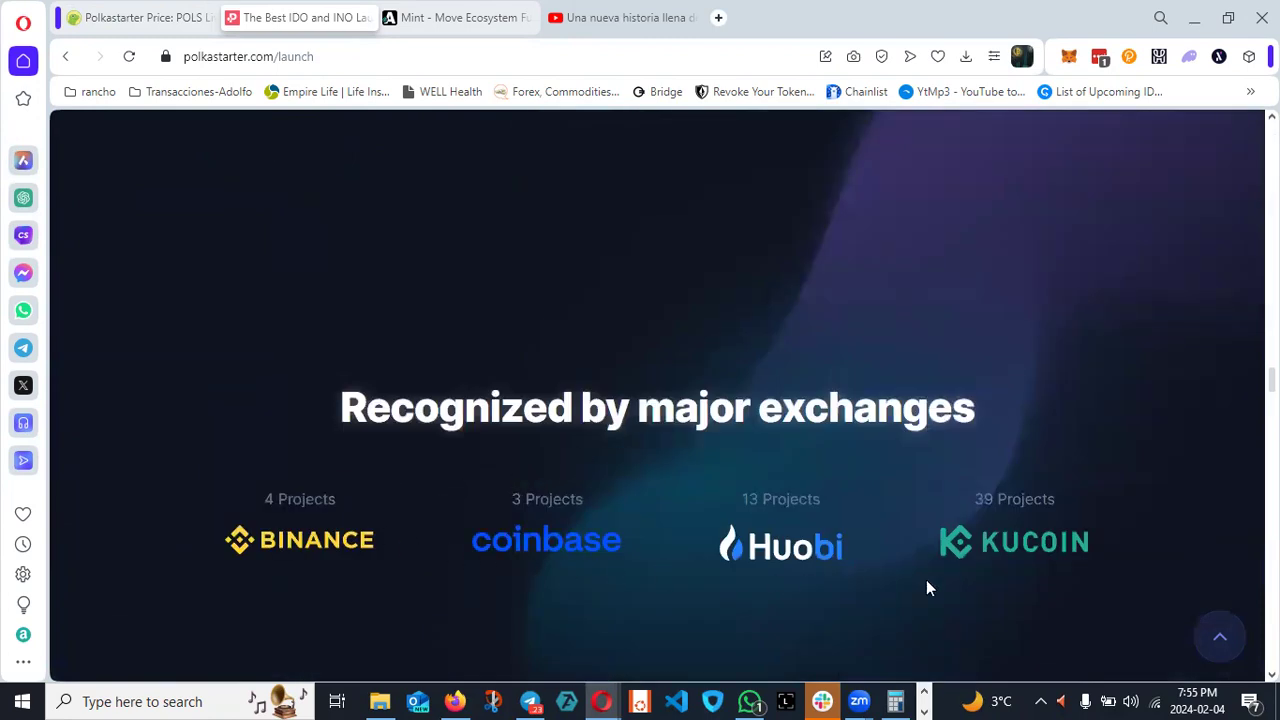
pyautogui.scroll(-1, 354, 497)
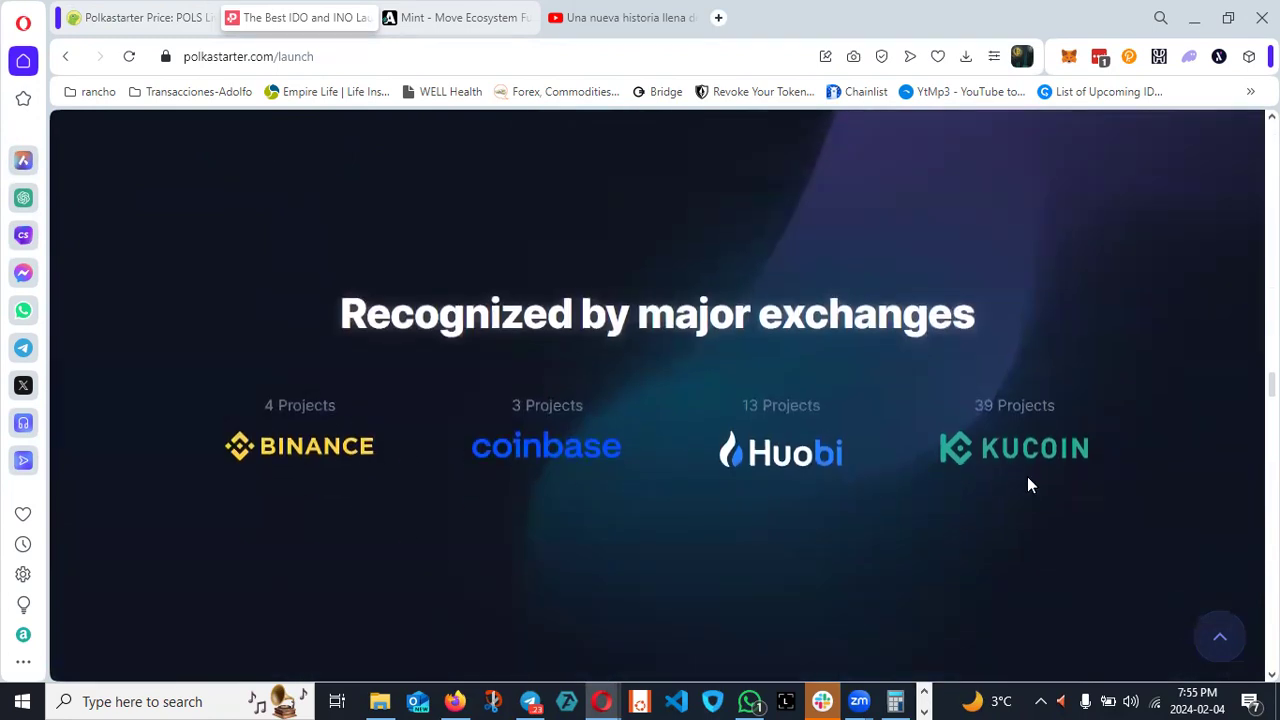
# Step: Review the Marketing and Community support section, the Case Studies and the How to raise section of the launch page
pyautogui.scroll(-8, 427, 385)
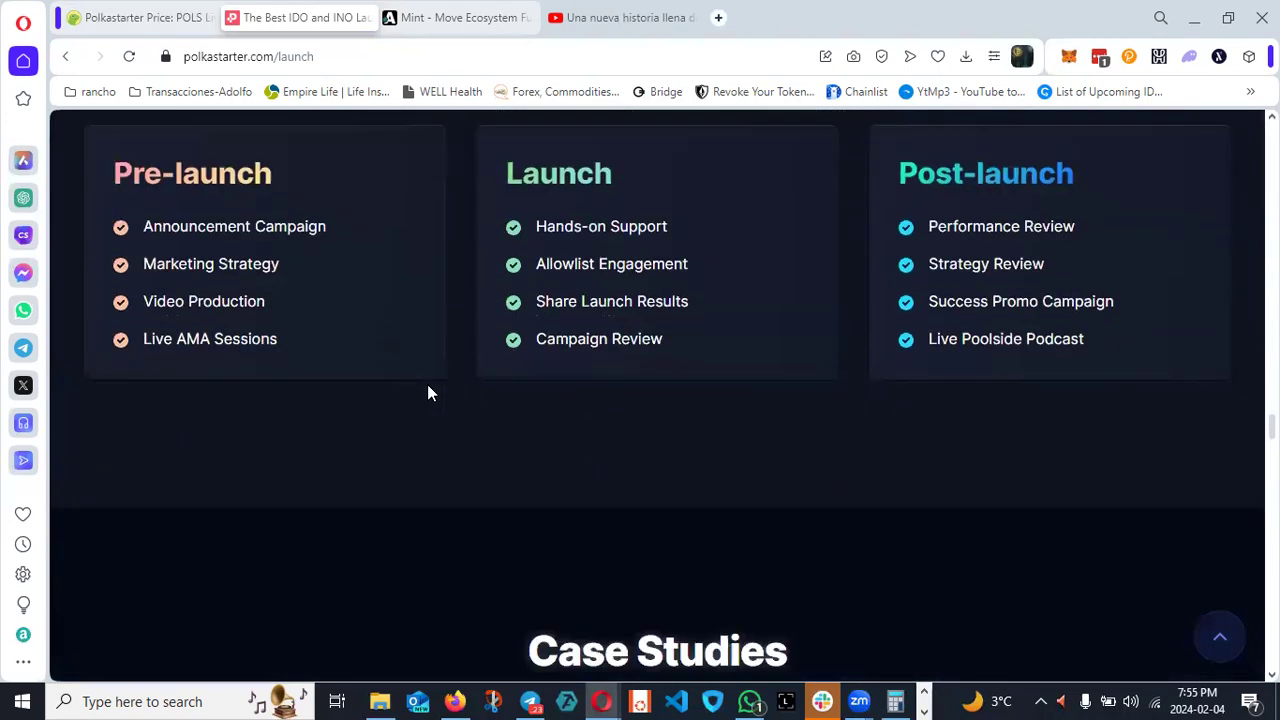
pyautogui.scroll(-2, 427, 393)
pyautogui.scroll(-2, 427, 393)
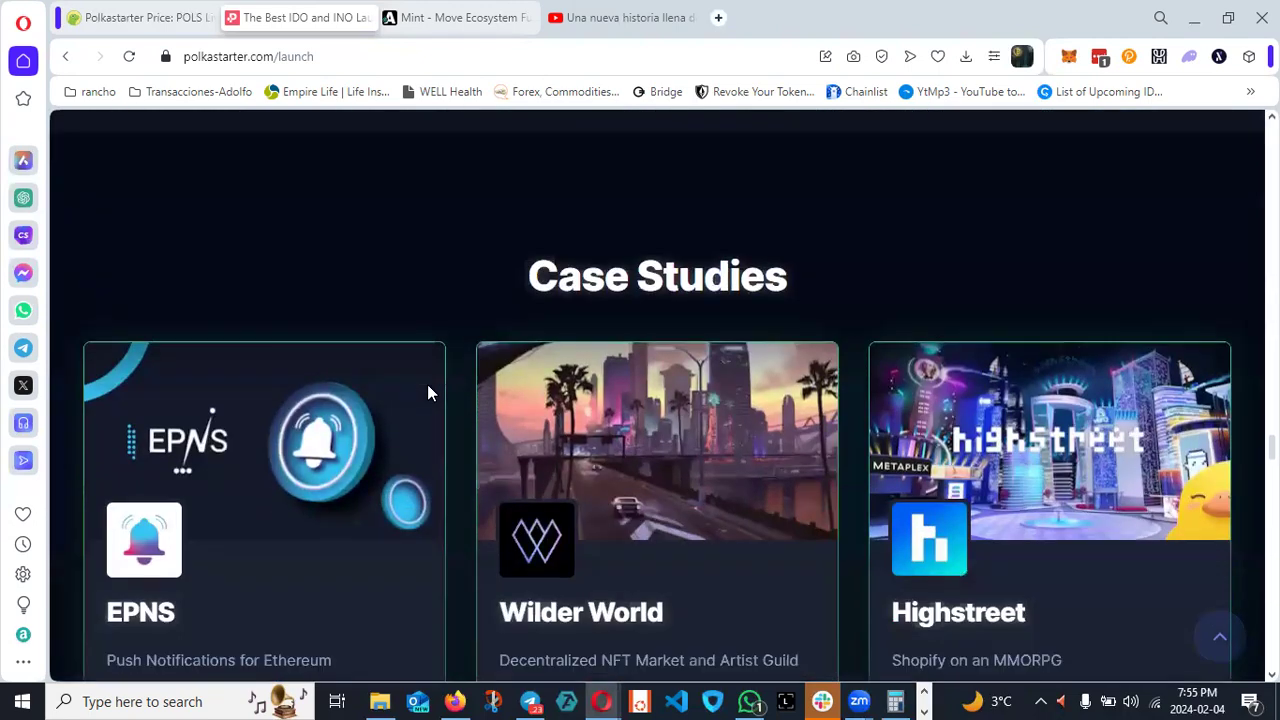
pyautogui.scroll(4, 428, 394)
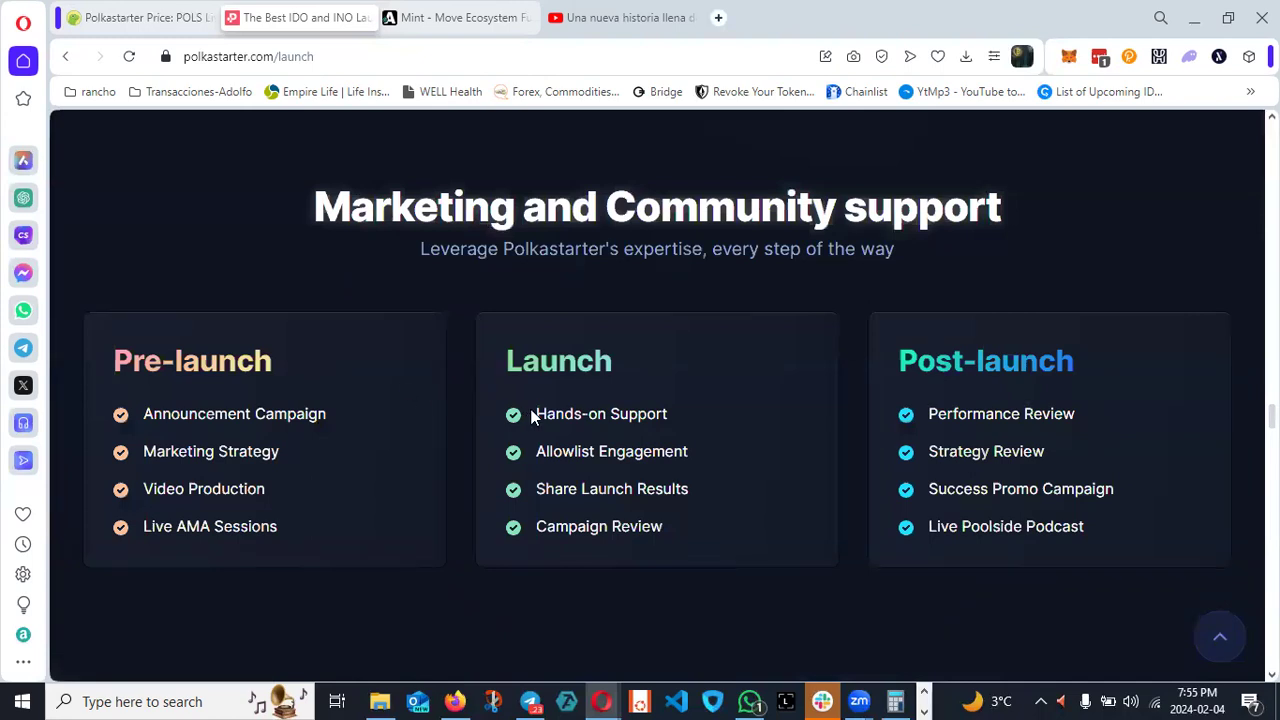
pyautogui.scroll(-8, 712, 410)
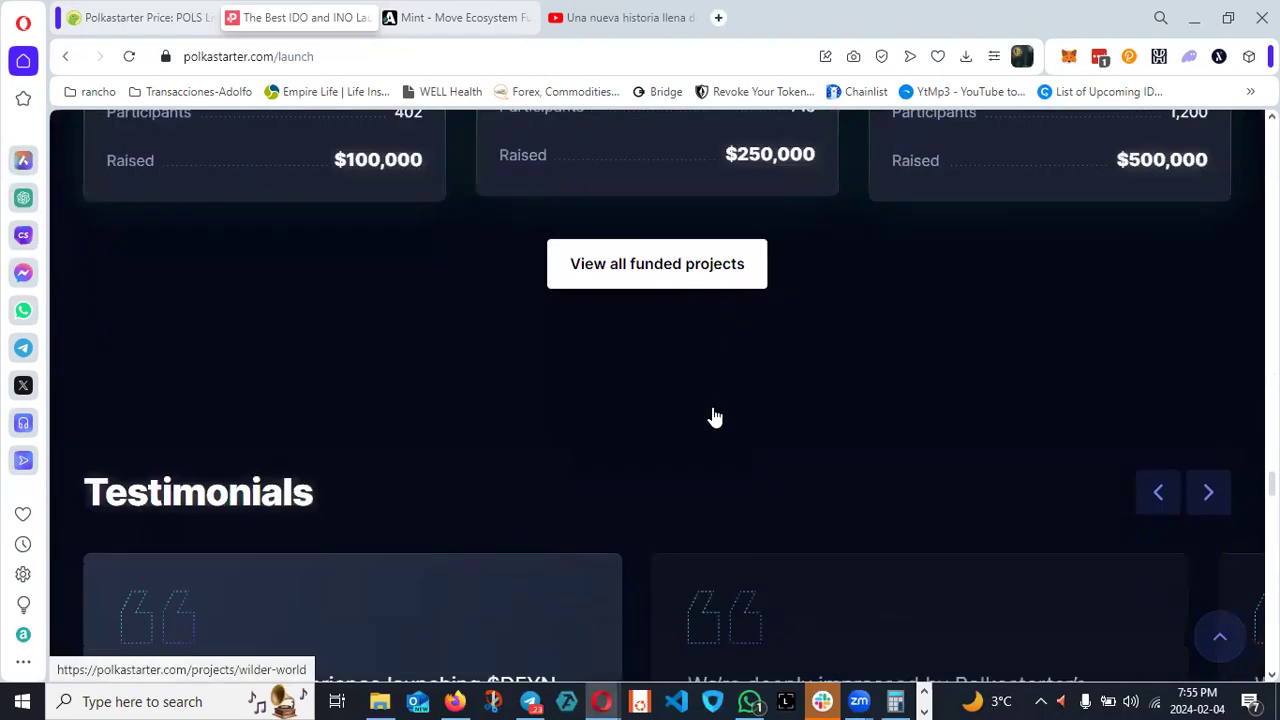
pyautogui.scroll(-6, 712, 417)
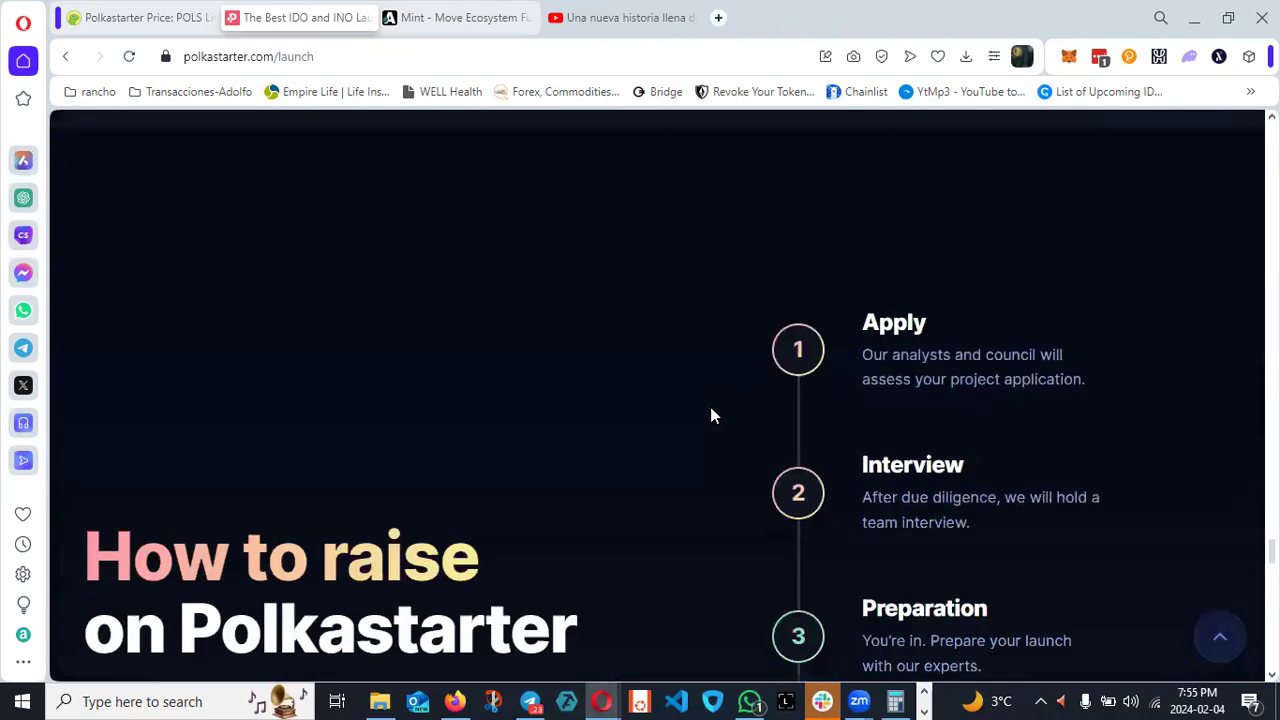
pyautogui.scroll(13, 712, 416)
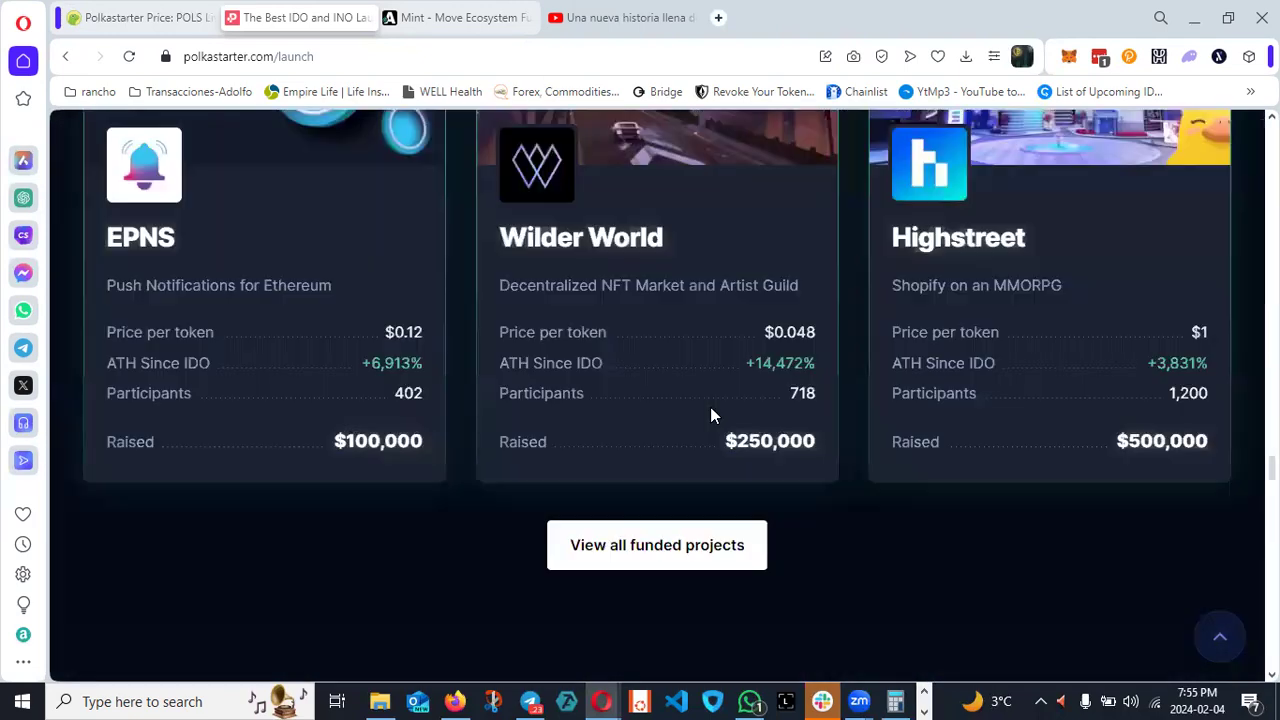
# Step: Open the Polkastarter staking Dashboard from the site's Participate options
pyautogui.scroll(12, 712, 415)
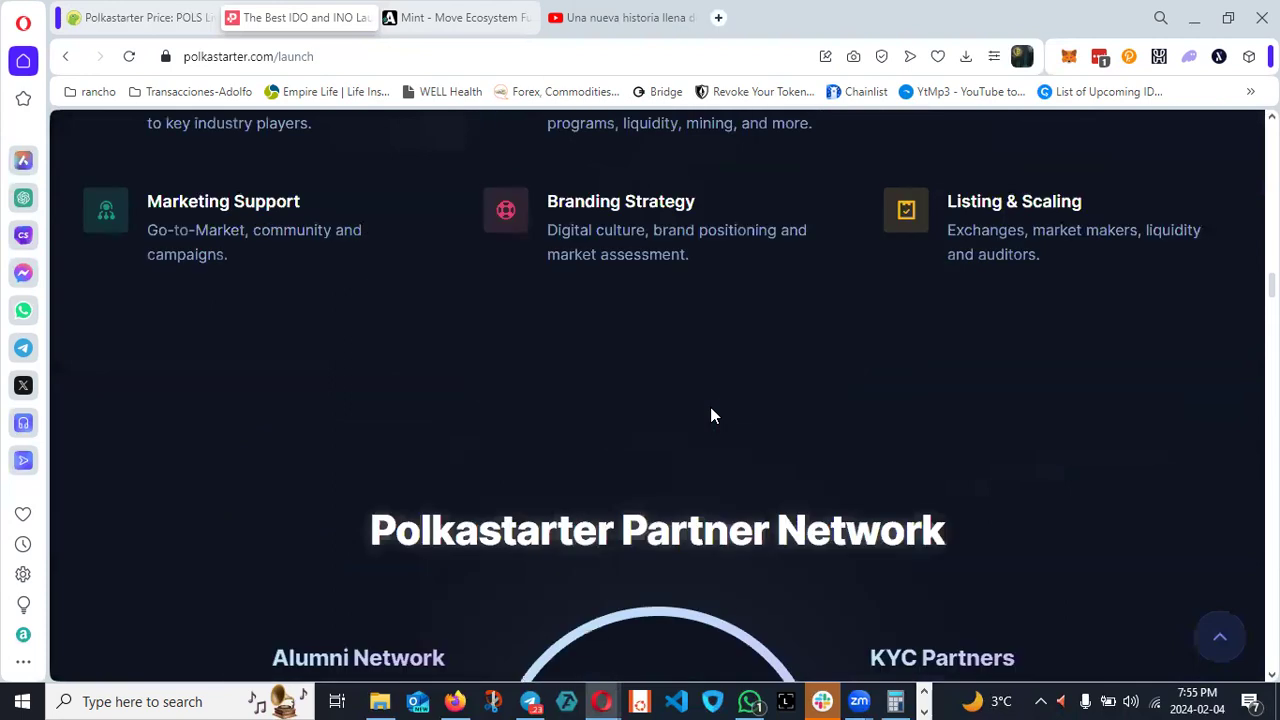
pyautogui.scroll(12, 712, 408)
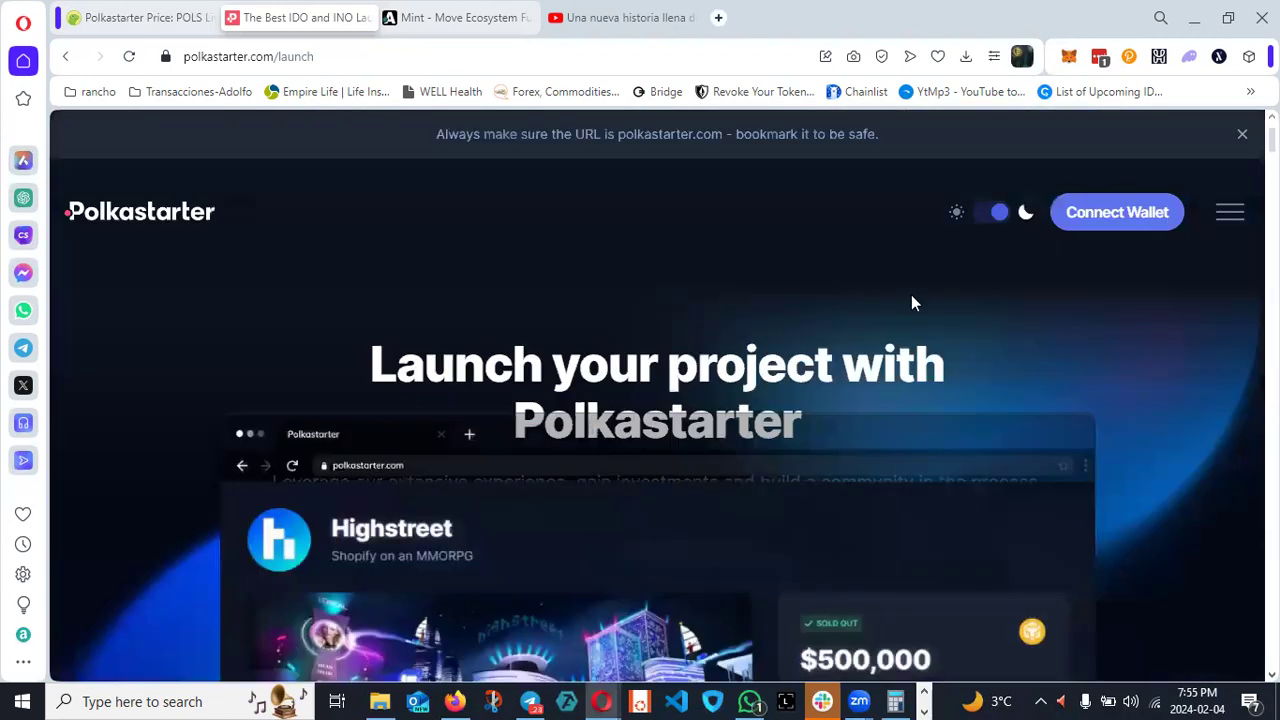
pyautogui.click(1228, 211)
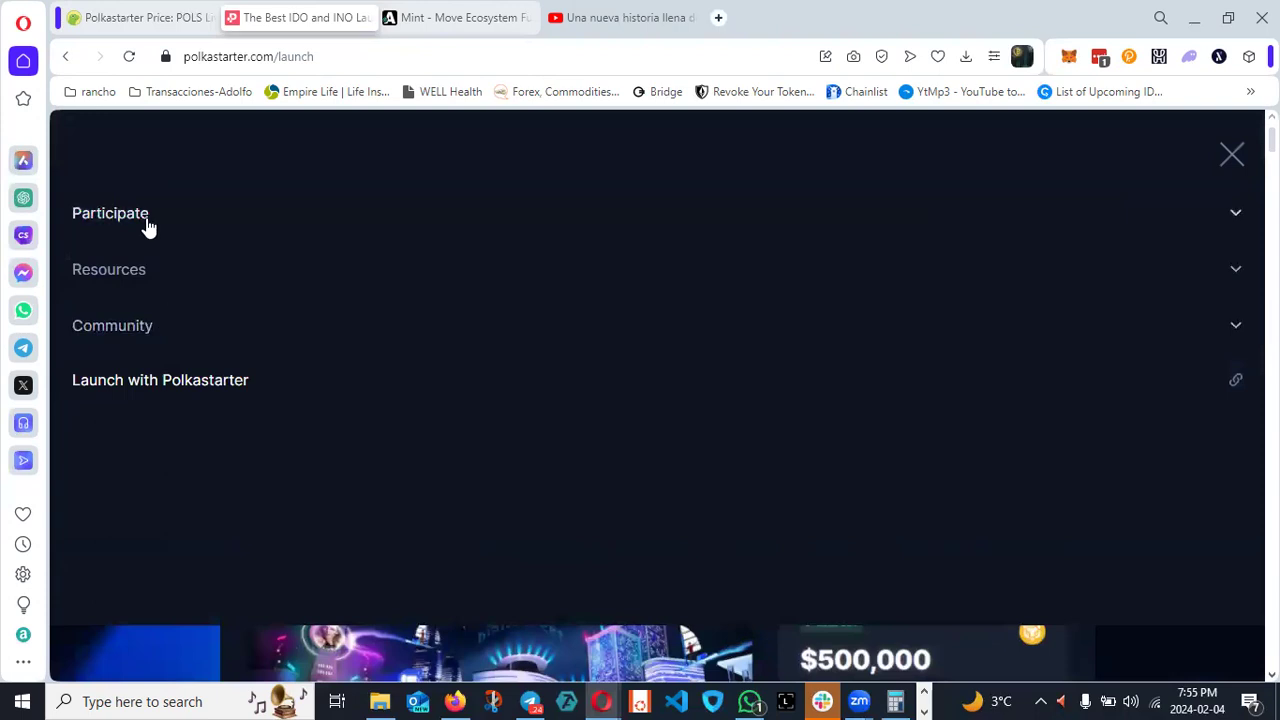
pyautogui.click(147, 228)
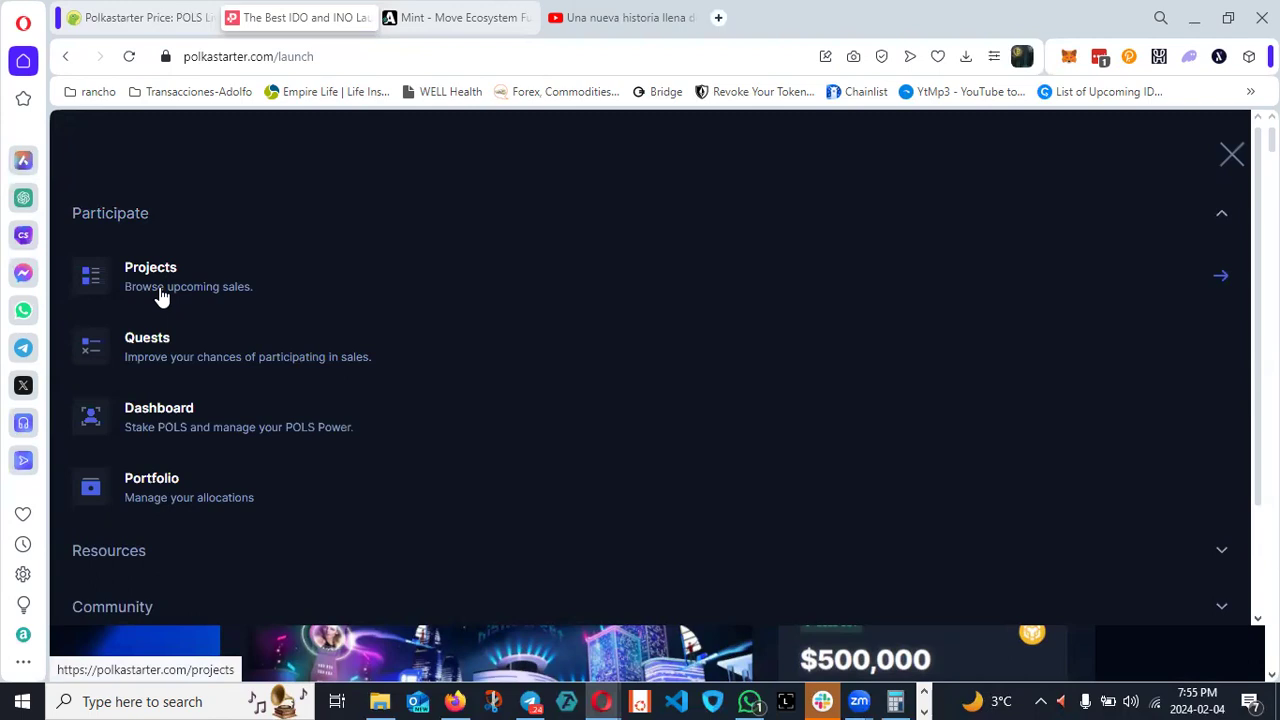
pyautogui.click(176, 428)
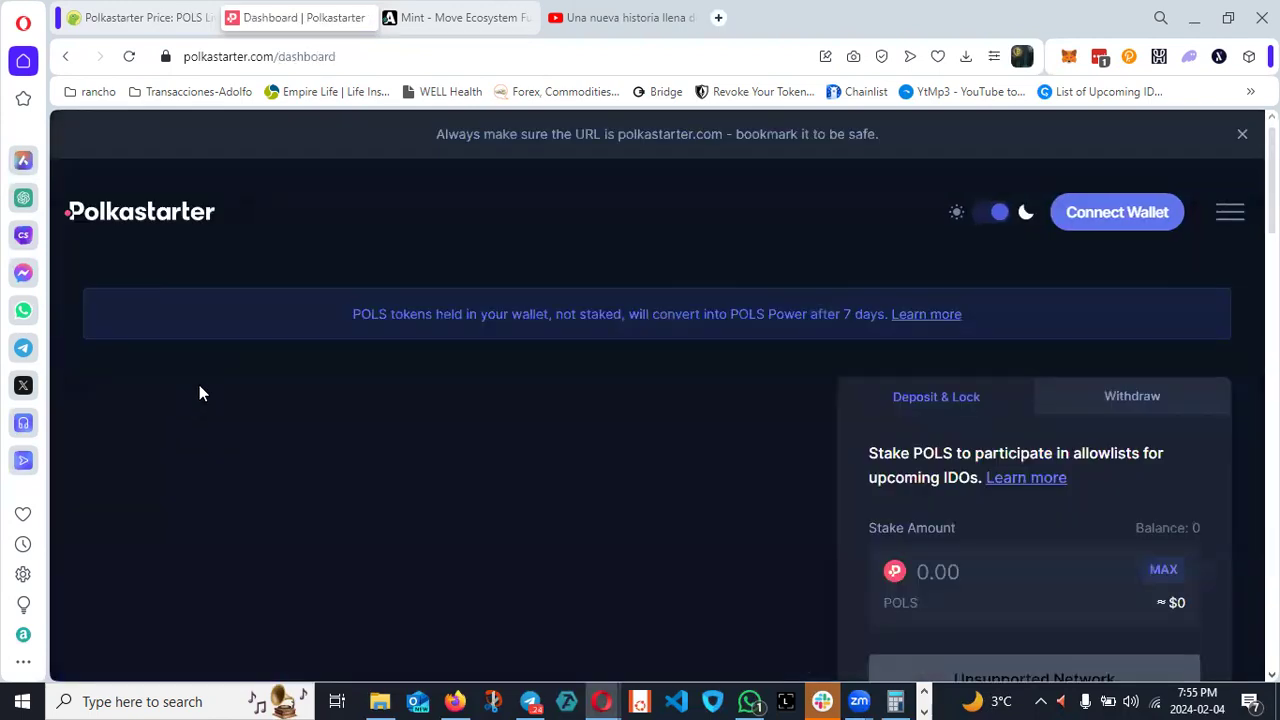
# Step: Open the Learn more article about staking POLS to join allowlists for upcoming IDOs
pyautogui.scroll(-2, 199, 393)
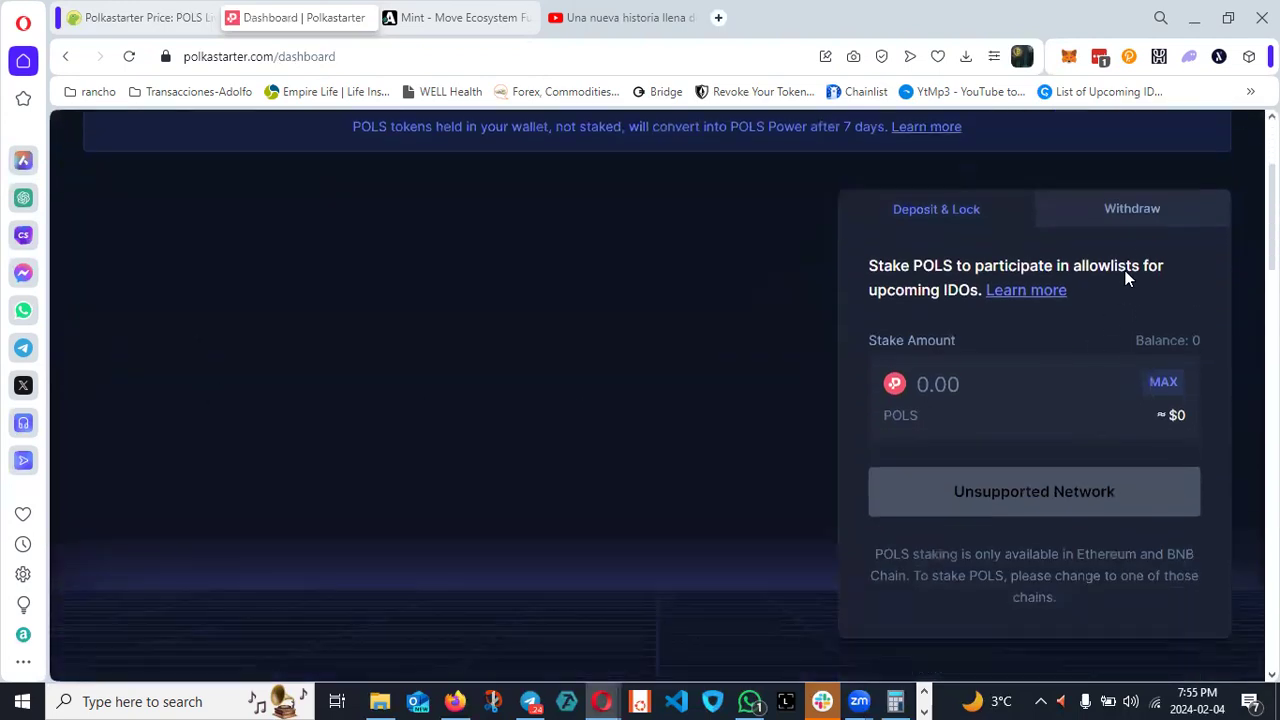
pyautogui.click(1028, 292)
pyautogui.click(325, 15)
pyautogui.click(420, 17)
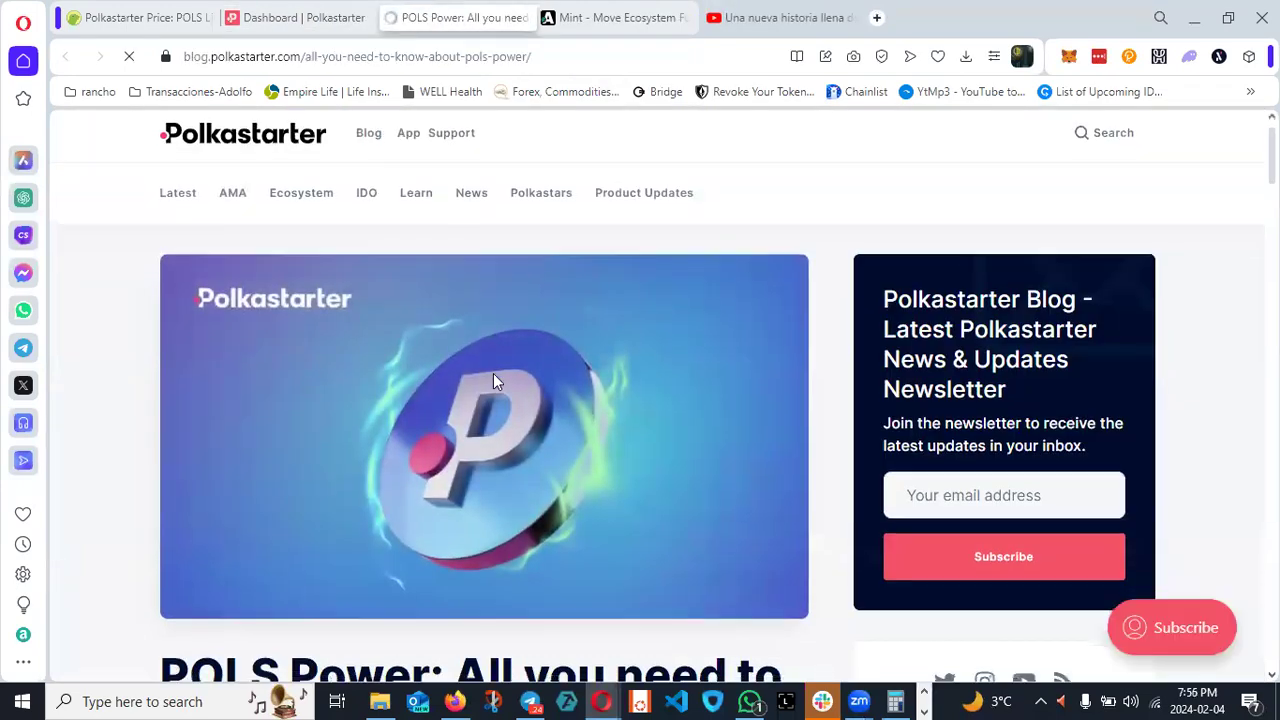
# Step: Read the POLS Power article's allowlist requirements, highlighting the 250 entry threshold and the 30,000 top tier
pyautogui.scroll(-5, 493, 373)
pyautogui.scroll(-5, 493, 378)
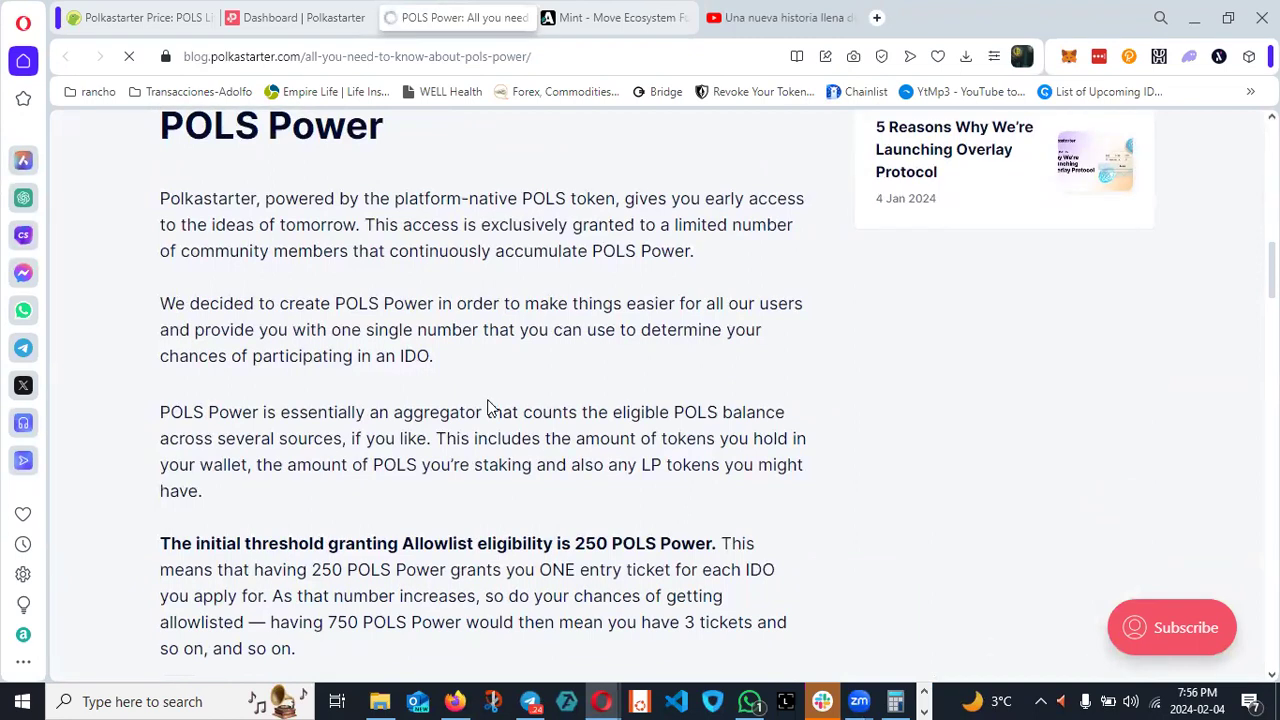
pyautogui.moveTo(312, 570); pyautogui.dragTo(346, 570)
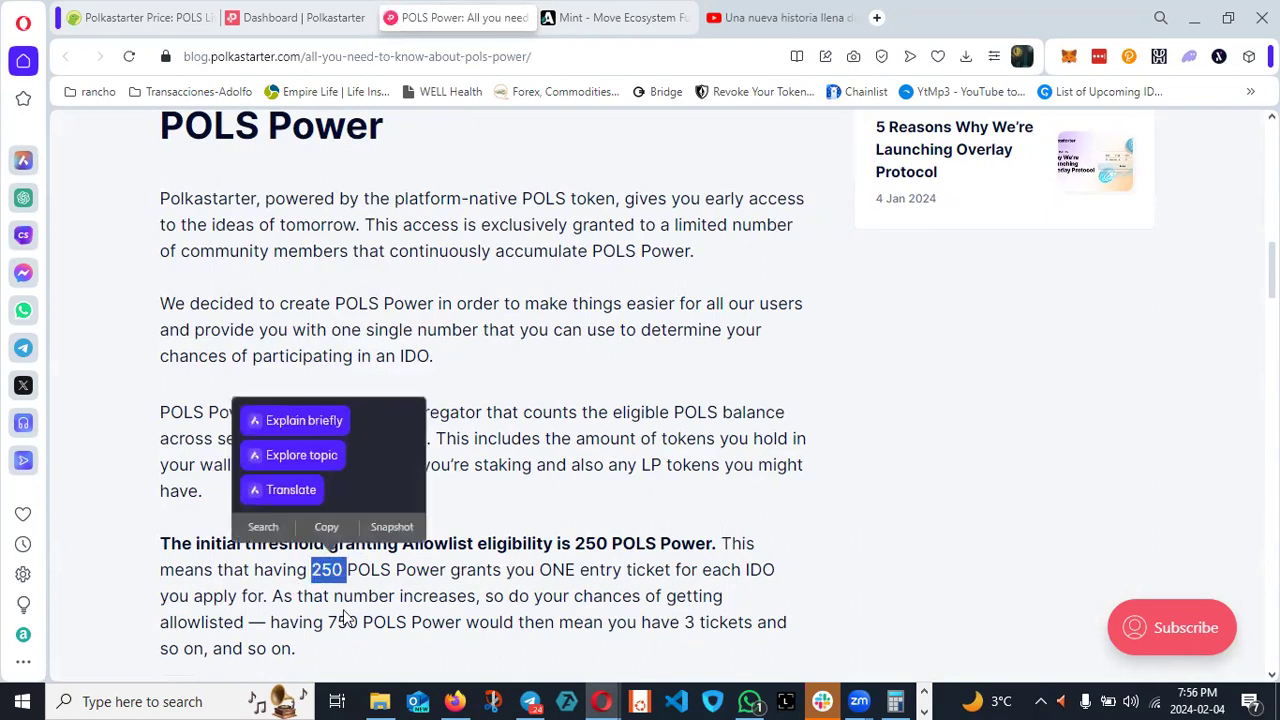
pyautogui.scroll(-1, 344, 618)
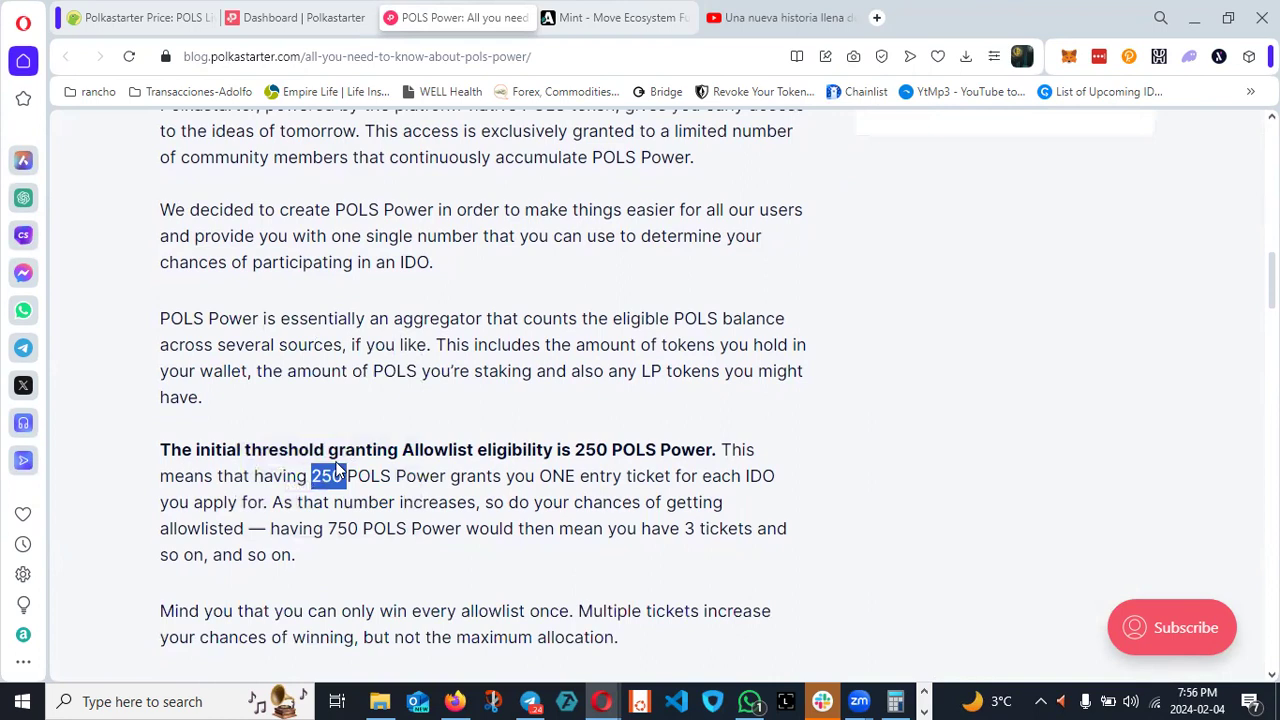
pyautogui.scroll(-2, 427, 541)
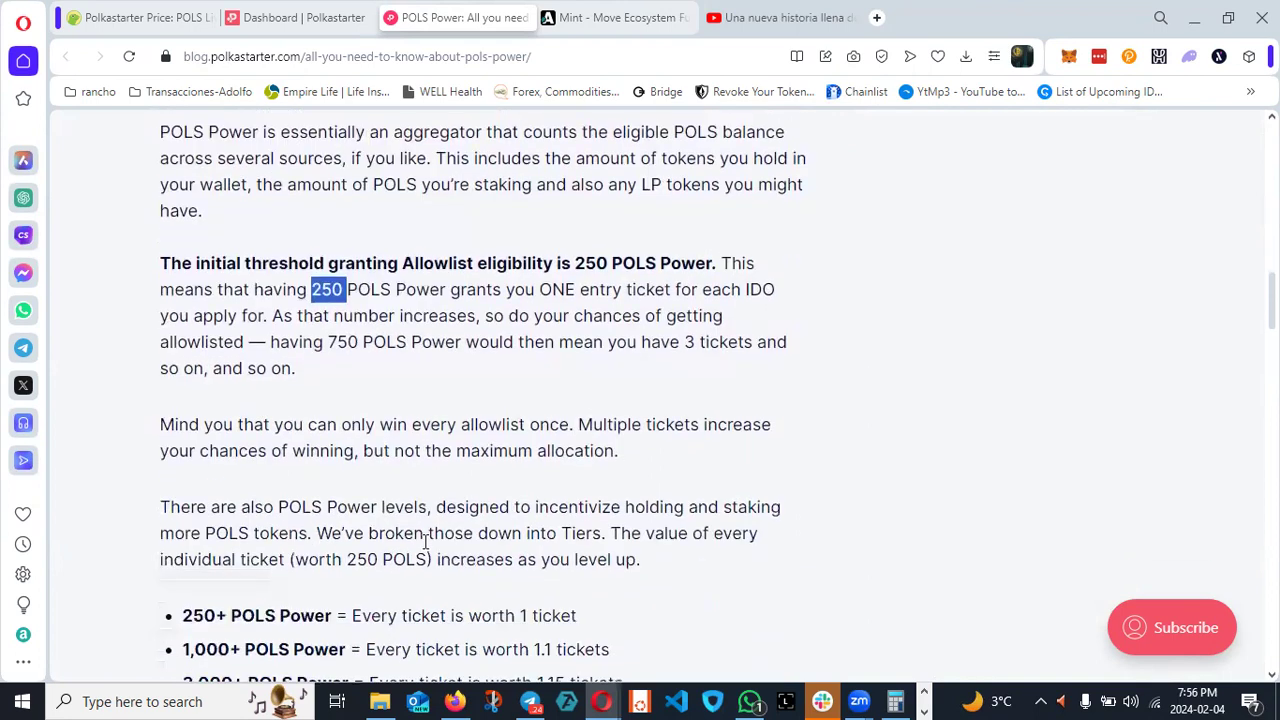
pyautogui.scroll(-2, 426, 537)
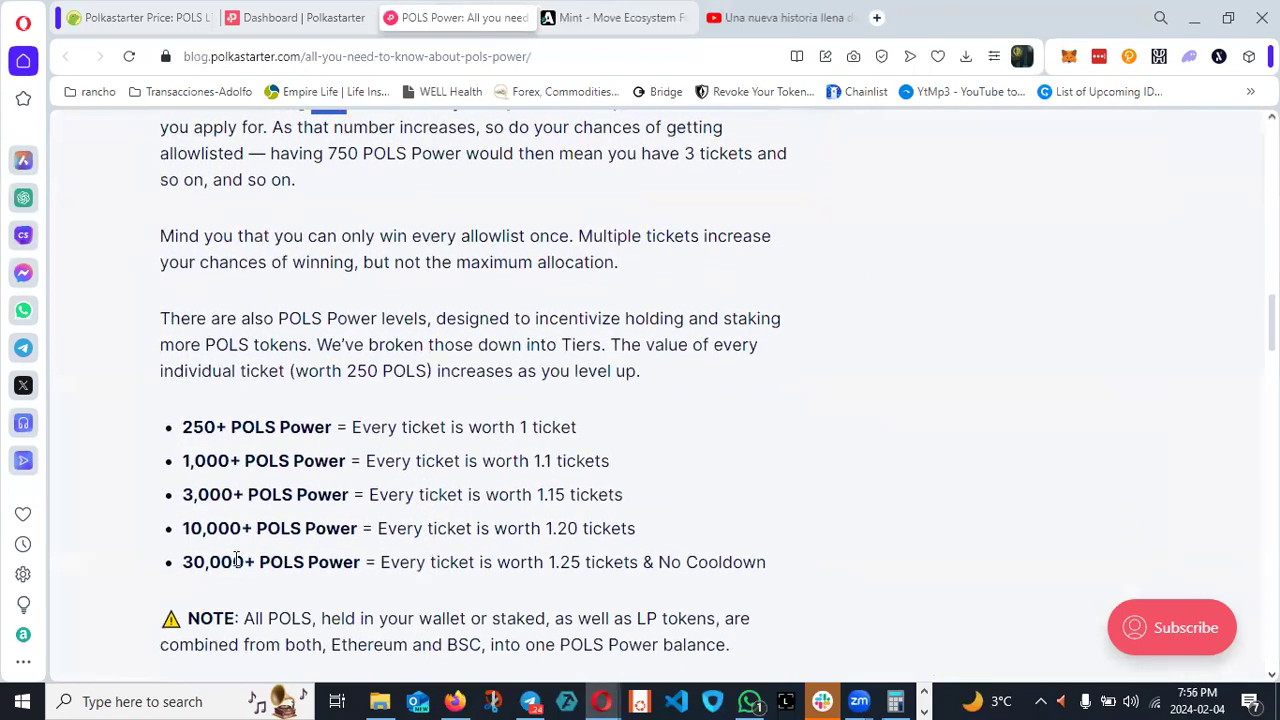
pyautogui.moveTo(181, 566); pyautogui.dragTo(249, 560)
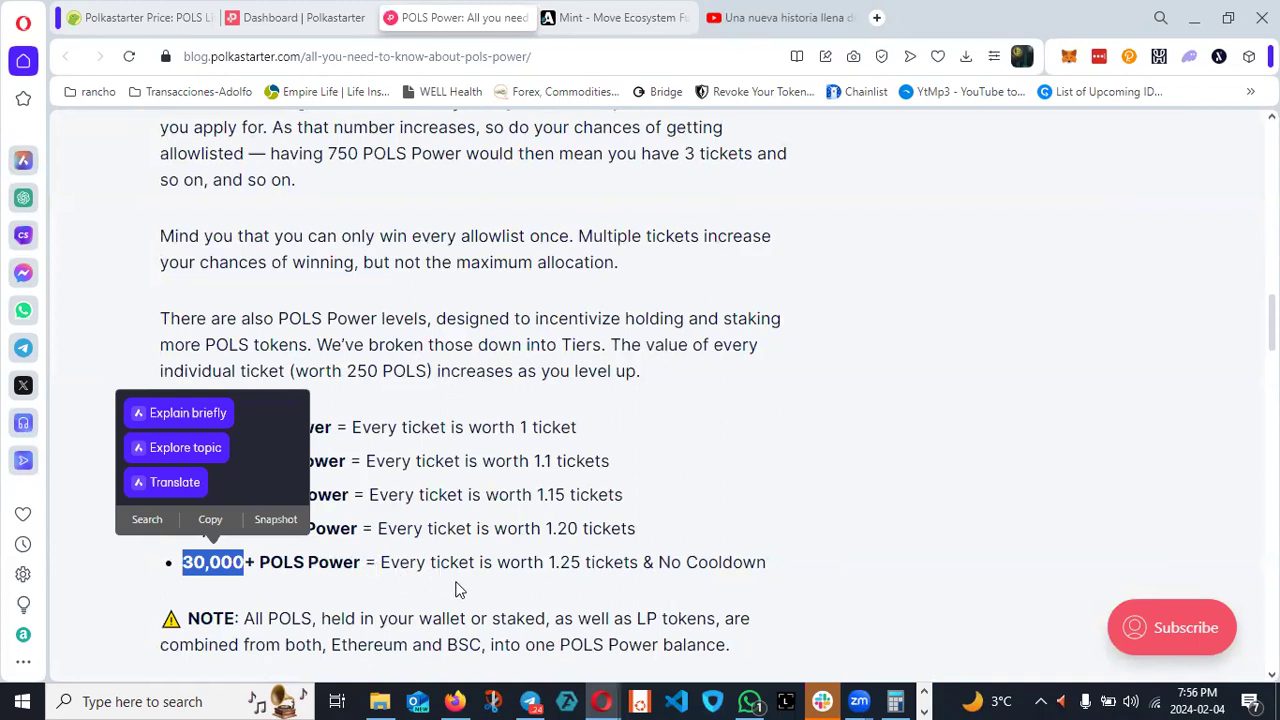
pyautogui.click(456, 589)
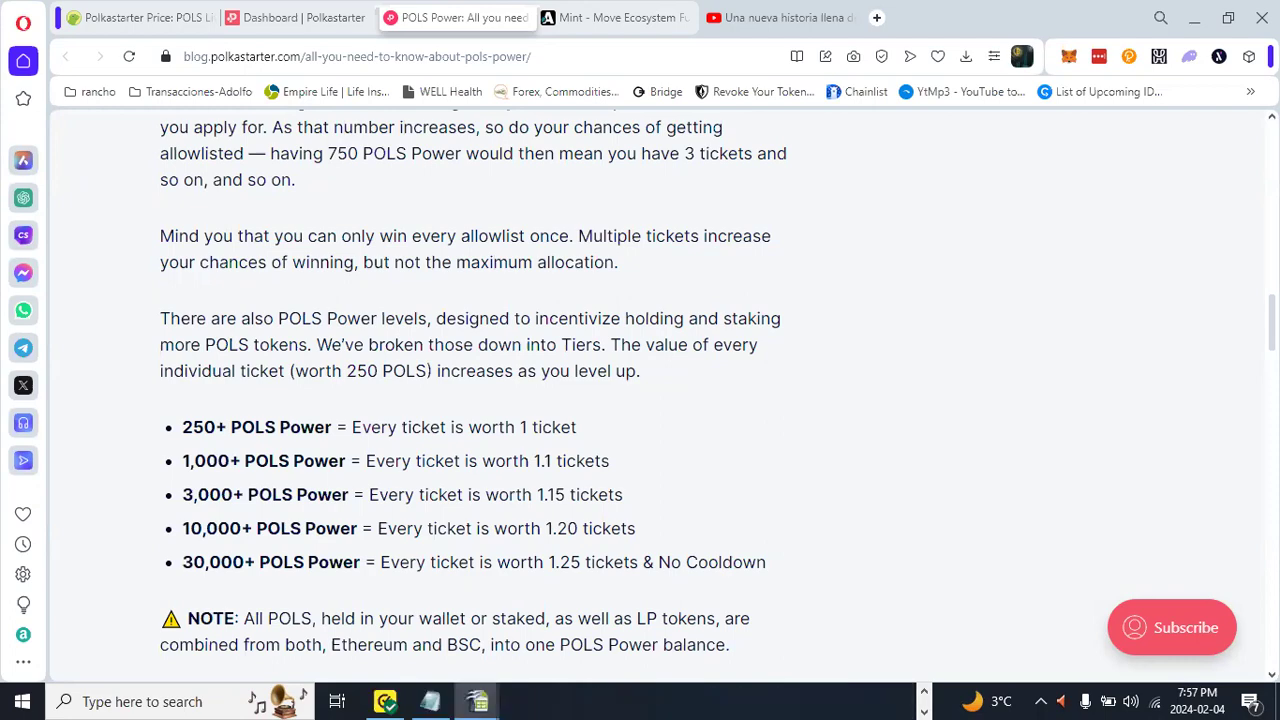
# Step: Switch to the Lista de proyectos spreadsheet in OpenOffice Calc and review Polkastarter's February 2024 price, entry coins and today's cost
pyautogui.hotkey('alt', 'Tab')
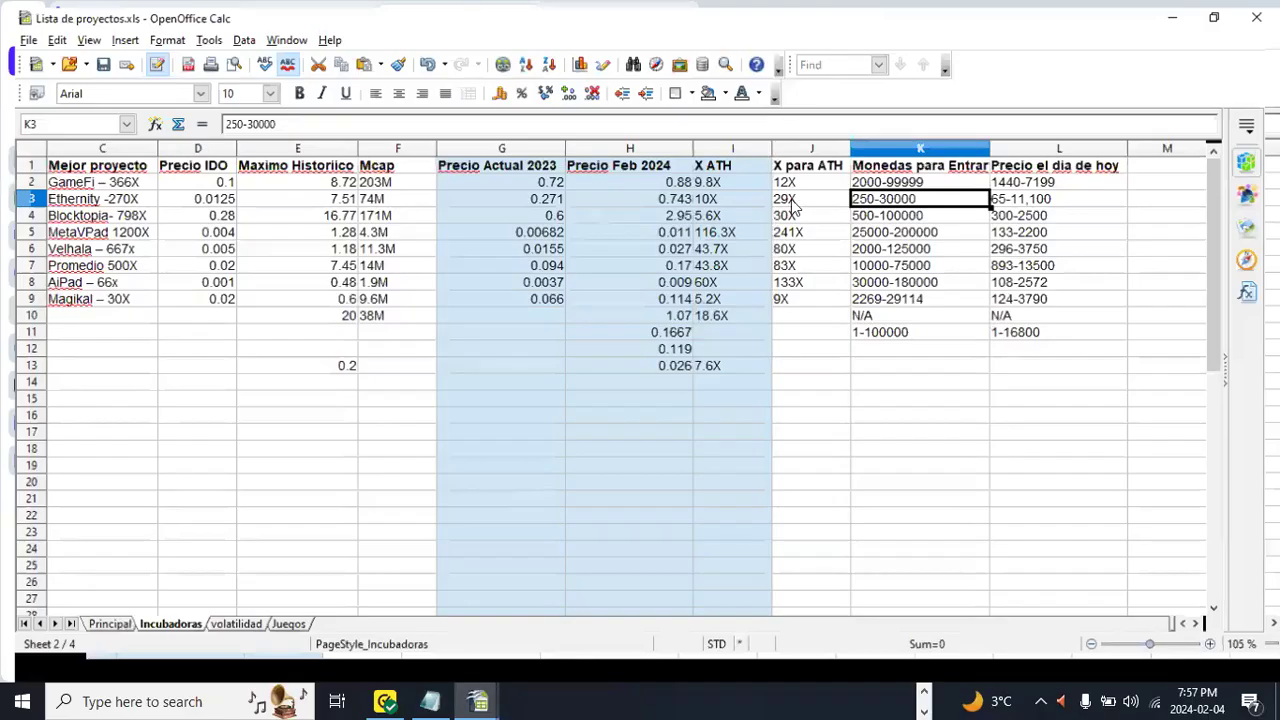
pyautogui.press('Left')
pyautogui.press('Left')
pyautogui.press('Left')
pyautogui.press('Left')
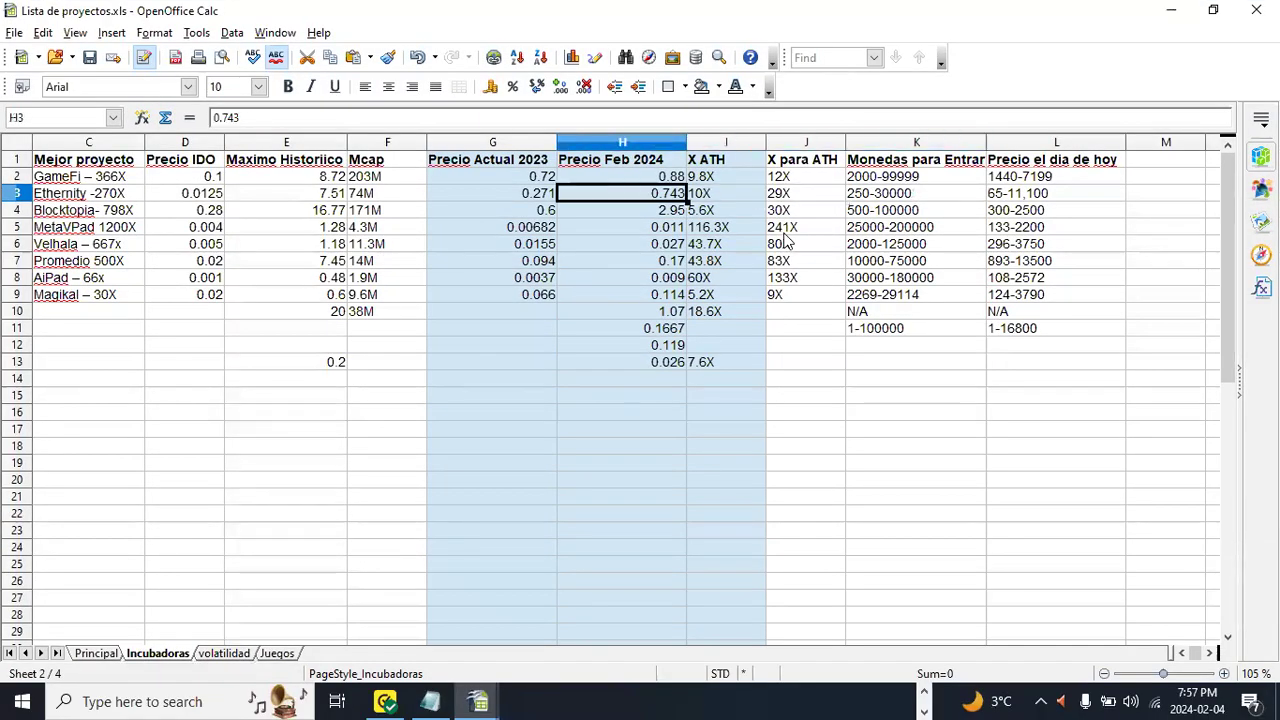
pyautogui.press('Right')
pyautogui.press('Right')
pyautogui.press('Right')
pyautogui.press('Right')
pyautogui.press('Left')
pyautogui.press('Right')
pyautogui.press('Right')
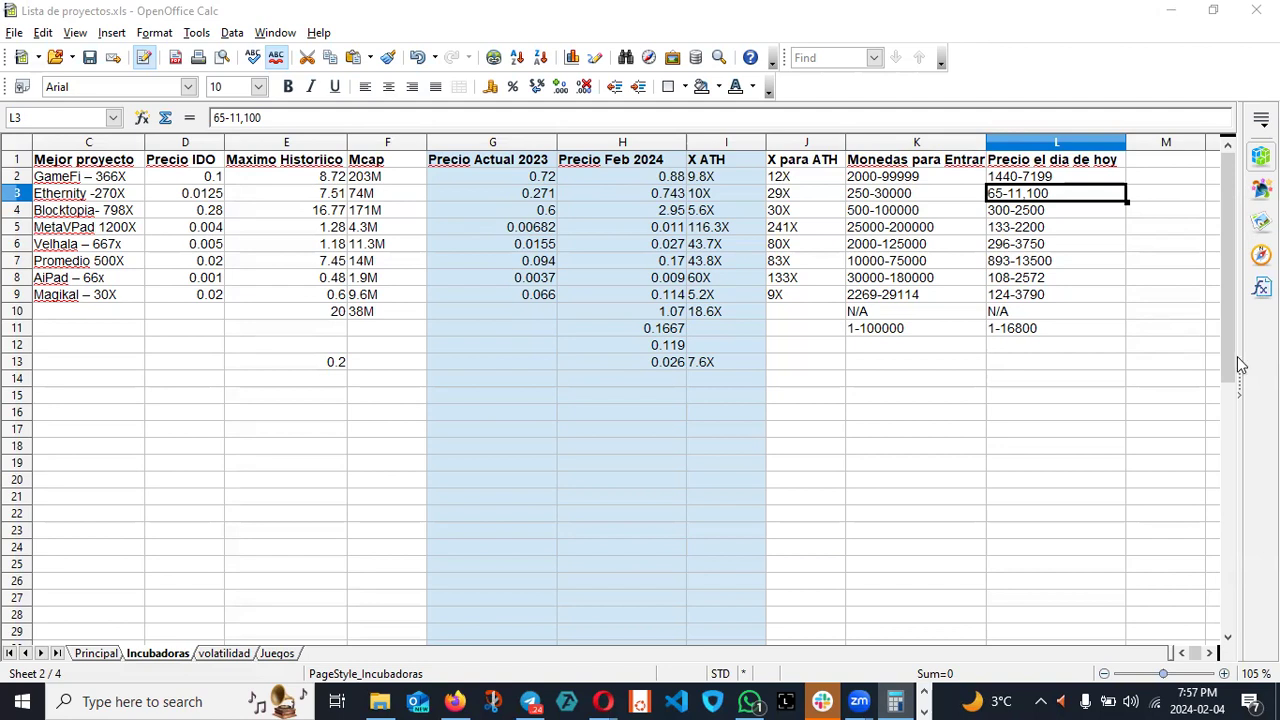
# Step: Set the lower end of Polkastarter's Precio el dia de hoy range to 186
pyautogui.doubleClick(1000, 197)
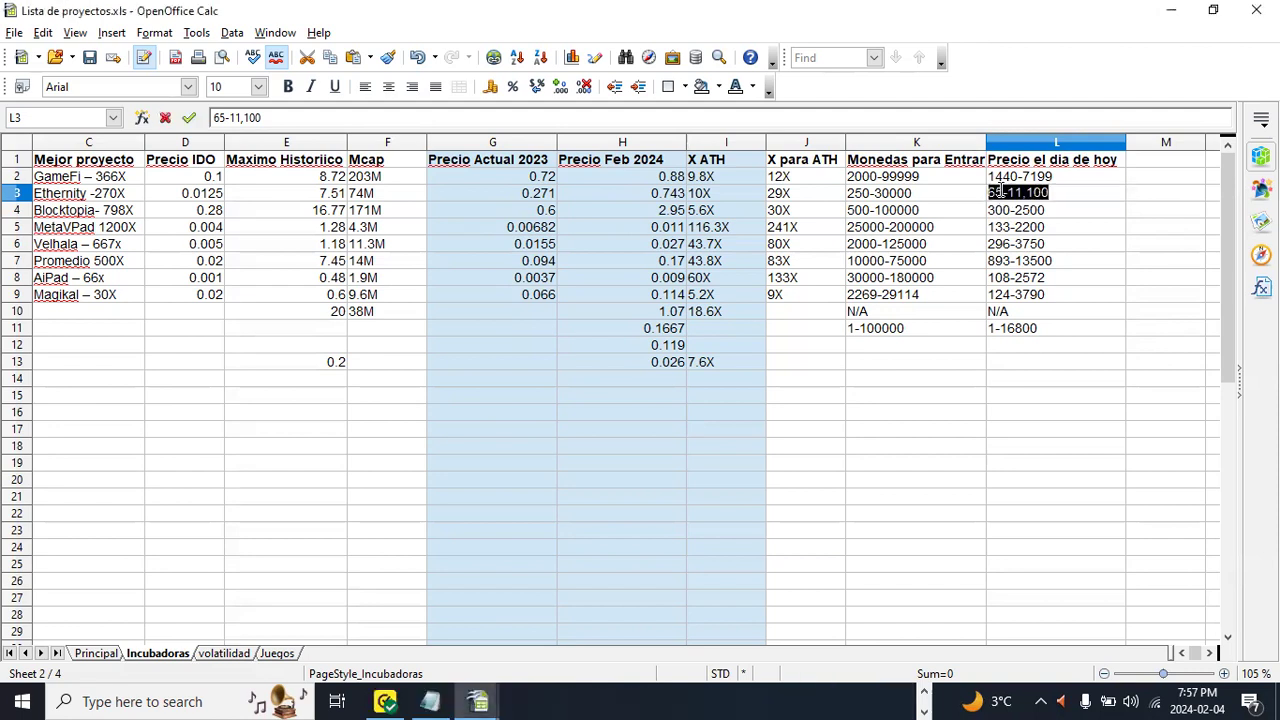
pyautogui.click(1002, 197)
pyautogui.press('BackSpace')
pyautogui.press('BackSpace')
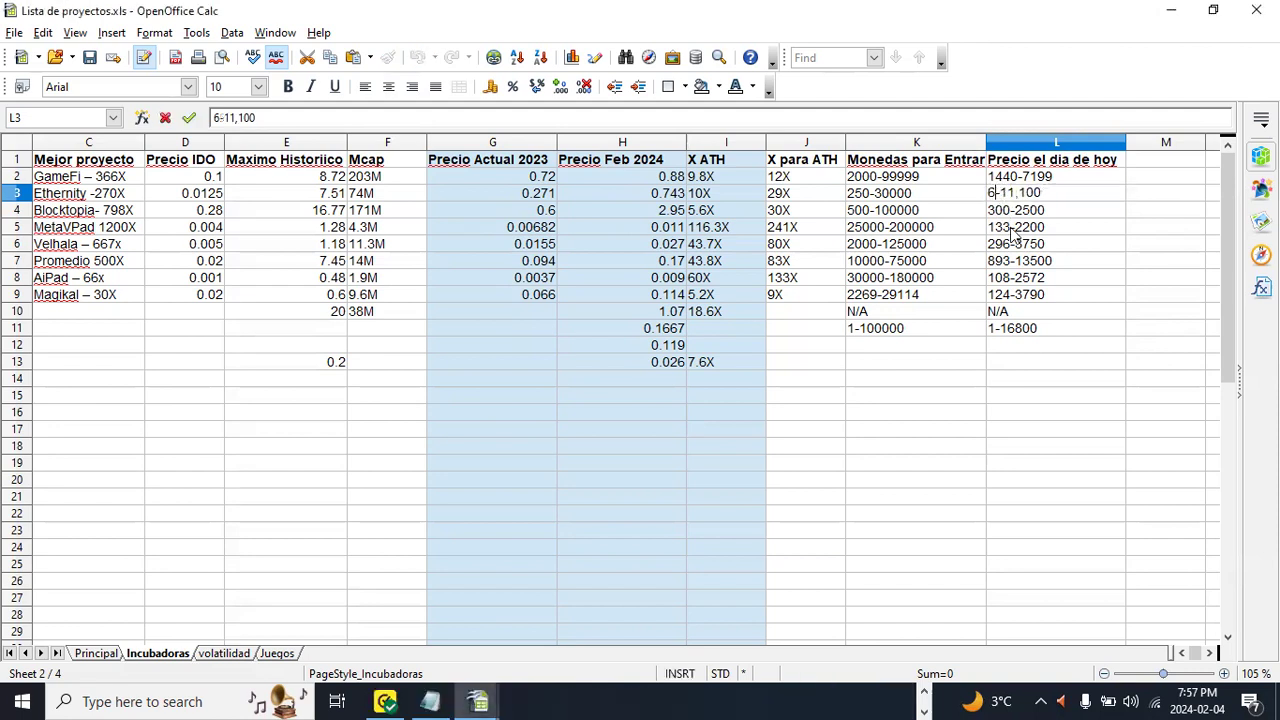
pyautogui.write('186')
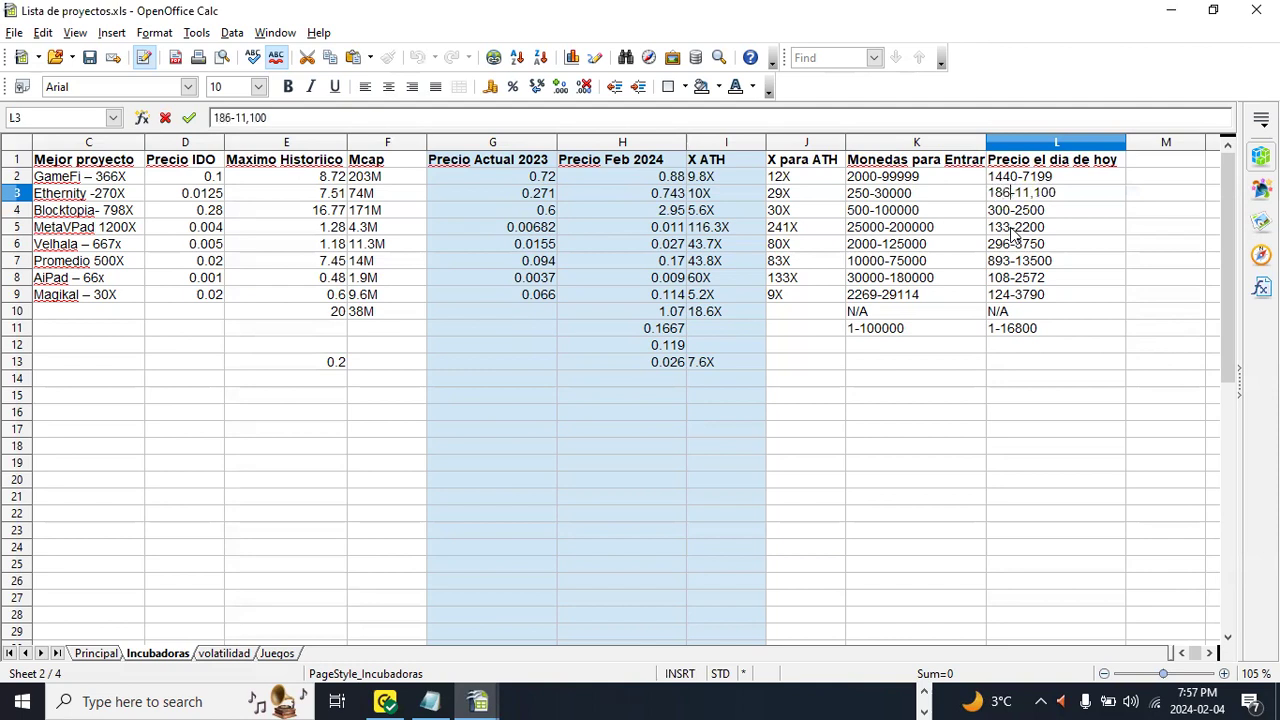
pyautogui.press('Return')
pyautogui.press('Up')
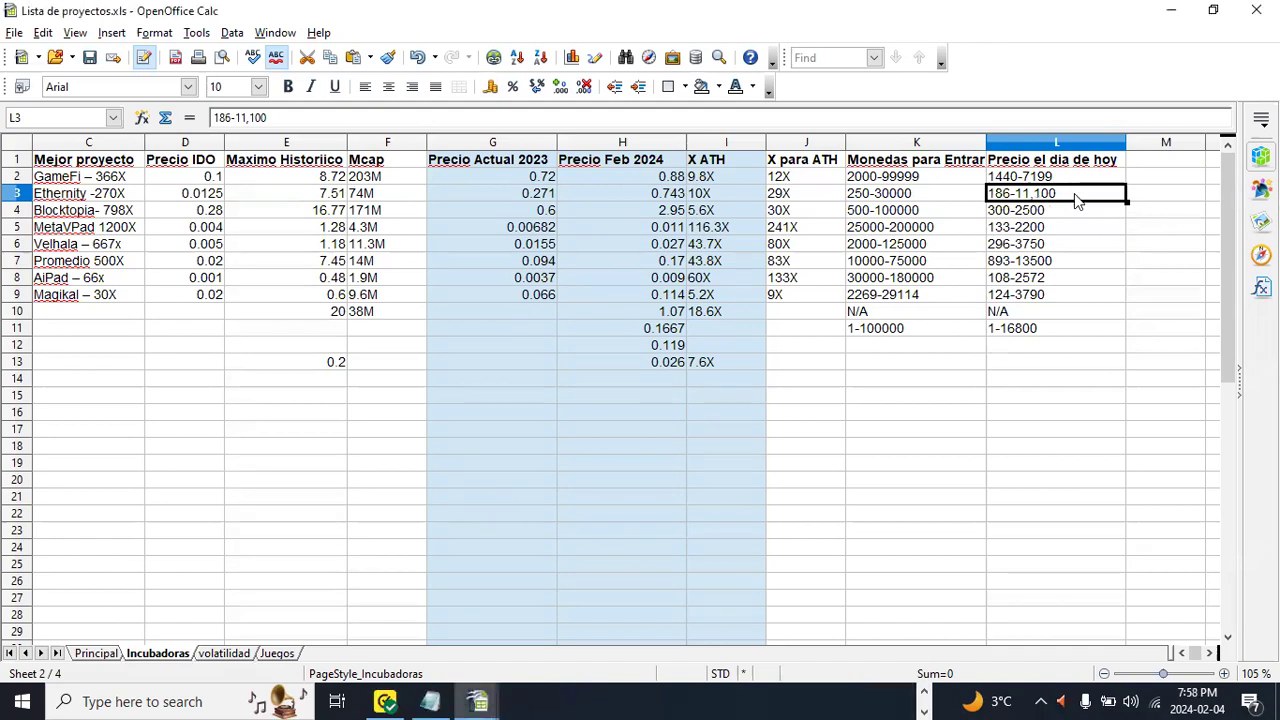
# Step: Set the upper end of Polkastarter's Precio el dia de hoy range to 22,290
pyautogui.doubleClick(1076, 194)
pyautogui.press('BackSpace')
pyautogui.press('BackSpace')
pyautogui.press('BackSpace')
pyautogui.press('BackSpace')
pyautogui.press('BackSpace')
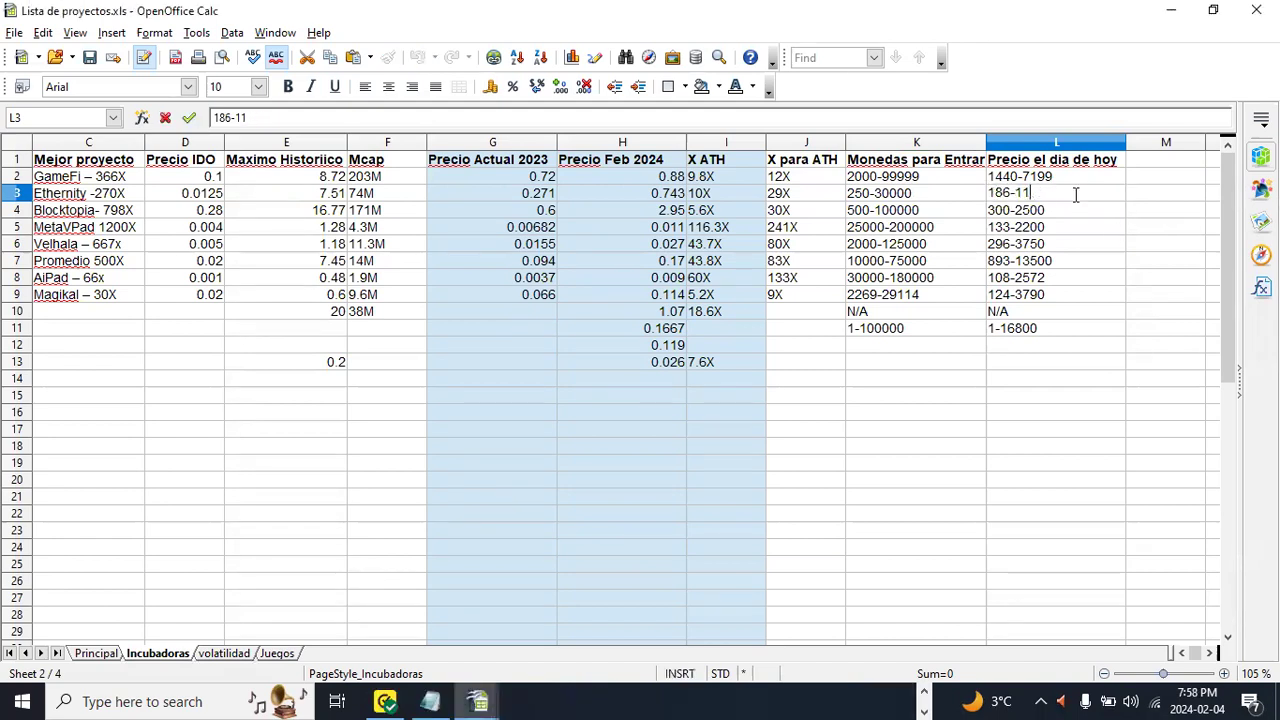
pyautogui.press('BackSpace')
pyautogui.write('22,29')
pyautogui.press('BackSpace')
pyautogui.write('90')
pyautogui.press('Return')
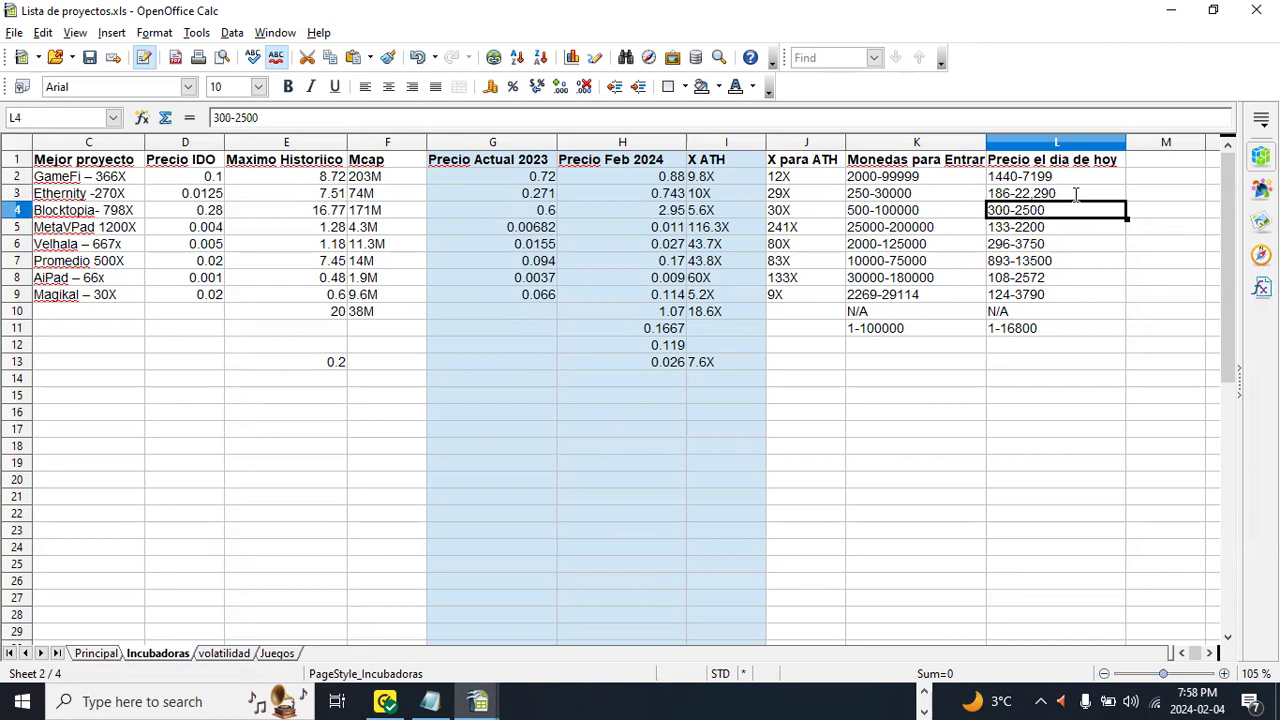
# Step: Go to the start of the Seedify Fund row and review its launchpad name and Narrativa
pyautogui.press('Left')
pyautogui.press('Left')
pyautogui.press('Left')
pyautogui.press('Left')
pyautogui.press('Left')
pyautogui.press('Left')
pyautogui.press('Left')
pyautogui.press('Left')
pyautogui.press('Left')
pyautogui.press('Left')
pyautogui.press('Left')
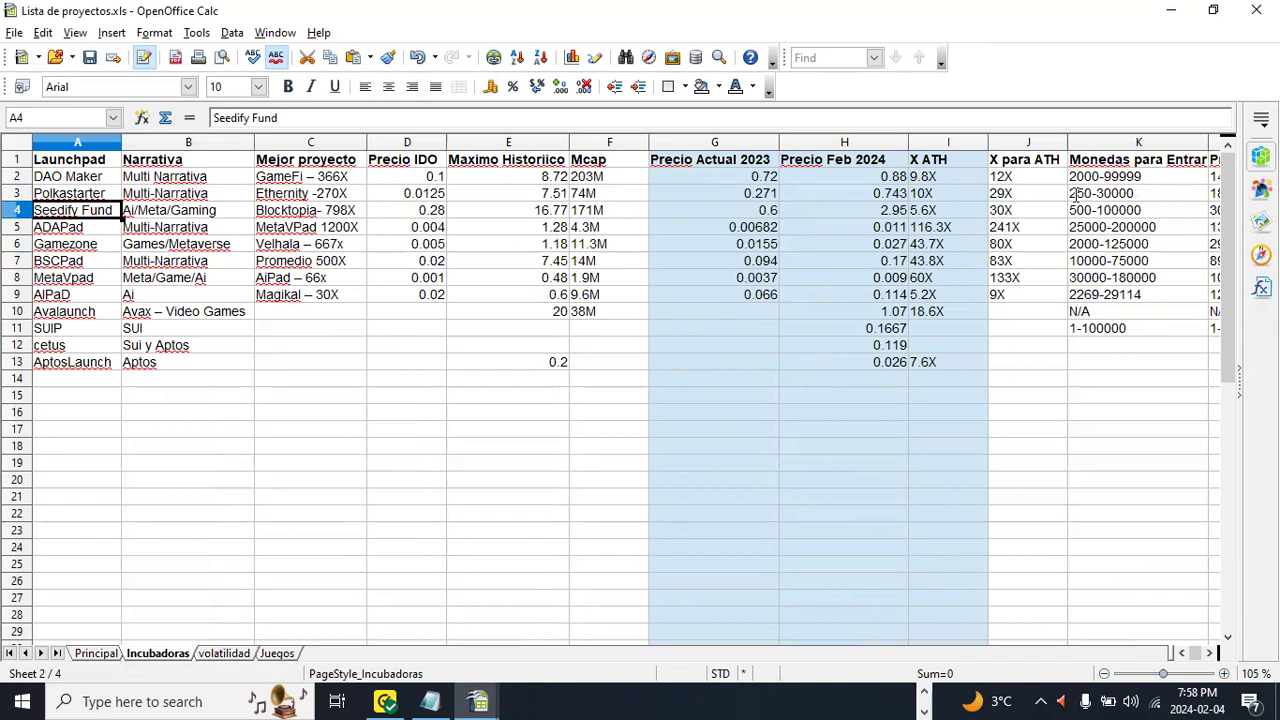
pyautogui.press('Right')
pyautogui.press('Left')
pyautogui.press('Right')
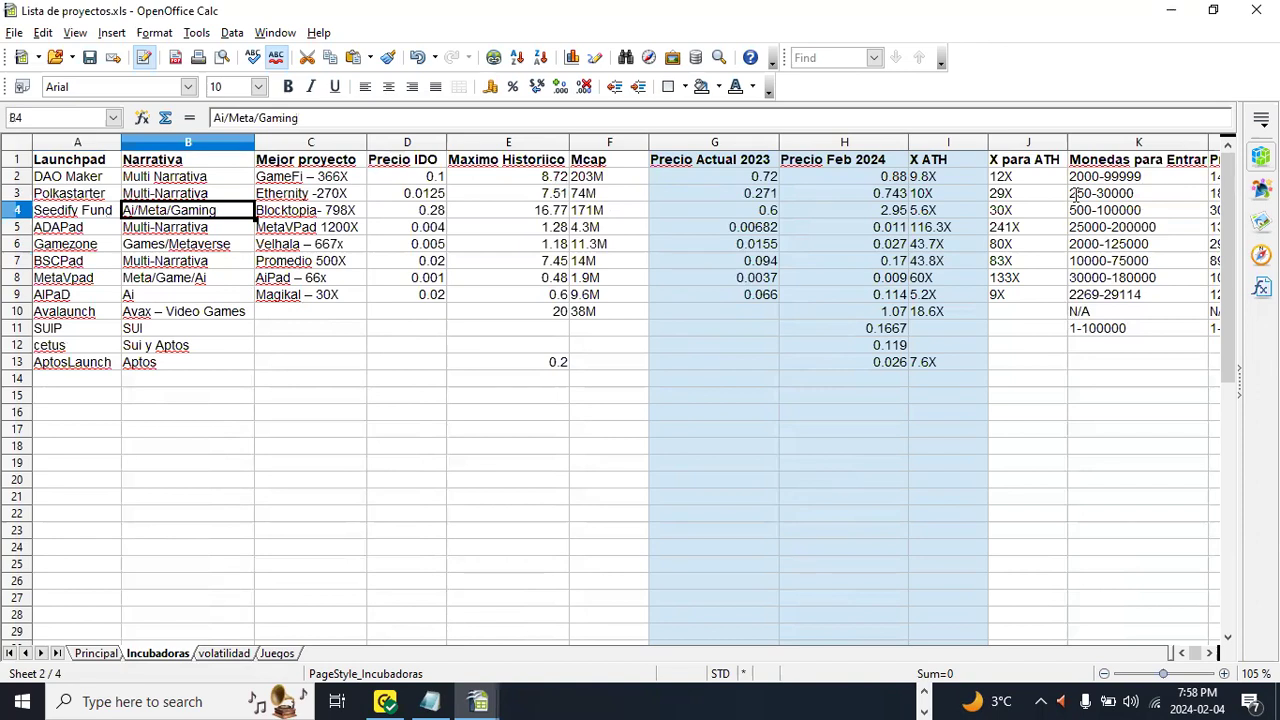
# Step: Review Seedify Fund's launchpad name, Narrativa and Precio IDO, continuing along its row to Precio Feb 2024
pyautogui.press('Left')
pyautogui.press('Right')
pyautogui.press('Left')
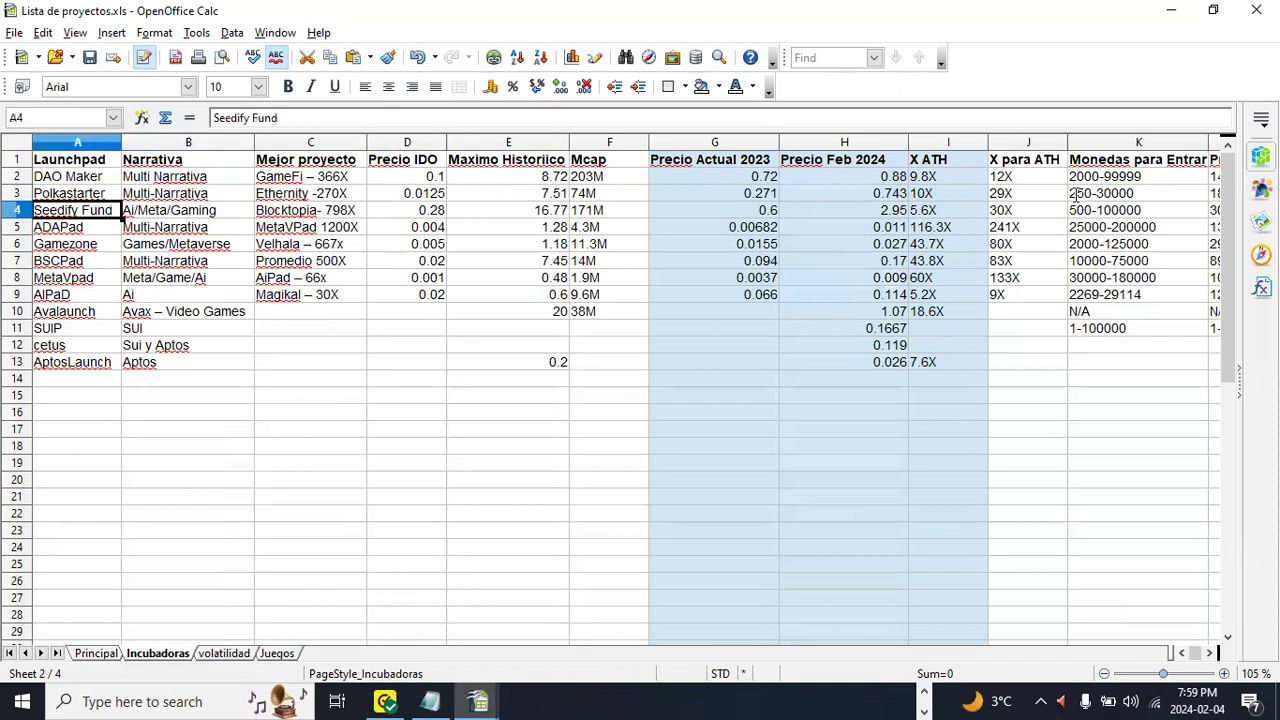
pyautogui.press('Right')
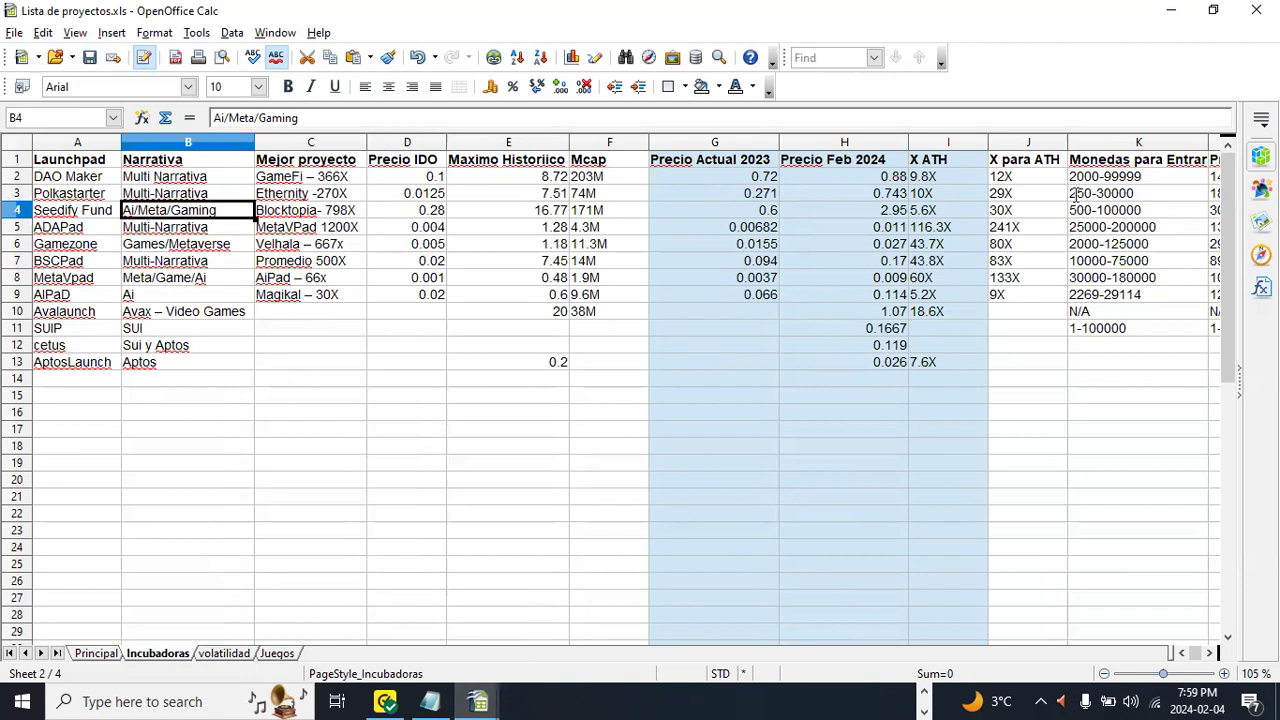
pyautogui.press('Right')
pyautogui.press('Right')
pyautogui.press('Right')
pyautogui.press('Right')
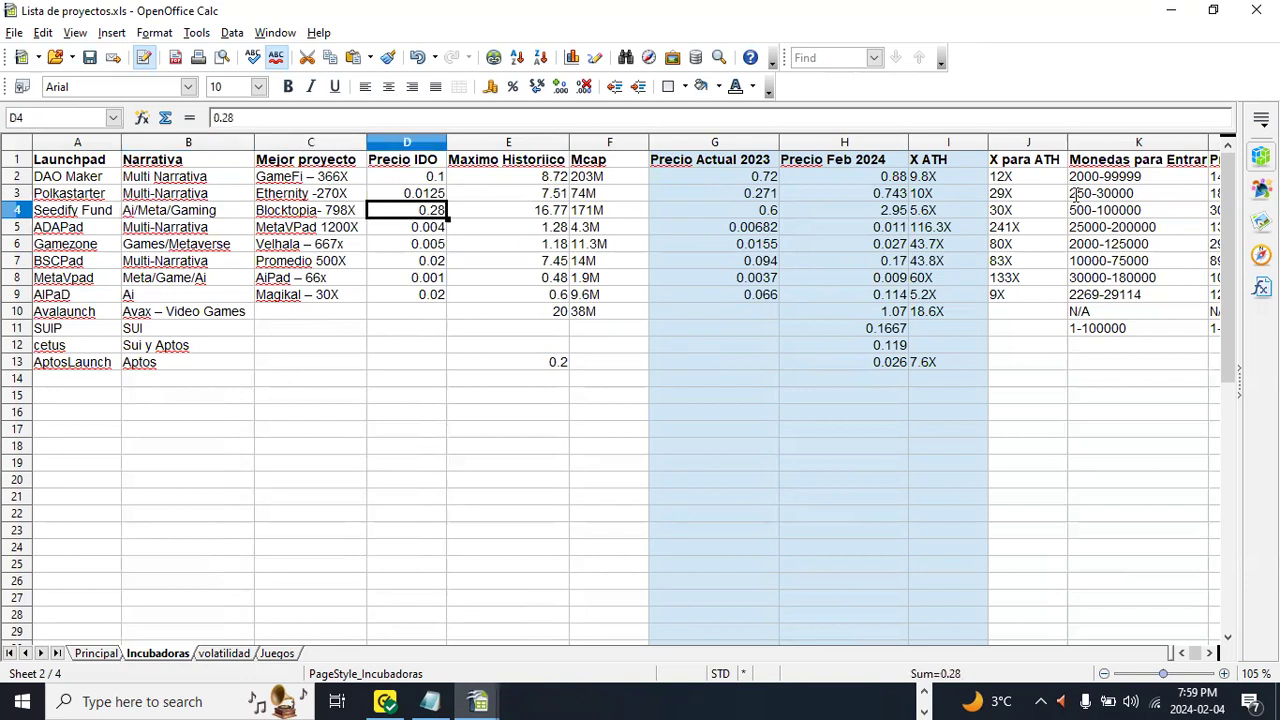
pyautogui.press('Right')
pyautogui.press('Right')
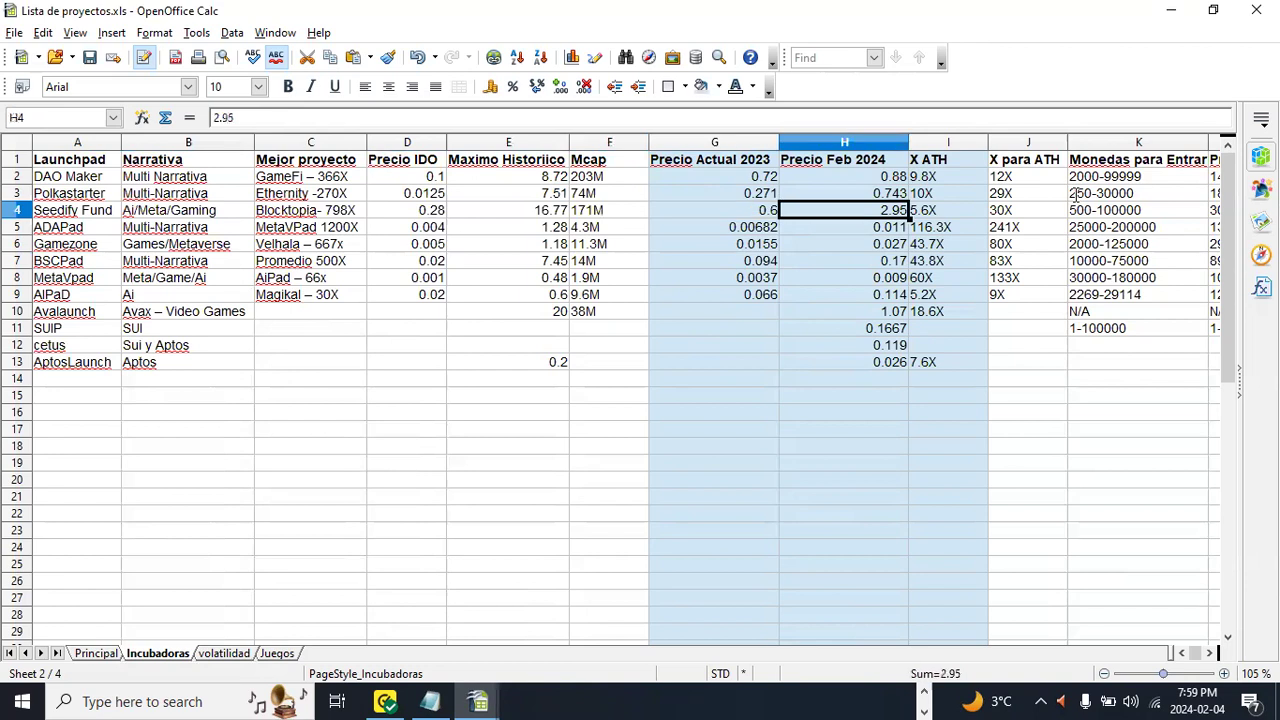
# Step: Compare Seedify Fund's IDO price and historic maximum with its Precio Actual 2023
pyautogui.press('Right')
pyautogui.press('Left')
pyautogui.press('Right')
pyautogui.press('Left')
pyautogui.press('Left')
pyautogui.press('Left')
pyautogui.press('Left')
pyautogui.press('Left')
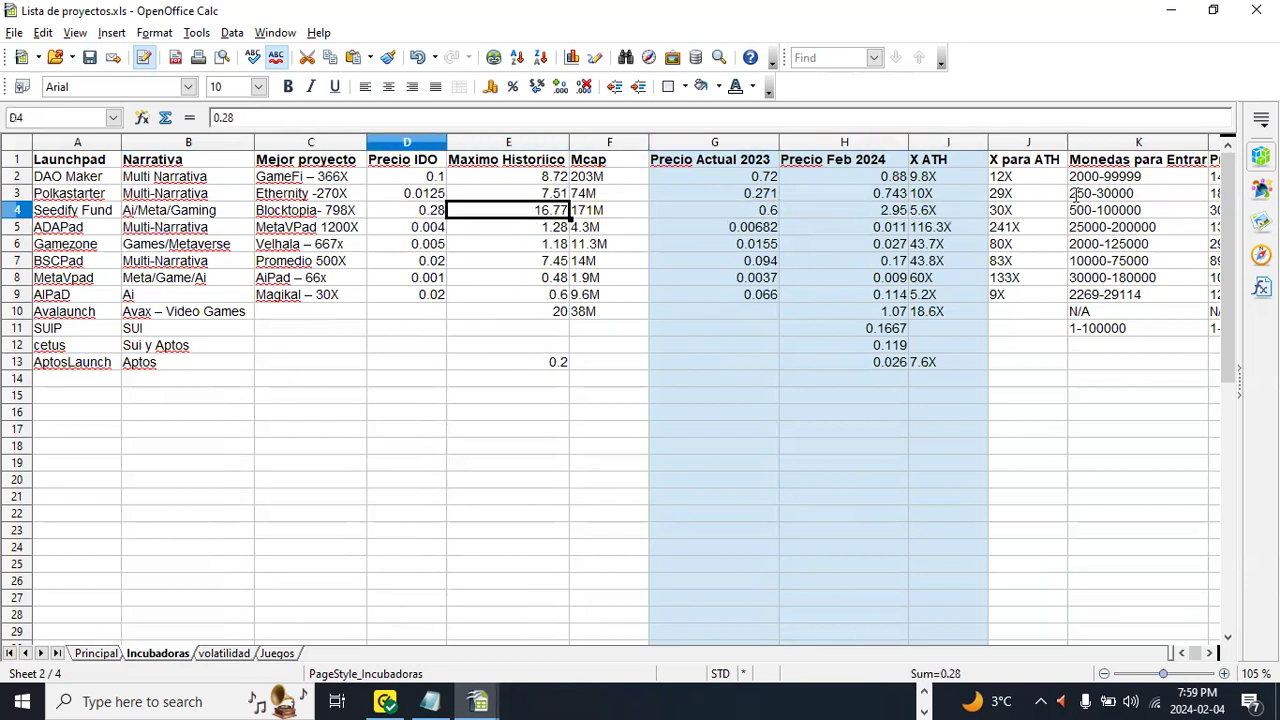
pyautogui.press('Right')
pyautogui.press('Right')
pyautogui.press('Right')
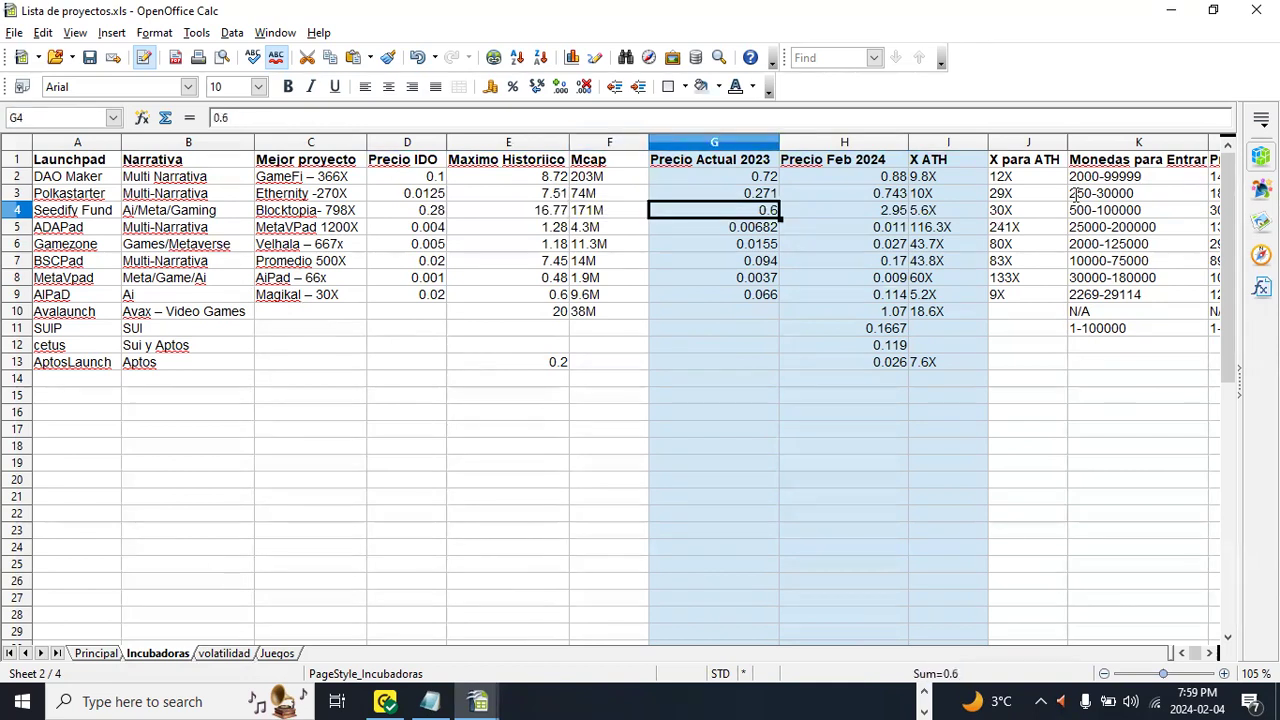
# Step: Compare Seedify Fund's 2023 and February 2024 prices, and check its X ATH and X para ATH multiples
pyautogui.press('Right')
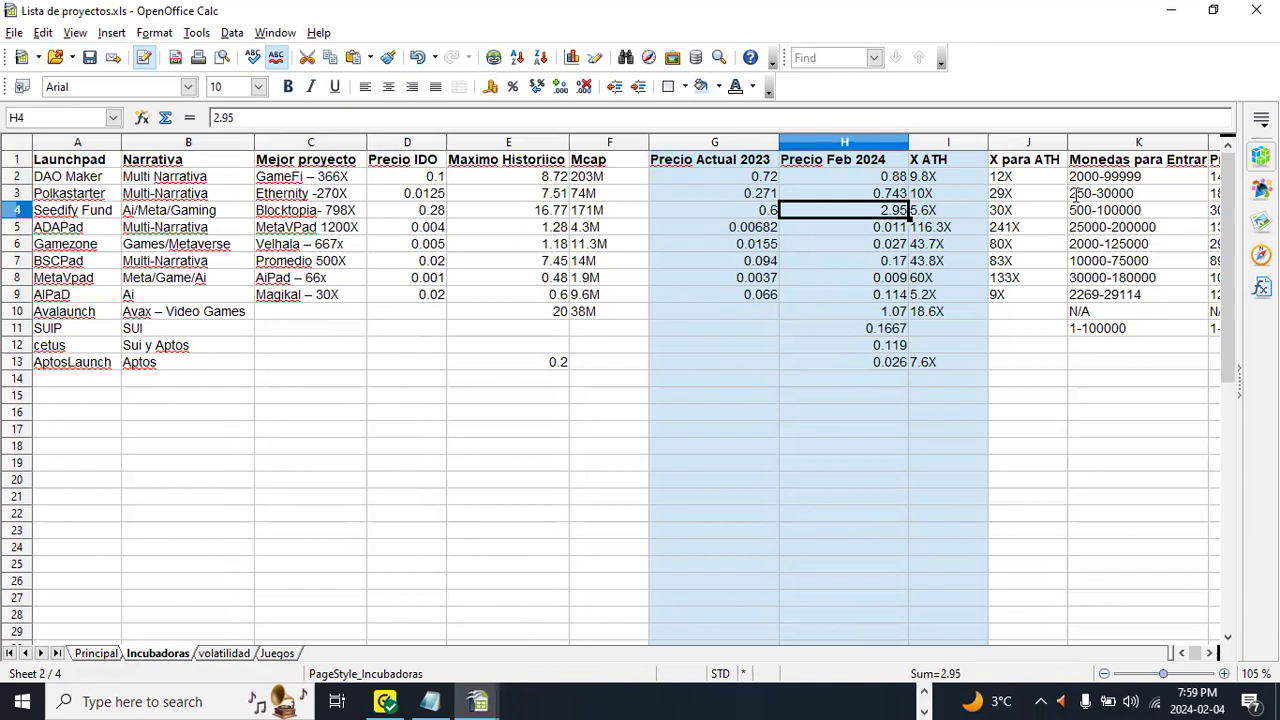
pyautogui.press('Left')
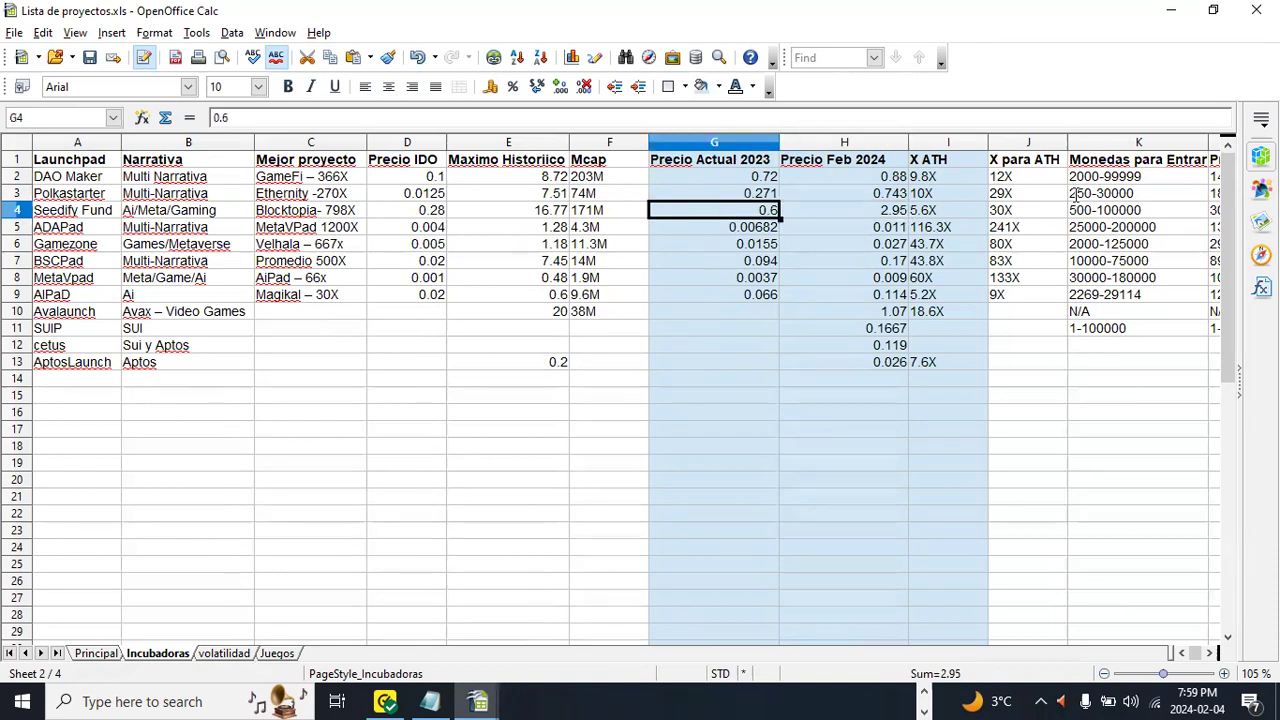
pyautogui.press('Left')
pyautogui.press('Left')
pyautogui.press('Right')
pyautogui.press('Right')
pyautogui.press('Right')
pyautogui.press('Right')
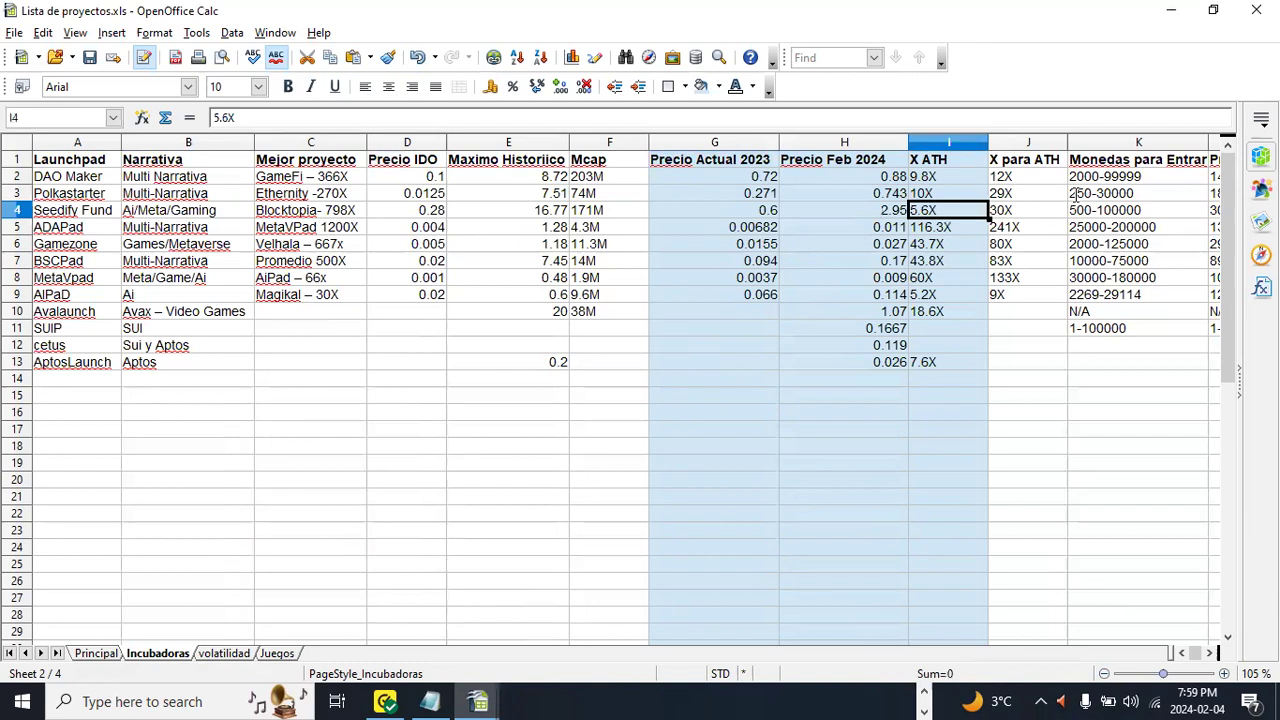
pyautogui.press('Right')
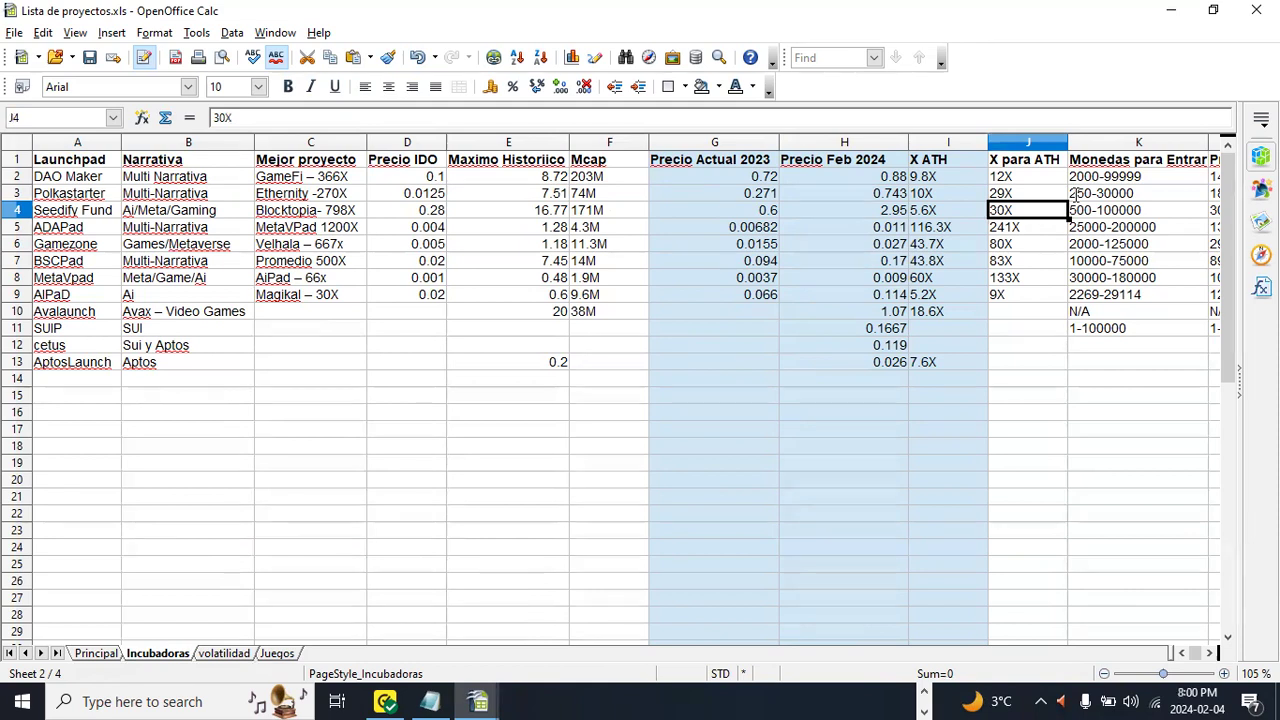
# Step: Return to the start of the Seedify Fund row and review its prices again, from Precio IDO and Maximo Historiico to Precio Actual 2023
pyautogui.press('Left')
pyautogui.press('Left')
pyautogui.press('Left')
pyautogui.press('Left')
pyautogui.press('Left')
pyautogui.press('Left')
pyautogui.press('Left')
pyautogui.press('Left')
pyautogui.press('Left')
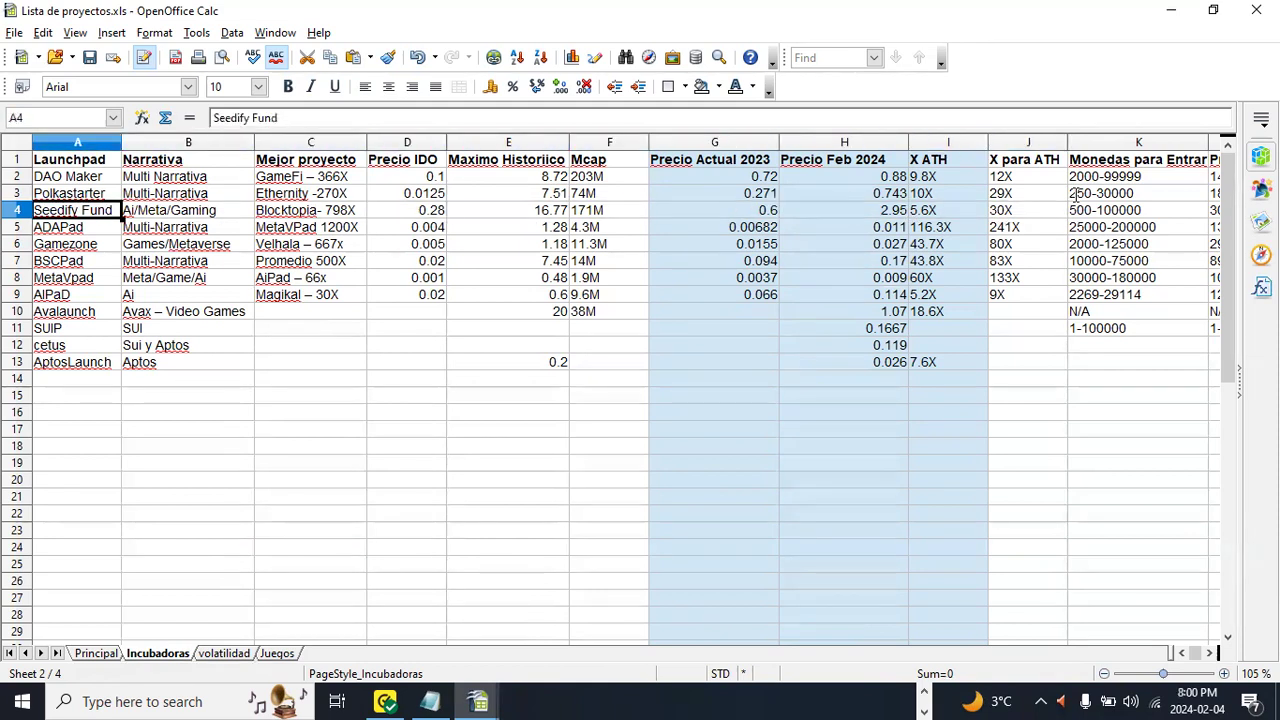
pyautogui.press('Right')
pyautogui.press('Right')
pyautogui.press('Right')
pyautogui.press('Right')
pyautogui.press('Right')
pyautogui.press('Right')
pyautogui.press('Right')
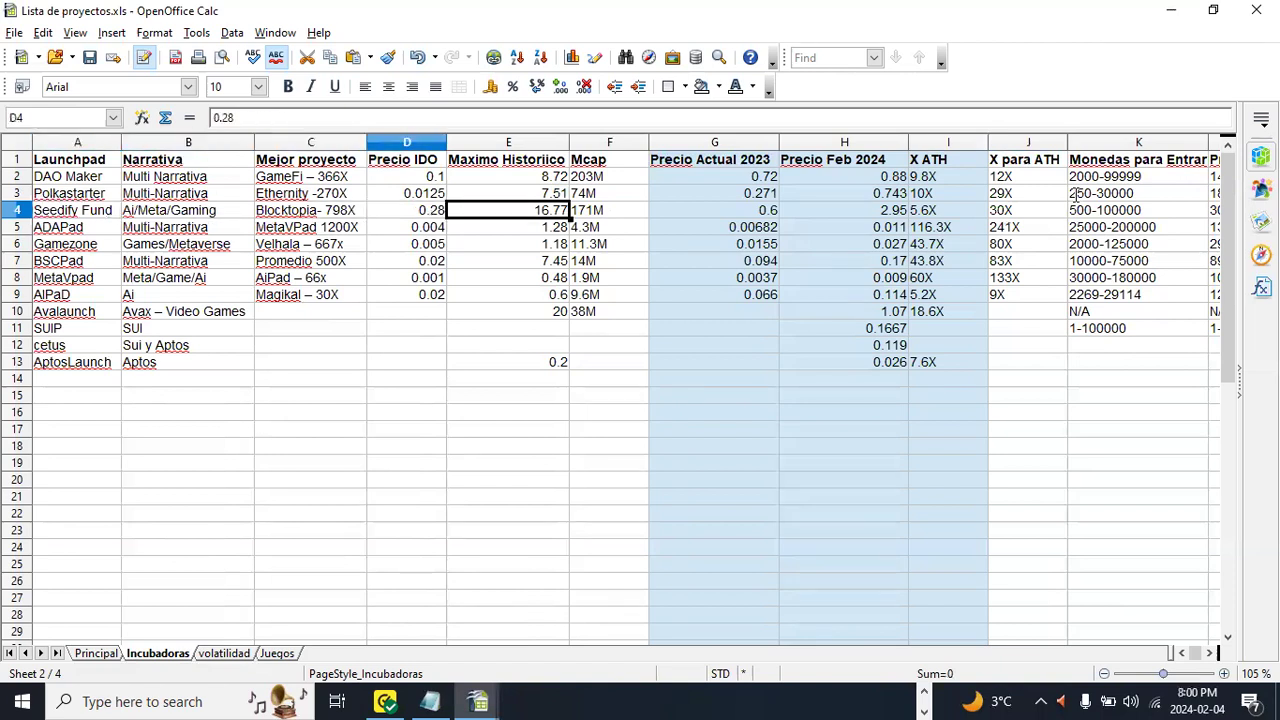
pyautogui.press('Left')
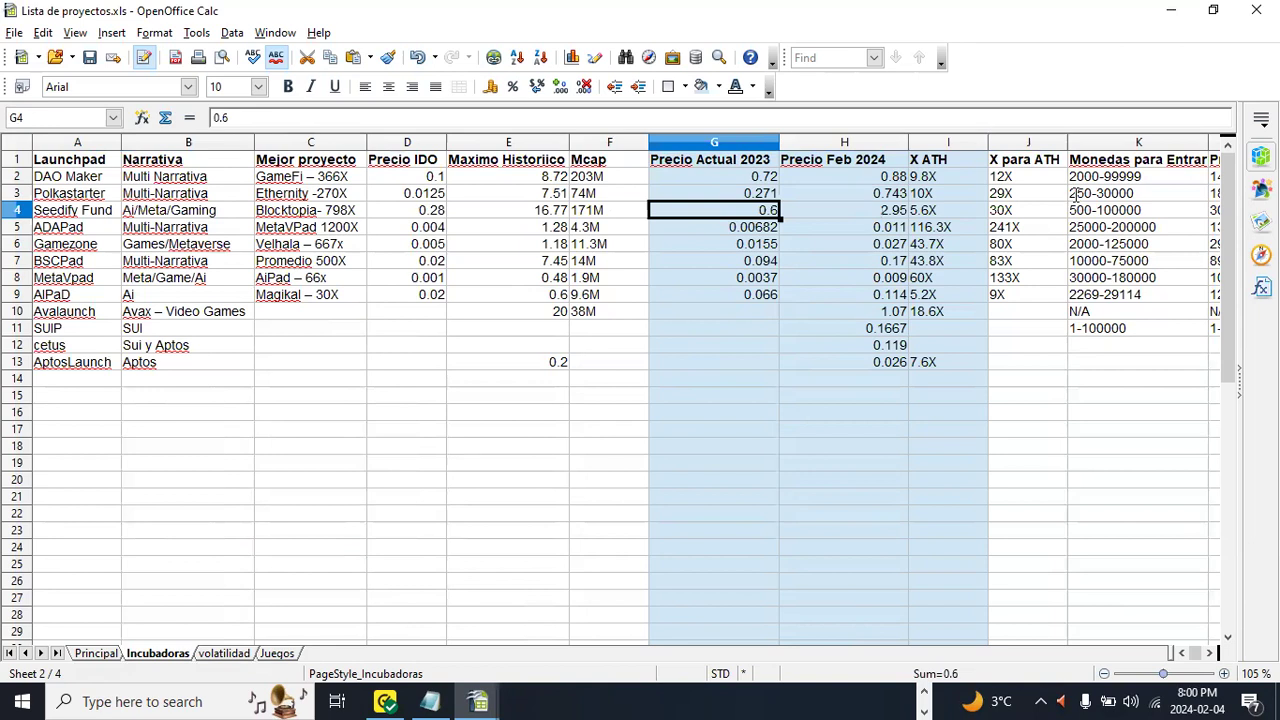
pyautogui.press('Left')
pyautogui.press('Left')
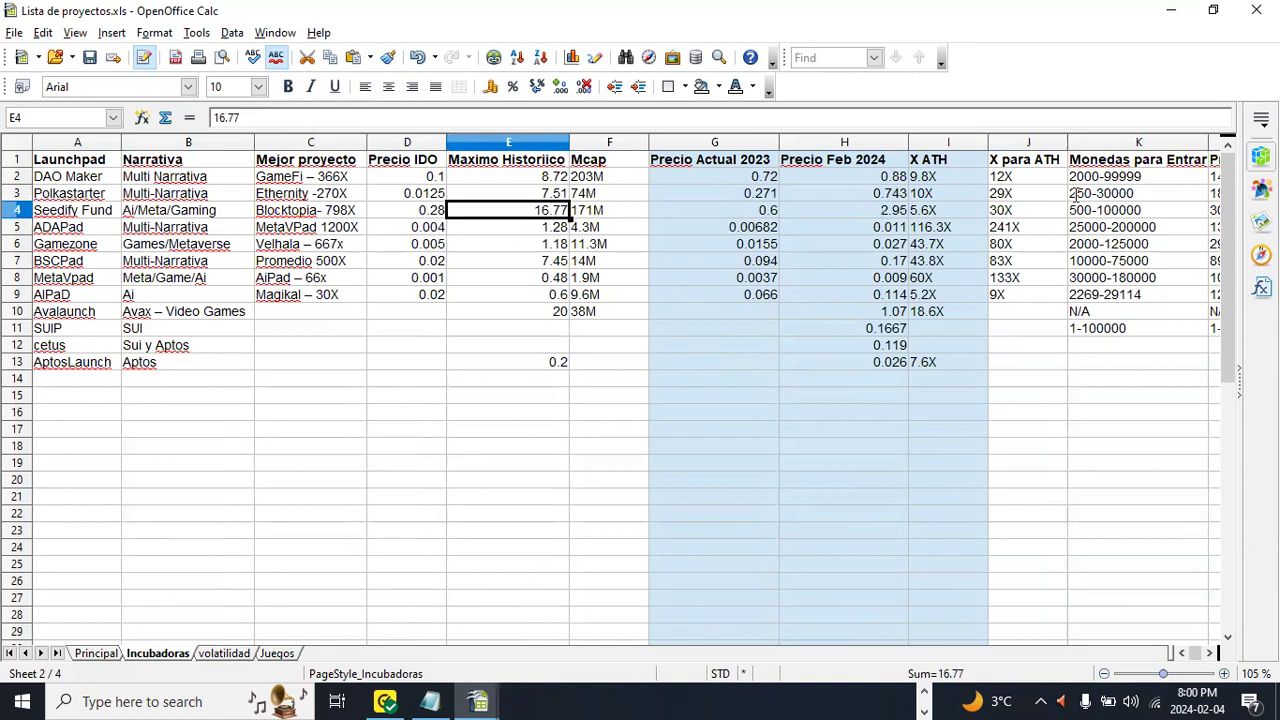
# Step: Review Seedify Fund's Monedas para Entrar range and its Precio el dia de hoy
pyautogui.press('Right')
pyautogui.press('Right')
pyautogui.press('Right')
pyautogui.press('Right')
pyautogui.press('Right')
pyautogui.press('Right')
pyautogui.press('Right')
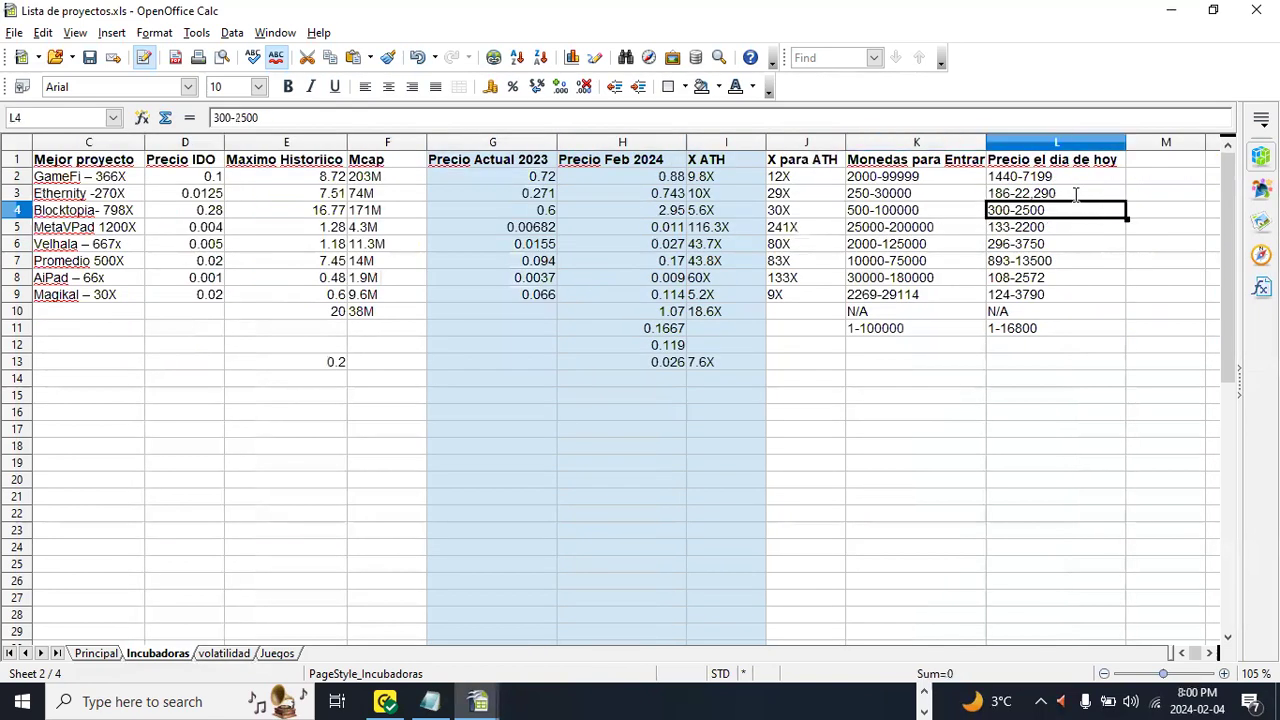
pyautogui.press('Left')
pyautogui.press('Right')
# Step: Review the Seedify Fund row from its Mcap through to today's entry cost, returning to X ATH
pyautogui.click(405, 216)
pyautogui.press('Right')
pyautogui.press('Right')
pyautogui.press('Right')
pyautogui.press('Right')
pyautogui.press('Right')
pyautogui.press('Right')
pyautogui.press('Left')
pyautogui.press('Left')
pyautogui.press('Left')
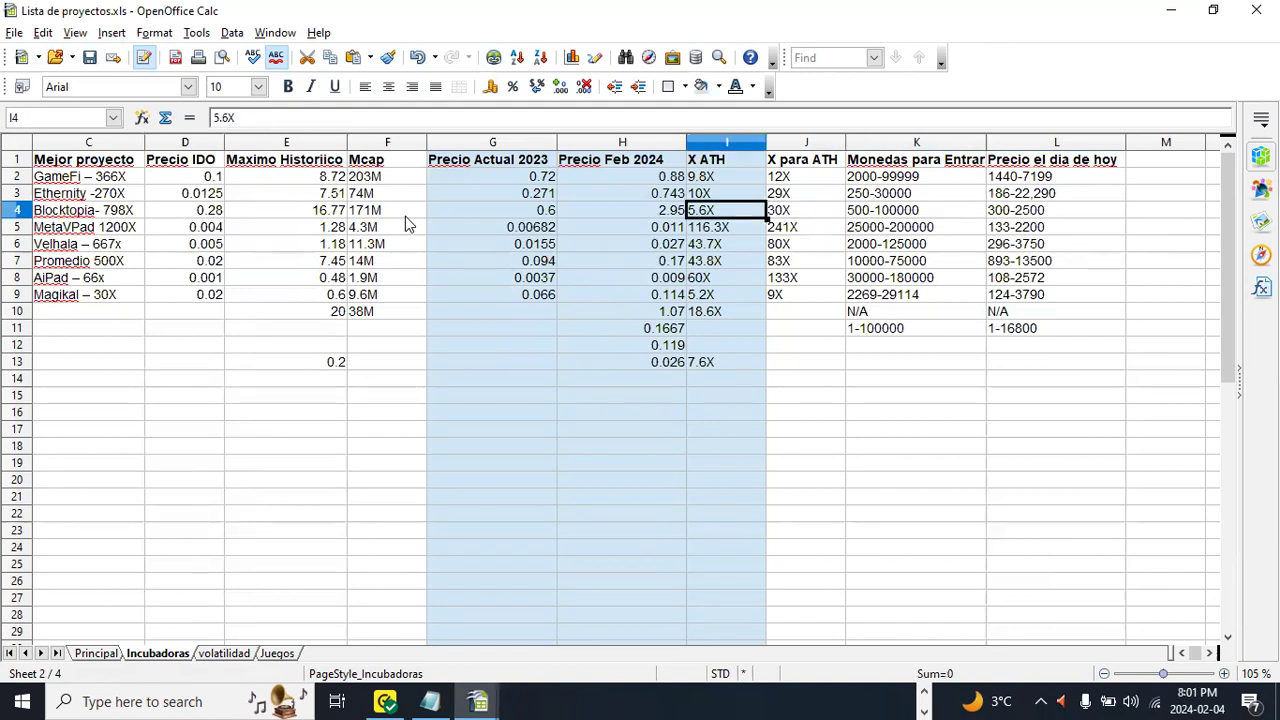
# Step: Compare Seedify Fund's X ATH and X para ATH multiples with its Precio el dia de hoy
pyautogui.press('Right')
pyautogui.press('Right')
pyautogui.press('Right')
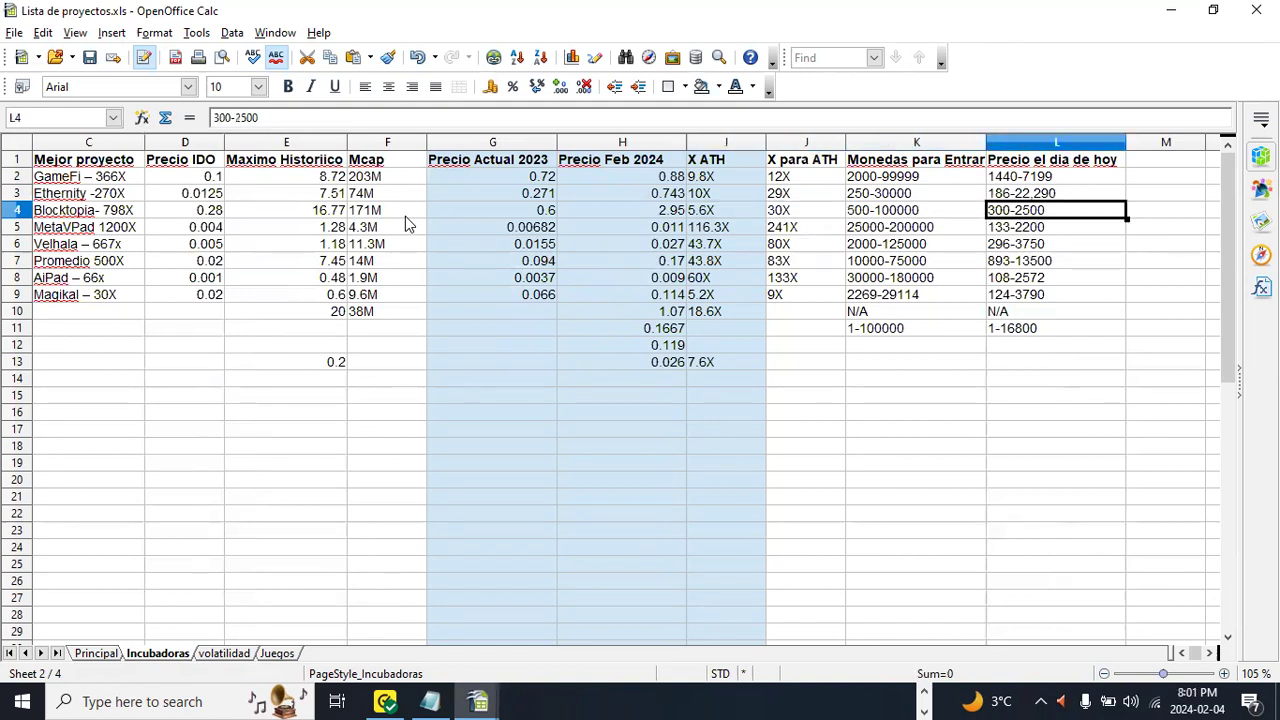
pyautogui.press('Left')
pyautogui.press('Left')
pyautogui.press('Left')
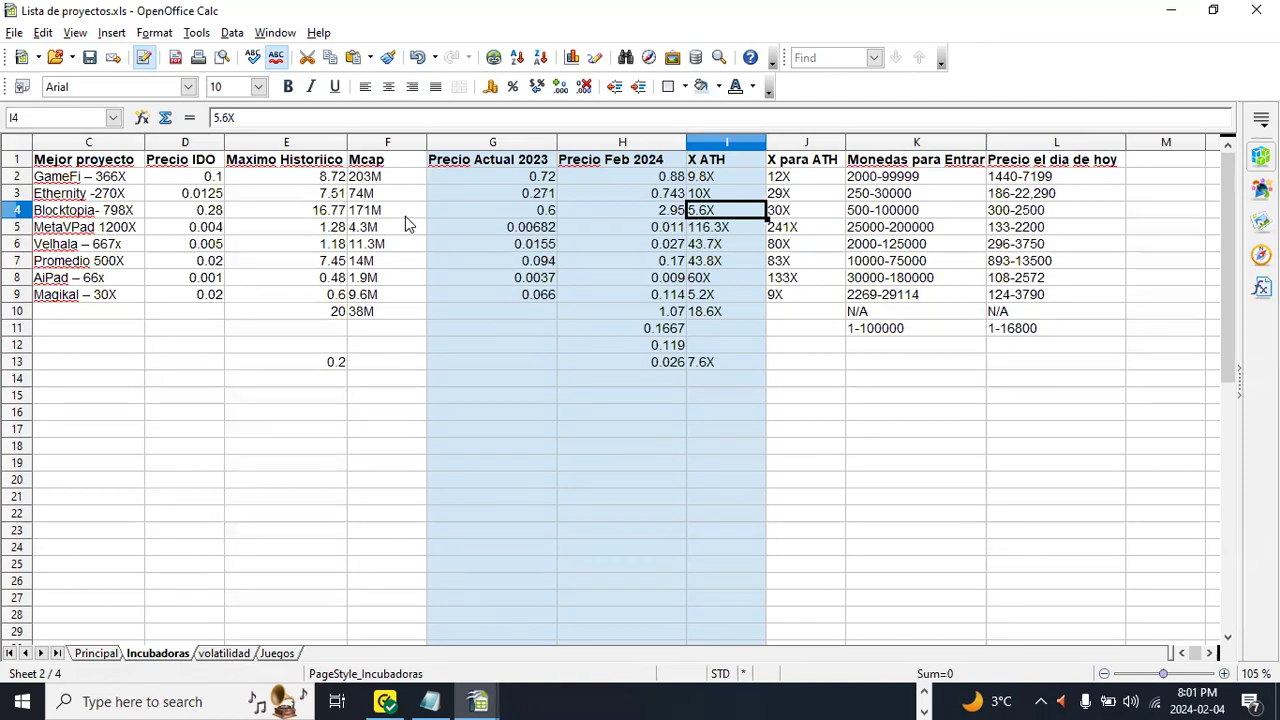
pyautogui.press('Right')
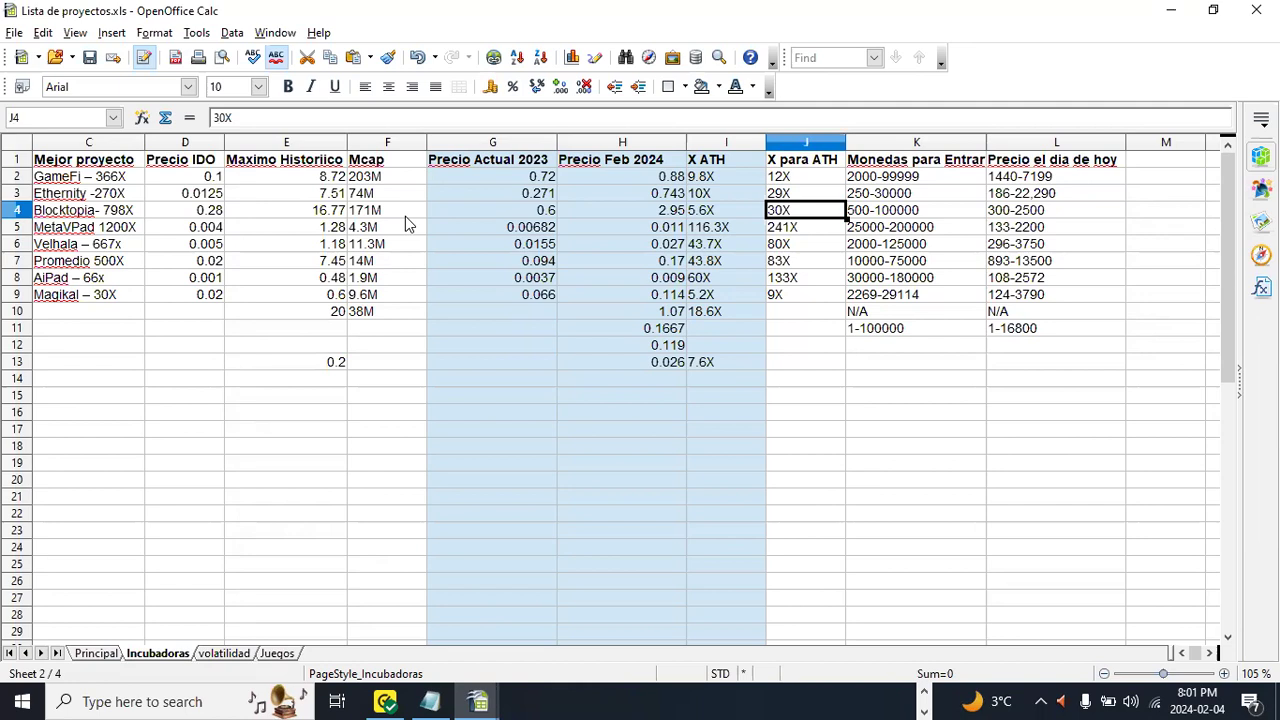
pyautogui.press('Left')
pyautogui.press('Right')
pyautogui.press('Right')
pyautogui.press('Right')
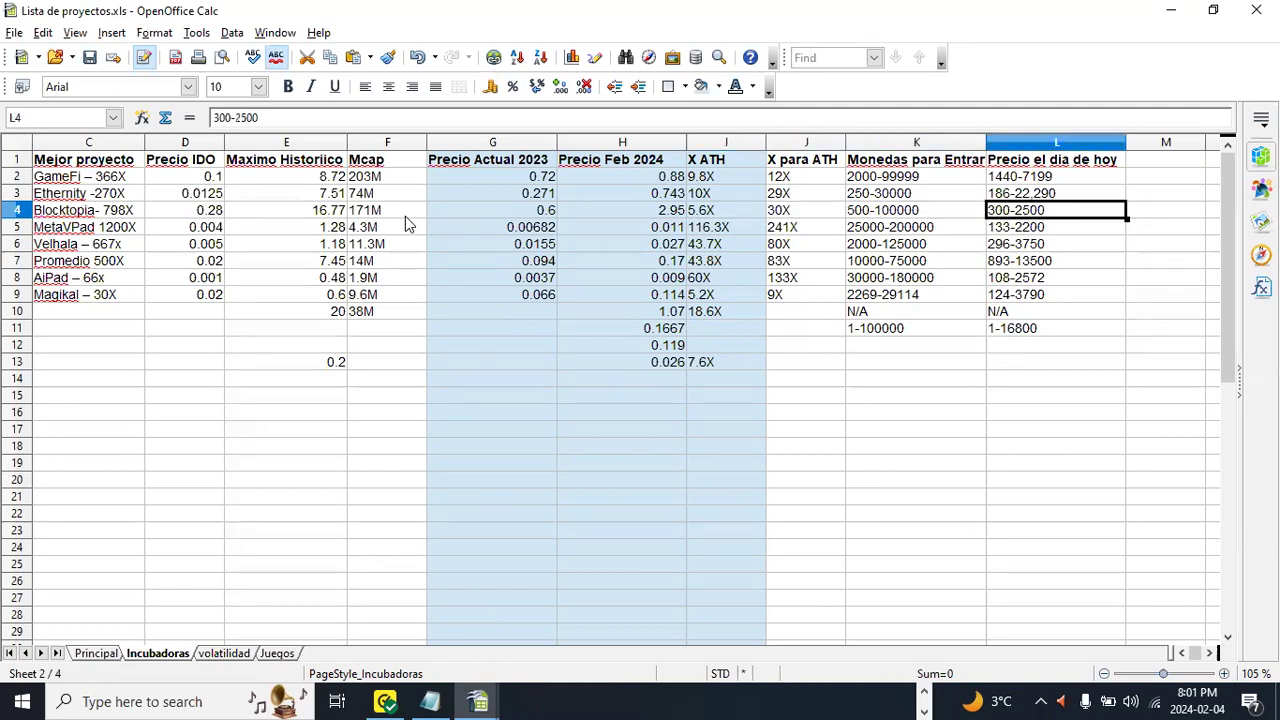
# Step: Check Seedify Fund's Precio Actual 2023 once more against its X ATH and X para ATH multiples
pyautogui.press('Down')
pyautogui.press('Up')
pyautogui.press('Left')
pyautogui.press('Left')
pyautogui.press('Left')
pyautogui.press('Left')
pyautogui.press('Left')
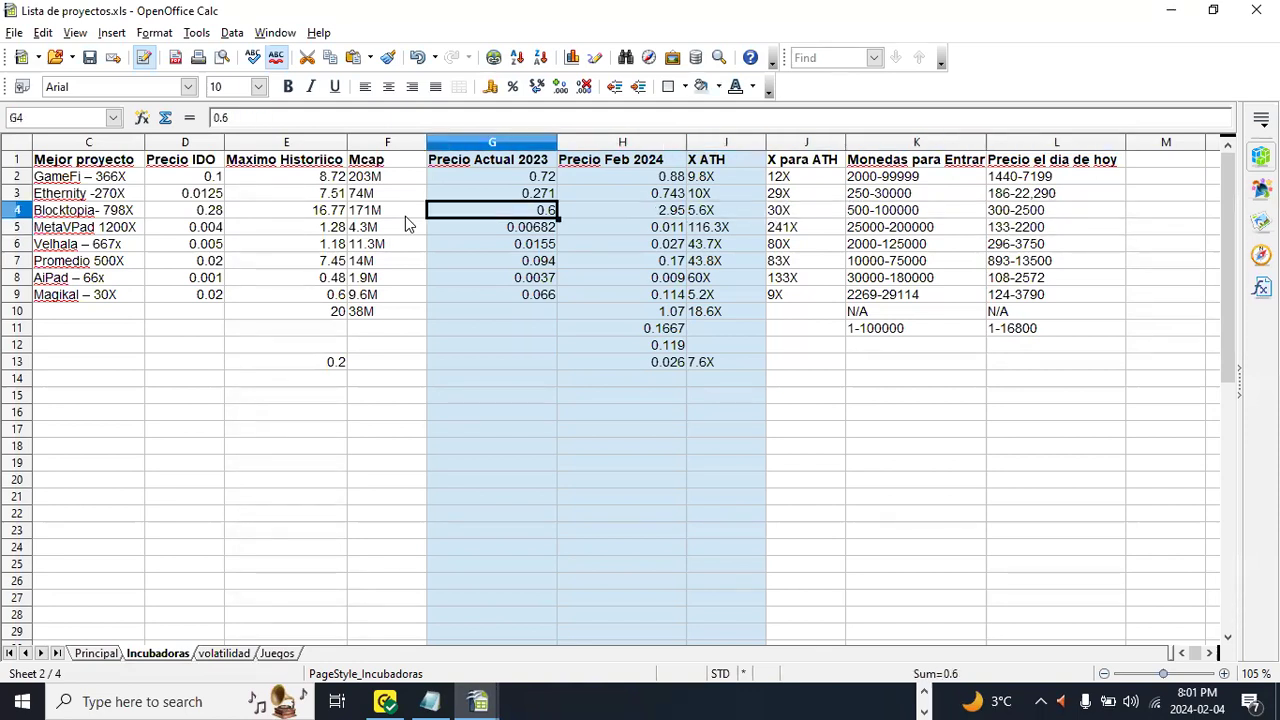
pyautogui.press('Right')
pyautogui.press('Right')
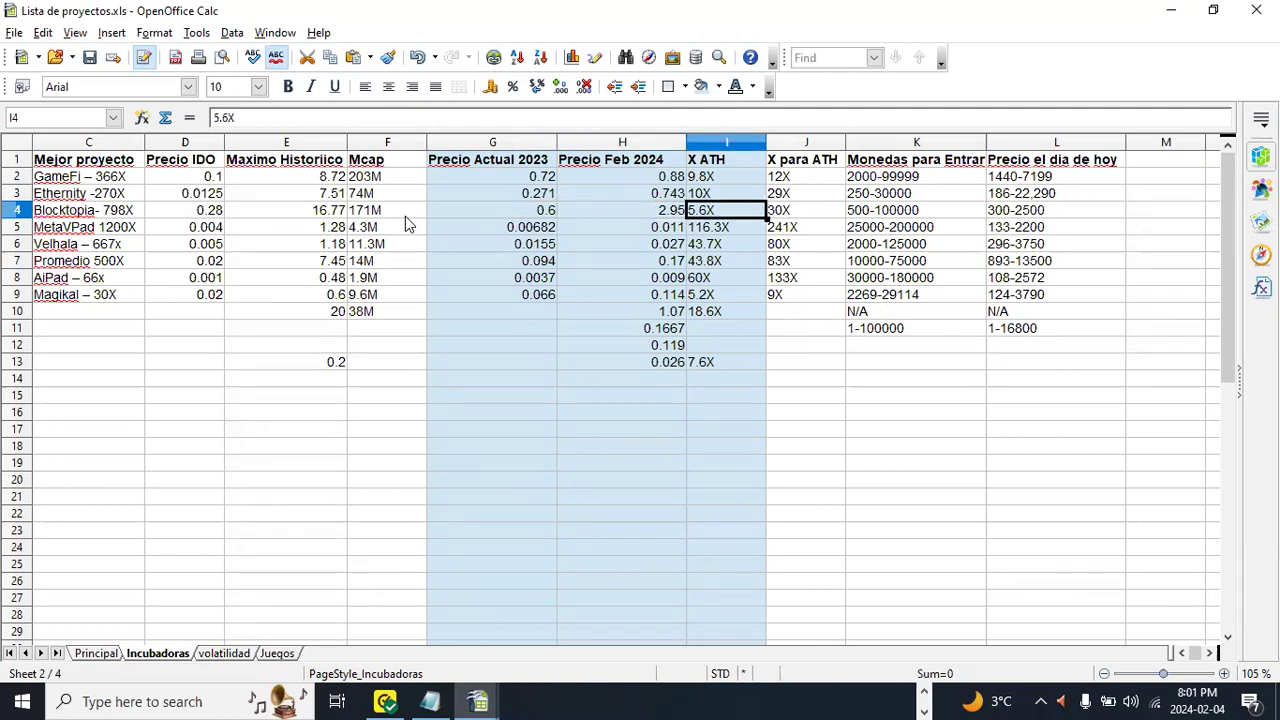
pyautogui.press('Right')
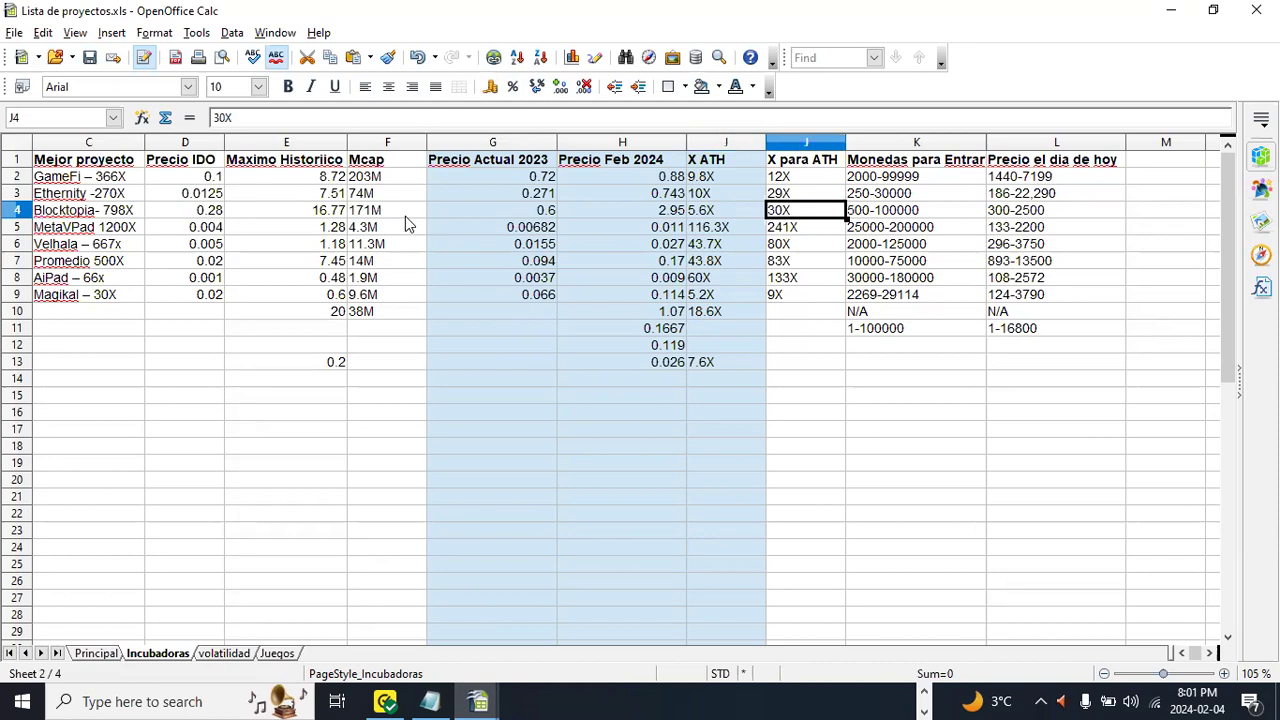
# Step: Move to the ADAPad row and go back to its launchpad name in the first column
pyautogui.press('Down')
pyautogui.press('Left')
pyautogui.press('Left')
pyautogui.press('Left')
pyautogui.press('Left')
pyautogui.press('Left')
pyautogui.press('Left')
pyautogui.press('Left')
pyautogui.press('Left')
pyautogui.press('Left')
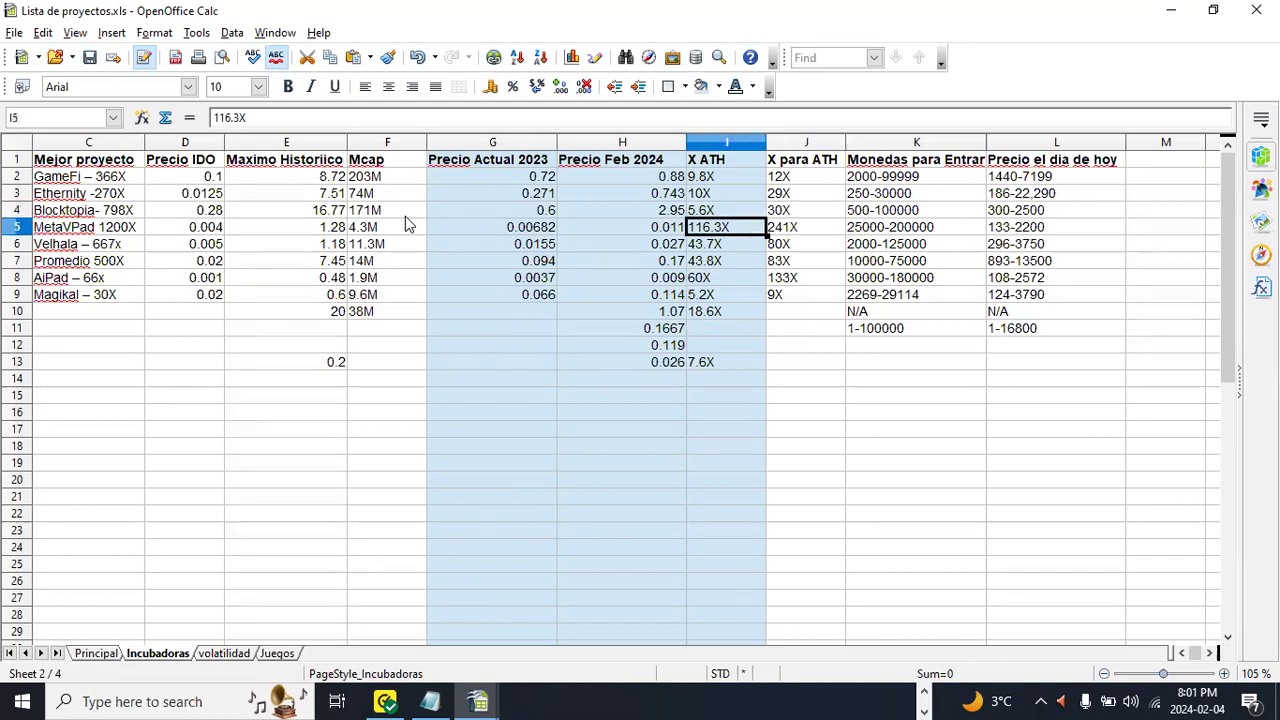
pyautogui.press('Right')
pyautogui.press('Left')
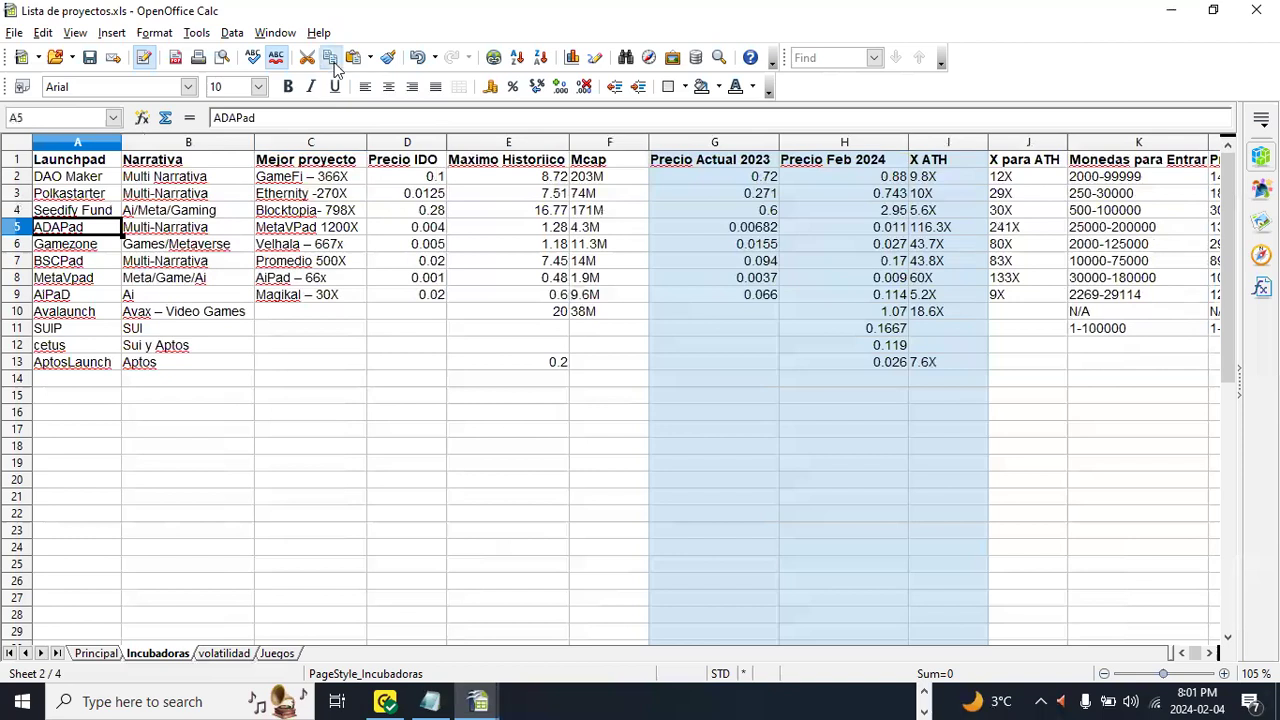
# Step: Switch to CoinGecko in the Opera browser, search for "adapa" and open the ADAPad coin page
pyautogui.hotkey('alt', 'Tab')
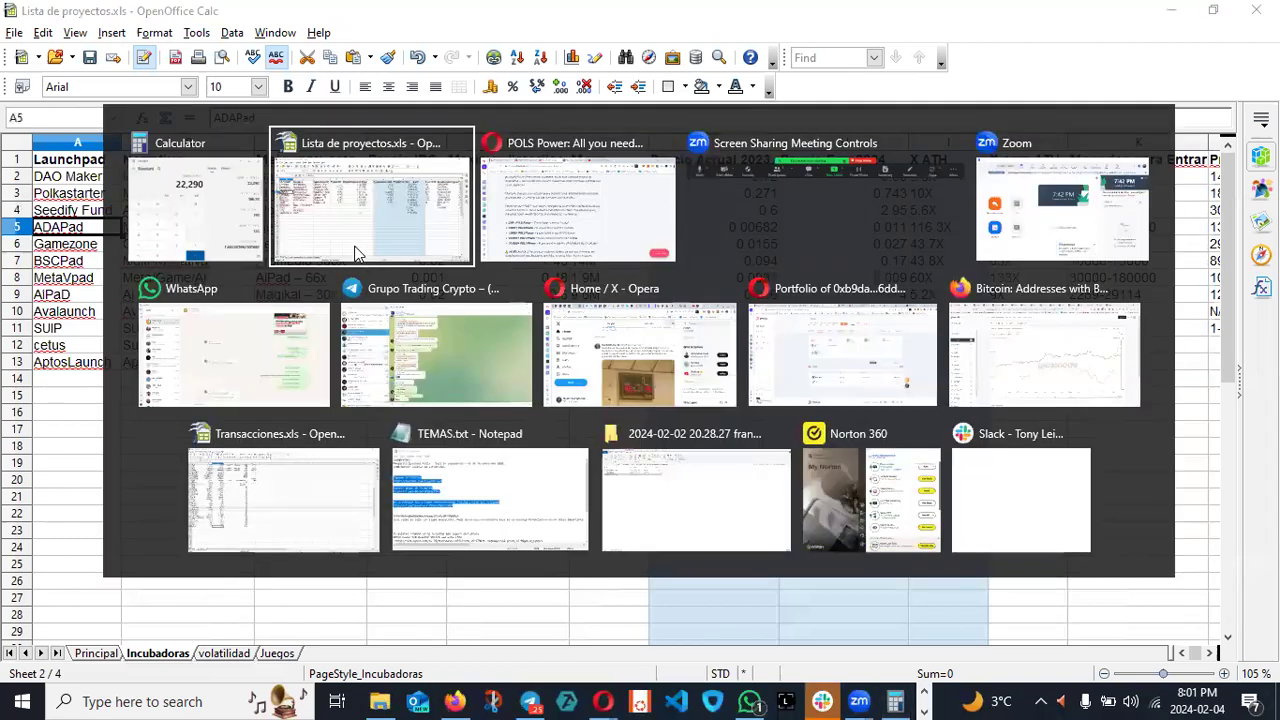
pyautogui.press('Tab')
pyautogui.click(125, 16)
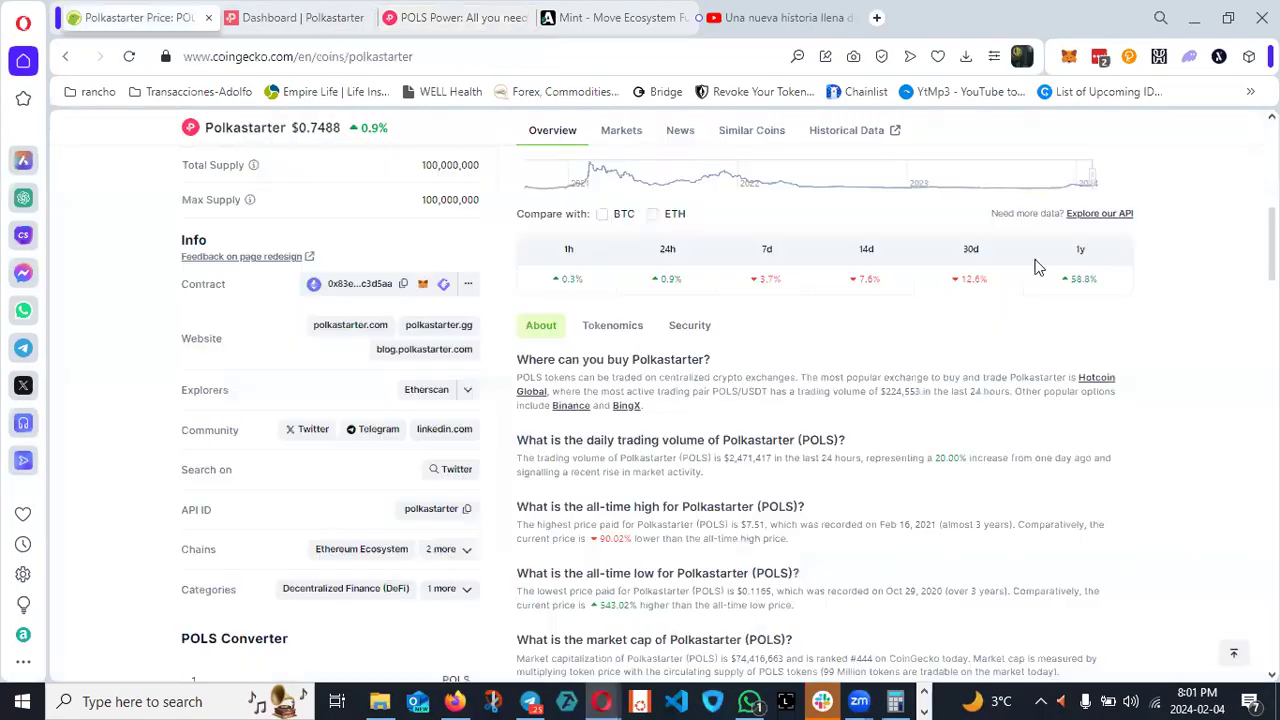
pyautogui.scroll(5, 1117, 140)
pyautogui.click(1040, 203)
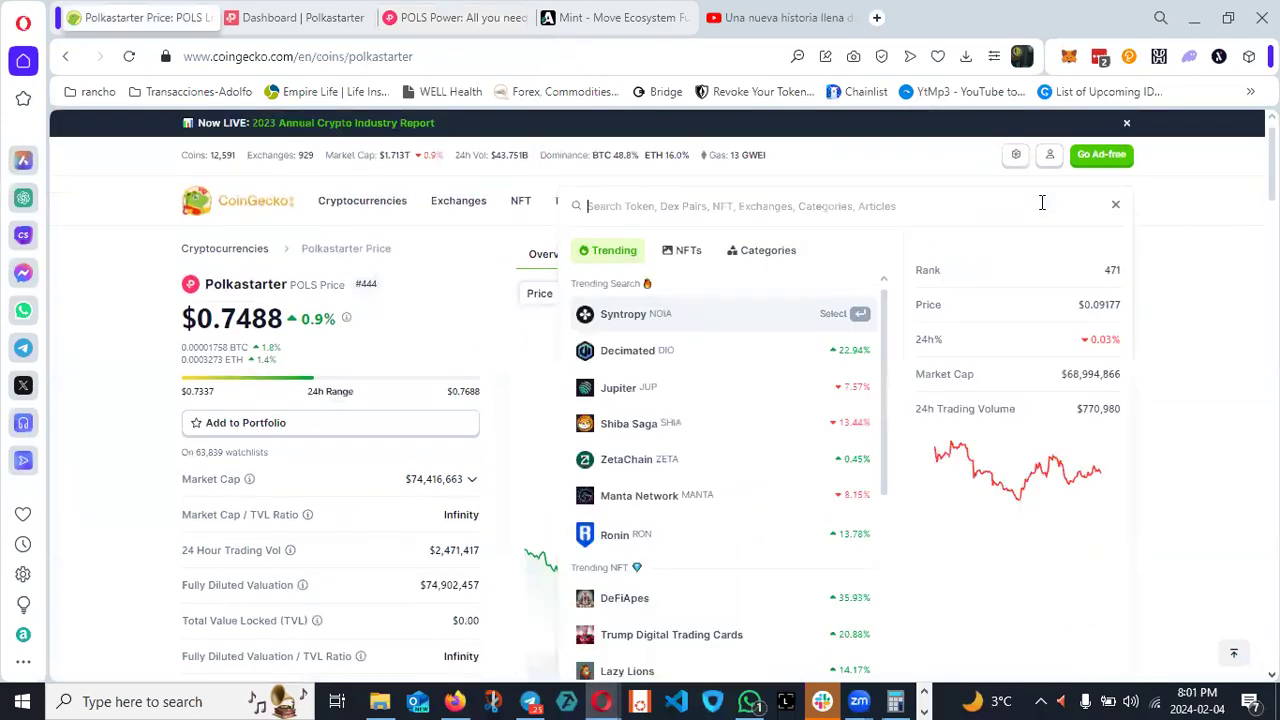
pyautogui.write('adapa')
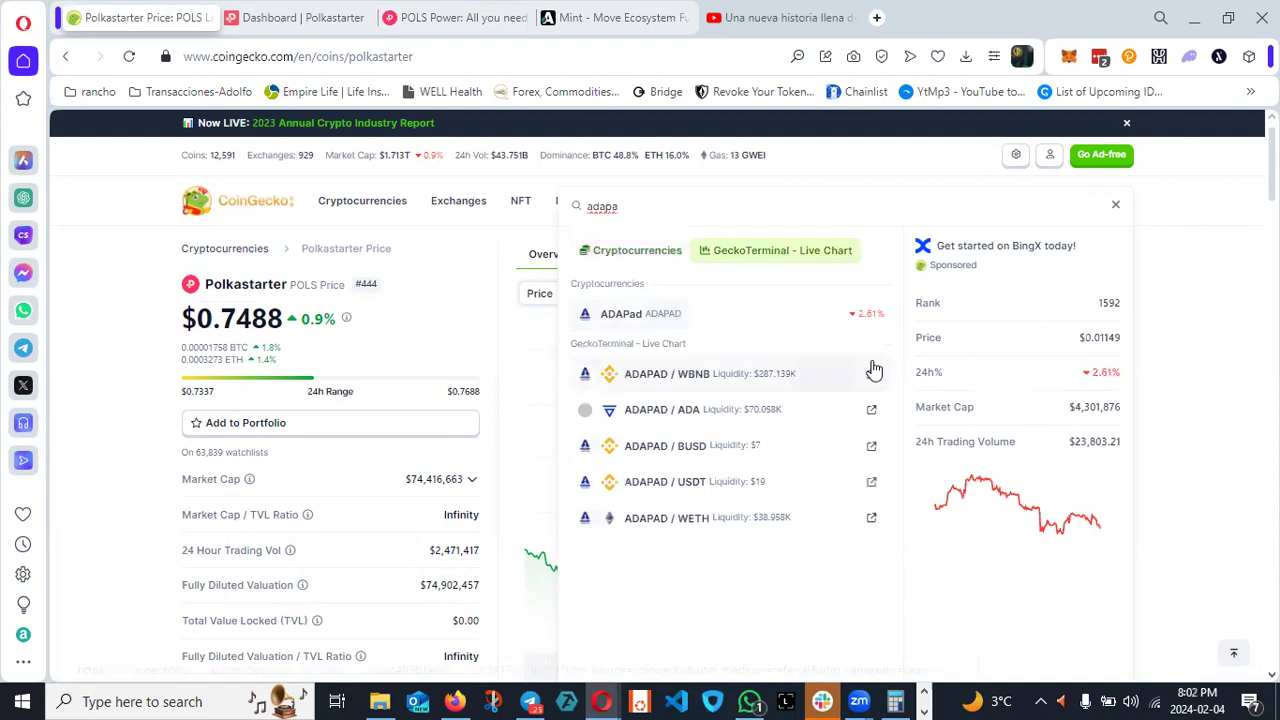
pyautogui.click(728, 314)
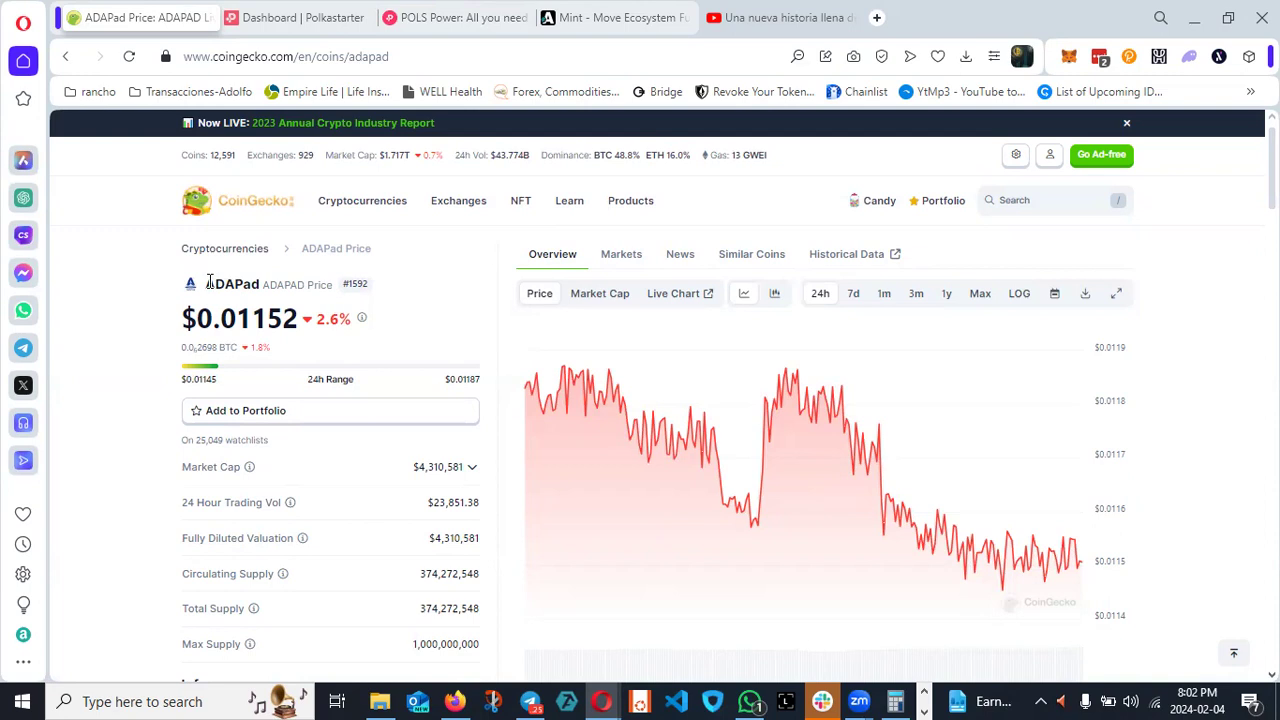
# Step: Examine ADAPad's name, price and market data, and expand its contract list to see the supported networks
pyautogui.moveTo(203, 287); pyautogui.dragTo(301, 283)
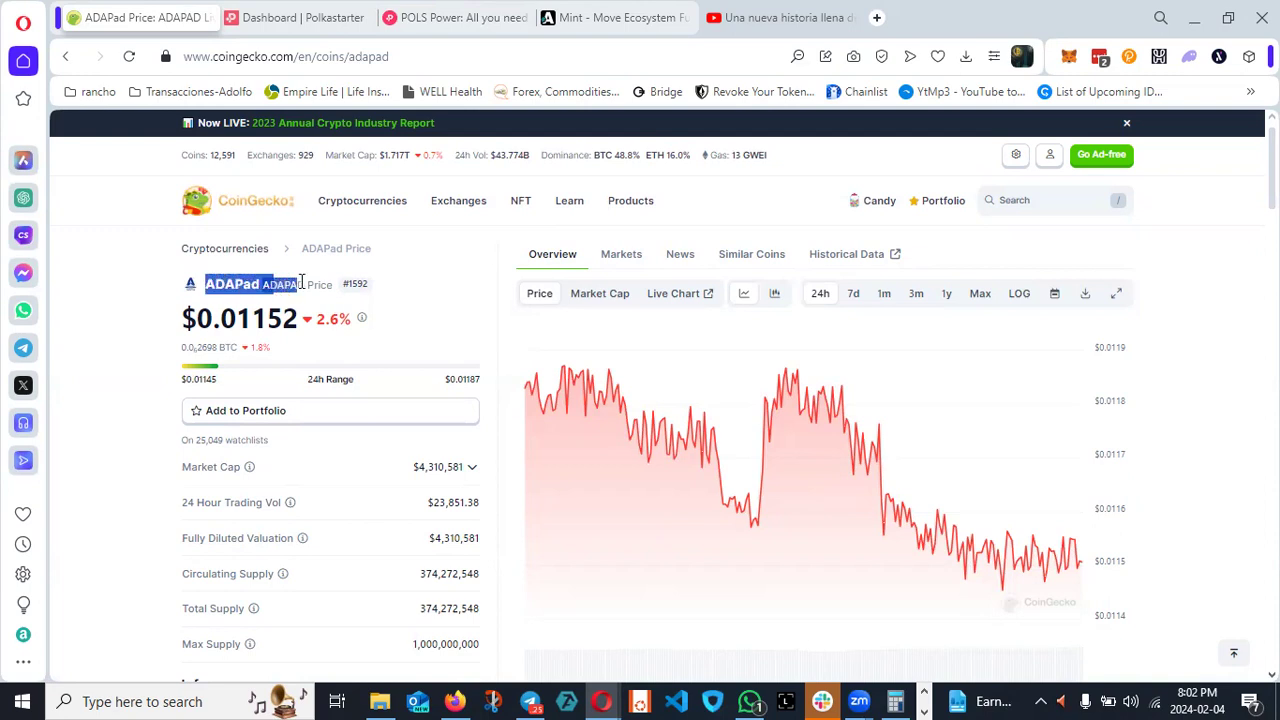
pyautogui.click(138, 329)
pyautogui.scroll(-3, 138, 329)
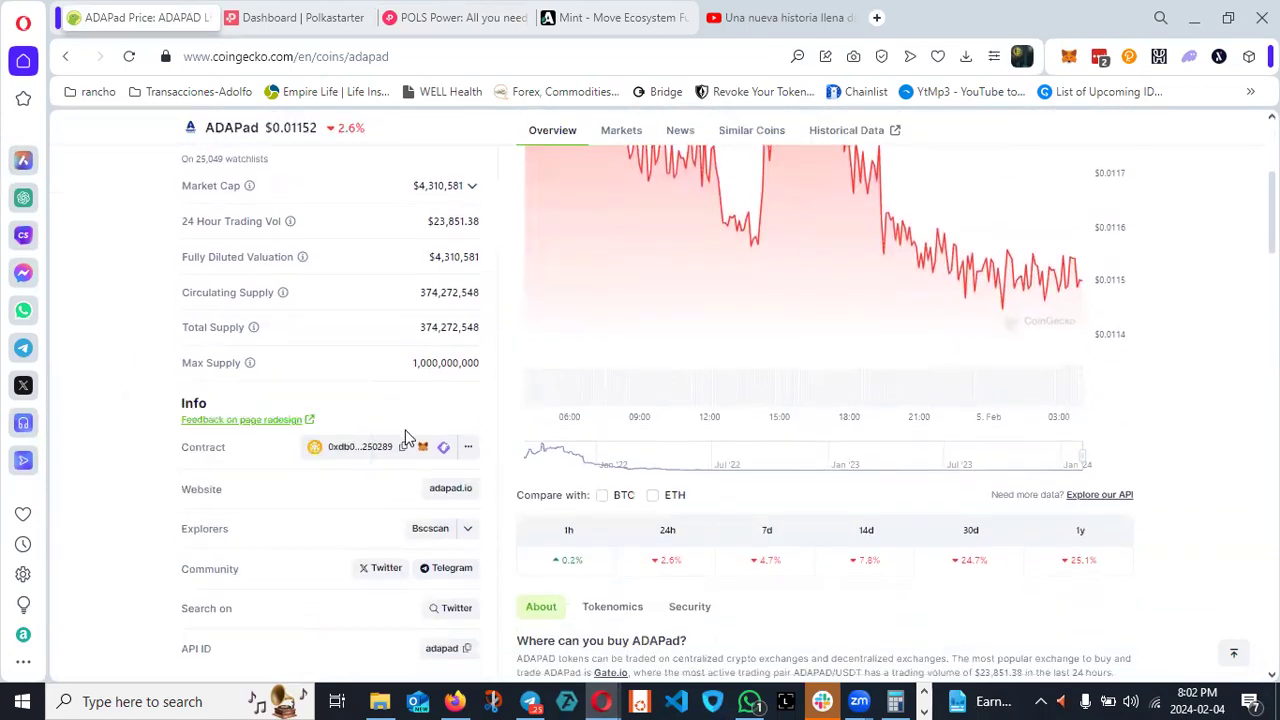
pyautogui.click(469, 449)
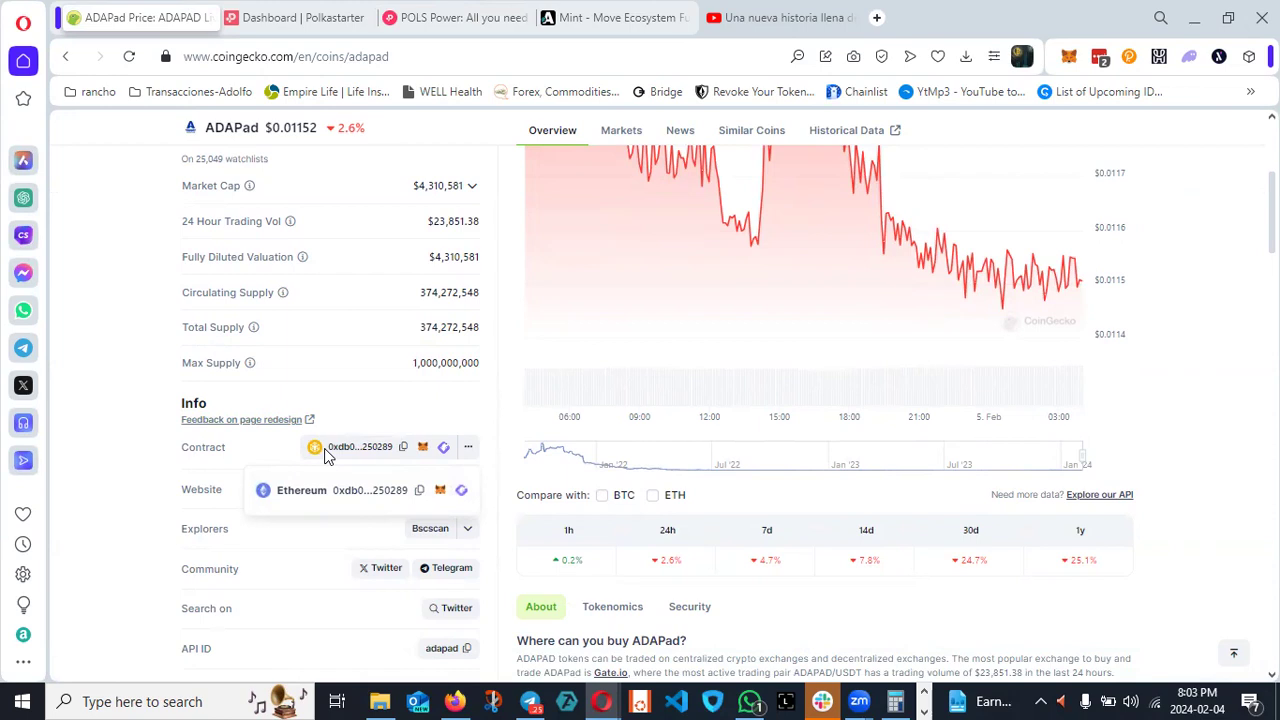
pyautogui.scroll(3, 286, 423)
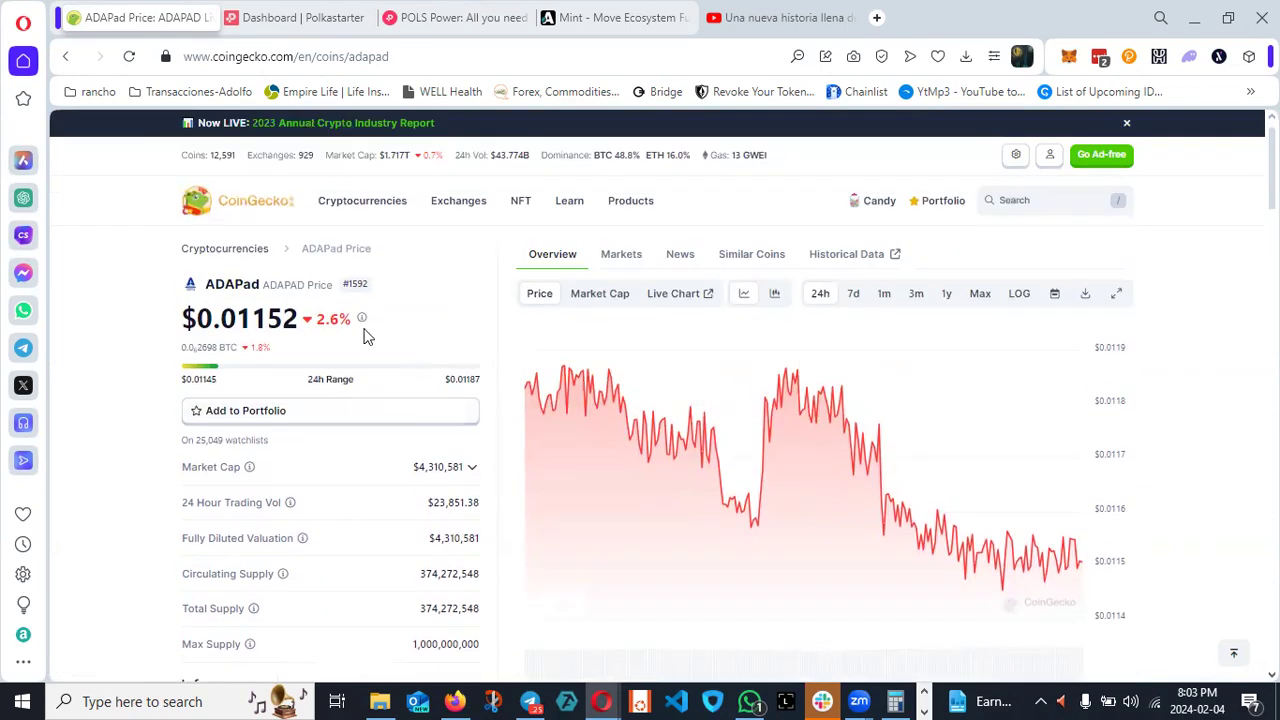
pyautogui.scroll(-3, 414, 414)
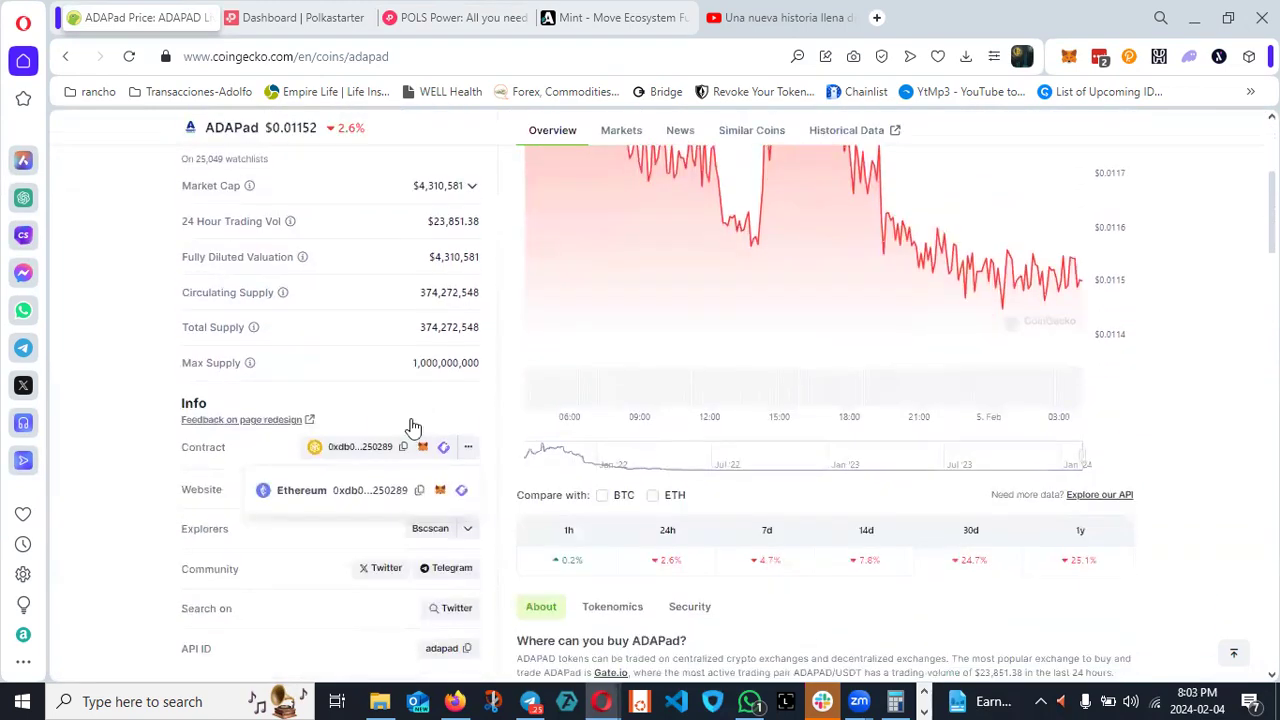
# Step: Open ADAPad's Twitter profile and its adapad.io website in new tabs from the coin page's info list, and show the Twitter profile
pyautogui.scroll(-1, 414, 428)
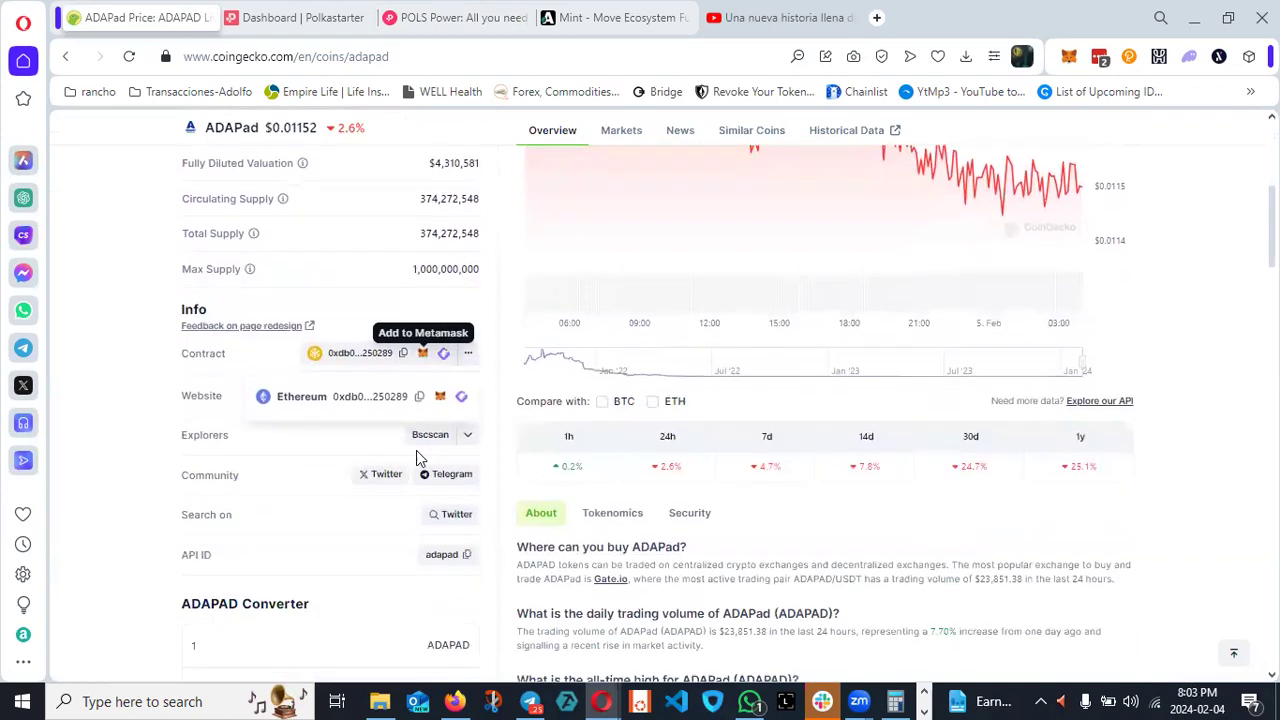
pyautogui.middleClick(366, 476)
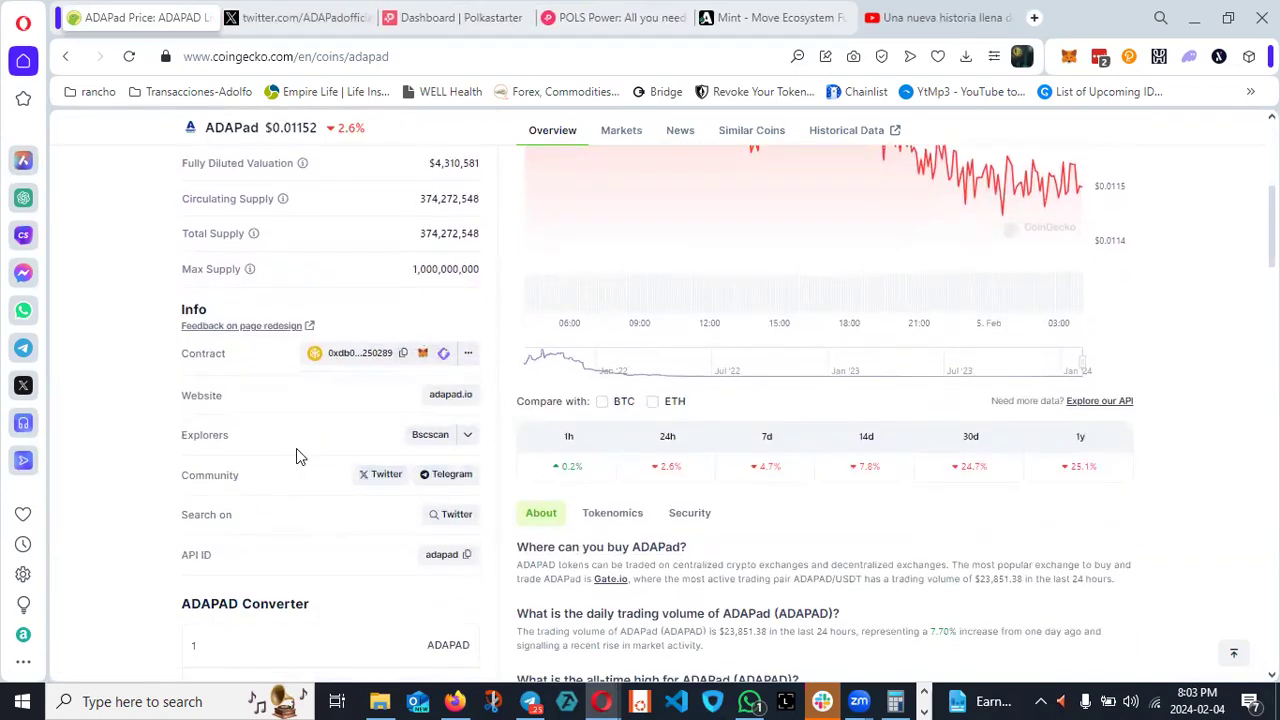
pyautogui.middleClick(447, 396)
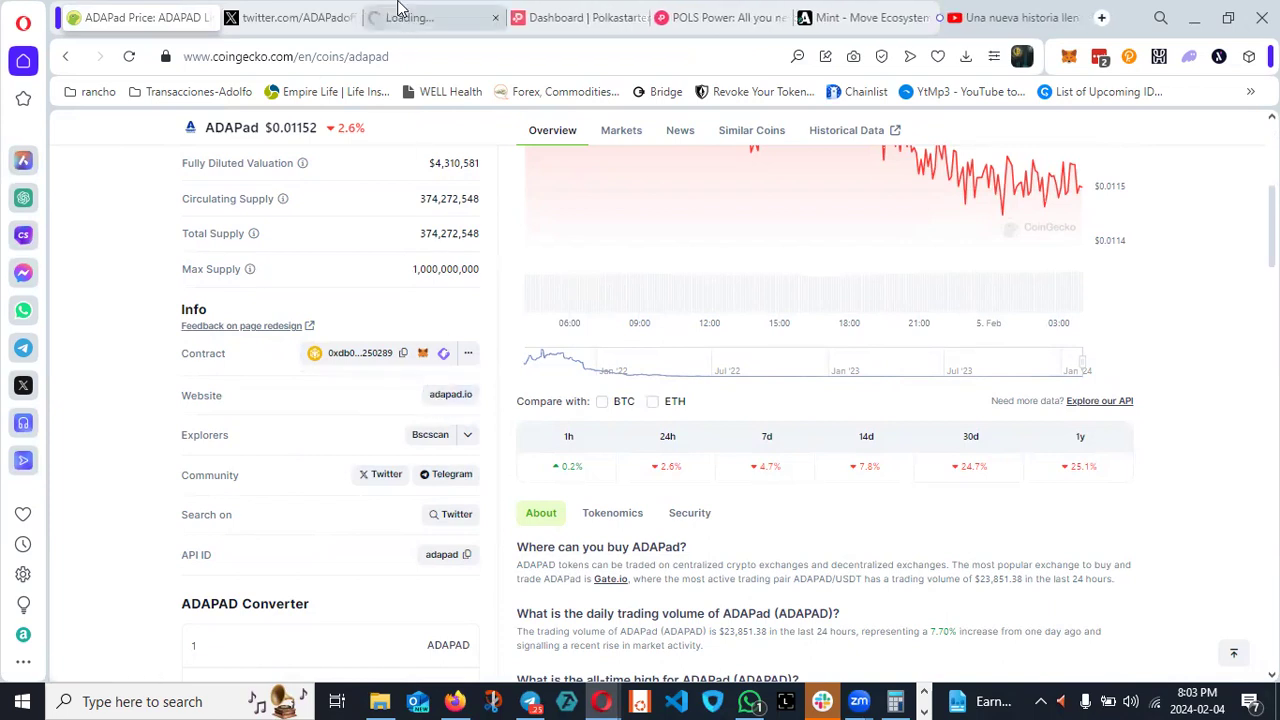
pyautogui.click(306, 10)
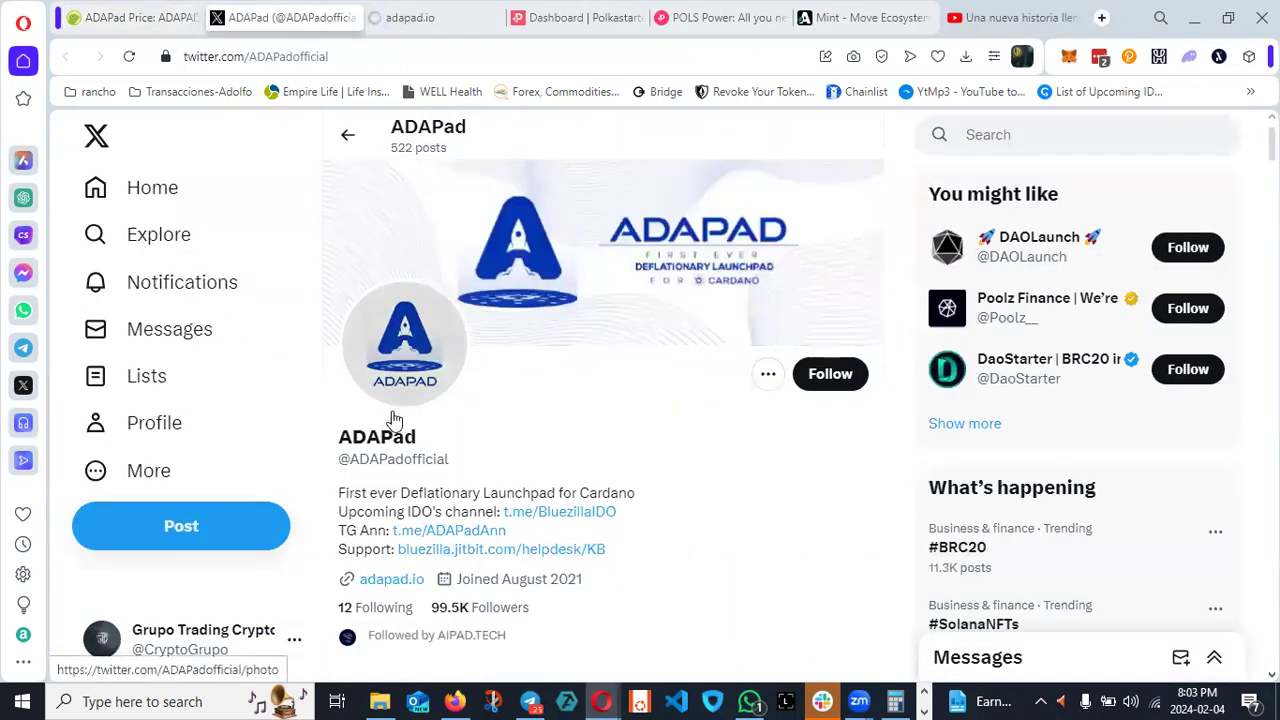
# Step: Examine ADAPad's Twitter profile description and its recent posts, including the BlueZilla reposts and their dates
pyautogui.scroll(-3, 393, 418)
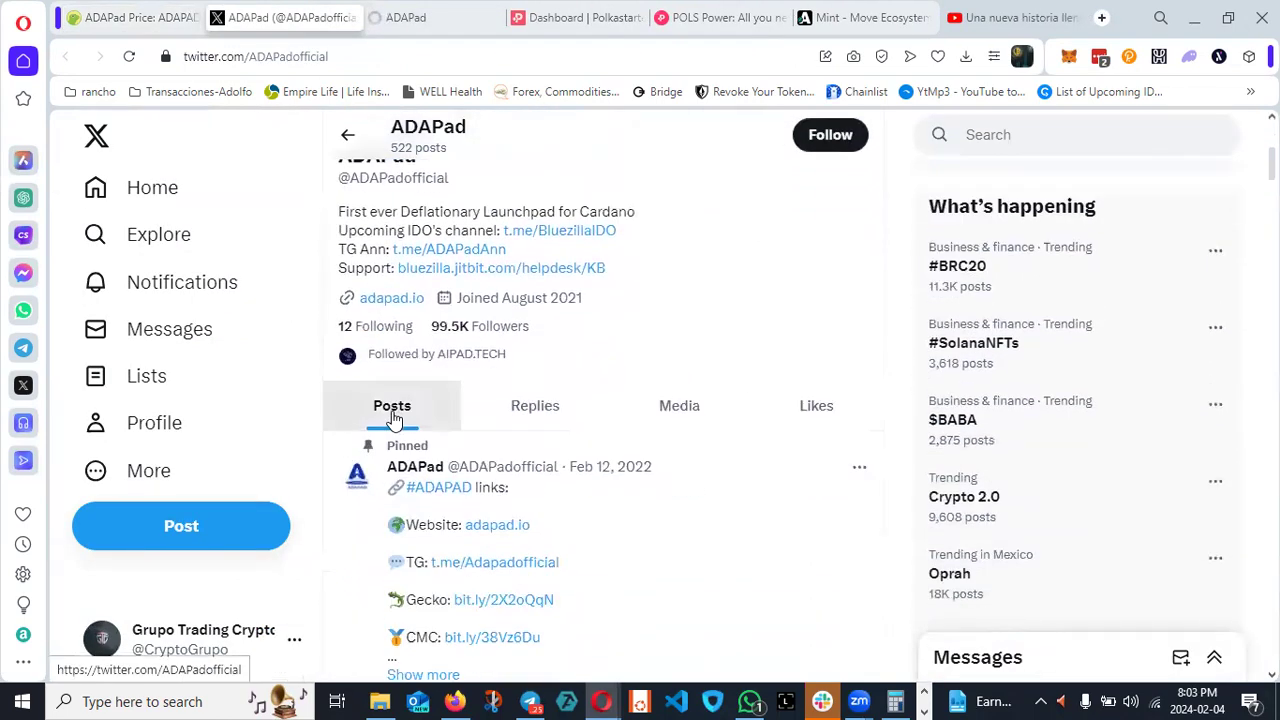
pyautogui.scroll(-4, 393, 418)
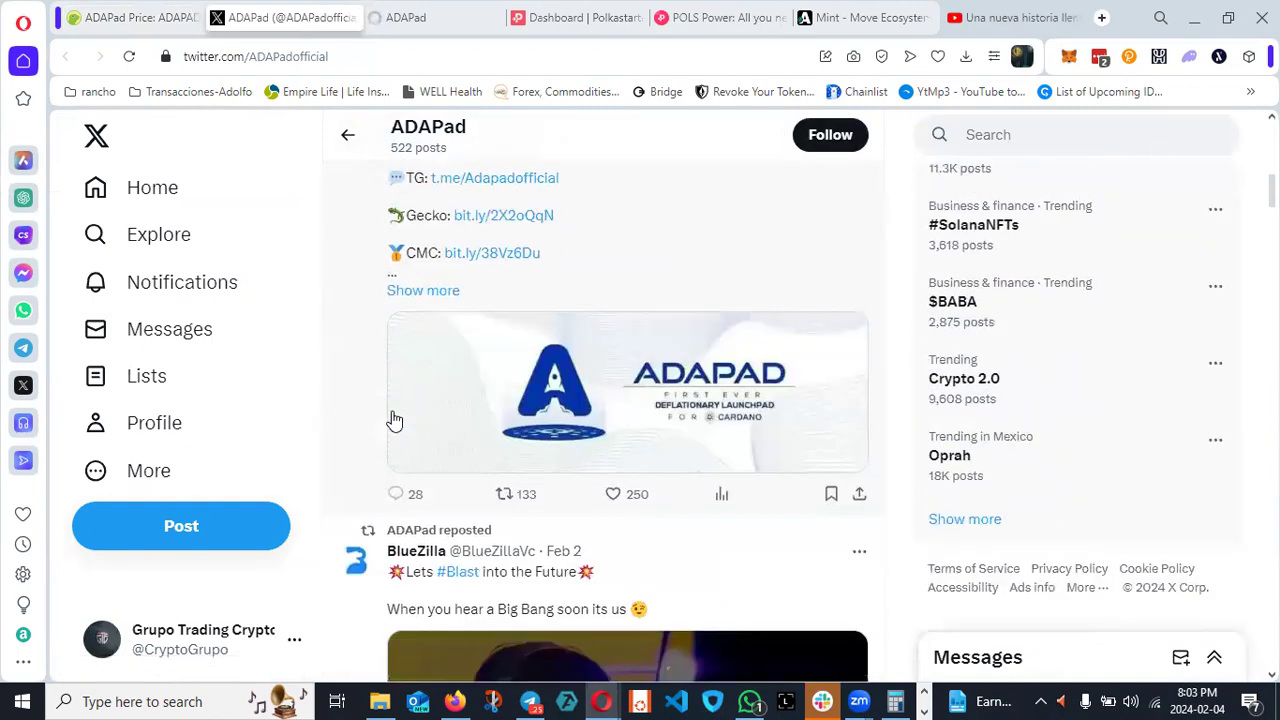
pyautogui.scroll(-2, 393, 418)
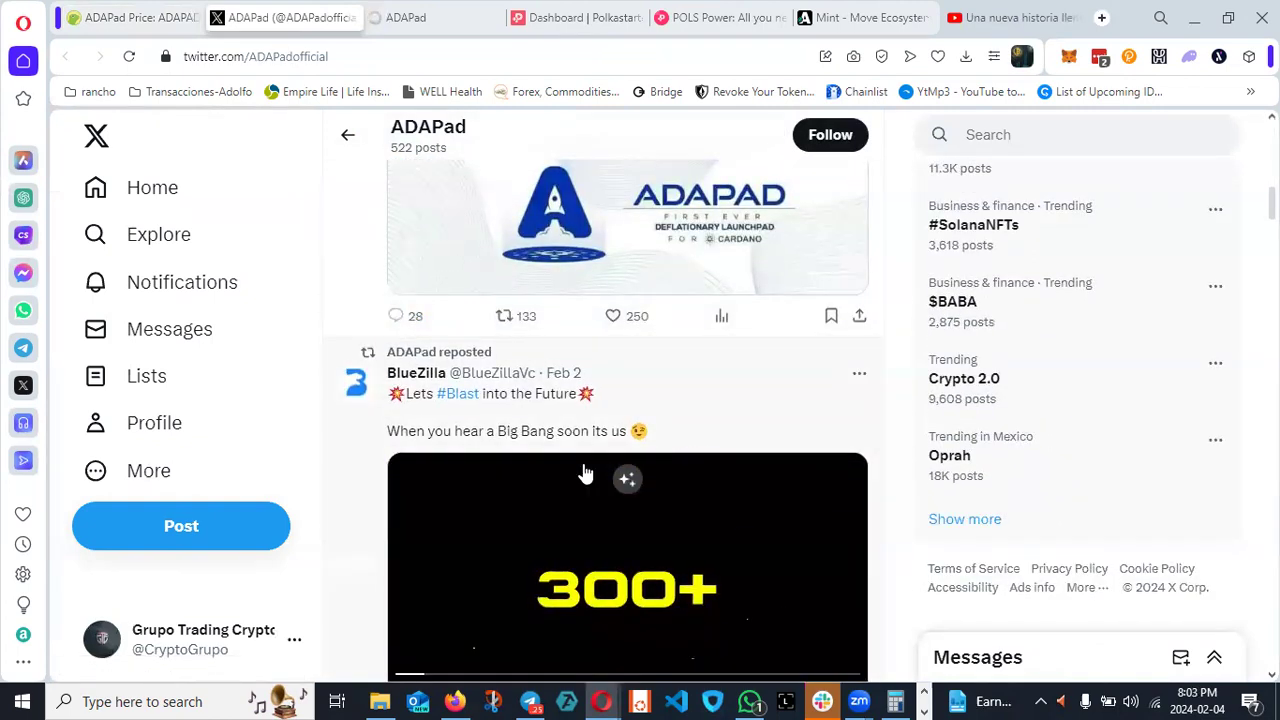
pyautogui.scroll(-1, 586, 473)
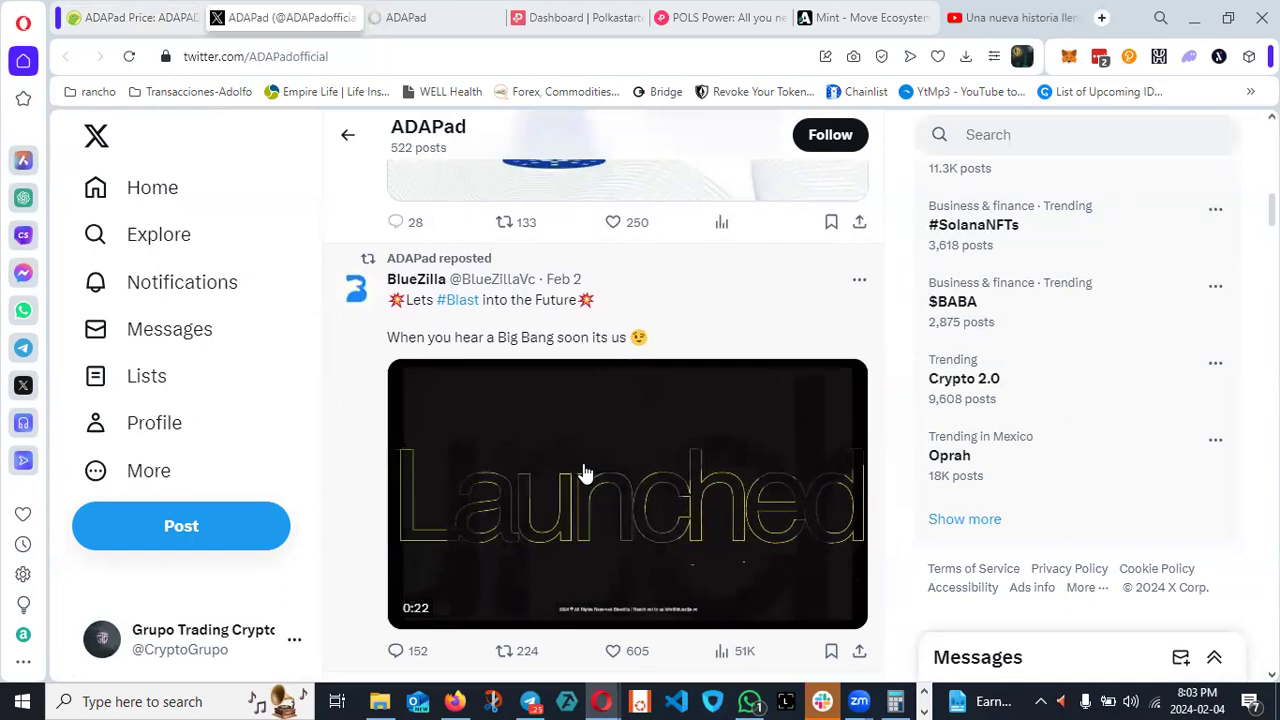
pyautogui.scroll(-1, 583, 471)
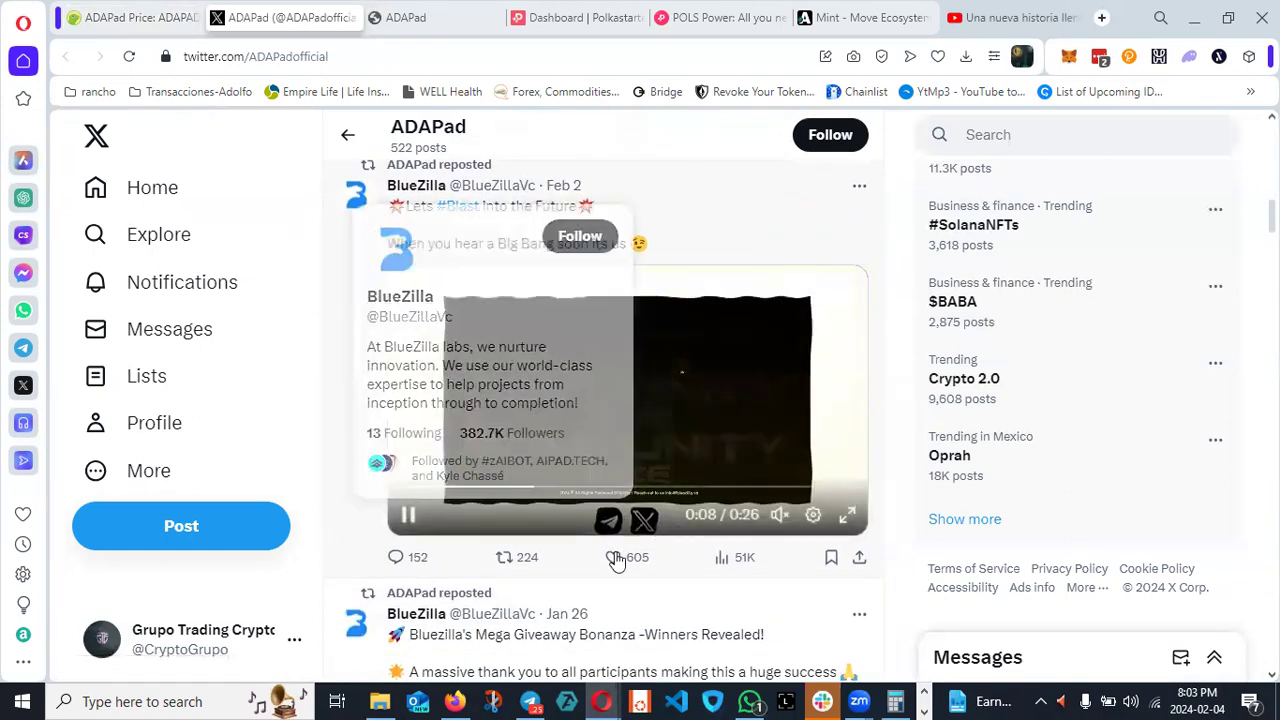
pyautogui.scroll(1, 503, 571)
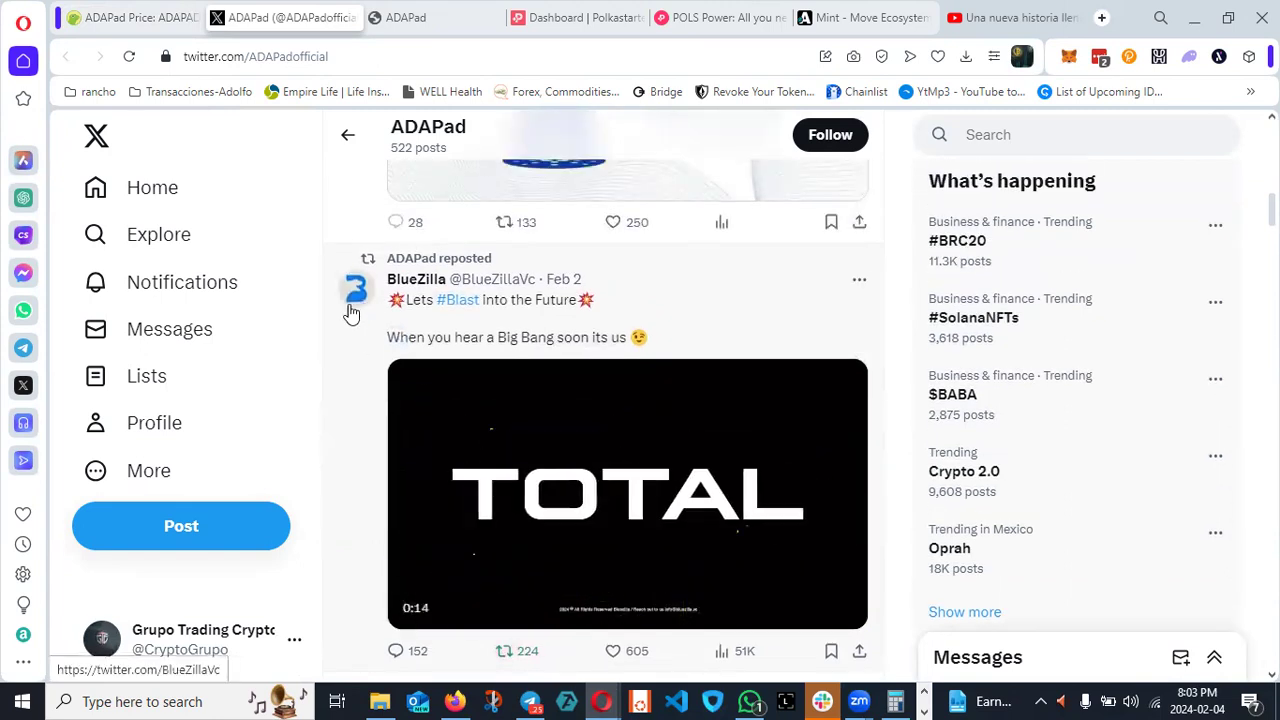
pyautogui.scroll(-3, 427, 392)
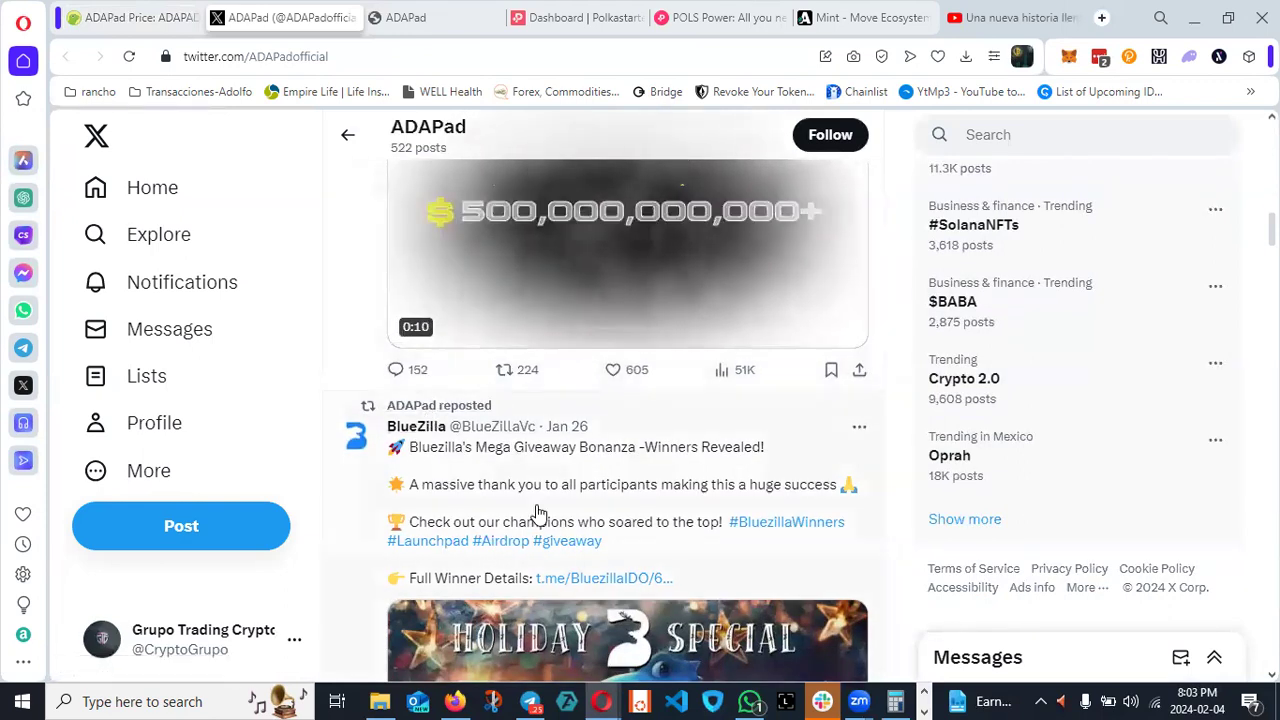
pyautogui.scroll(5, 530, 480)
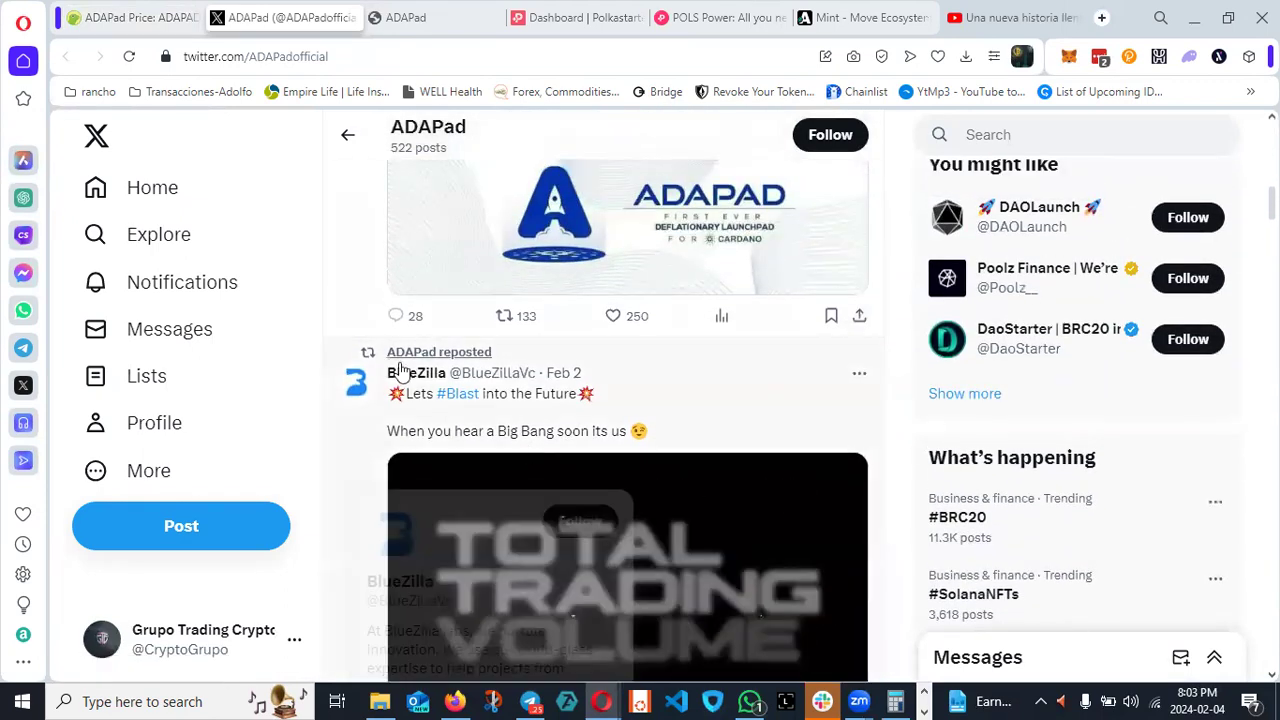
# Step: Compare ADAPad's pinned links post with the BlueZilla repost below it to judge how active the account is
pyautogui.scroll(1, 435, 374)
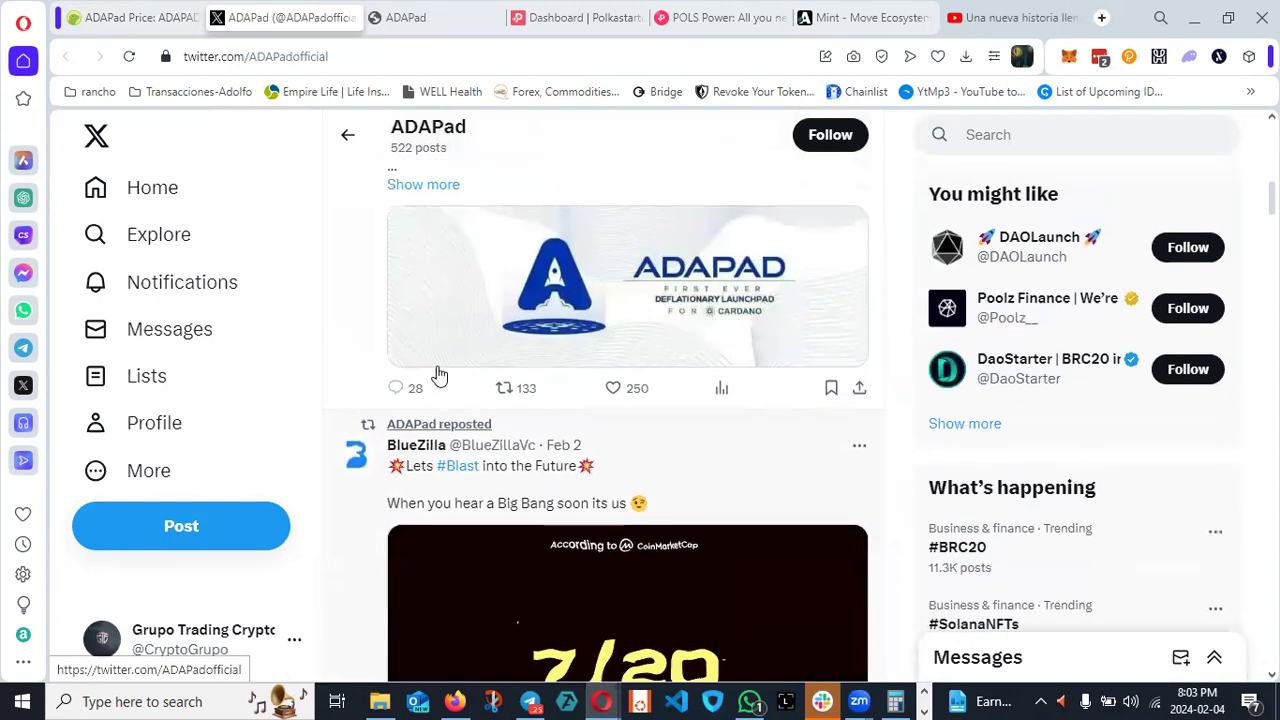
pyautogui.scroll(1, 440, 380)
pyautogui.scroll(1, 460, 430)
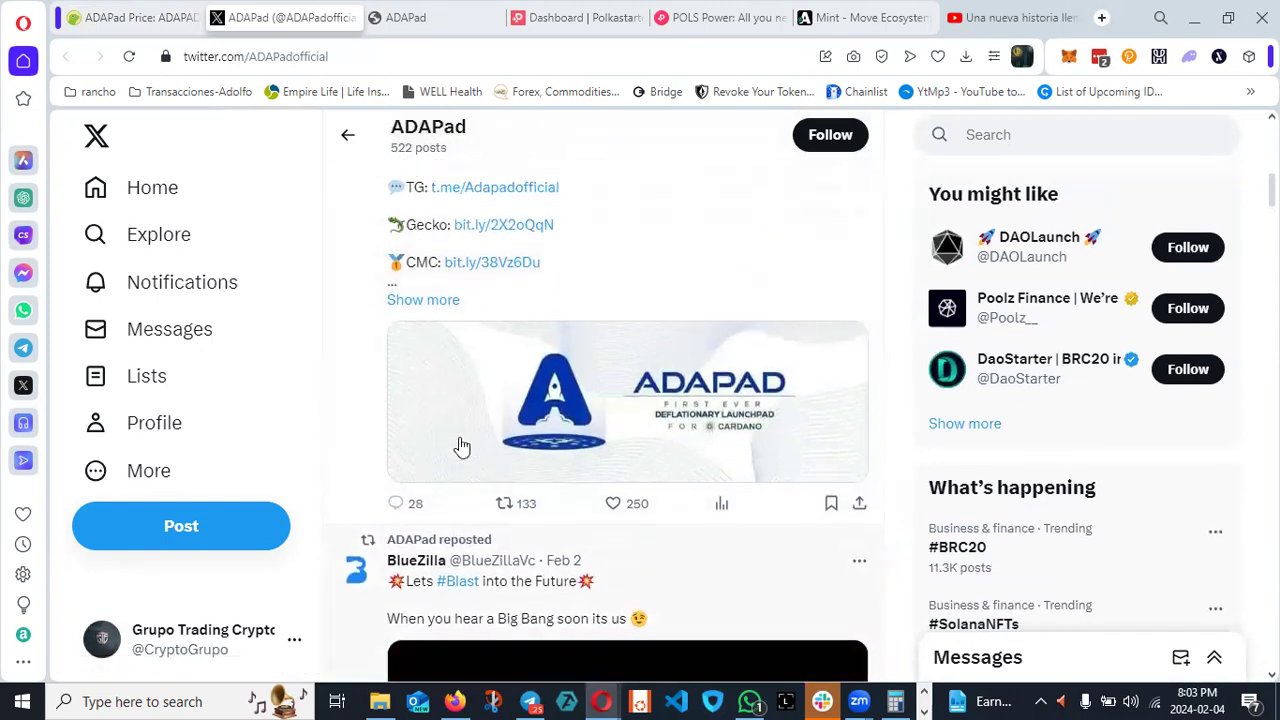
pyautogui.scroll(1, 461, 447)
pyautogui.scroll(-3, 461, 447)
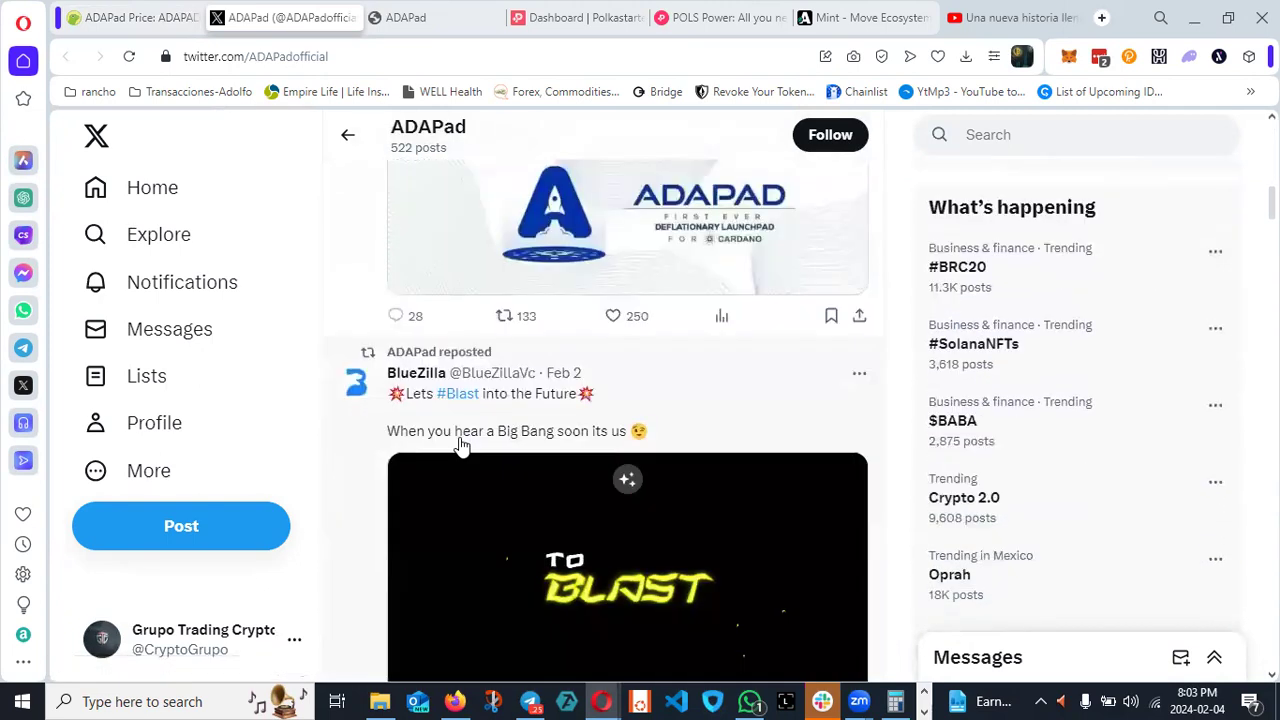
pyautogui.scroll(3, 463, 434)
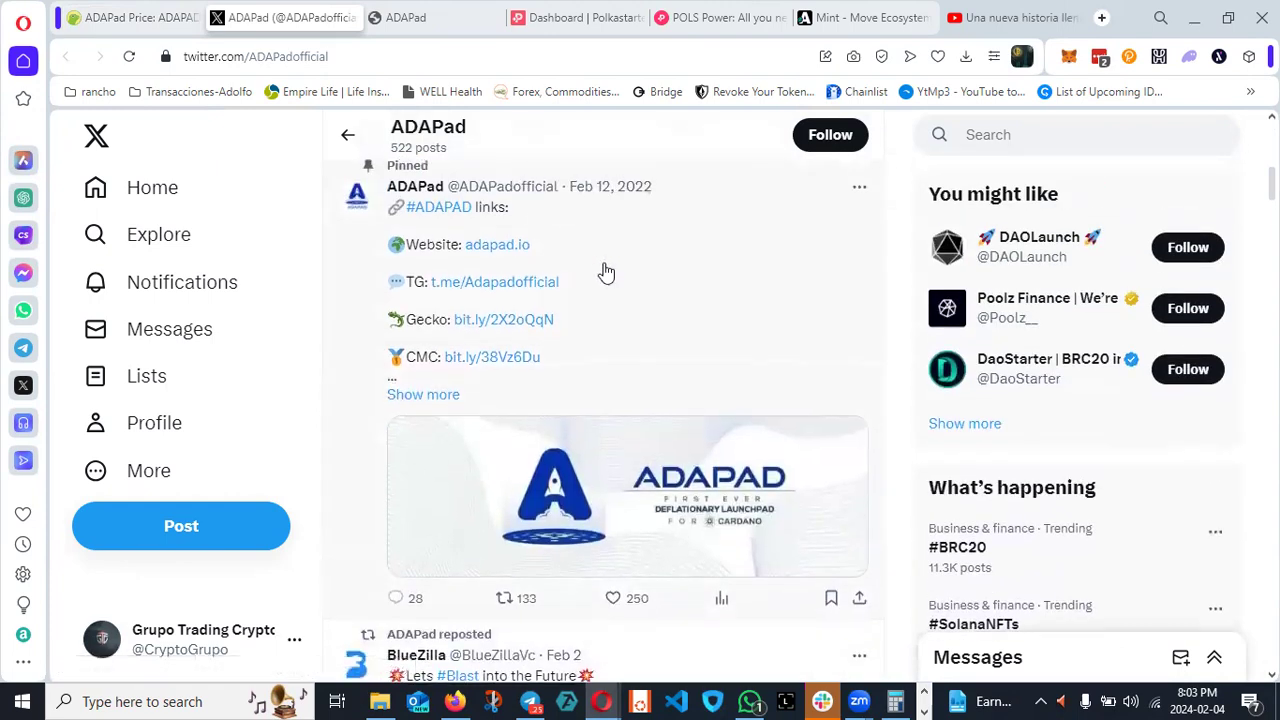
pyautogui.scroll(2, 600, 280)
pyautogui.scroll(-1, 403, 397)
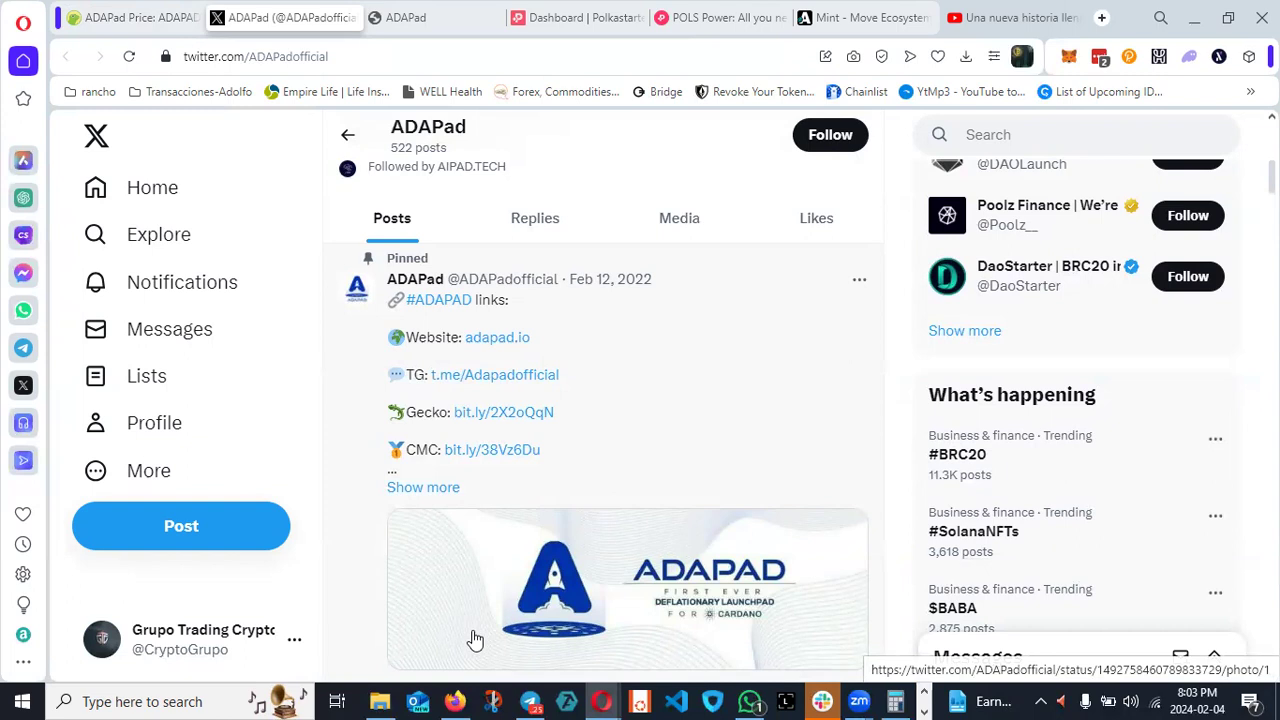
pyautogui.scroll(2, 471, 647)
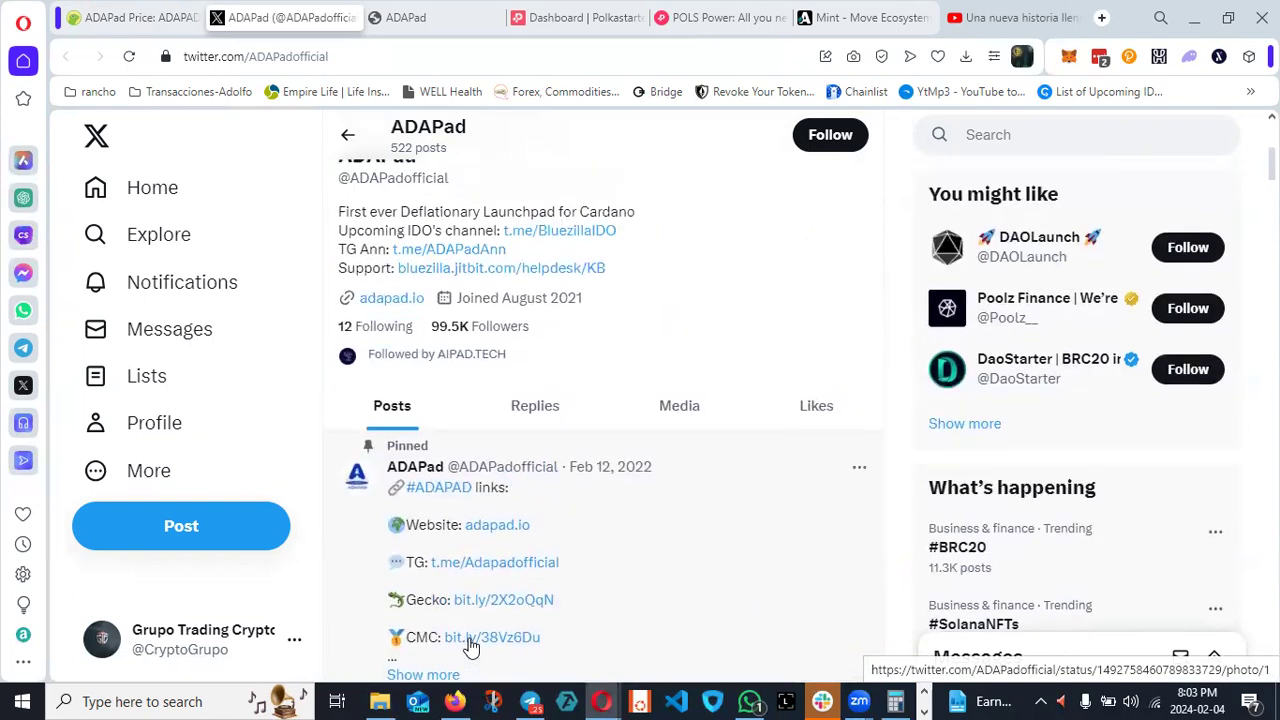
pyautogui.scroll(-2, 623, 506)
pyautogui.scroll(-4, 623, 506)
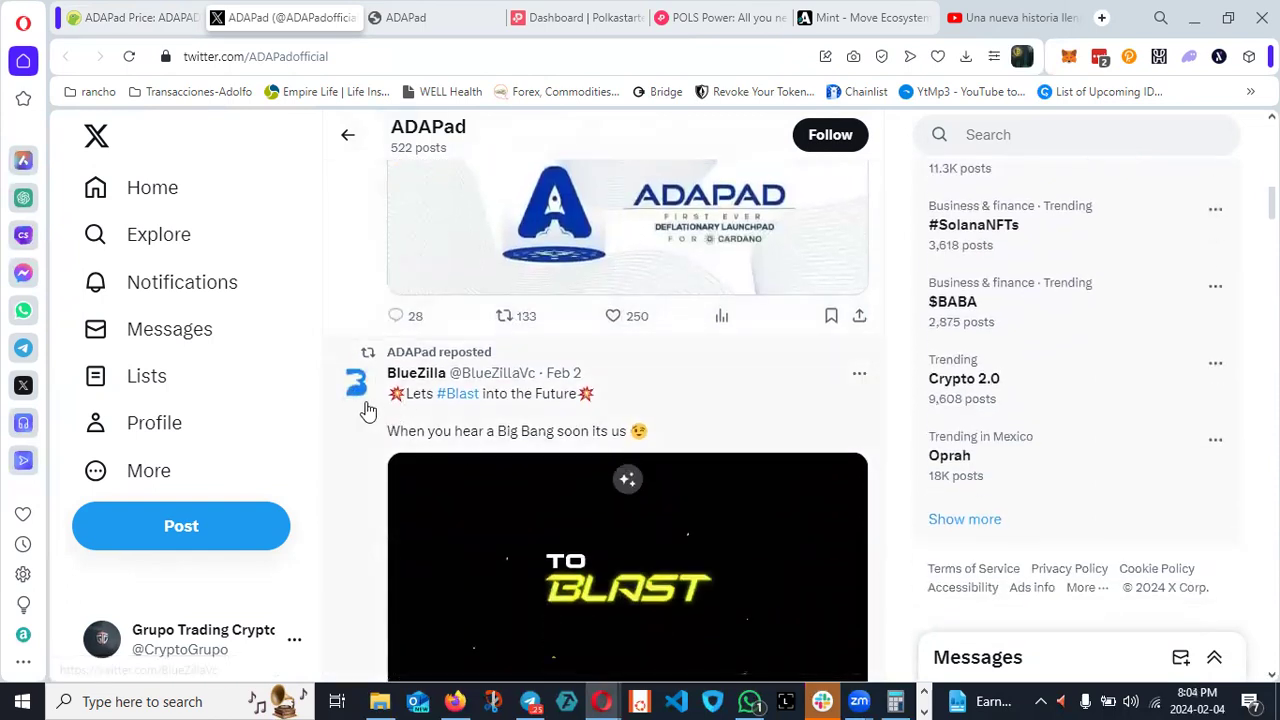
pyautogui.moveTo(364, 409)
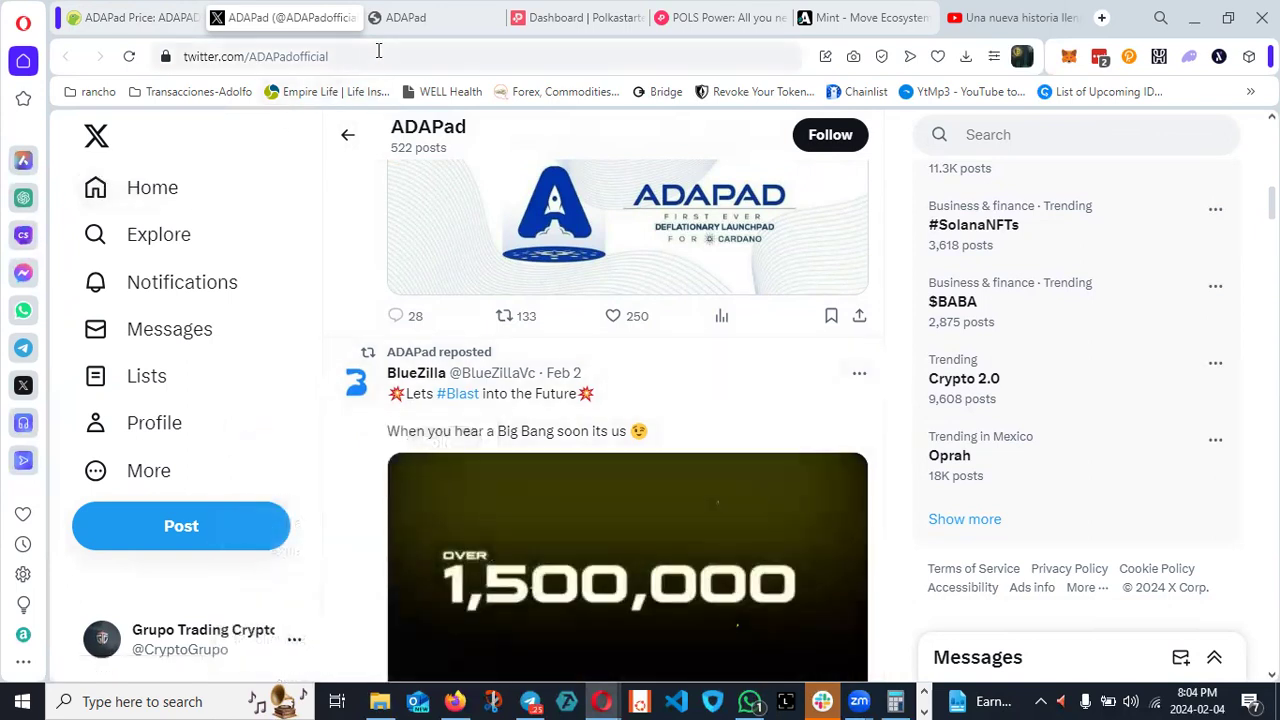
# Step: Switch to the adapad.io website and read through its introduction, IDO and token information, down to the ADAPad Tiers section
pyautogui.click(416, 20)
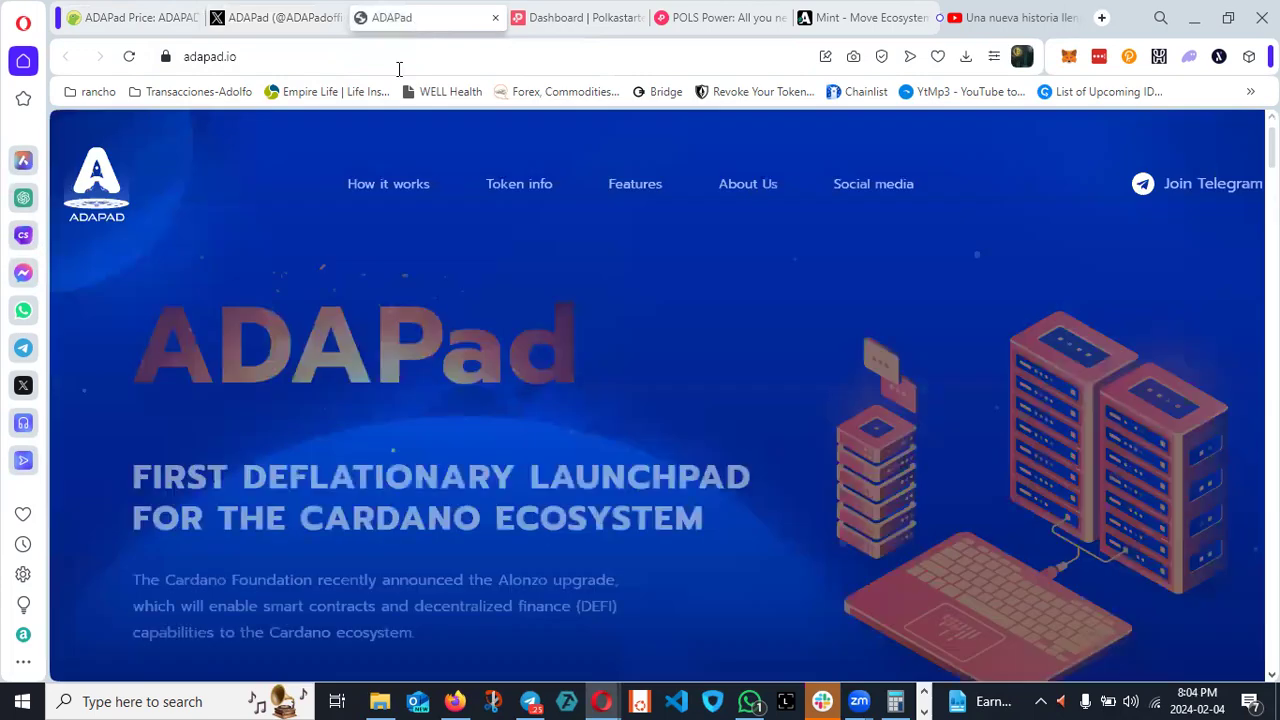
pyautogui.scroll(-4, 311, 386)
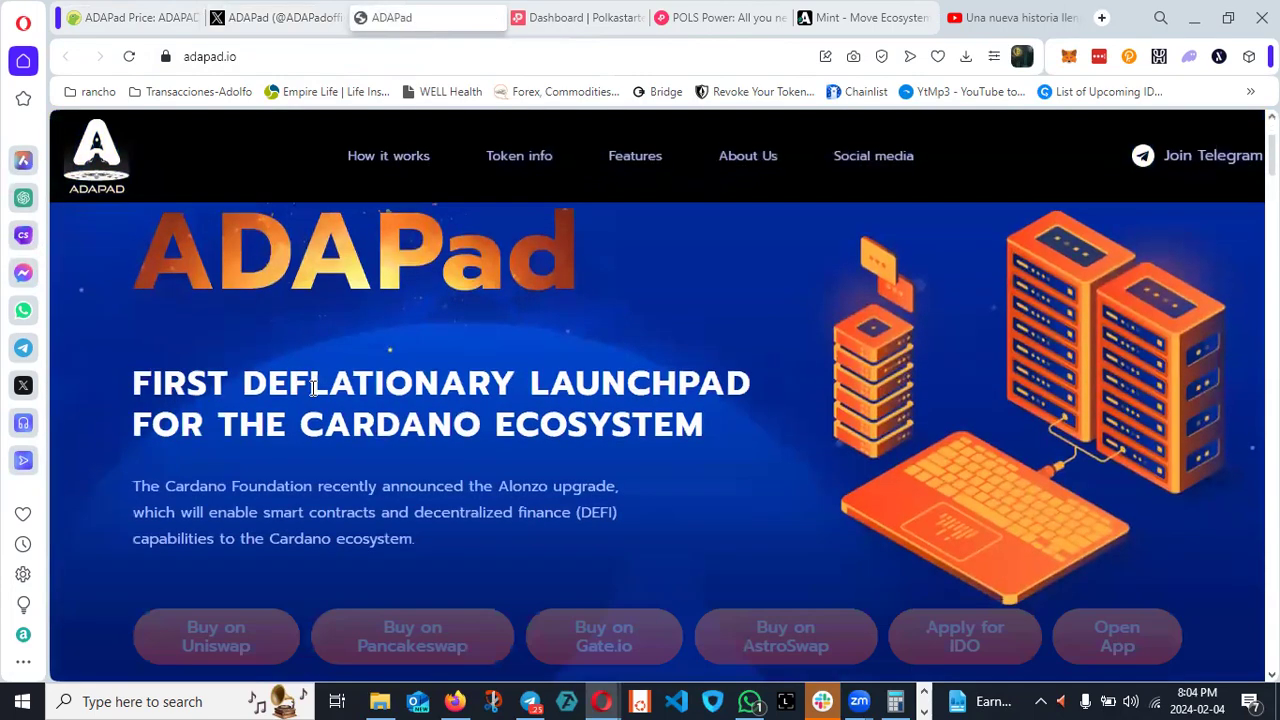
pyautogui.scroll(-10, 296, 243)
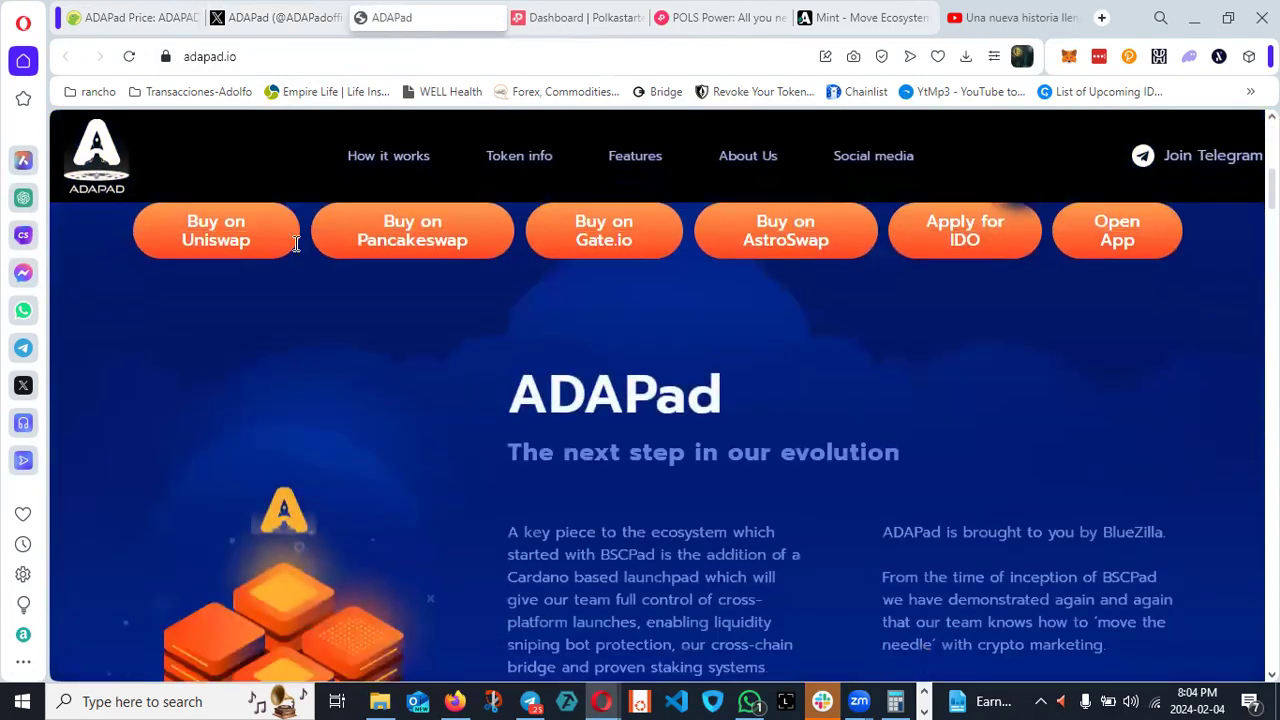
pyautogui.scroll(-4, 293, 240)
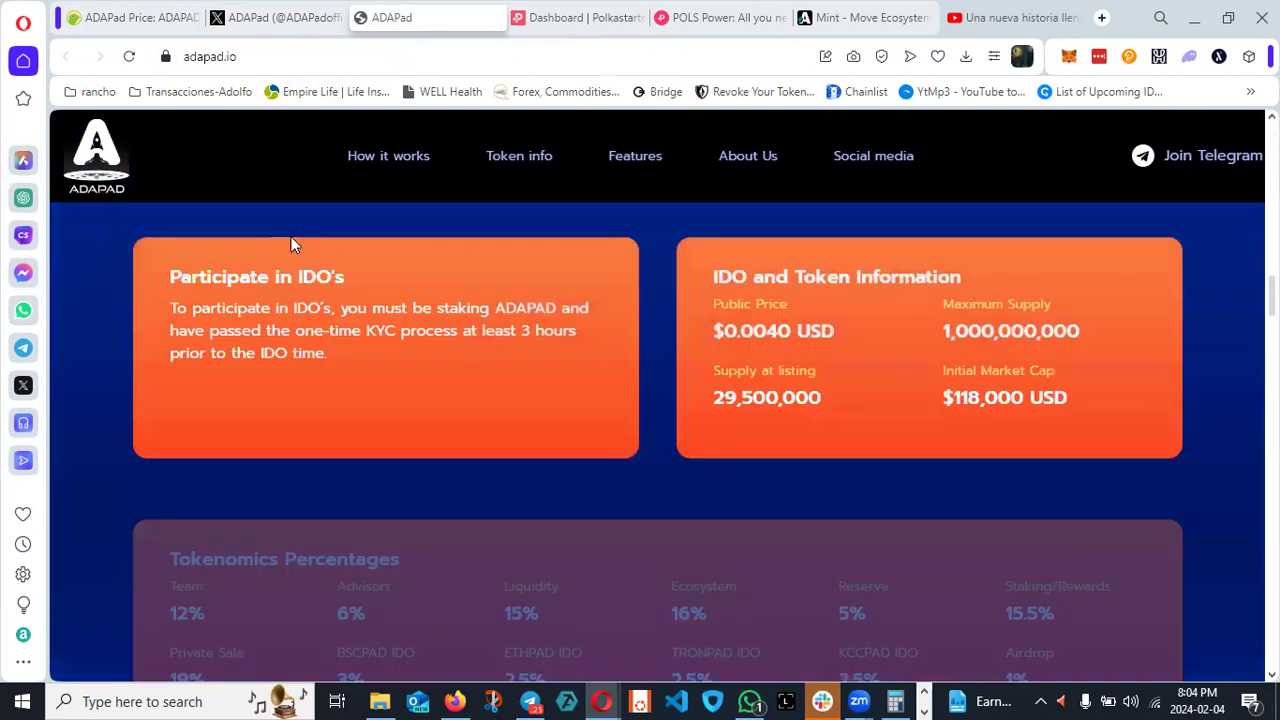
pyautogui.scroll(-5, 293, 245)
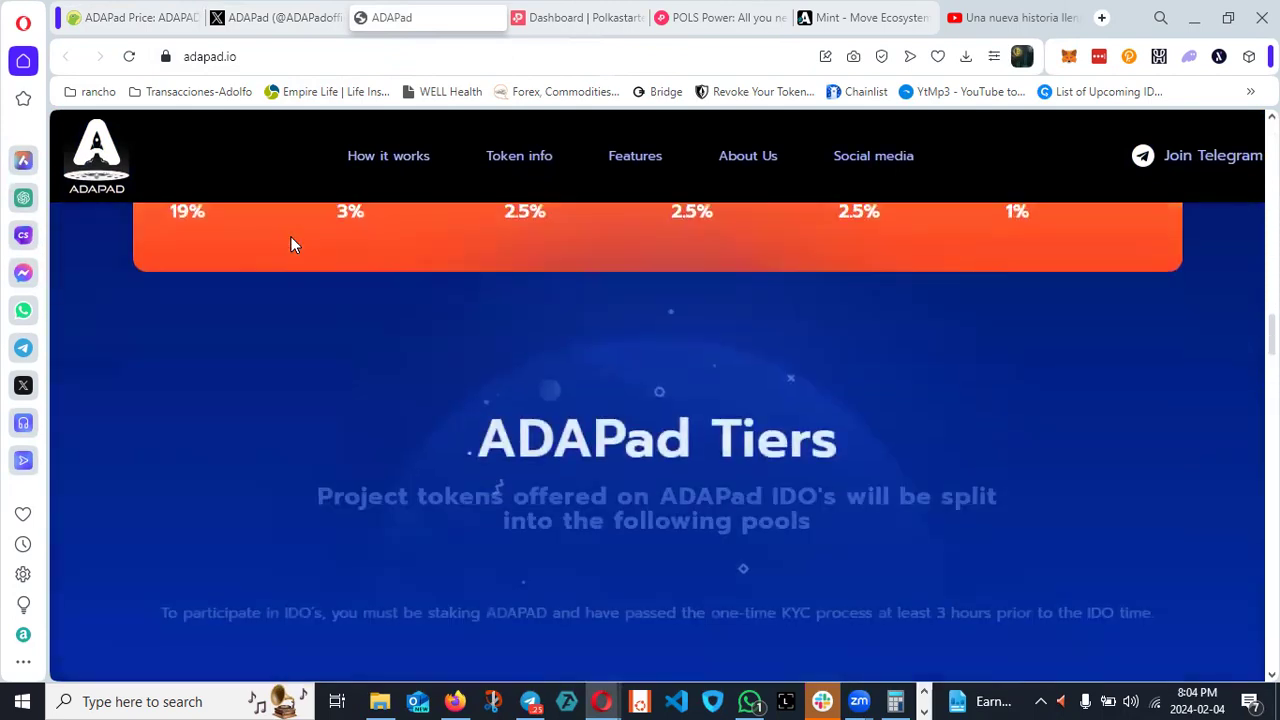
pyautogui.scroll(-2, 293, 245)
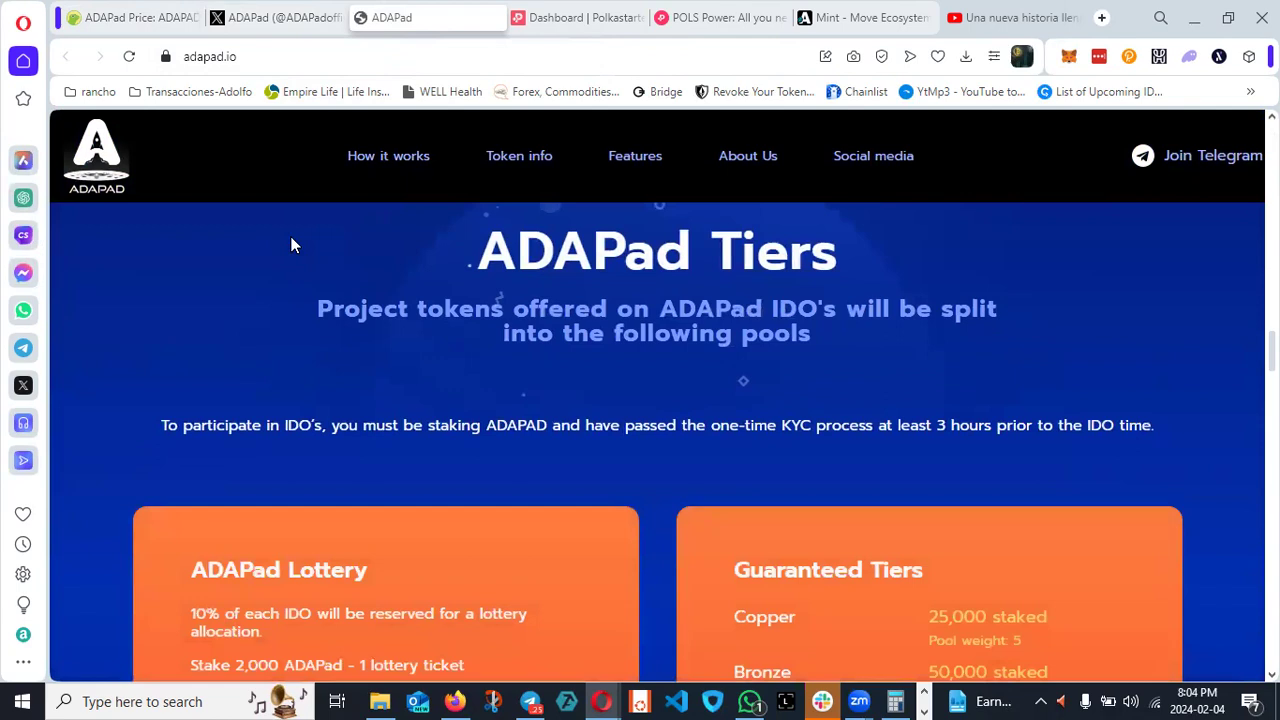
# Step: Examine ADAPad's lottery ticket requirements, guaranteed allocation rules and the staking amounts of the guaranteed tiers
pyautogui.scroll(-2, 293, 245)
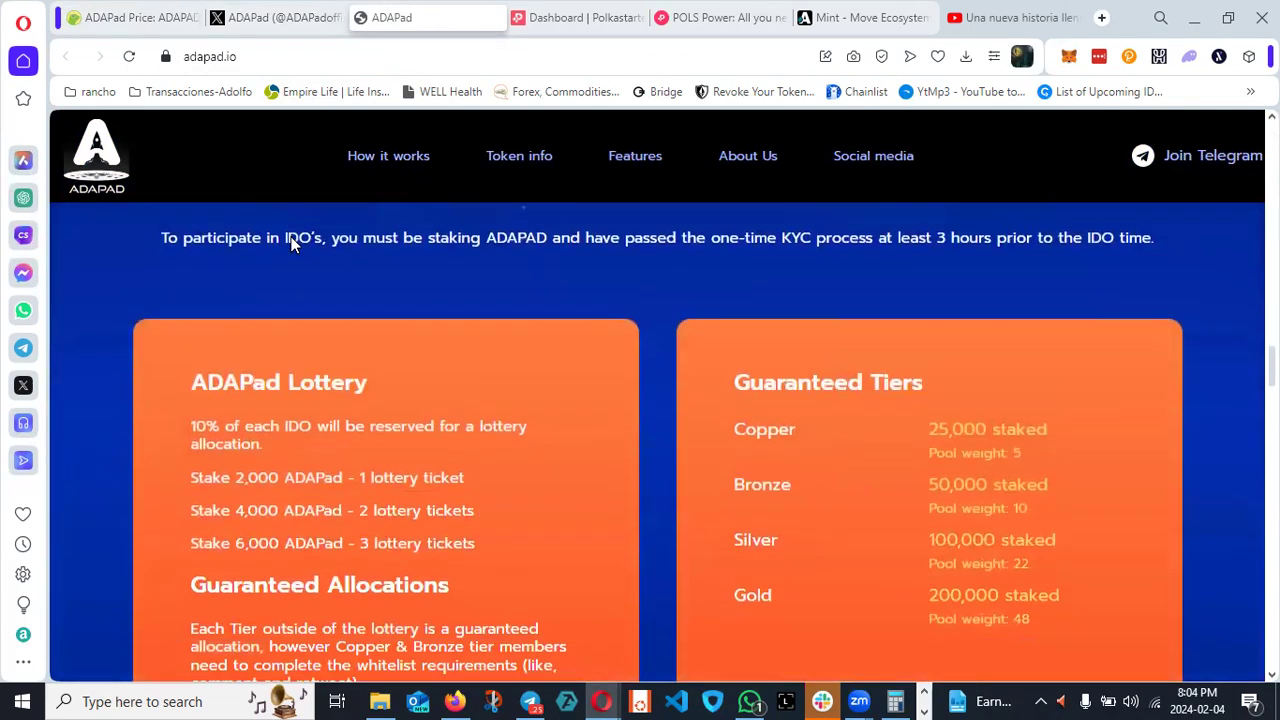
pyautogui.scroll(-3, 293, 245)
pyautogui.scroll(1, 293, 240)
pyautogui.scroll(1, 293, 240)
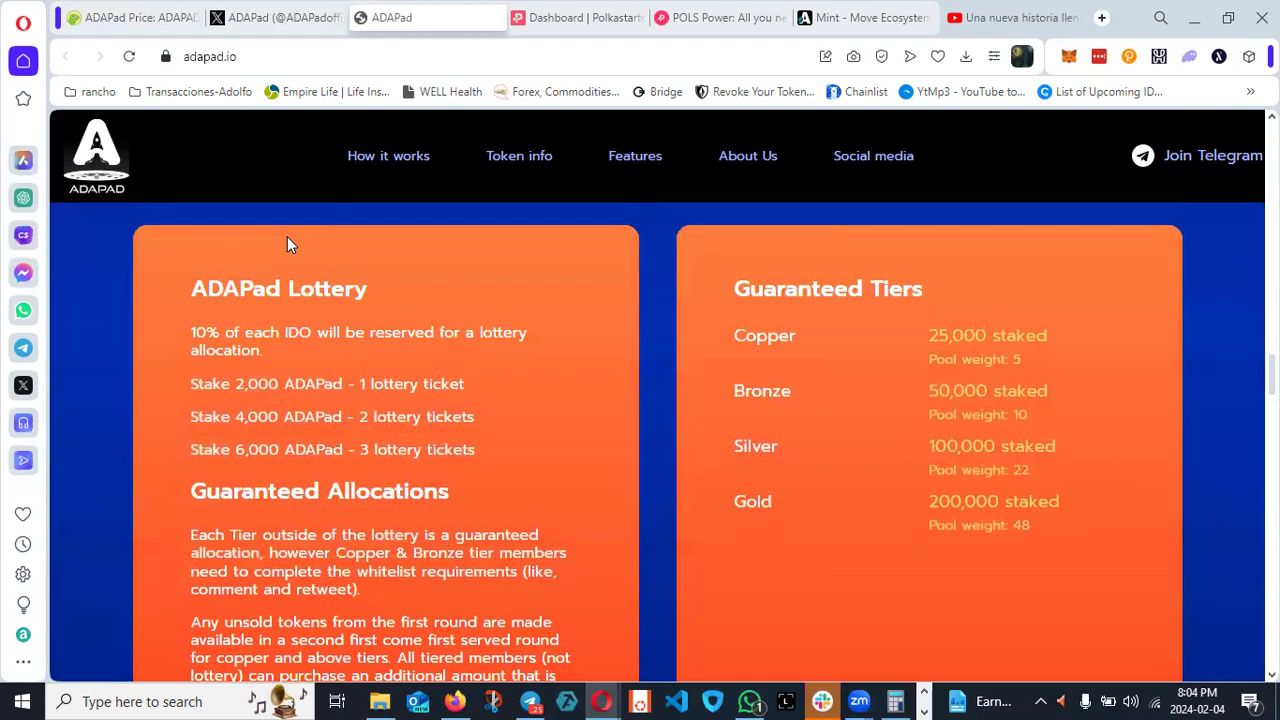
pyautogui.scroll(2, 287, 240)
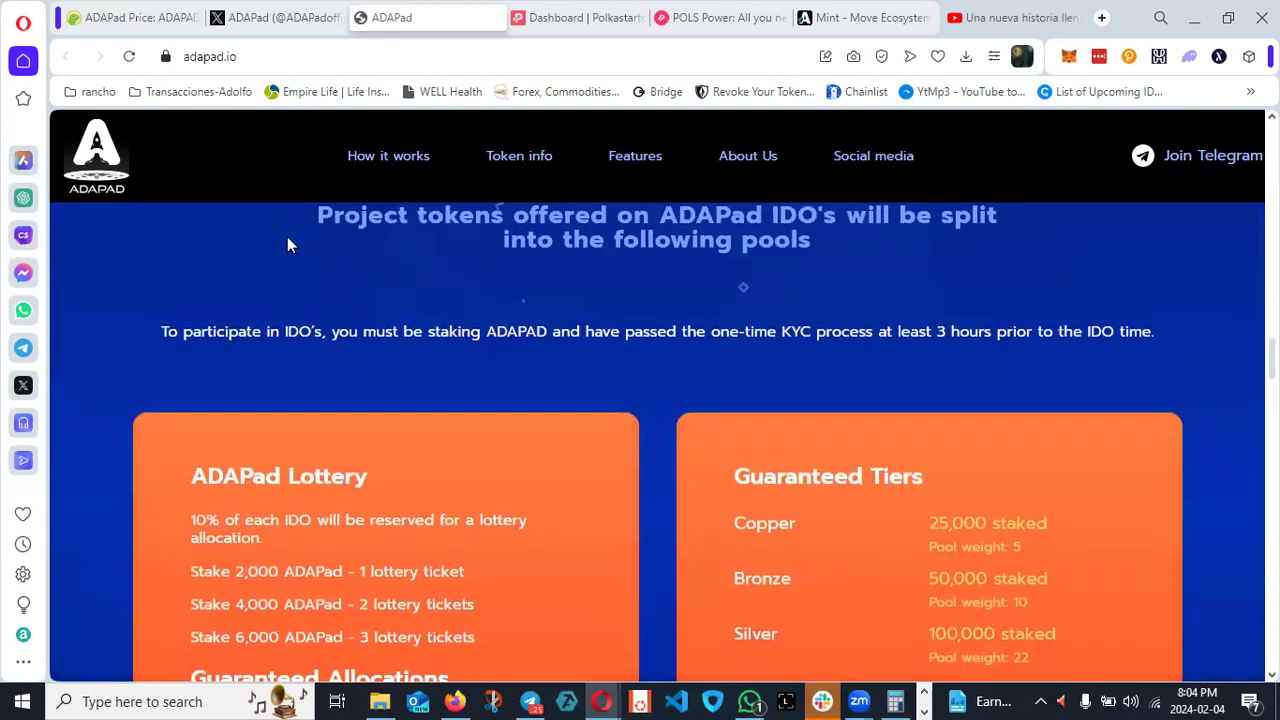
pyautogui.scroll(-3, 287, 240)
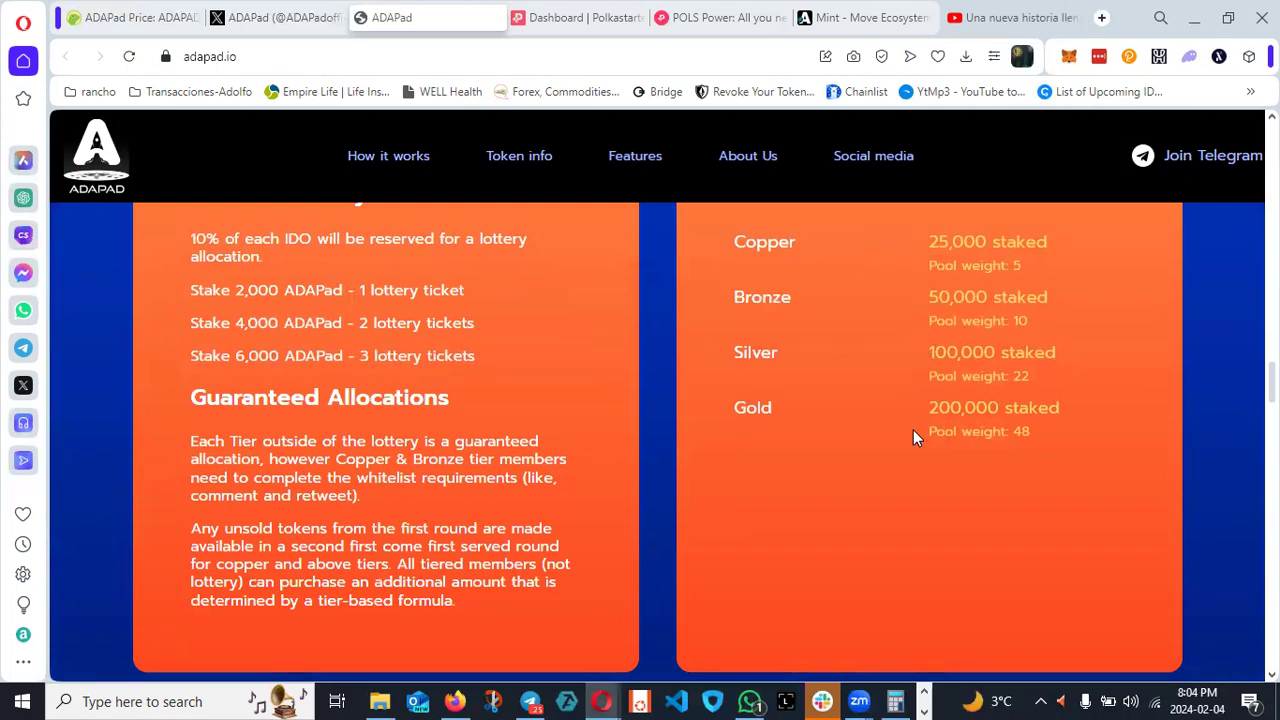
# Step: Return to the website's opening sections and review the token purchase options and the ADAPad evolution text
pyautogui.scroll(5, 913, 431)
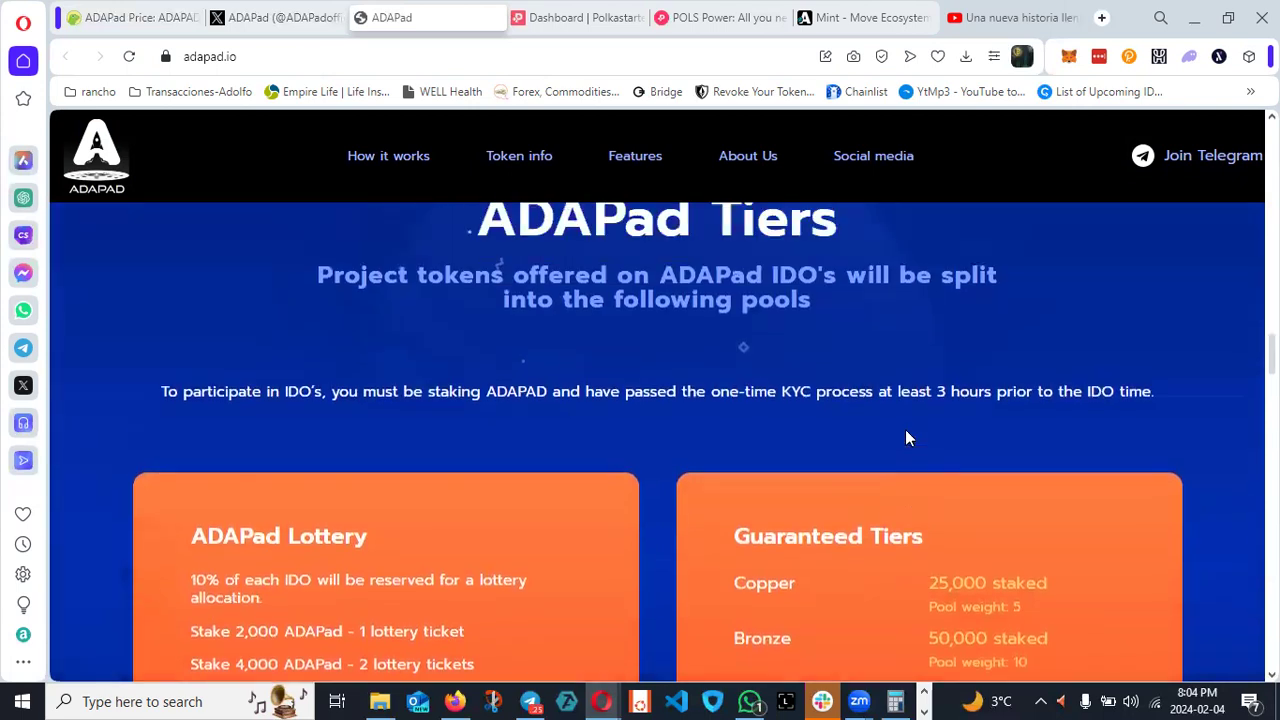
pyautogui.scroll(10, 905, 429)
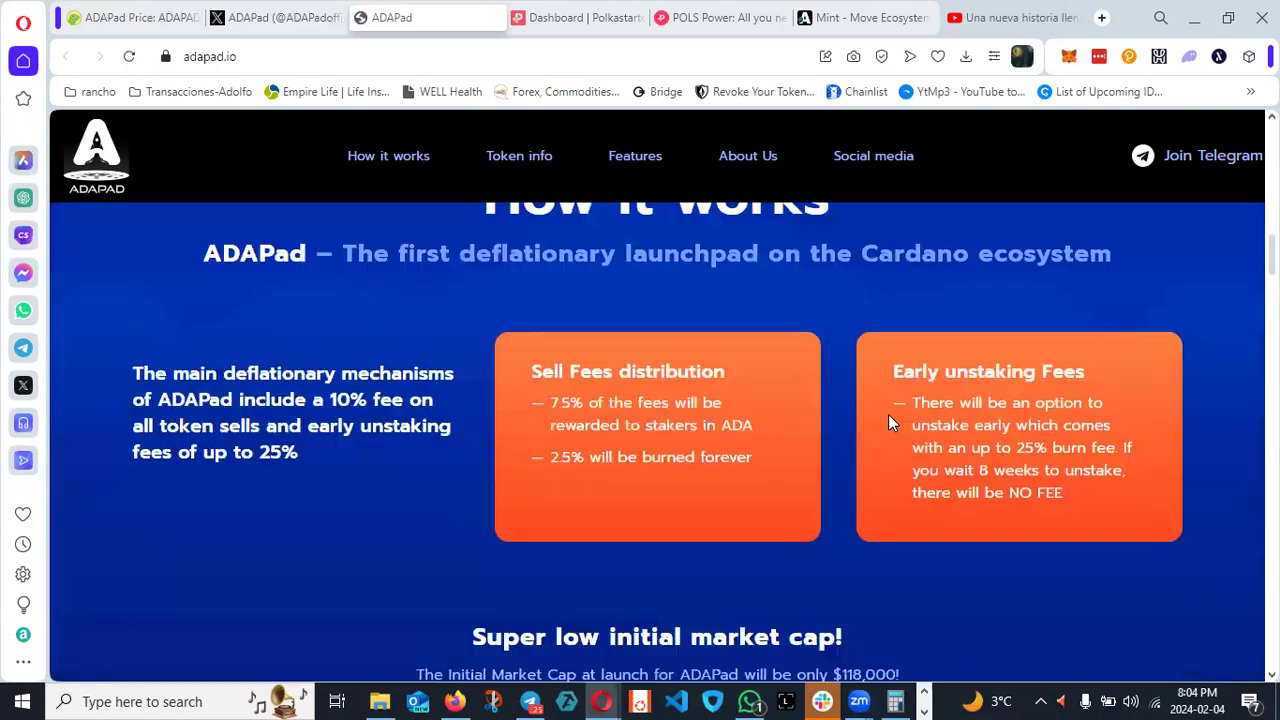
pyautogui.scroll(8, 878, 405)
pyautogui.scroll(3, 705, 210)
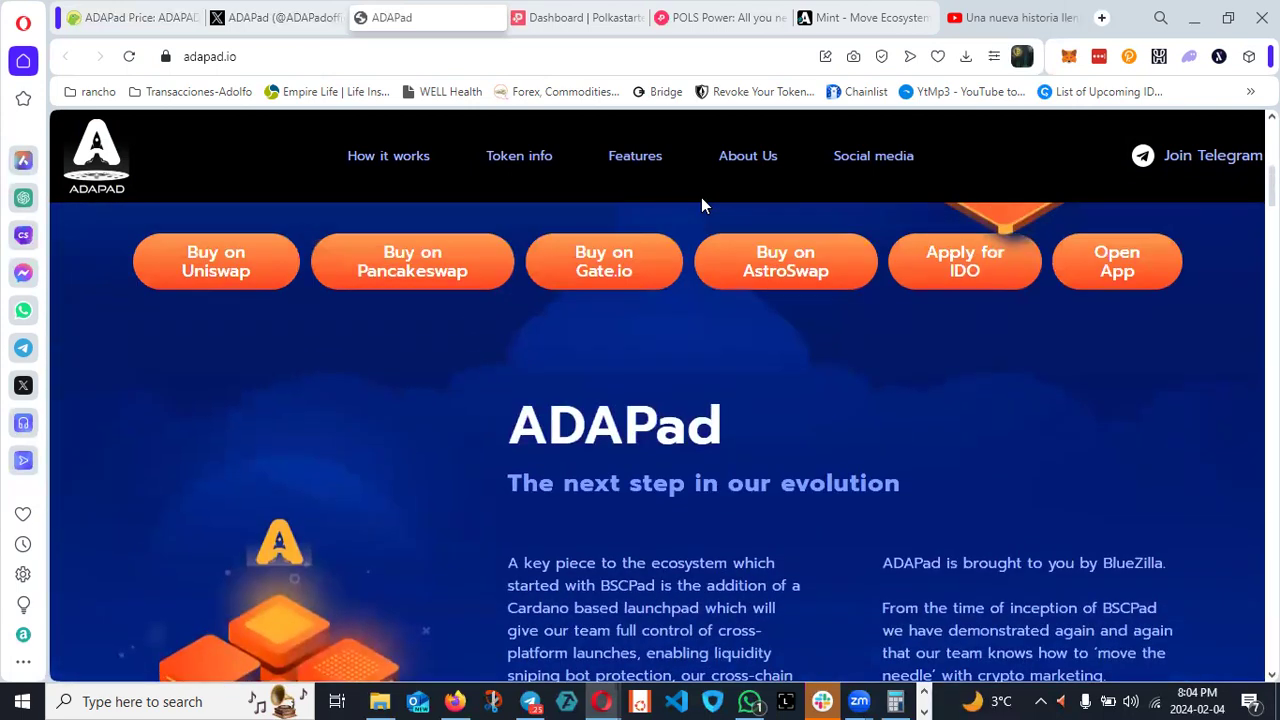
pyautogui.scroll(3, 658, 214)
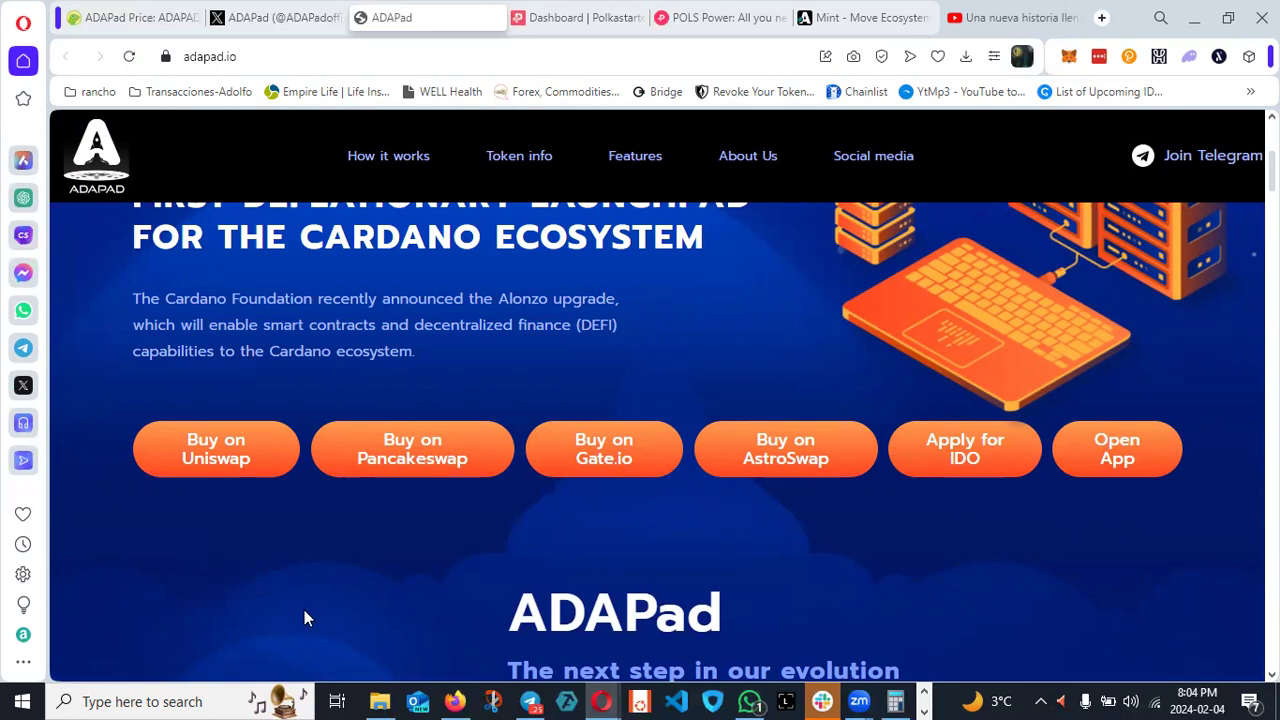
pyautogui.scroll(-2, 343, 603)
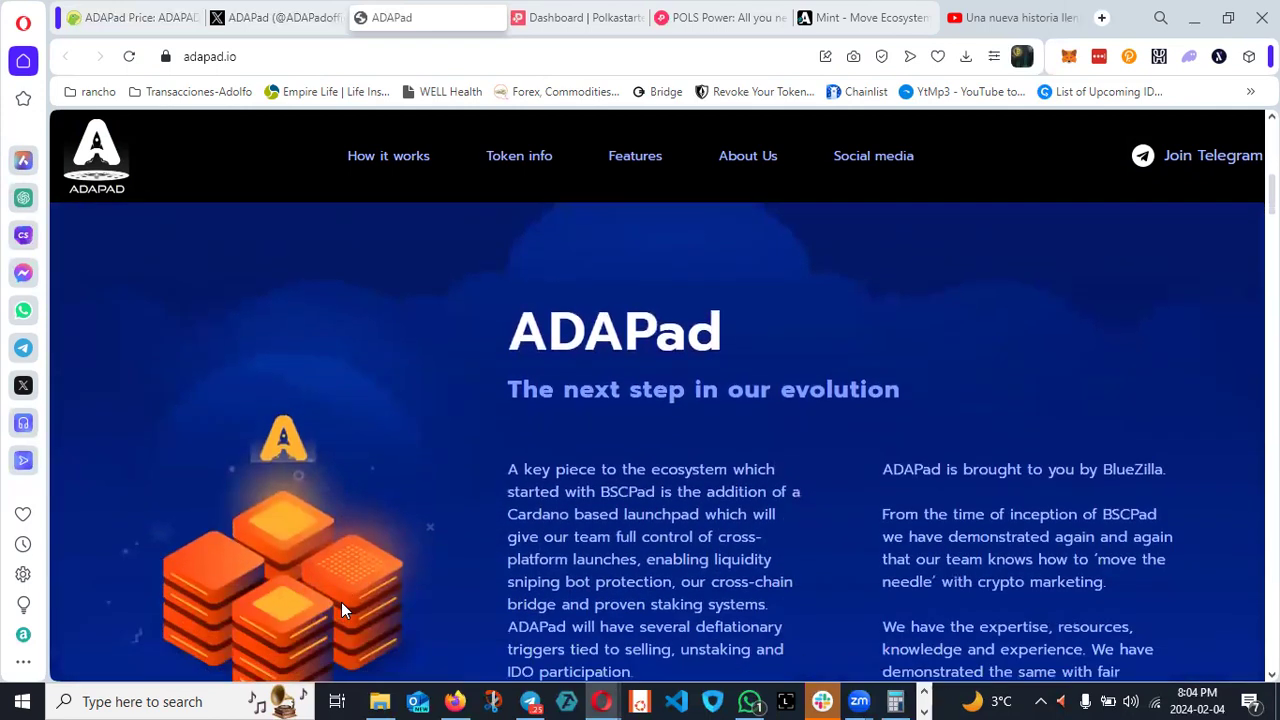
# Step: Return to the ADAPad site's opening banner and review its description as a Cardano launchpad
pyautogui.scroll(1, 341, 604)
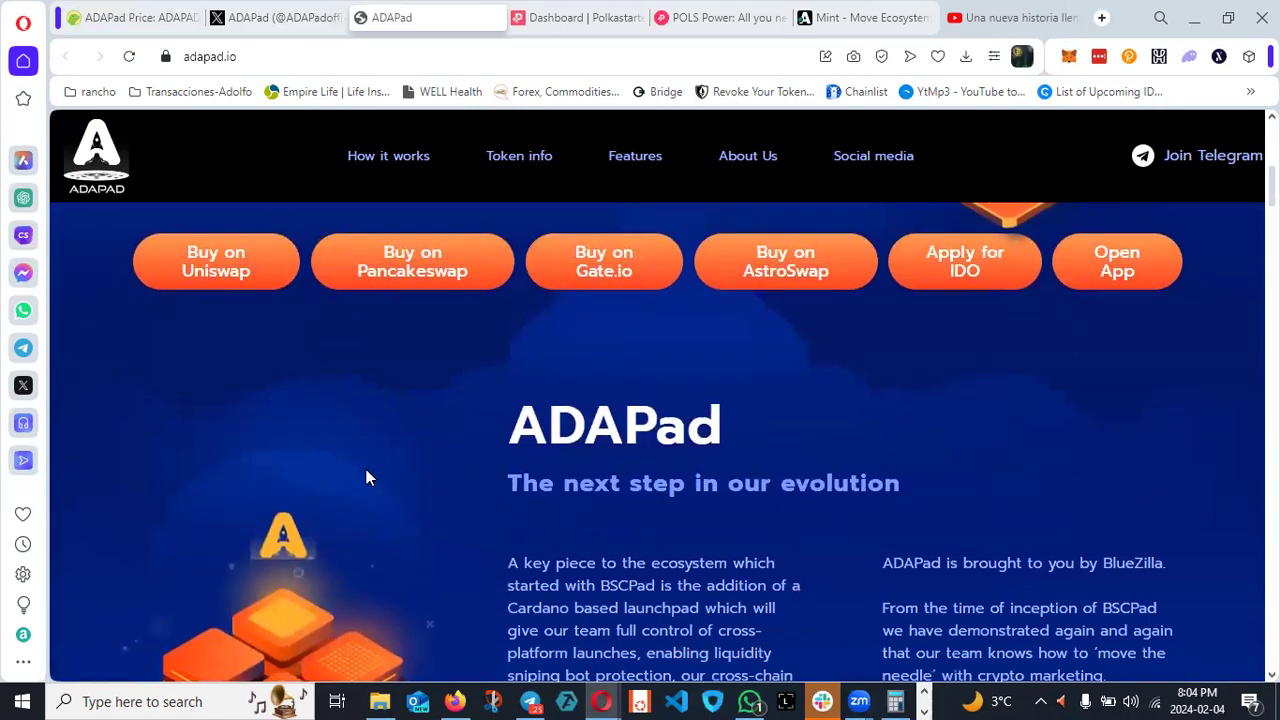
pyautogui.scroll(5, 366, 469)
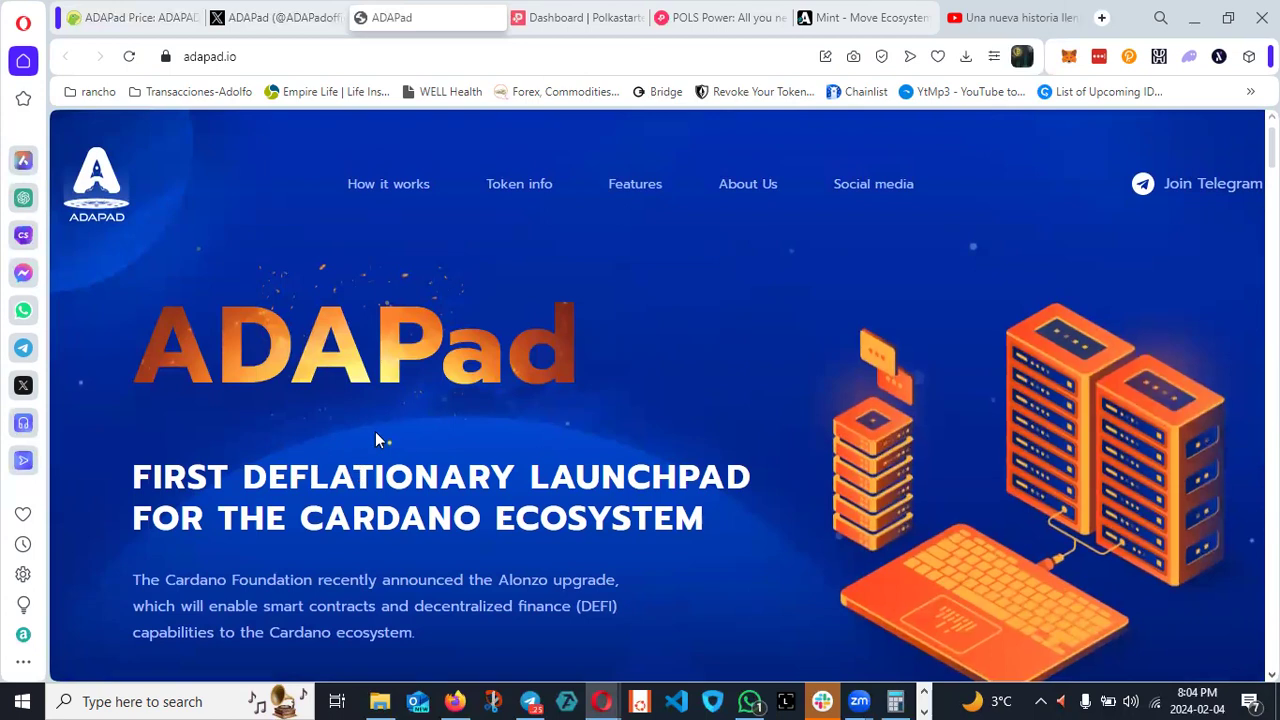
pyautogui.scroll(-2, 375, 431)
pyautogui.scroll(2, 409, 451)
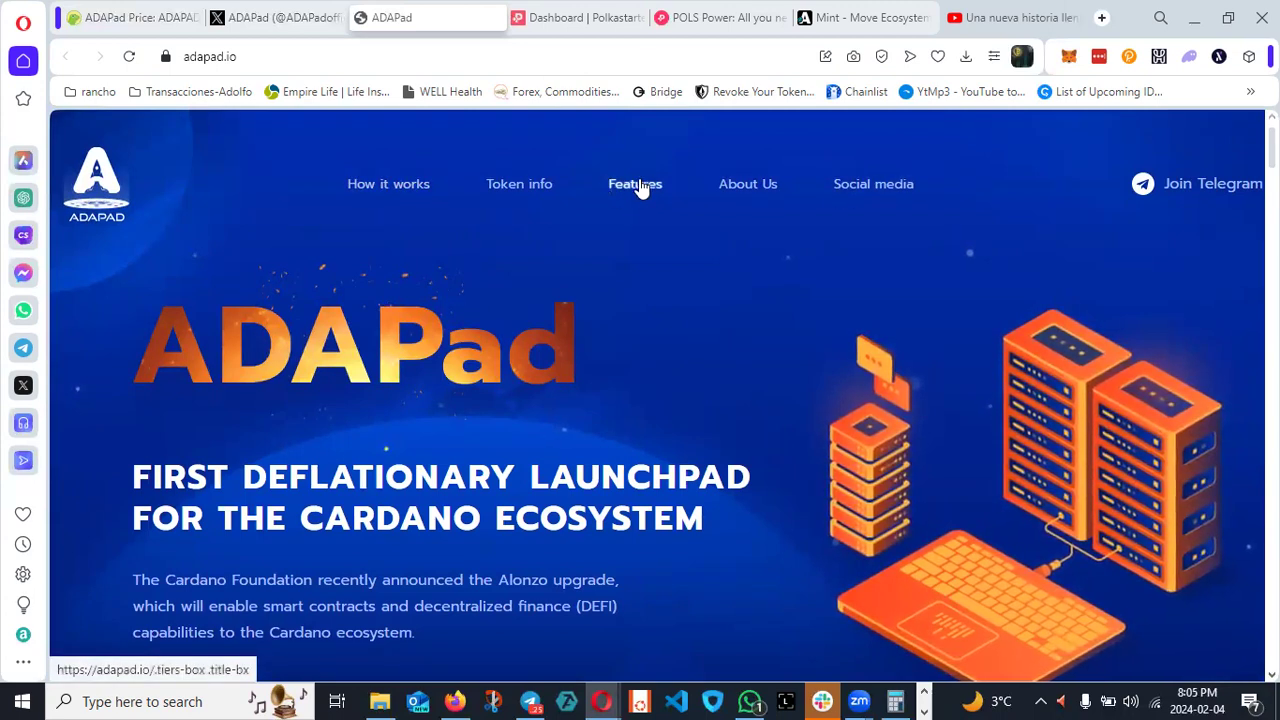
# Step: Go to ADAPad's token info section, skim the page down to the project incubation application, and return to the purchase options
pyautogui.click(517, 196)
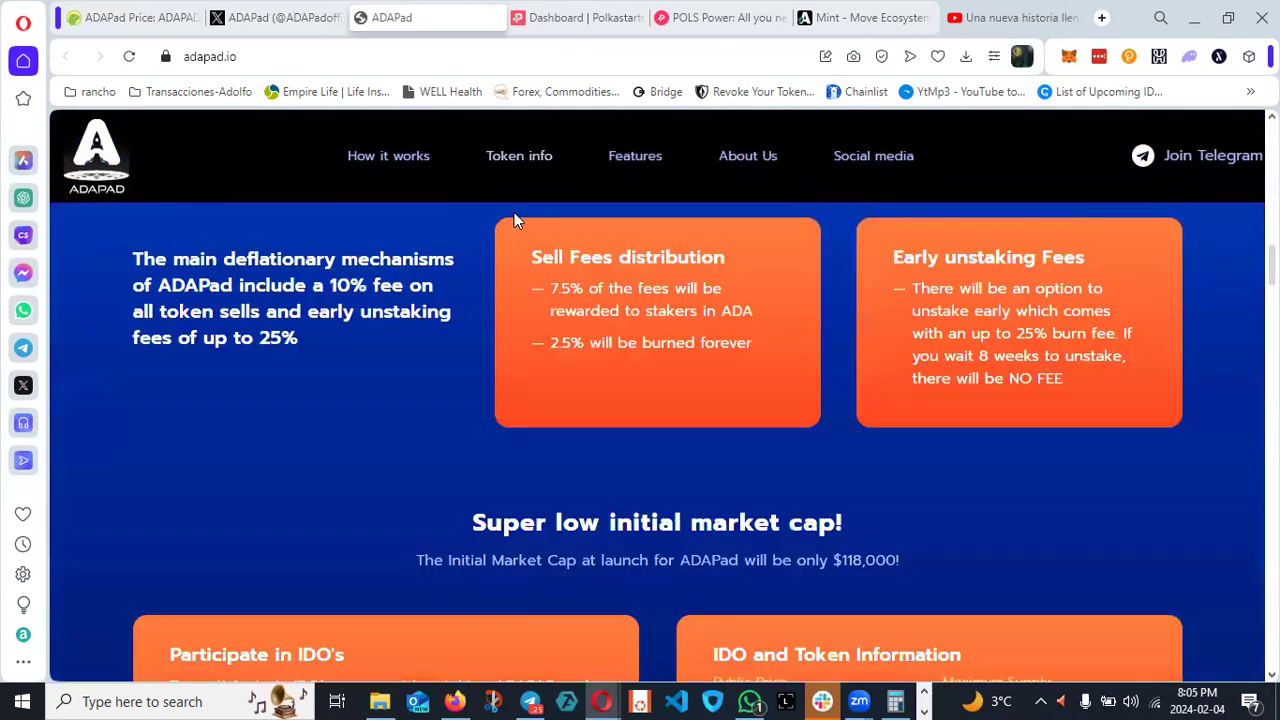
pyautogui.scroll(-15, 514, 400)
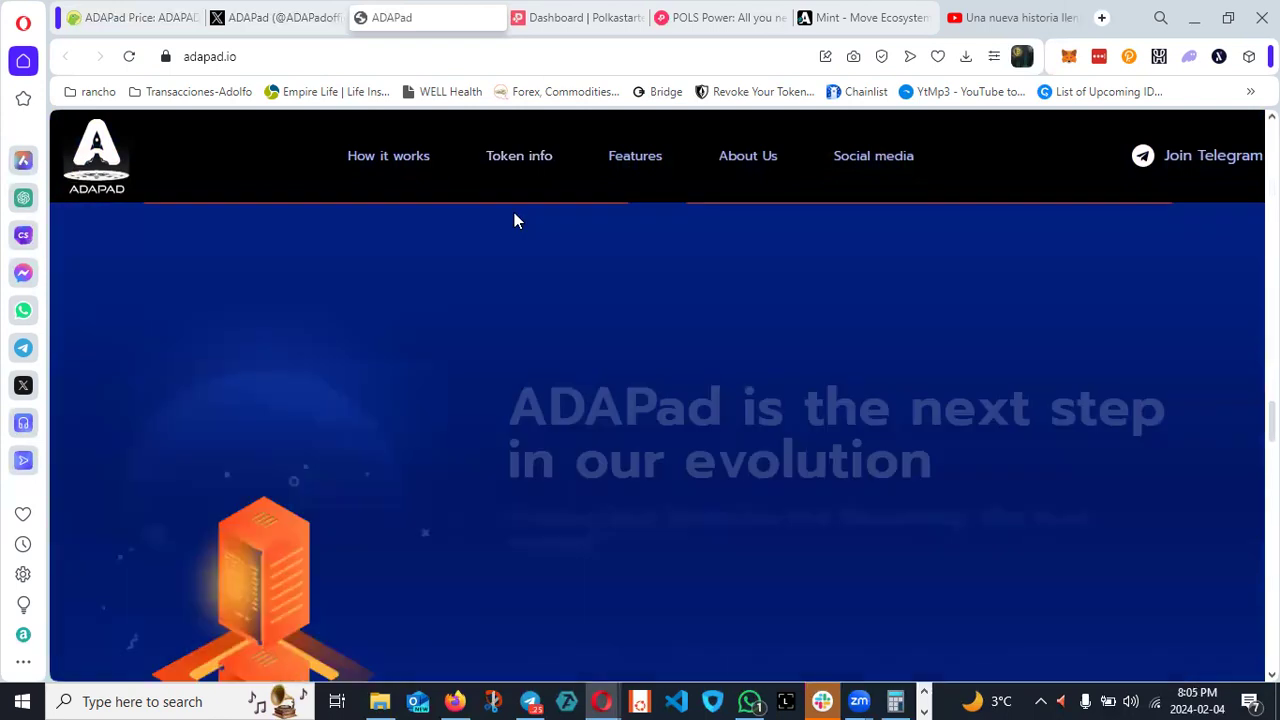
pyautogui.scroll(-10, 514, 212)
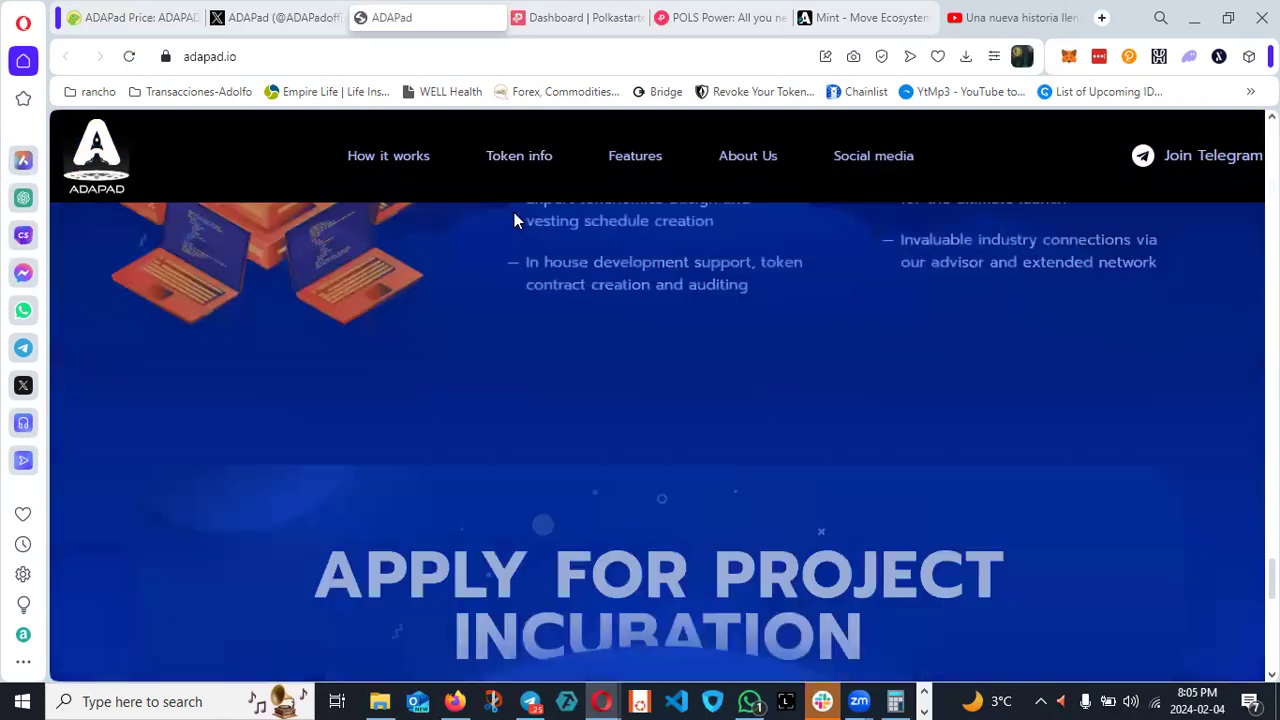
pyautogui.scroll(3, 514, 212)
pyautogui.scroll(10, 514, 212)
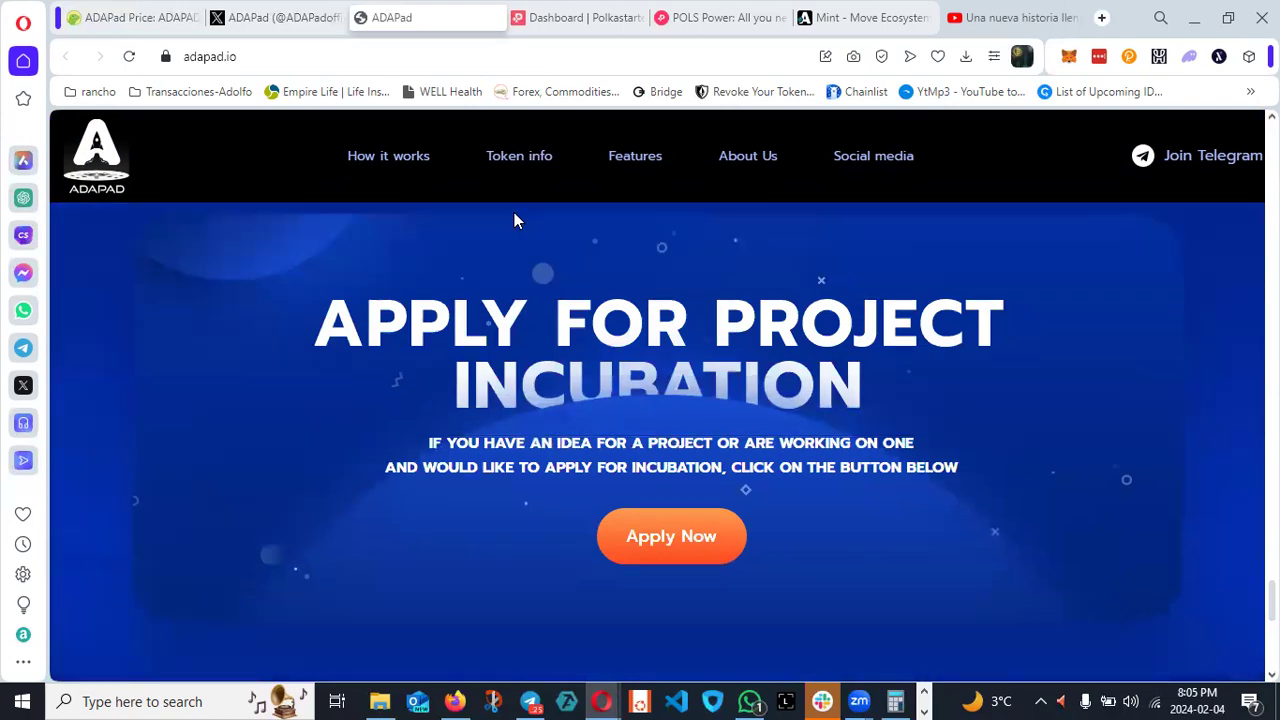
pyautogui.scroll(15, 514, 218)
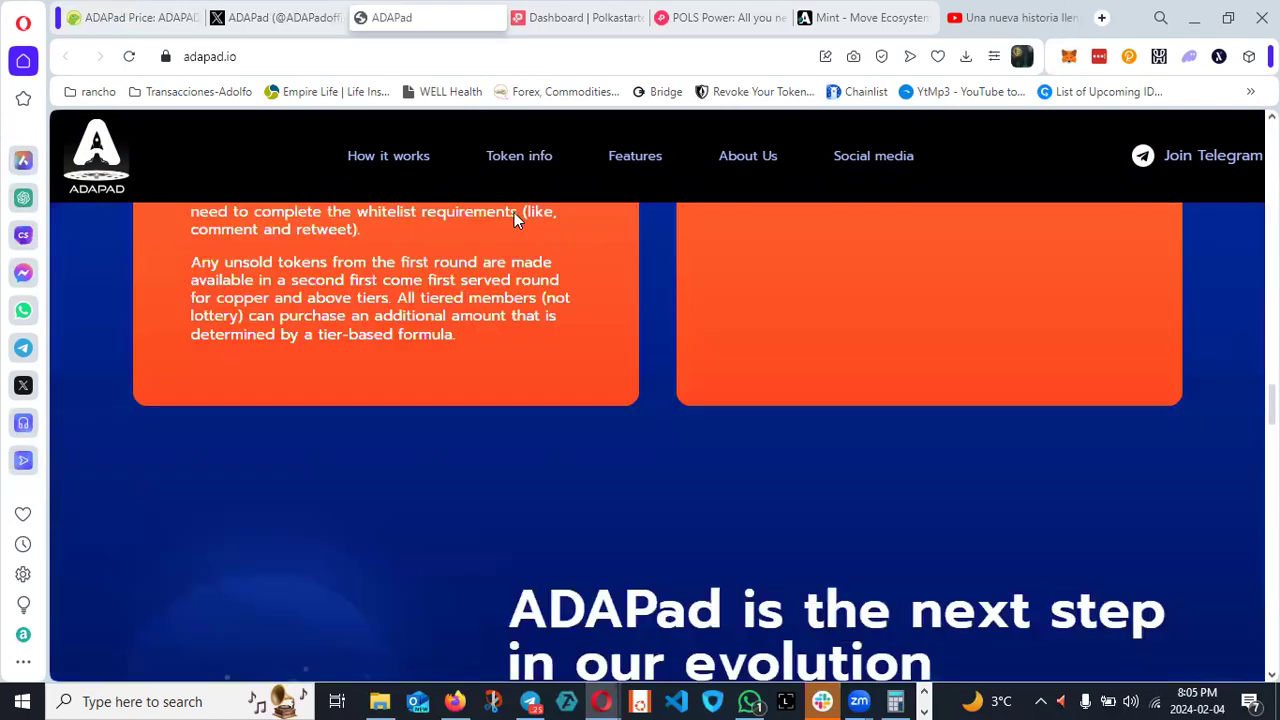
pyautogui.scroll(12, 514, 218)
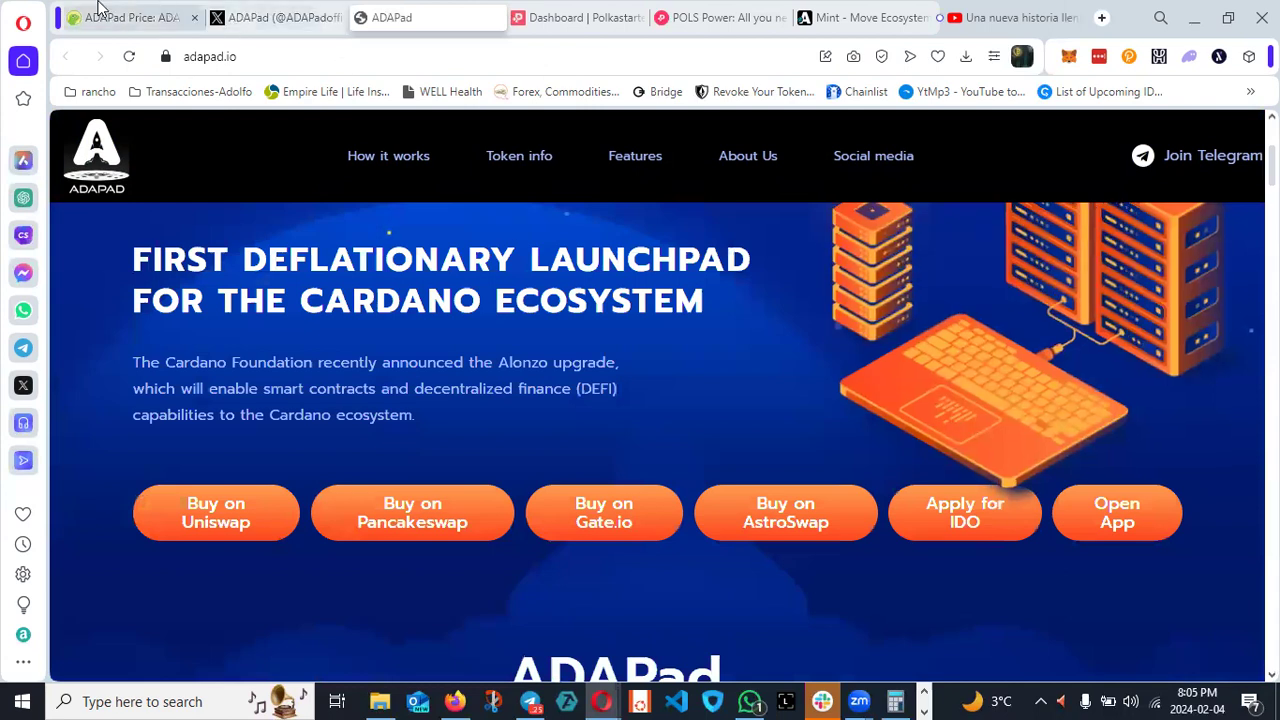
# Step: Switch to the Lista de proyectos.xls spreadsheet in OpenOffice Calc and compare ADAPad's X ATH and X para ATH values
pyautogui.click(100, 8)
pyautogui.scroll(2, 310, 238)
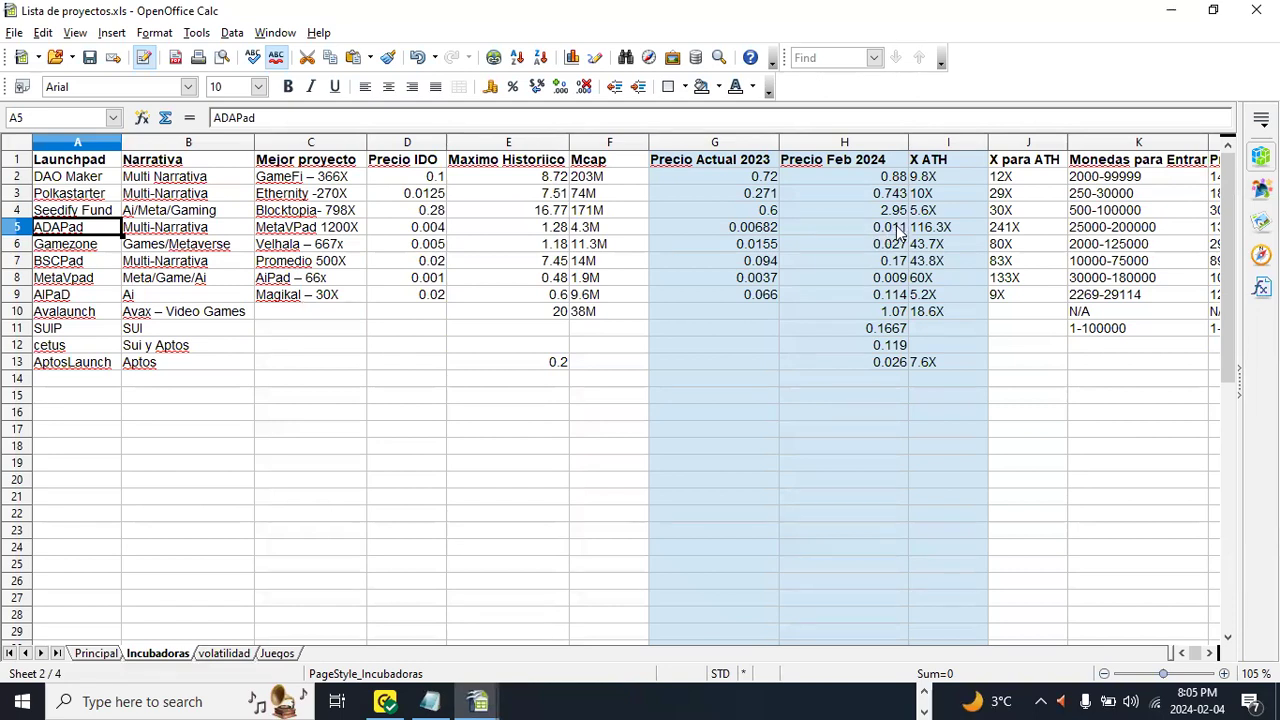
pyautogui.click(931, 230)
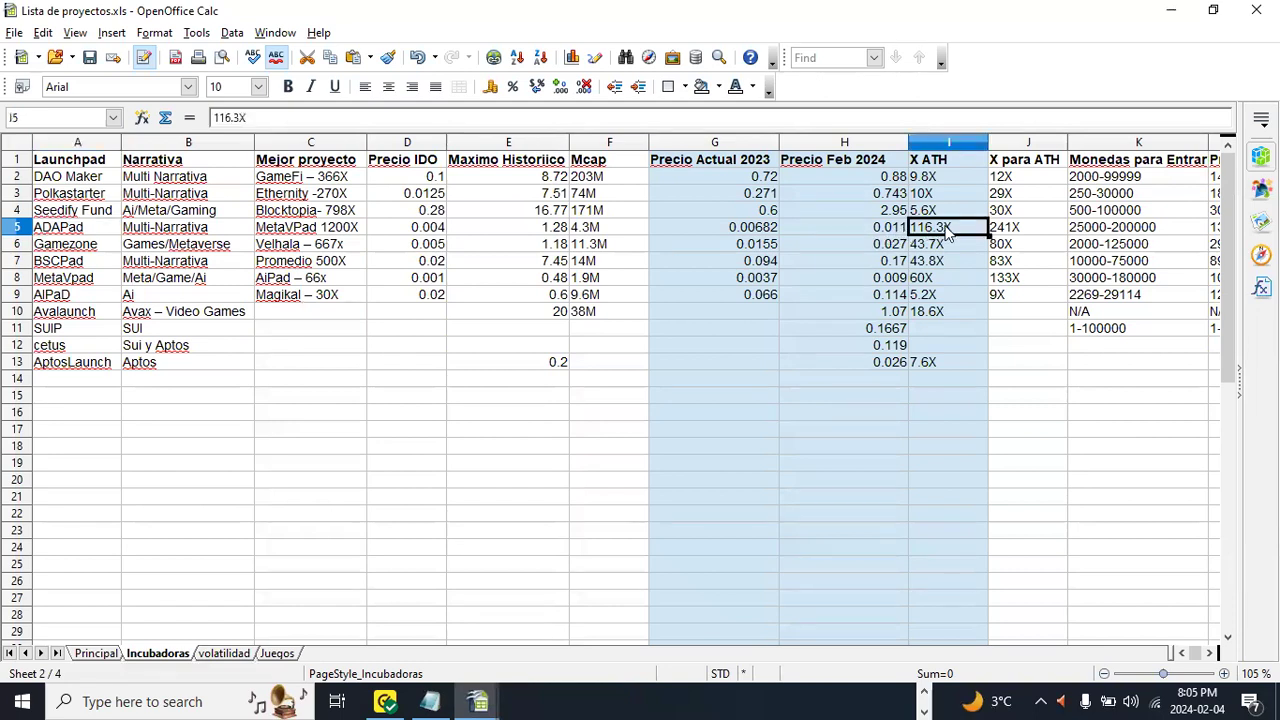
pyautogui.click(1003, 235)
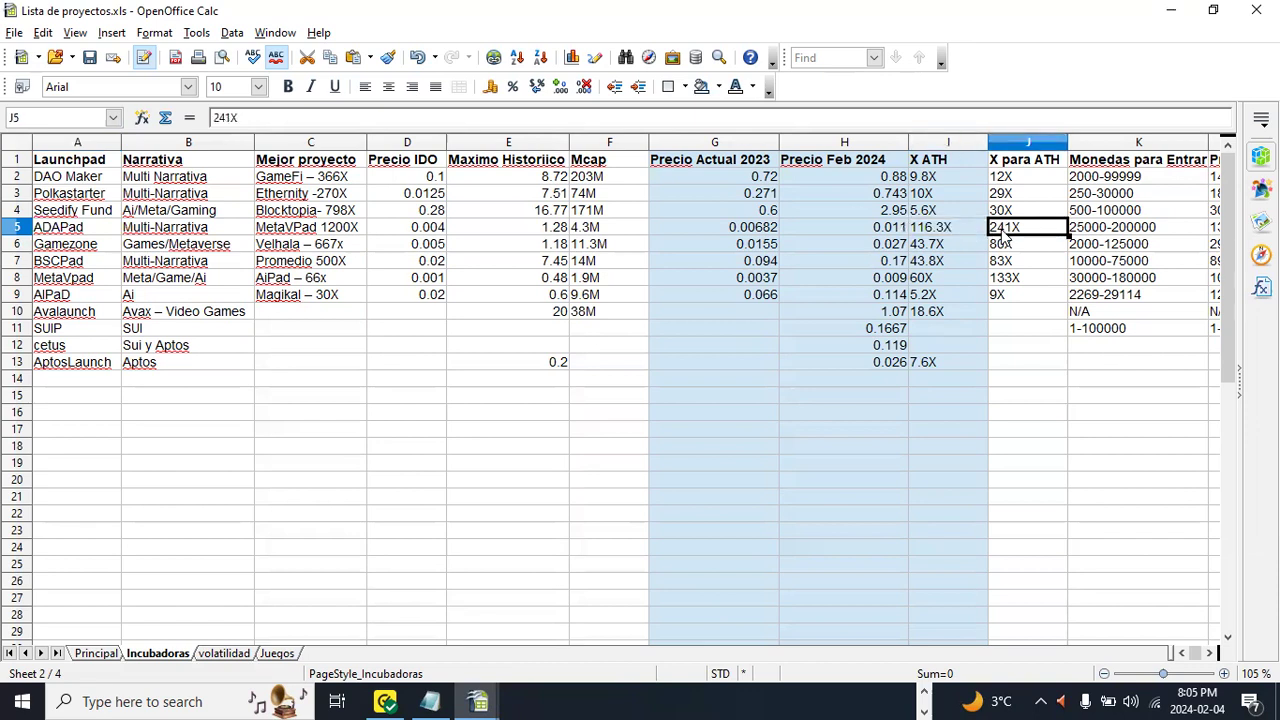
pyautogui.press('Left')
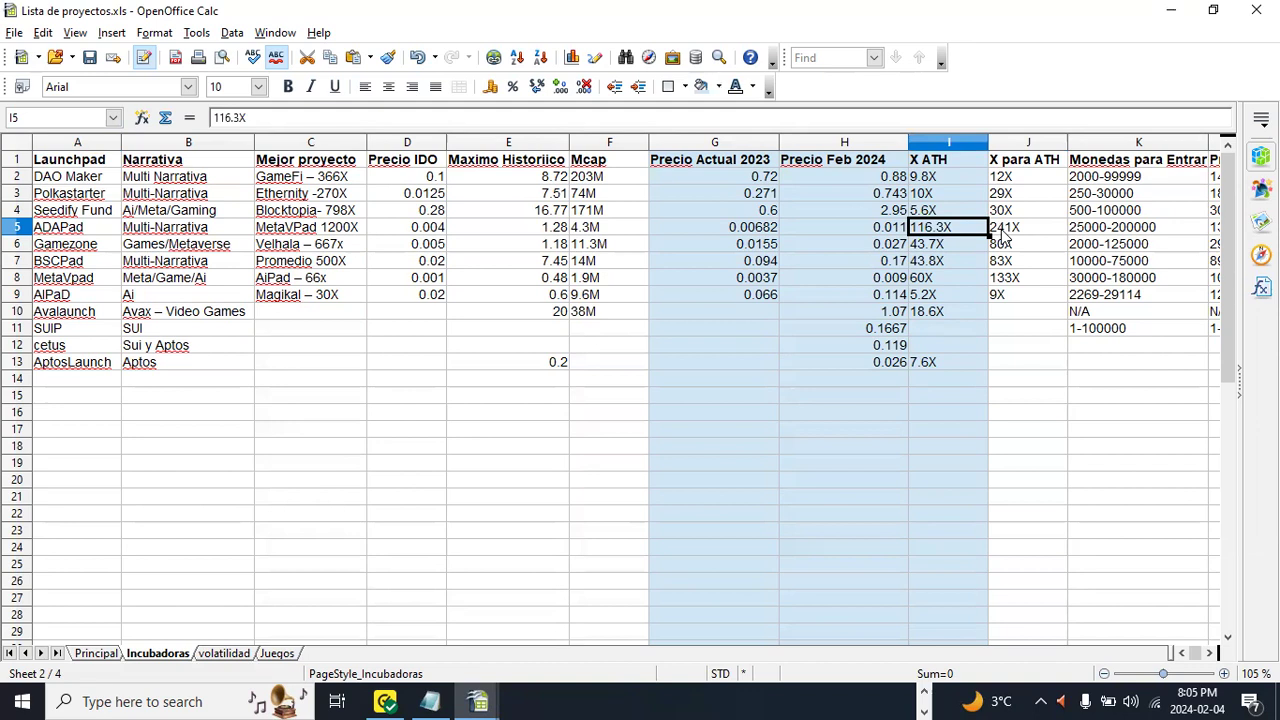
# Step: Trace ADAPad's row back to its name and compare it with the Gamezone and BSCPad entries below
pyautogui.press('Left')
pyautogui.press('Left')
pyautogui.press('Left')
pyautogui.press('Left')
pyautogui.press('Left')
pyautogui.press('Left')
pyautogui.press('Left')
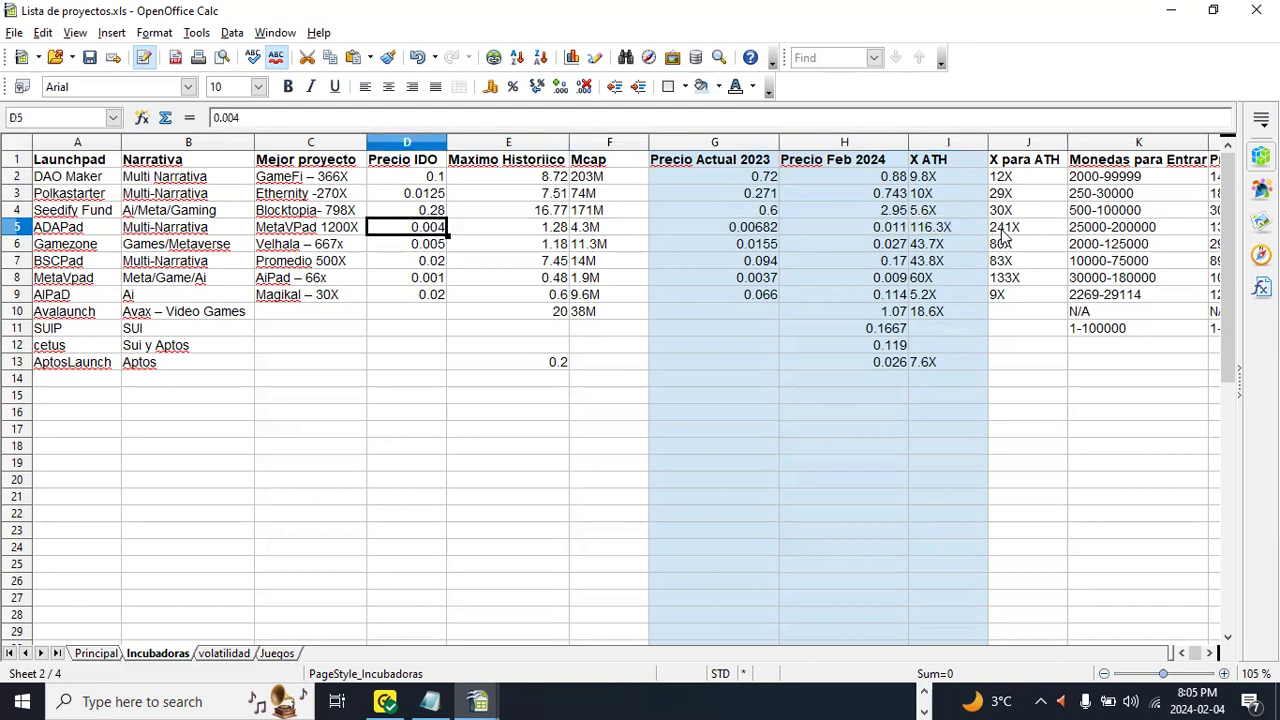
pyautogui.press('Left')
pyautogui.press('Down')
pyautogui.press('Down')
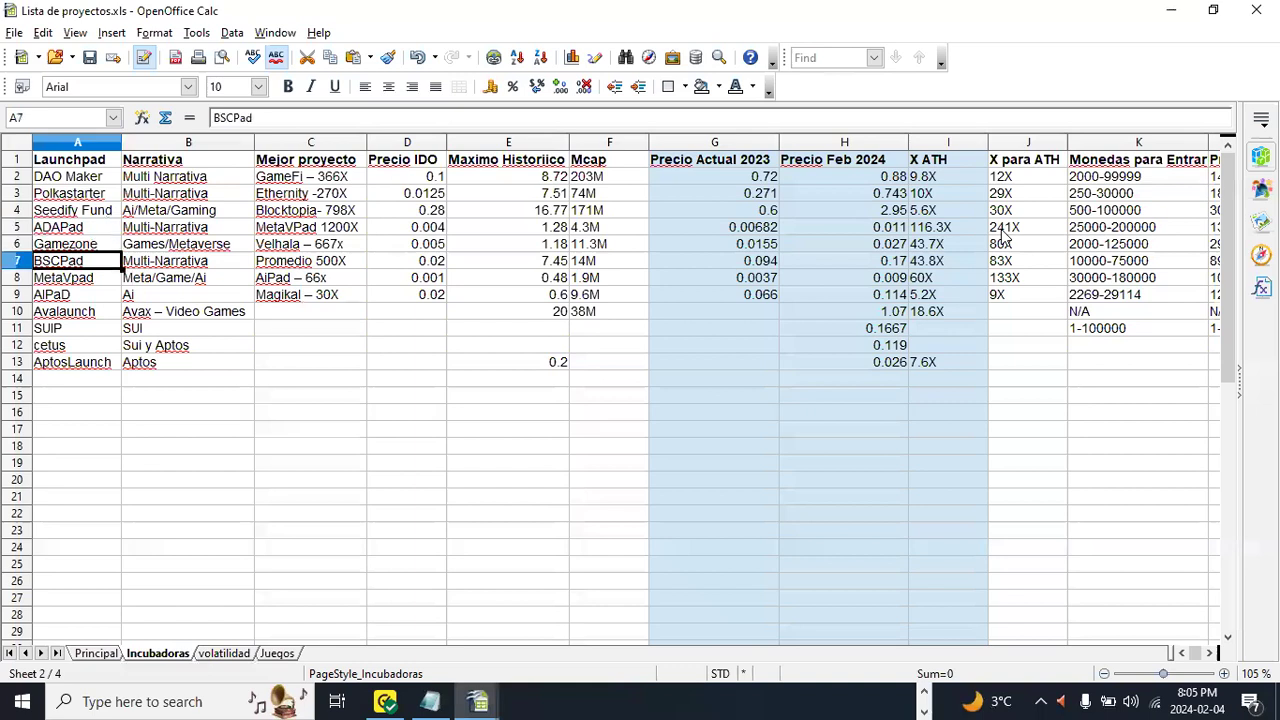
pyautogui.press('Up')
pyautogui.press('Up')
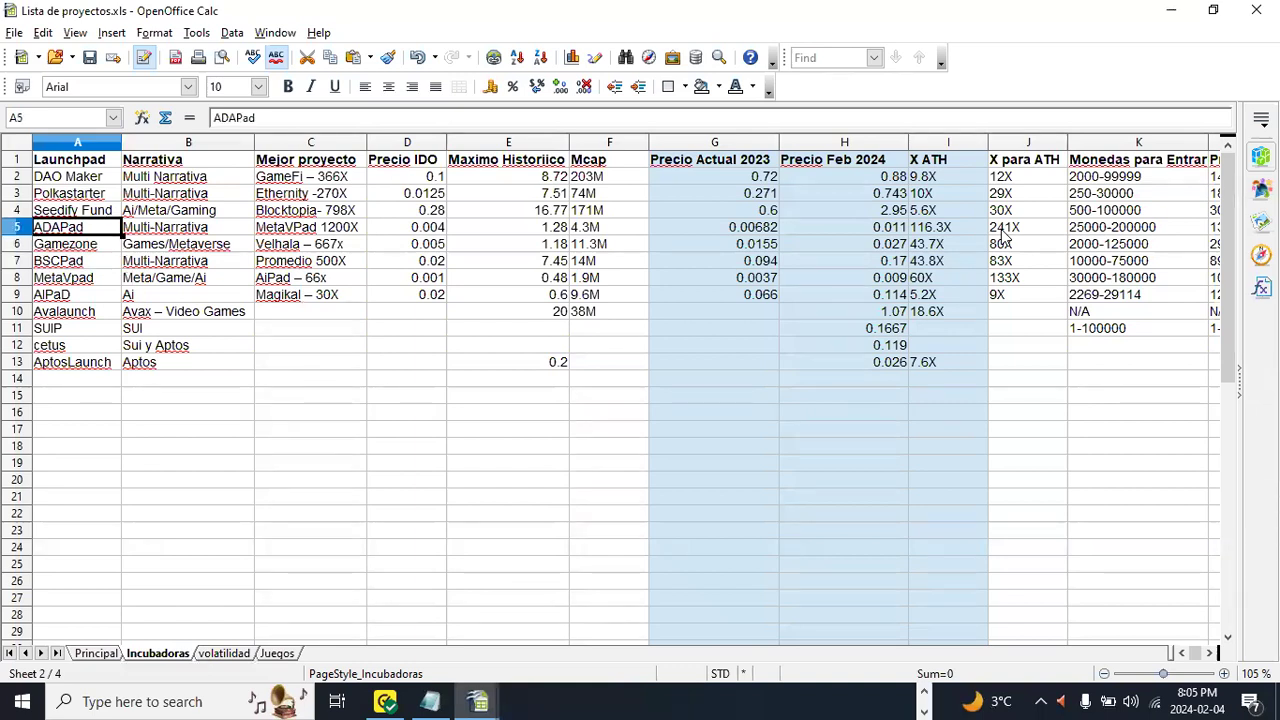
pyautogui.press('Down')
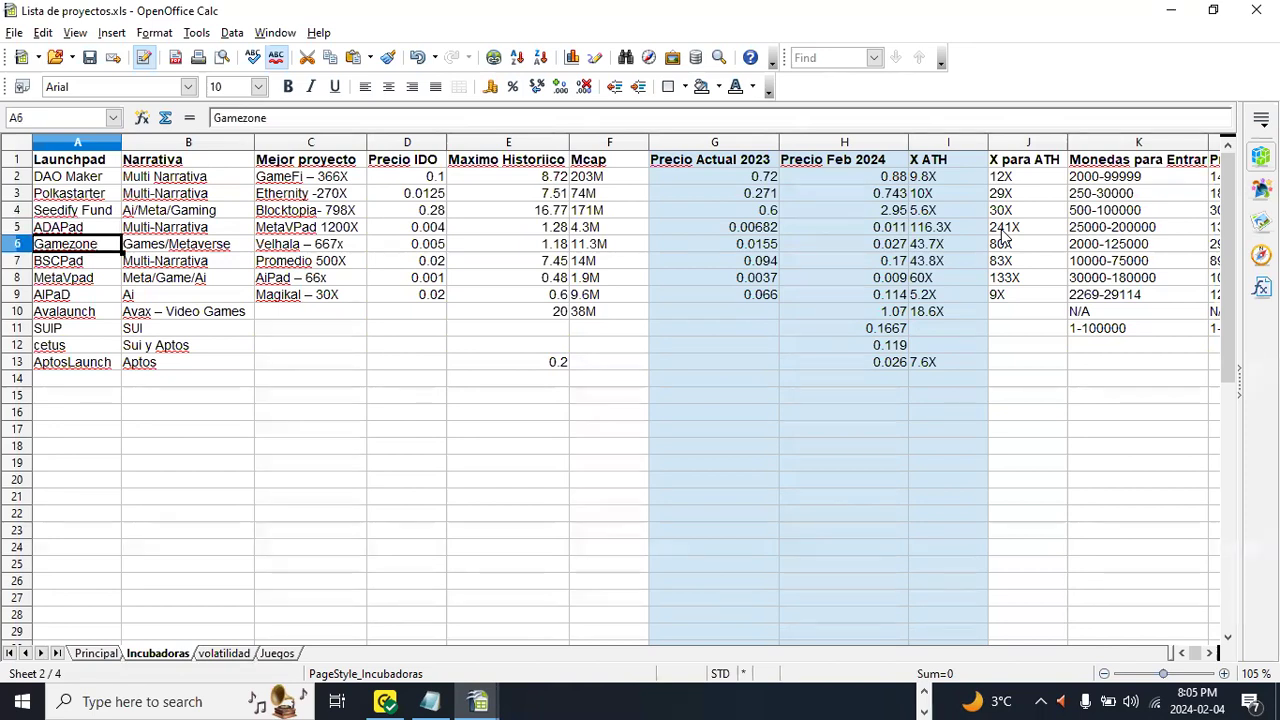
pyautogui.press('Up')
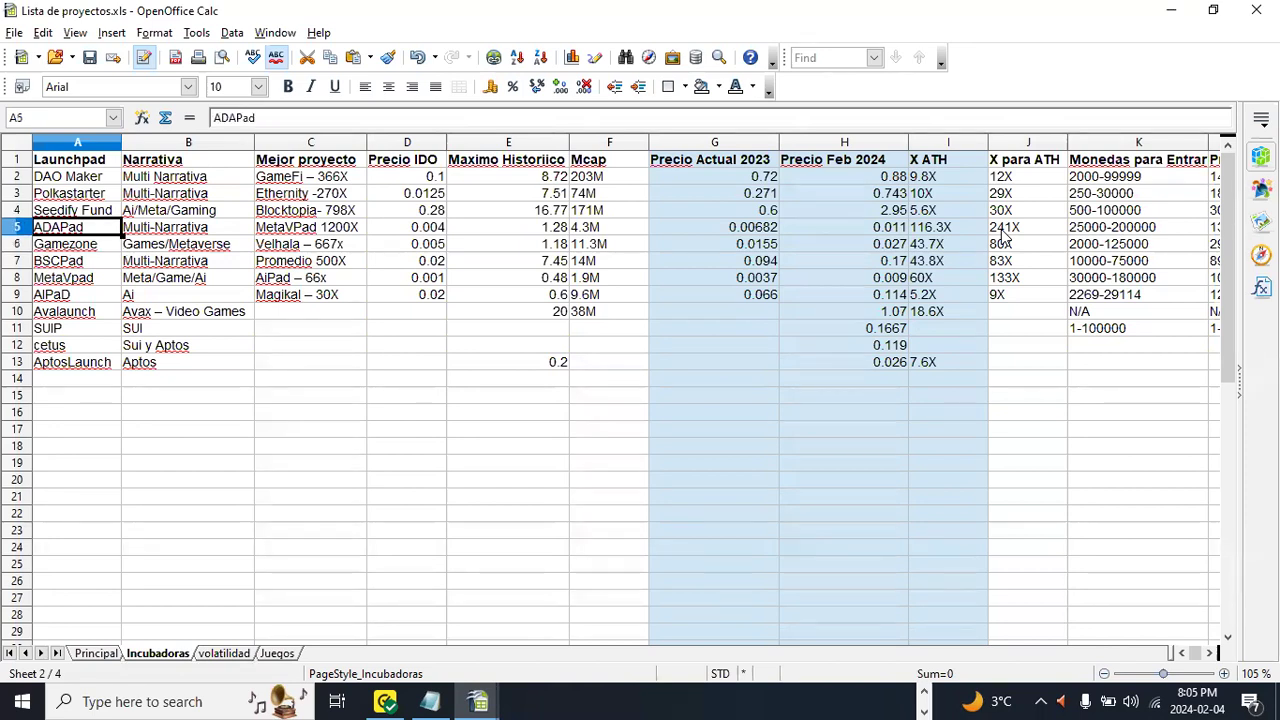
# Step: Read across ADAPad's row and check its February 2024 price against the X ATH multiple
pyautogui.press('Right')
pyautogui.press('Right')
pyautogui.press('Right')
pyautogui.press('Right')
pyautogui.press('Right')
pyautogui.press('Right')
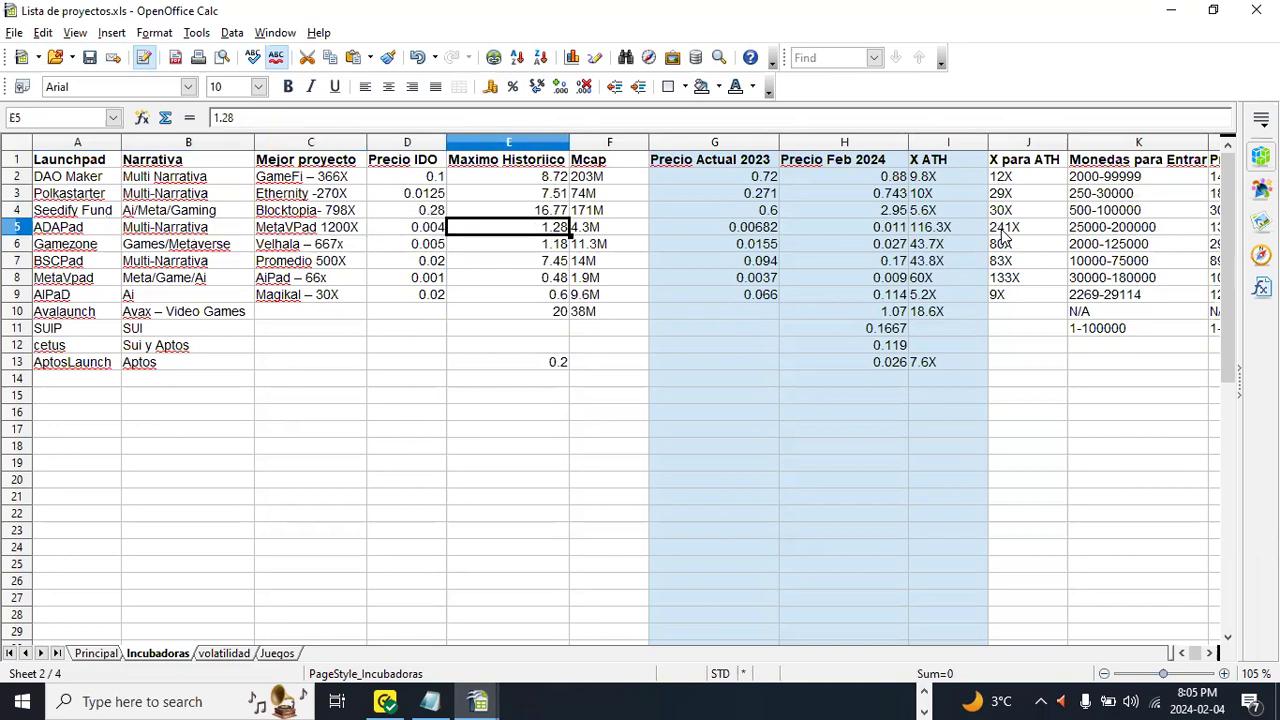
pyautogui.press('Right')
pyautogui.press('Right')
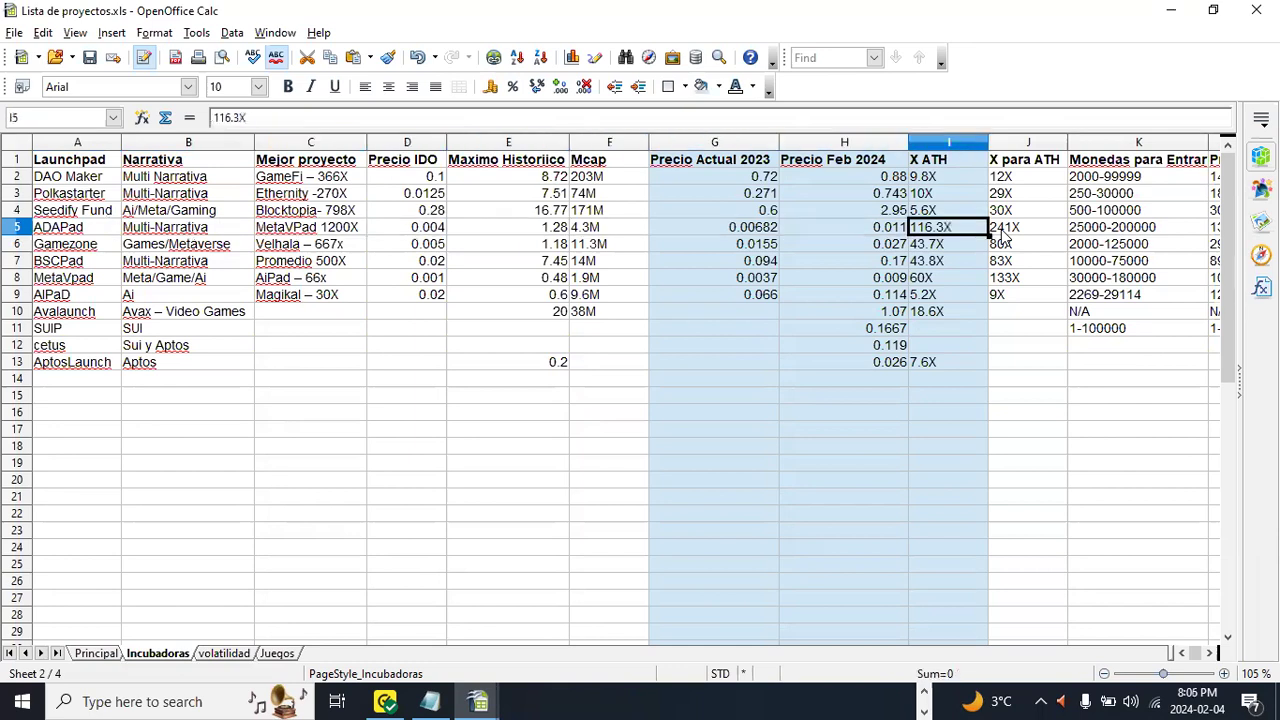
pyautogui.press('Left')
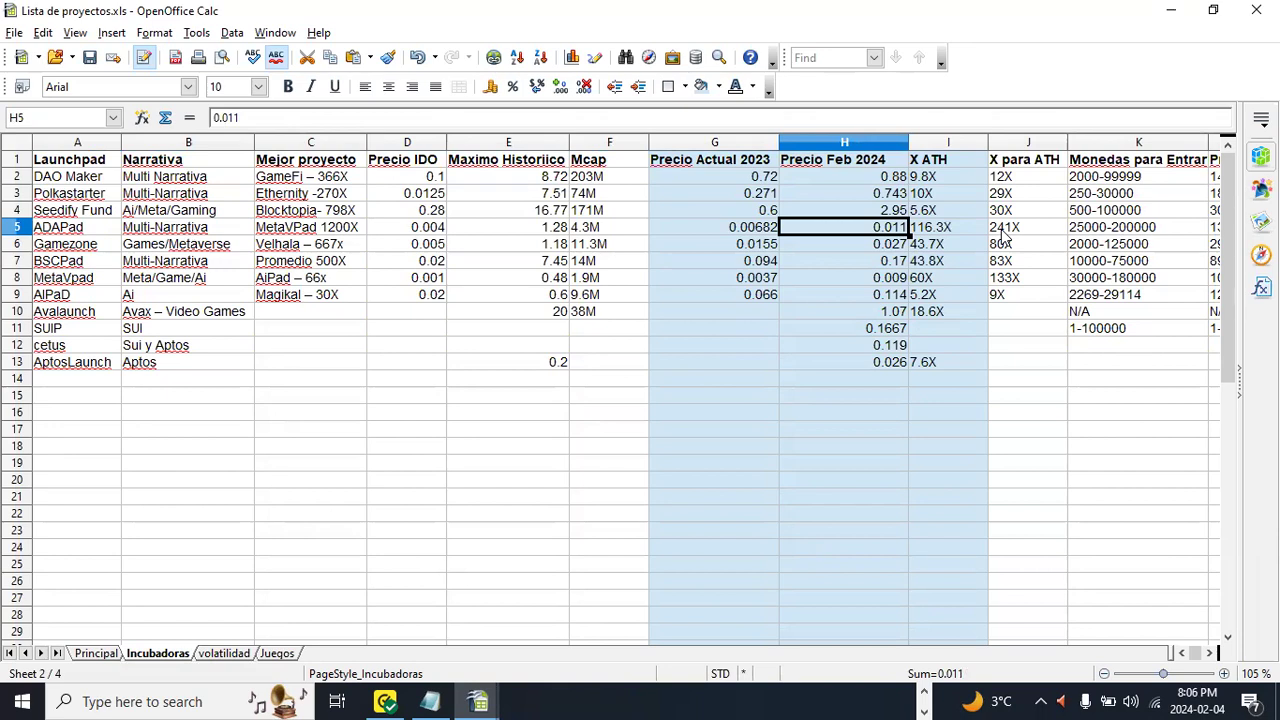
pyautogui.press('Right')
pyautogui.press('Left')
pyautogui.press('Right')
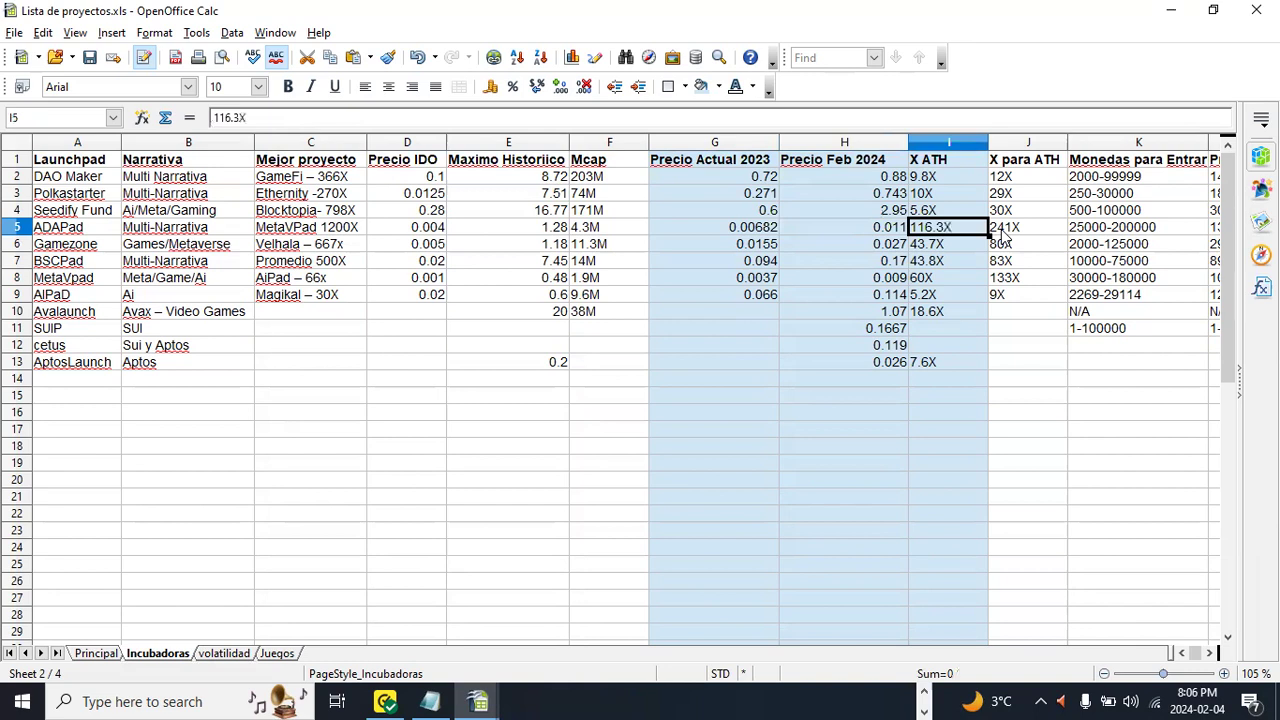
# Step: Move on to Gamezone, the next launchpad in the list, and select its name in row 6
pyautogui.press('Down')
pyautogui.press('Left')
pyautogui.press('Left')
pyautogui.press('Left')
pyautogui.press('Left')
pyautogui.press('Left')
pyautogui.press('Left')
pyautogui.press('Left')
pyautogui.press('Left')
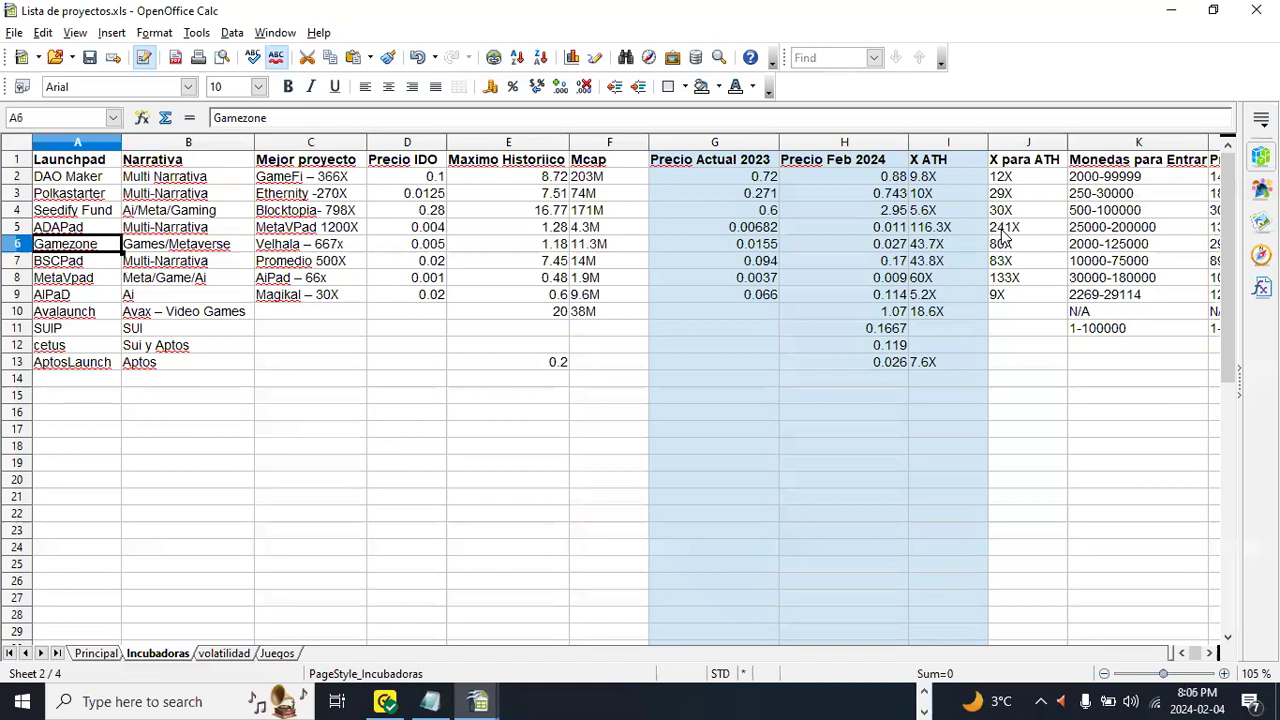
# Step: Switch to CoinGecko in the Opera browser, search for "gamezone" and open the GameZone coin page
pyautogui.hotkey('alt', 'Tab')
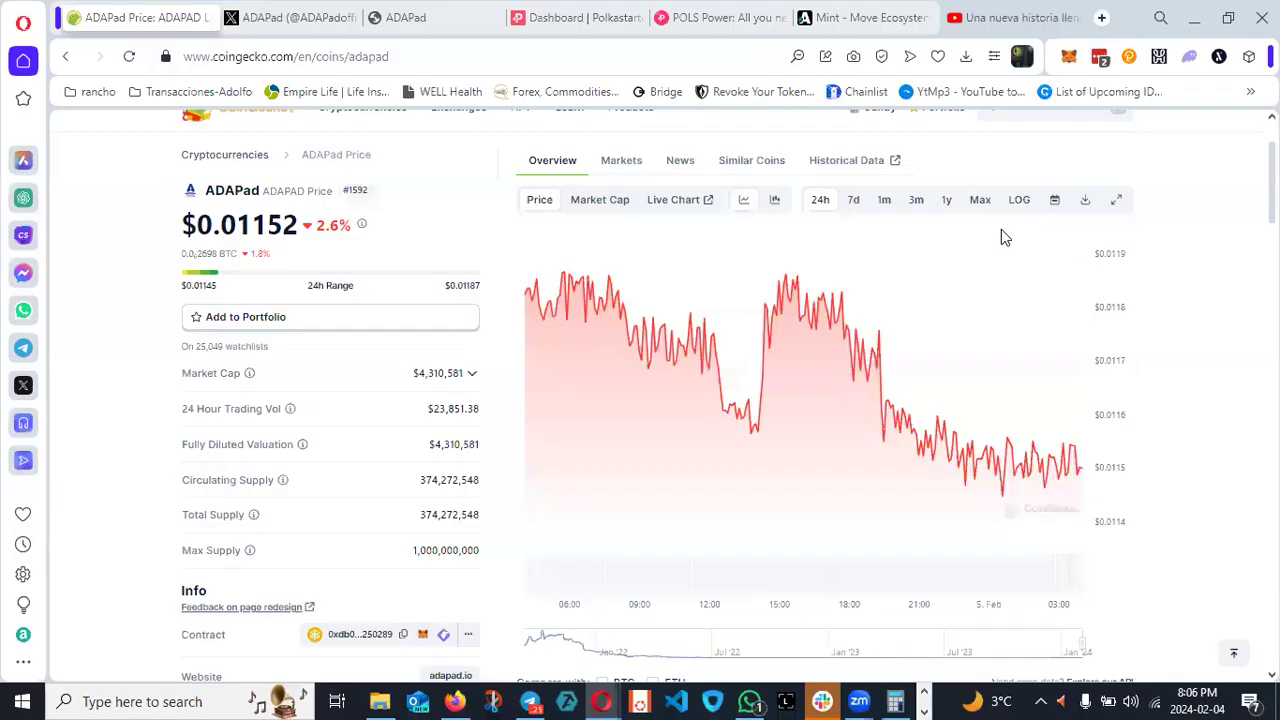
pyautogui.scroll(1, 1030, 195)
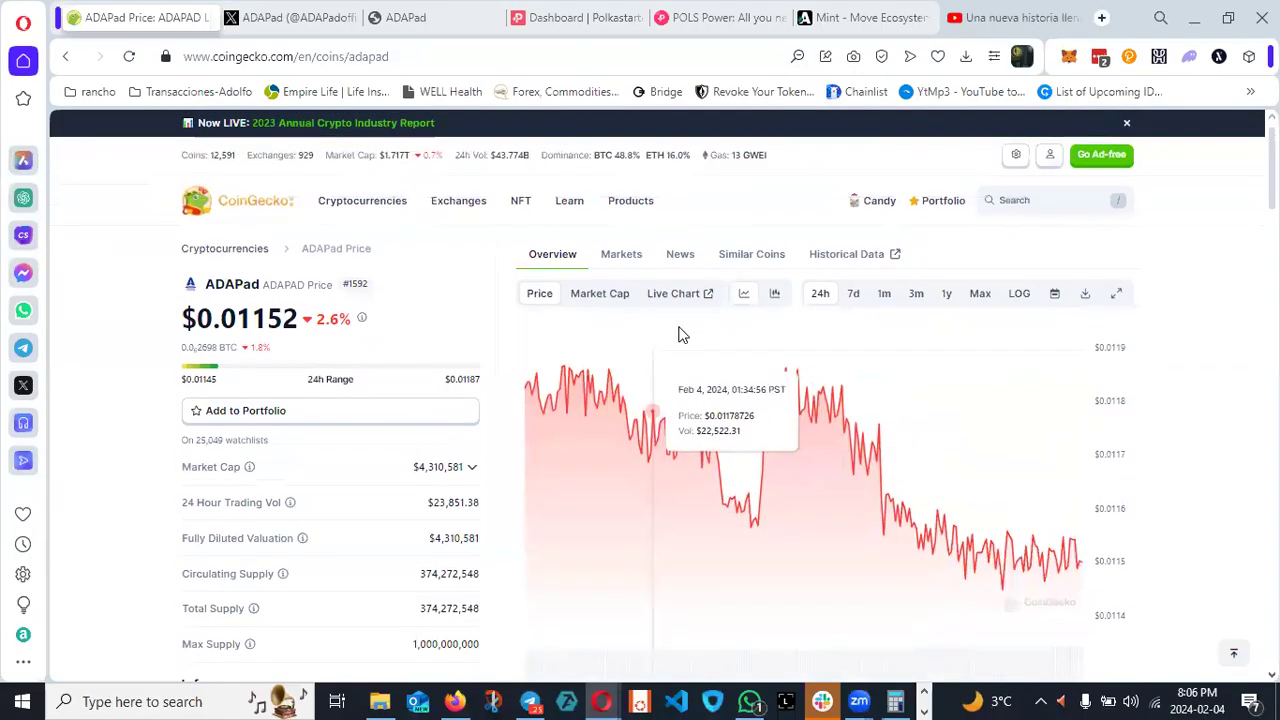
pyautogui.click(1030, 197)
pyautogui.write('game')
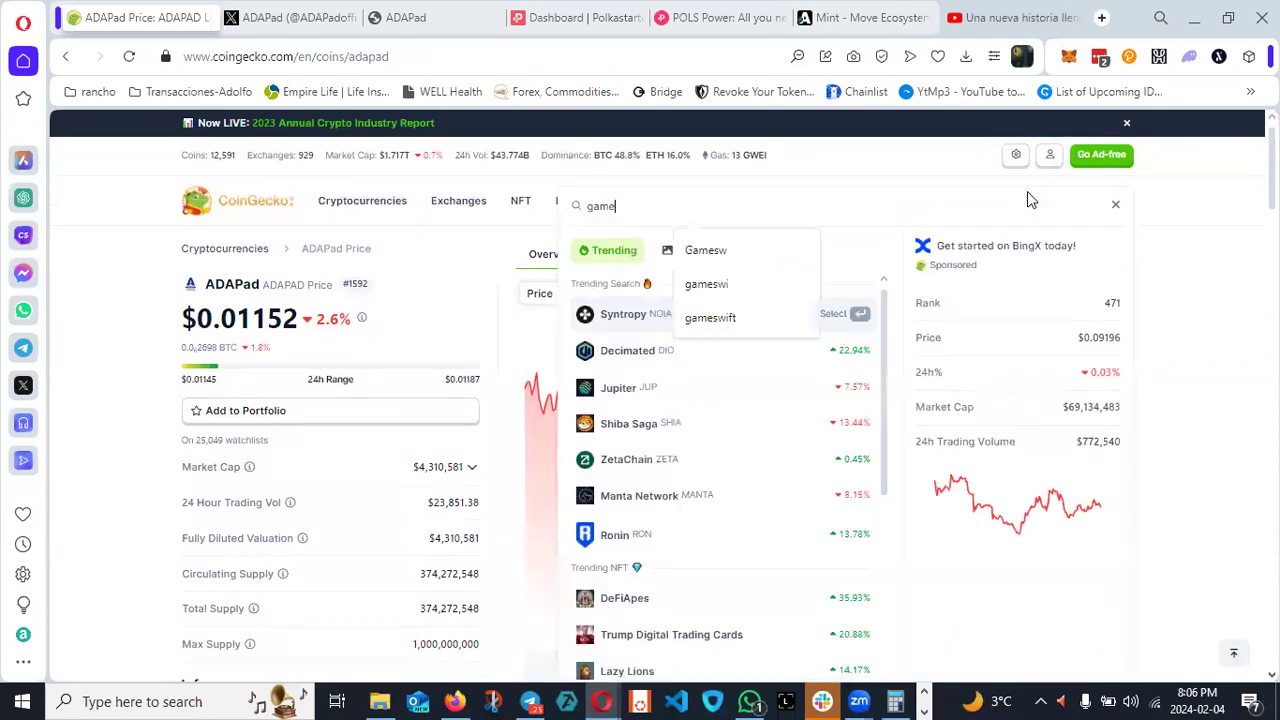
pyautogui.write('zone')
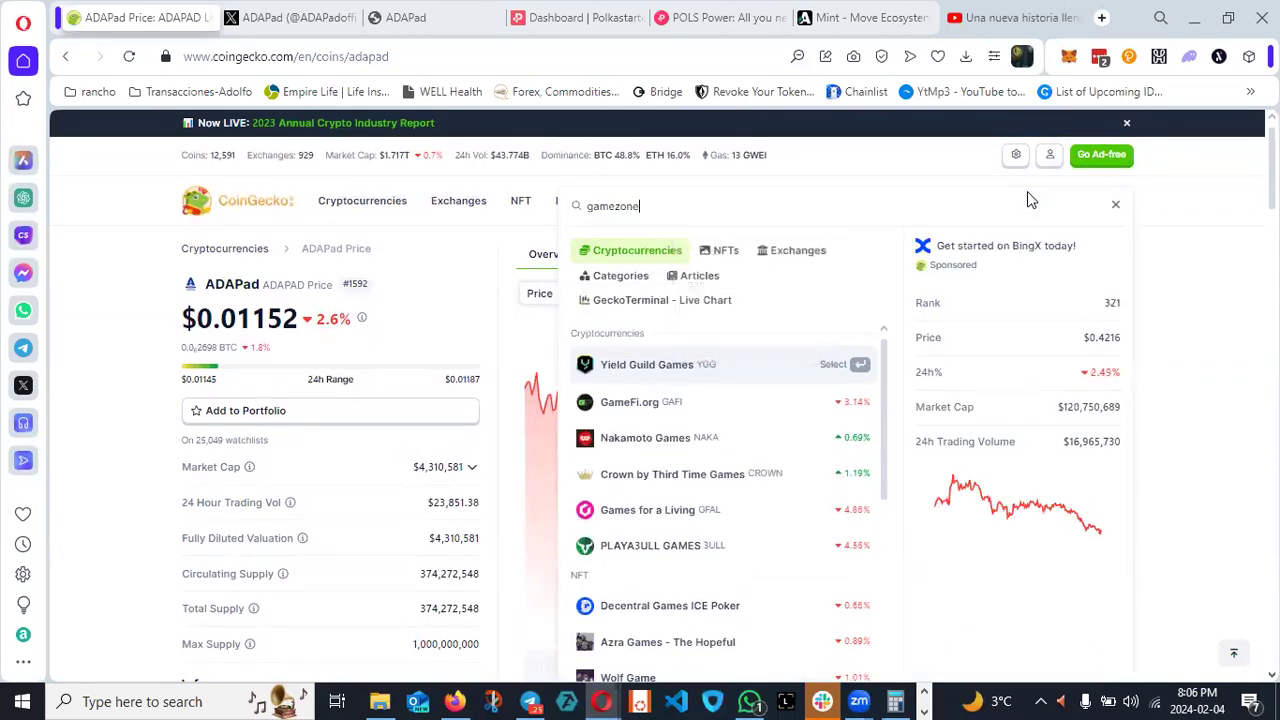
pyautogui.click(651, 318)
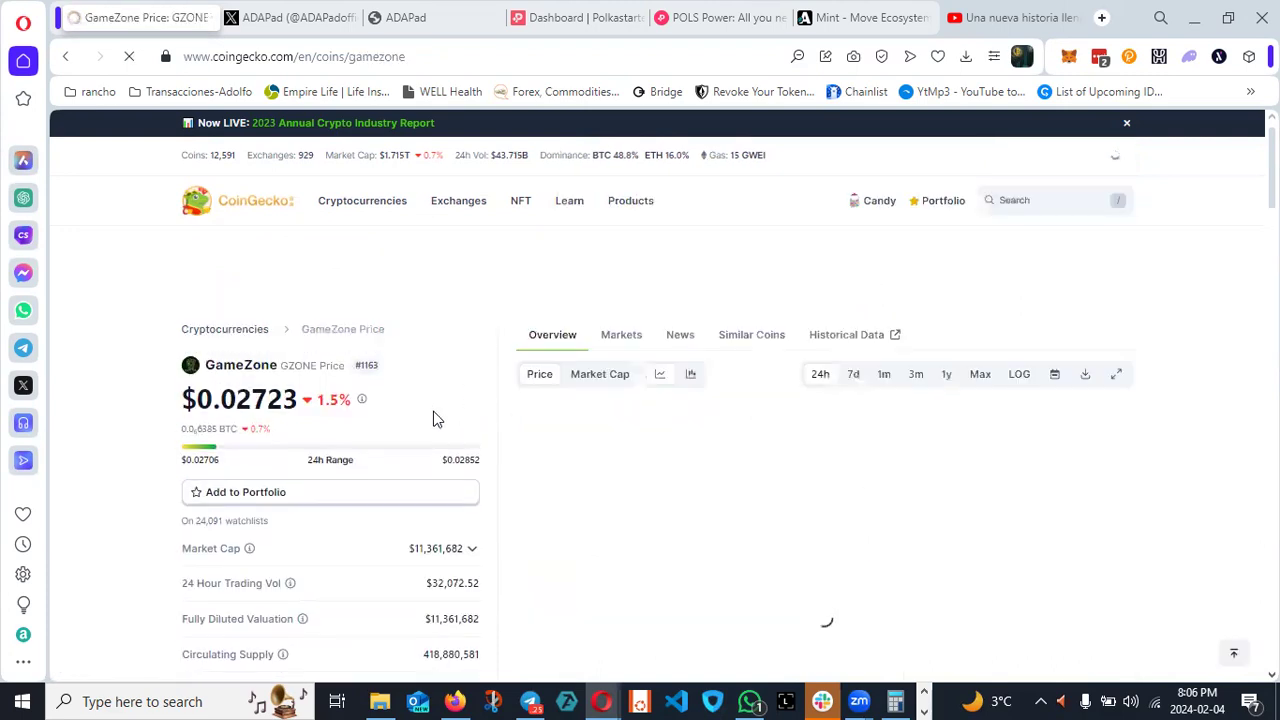
# Step: Open GameZone's official website from its coin information and launch its IDO platform
pyautogui.scroll(-3, 435, 413)
pyautogui.scroll(-2, 435, 413)
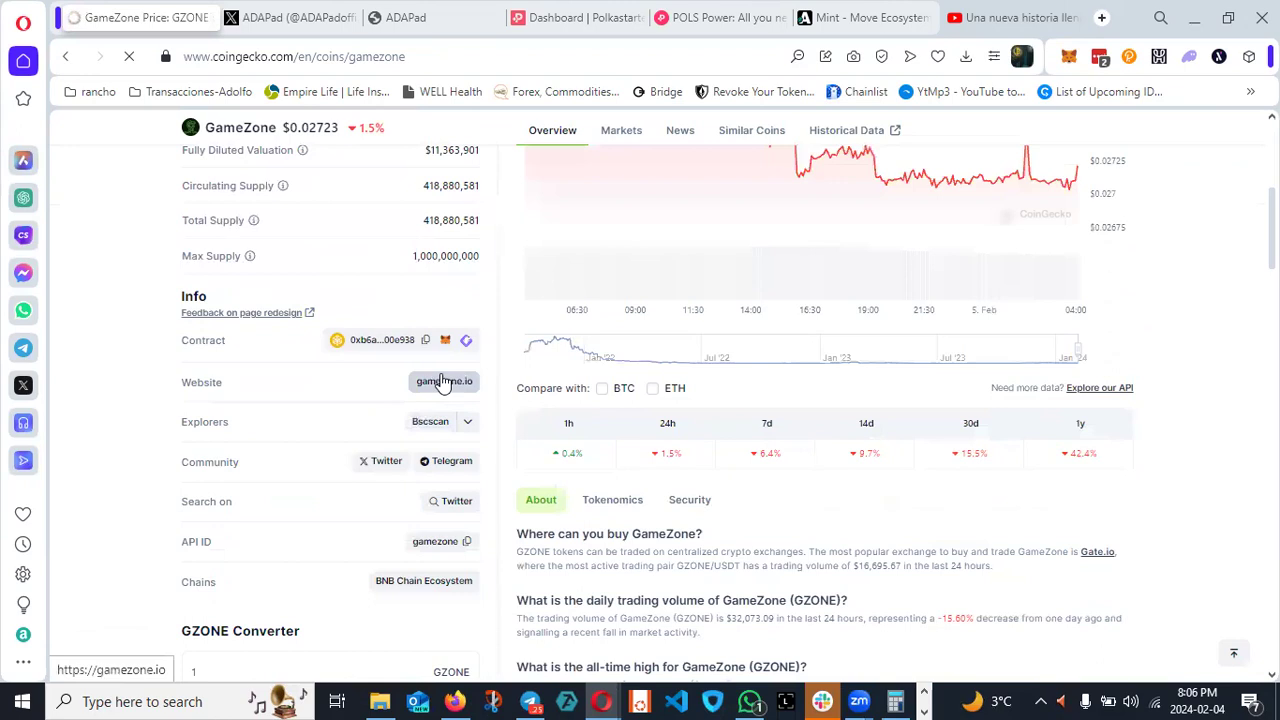
pyautogui.click(443, 381)
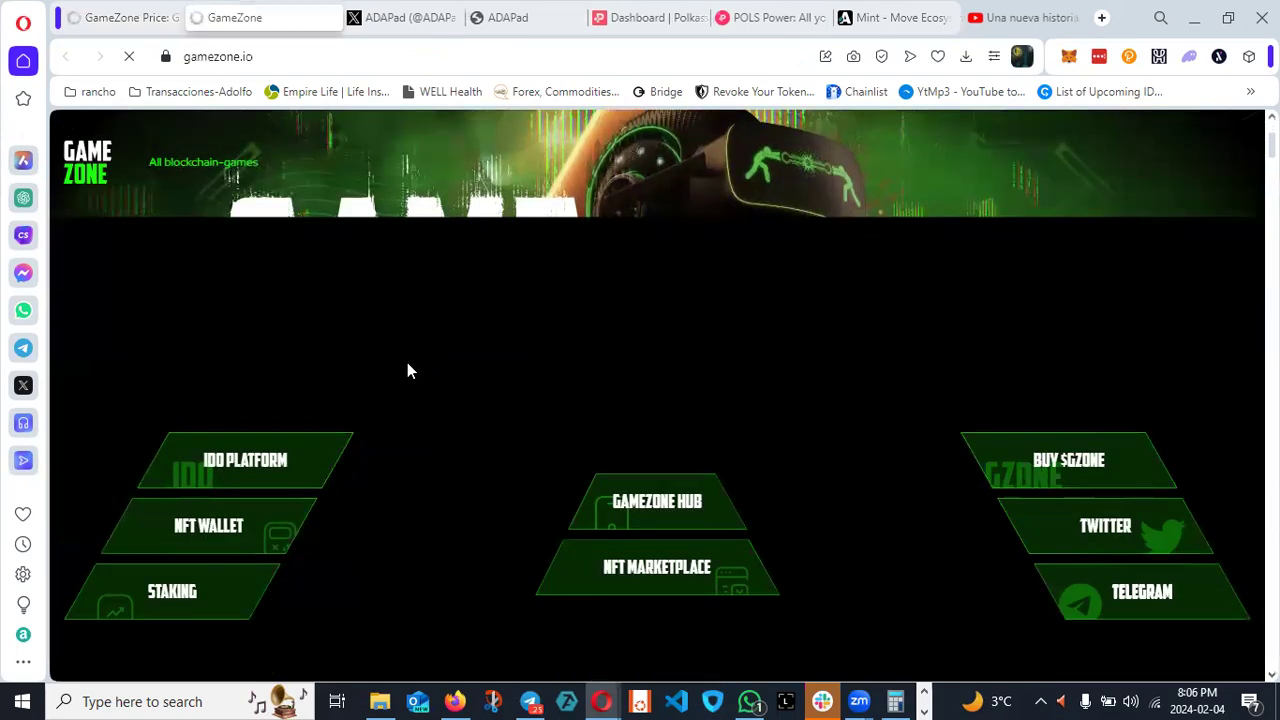
pyautogui.scroll(-2, 277, 395)
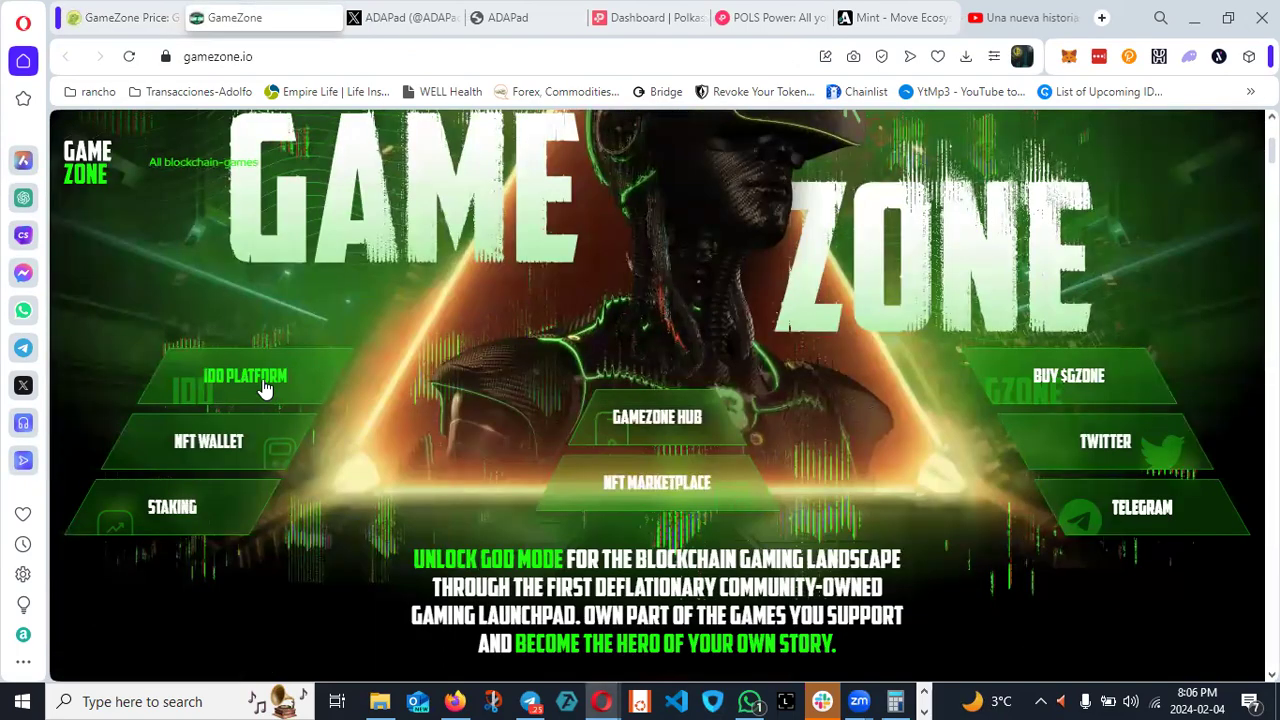
pyautogui.click(263, 385)
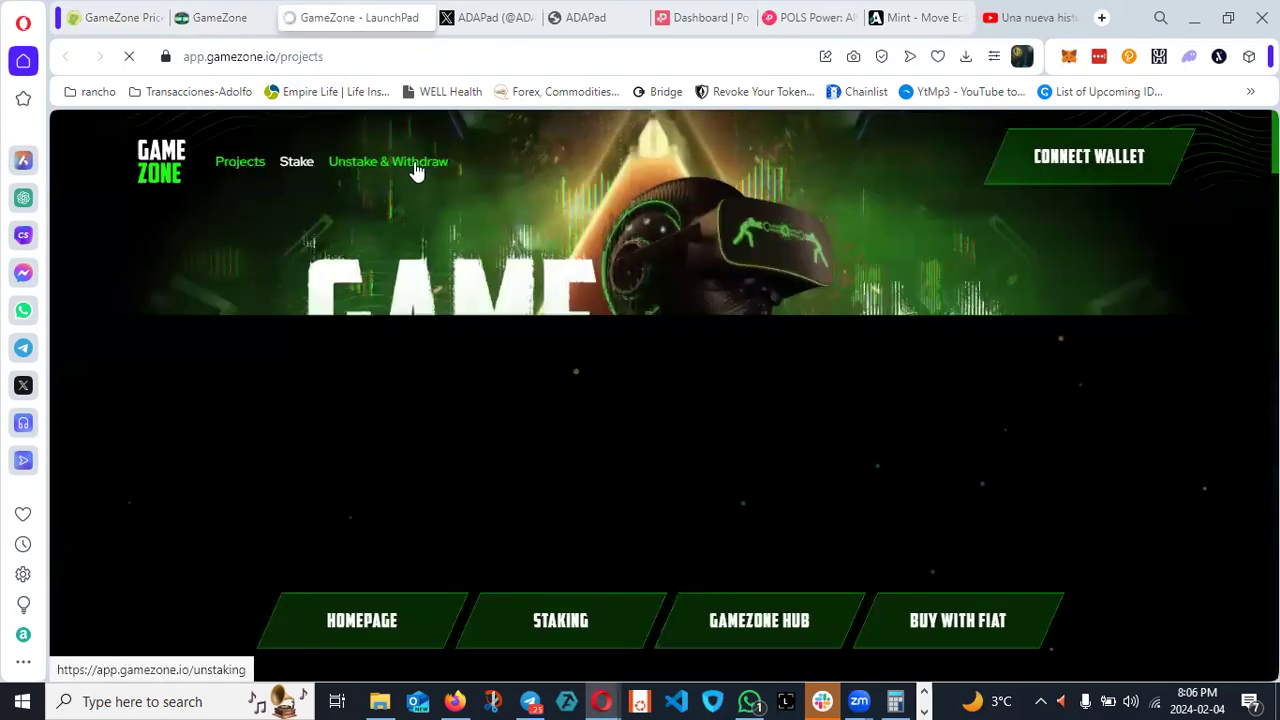
# Step: Review the open and coming-soon projects on the GameZone launchpad
pyautogui.scroll(-3, 523, 188)
pyautogui.scroll(-5, 523, 193)
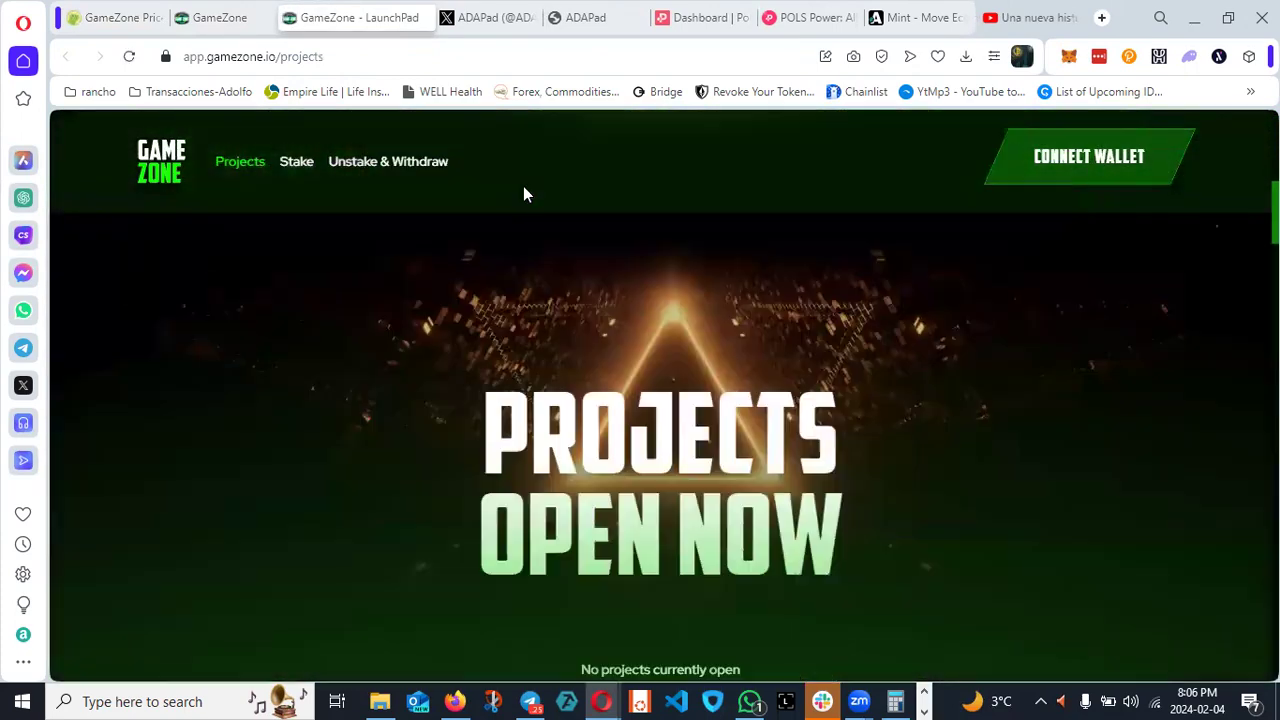
pyautogui.scroll(-6, 559, 328)
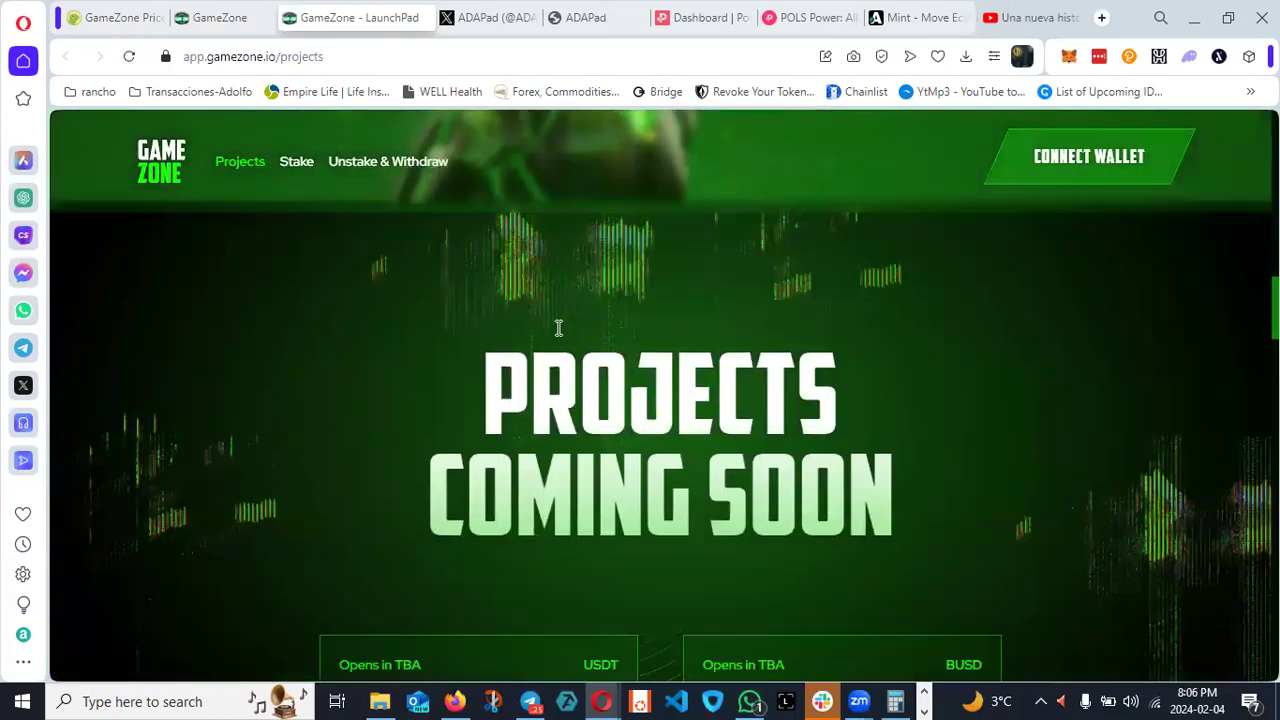
pyautogui.scroll(-8, 798, 472)
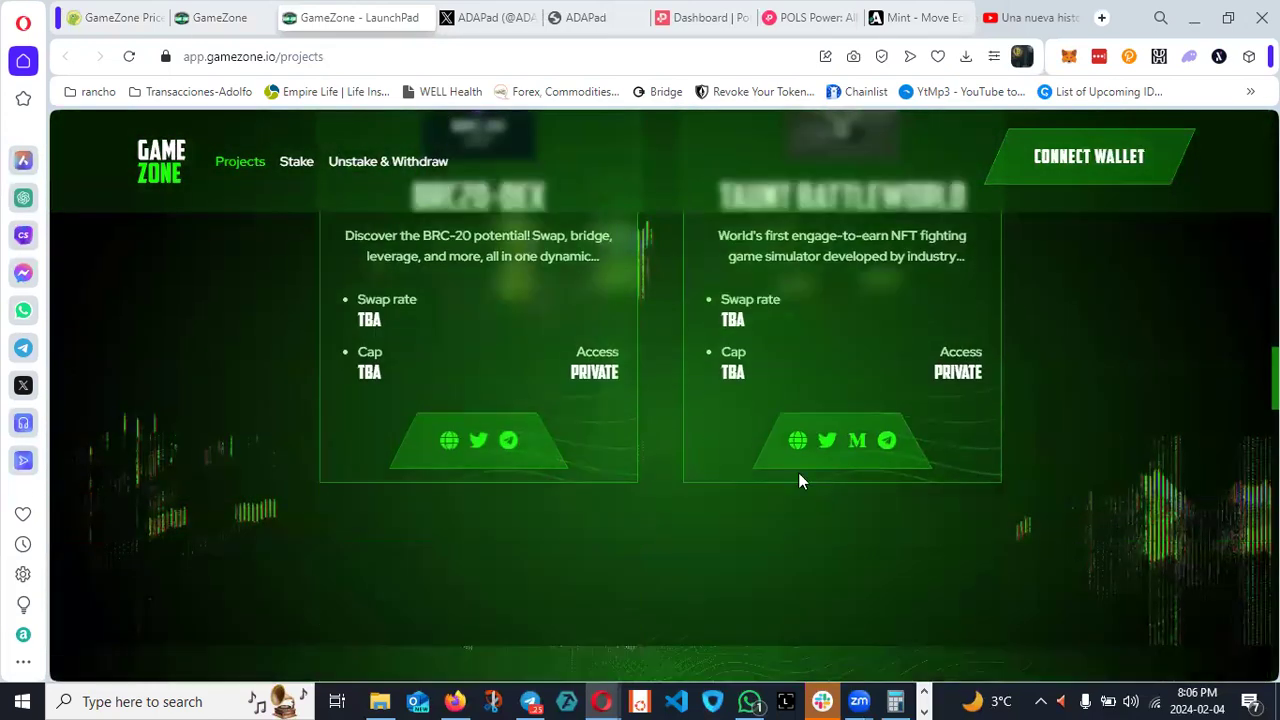
# Step: Examine the fully funded projects on the GameZone launchpad, including their swap rates, caps and participant numbers
pyautogui.scroll(-5, 682, 436)
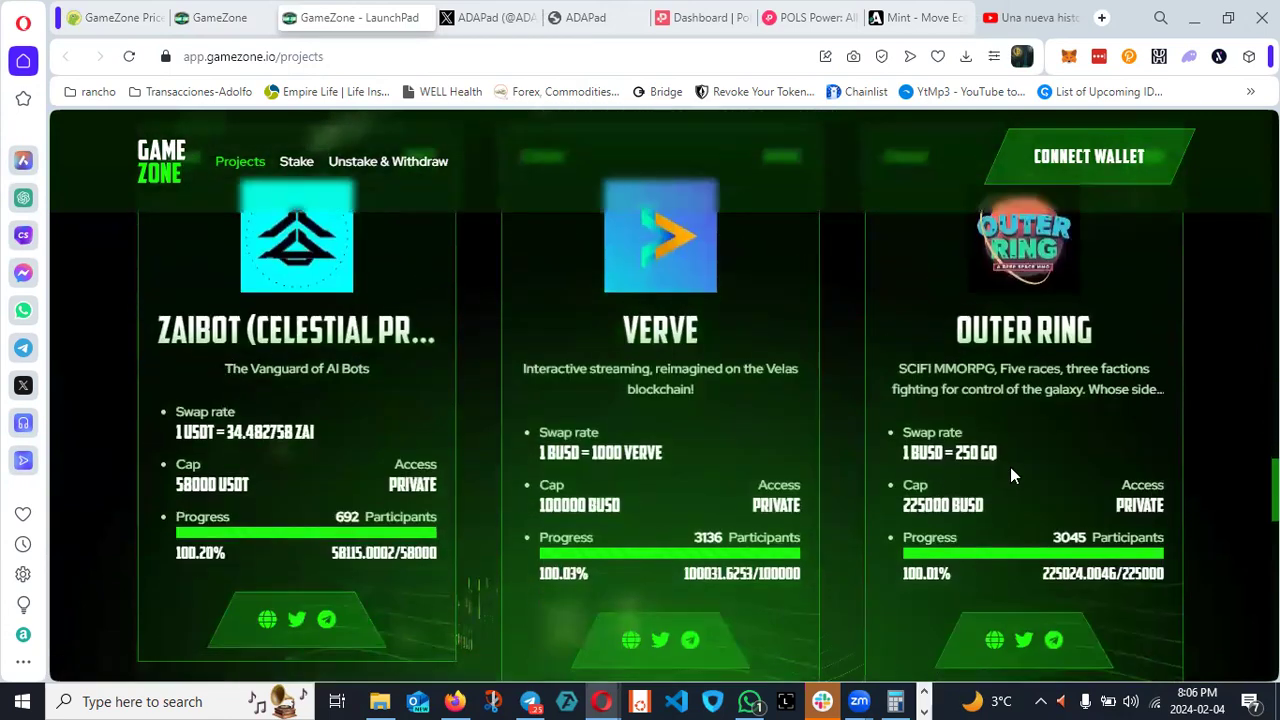
pyautogui.scroll(-5, 1011, 477)
pyautogui.scroll(-4, 368, 489)
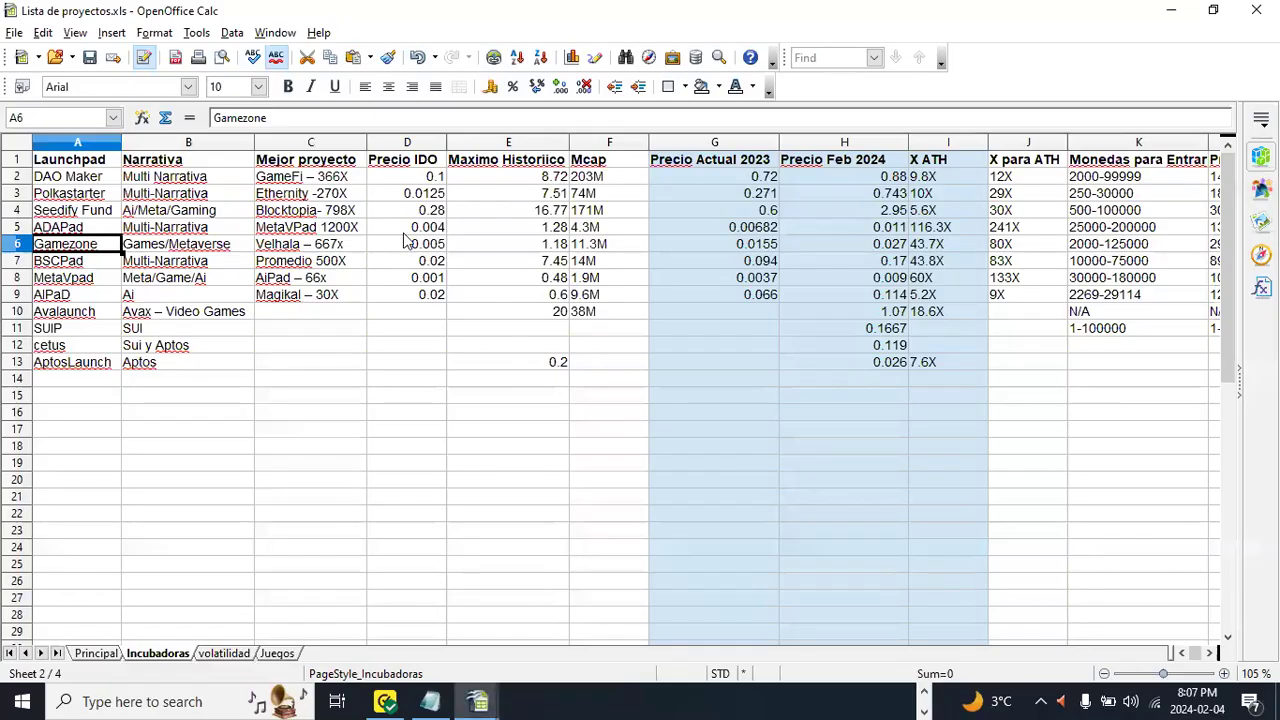
# Step: Switch to the Incubadoras sheet in OpenOffice Calc and review Gamezone's all-time high, 2023 and Feb 2024 prices and ATH multiples, comparing the multiple with ADAPad's
pyautogui.click(556, 248)
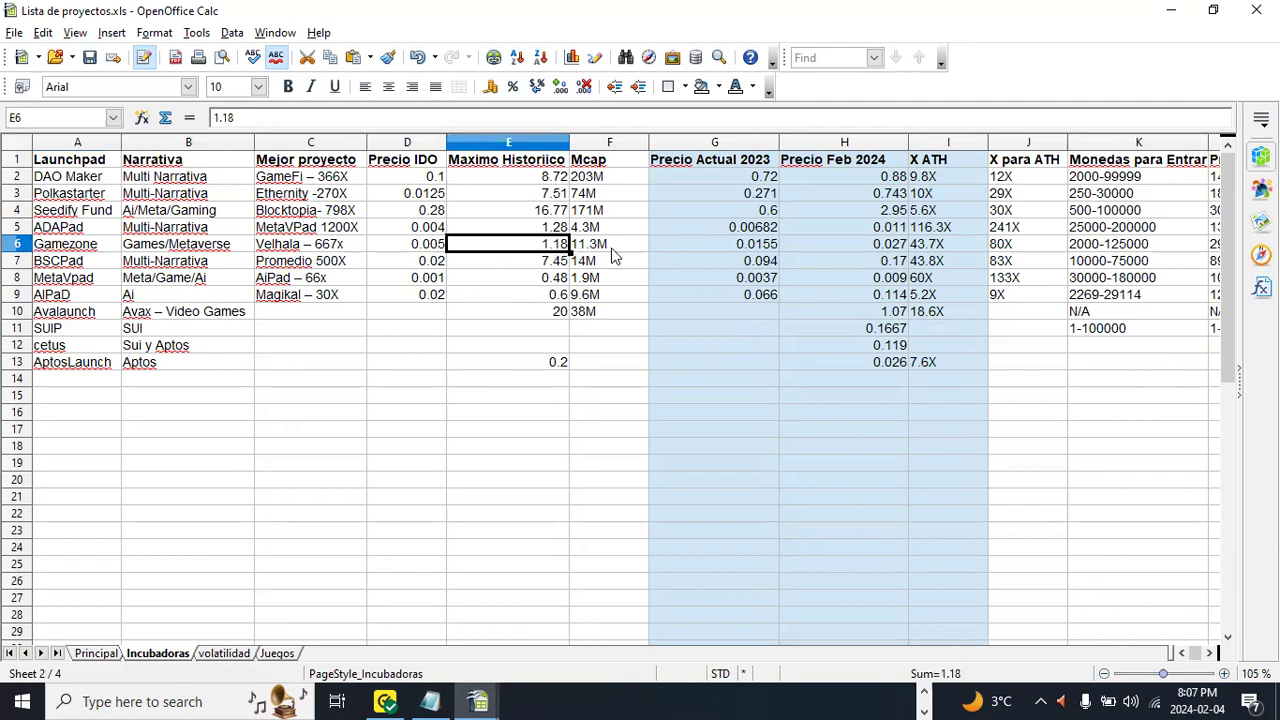
pyautogui.click(727, 248)
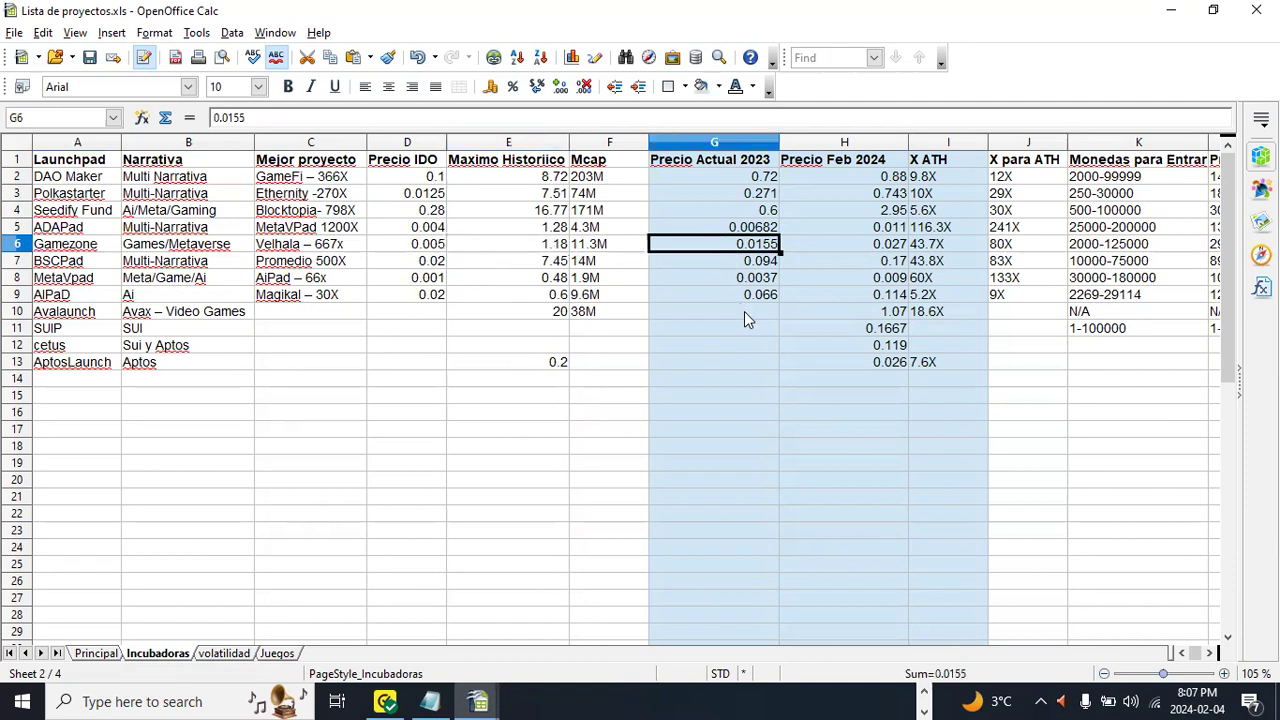
pyautogui.press('Right')
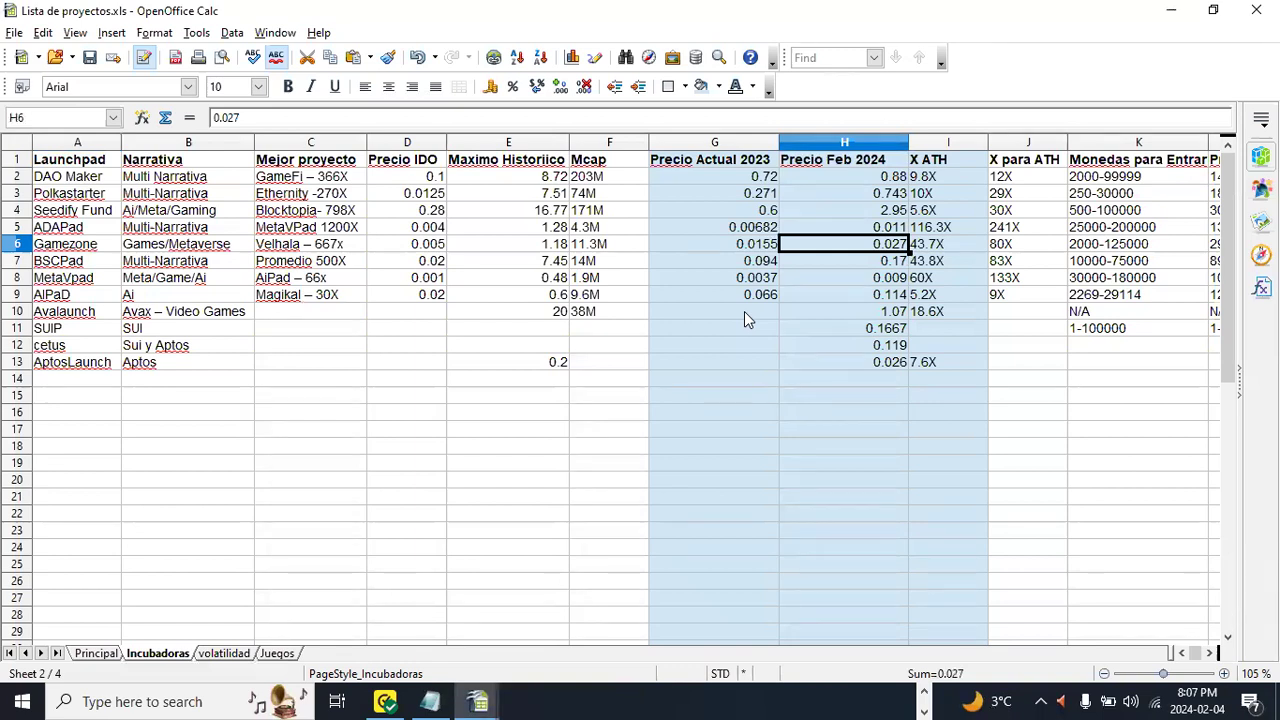
pyautogui.press('Right')
pyautogui.press('Right')
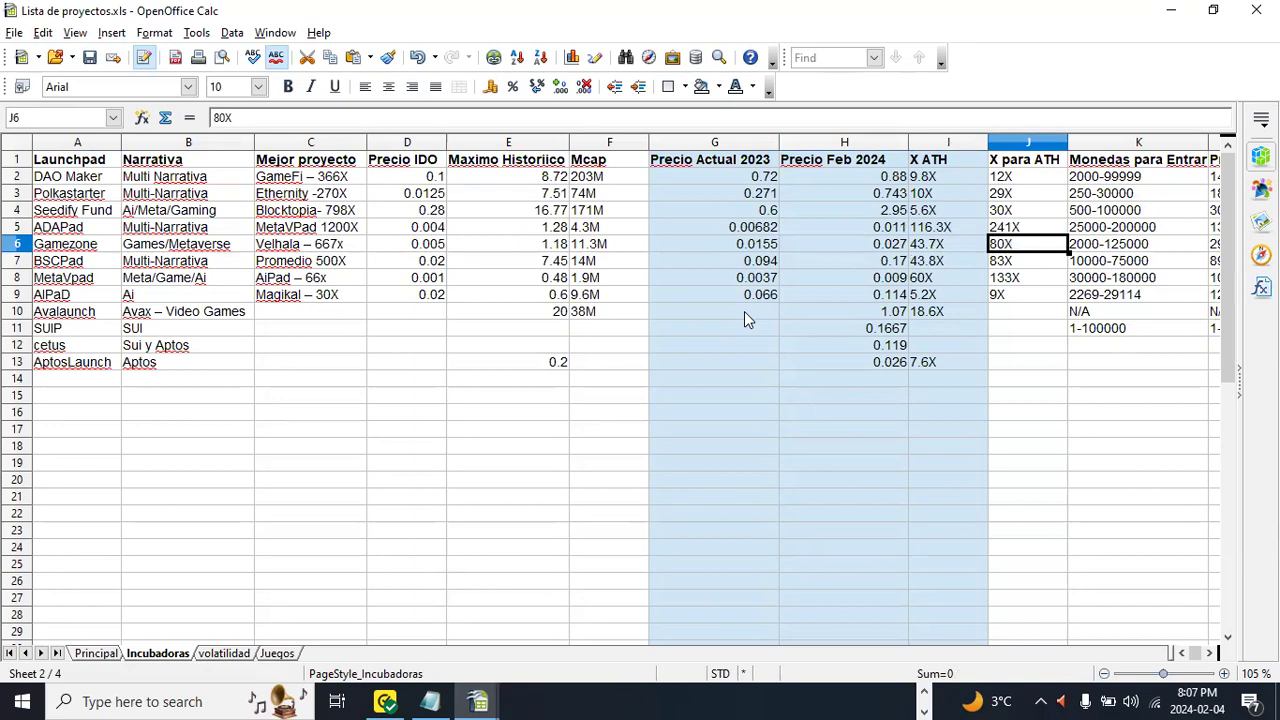
pyautogui.press('Left')
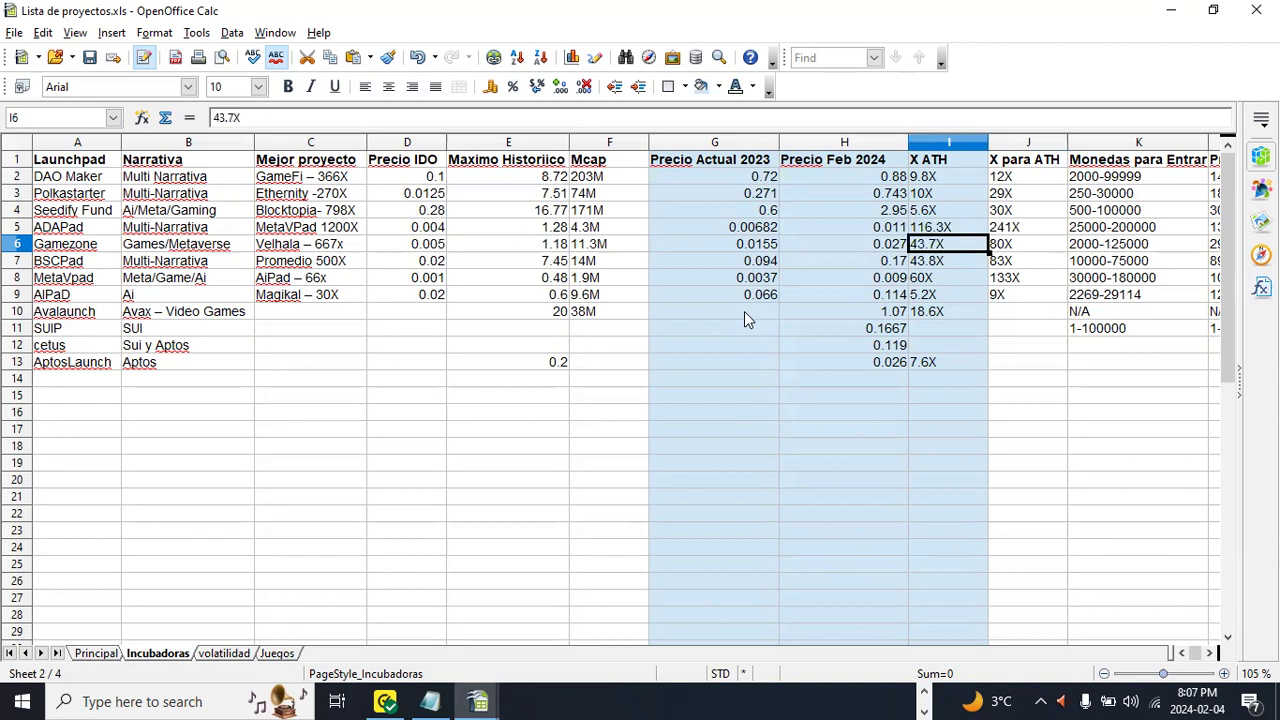
pyautogui.press('Right')
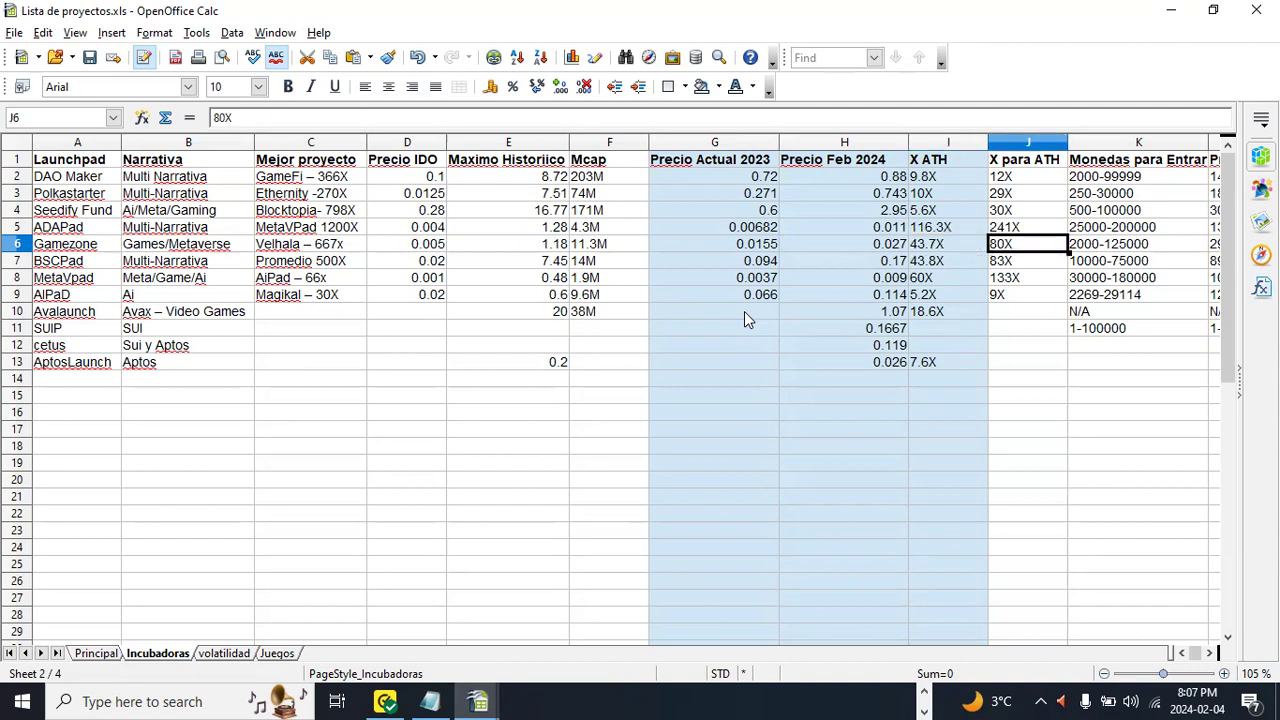
pyautogui.press('Left')
pyautogui.press('Up')
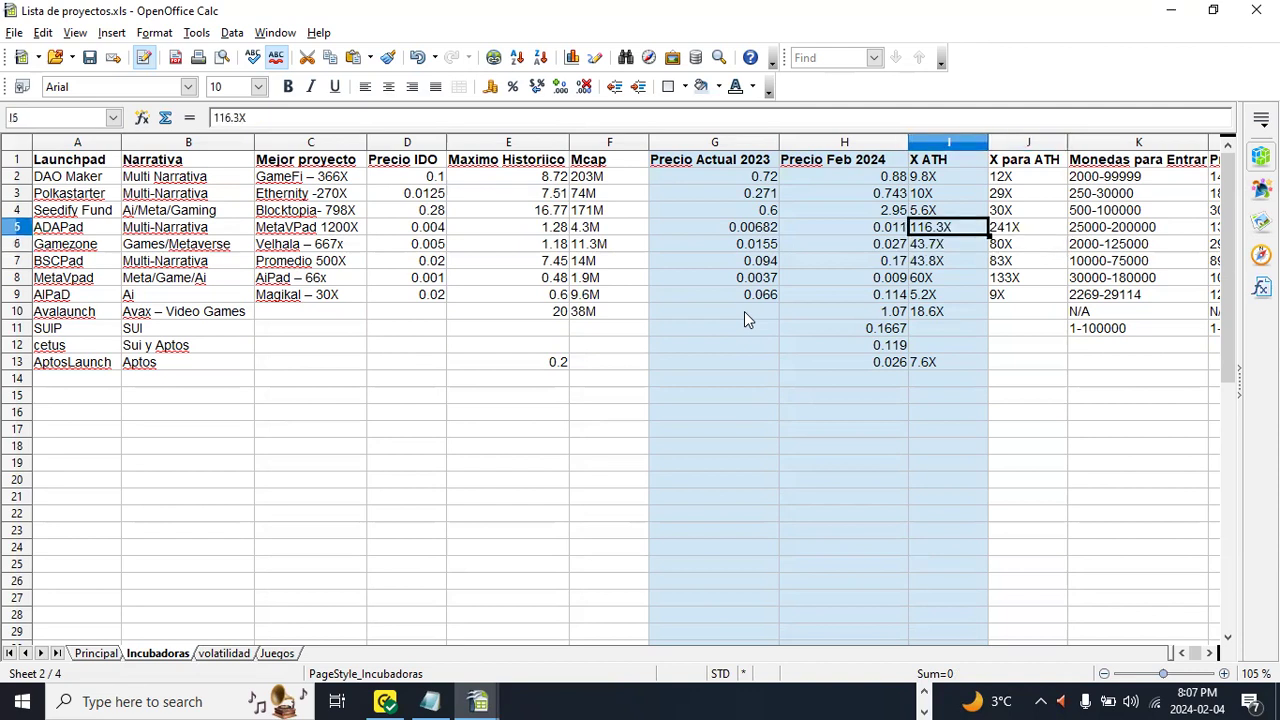
# Step: Review the Gamezone row's all-time-high multiple, coins required to enter and today's price
pyautogui.press('Down')
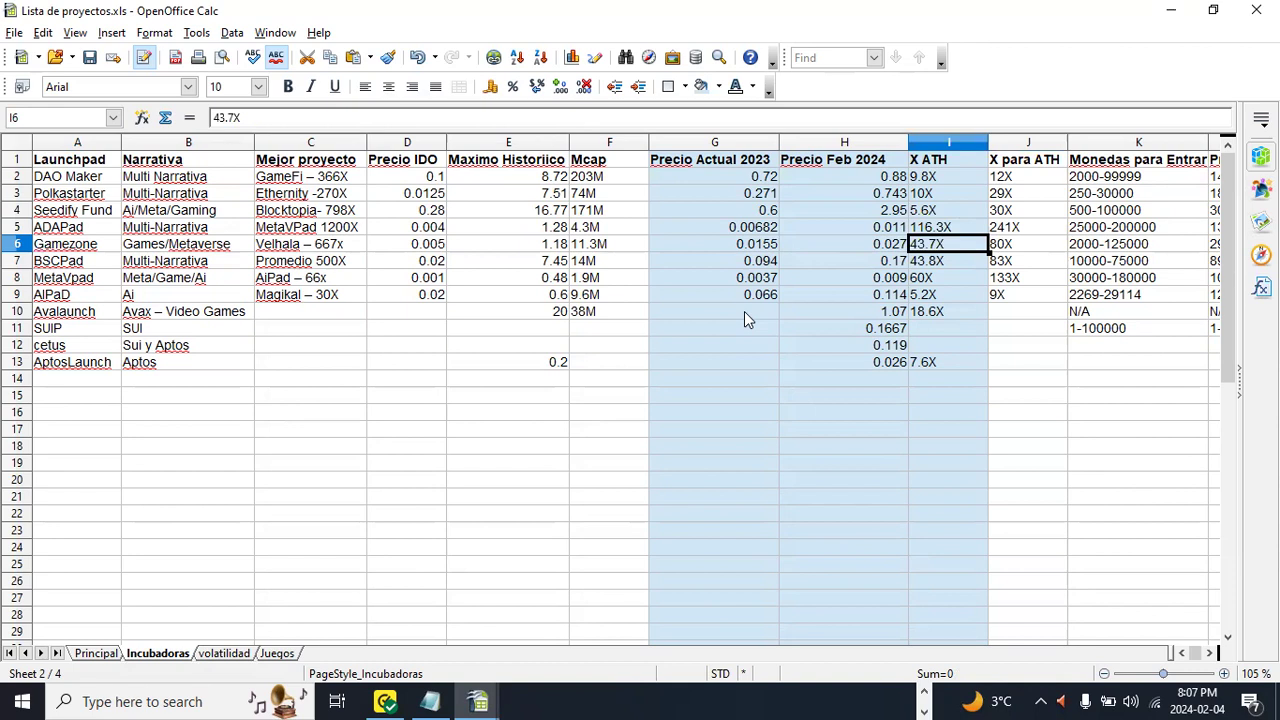
pyautogui.press('Right')
pyautogui.press('Right')
pyautogui.press('Right')
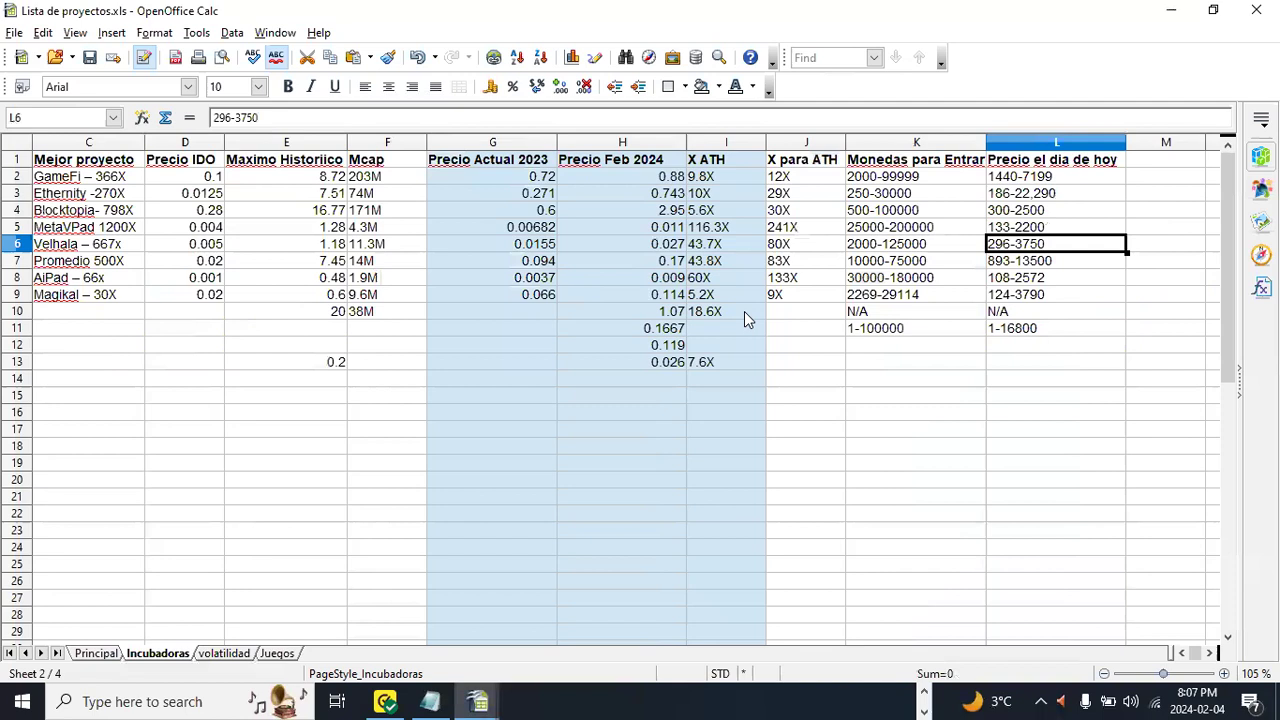
pyautogui.press('Left')
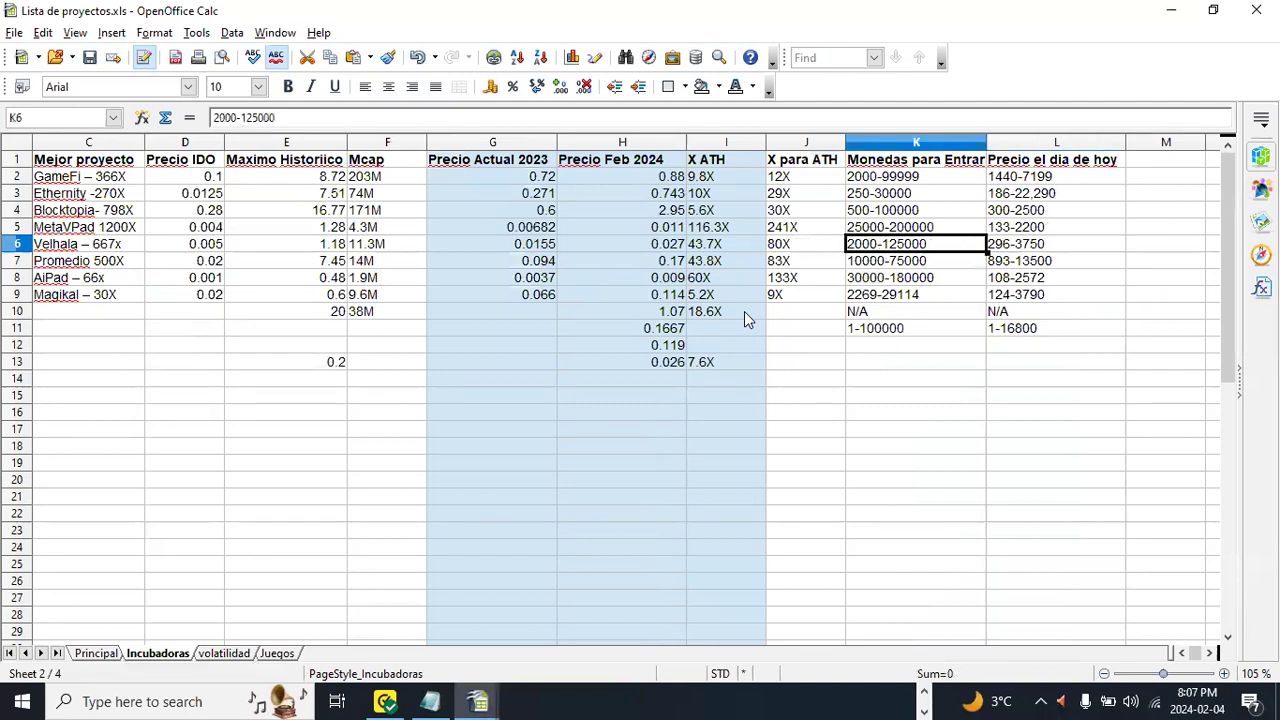
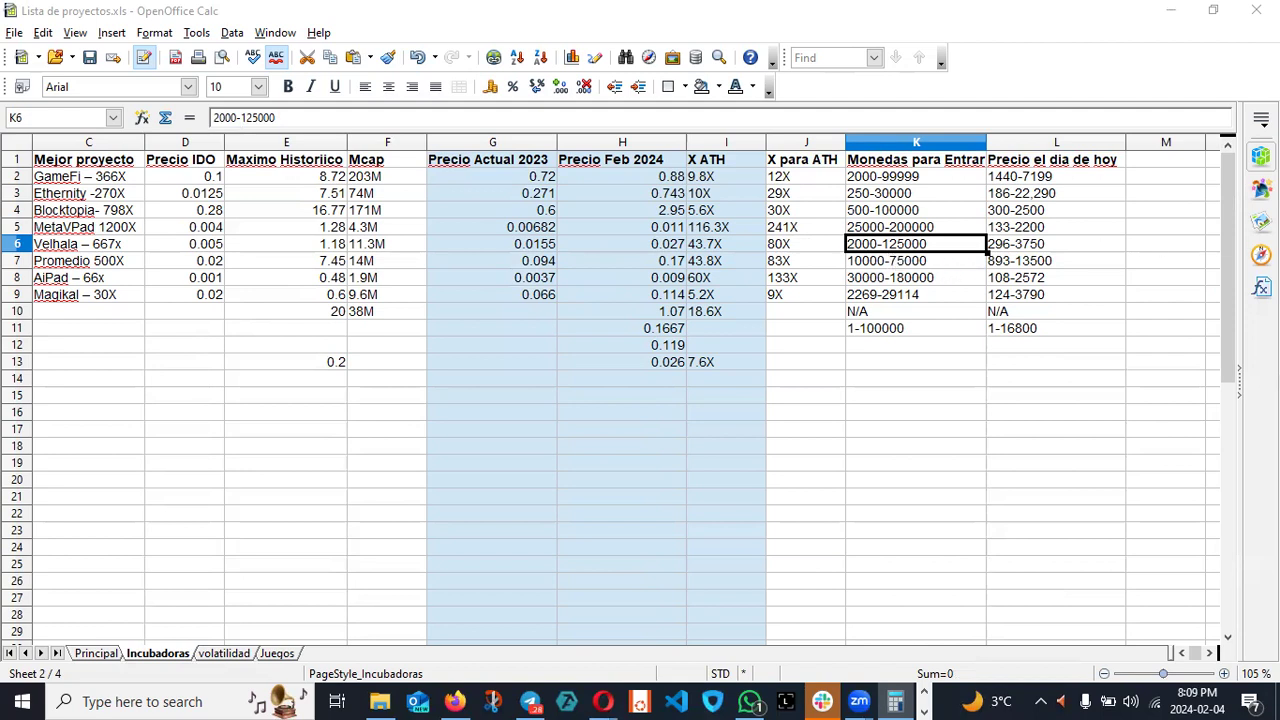
# Step: Set Gamezone's "Precio el dia de hoy" range to 296-3375
pyautogui.doubleClick(1065, 243)
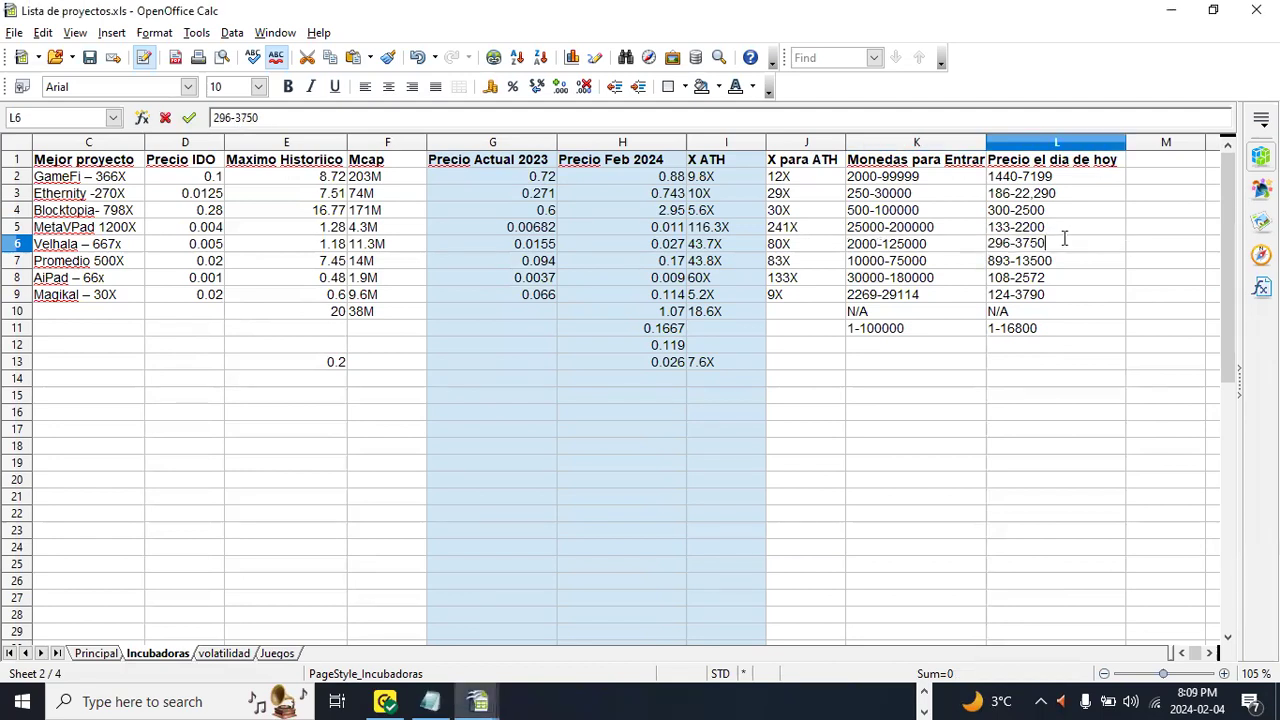
pyautogui.press('BackSpace')
pyautogui.press('BackSpace')
pyautogui.press('BackSpace')
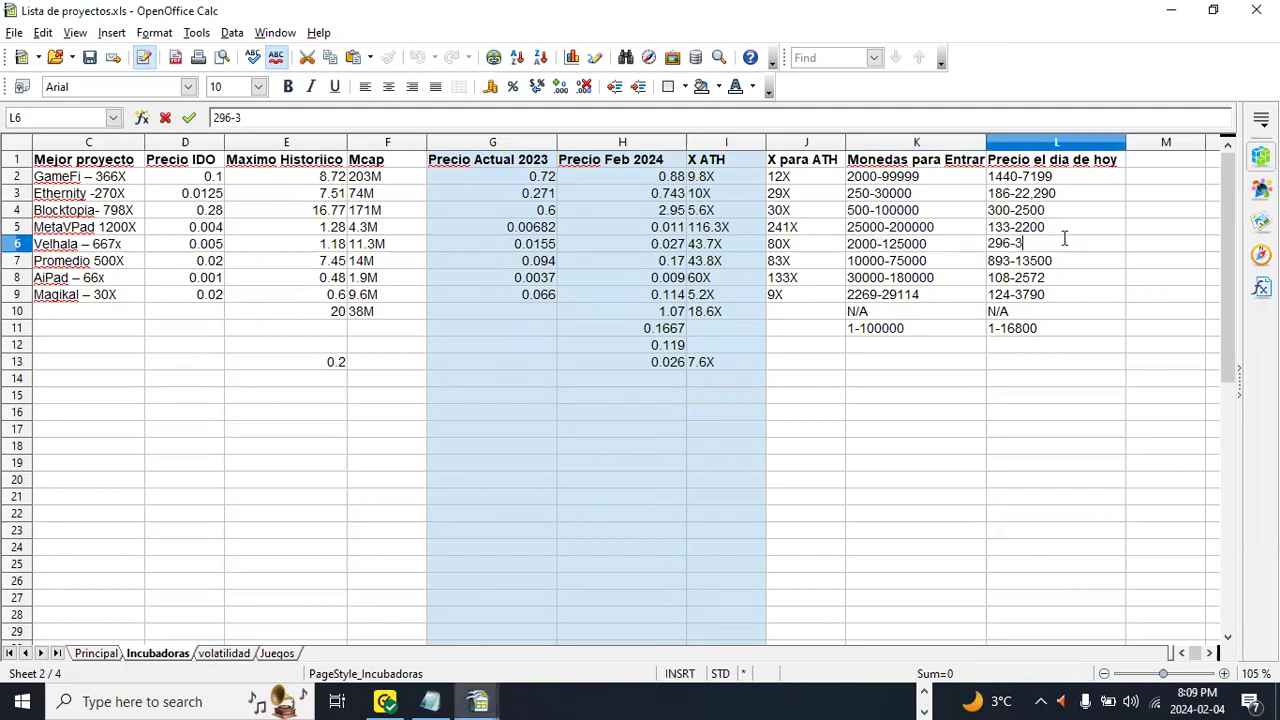
pyautogui.write('375')
pyautogui.press('Return')
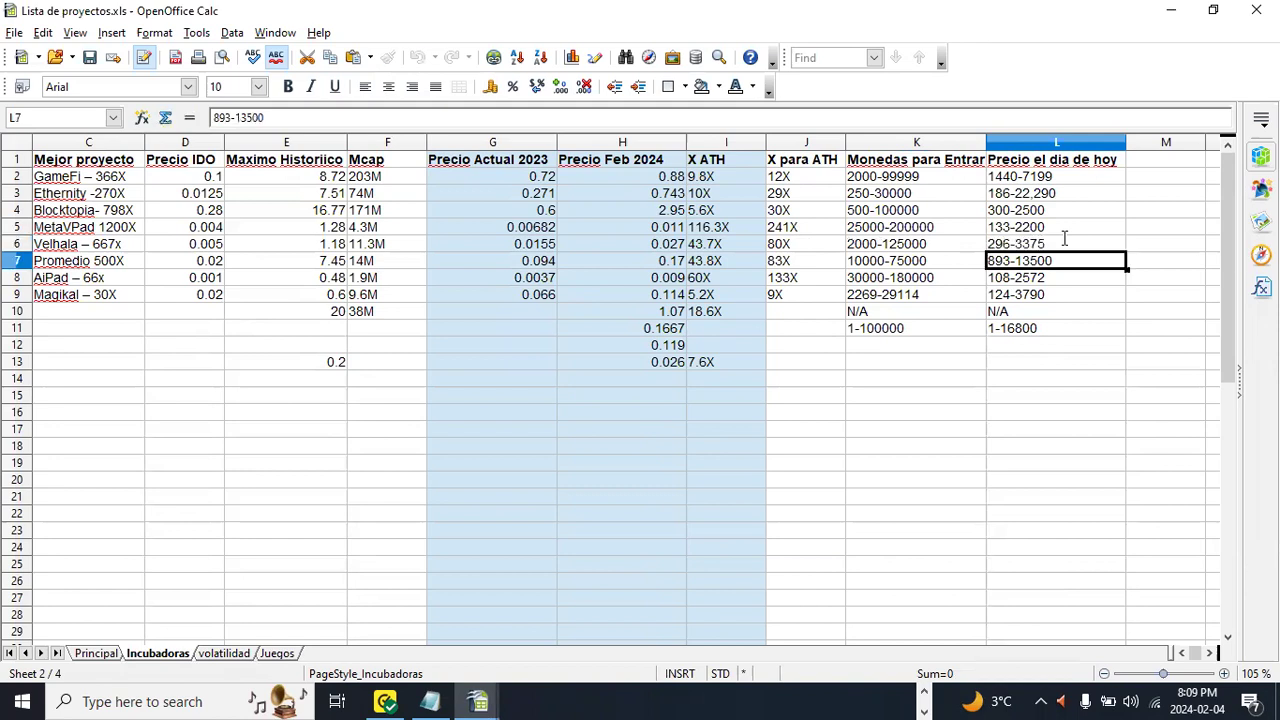
pyautogui.press('Up')
pyautogui.press('Left')
pyautogui.press('Right')
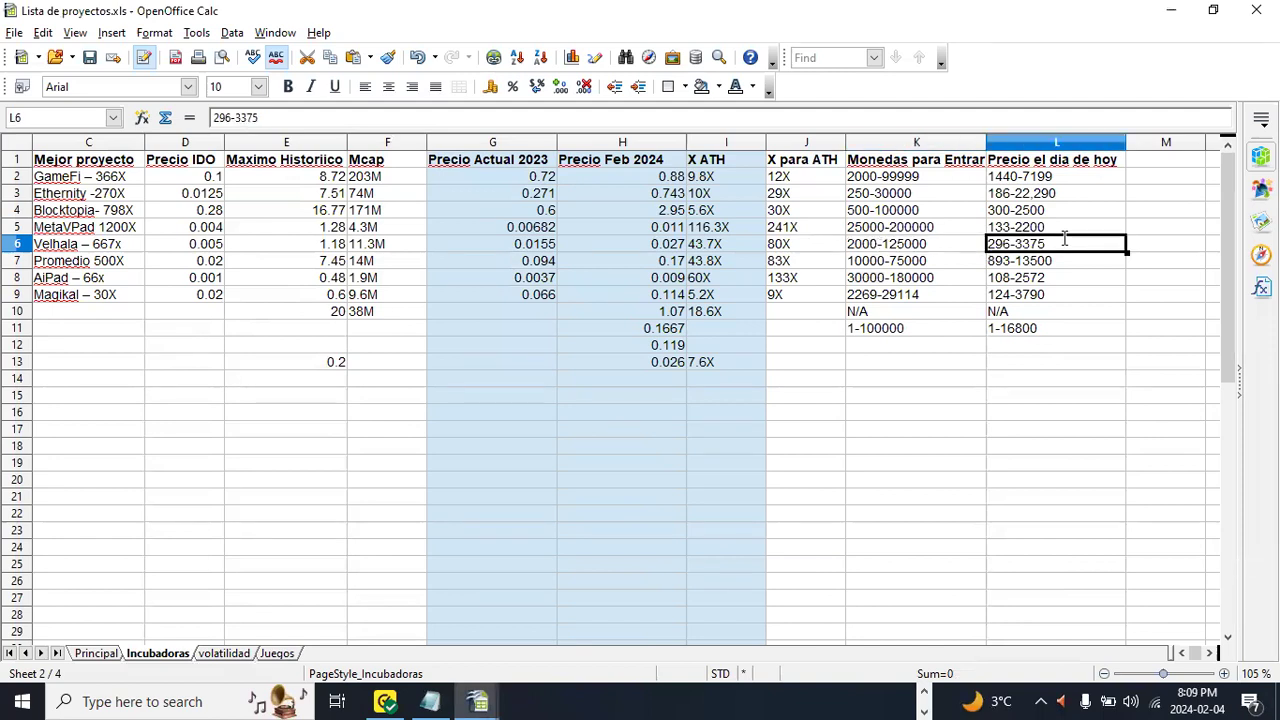
# Step: Look back across the Gamezone row and go to the BSCPad launchpad entry in A7
pyautogui.press('Left')
pyautogui.press('Left')
pyautogui.press('Left')
pyautogui.press('Left')
pyautogui.press('Left')
pyautogui.press('Left')
pyautogui.press('Left')
pyautogui.press('Left')
pyautogui.press('Left')
pyautogui.press('Left')
pyautogui.press('Left')
pyautogui.press('Left')
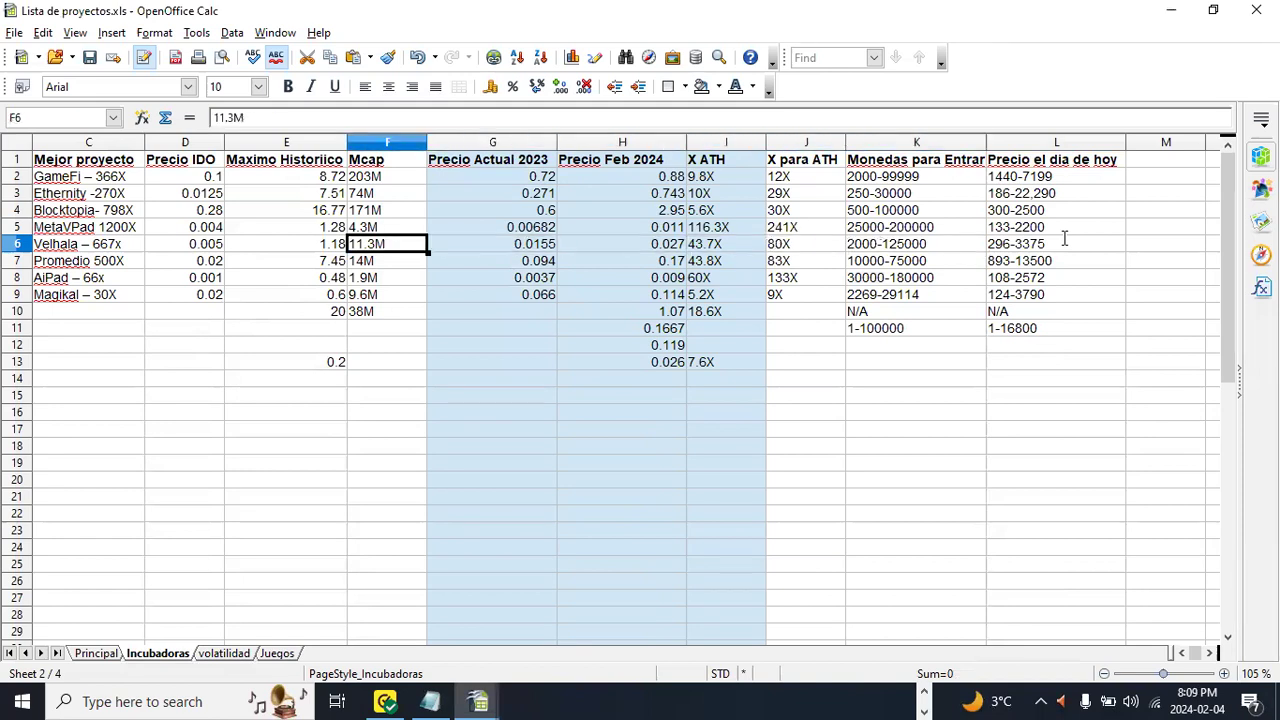
pyautogui.press('Down')
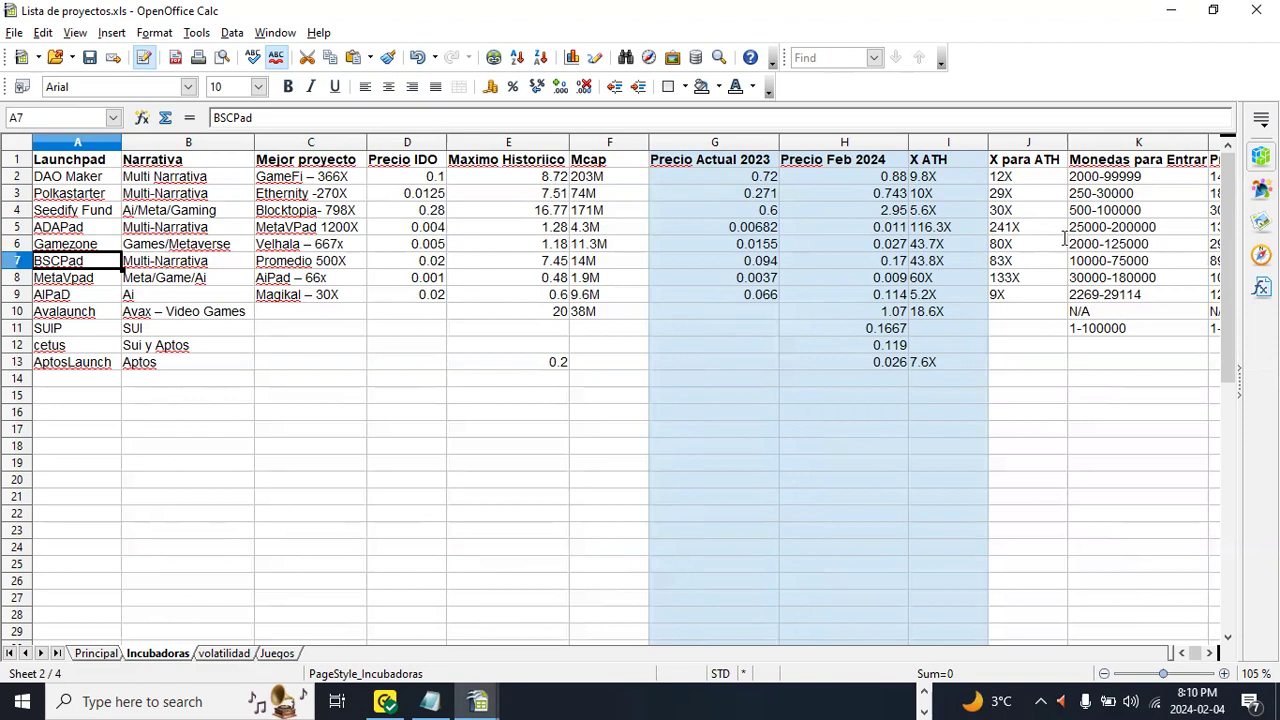
# Step: Compare BSCPad's narrative and best project with the launchpads above it, up to Polkastarter
pyautogui.press('Right')
pyautogui.press('Right')
pyautogui.press('Left')
pyautogui.press('Left')
pyautogui.press('Right')
pyautogui.press('Right')
pyautogui.press('Up')
pyautogui.press('Up')
pyautogui.press('Up')
pyautogui.press('Up')
pyautogui.press('Left')
pyautogui.press('Left')
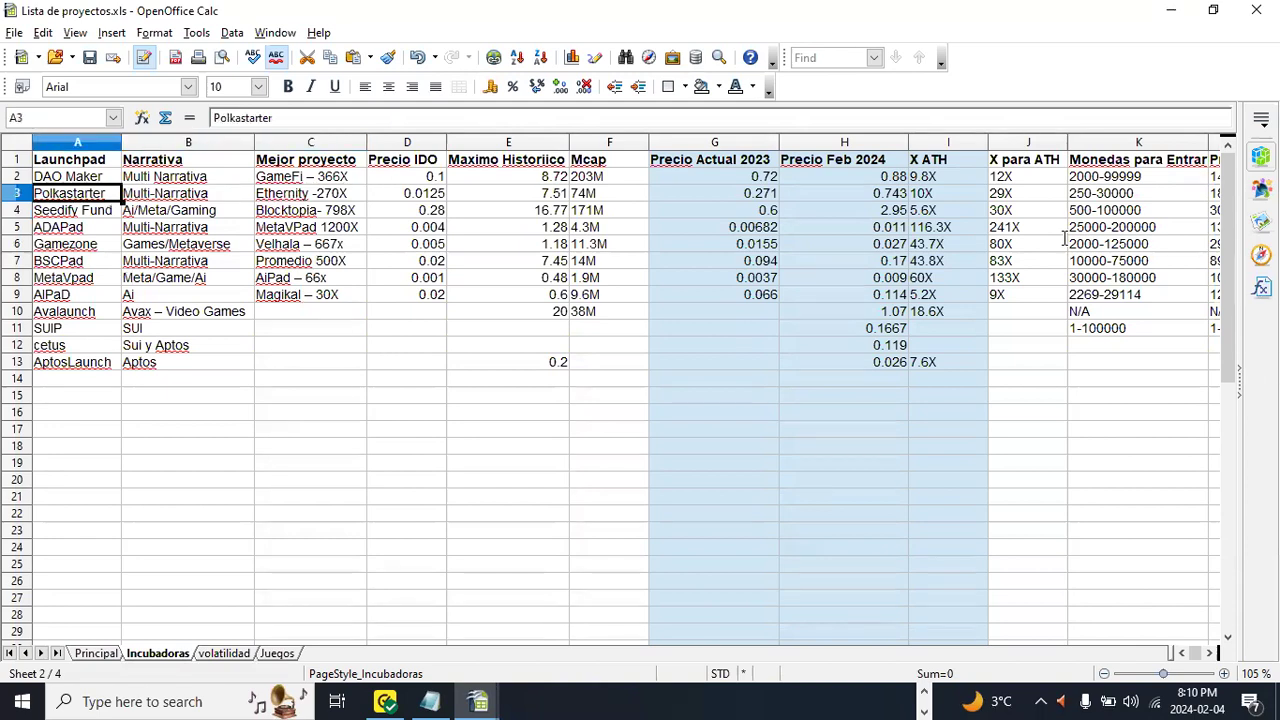
pyautogui.press('Down')
pyautogui.press('Down')
pyautogui.press('Down')
pyautogui.press('Down')
pyautogui.press('Right')
pyautogui.press('Right')
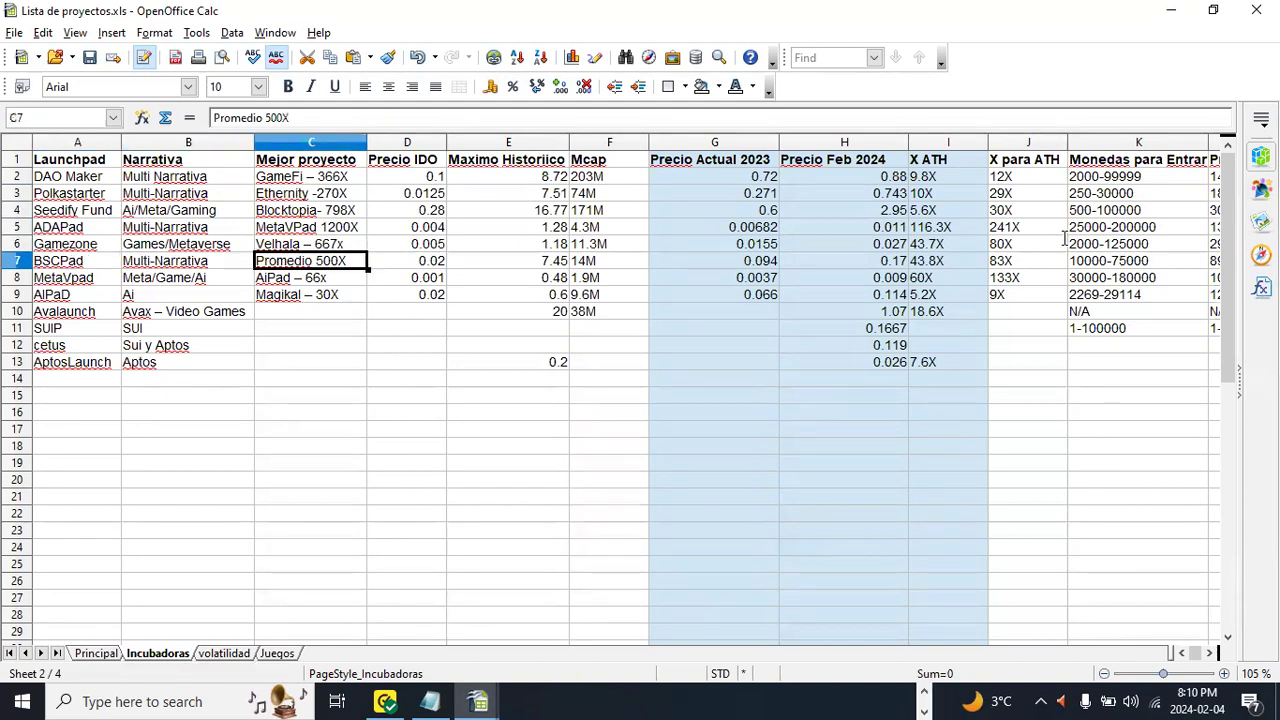
# Step: Switch to the Opera browser, search CoinGecko for BSCPad and open its coin page
pyautogui.hotkey('alt', 'Tab')
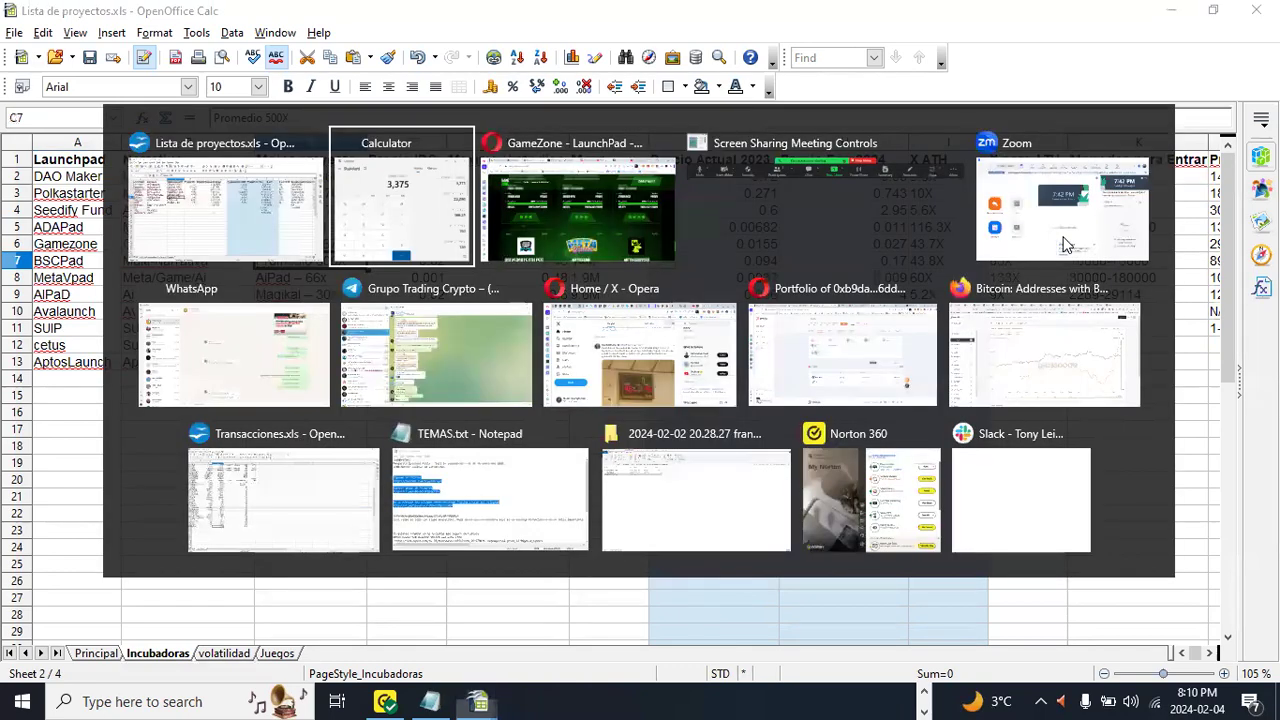
pyautogui.hotkey('alt', 'Tab')
pyautogui.hotkey('alt', 'Tab')
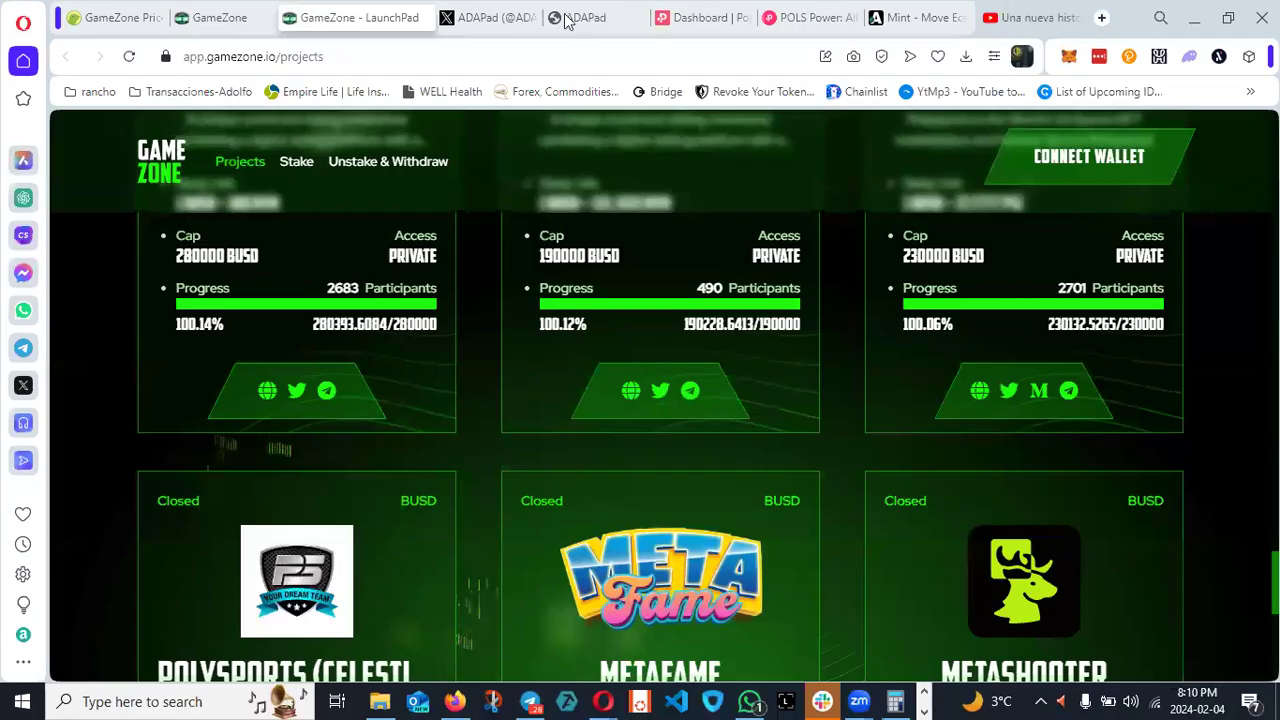
pyautogui.click(97, 16)
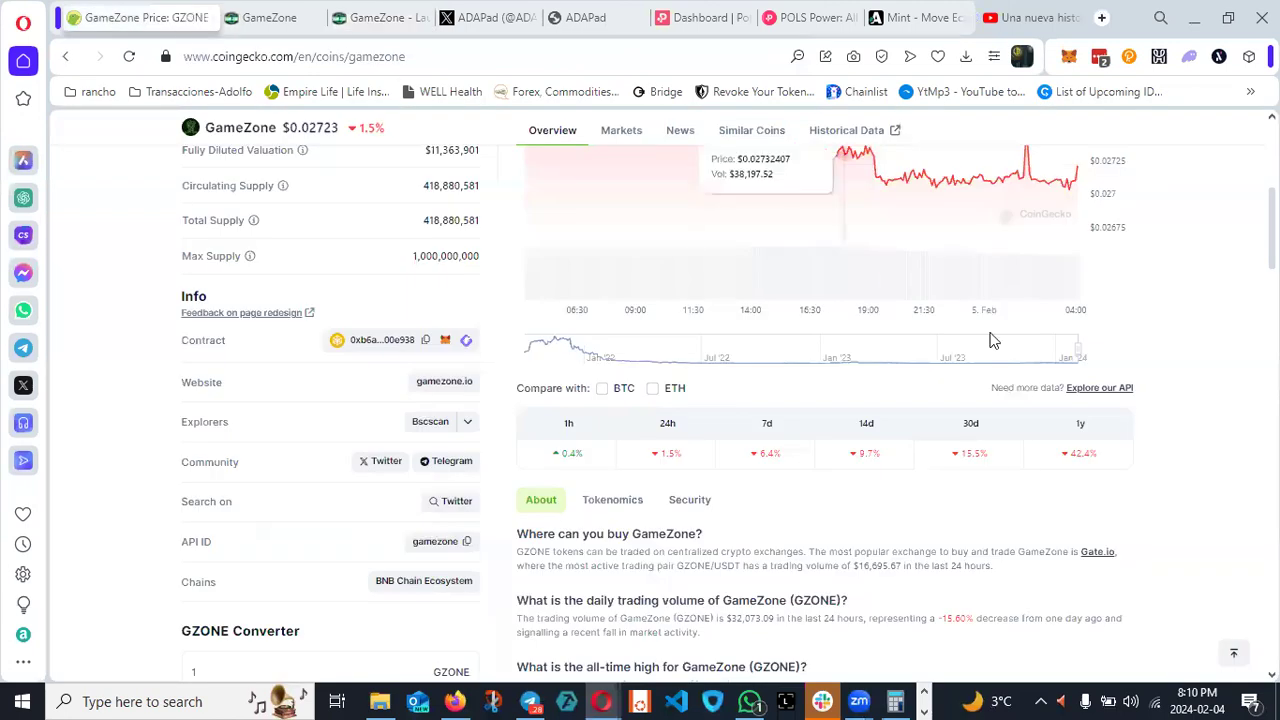
pyautogui.click(1026, 205)
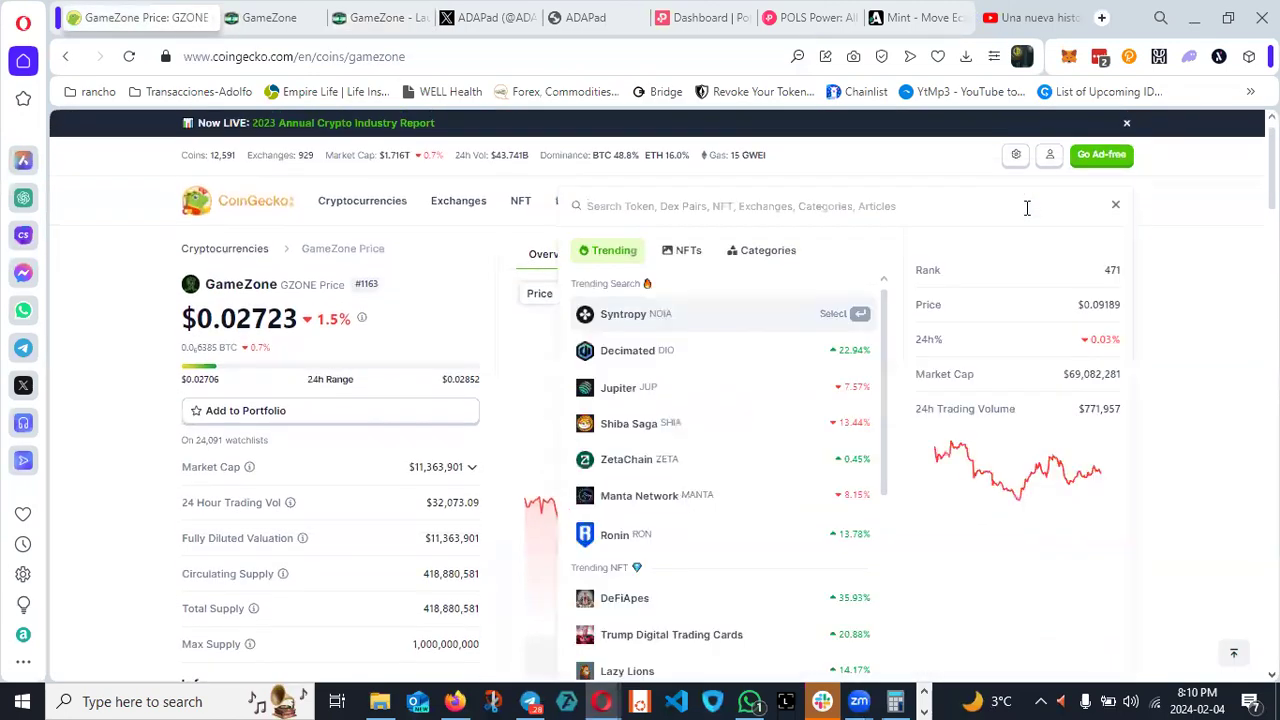
pyautogui.write('BSCpad')
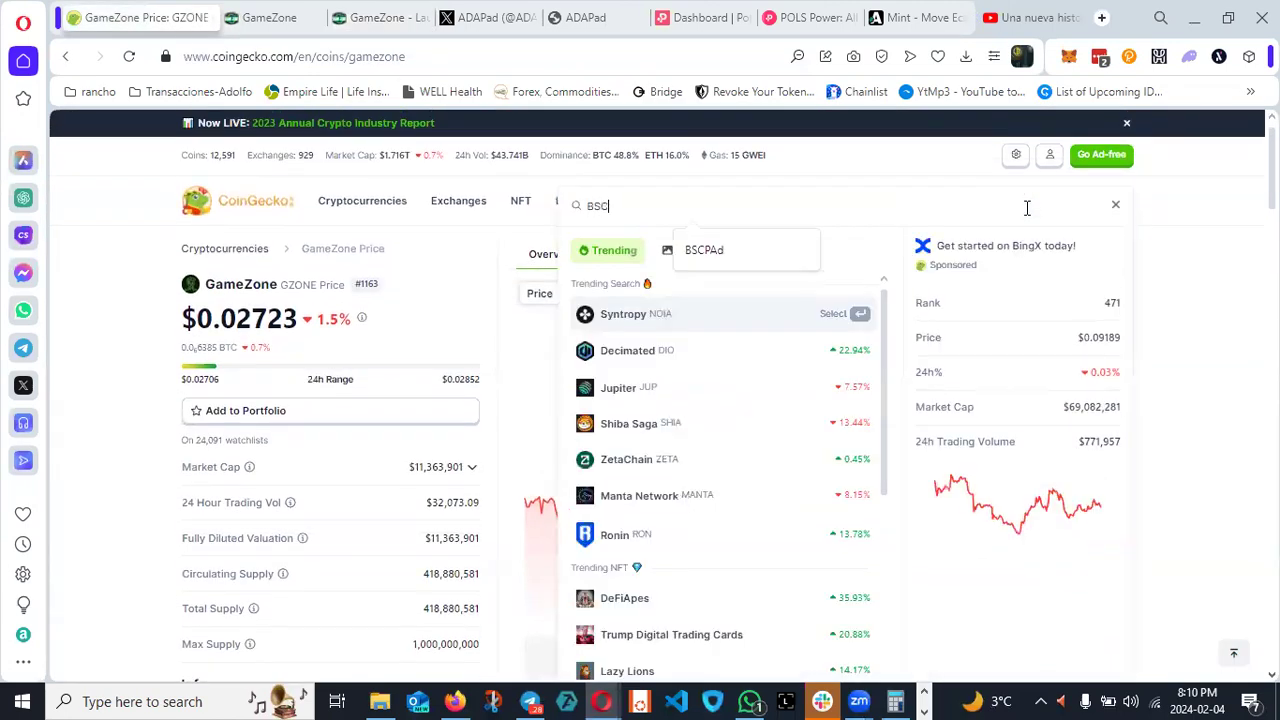
pyautogui.click(706, 318)
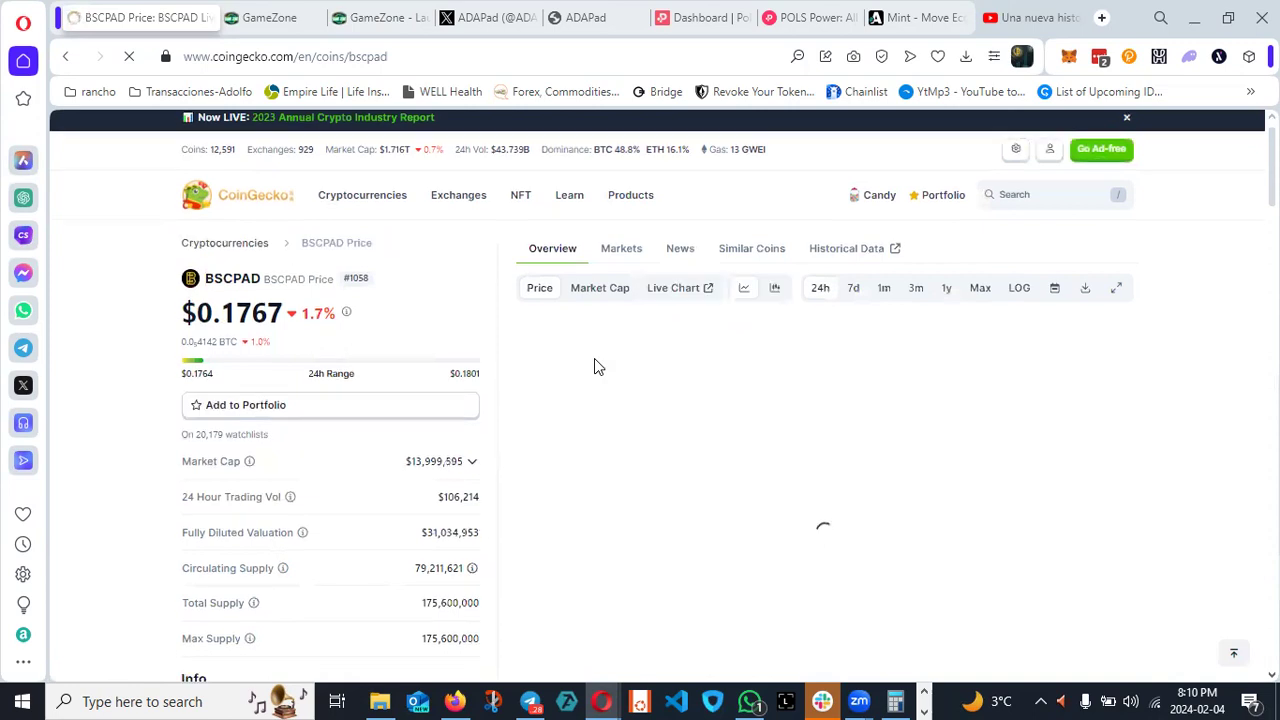
# Step: Open the official bscpad.com website from the coin's info section and bring it into view
pyautogui.scroll(-3, 594, 362)
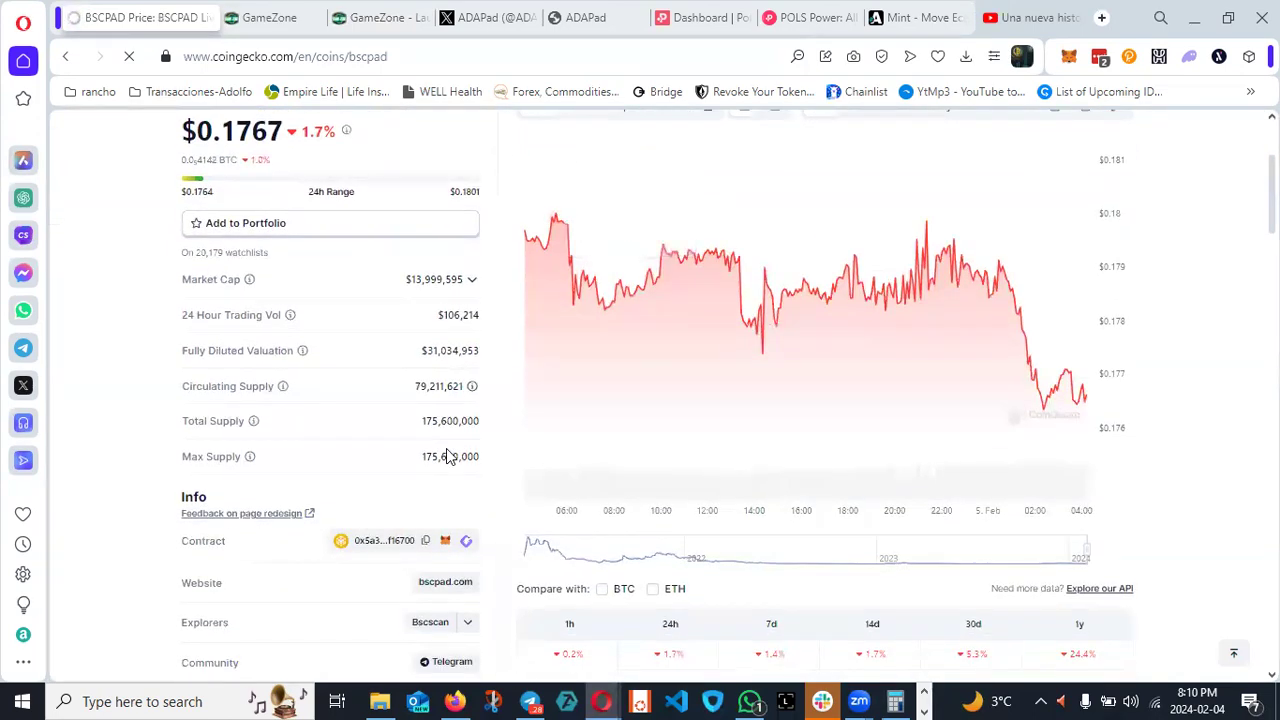
pyautogui.scroll(-1, 480, 430)
pyautogui.click(432, 489)
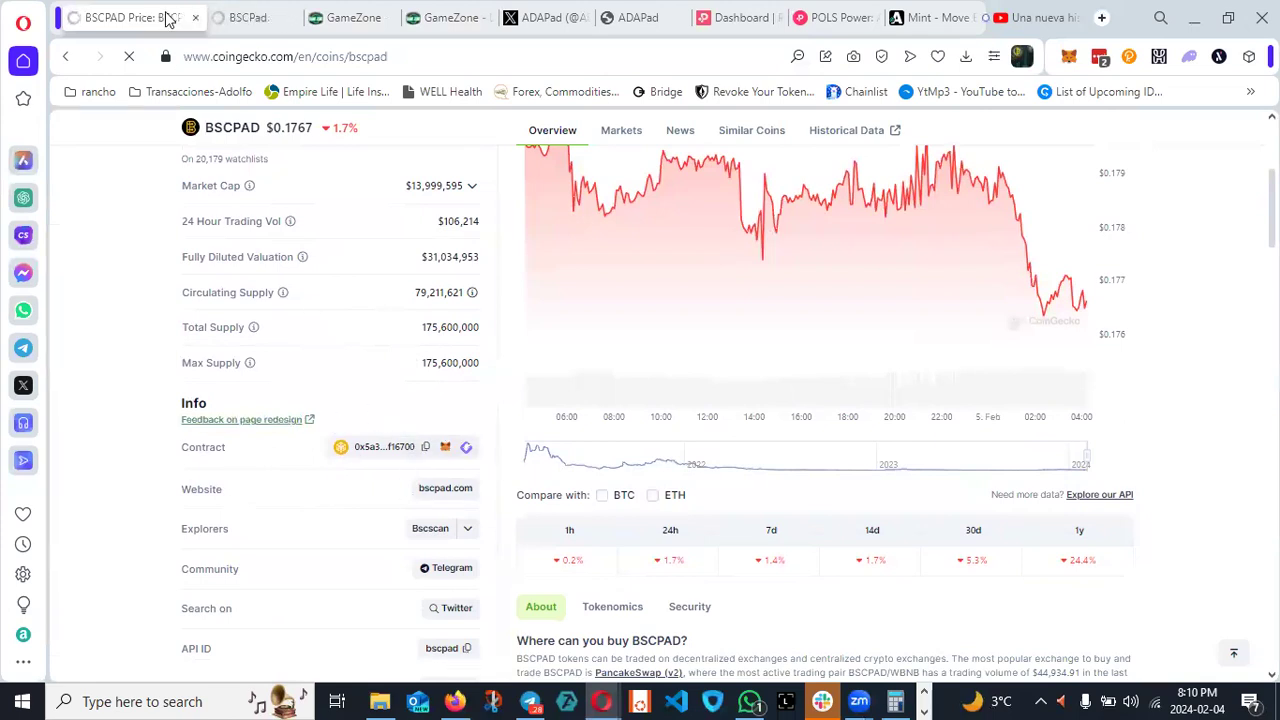
pyautogui.click(232, 14)
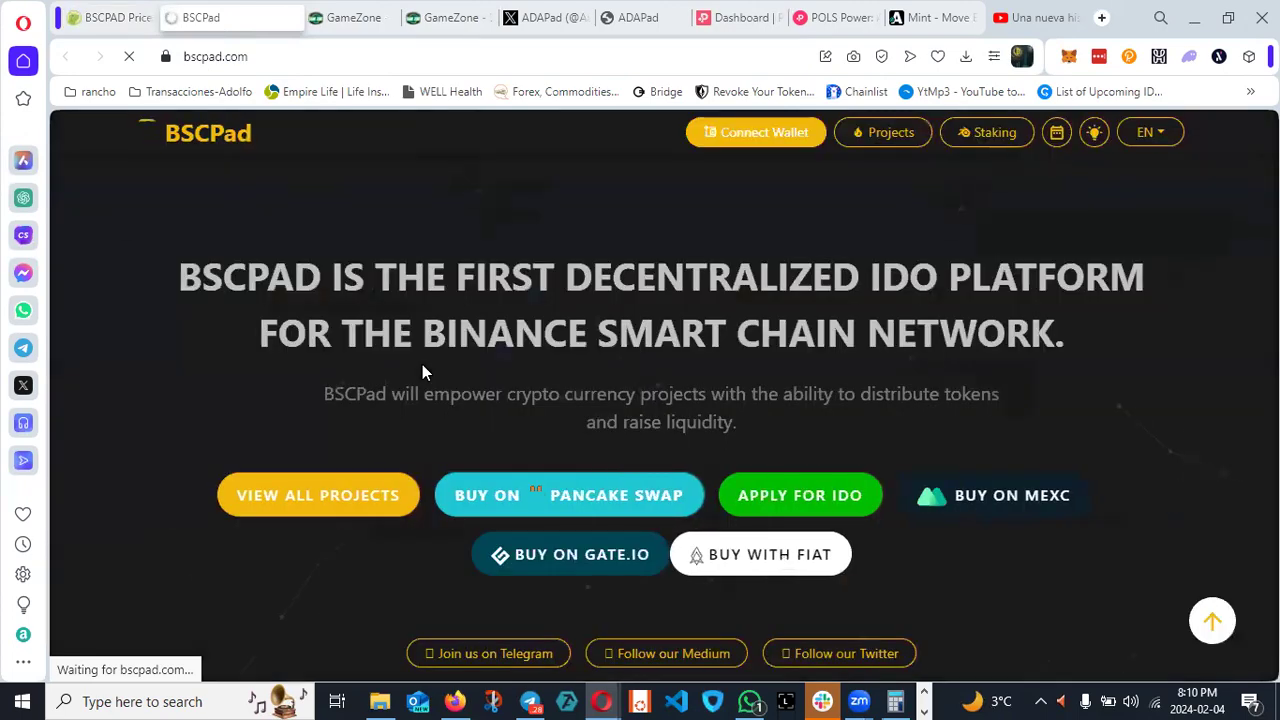
# Step: Examine the BSCPad tiered system's staking requirements and pool weights from Bronze to Blue Diamond, including the second-round rules
pyautogui.scroll(-8, 457, 356)
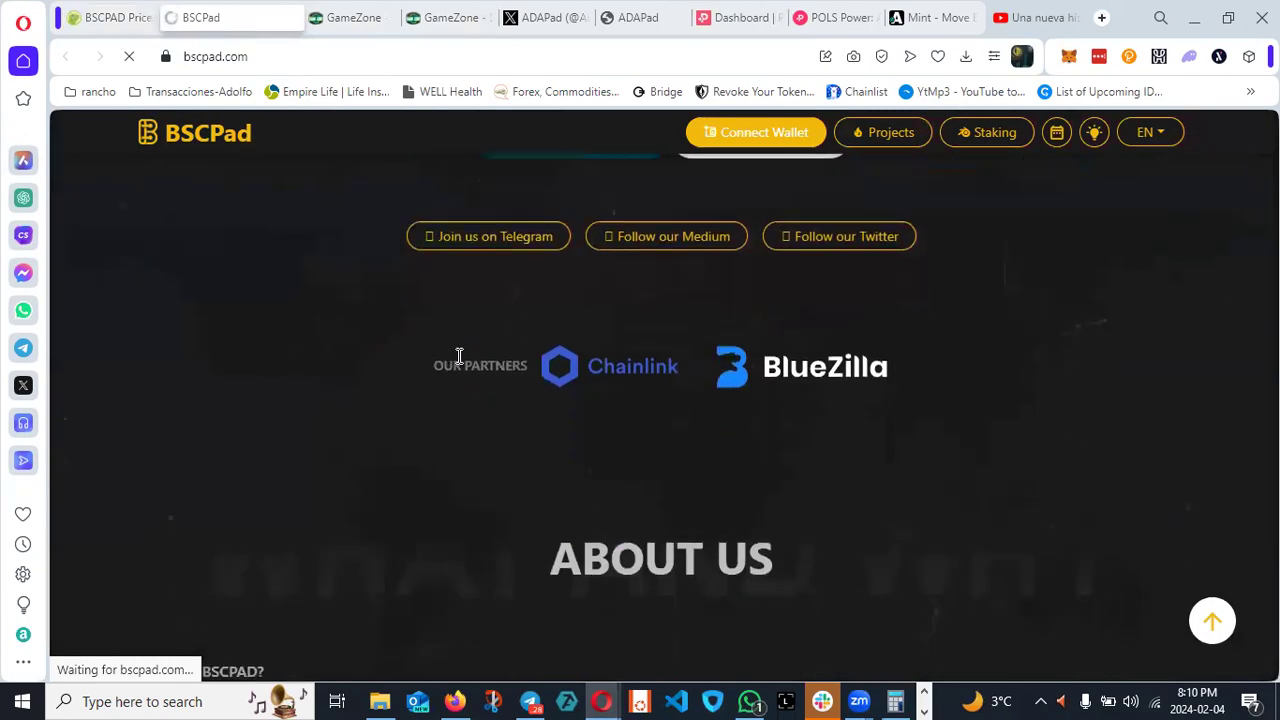
pyautogui.scroll(-9, 459, 356)
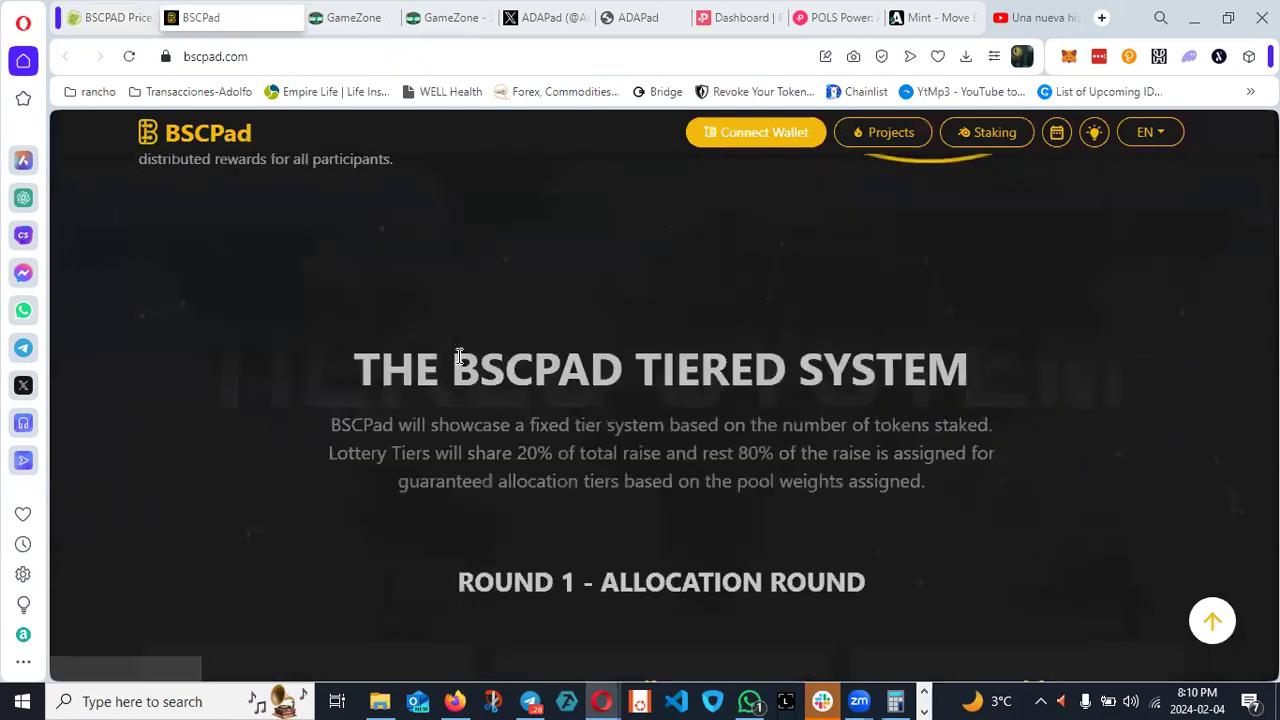
pyautogui.scroll(-5, 459, 356)
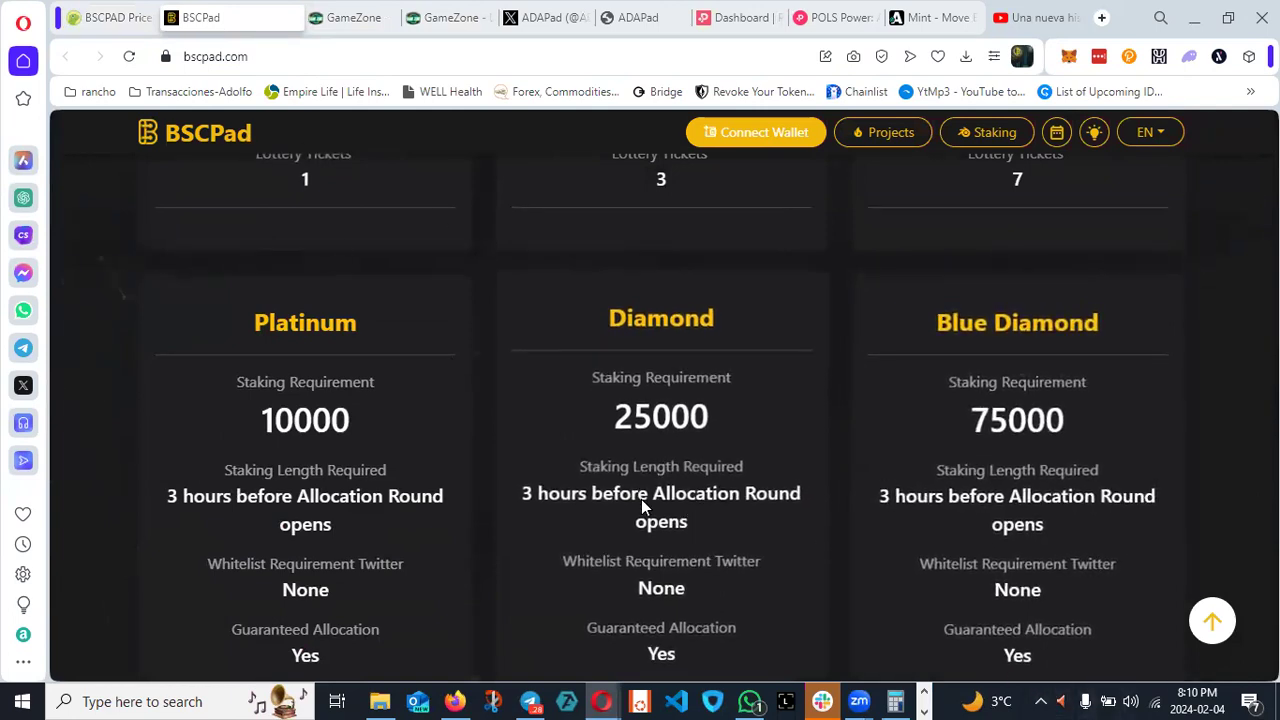
pyautogui.scroll(1, 643, 465)
pyautogui.scroll(4, 643, 465)
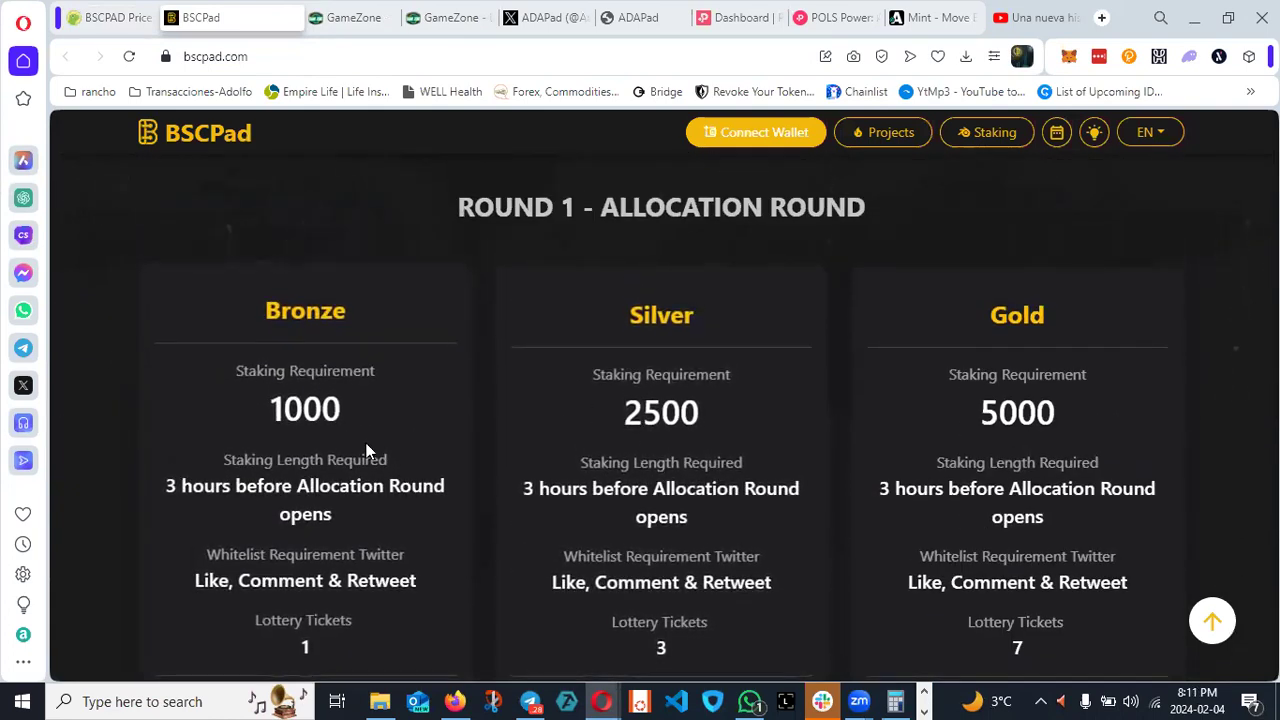
pyautogui.scroll(-2, 366, 450)
pyautogui.scroll(-1, 990, 463)
pyautogui.scroll(2, 1071, 334)
pyautogui.scroll(-3, 975, 398)
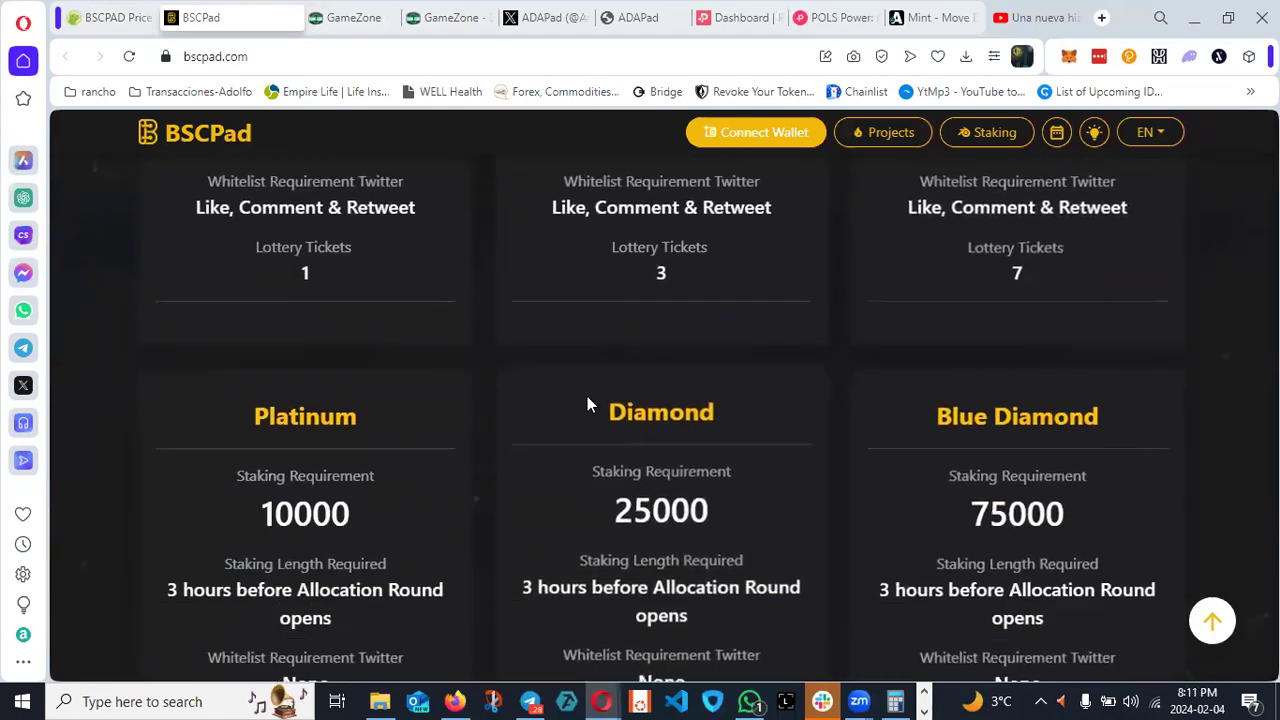
pyautogui.scroll(-3, 587, 396)
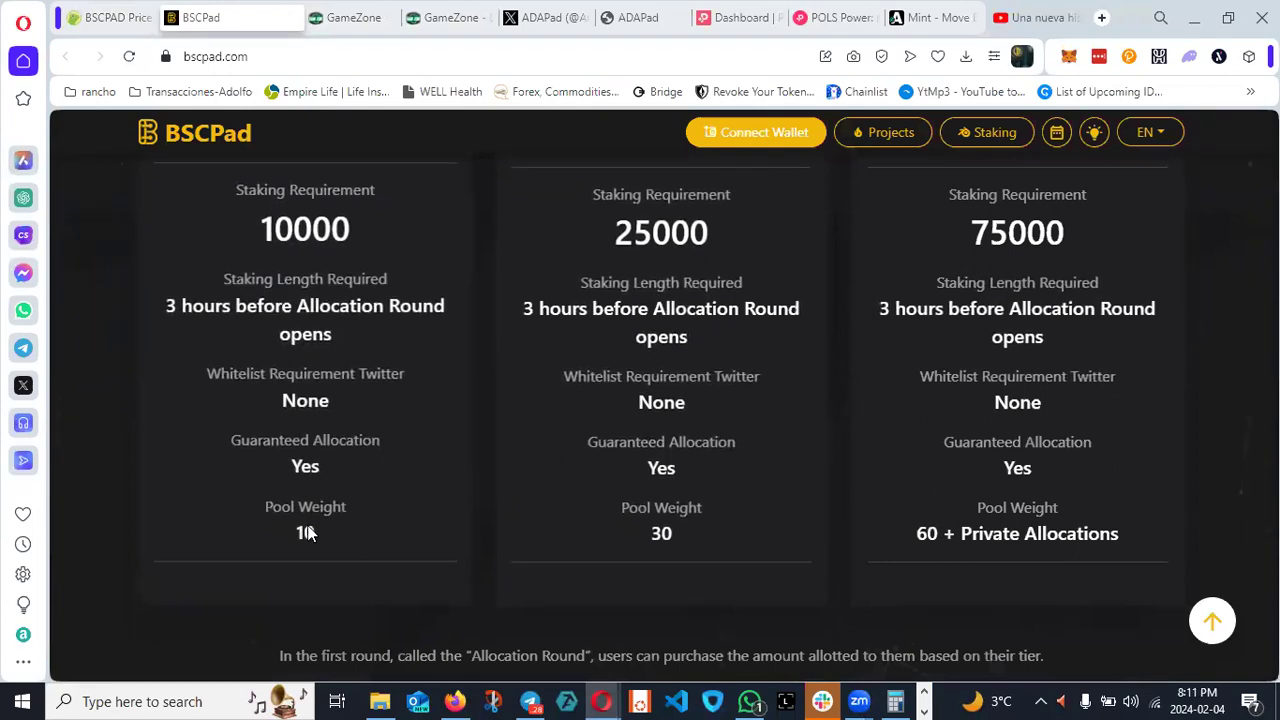
pyautogui.scroll(3, 309, 533)
pyautogui.scroll(-1, 309, 531)
pyautogui.scroll(-1, 309, 533)
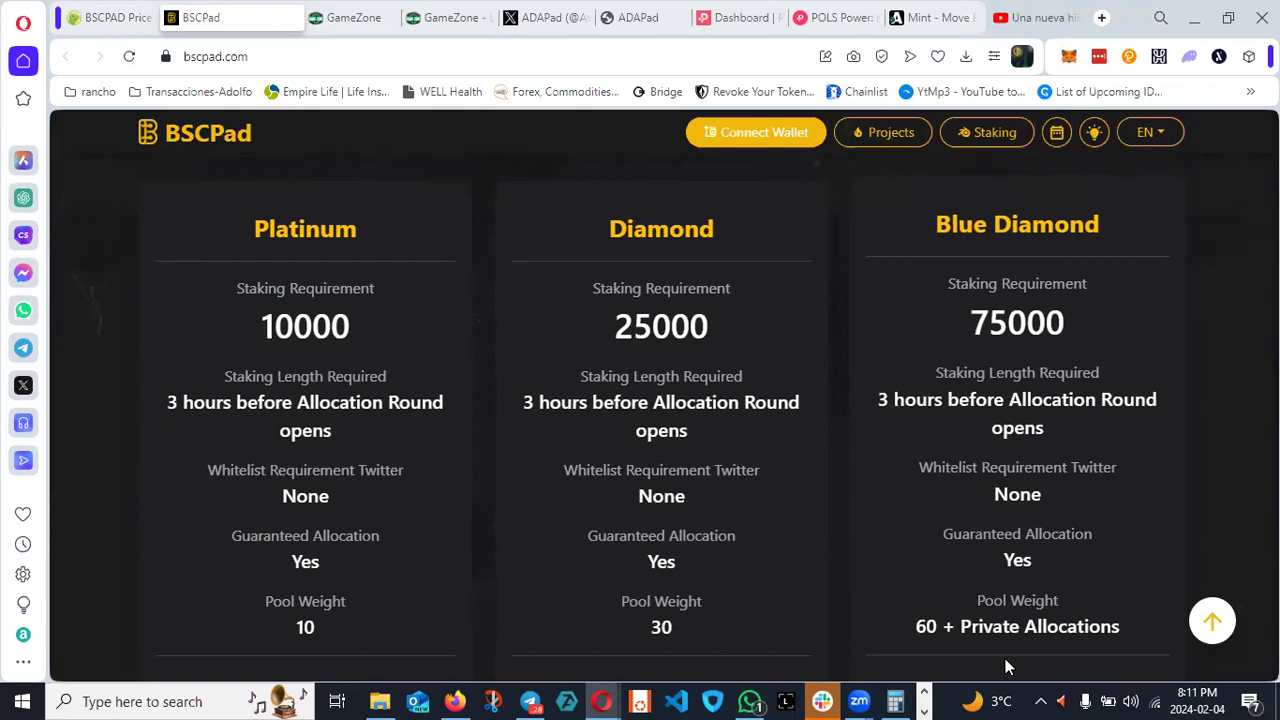
pyautogui.scroll(-4, 902, 515)
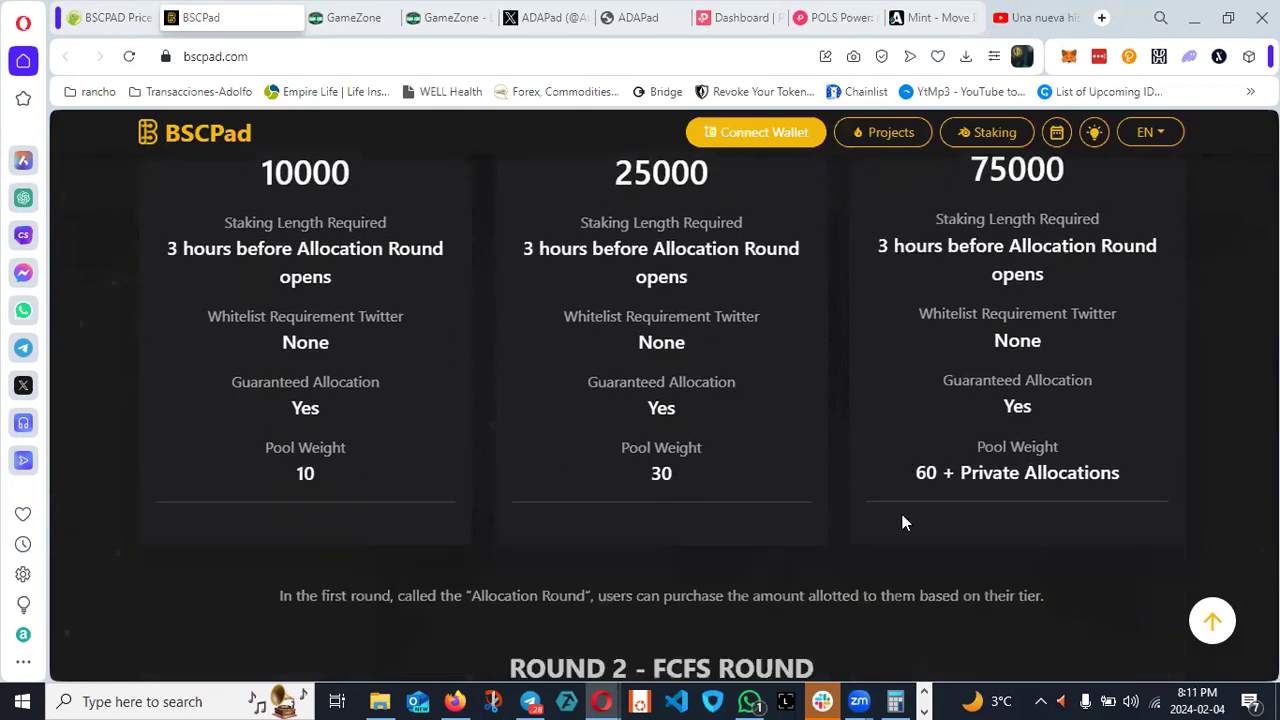
pyautogui.scroll(-2, 903, 515)
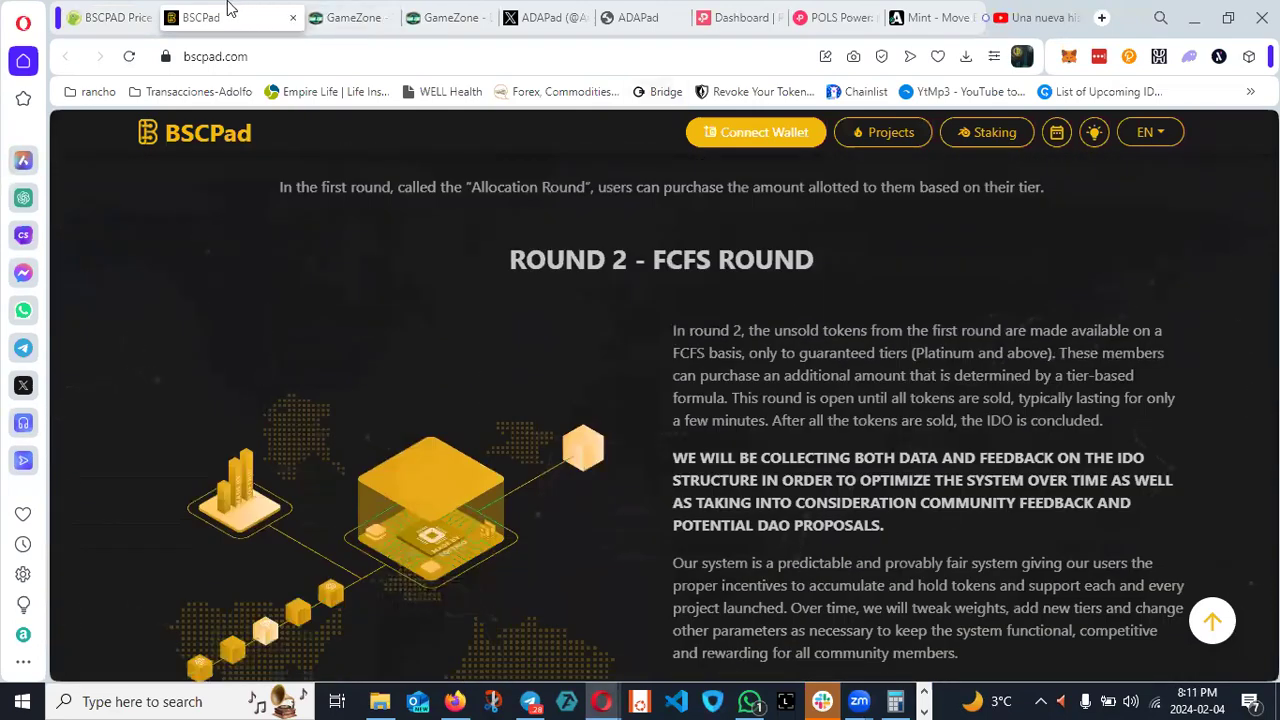
# Step: Check BSCPAD's price on its CoinGecko page and return to the Lista de proyectos spreadsheet in OpenOffice Calc
pyautogui.click(105, 17)
pyautogui.scroll(3, 574, 449)
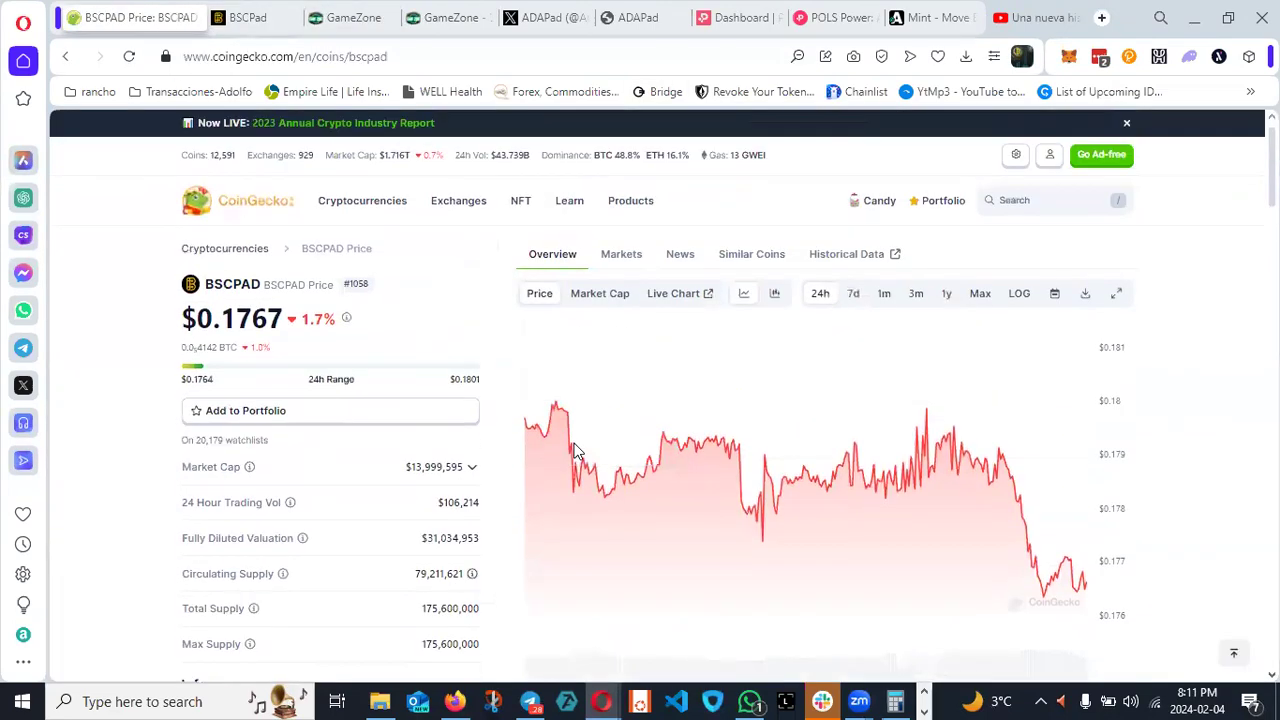
pyautogui.hotkey('alt', 'Tab')
pyautogui.hotkey('alt', 'Tab')
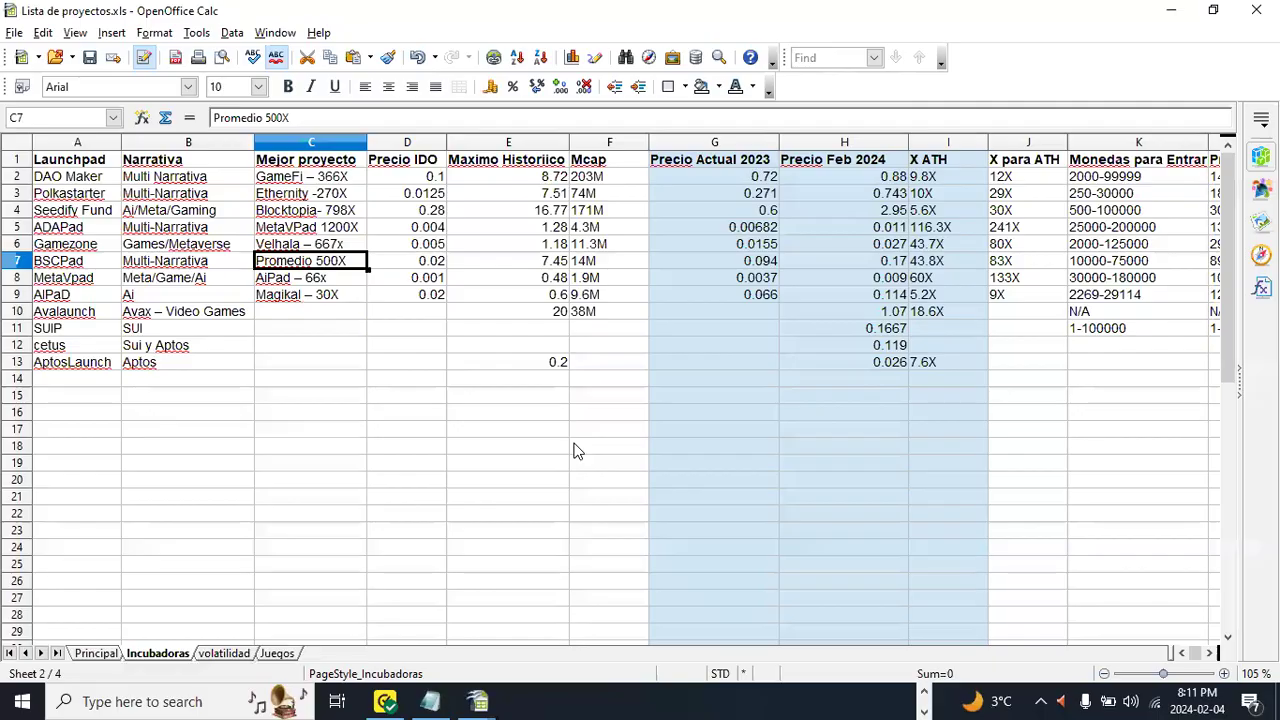
# Step: Review the BSCPad row's launchpad name, narrative and best project
pyautogui.click(83, 263)
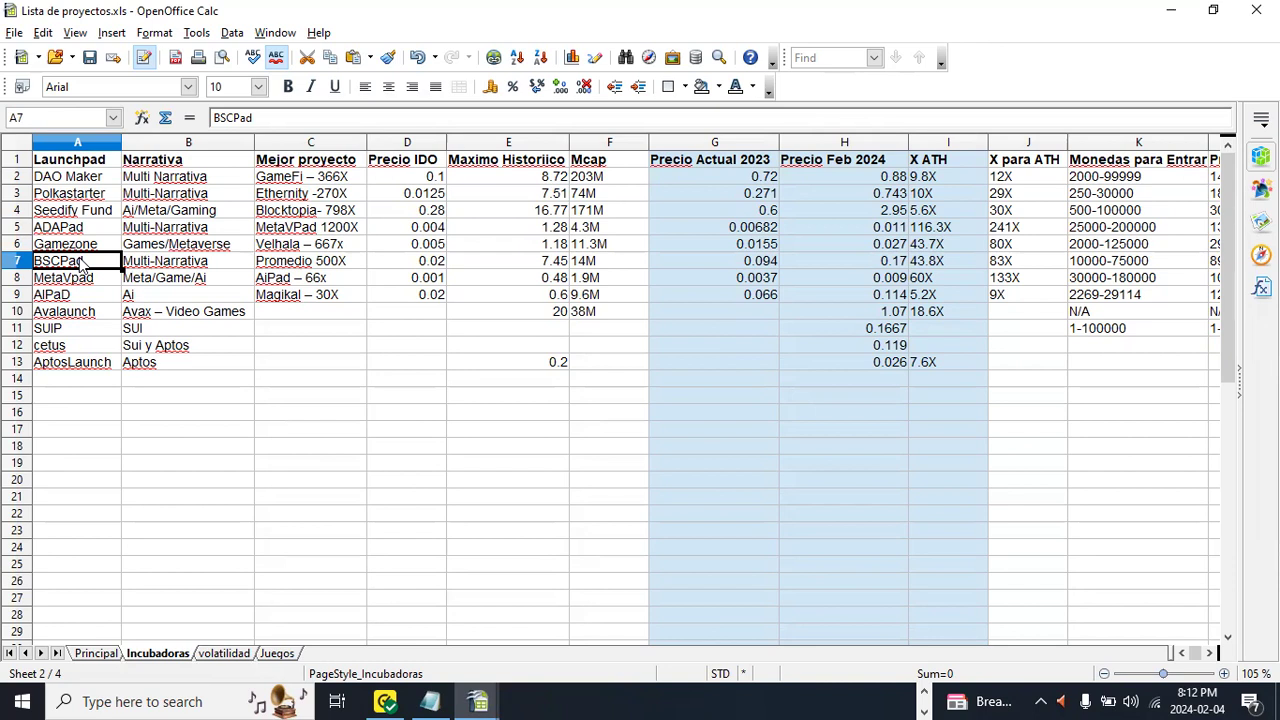
pyautogui.press('Right')
pyautogui.press('Left')
pyautogui.press('Right')
pyautogui.press('Right')
pyautogui.press('Right')
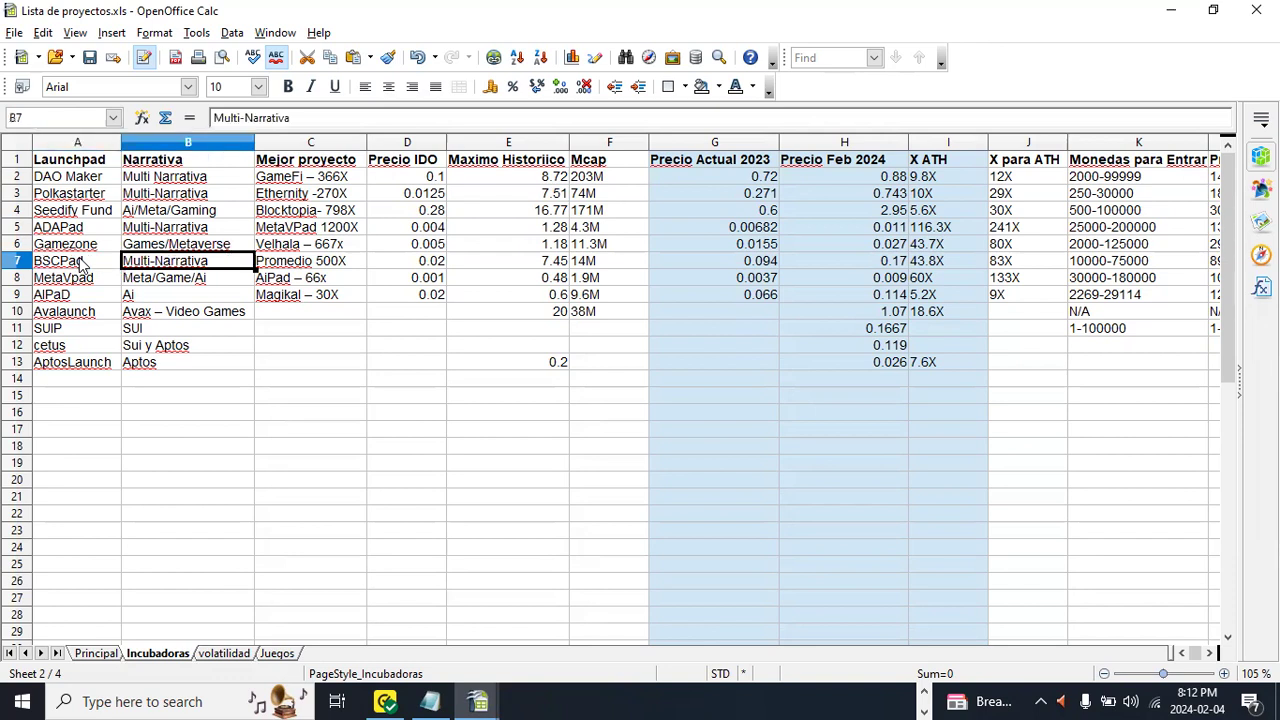
pyautogui.press('Left')
pyautogui.press('Left')
pyautogui.press('Right')
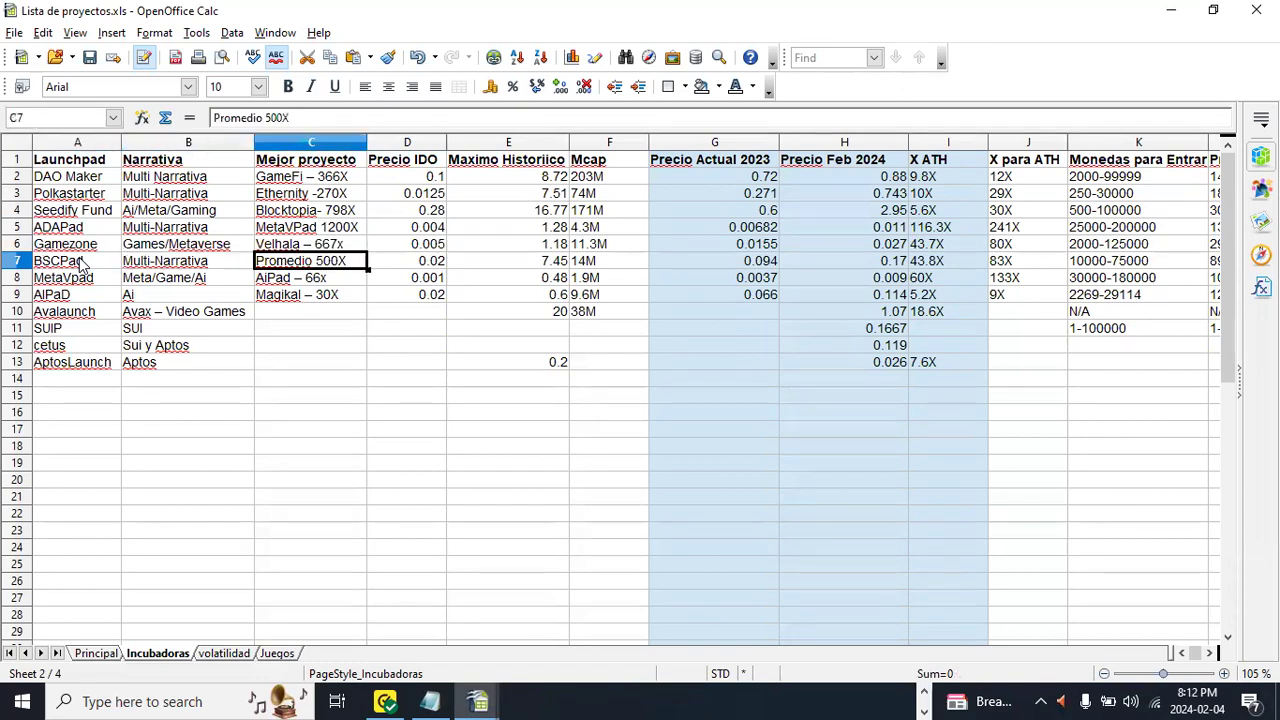
# Step: Review the BSCPad row's figures from the IDO price through the coins needed to enter and today's entry price
pyautogui.press('Right')
pyautogui.press('Right')
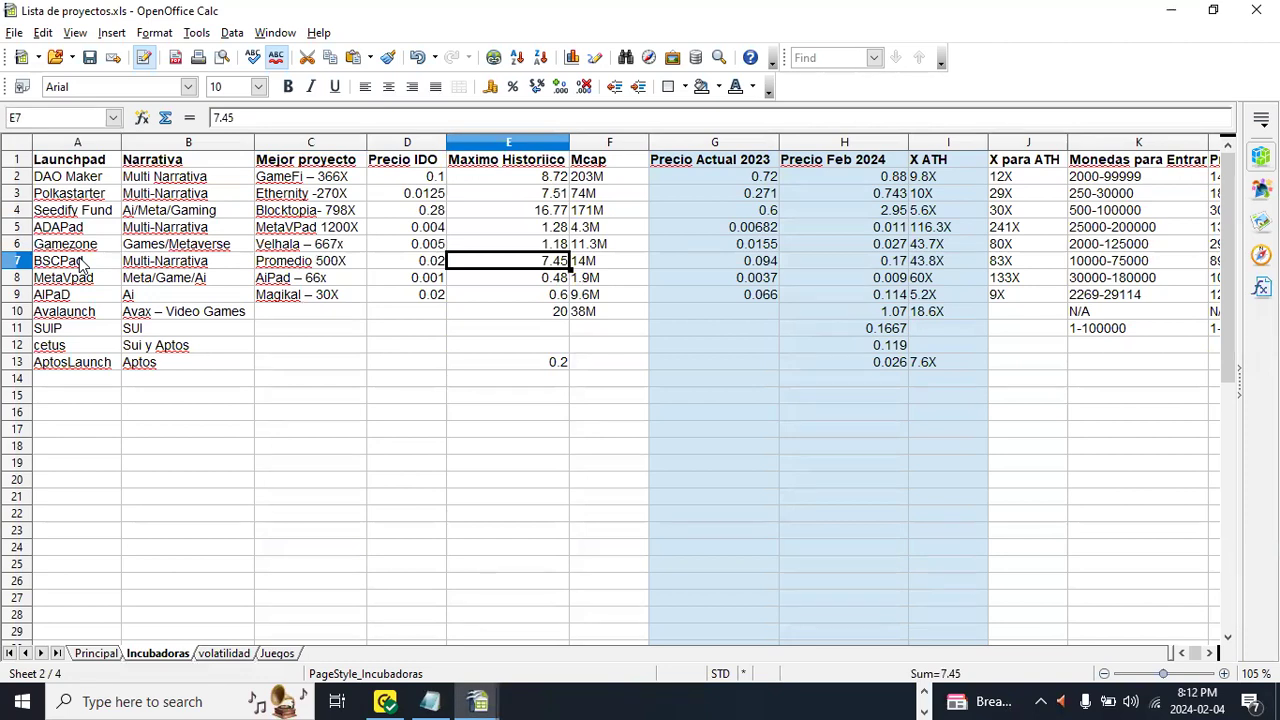
pyautogui.press('Right')
pyautogui.press('Right')
pyautogui.press('Right')
pyautogui.press('Right')
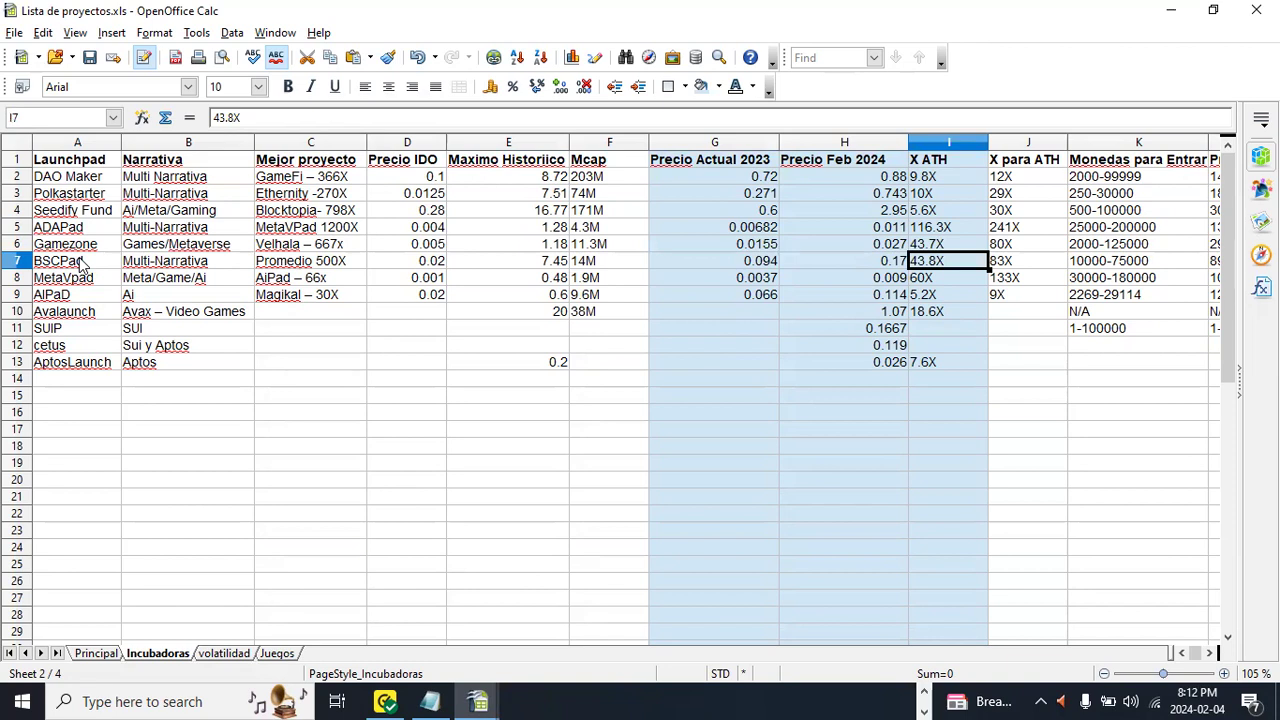
pyautogui.press('Right')
pyautogui.press('Right')
pyautogui.press('Right')
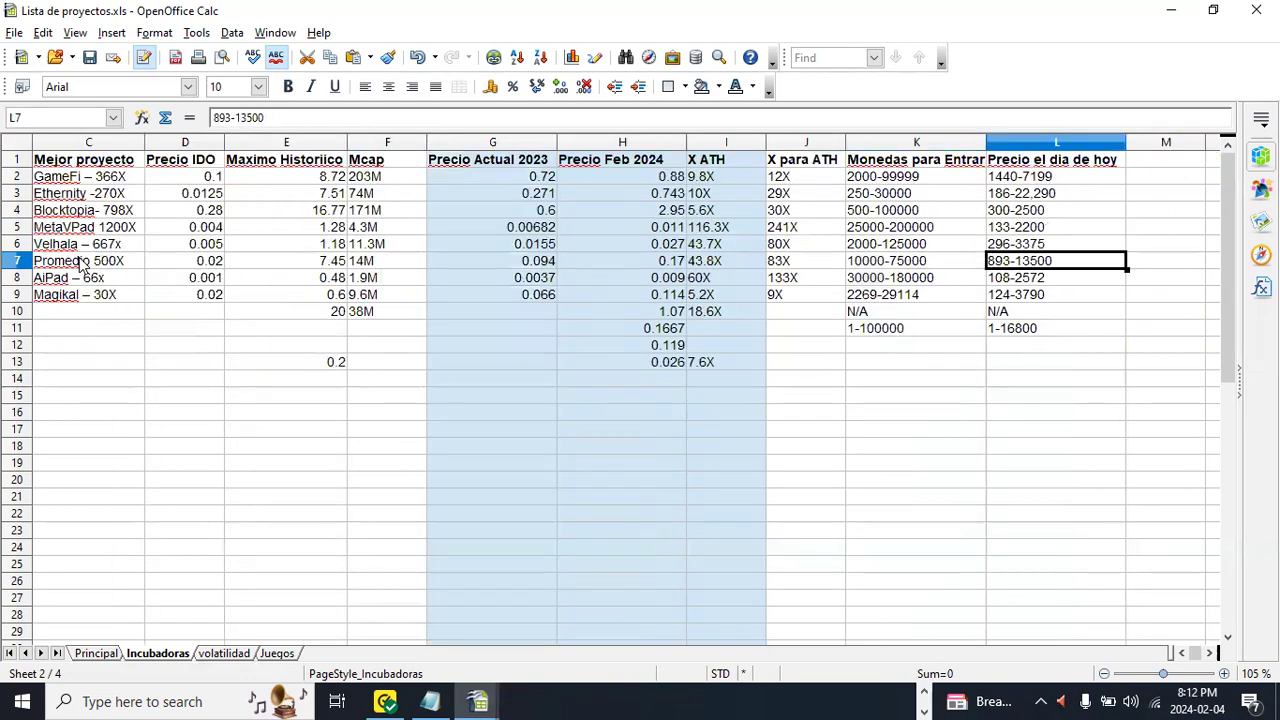
pyautogui.press('Left')
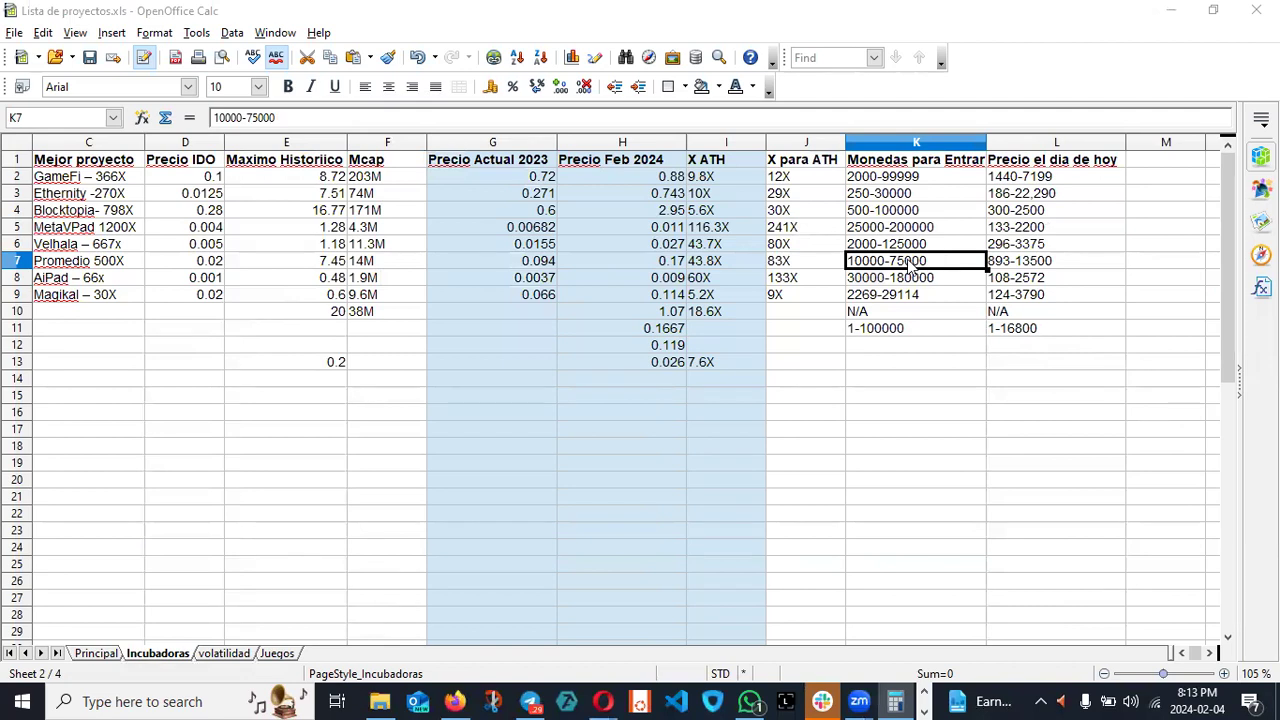
# Step: Change BSCPad's range in the Precio el dia de hoy column to 893-12750
pyautogui.click(1020, 263)
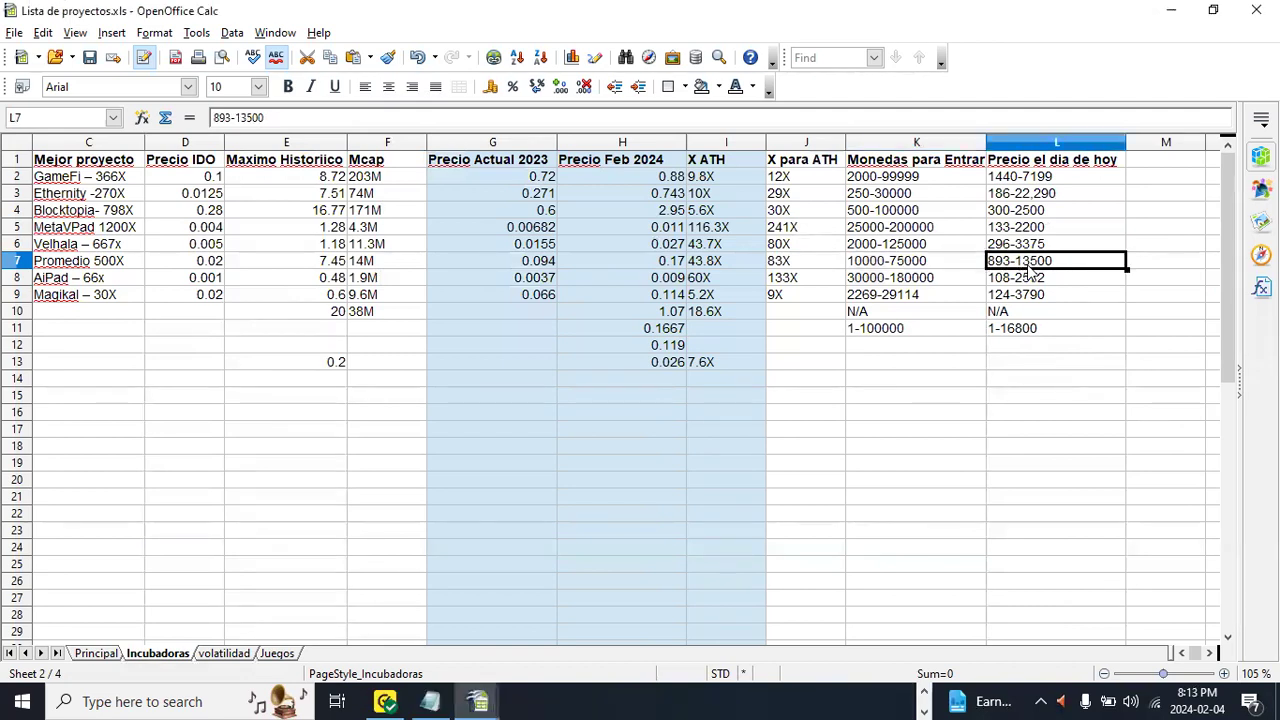
pyautogui.doubleClick(1058, 260)
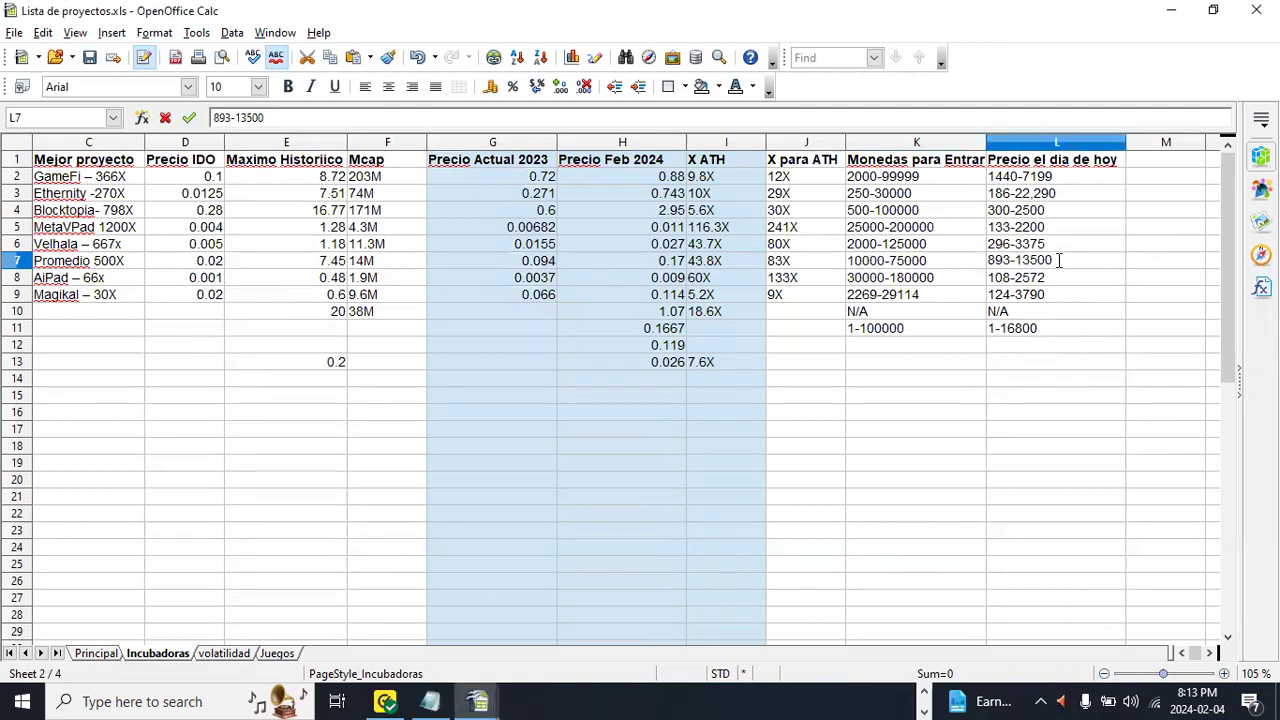
pyautogui.press('BackSpace')
pyautogui.press('BackSpace')
pyautogui.press('BackSpace')
pyautogui.press('BackSpace')
pyautogui.write('2,')
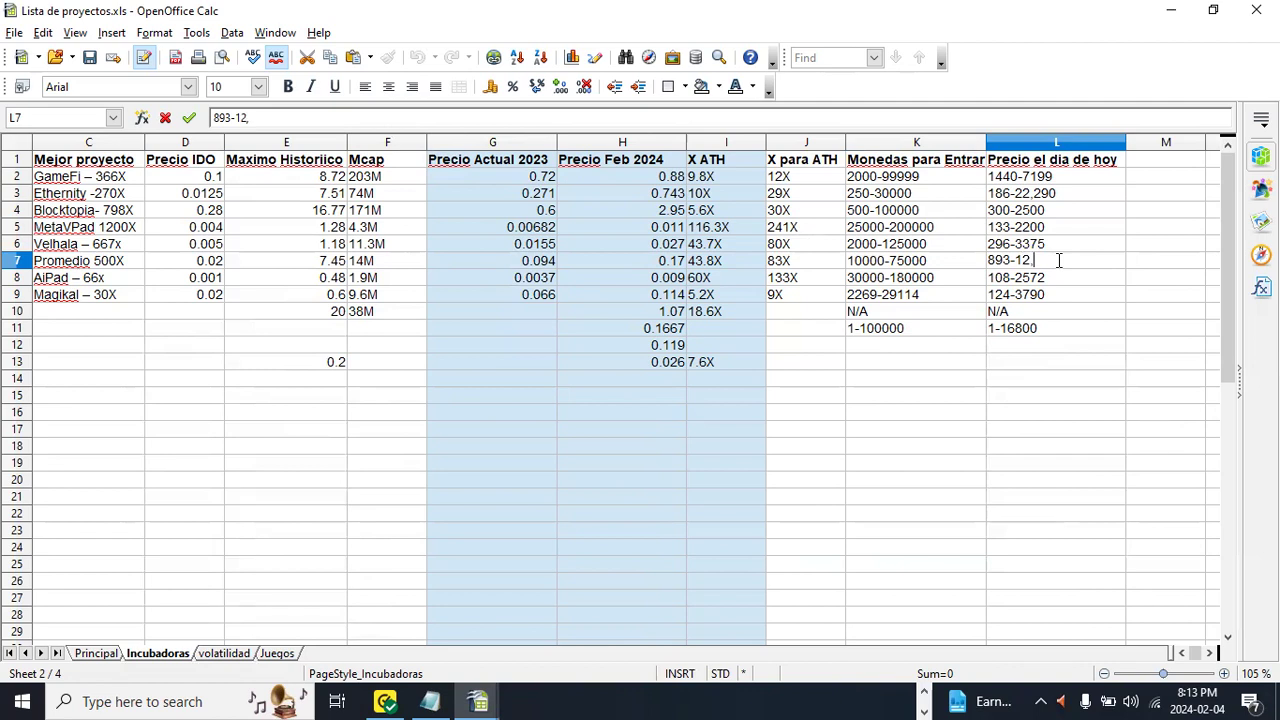
pyautogui.write('750')
pyautogui.press('Left')
pyautogui.press('Left')
pyautogui.press('Left')
pyautogui.press('BackSpace')
pyautogui.press('Return')
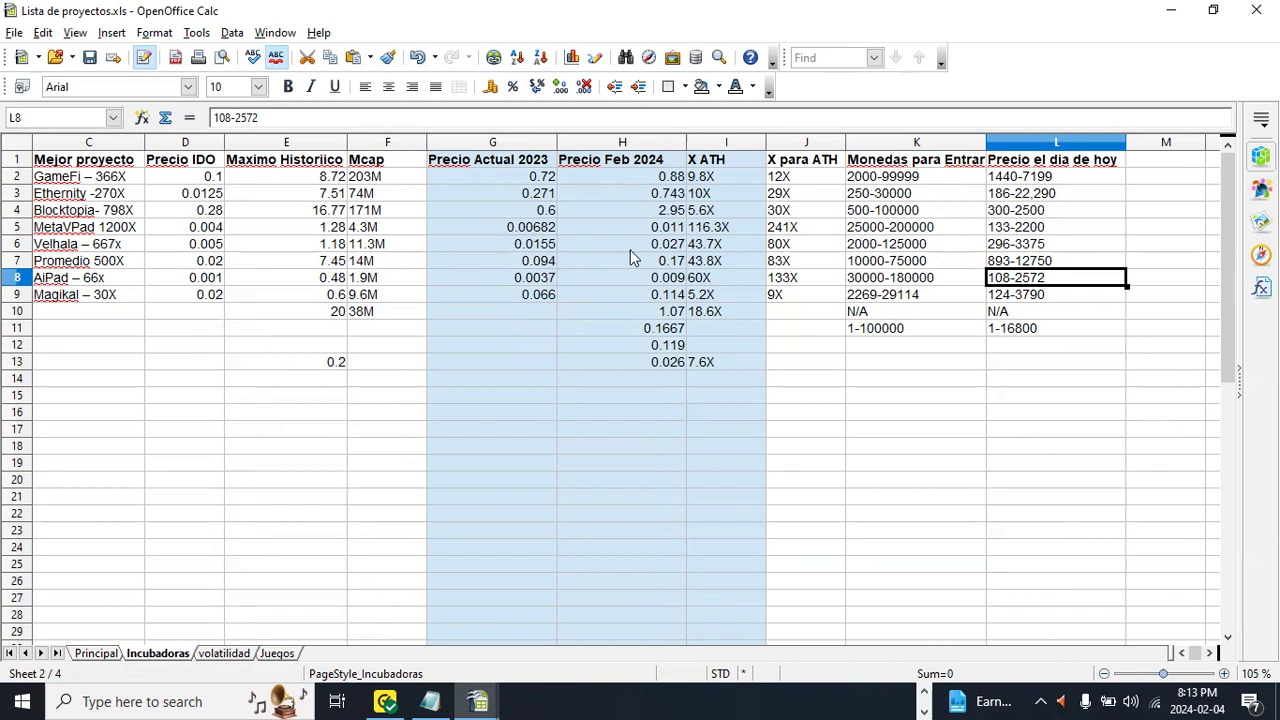
pyautogui.click(1025, 261)
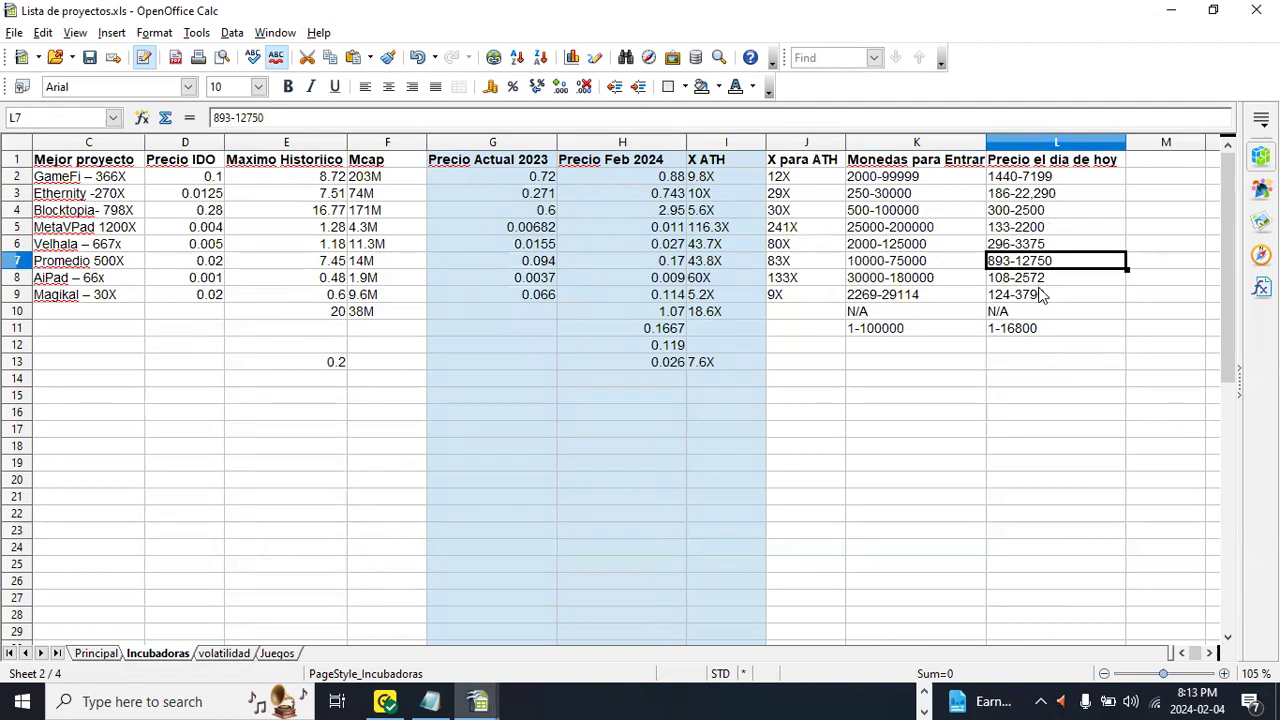
# Step: Check MetaVpad's entry price, then BSCPad's X para ATH and X ATH multiples back to its launchpad name
pyautogui.press('Down')
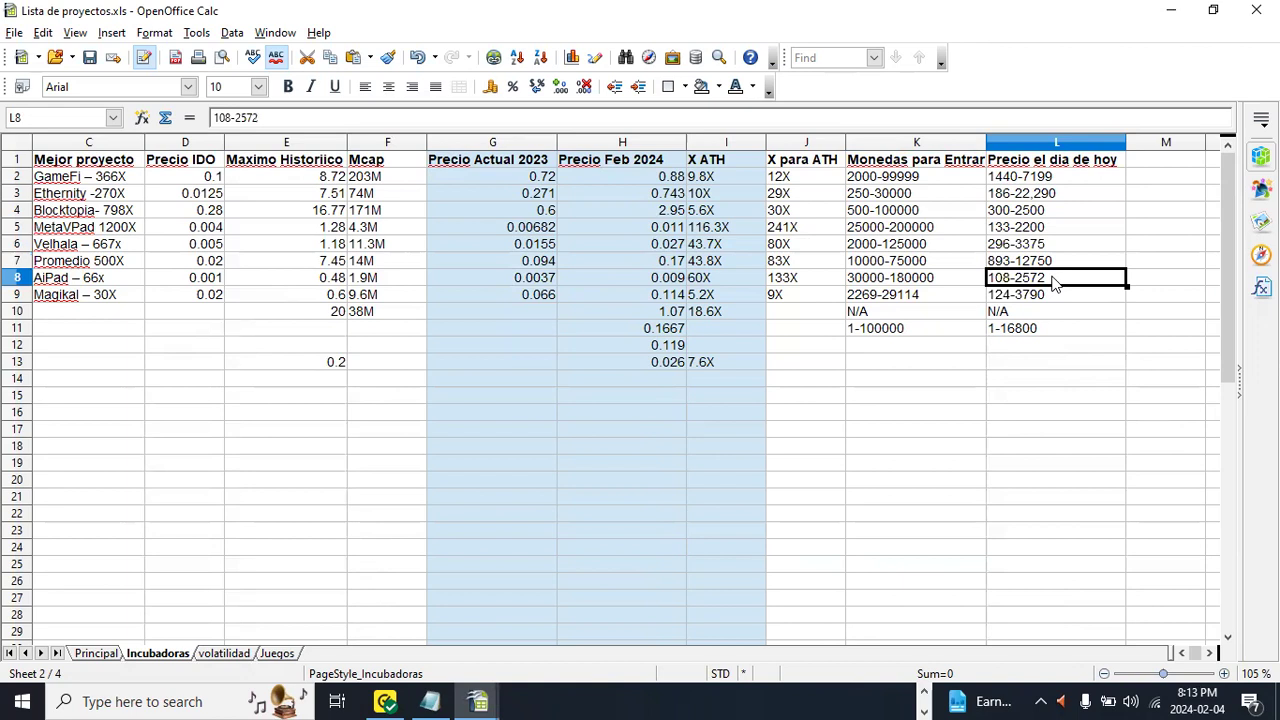
pyautogui.doubleClick(1051, 280)
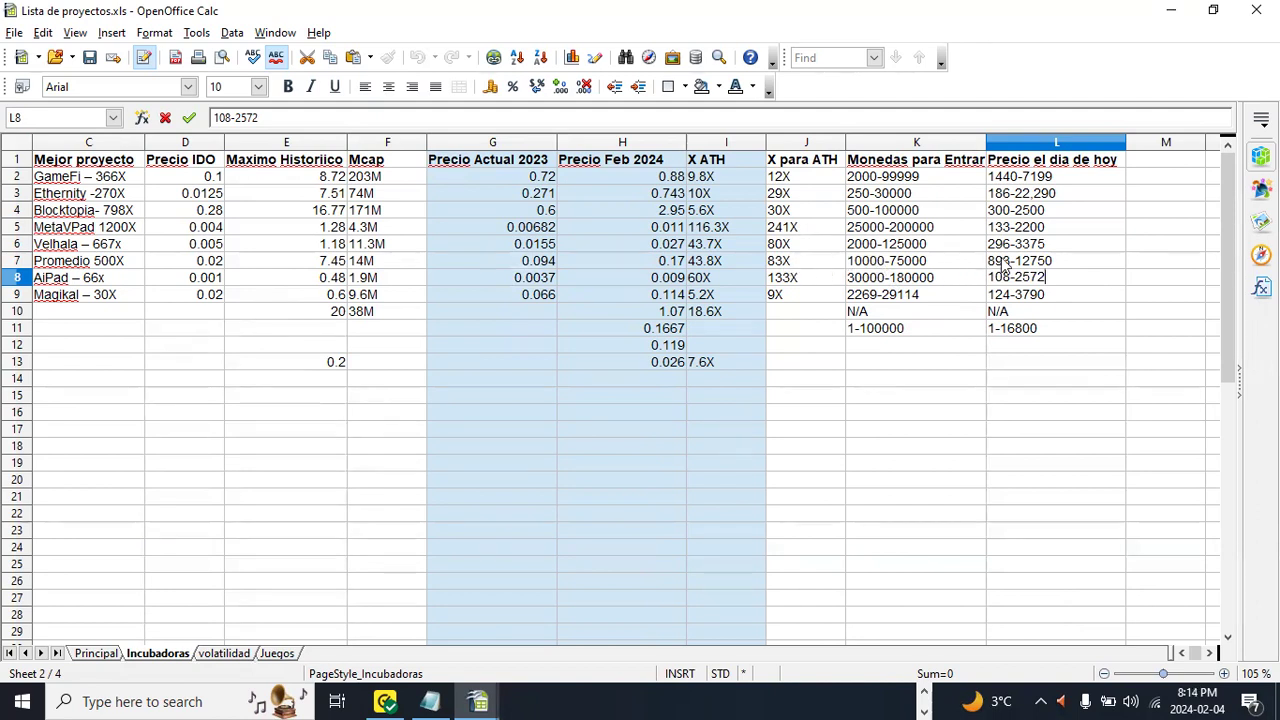
pyautogui.click(826, 266)
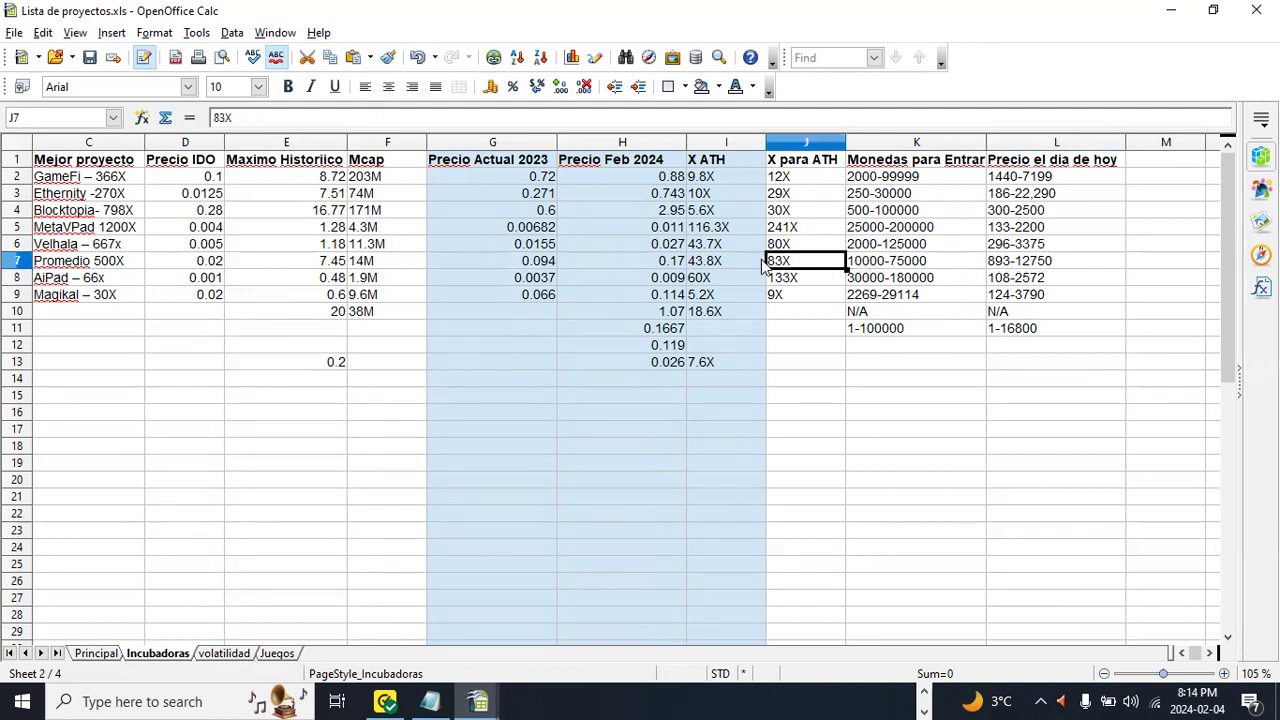
pyautogui.click(718, 264)
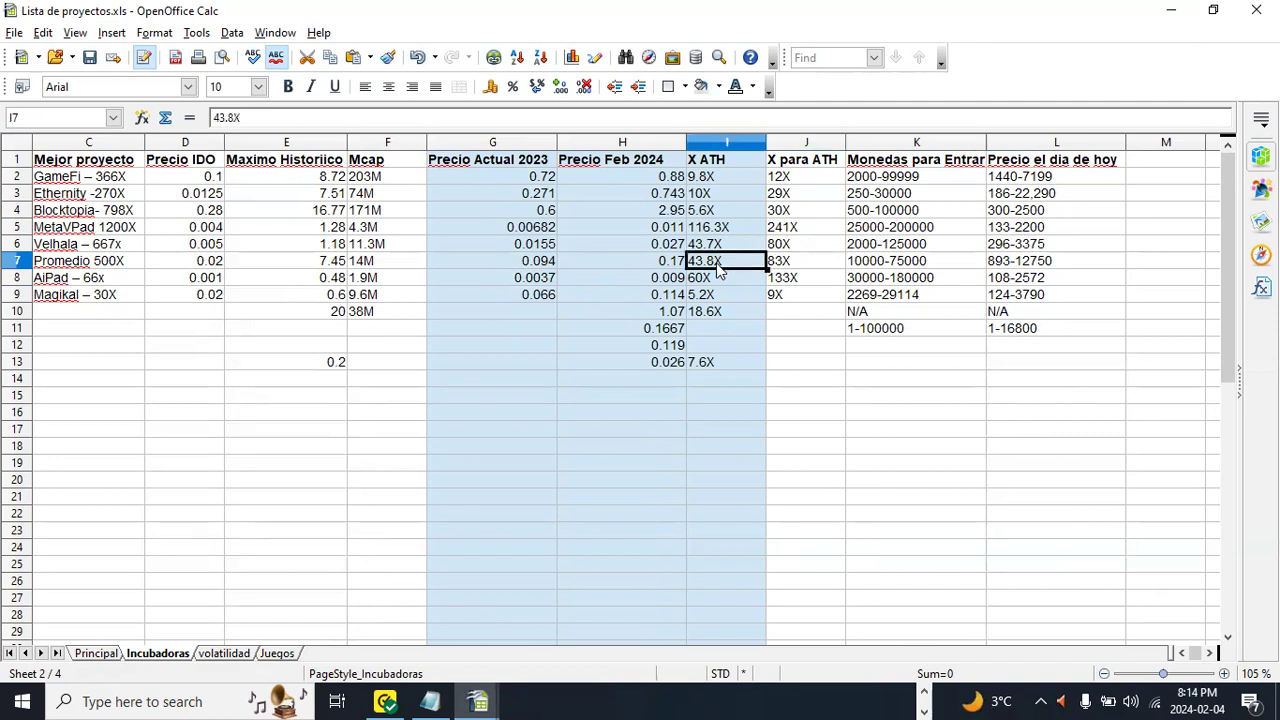
pyautogui.press('Left')
pyautogui.press('Left')
pyautogui.press('Left')
pyautogui.press('Left')
pyautogui.press('Left')
pyautogui.press('Left')
pyautogui.press('Left')
pyautogui.press('Left')
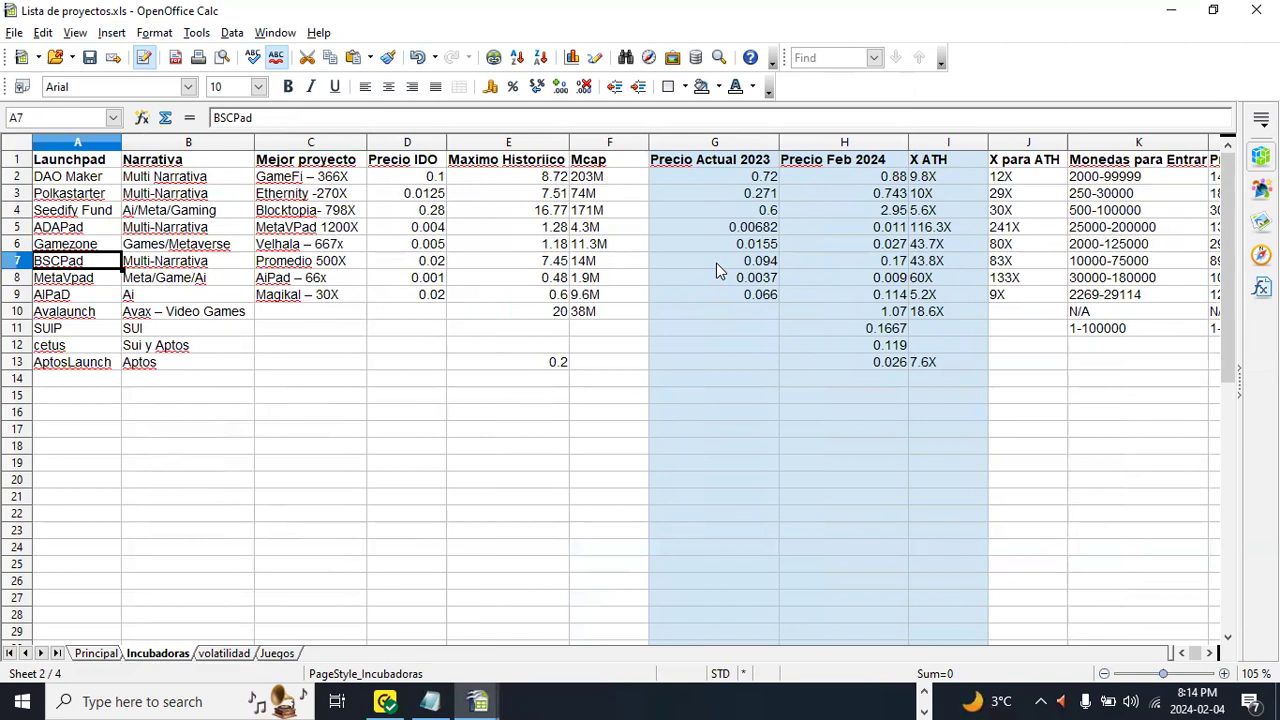
# Step: Read across the BSCPad row from its narrative to its entry price in Precio el dia de hoy
pyautogui.press('Right')
pyautogui.press('Right')
pyautogui.press('Right')
pyautogui.press('Right')
pyautogui.press('Right')
pyautogui.press('Right')
pyautogui.press('Right')
pyautogui.press('Right')
pyautogui.press('Right')
pyautogui.press('Right')
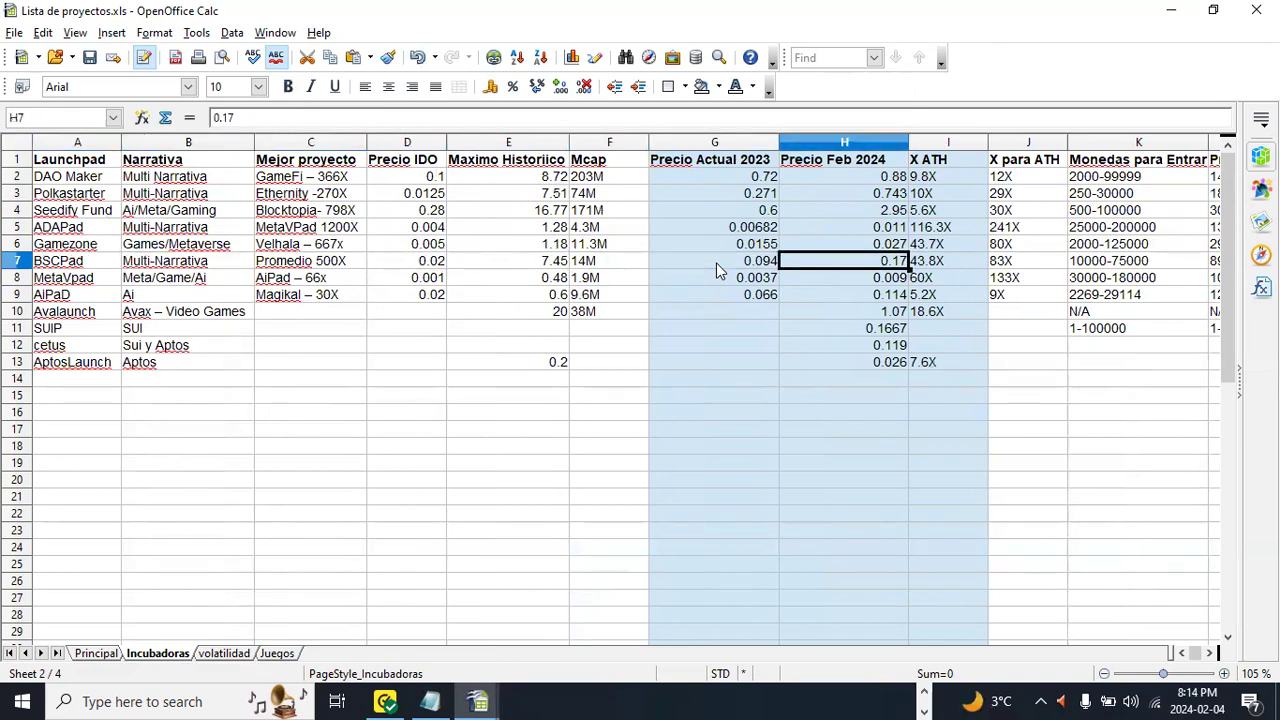
pyautogui.press('Right')
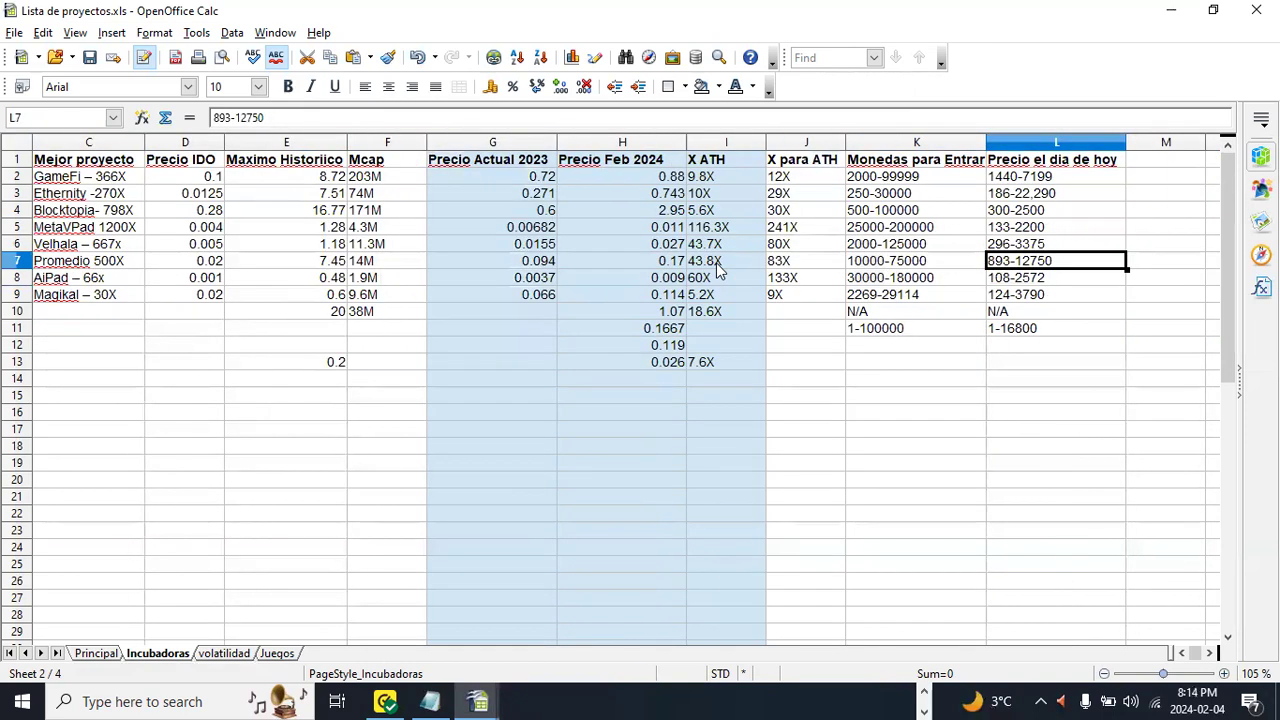
# Step: Review the Gamezone row between its launchpad name and the coins required to enter
pyautogui.press('Up')
pyautogui.press('Left')
pyautogui.press('Left')
pyautogui.press('Left')
pyautogui.press('Left')
pyautogui.press('Left')
pyautogui.press('Left')
pyautogui.press('Left')
pyautogui.press('Left')
pyautogui.press('Left')
pyautogui.press('Left')
pyautogui.press('Left')
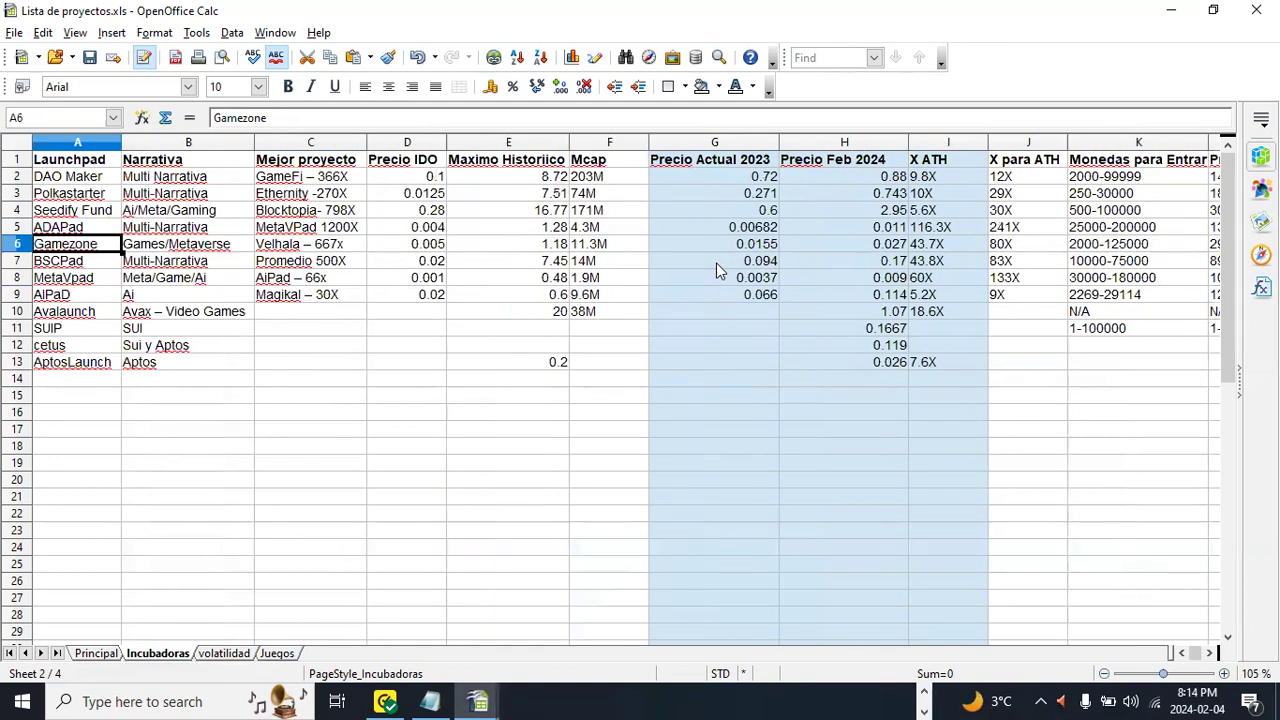
pyautogui.press('Right')
pyautogui.press('Right')
pyautogui.press('Right')
pyautogui.press('Right')
pyautogui.press('Right')
pyautogui.press('Right')
pyautogui.press('Right')
pyautogui.press('Right')
pyautogui.press('Right')
pyautogui.press('Right')
pyautogui.press('Right')
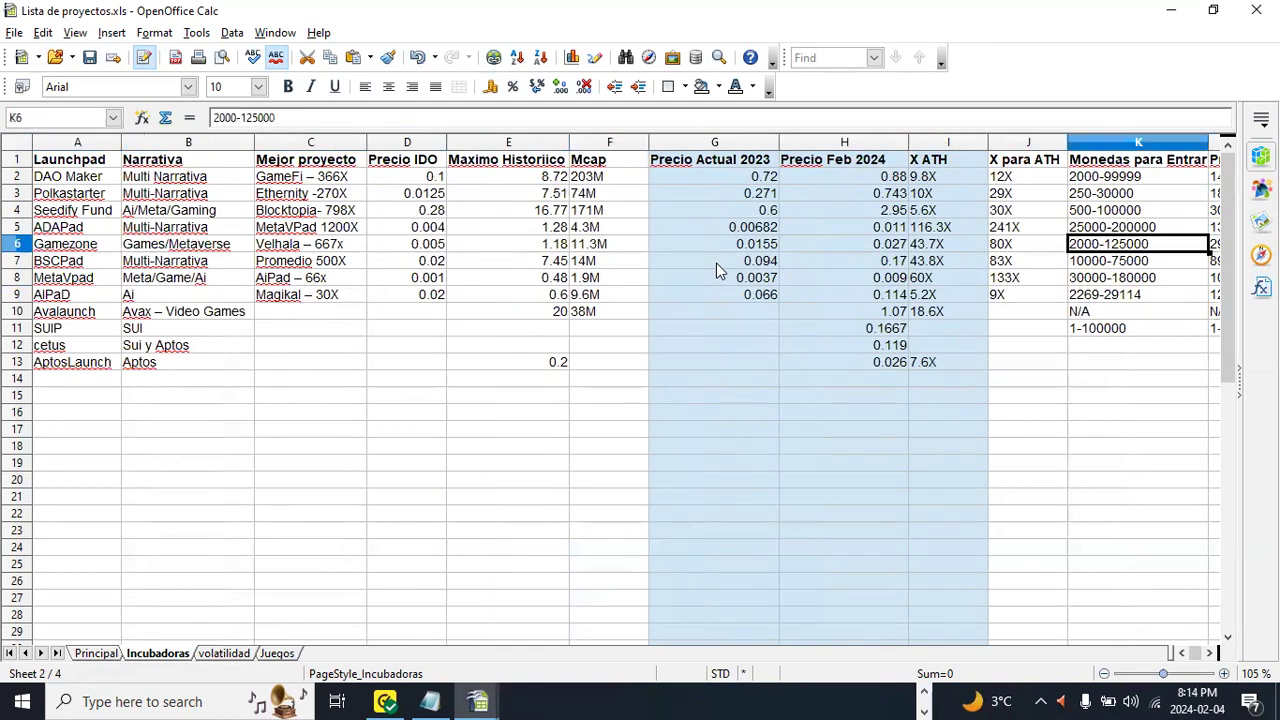
pyautogui.press('Left')
pyautogui.press('Left')
pyautogui.press('Left')
pyautogui.press('Left')
pyautogui.press('Left')
pyautogui.press('Left')
pyautogui.press('Left')
pyautogui.press('Left')
pyautogui.press('Left')
pyautogui.press('Left')
pyautogui.press('Left')
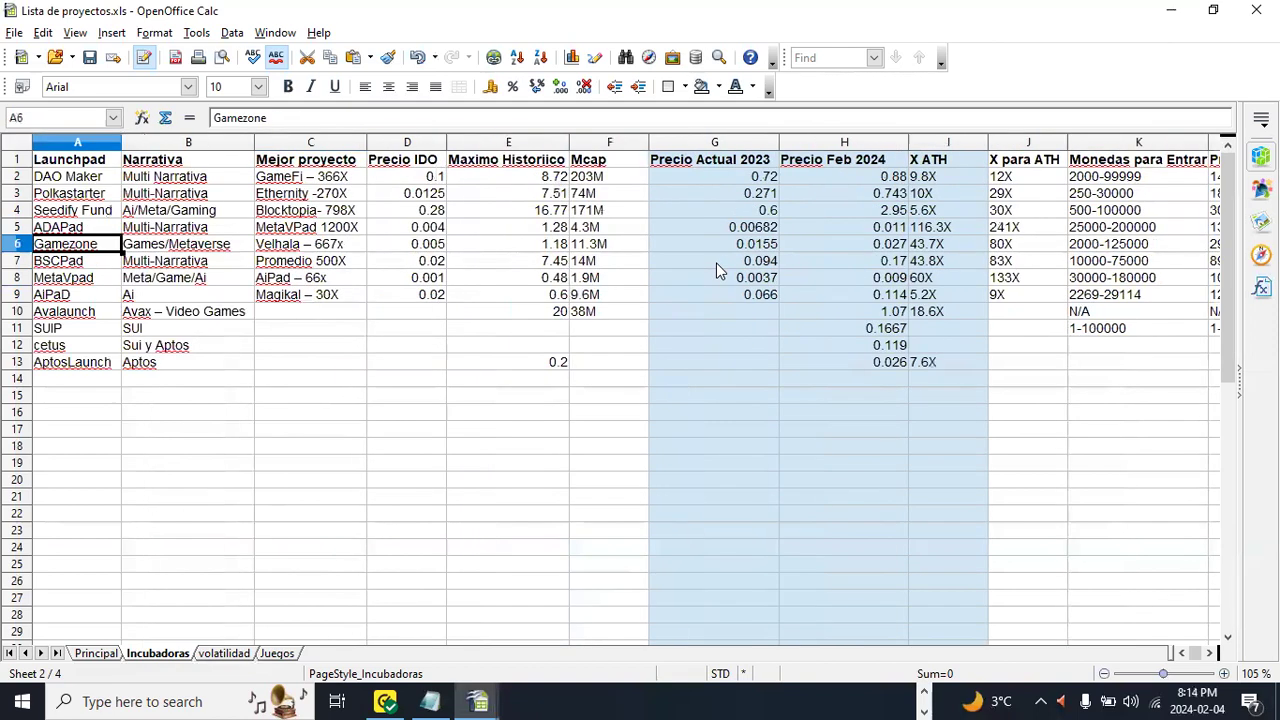
# Step: Review the MetaVpad row from its launchpad name through its IDO, 2023 and Feb 2024 prices to the coins required to enter
pyautogui.press('Down')
pyautogui.press('Up')
pyautogui.press('Down')
pyautogui.press('Down')
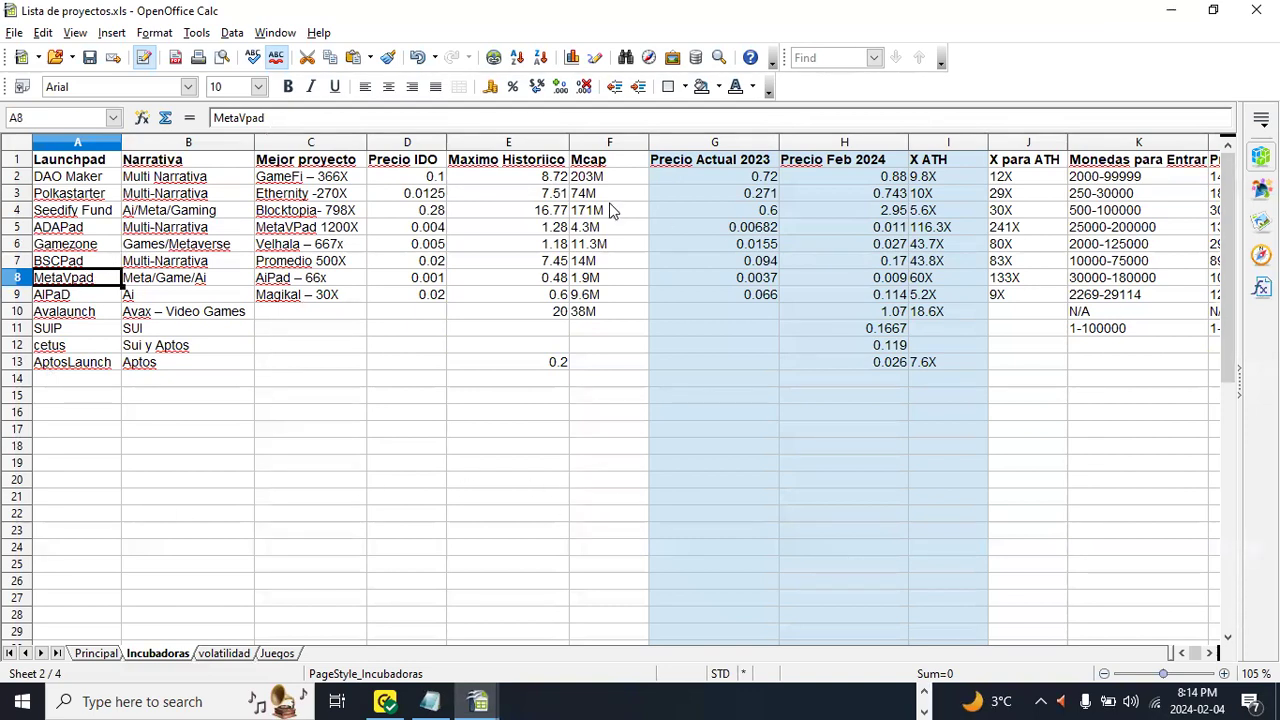
pyautogui.press('Tab')
pyautogui.press('Tab')
pyautogui.press('Tab')
pyautogui.press('Tab')
pyautogui.press('Tab')
pyautogui.press('Tab')
pyautogui.press('Tab')
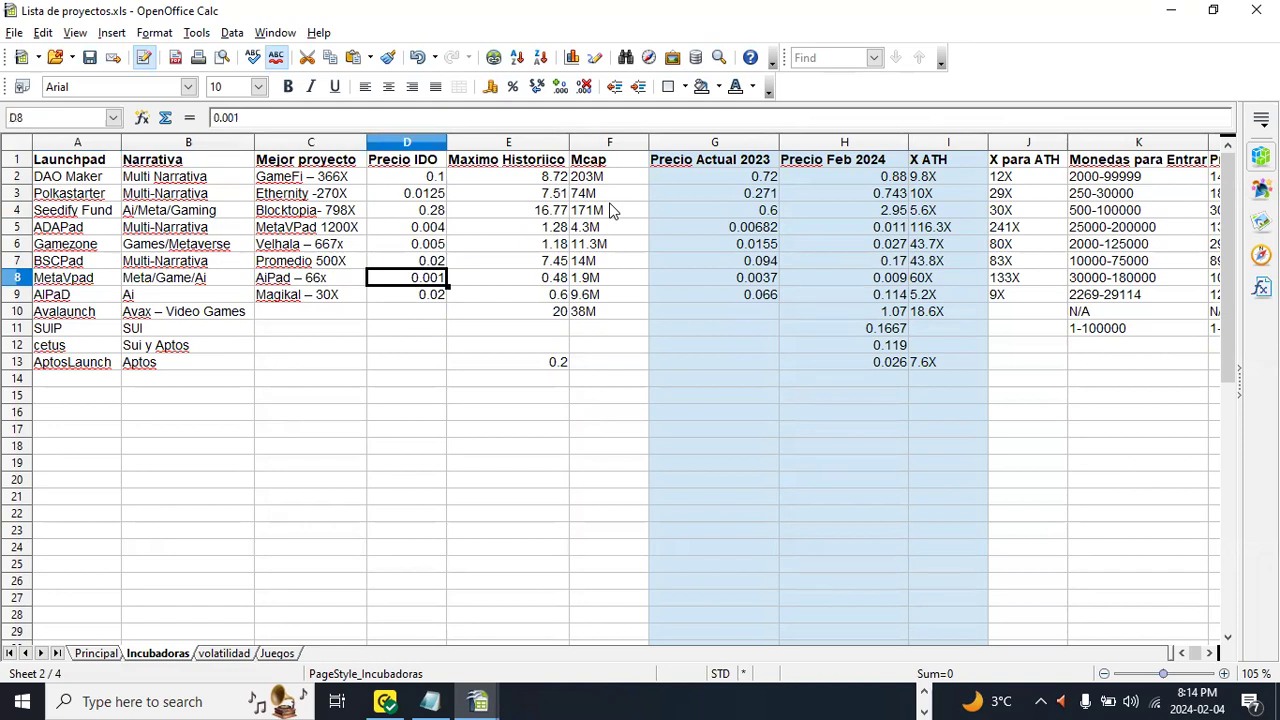
pyautogui.hotkey('shift', 'Tab')
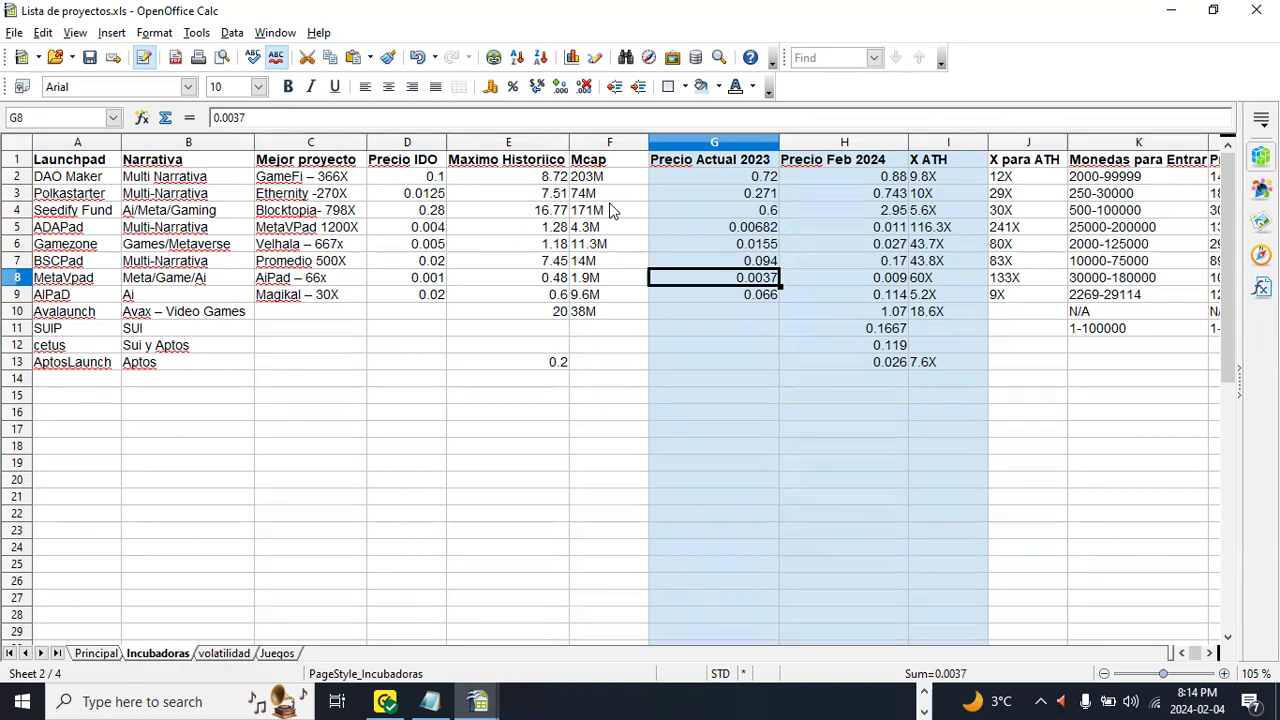
pyautogui.press('Tab')
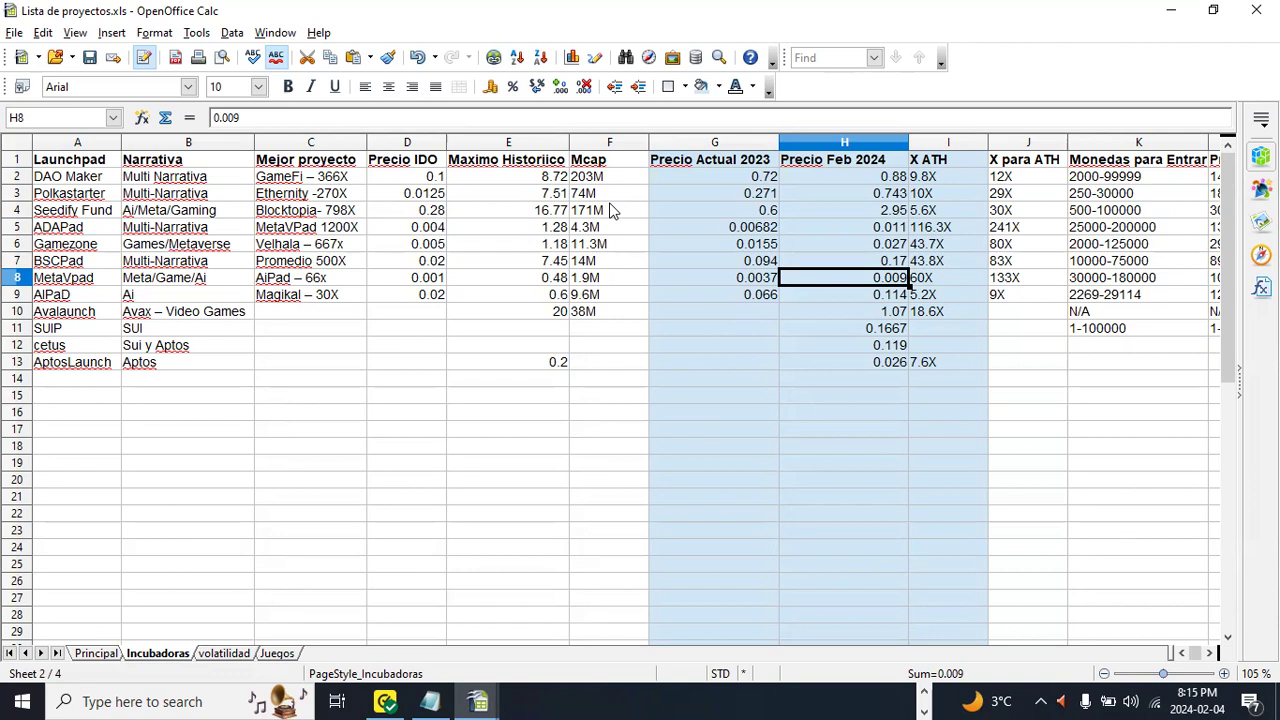
pyautogui.hotkey('shift', 'Left')
pyautogui.hotkey('shift', 'Right')
pyautogui.press('Right')
pyautogui.press('Right')
pyautogui.press('Right')
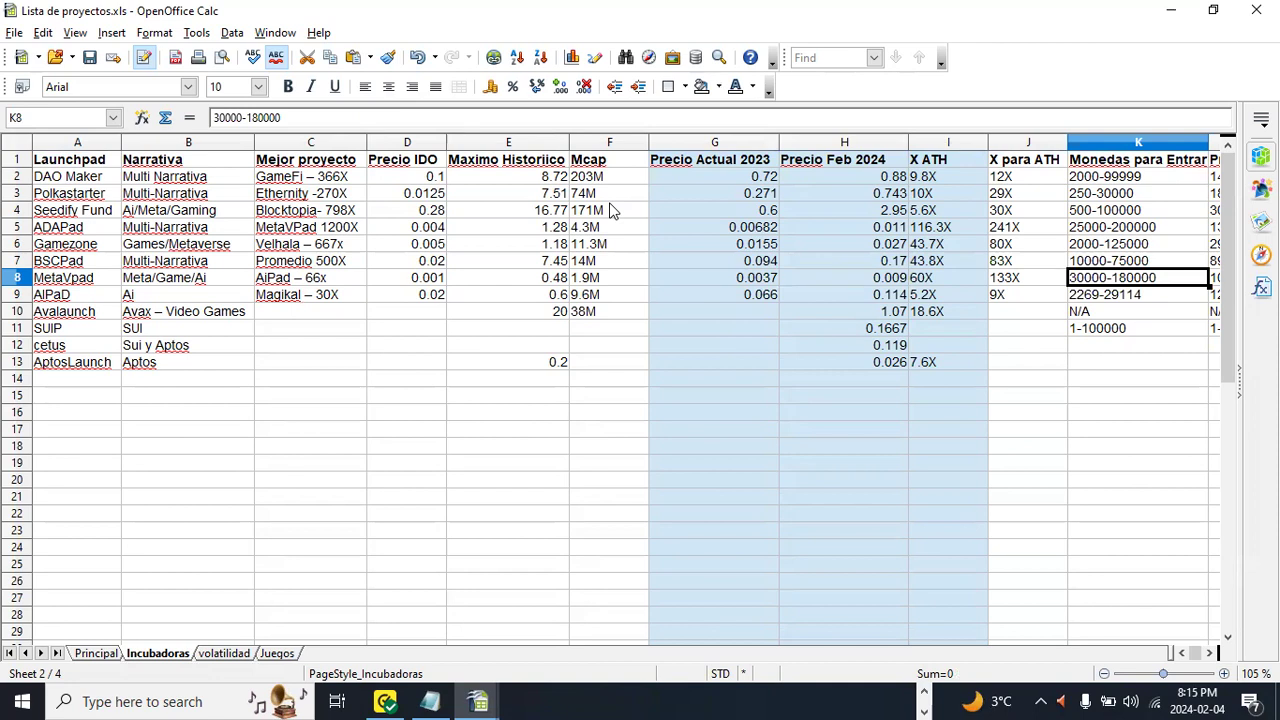
# Step: Change MetaVpad's range in the Precio el dia de hoy column to 108-1620
pyautogui.hscroll(2, 612, 210)
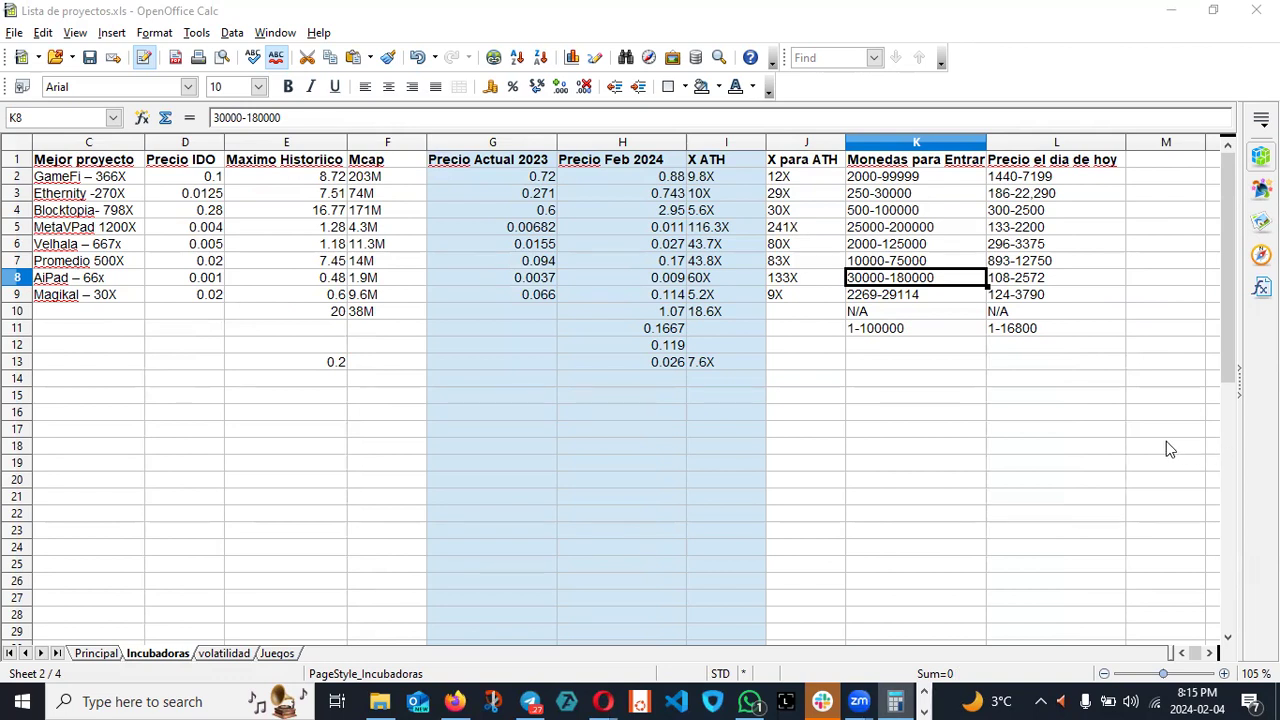
pyautogui.doubleClick(1050, 278)
pyautogui.press('BackSpace')
pyautogui.press('BackSpace')
pyautogui.press('BackSpace')
pyautogui.press('BackSpace')
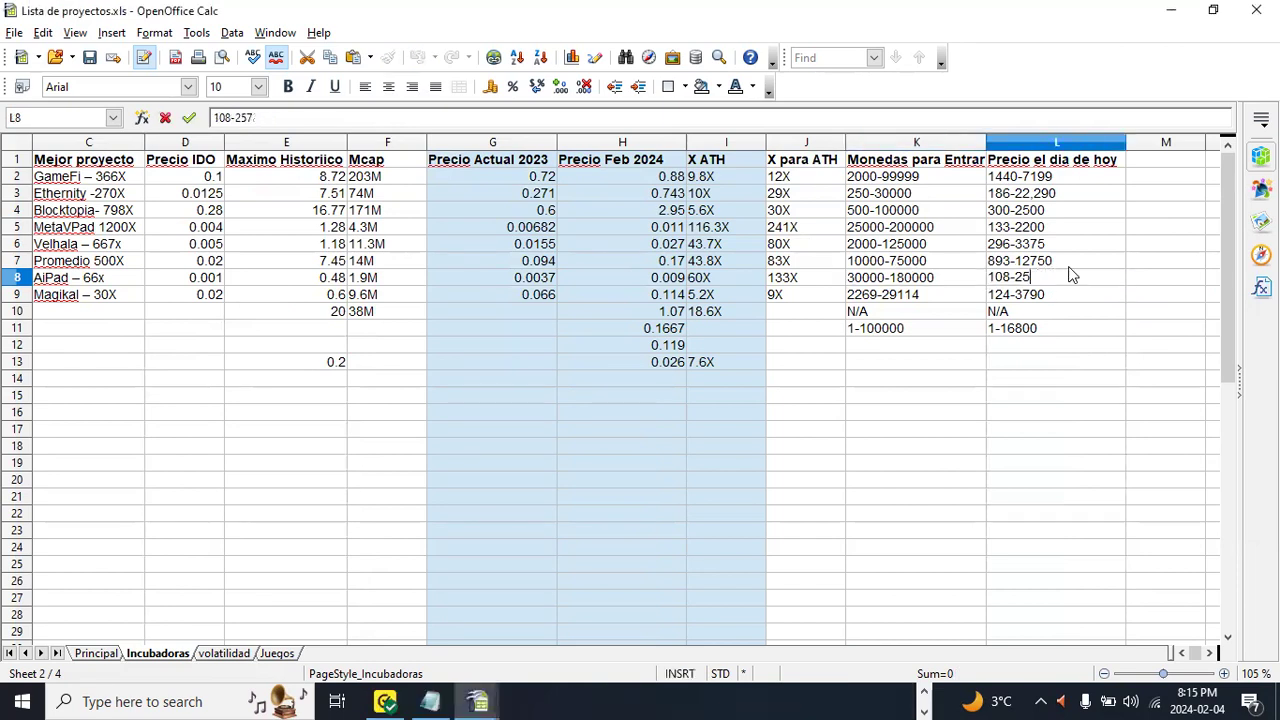
pyautogui.write('1620')
pyautogui.press('Return')
pyautogui.click(1070, 275)
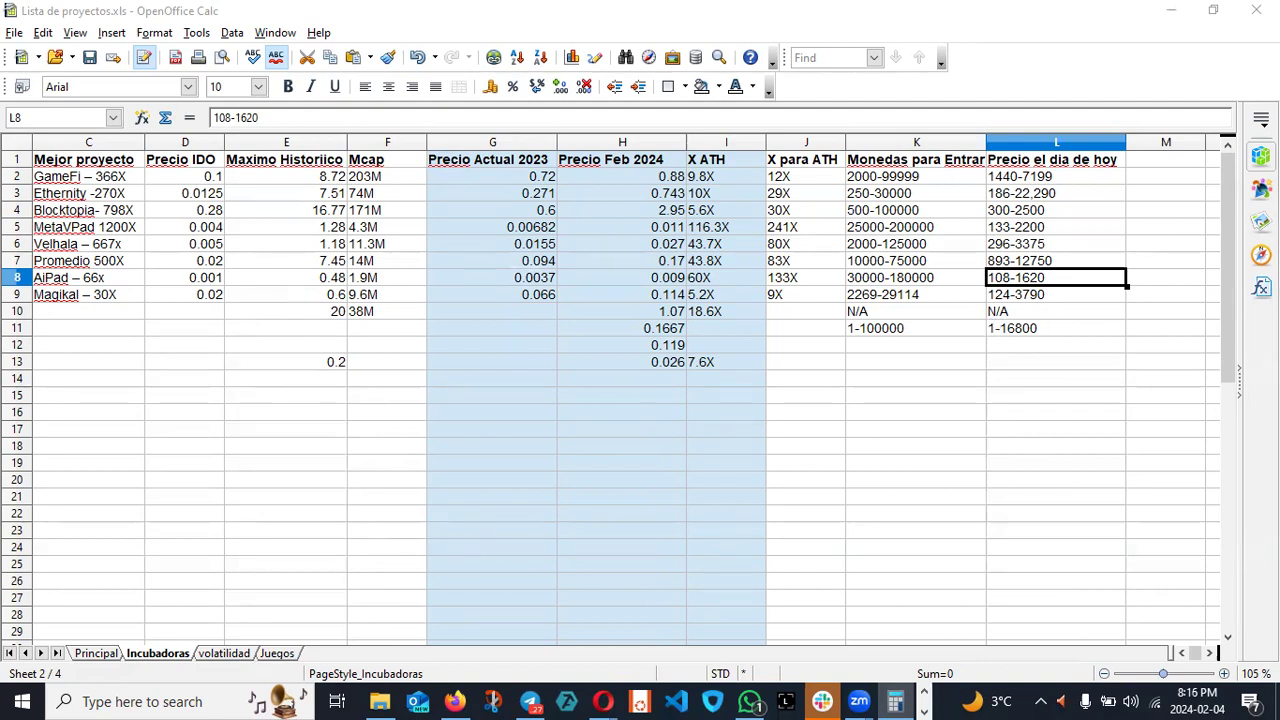
# Step: Check the entry prices of MetaVpad and BSCPad, and follow the BSCPad row back to its launchpad name
pyautogui.doubleClick(1064, 282)
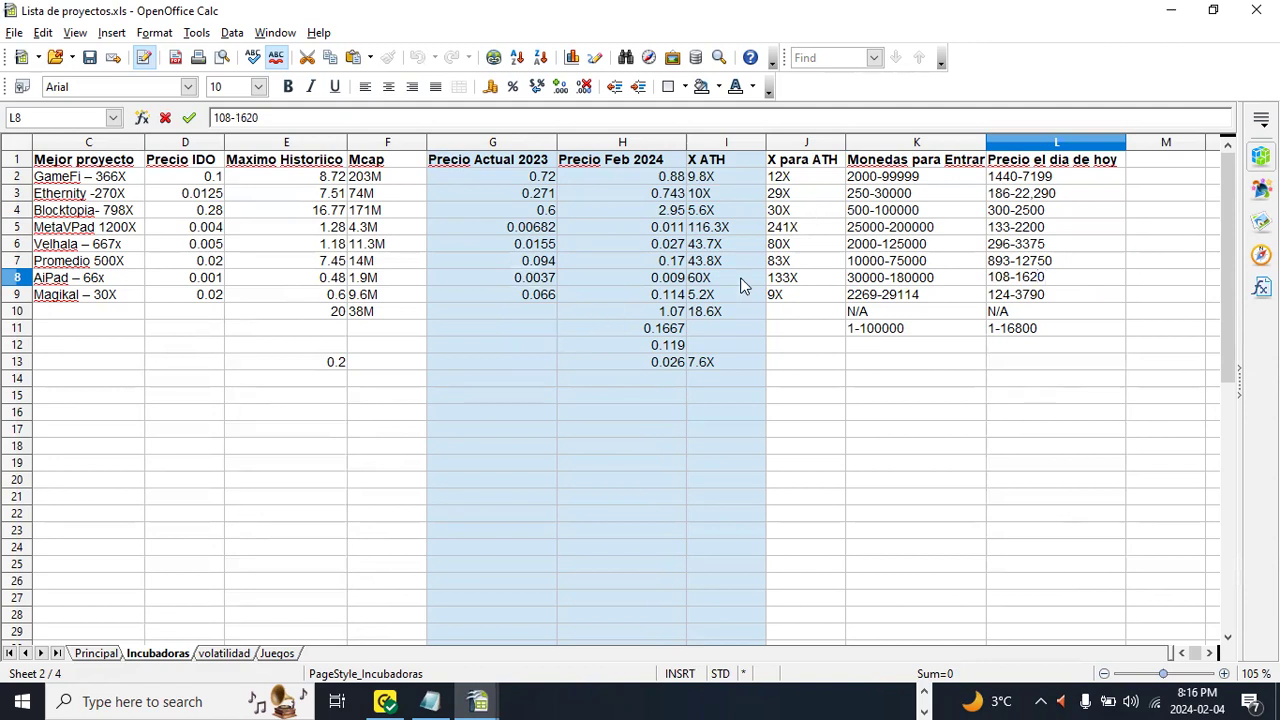
pyautogui.click(1012, 262)
pyautogui.press('Insert')
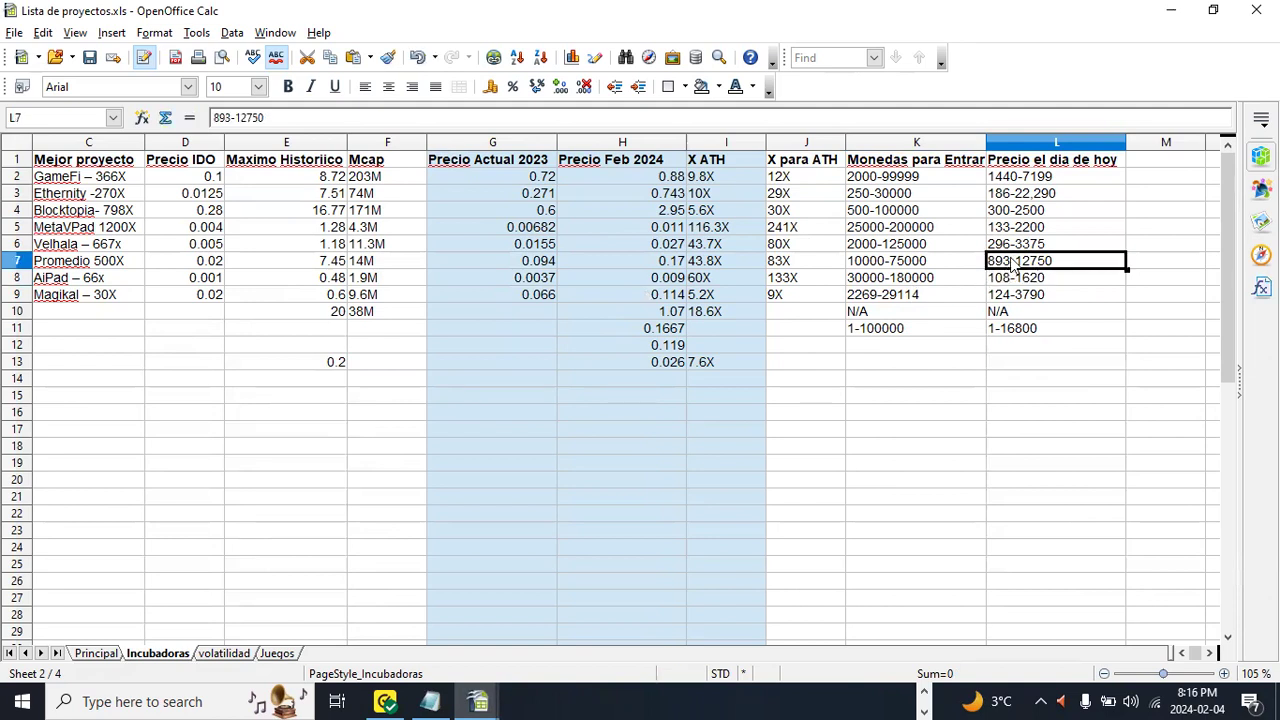
pyautogui.press('Left')
pyautogui.press('Left')
pyautogui.press('Left')
pyautogui.press('Left')
pyautogui.press('Left')
pyautogui.press('Left')
pyautogui.press('Left')
pyautogui.press('Left')
pyautogui.press('Left')
pyautogui.press('Left')
pyautogui.press('Left')
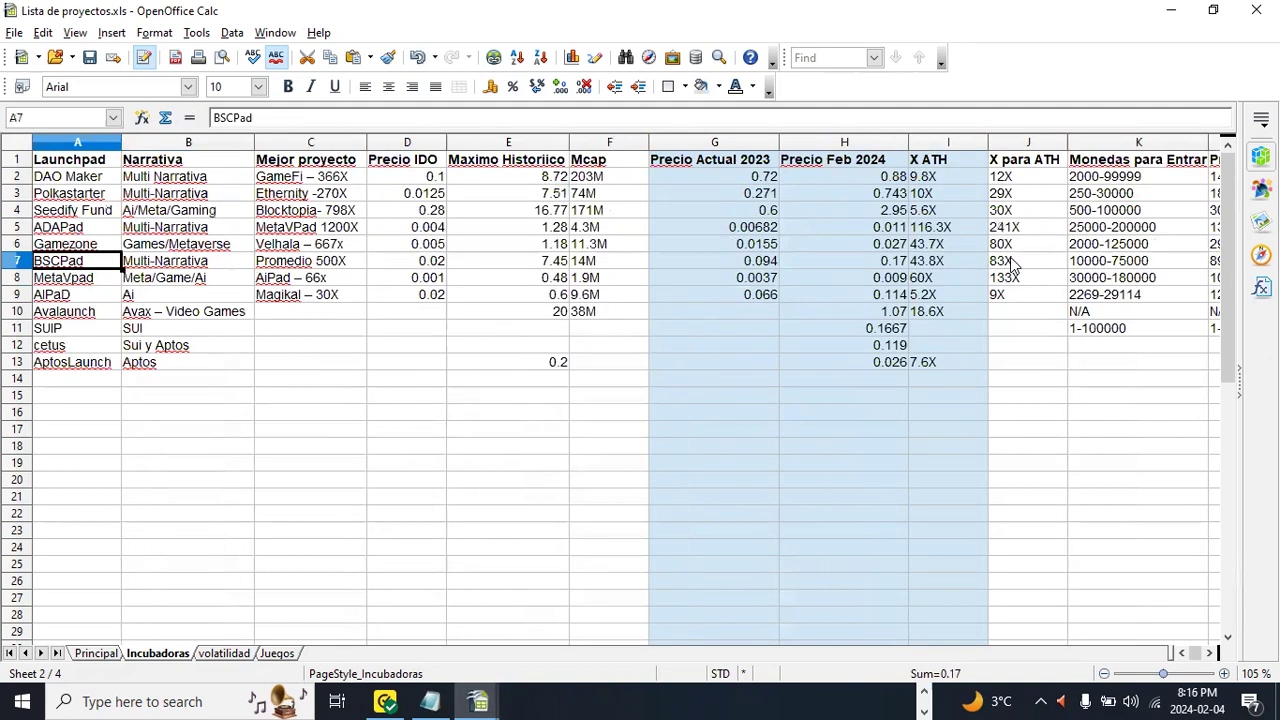
# Step: Compare the launchpad names and narratives of the Gamezone, BSCPad and MetaVpad rows
pyautogui.press('Down')
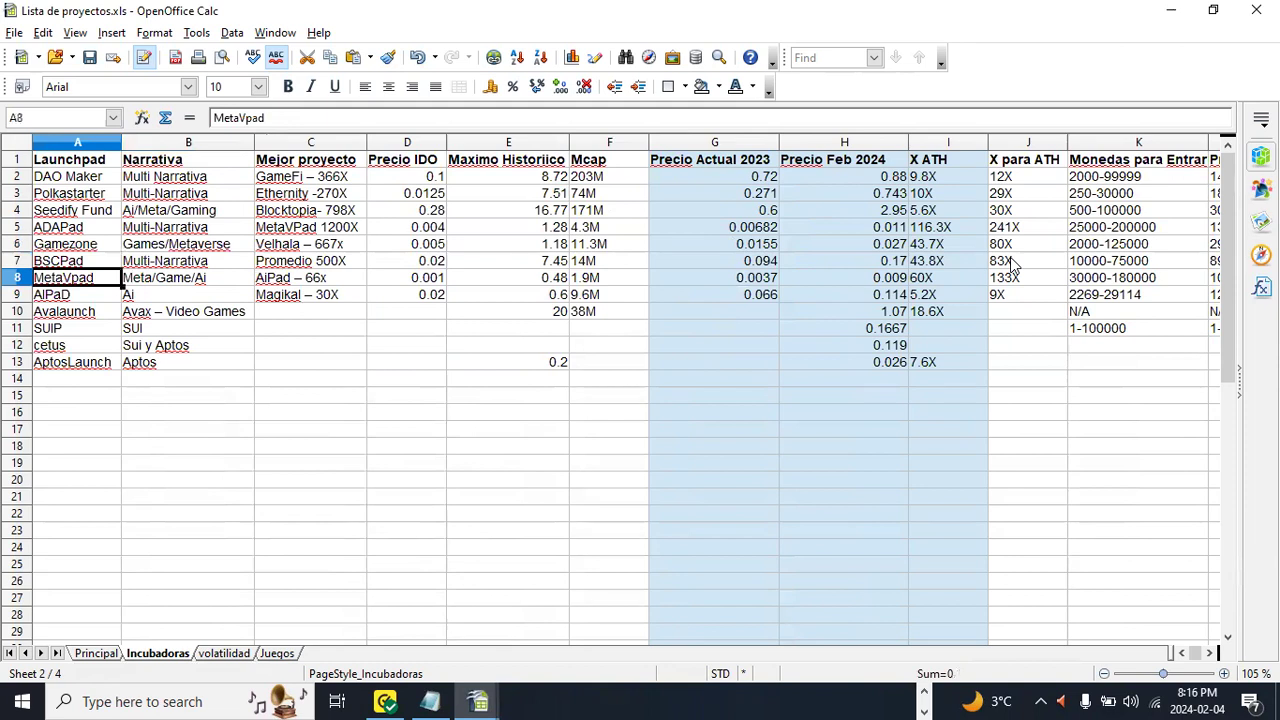
pyautogui.press('Up')
pyautogui.press('Up')
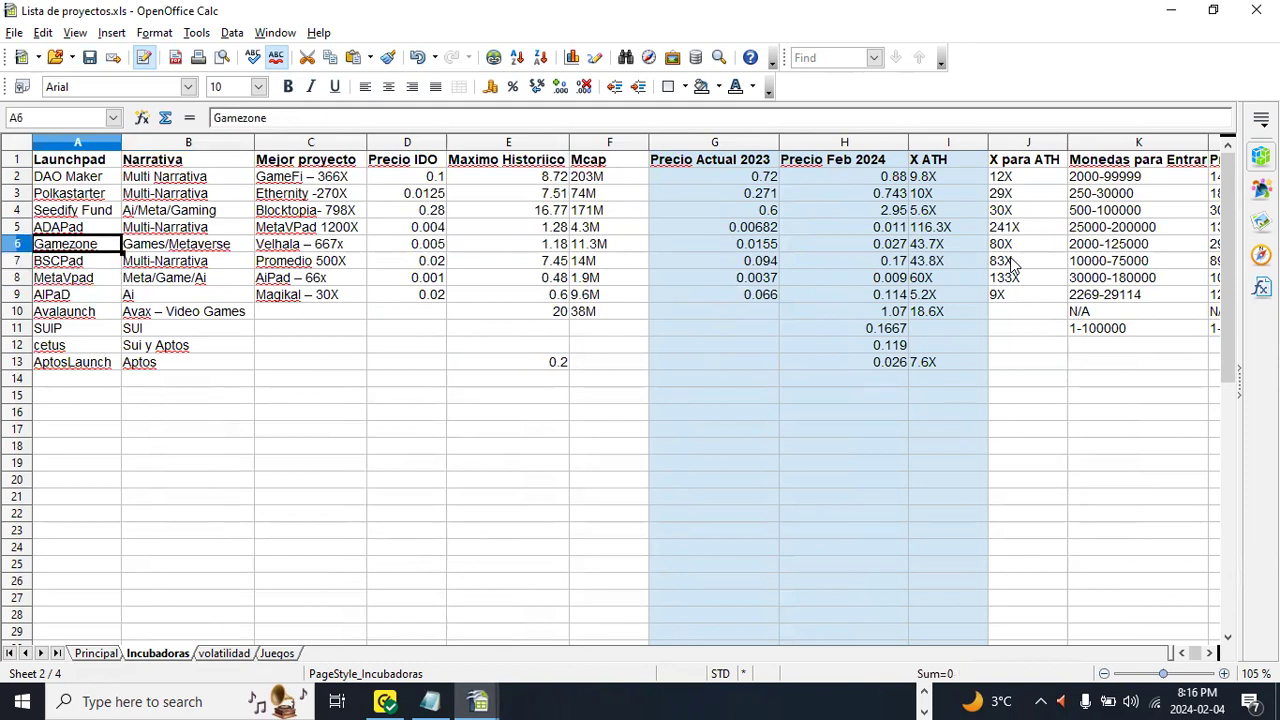
pyautogui.press('Down')
pyautogui.press('Down')
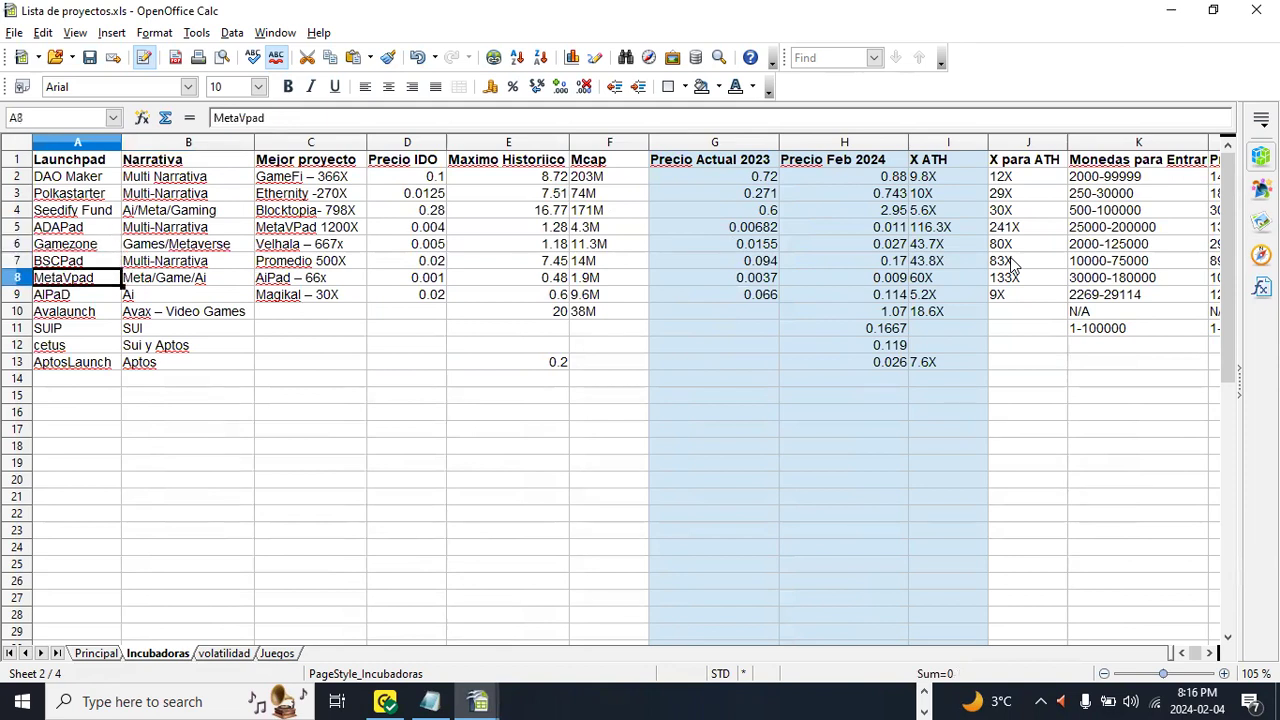
pyautogui.press('Right')
pyautogui.press('Left')
pyautogui.press('Right')
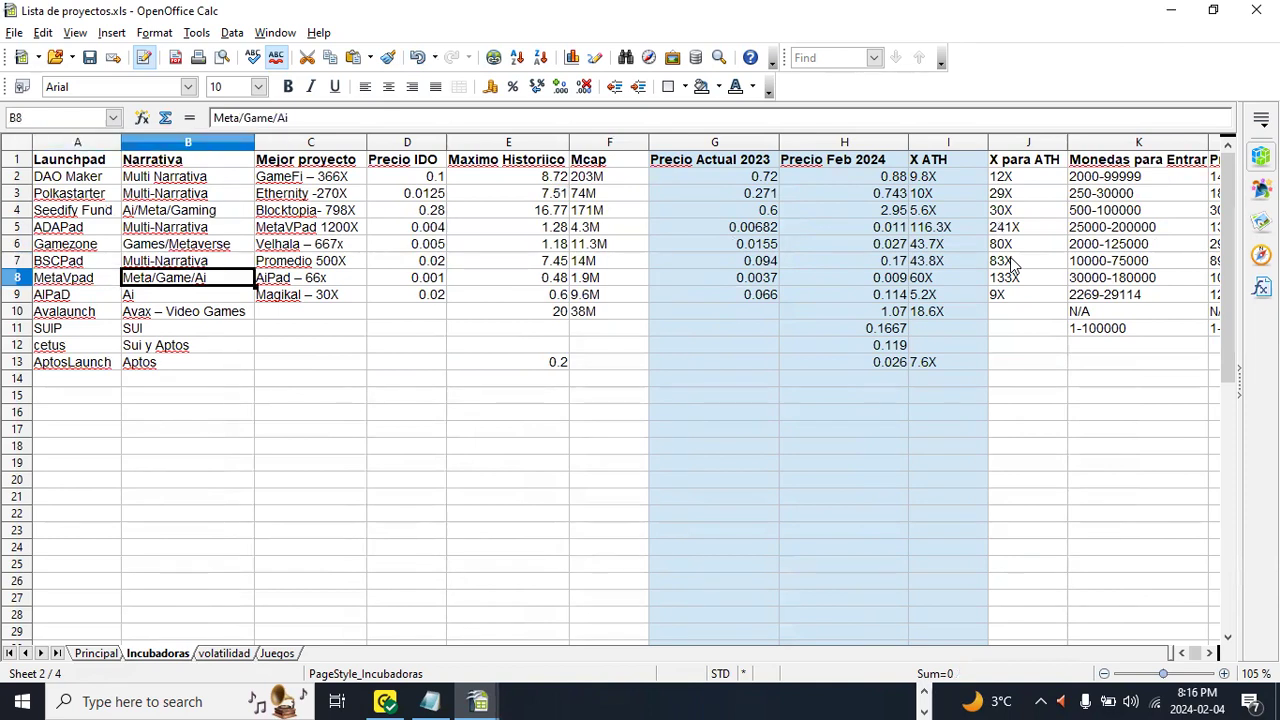
pyautogui.press('Up')
pyautogui.press('Up')
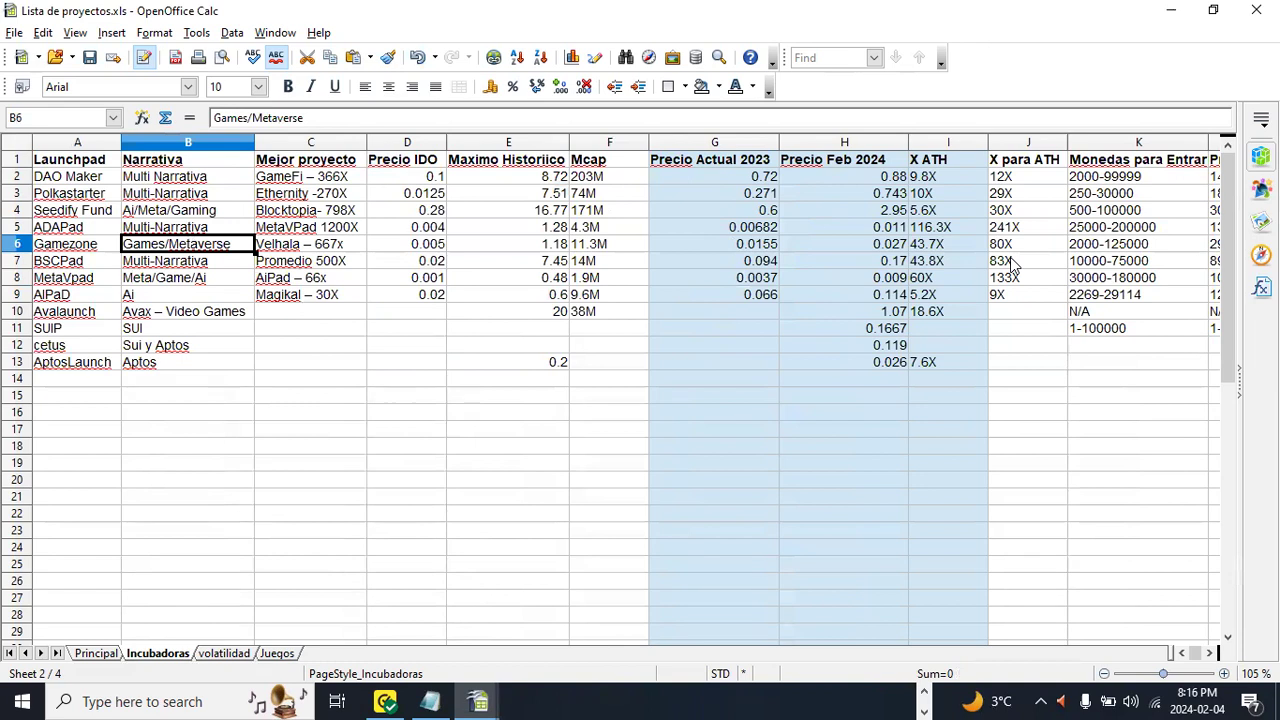
# Step: Review MetaVpad's narrative, best project, IDO price, all-time high and market cap in the launchpad comparison
pyautogui.press('Left')
pyautogui.press('Right')
pyautogui.press('Left')
pyautogui.press('Down')
pyautogui.press('Right')
pyautogui.press('Down')
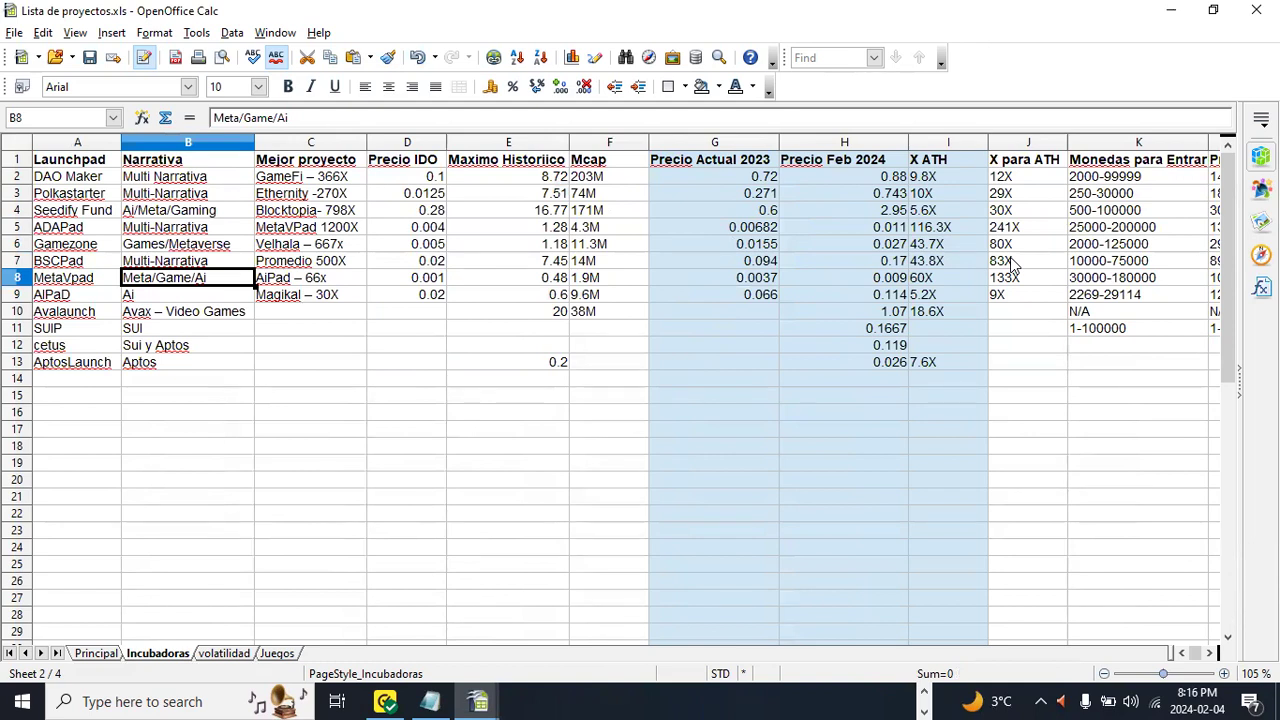
pyautogui.press('Right')
pyautogui.press('Right')
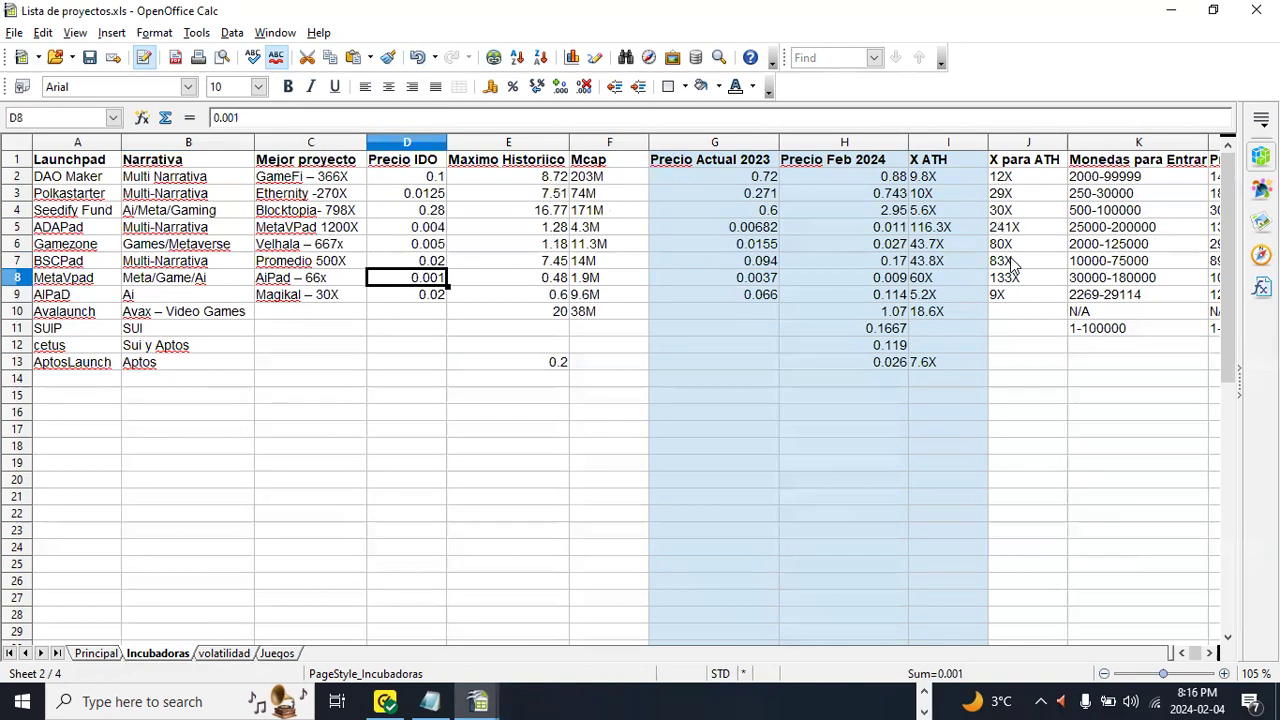
pyautogui.press('Right')
pyautogui.press('Right')
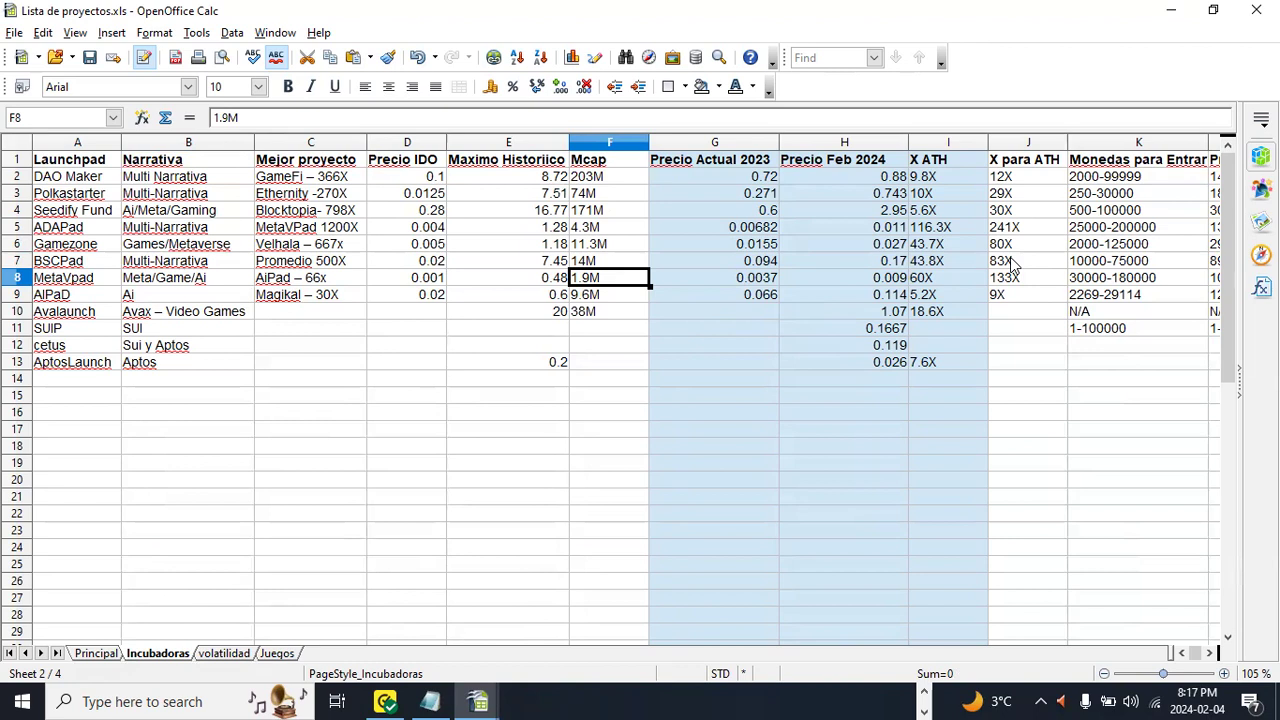
# Step: Check MetaVpad's range in the Precio el dia de hoy column and follow the row back to its launchpad name
pyautogui.press('Right')
pyautogui.press('Right')
pyautogui.press('Right')
pyautogui.press('Right')
pyautogui.press('Right')
pyautogui.press('Right')
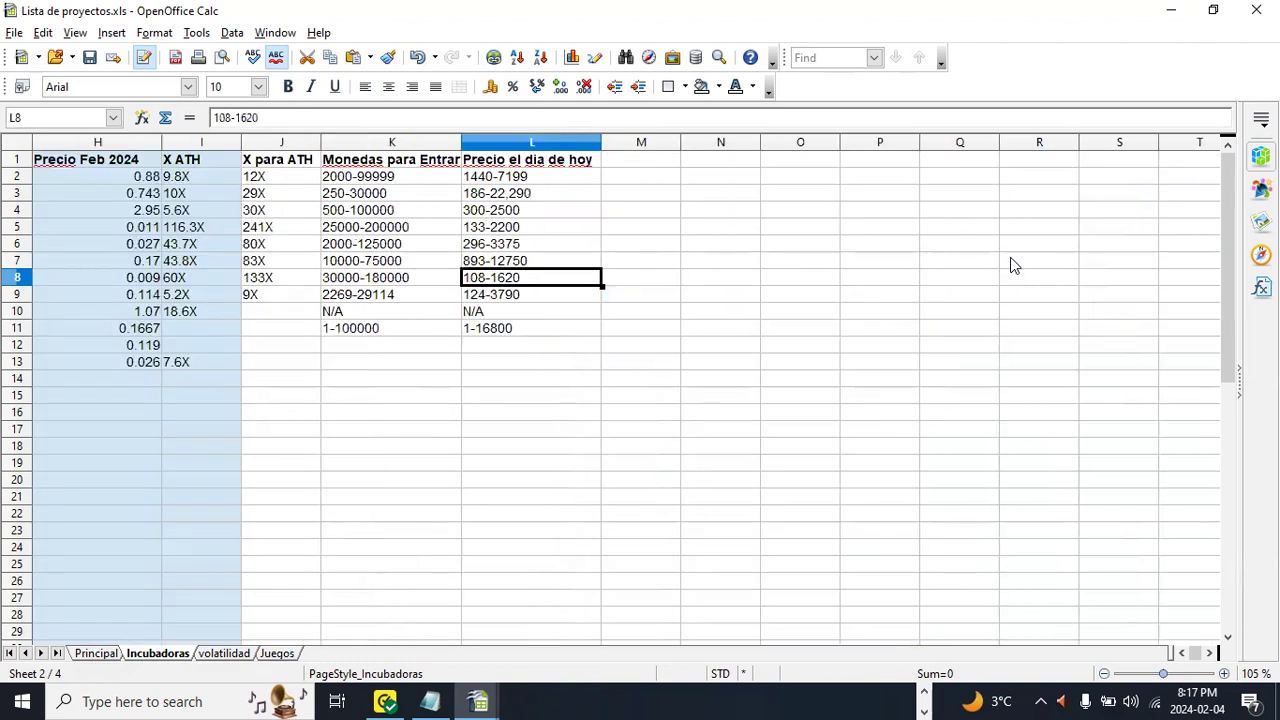
pyautogui.press('Left')
pyautogui.press('Left')
pyautogui.press('Left')
pyautogui.press('Left')
pyautogui.press('Left')
pyautogui.press('Left')
pyautogui.press('Left')
pyautogui.press('Left')
pyautogui.press('Left')
pyautogui.press('Left')
pyautogui.press('Left')
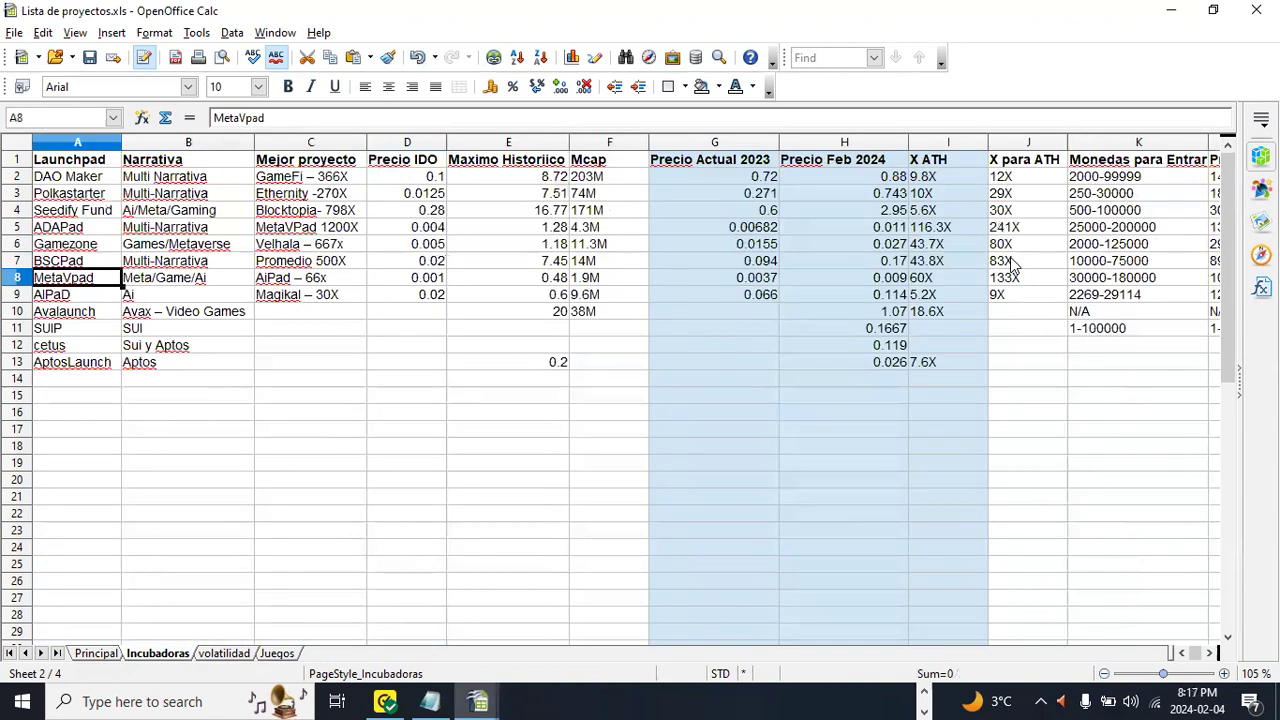
# Step: Compare the Mcap values of Gamezone, BSCPad and MetaVpad
pyautogui.press('Up')
pyautogui.press('Right')
pyautogui.press('Right')
pyautogui.press('Right')
pyautogui.press('Up')
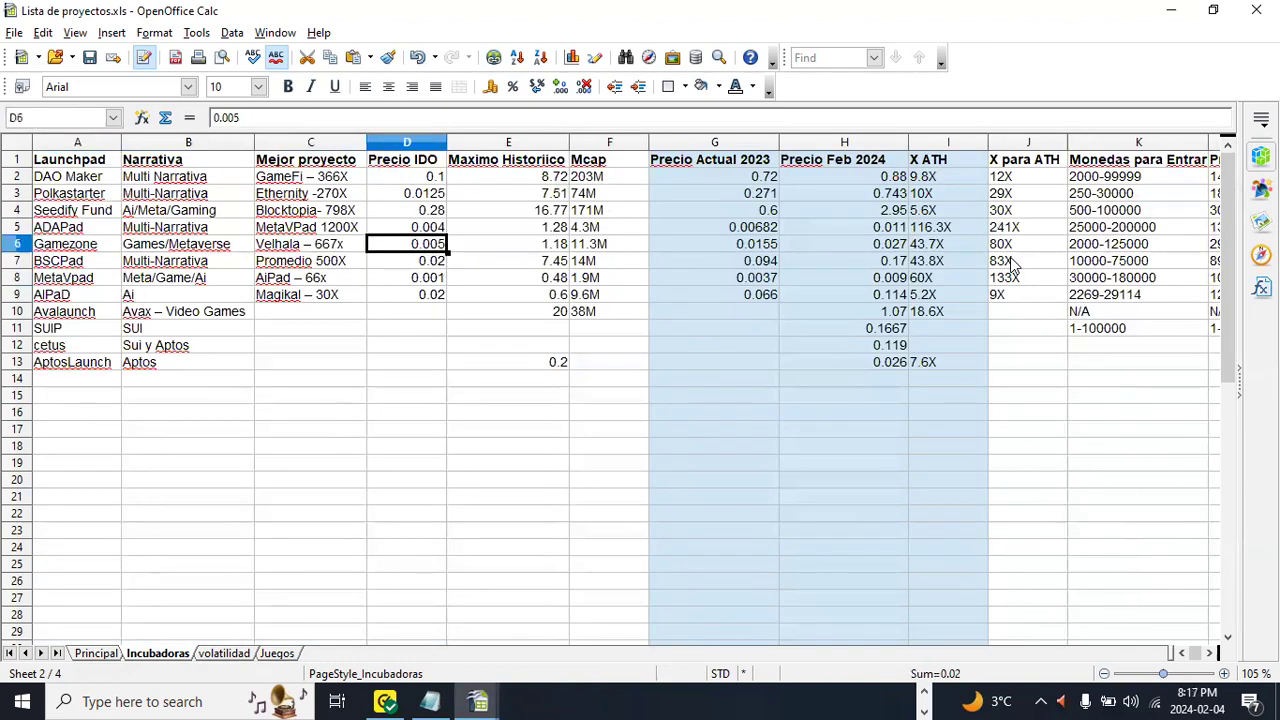
pyautogui.press('Left')
pyautogui.press('Left')
pyautogui.press('Left')
pyautogui.press('Right')
pyautogui.press('Right')
pyautogui.press('Right')
pyautogui.press('Right')
pyautogui.press('Right')
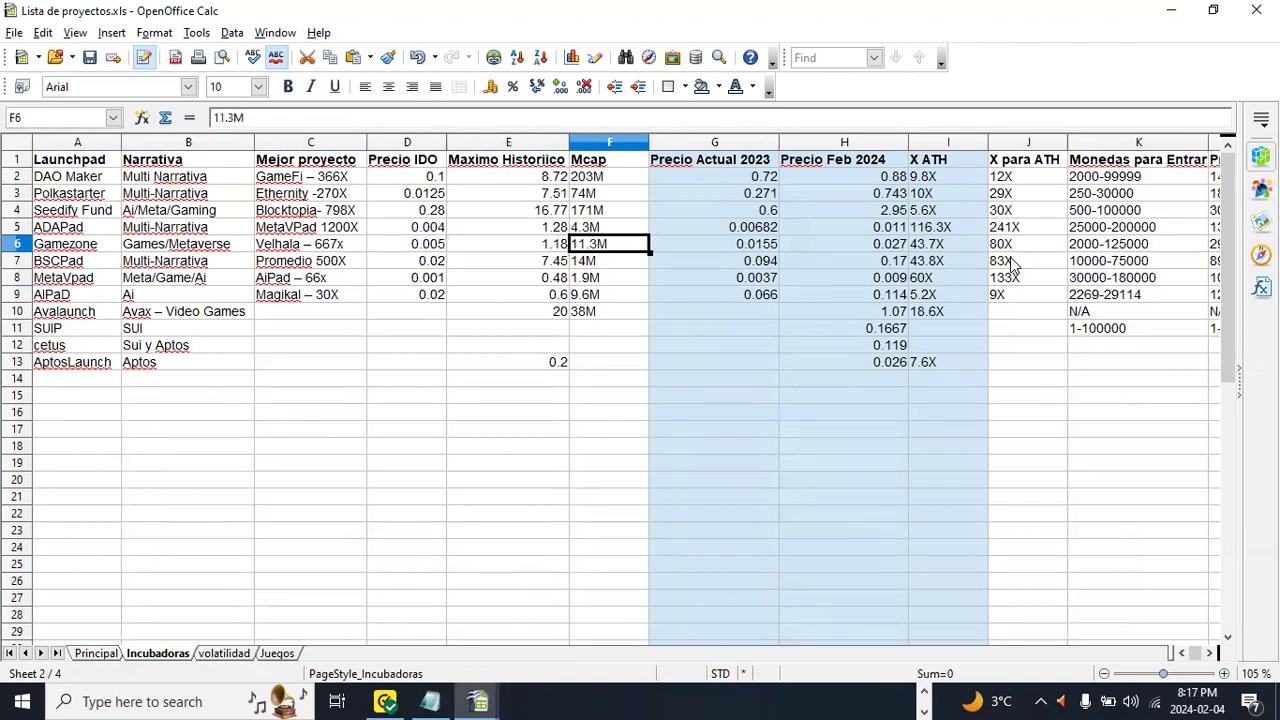
pyautogui.press('Down')
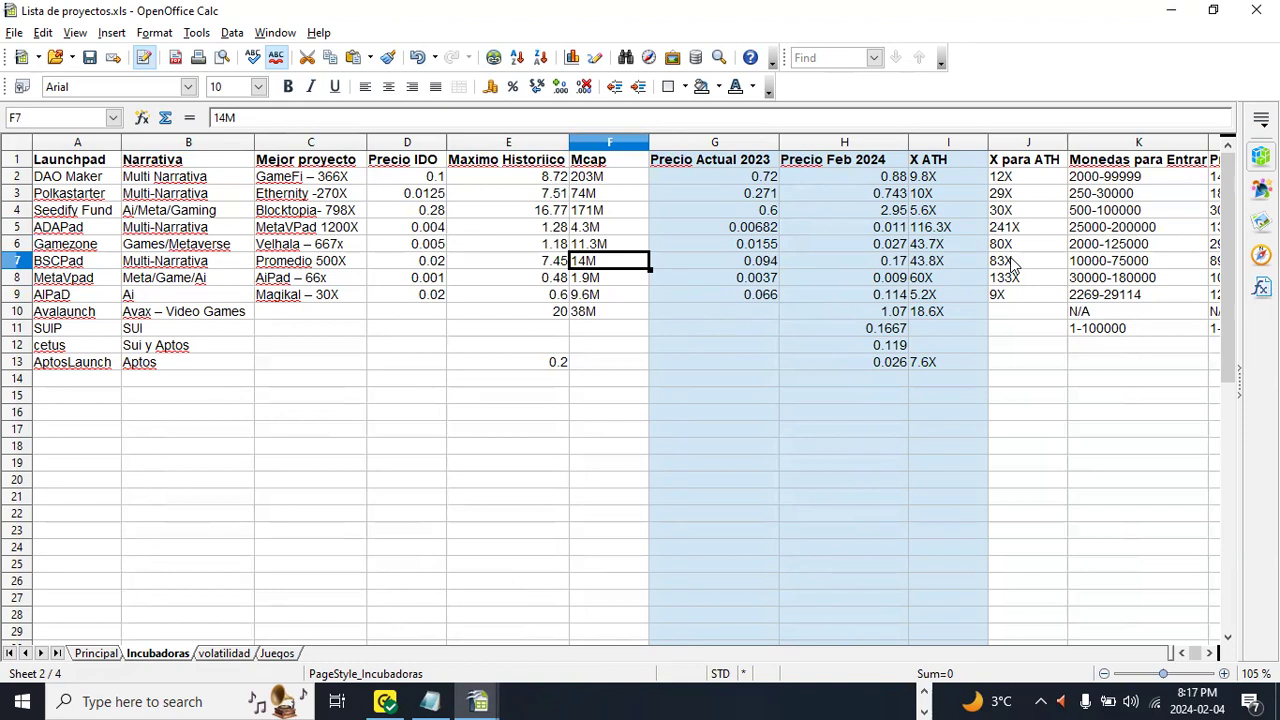
pyautogui.press('Down')
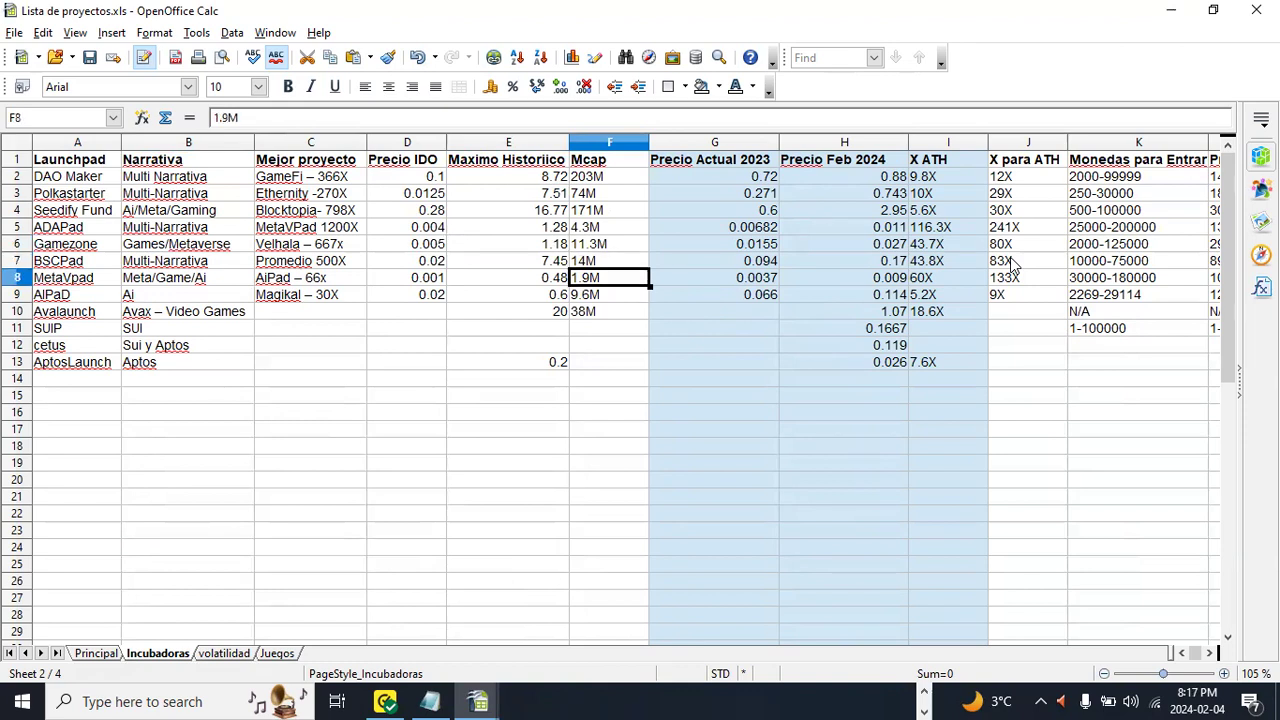
pyautogui.press('Up')
pyautogui.press('Up')
# Step: Compare the Maximo Historico and X ATH values of the Gamezone, BSCPad and MetaVpad rows
pyautogui.press('Left')
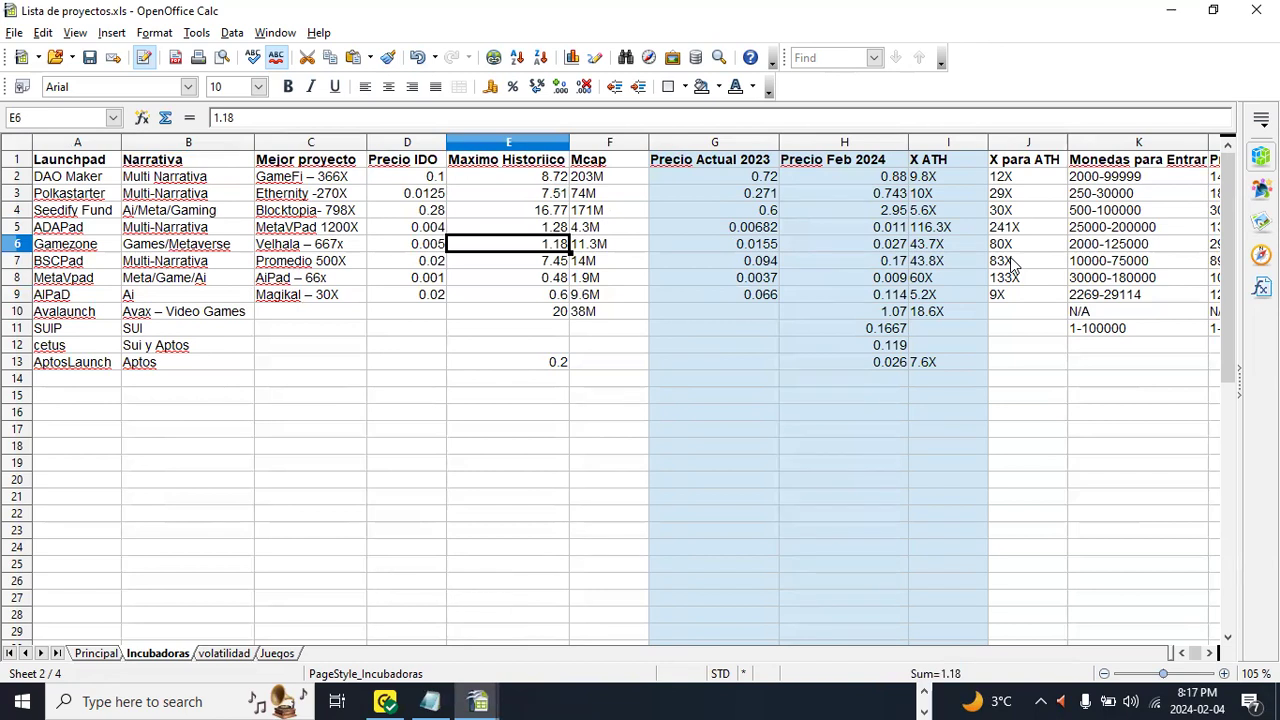
pyautogui.press('Down')
pyautogui.press('Down')
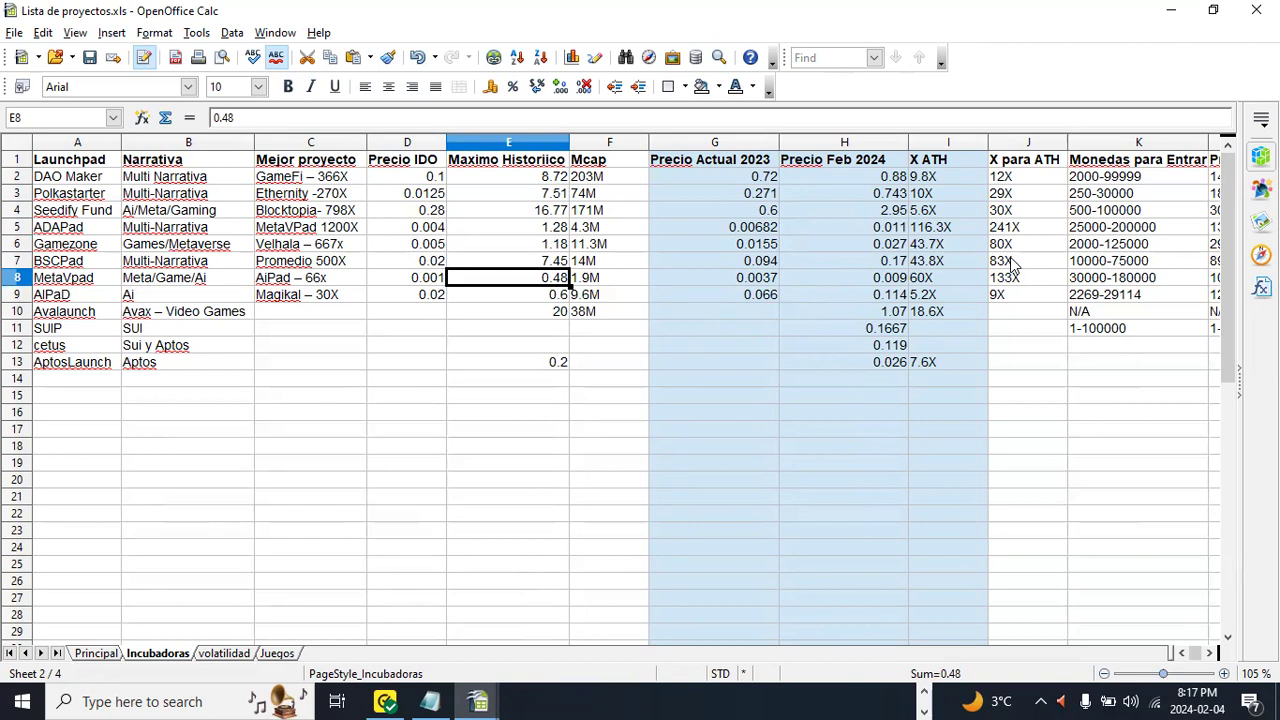
pyautogui.press('Right')
pyautogui.press('Right')
pyautogui.press('Right')
pyautogui.press('Right')
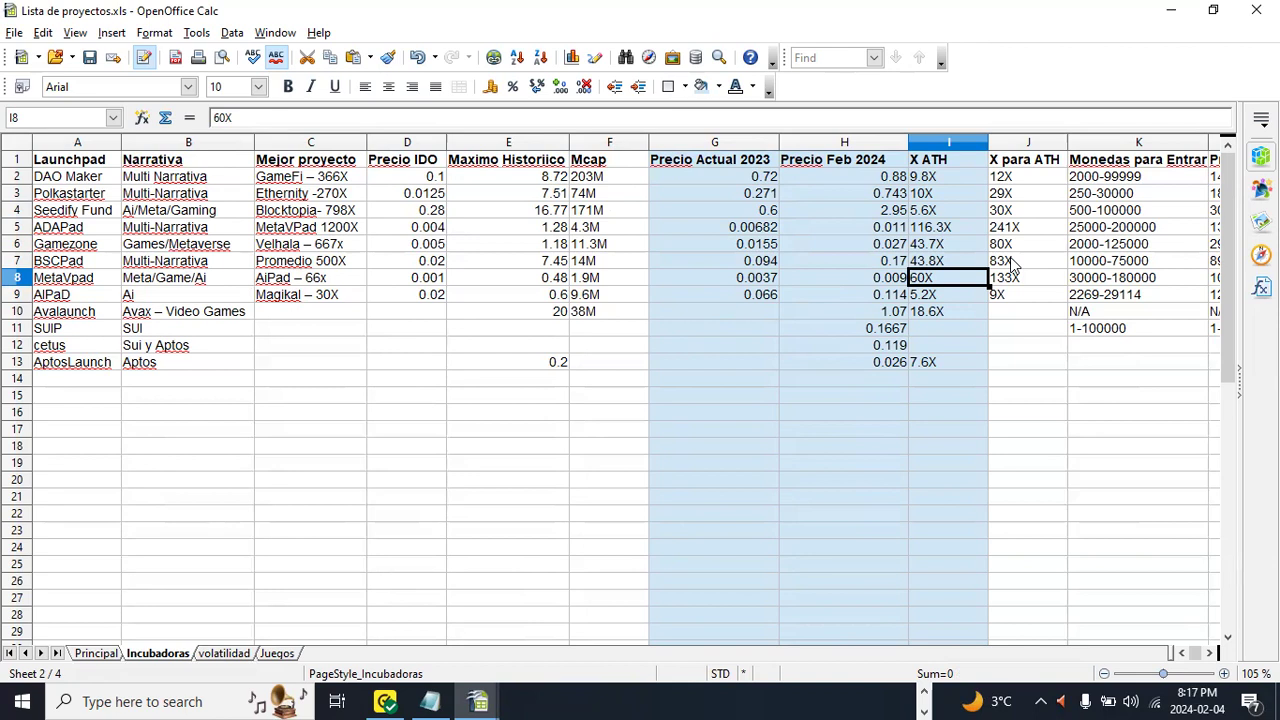
pyautogui.press('Up')
pyautogui.press('Up')
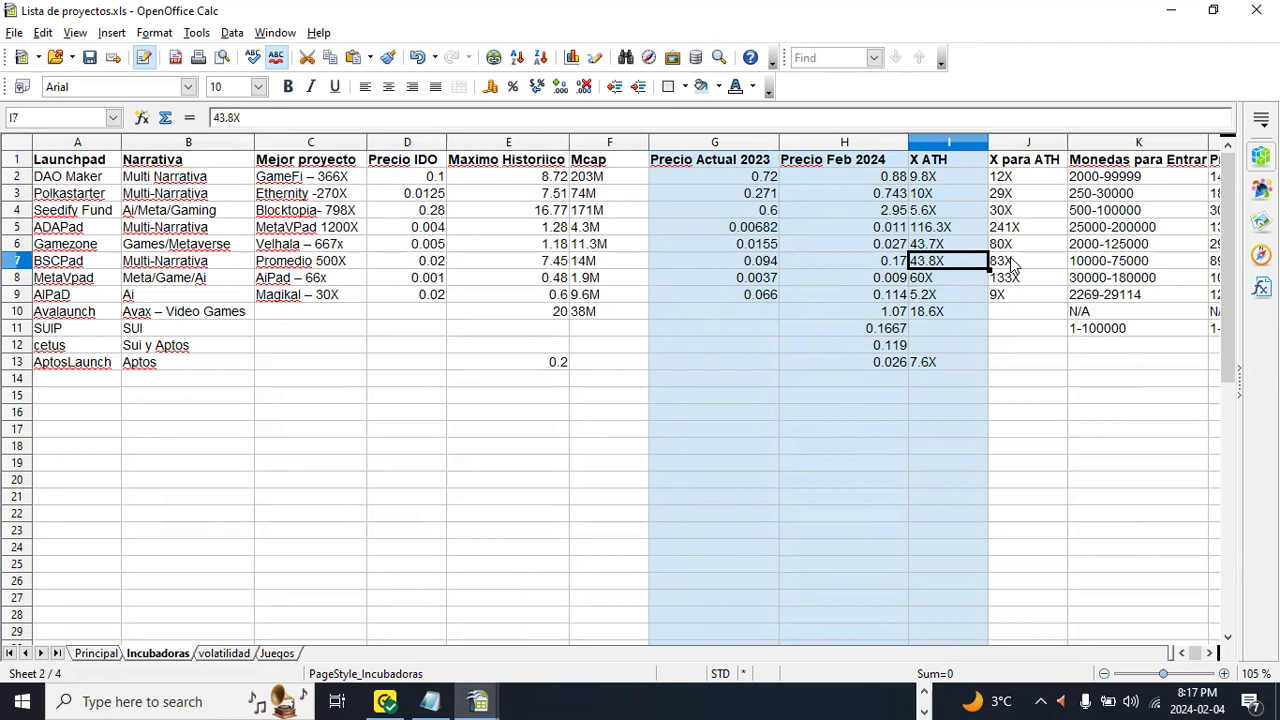
pyautogui.press('Up')
pyautogui.press('Down')
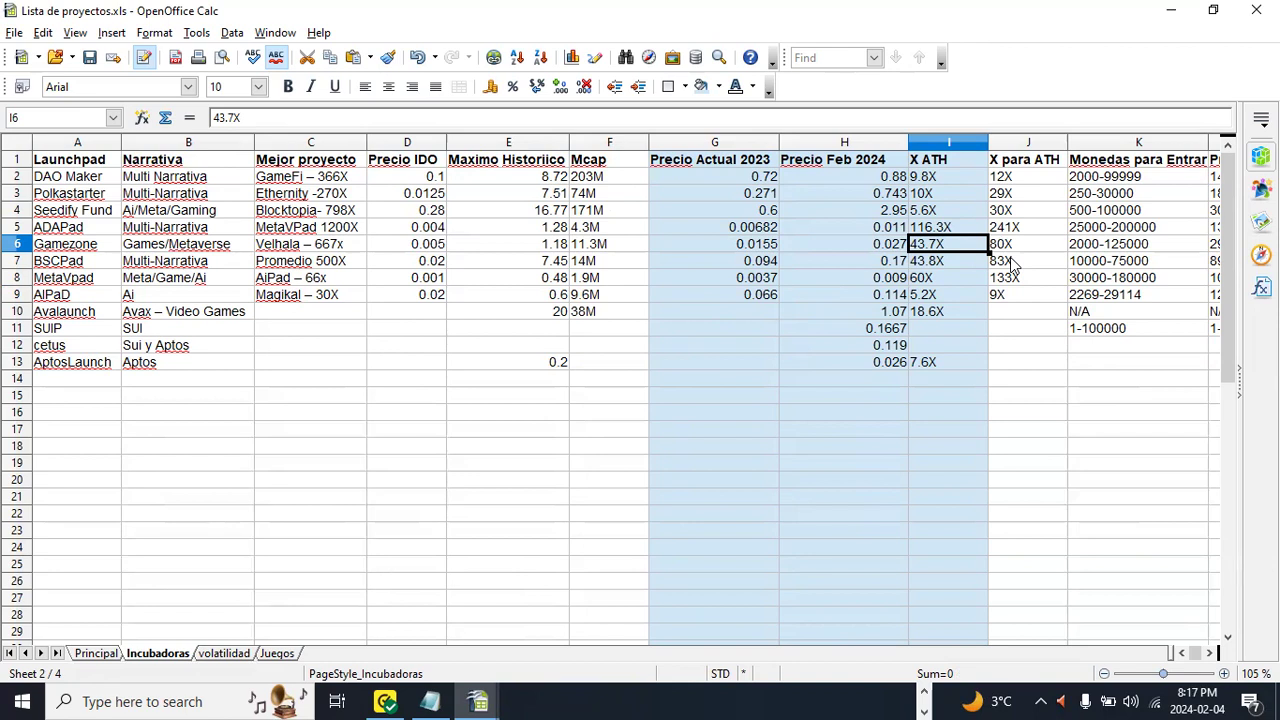
# Step: Switch to CoinGecko in the browser, look up GameZone and show its price chart over the maximum period
pyautogui.hotkey('alt', 'Tab')
pyautogui.hotkey('alt', 'Tab')
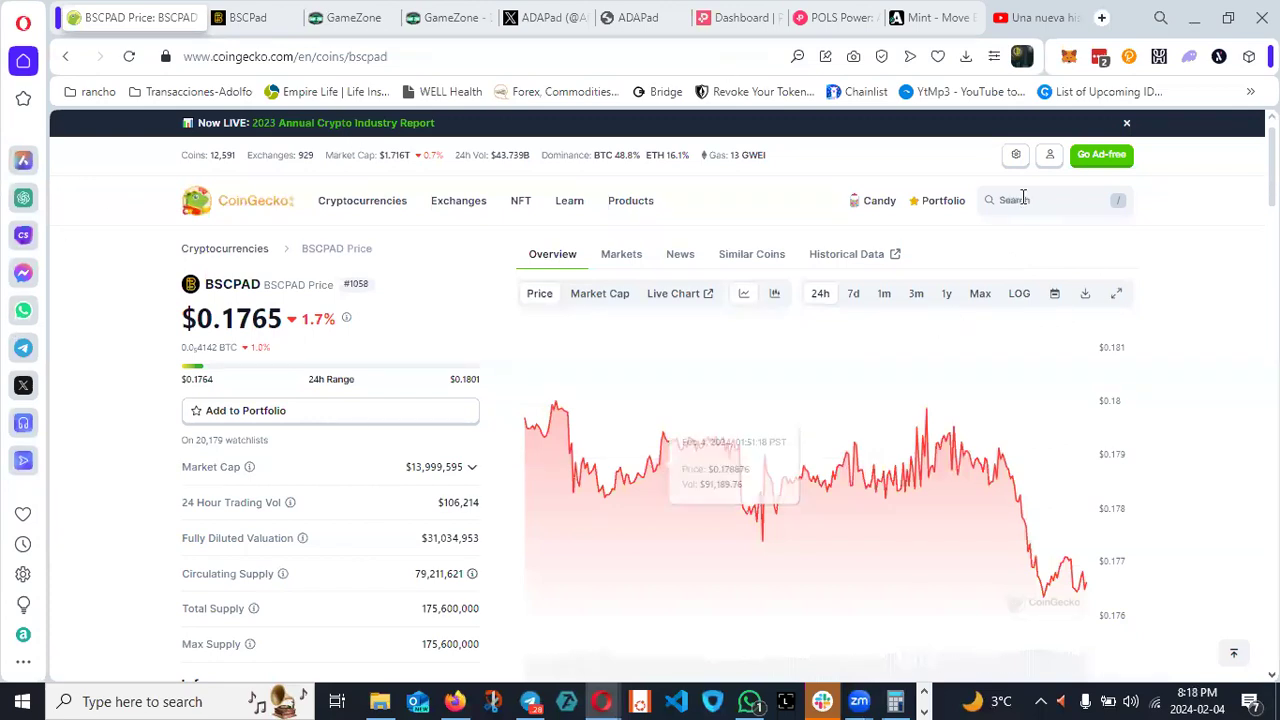
pyautogui.click(1022, 199)
pyautogui.write('gamezone')
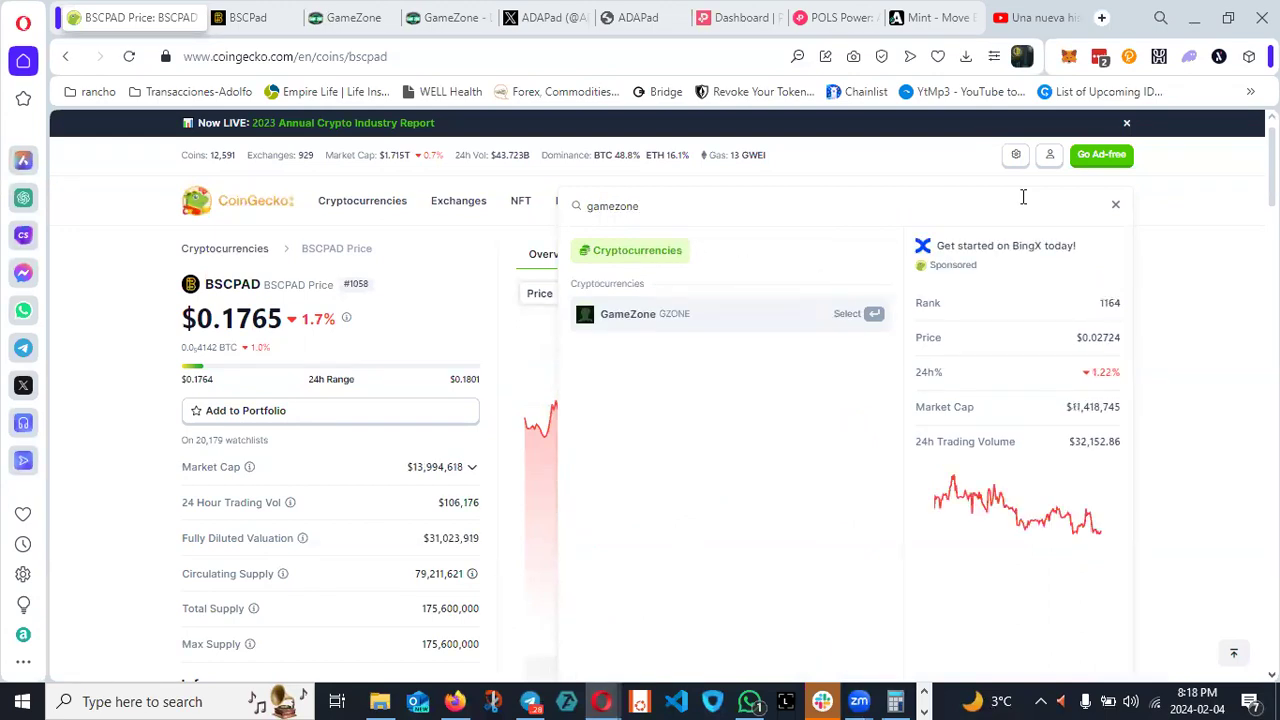
pyautogui.click(707, 325)
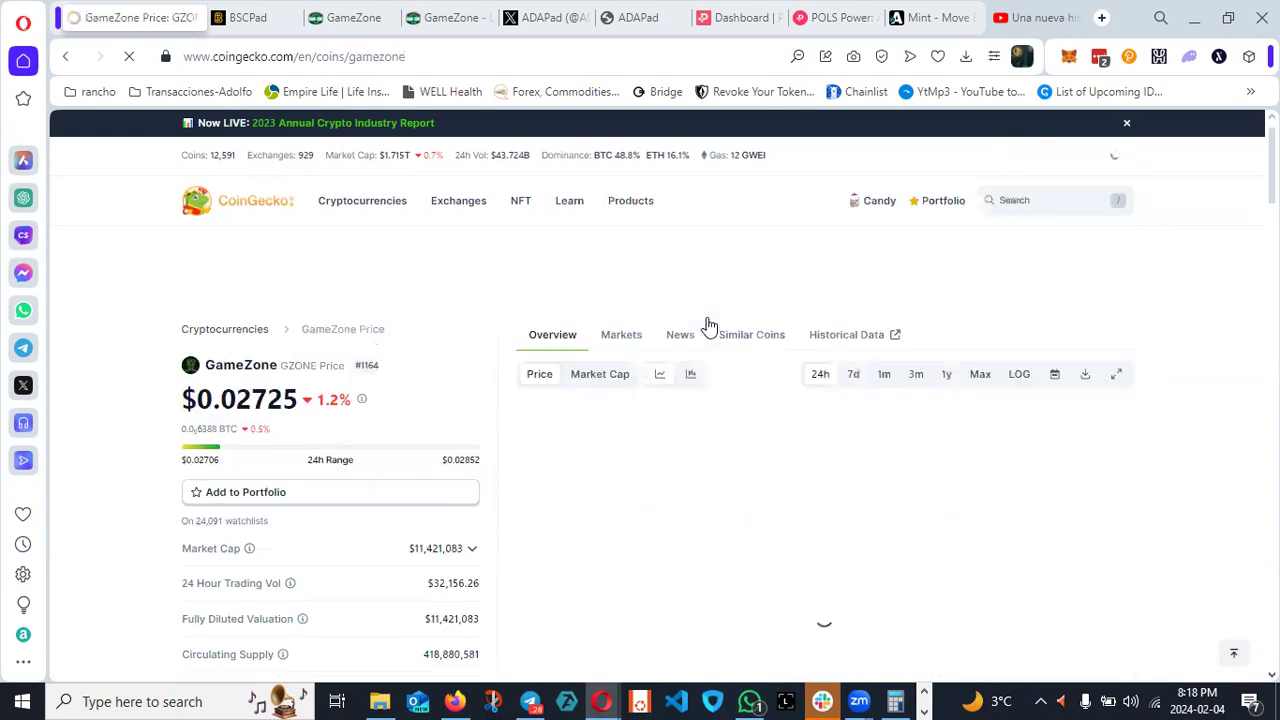
pyautogui.scroll(-1, 674, 357)
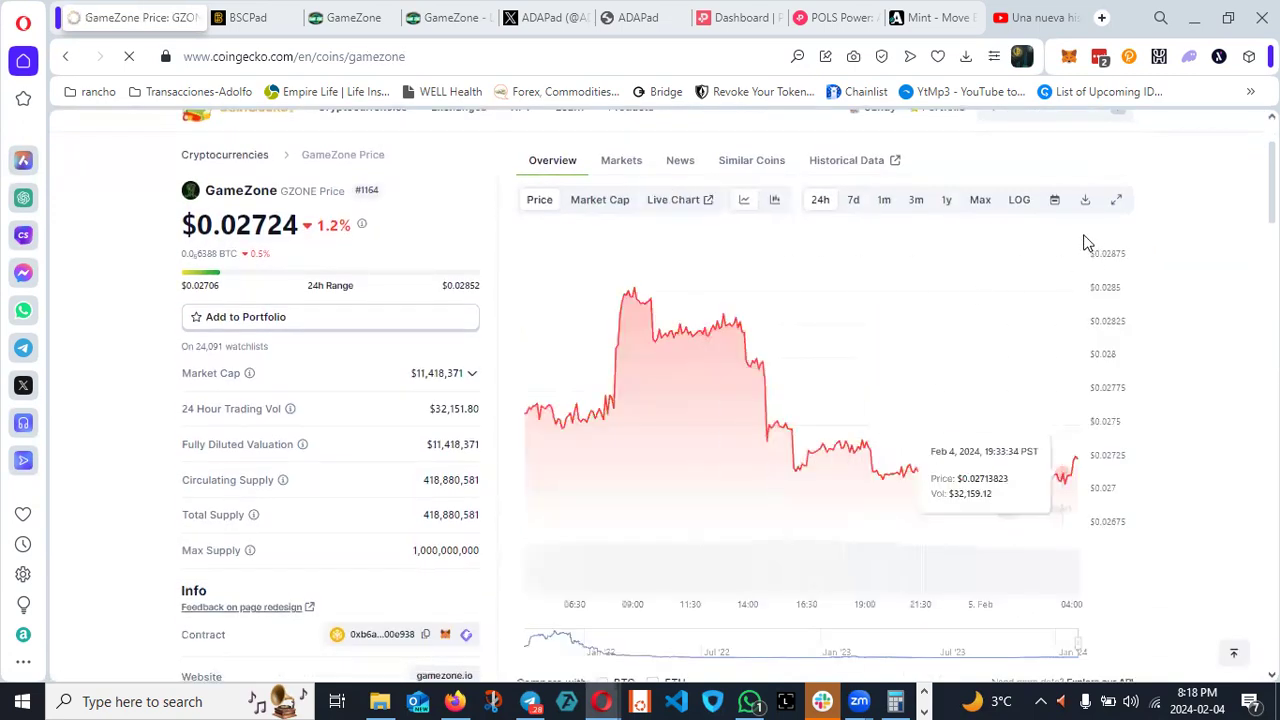
pyautogui.click(983, 212)
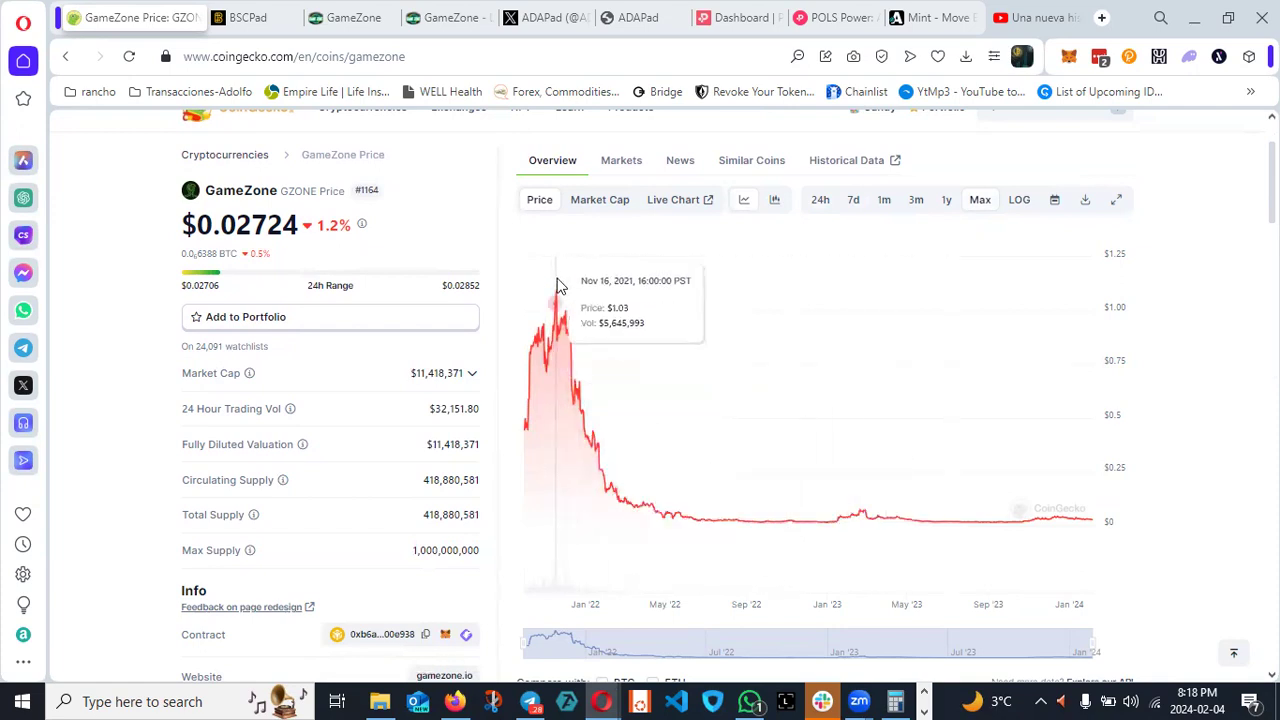
# Step: Look up MetaVPad's maximum-period price chart on CoinGecko and open the project's website from its coin page
pyautogui.scroll(1, 590, 309)
pyautogui.click(1053, 199)
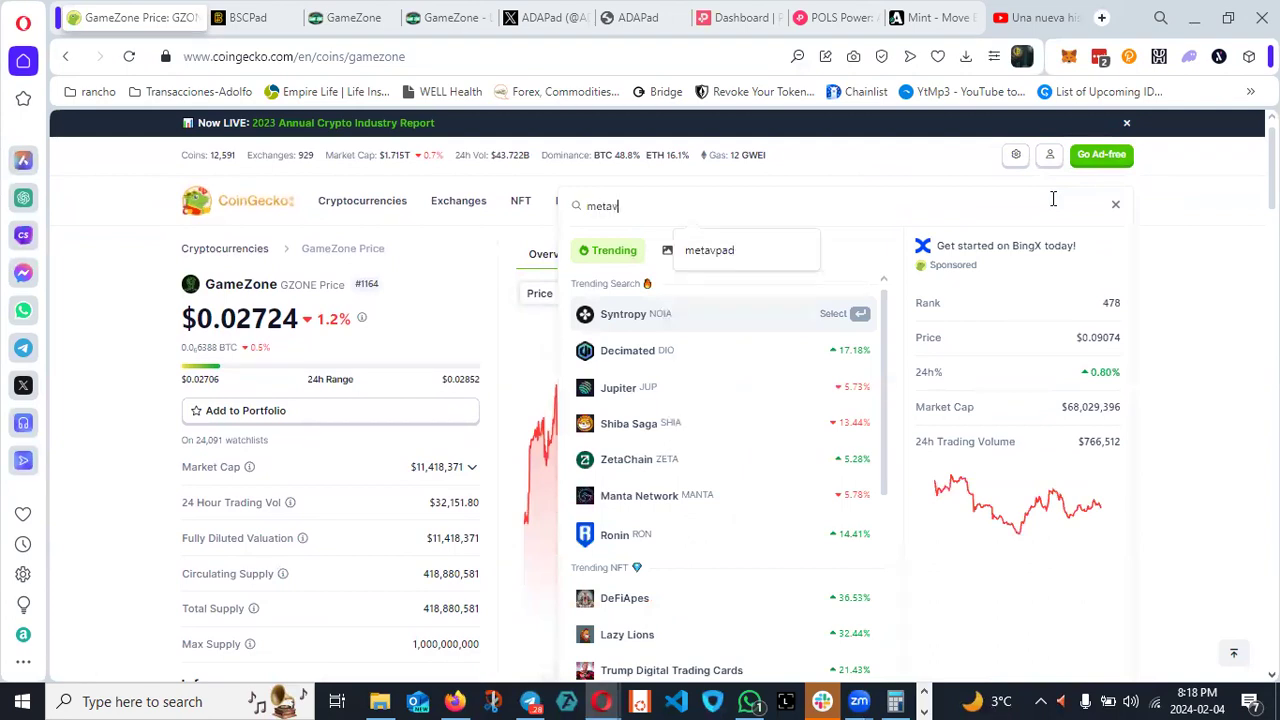
pyautogui.write('metav')
pyautogui.press('Down')
pyautogui.press('Return')
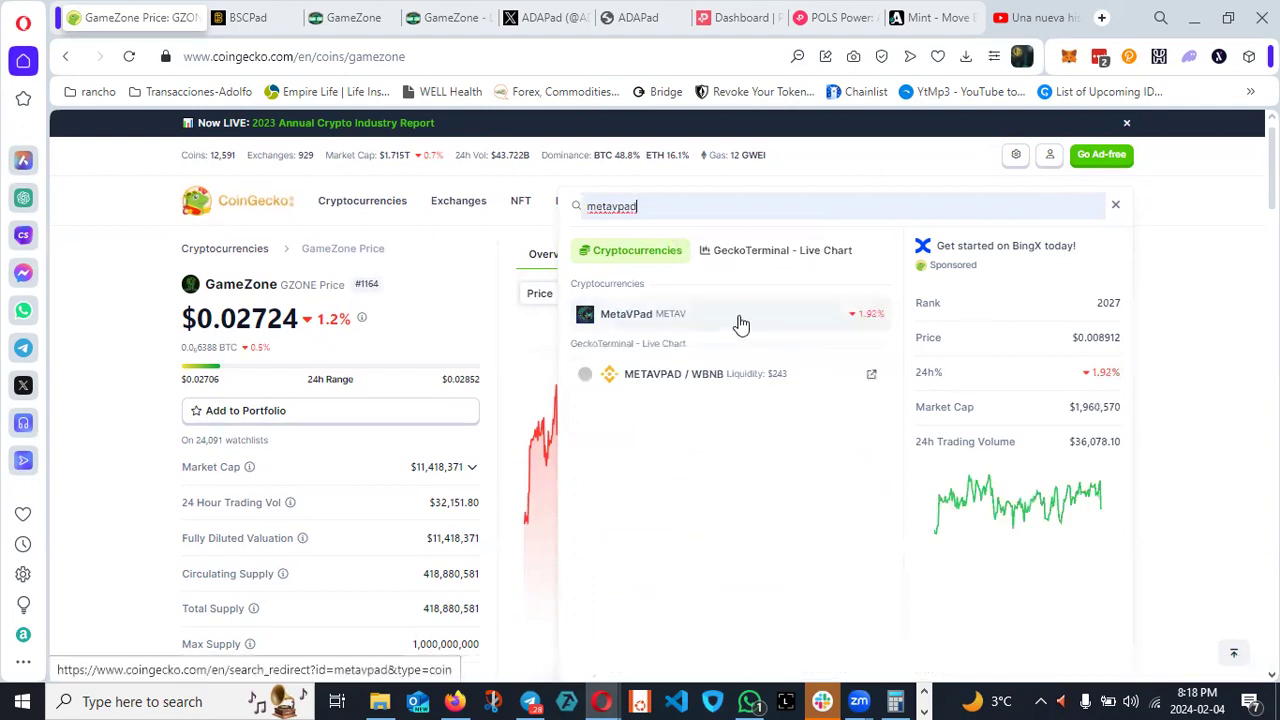
pyautogui.click(741, 317)
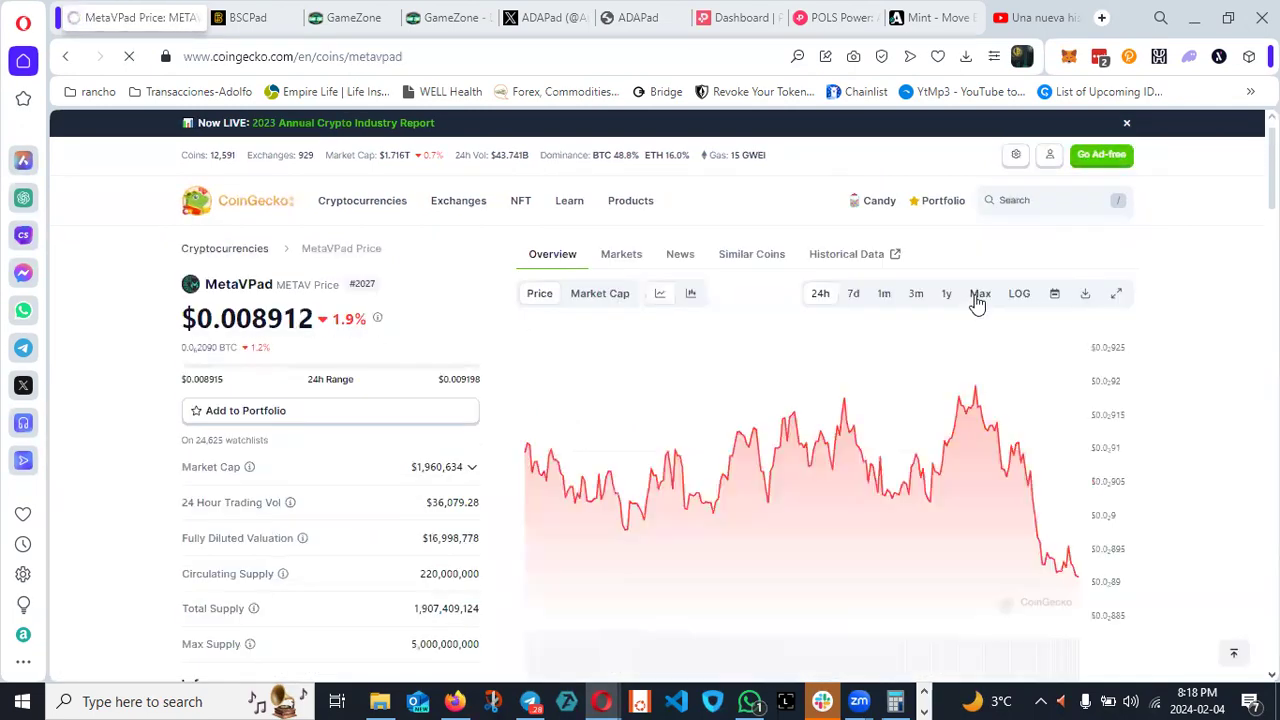
pyautogui.click(978, 298)
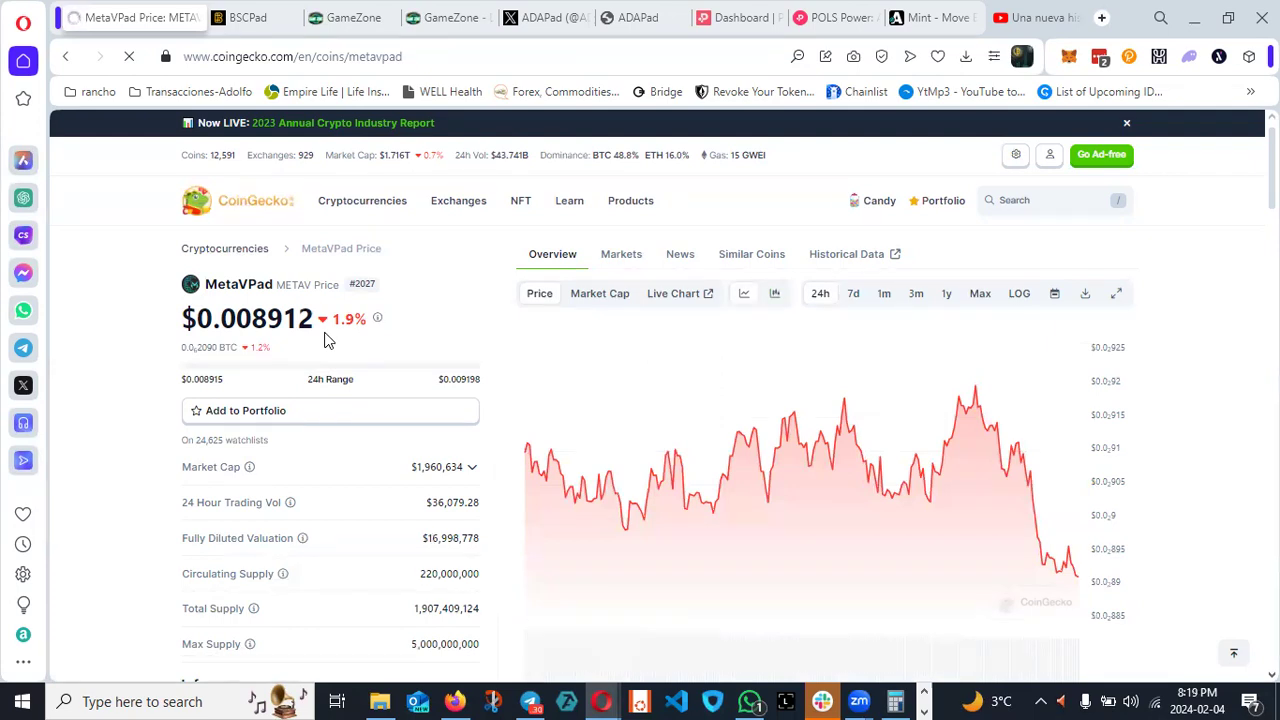
pyautogui.scroll(-4, 325, 340)
pyautogui.click(434, 399)
# Step: Browse GameZone's website and the list of projects launched on its platform
pyautogui.click(414, 18)
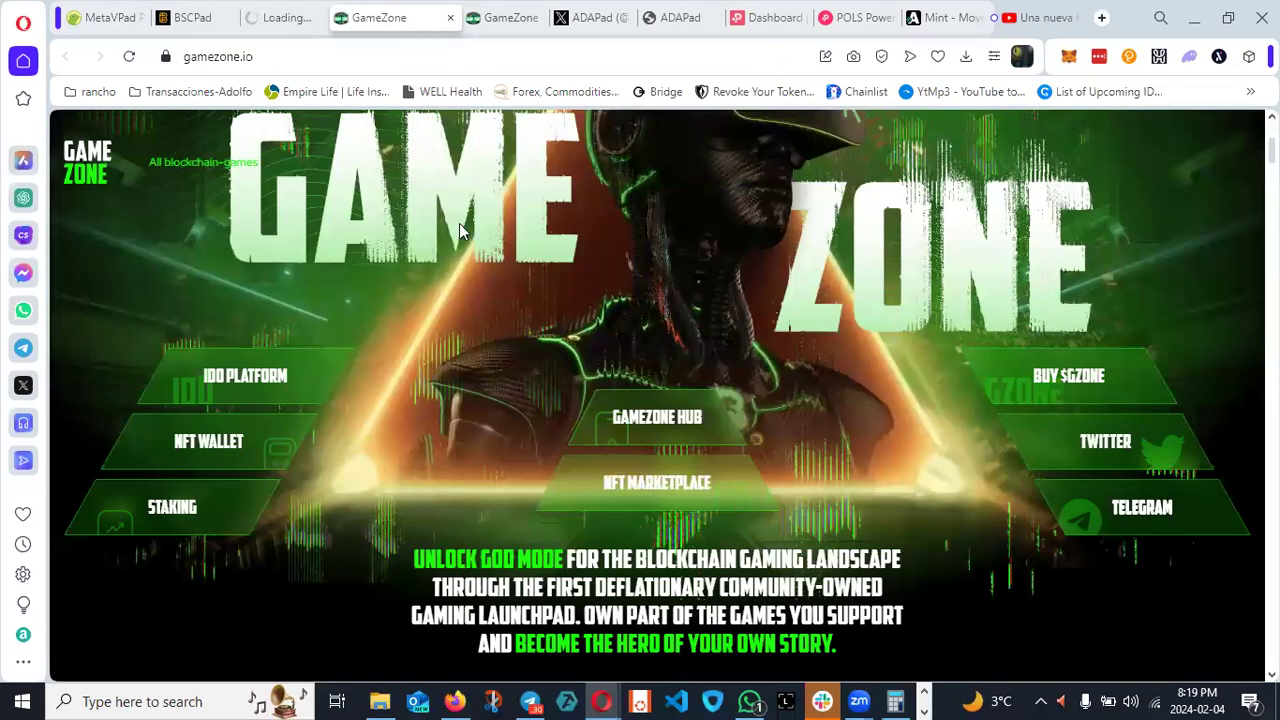
pyautogui.click(497, 17)
pyautogui.scroll(-2, 493, 233)
pyautogui.scroll(10, 493, 233)
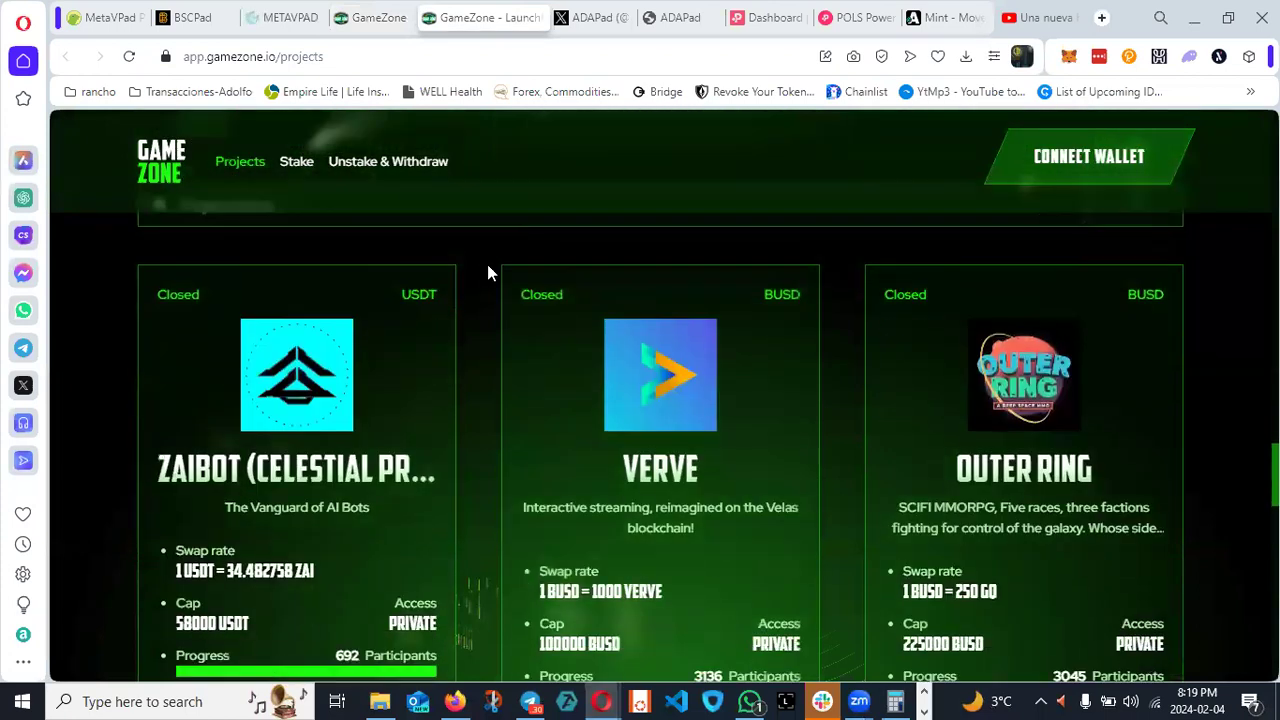
pyautogui.scroll(-6, 487, 273)
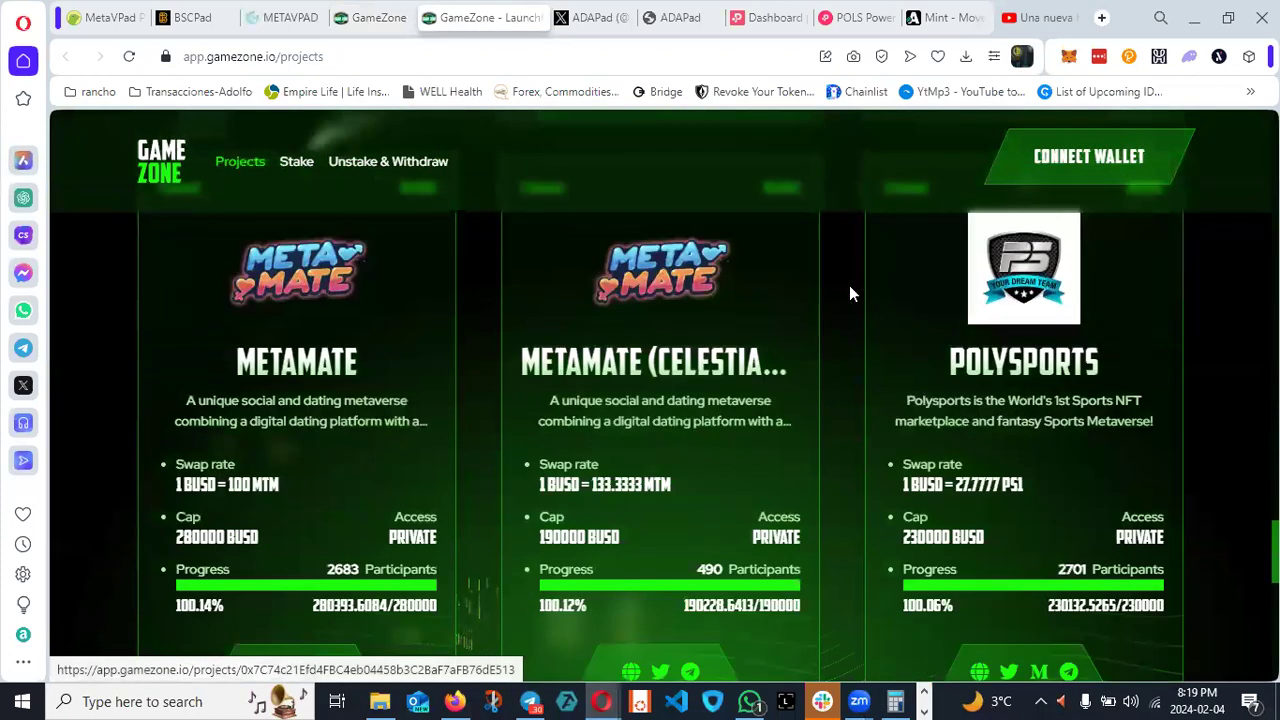
# Step: Examine MetaVPad's website from the token information through the staking requirements of its tiered system to the incubator program
pyautogui.click(298, 20)
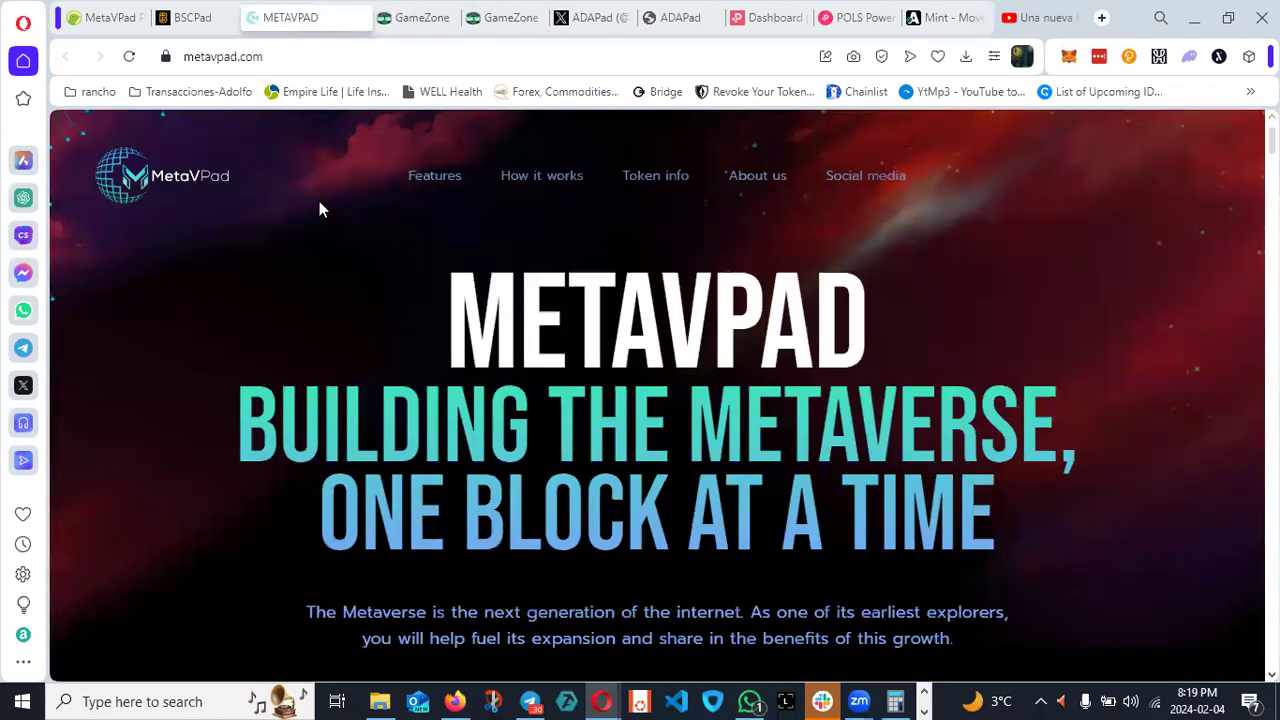
pyautogui.scroll(-15, 320, 205)
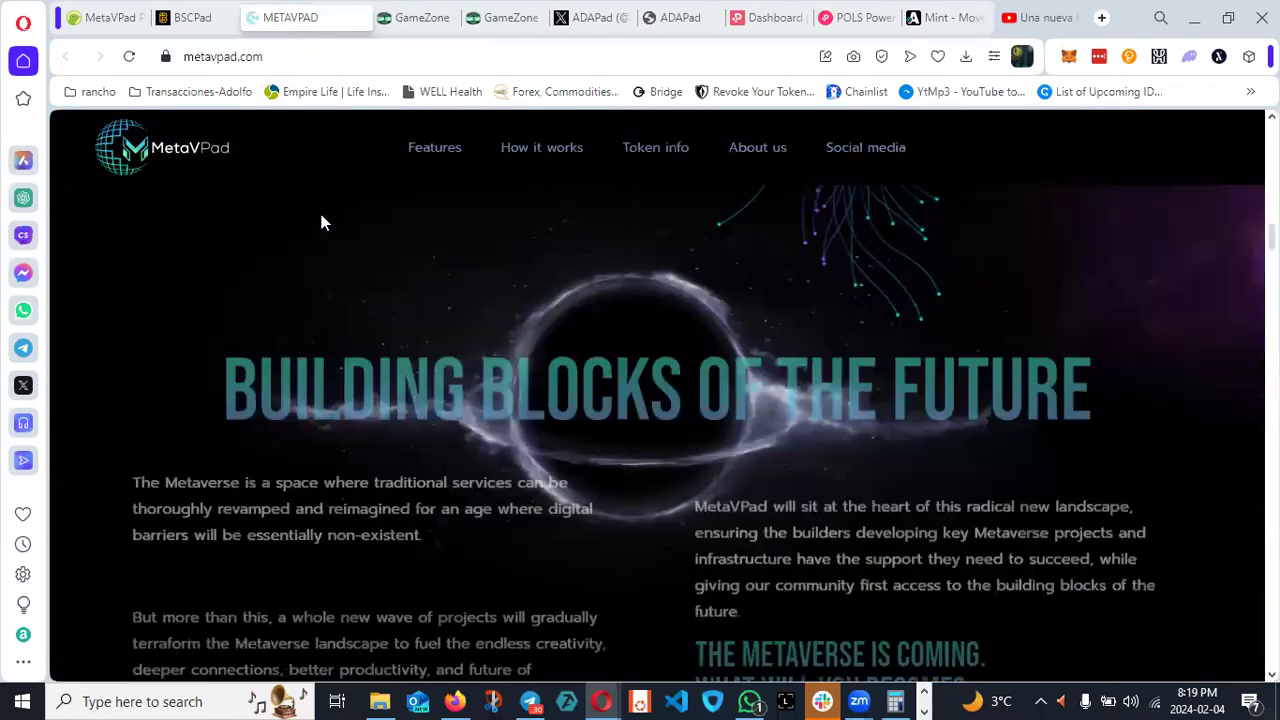
pyautogui.scroll(-15, 320, 222)
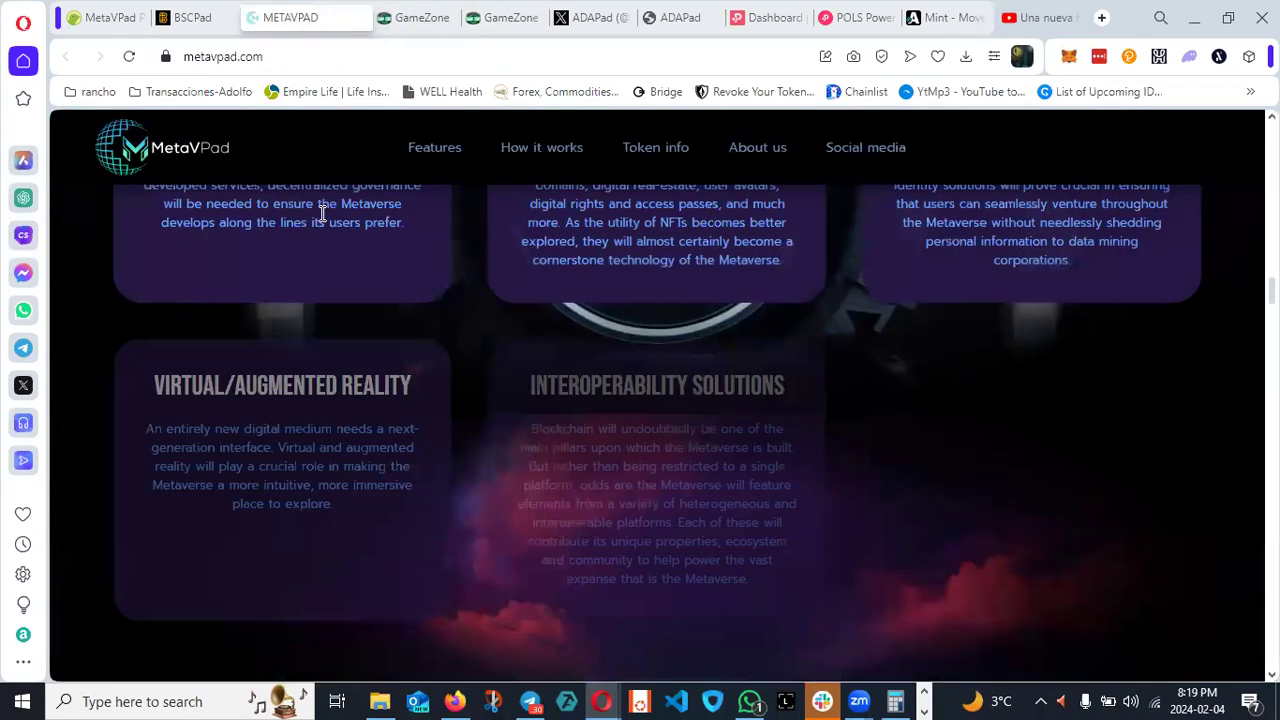
pyautogui.scroll(-15, 322, 214)
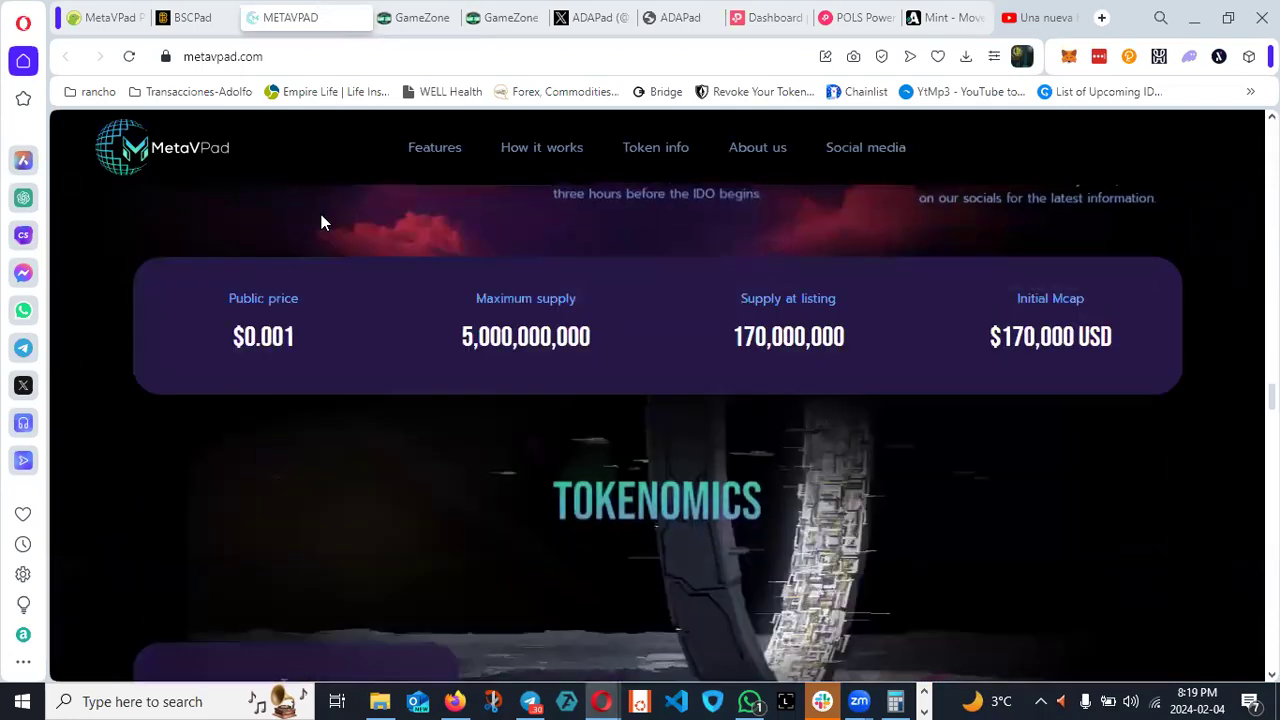
pyautogui.scroll(-15, 321, 218)
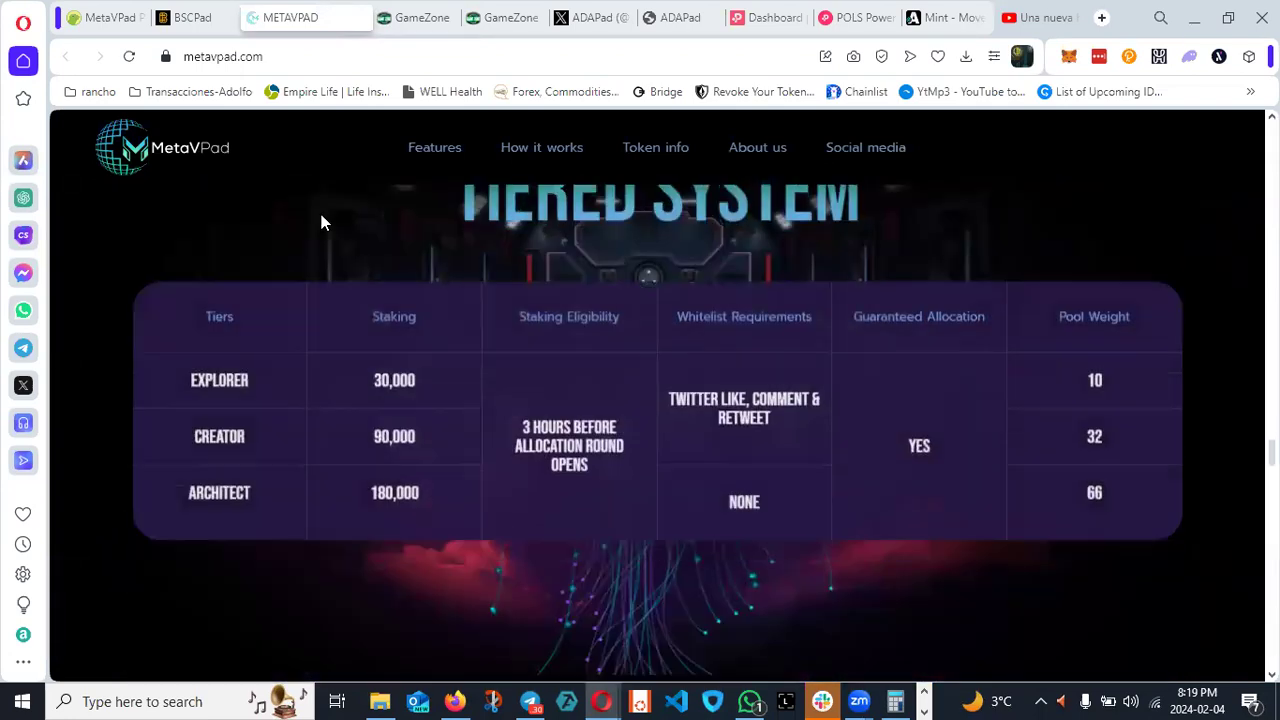
pyautogui.scroll(-5, 321, 214)
pyautogui.scroll(5, 320, 222)
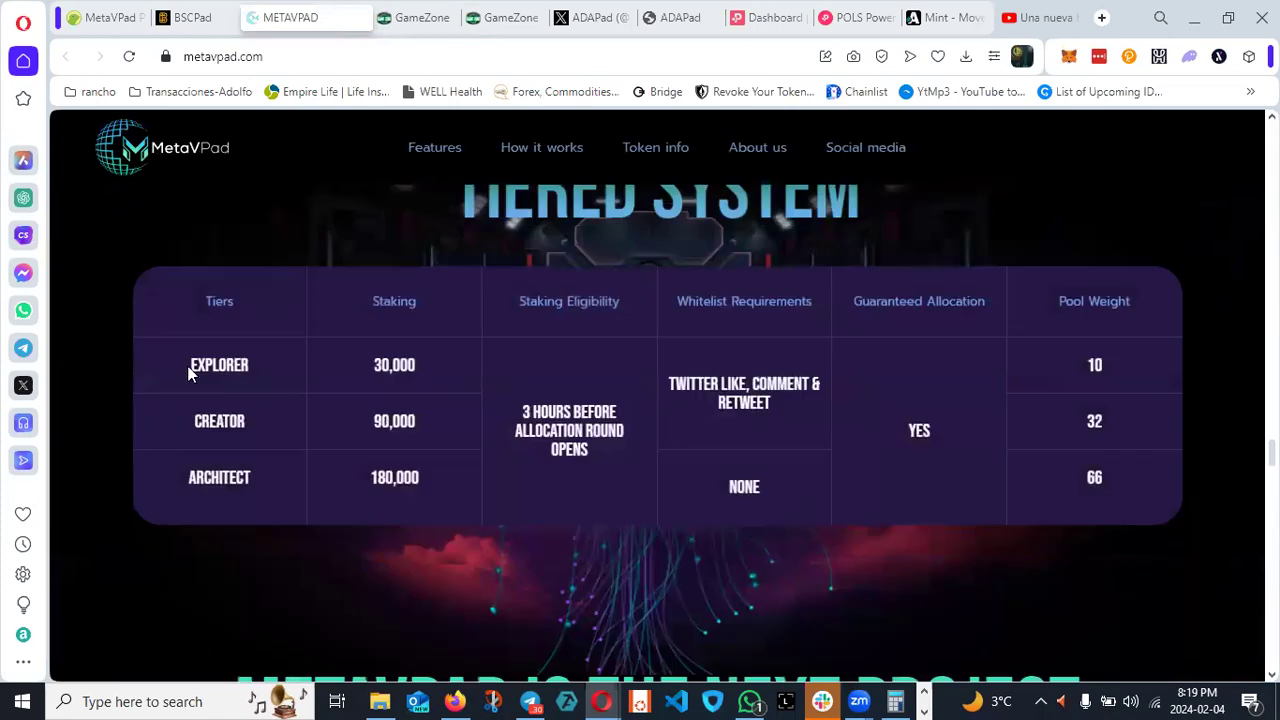
pyautogui.scroll(-8, 446, 463)
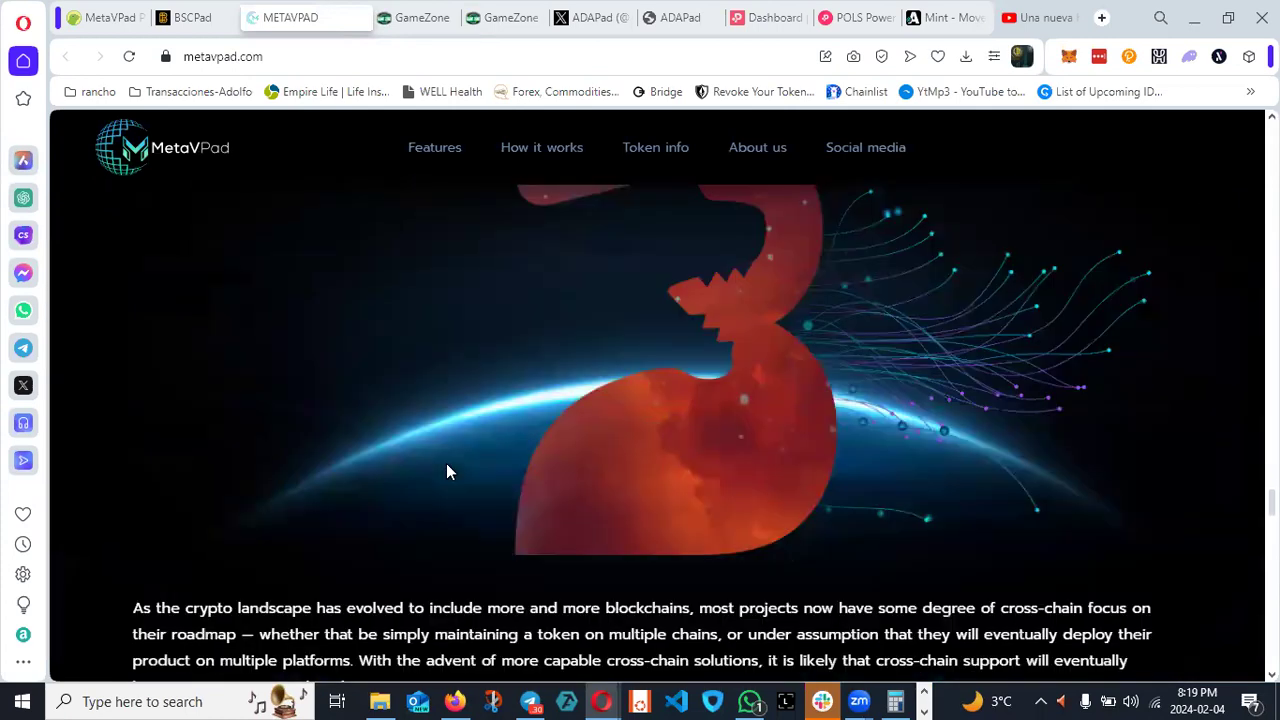
pyautogui.scroll(10, 446, 466)
pyautogui.scroll(-10, 560, 460)
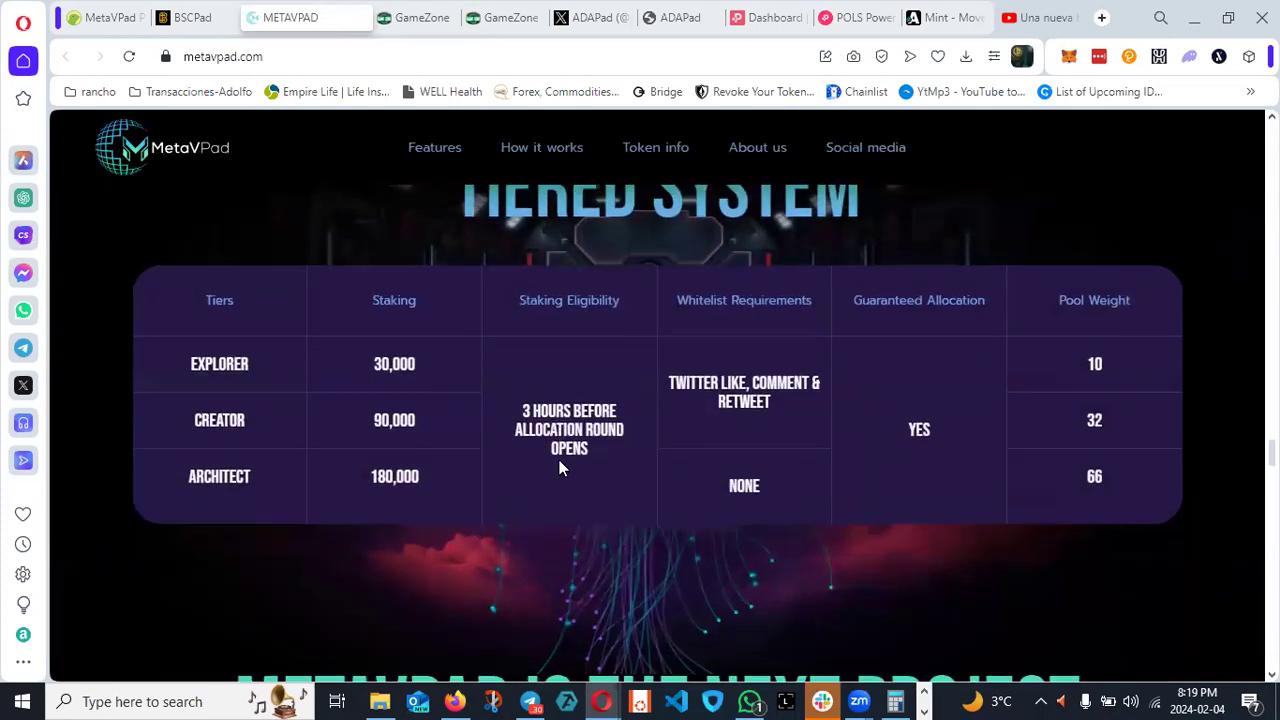
pyautogui.scroll(-15, 560, 468)
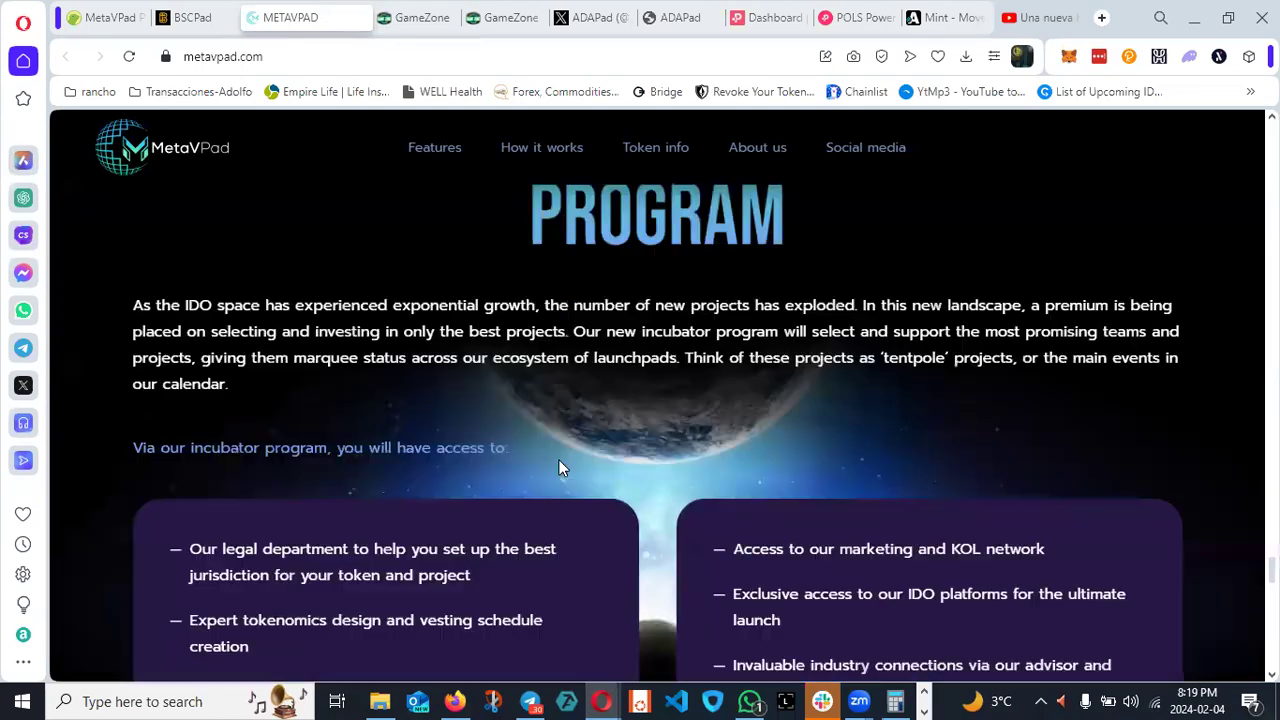
# Step: Review MetaVPad's website from the social links back through the Features section, sell and unstaking fees, tokenomics and staking tiers
pyautogui.scroll(-8, 560, 468)
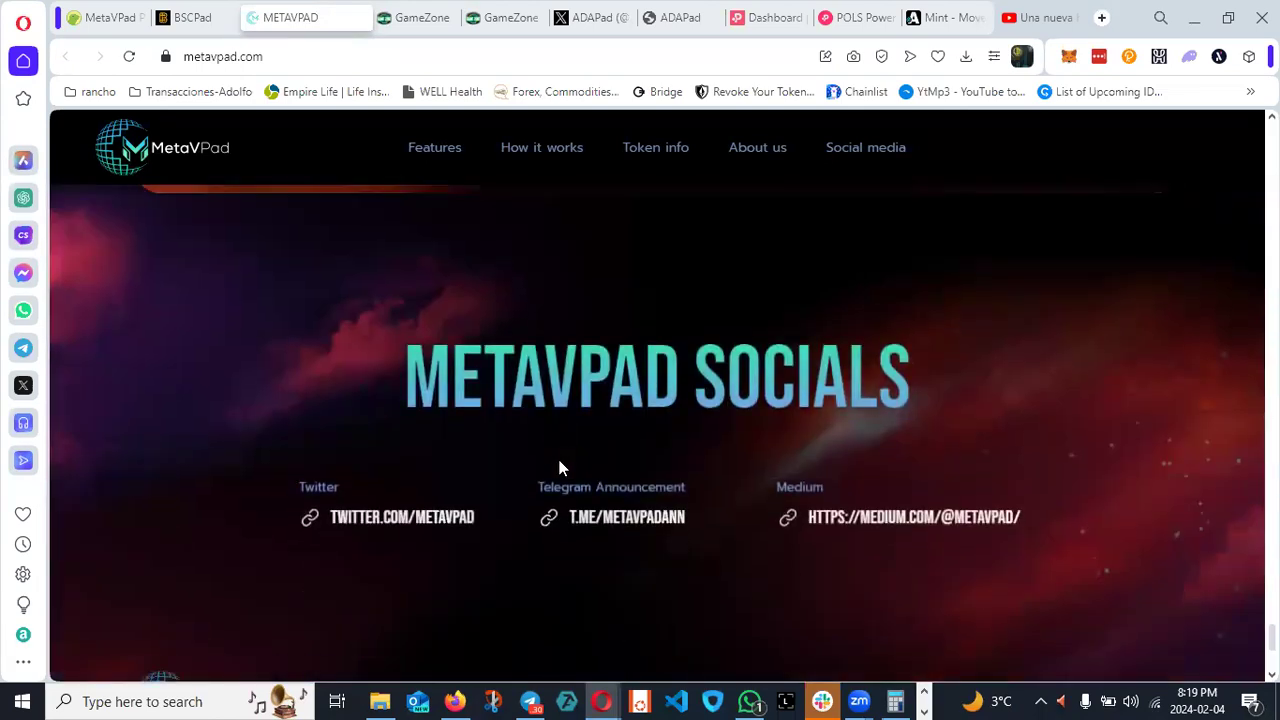
pyautogui.scroll(12, 559, 468)
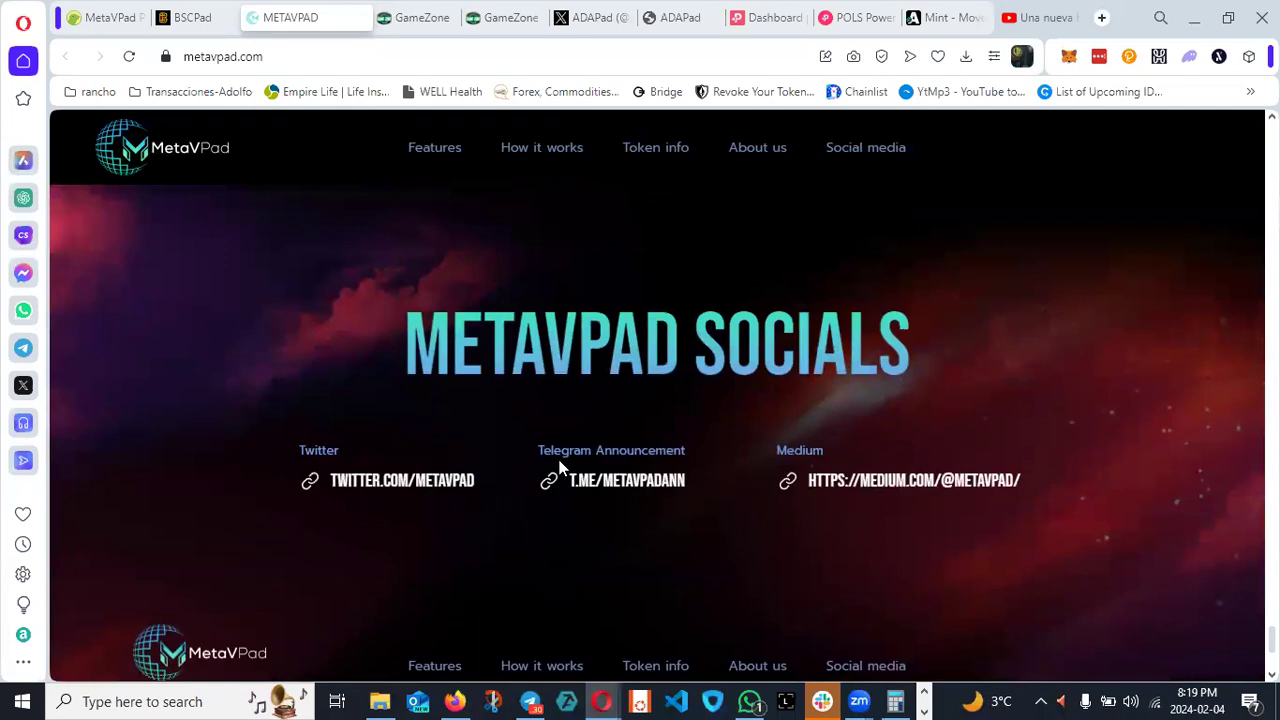
pyautogui.scroll(12, 559, 468)
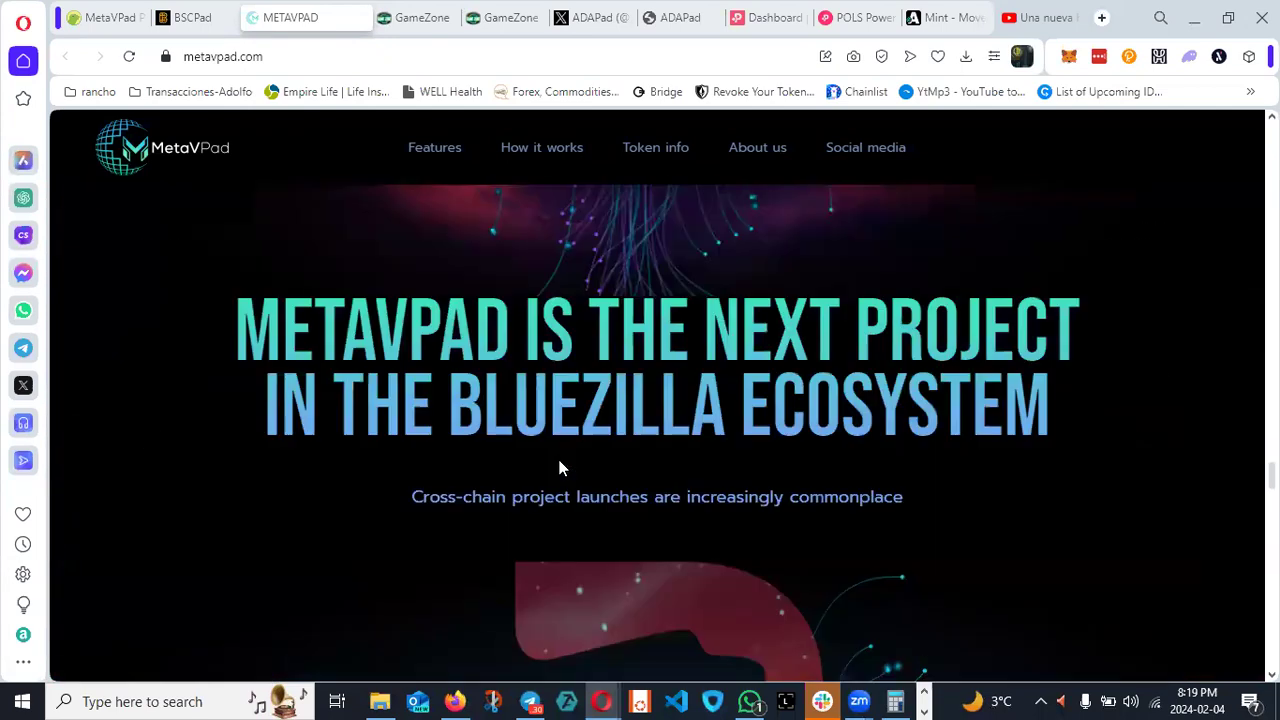
pyautogui.scroll(10, 559, 468)
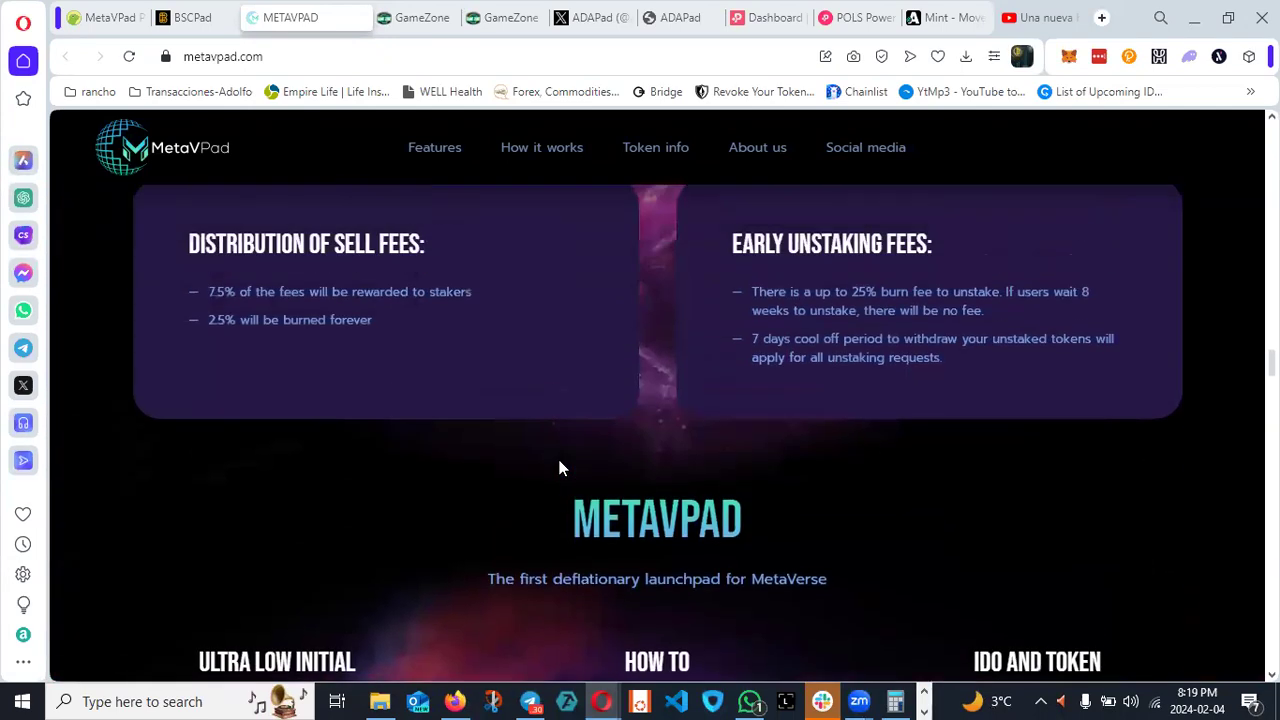
pyautogui.click(440, 148)
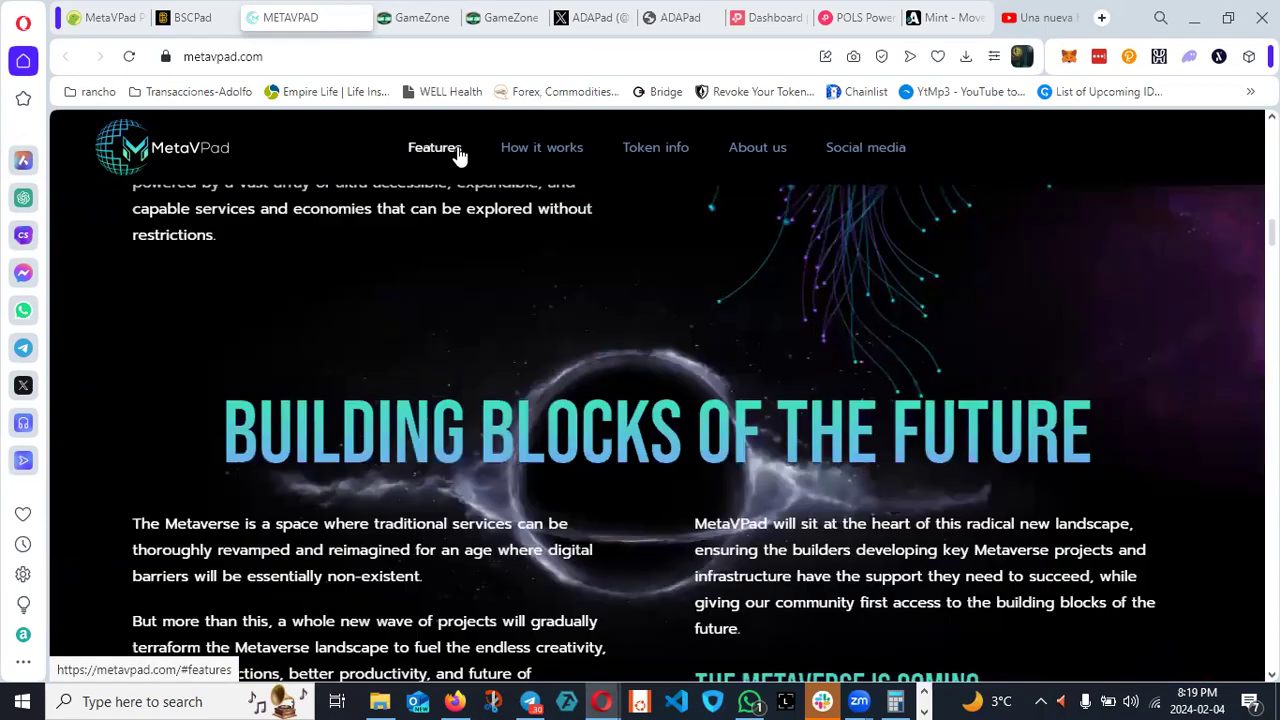
pyautogui.scroll(-4, 484, 305)
pyautogui.scroll(-10, 486, 310)
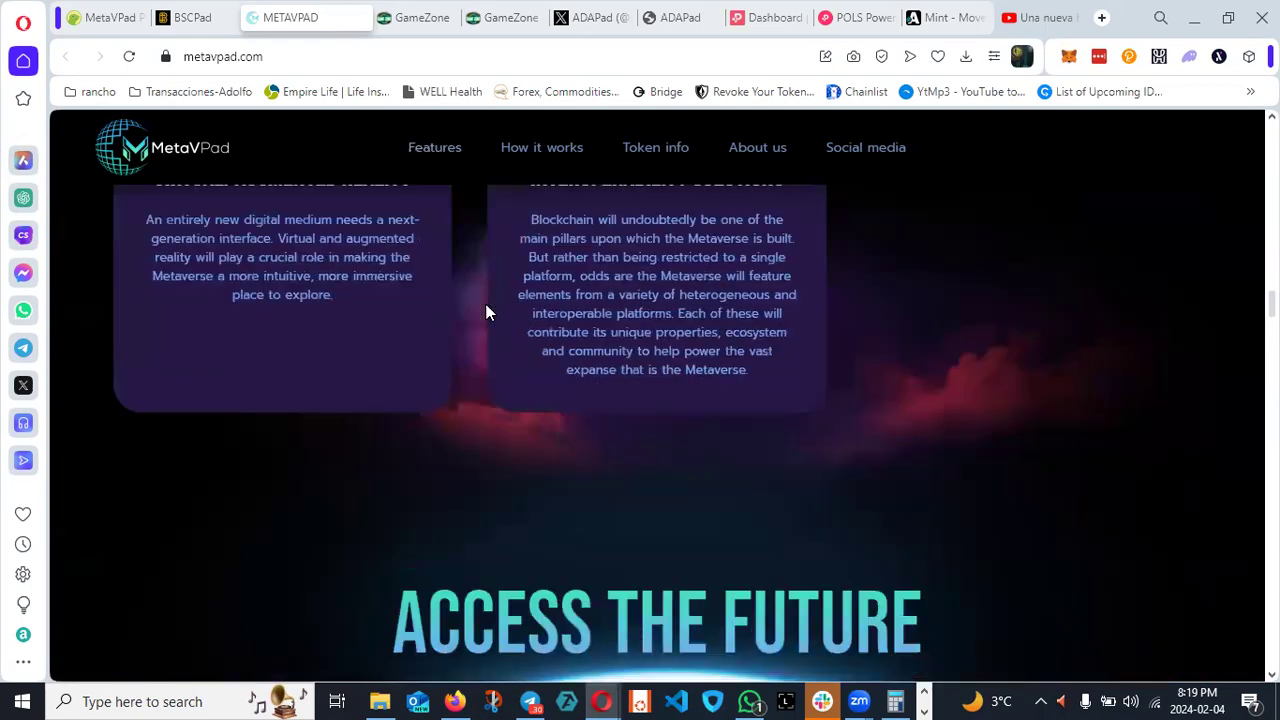
pyautogui.scroll(-8, 483, 300)
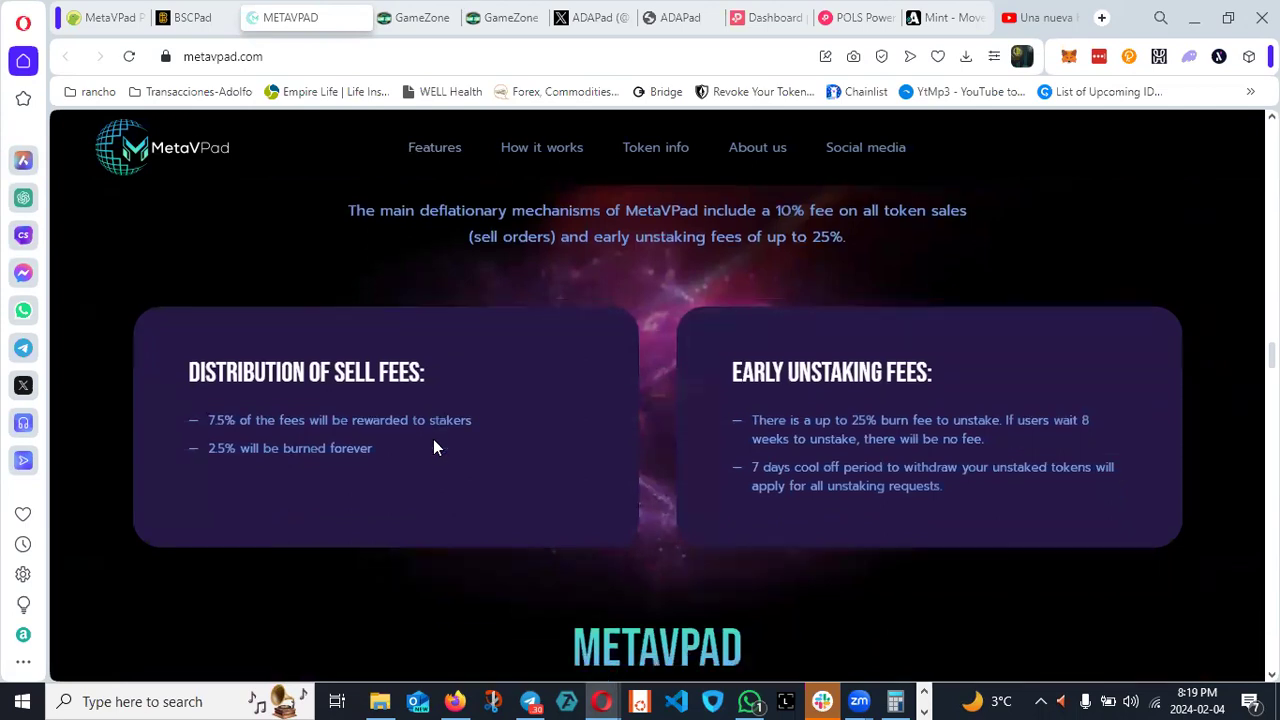
pyautogui.scroll(-8, 520, 450)
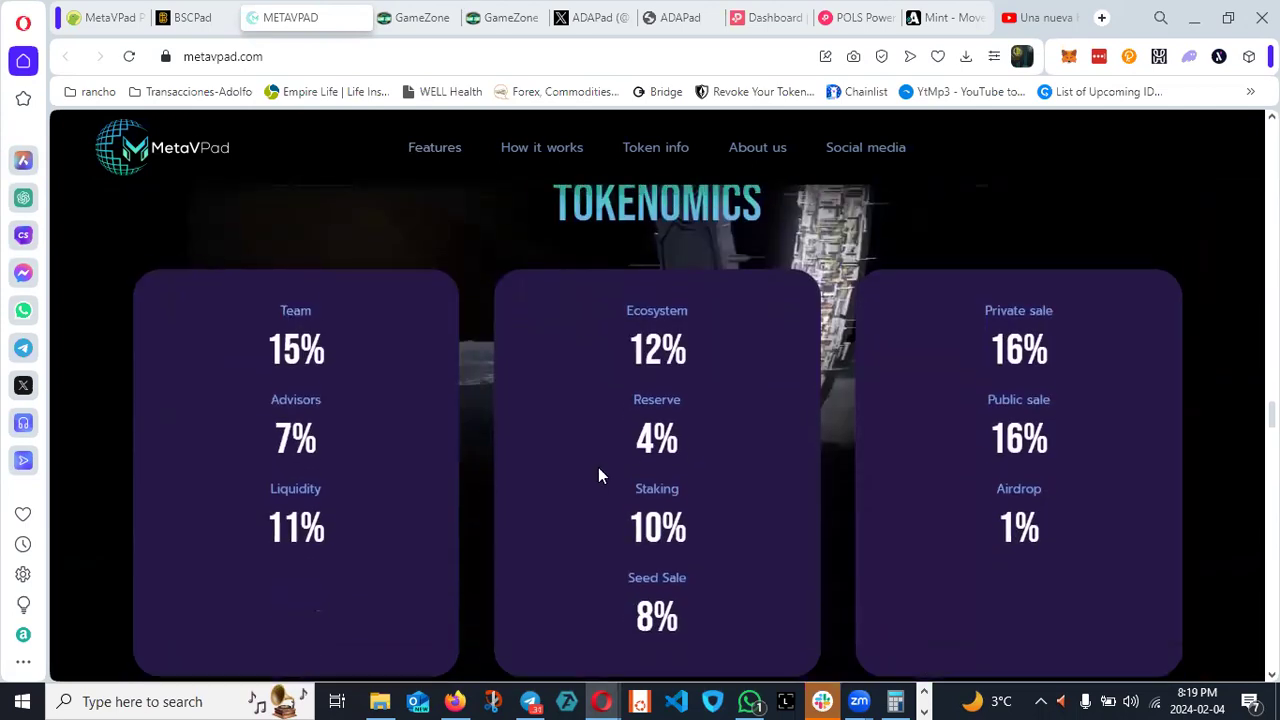
pyautogui.scroll(-8, 701, 470)
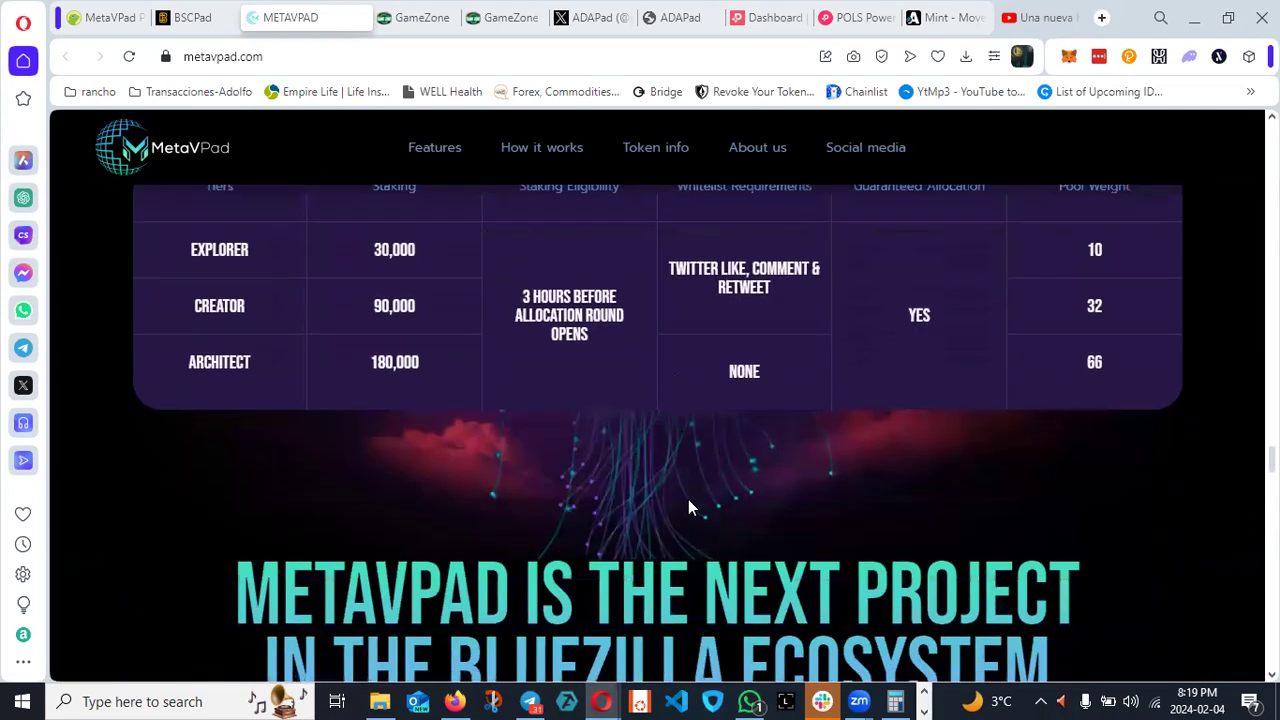
pyautogui.scroll(-1, 692, 493)
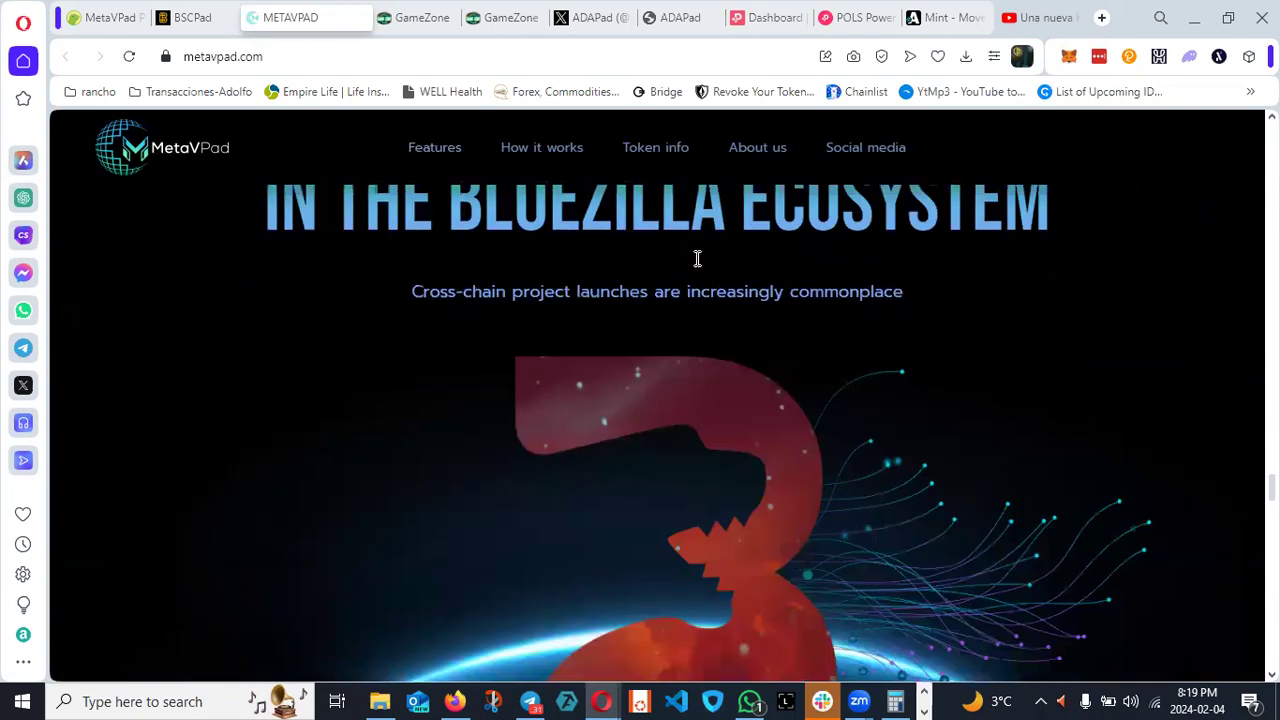
# Step: Look through the How it works, Token info and About us sections of MetaVPad's website down to the BlueZilla links
pyautogui.click(563, 158)
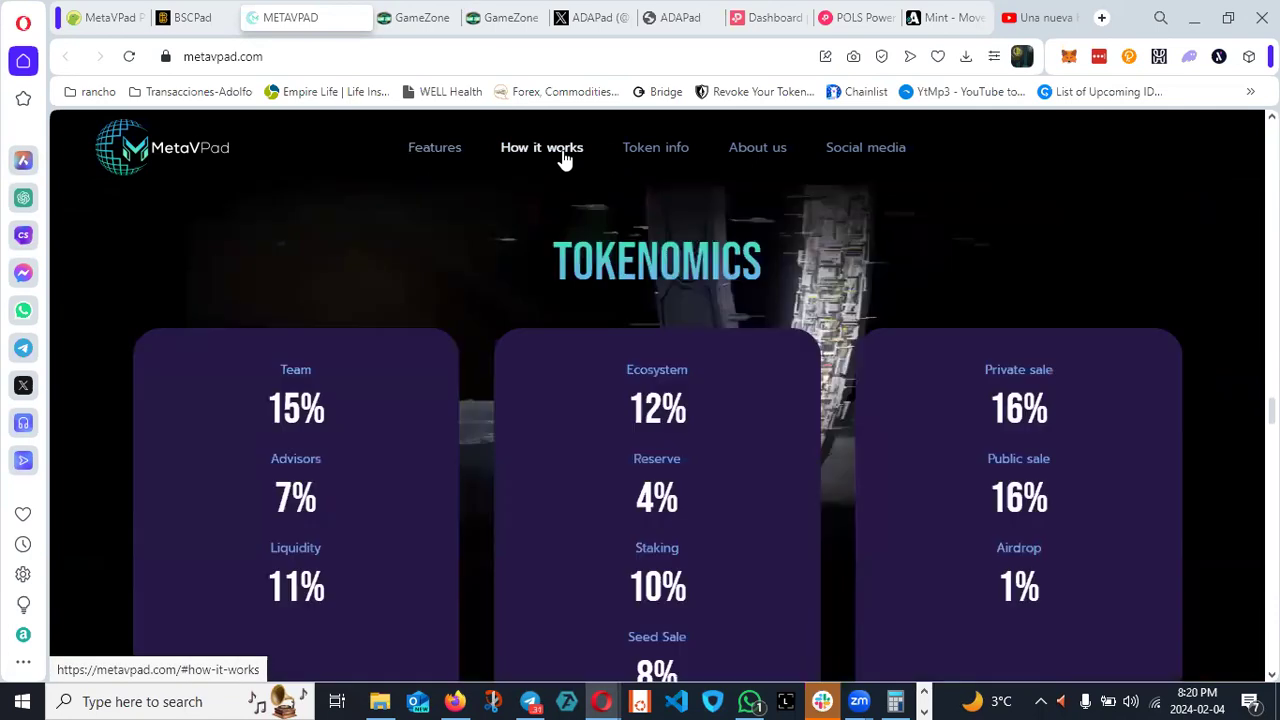
pyautogui.click(655, 166)
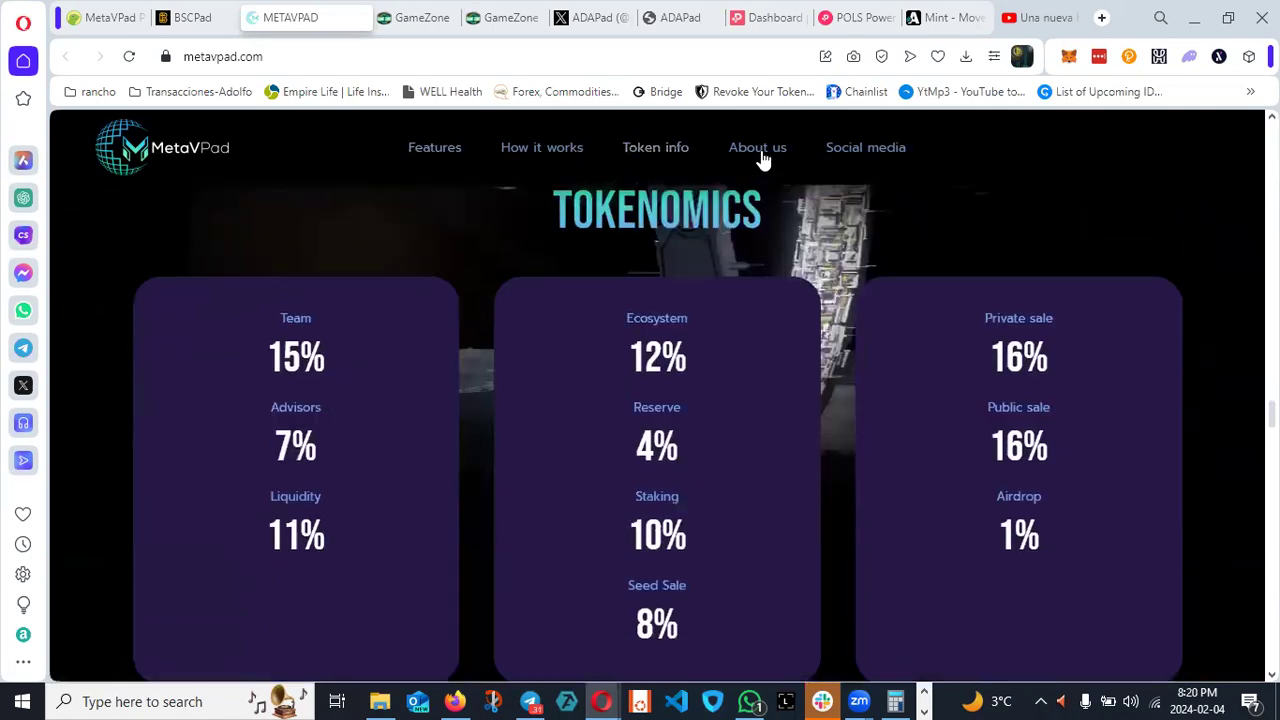
pyautogui.click(763, 157)
pyautogui.scroll(-10, 740, 302)
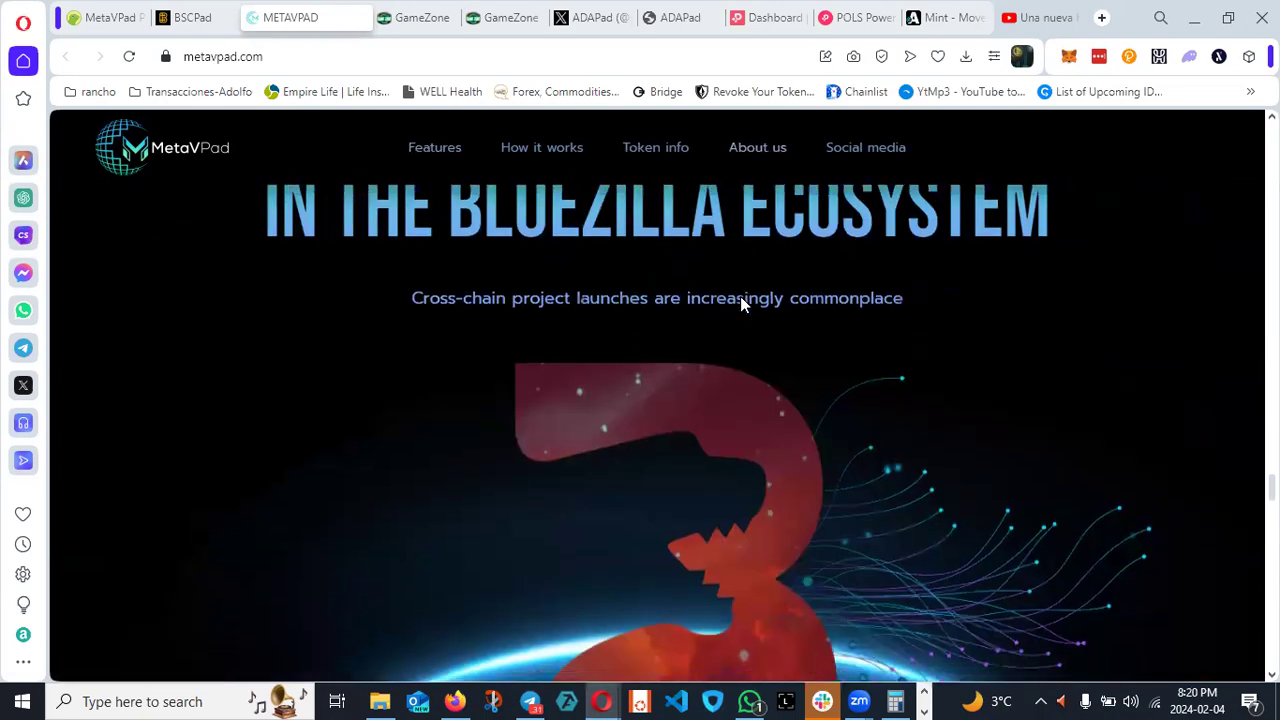
pyautogui.scroll(4, 574, 326)
pyautogui.scroll(-4, 569, 337)
pyautogui.scroll(4, 446, 401)
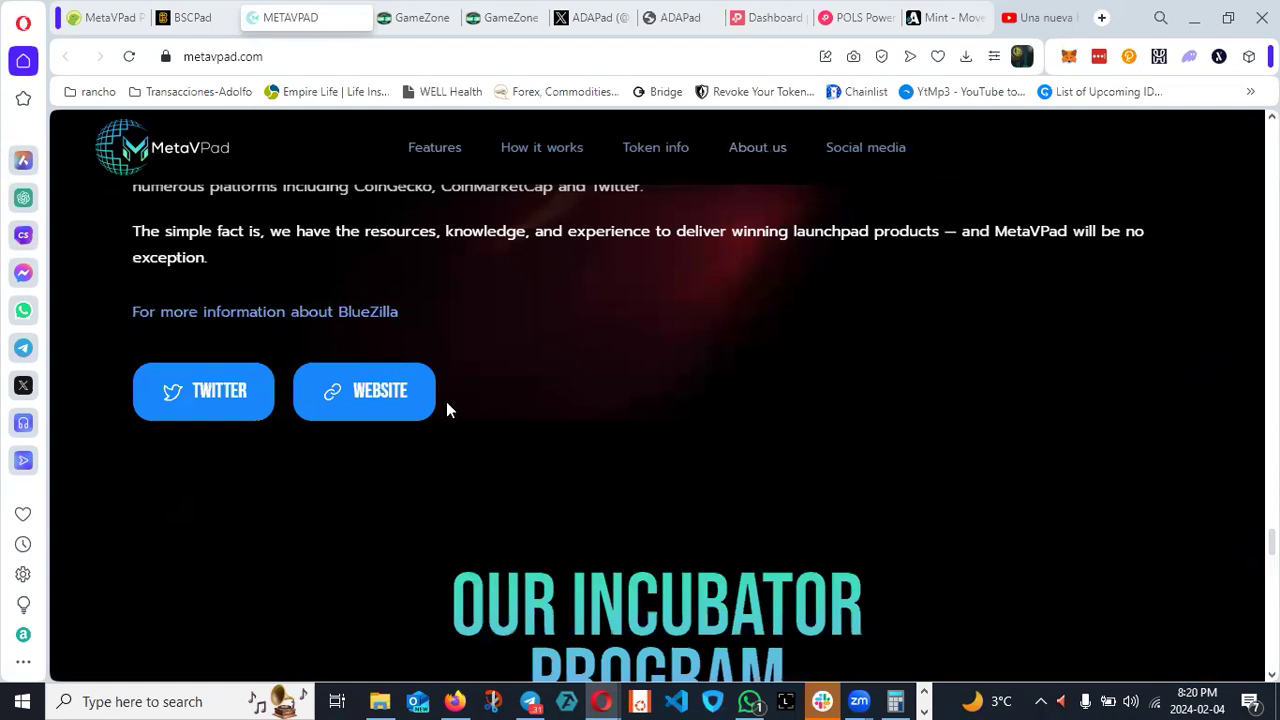
# Step: Open BlueZilla's website from its link on the MetaVPad page and view its homepage
pyautogui.click(390, 395)
pyautogui.click(245, 17)
pyautogui.scroll(1, 540, 320)
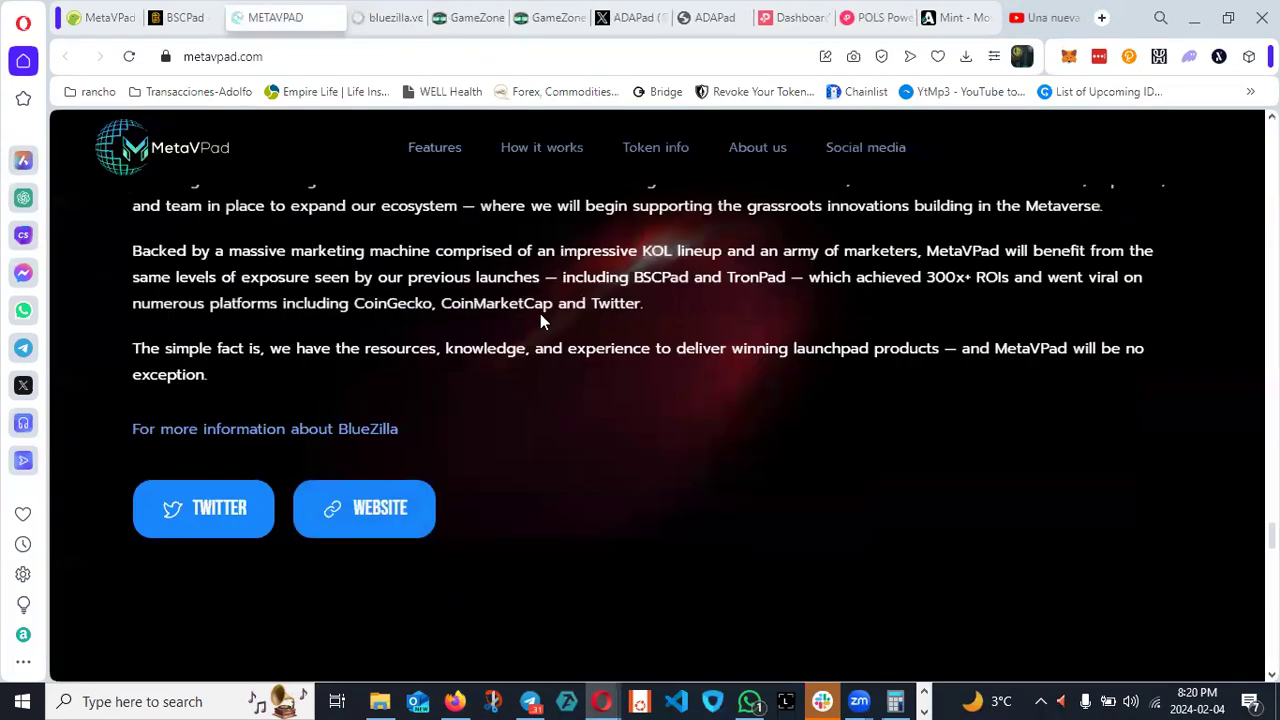
pyautogui.scroll(-15, 540, 320)
pyautogui.scroll(15, 540, 320)
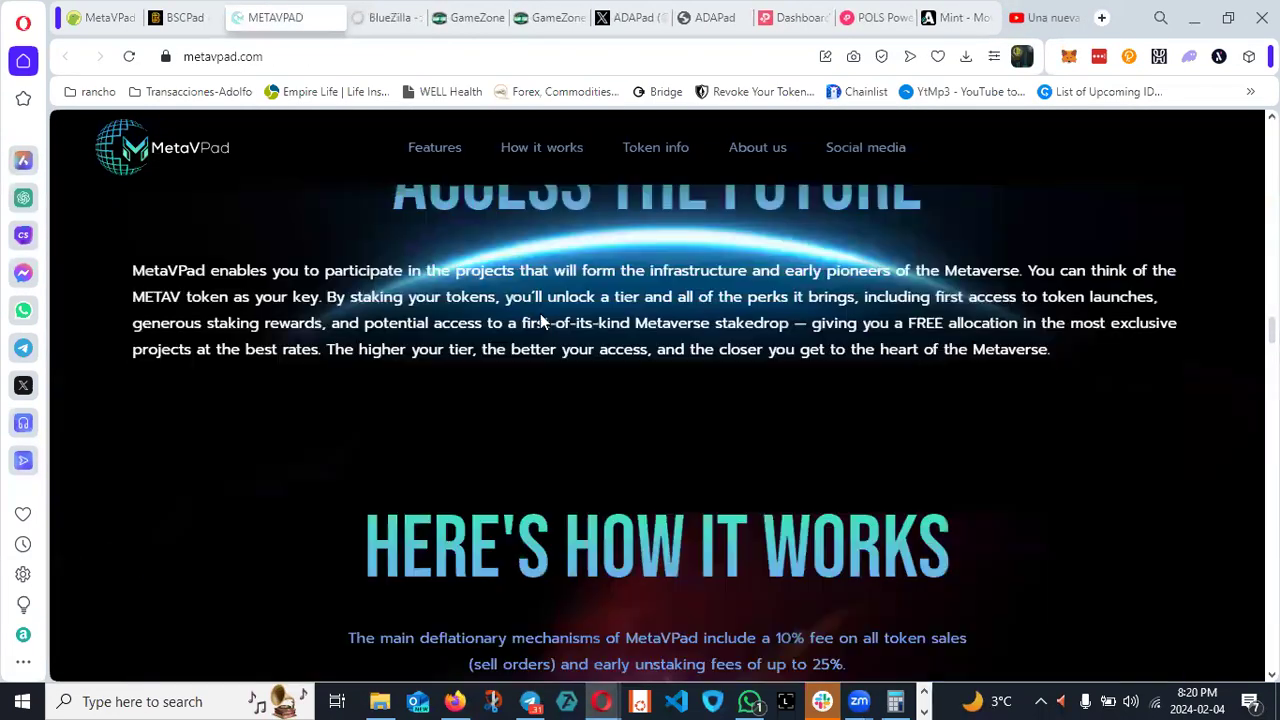
pyautogui.scroll(5, 540, 313)
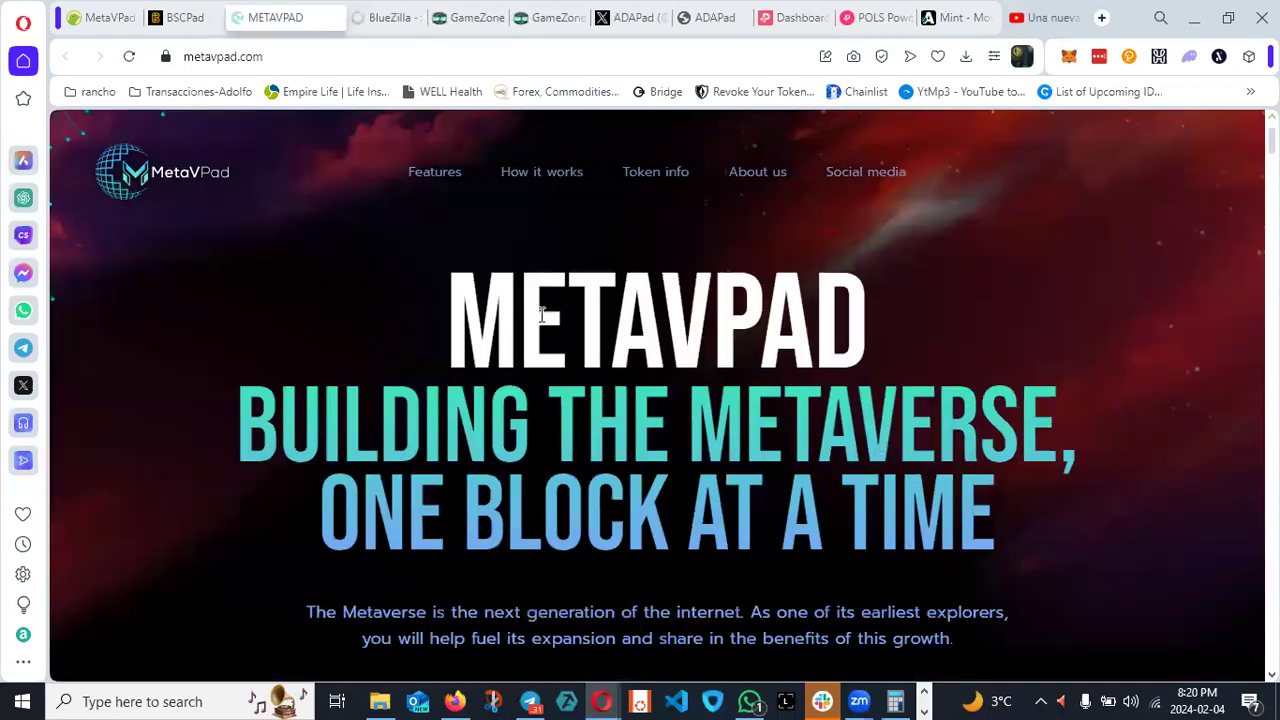
pyautogui.click(380, 18)
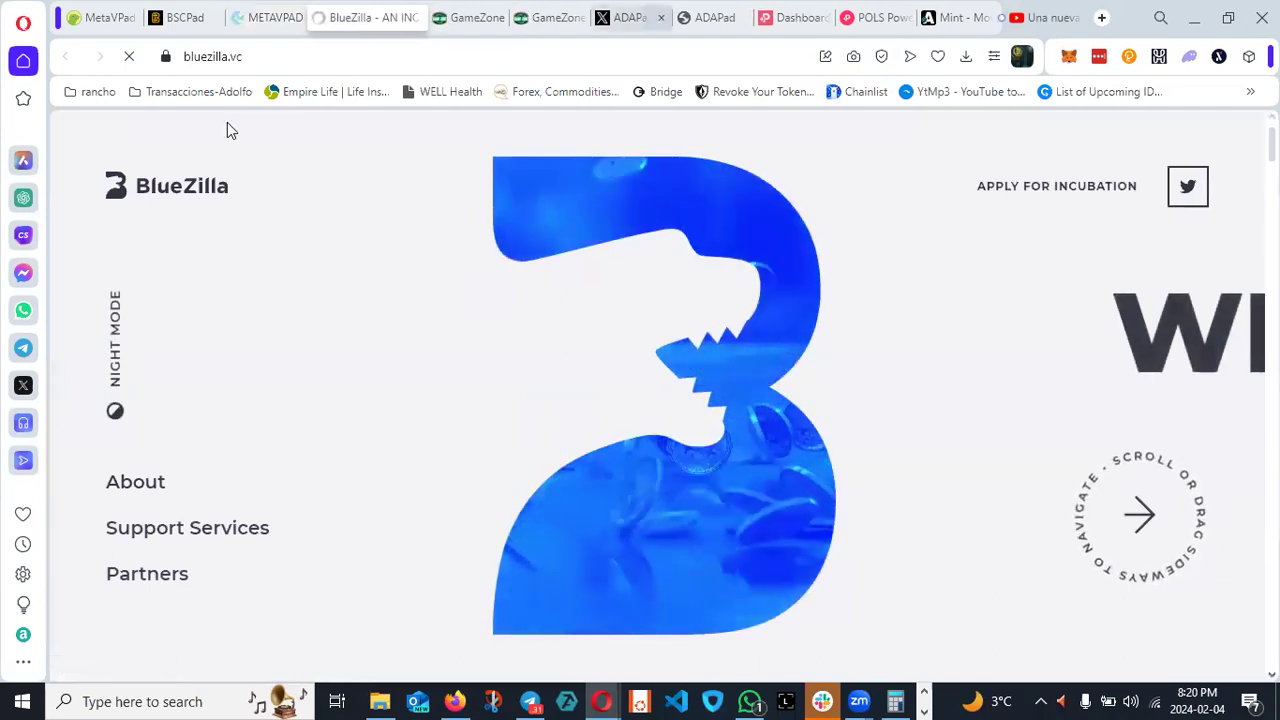
# Step: Return to MetaVPad's homepage, open its launchpad app and browse the closed projects such as Verve, Metafluence and Outer Ring
pyautogui.click(268, 18)
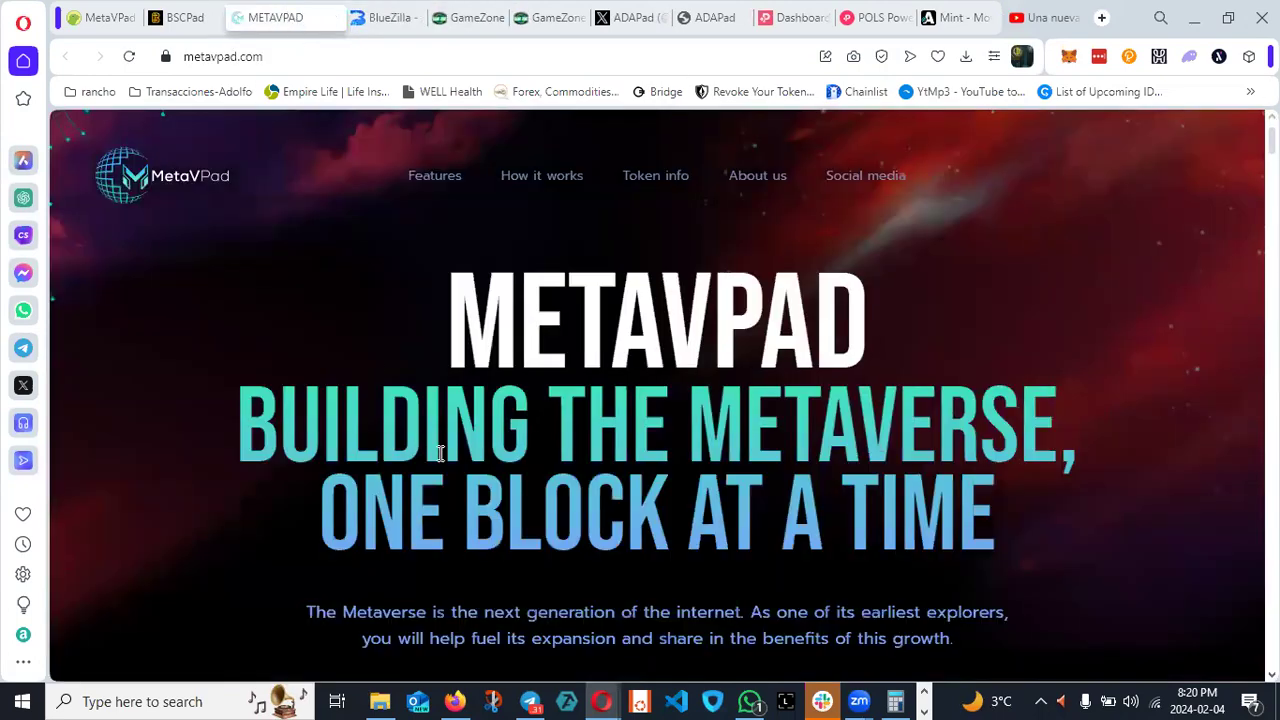
pyautogui.scroll(-3, 536, 549)
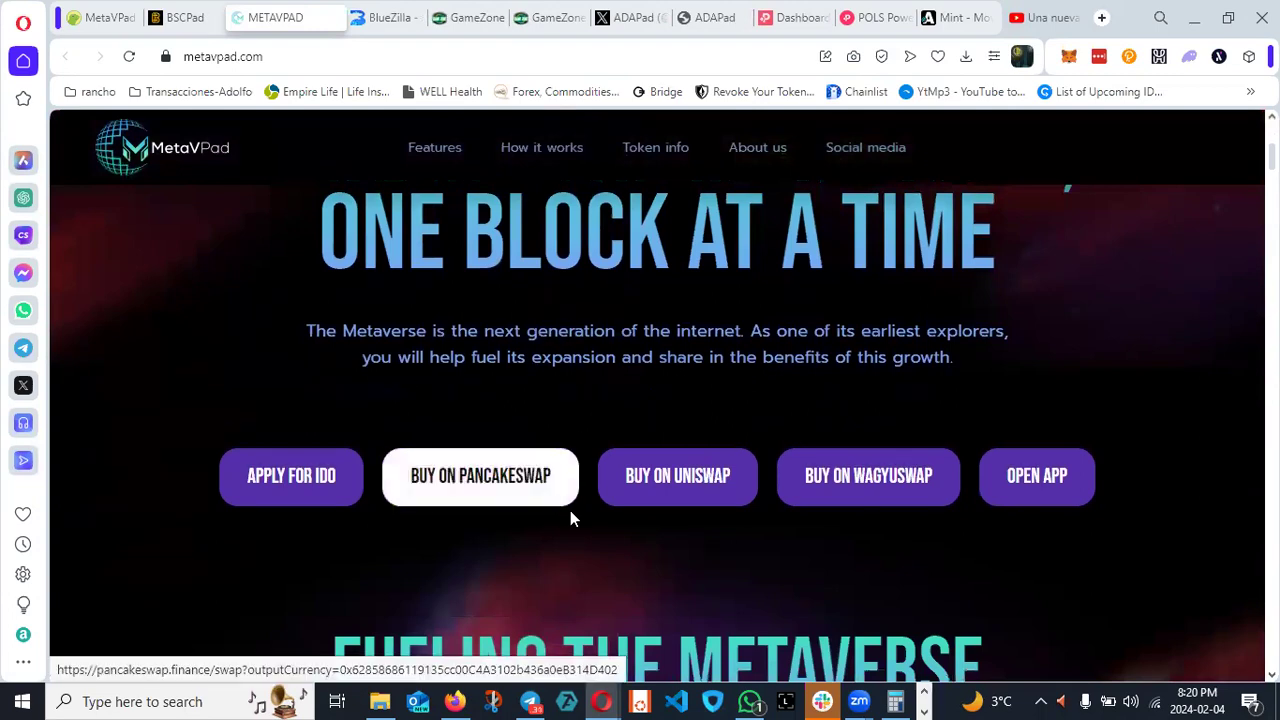
pyautogui.click(1034, 475)
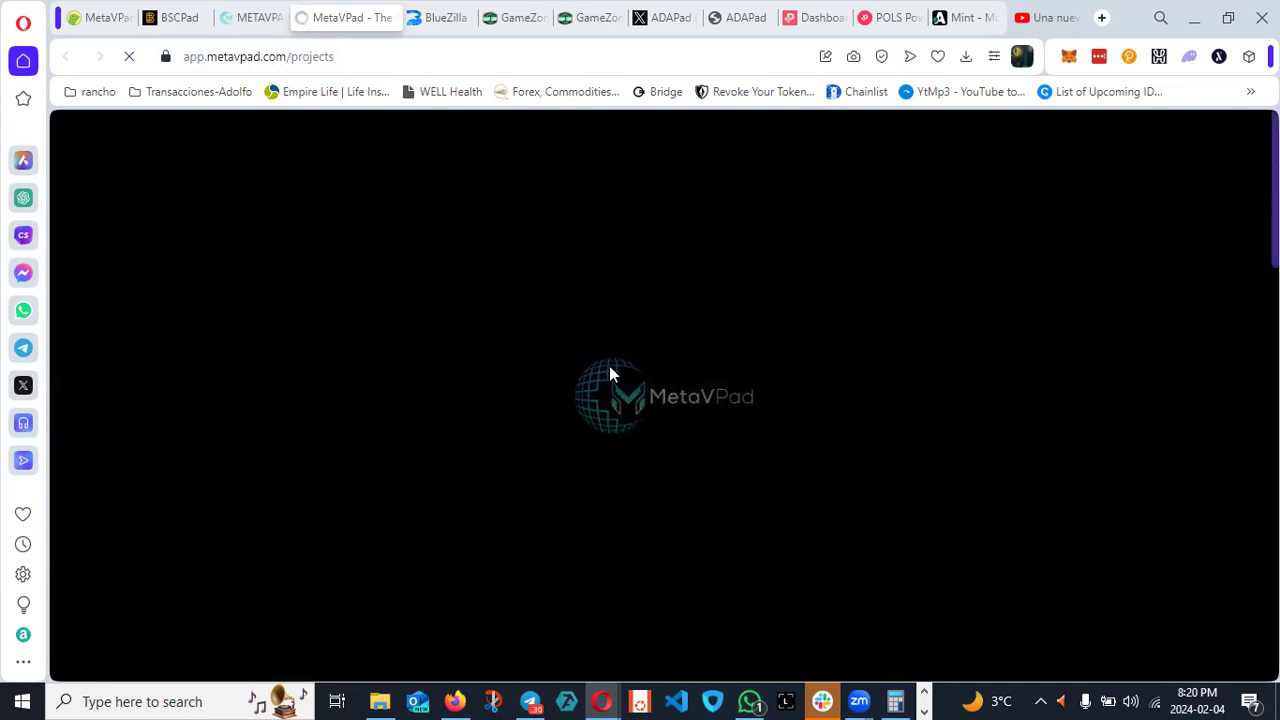
pyautogui.scroll(-4, 612, 415)
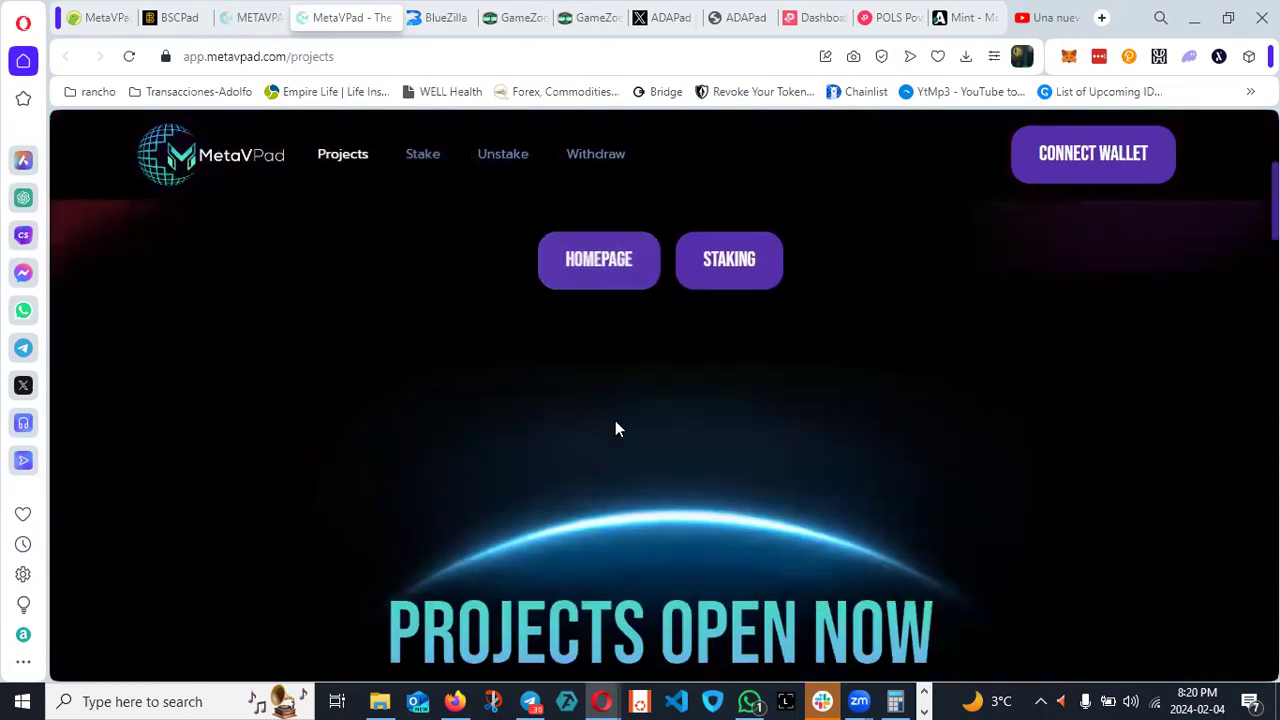
pyautogui.scroll(-8, 615, 428)
pyautogui.scroll(-5, 615, 428)
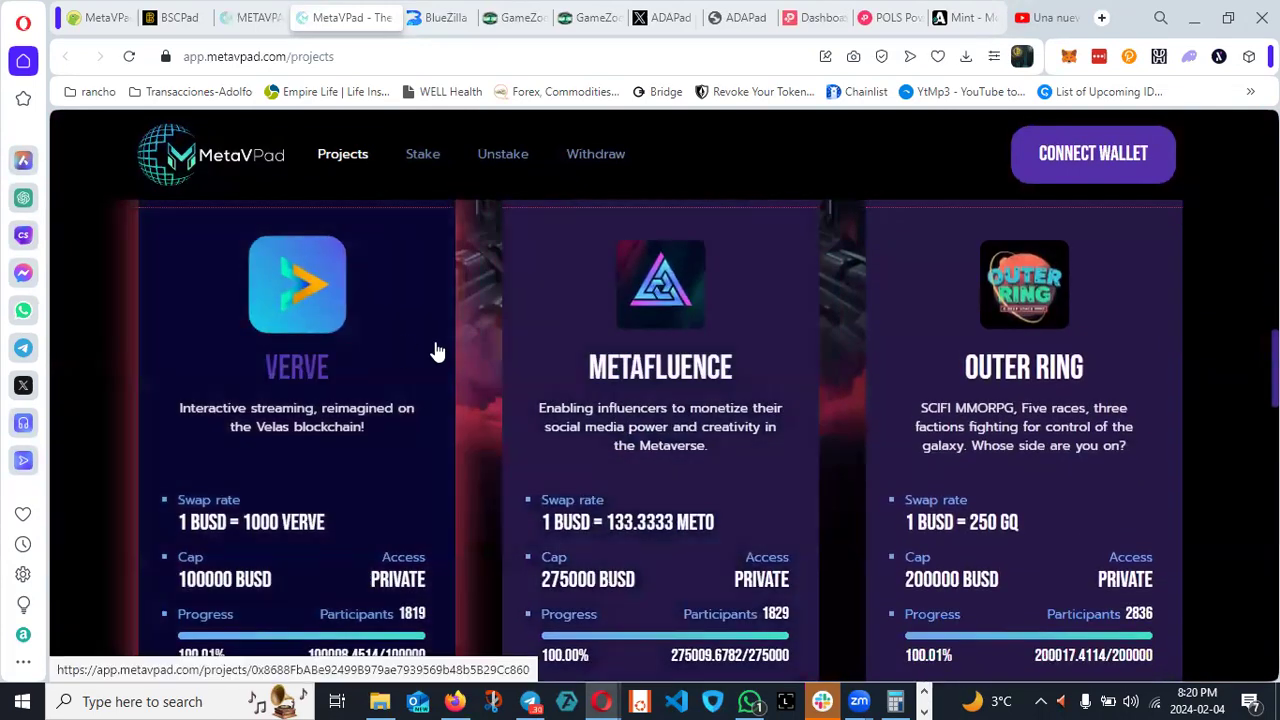
pyautogui.scroll(-2, 684, 377)
pyautogui.scroll(-4, 684, 377)
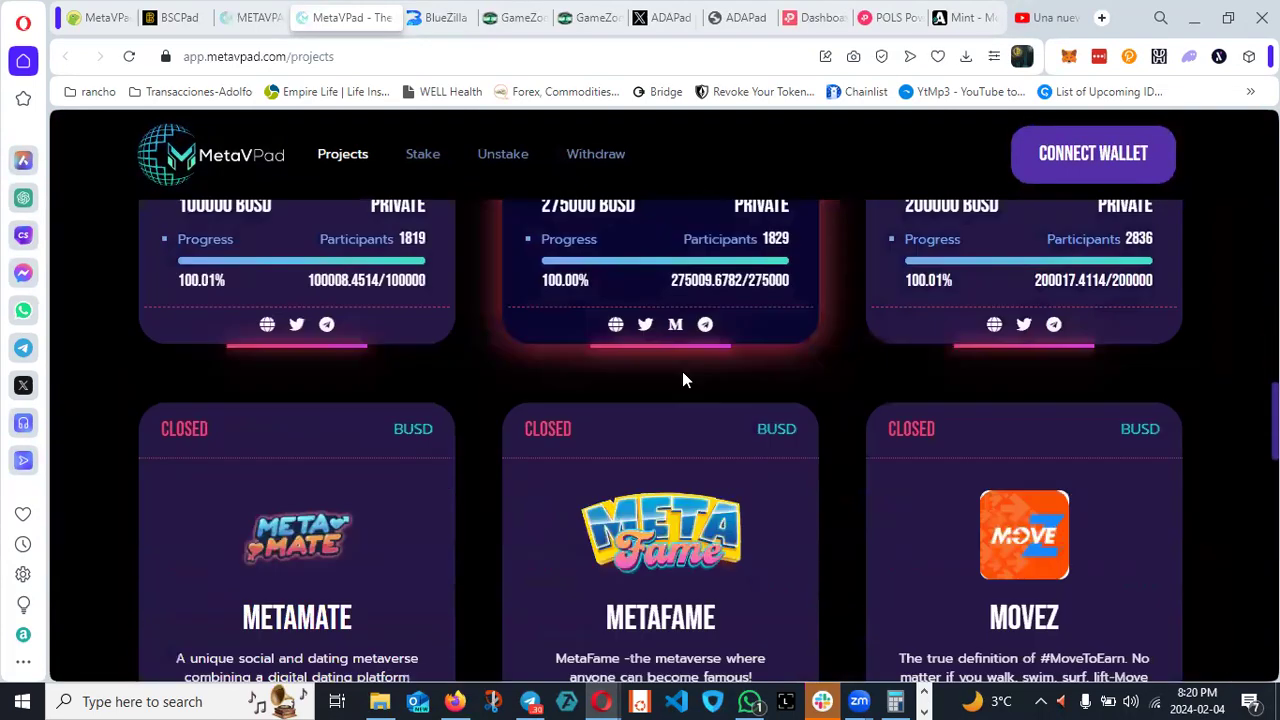
# Step: Compare the closed projects in MetaVPad's app with those listed in GameZone's app
pyautogui.click(424, 17)
pyautogui.click(494, 20)
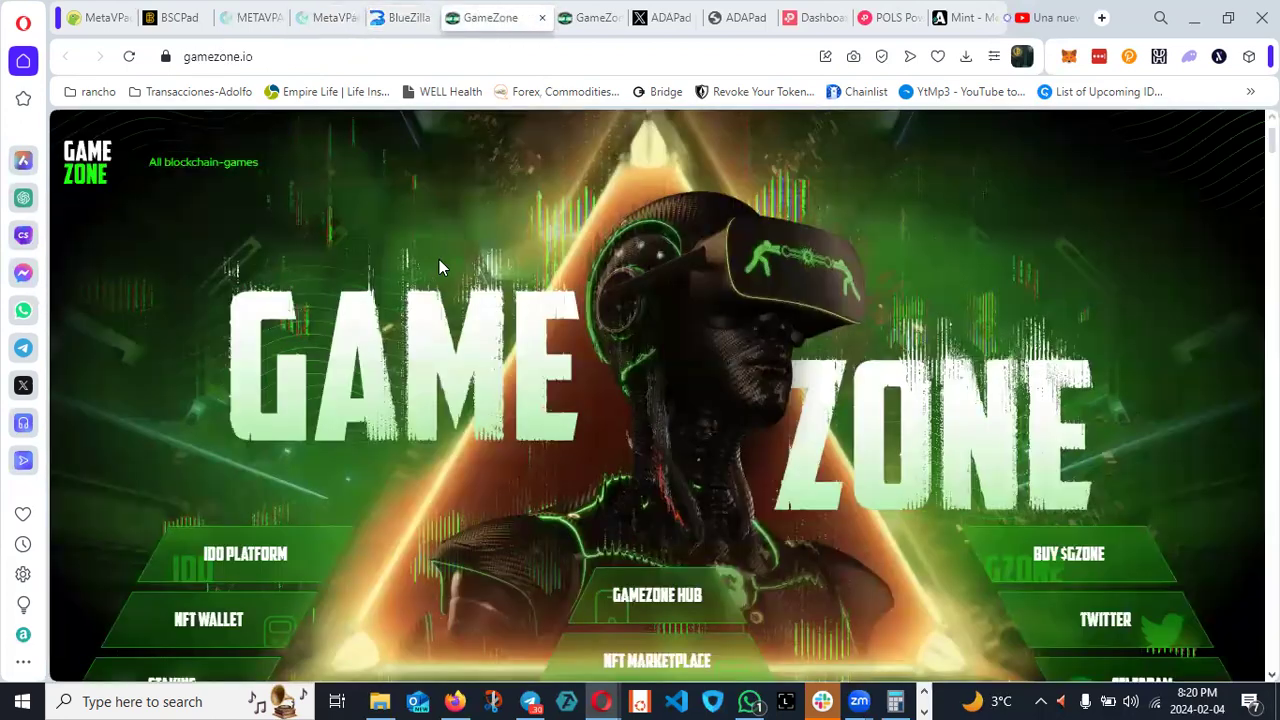
pyautogui.scroll(-5, 439, 267)
pyautogui.click(590, 17)
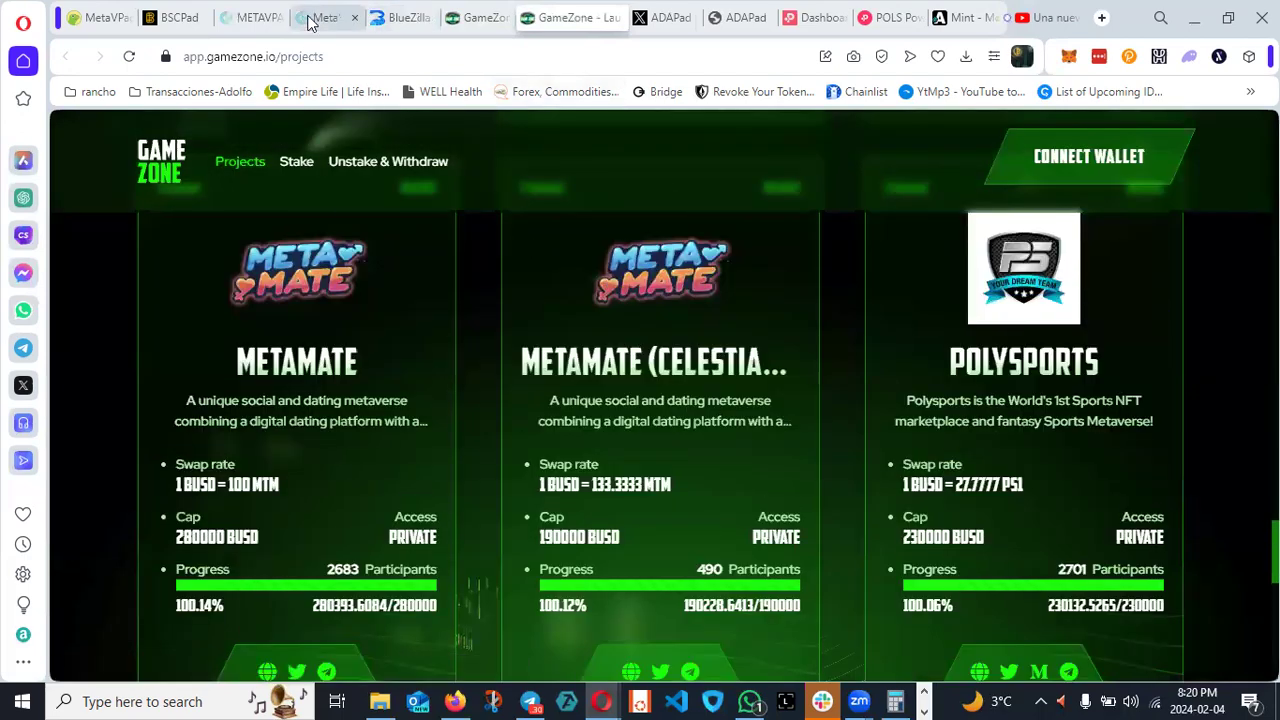
pyautogui.click(343, 30)
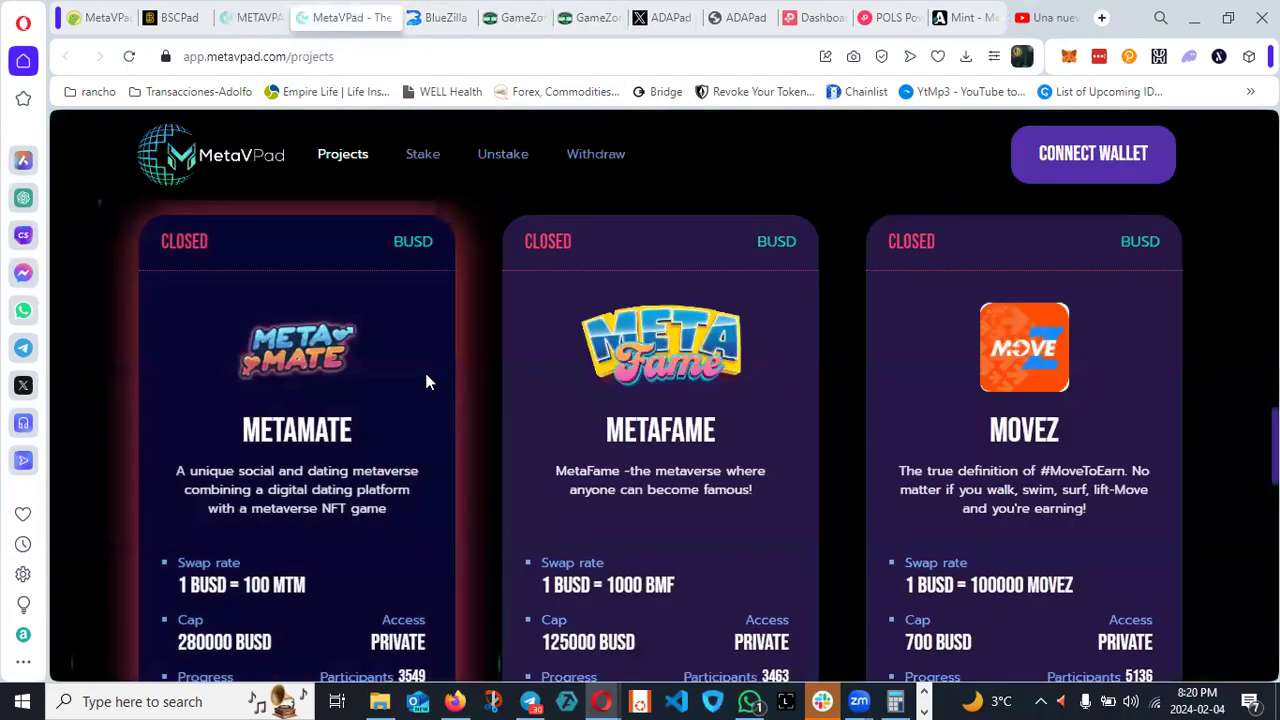
pyautogui.scroll(2, 426, 379)
pyautogui.scroll(4, 426, 379)
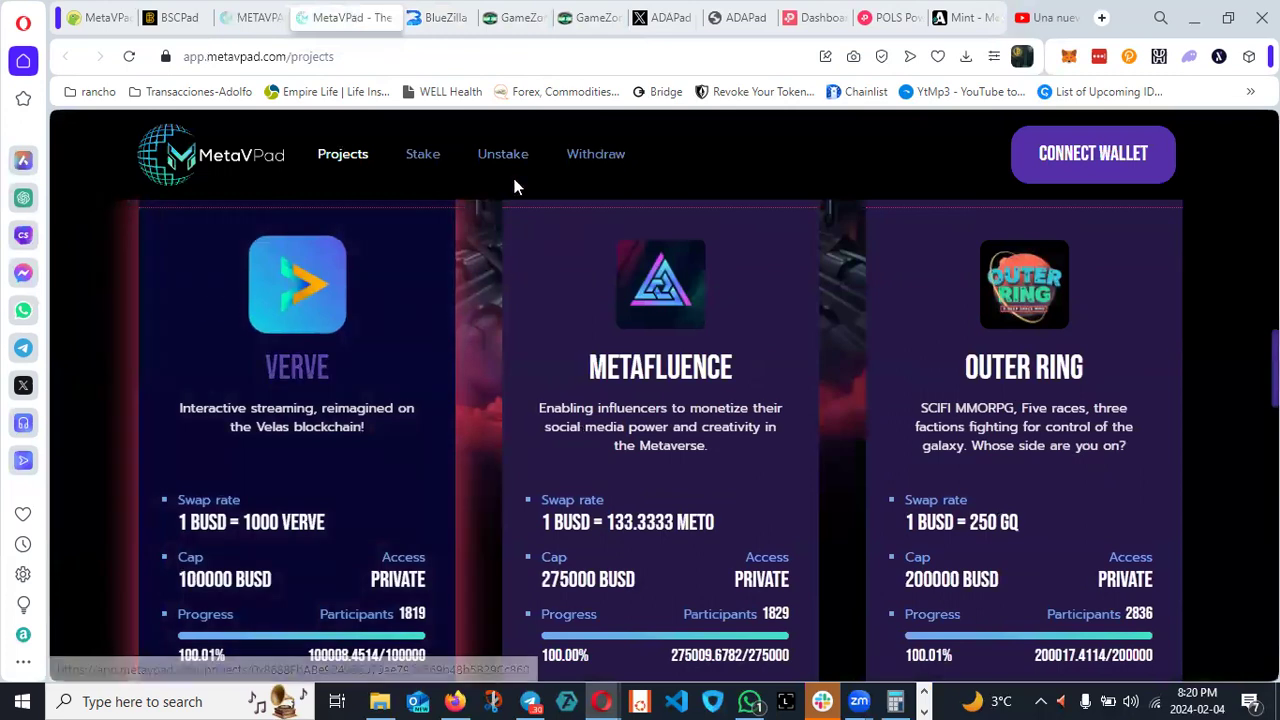
pyautogui.click(495, 17)
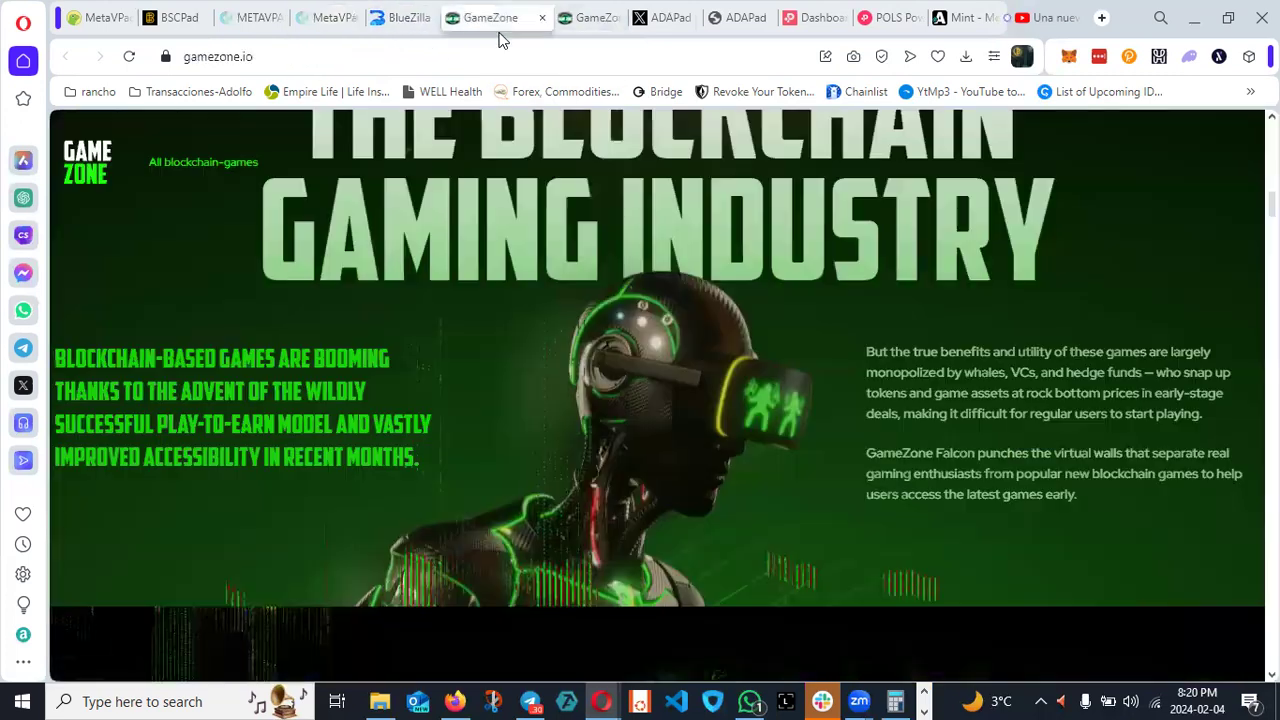
pyautogui.click(588, 18)
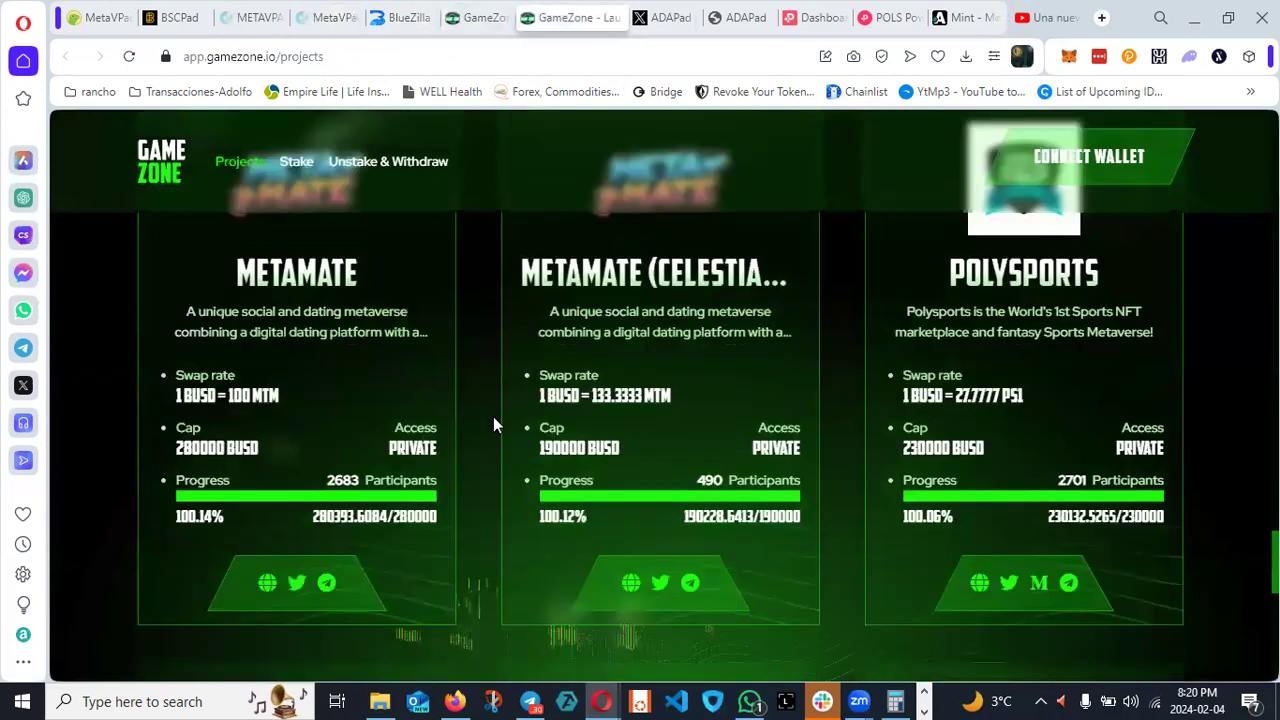
# Step: Examine the first closed projects in GameZone's app, zAIBOT, Verve and Outer Ring, with their swap rates, caps and participants
pyautogui.scroll(10, 493, 416)
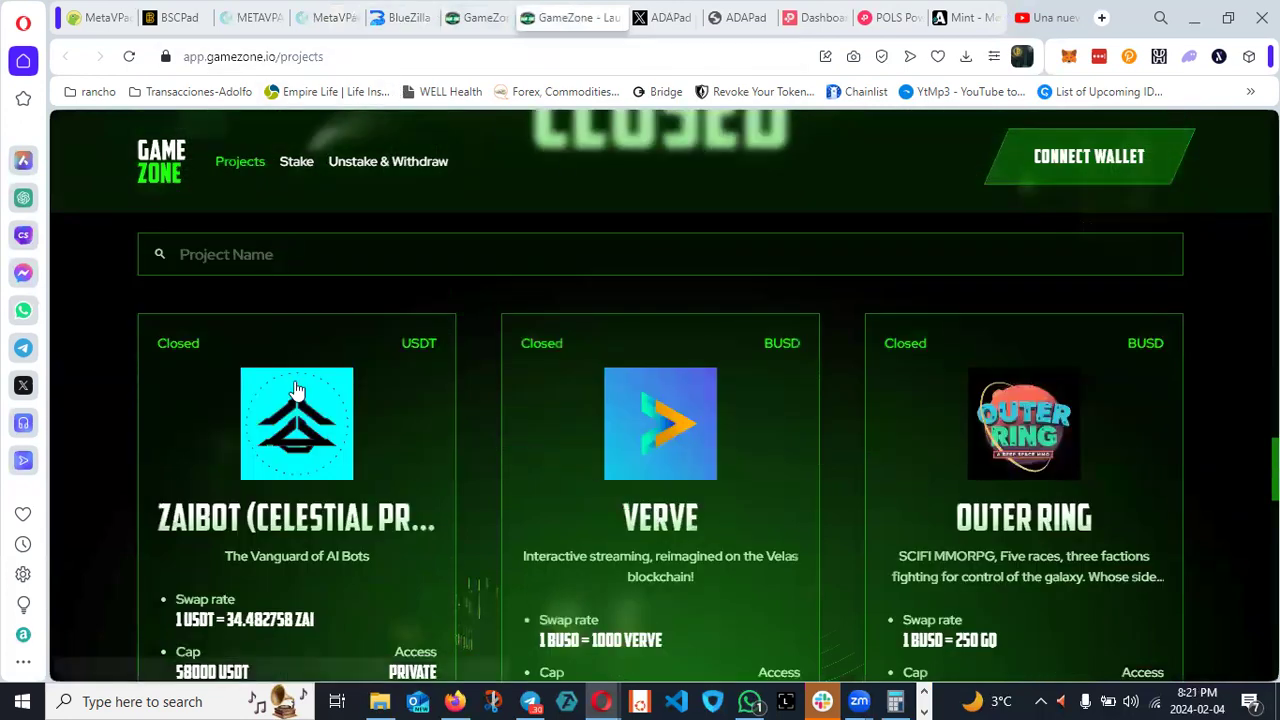
pyautogui.scroll(-2, 225, 352)
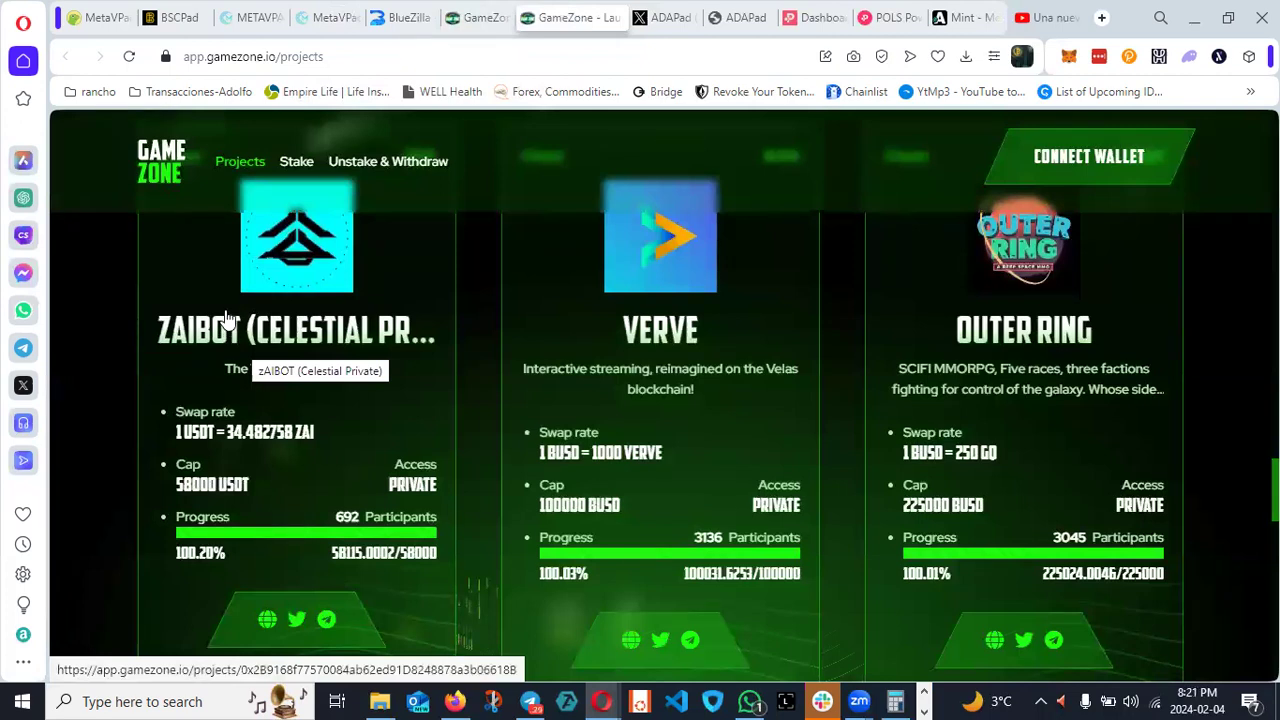
pyautogui.scroll(3, 226, 318)
pyautogui.scroll(-2, 231, 318)
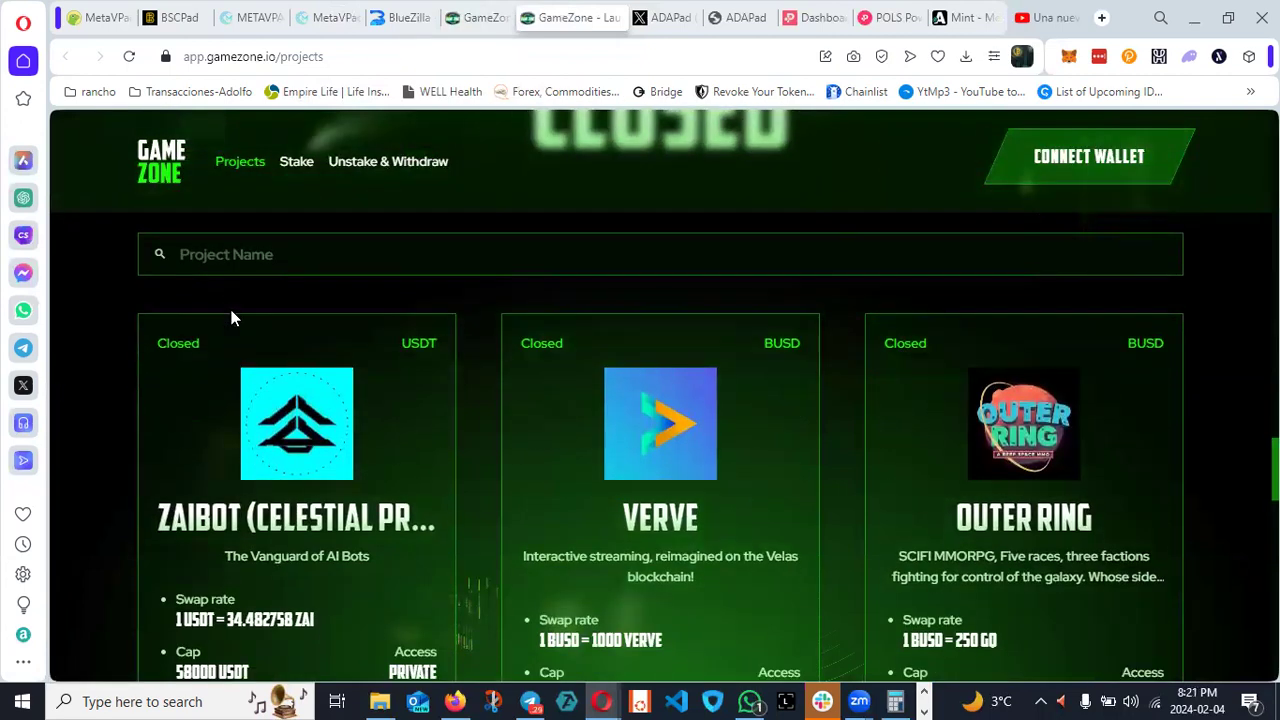
pyautogui.scroll(-2, 231, 318)
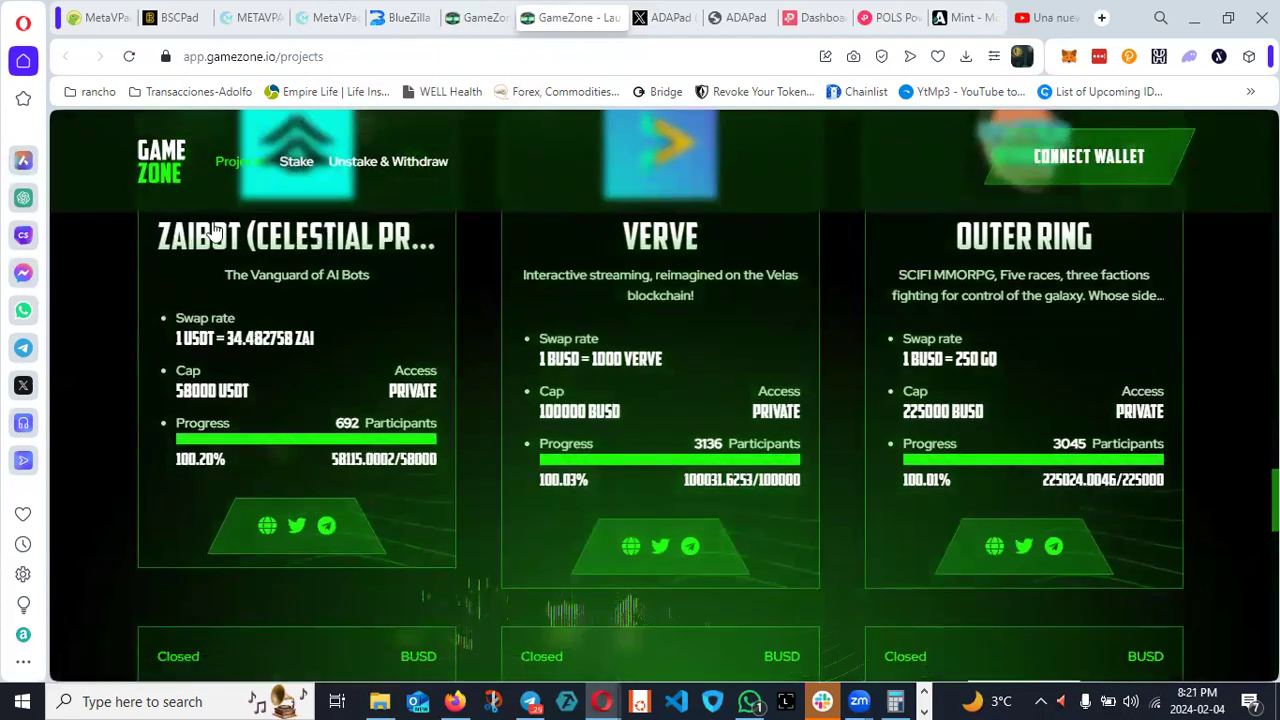
pyautogui.scroll(1, 255, 287)
pyautogui.scroll(1, 255, 287)
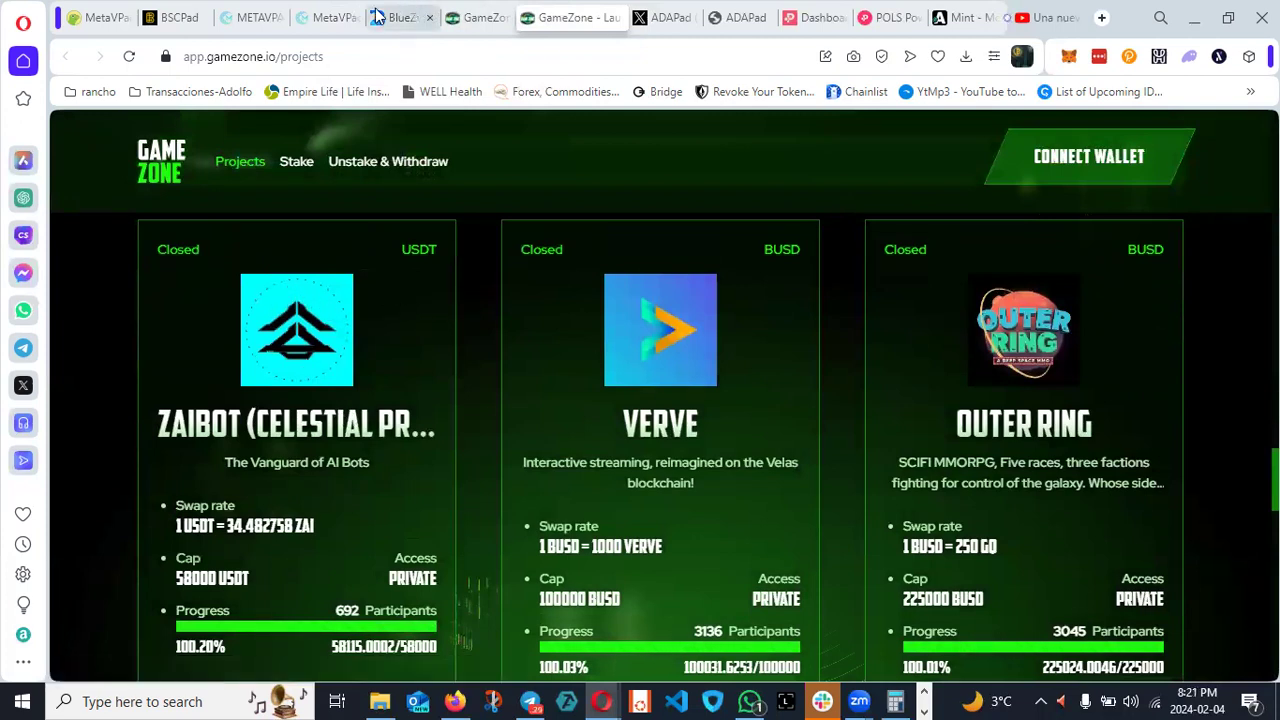
# Step: Compare the MetaVPad and GameZone homepages and go back to the closed projects in MetaVPad's app
pyautogui.click(327, 17)
pyautogui.click(245, 20)
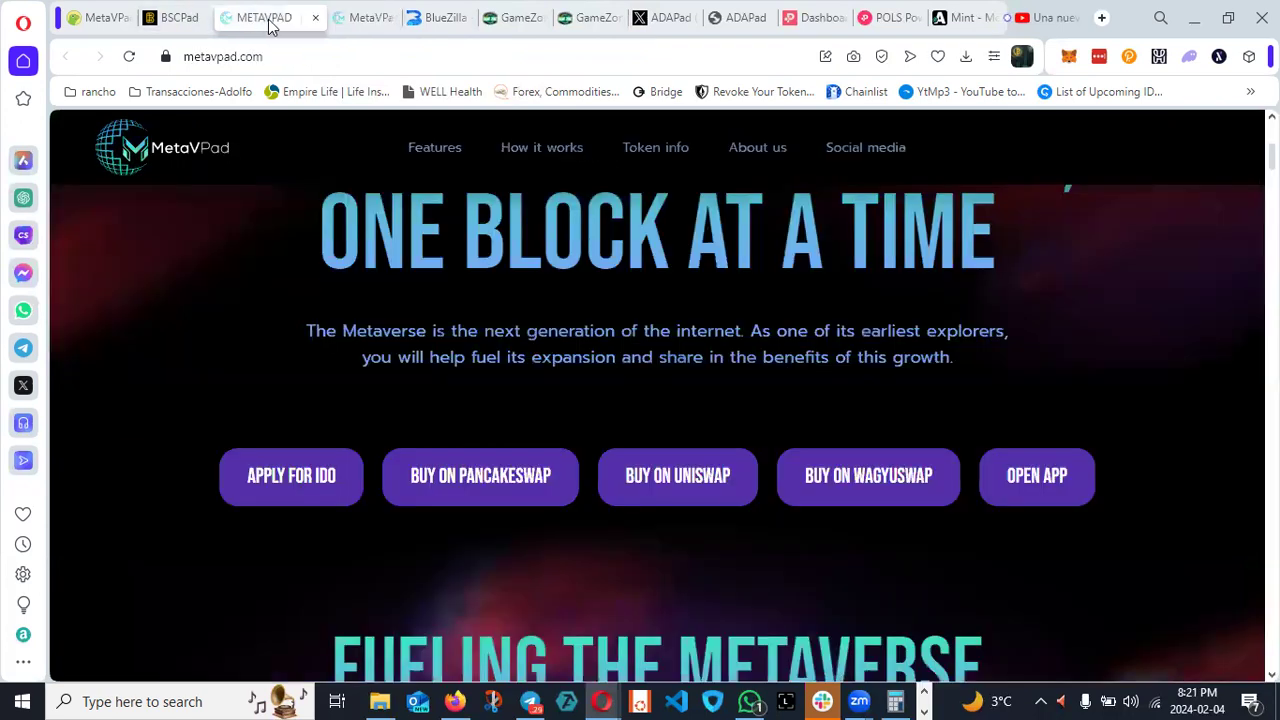
pyautogui.click(340, 17)
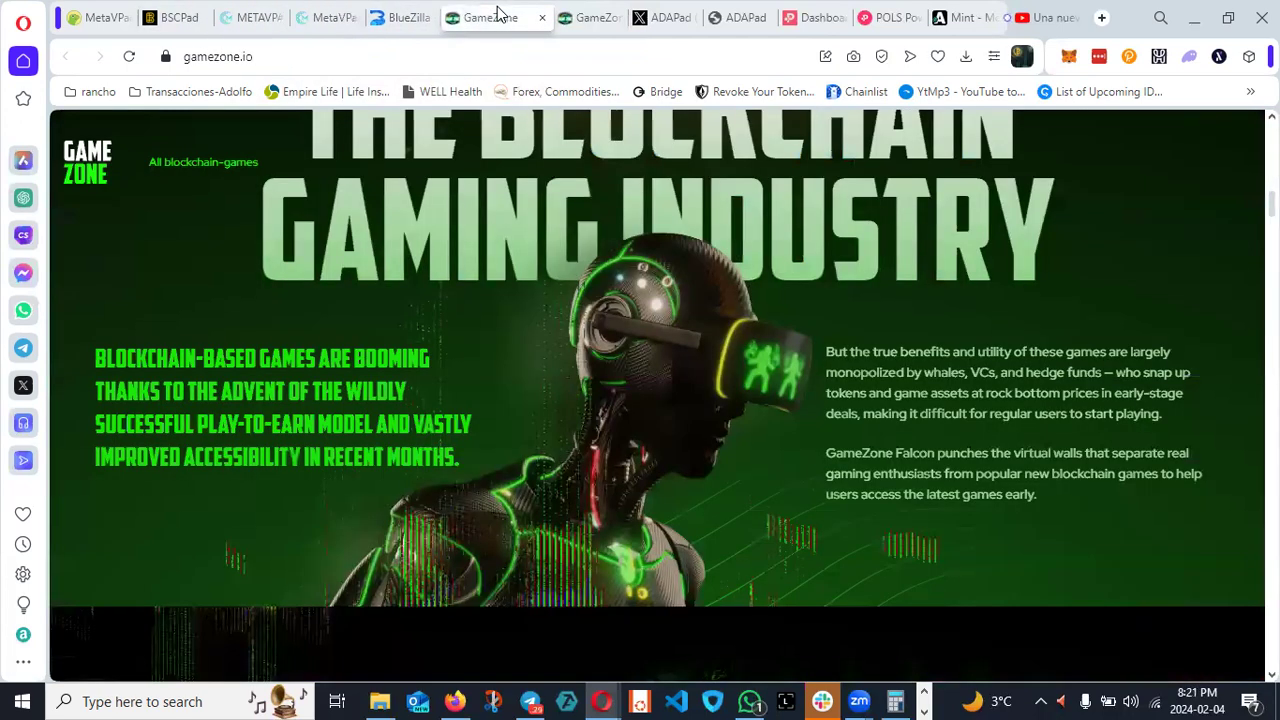
pyautogui.click(495, 17)
pyautogui.click(327, 18)
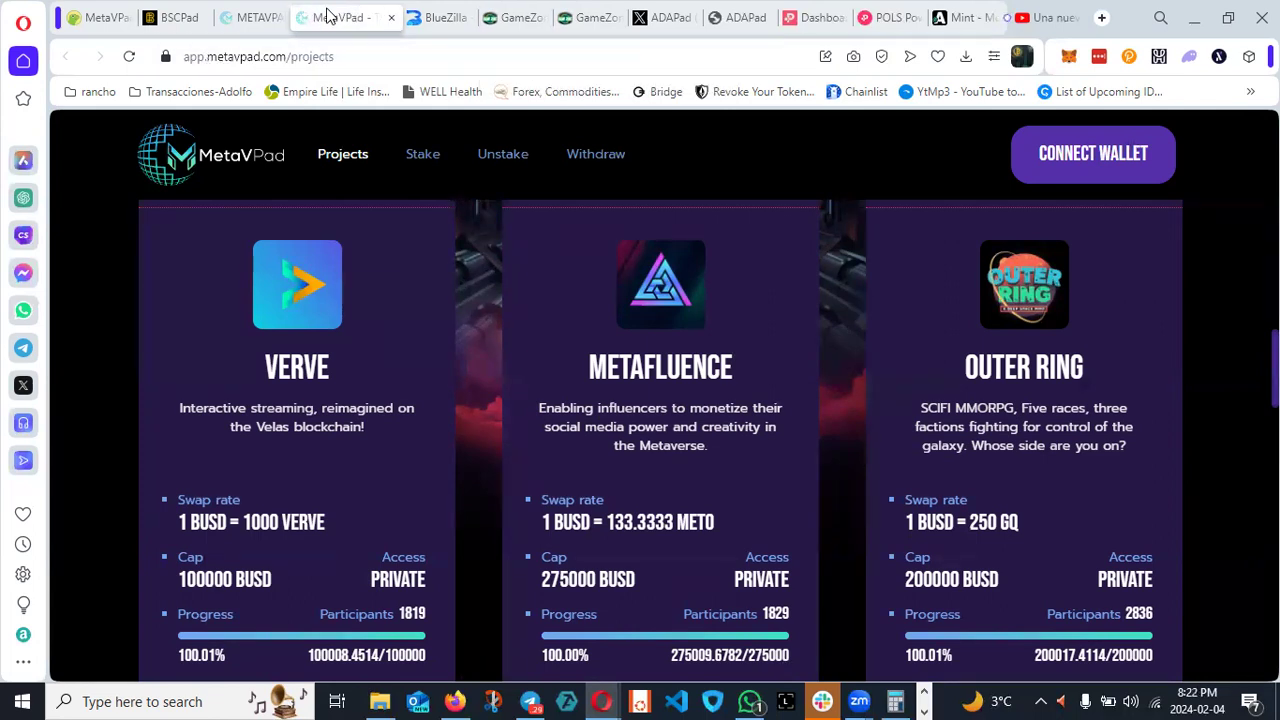
pyautogui.click(333, 160)
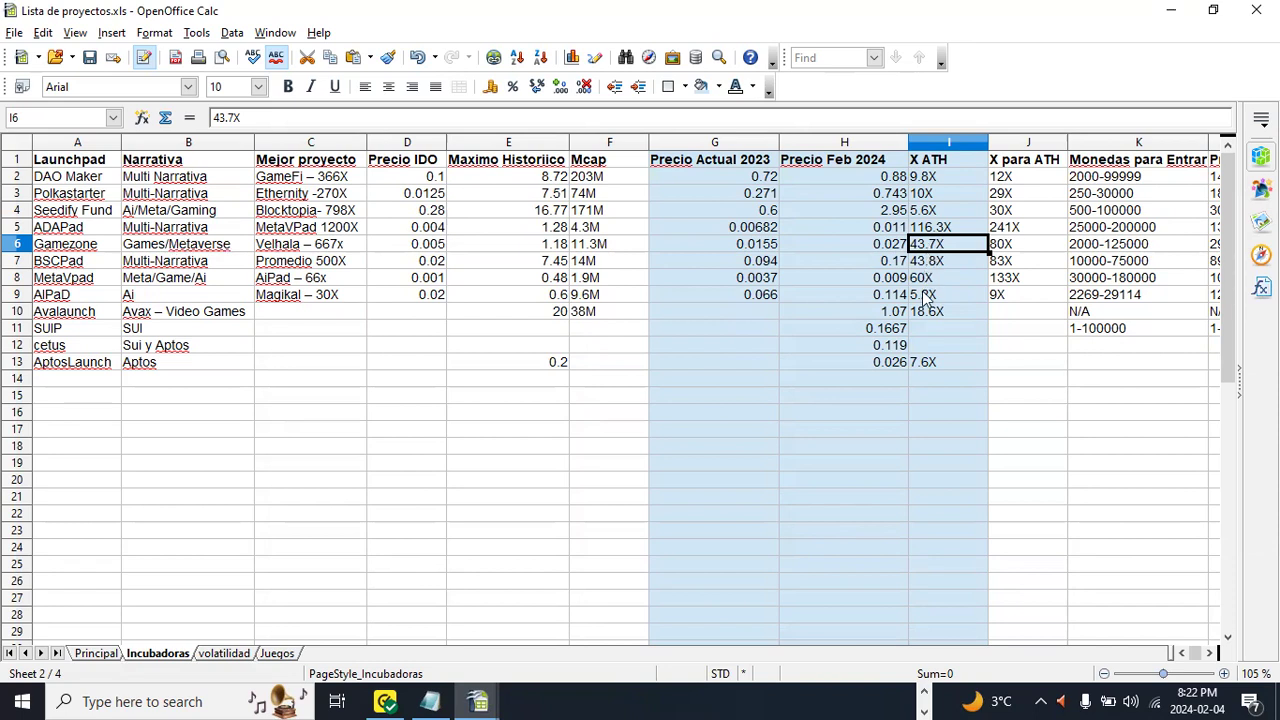
# Step: Switch to the launchpad spreadsheet in OpenOffice Calc and review MetaVpad's X ATH and best project, ending at AiPaD's name
pyautogui.click(924, 282)
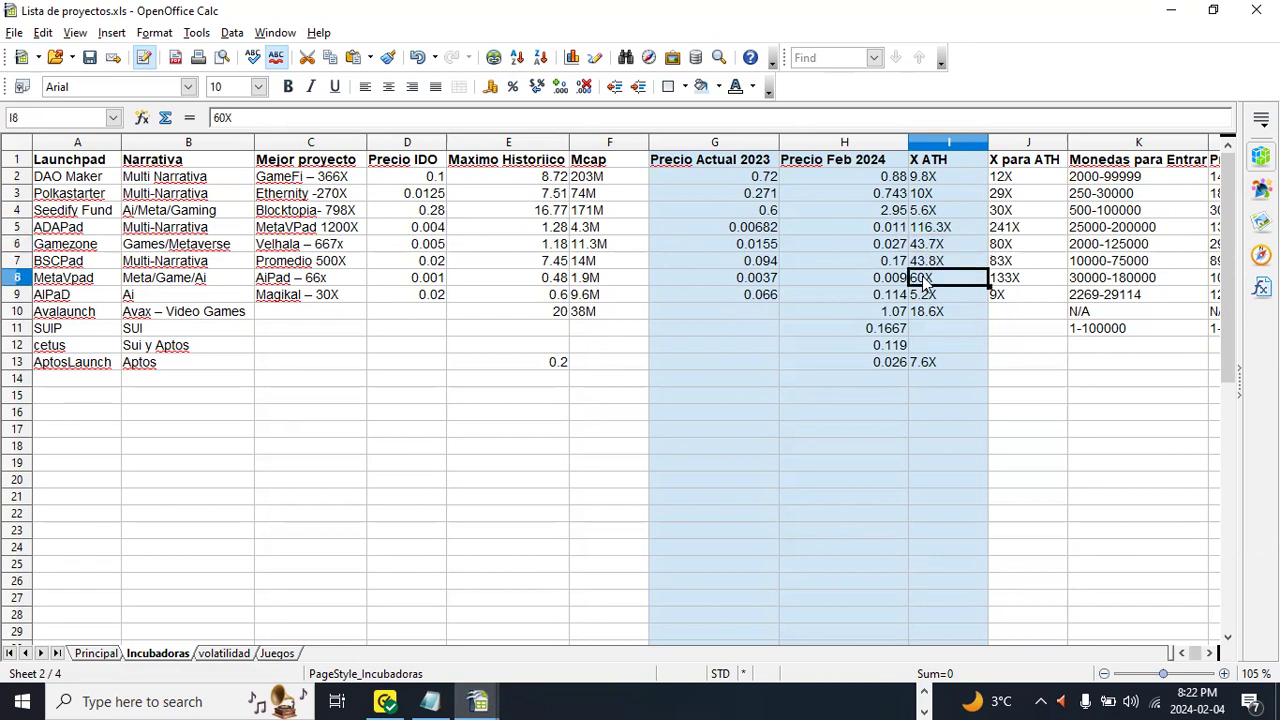
pyautogui.press('Left')
pyautogui.press('Left')
pyautogui.press('Left')
pyautogui.press('Left')
pyautogui.press('Left')
pyautogui.press('Right')
pyautogui.press('Left')
pyautogui.press('Left')
pyautogui.press('Down')
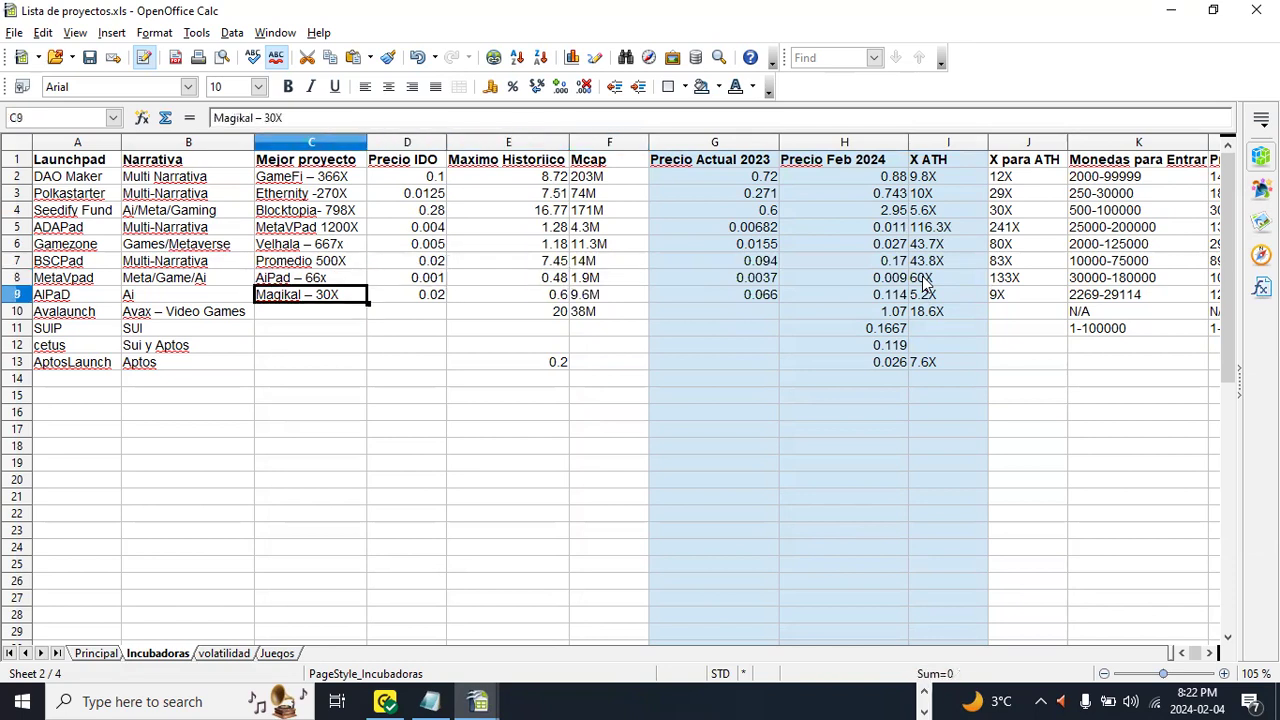
pyautogui.press('Left')
pyautogui.press('Left')
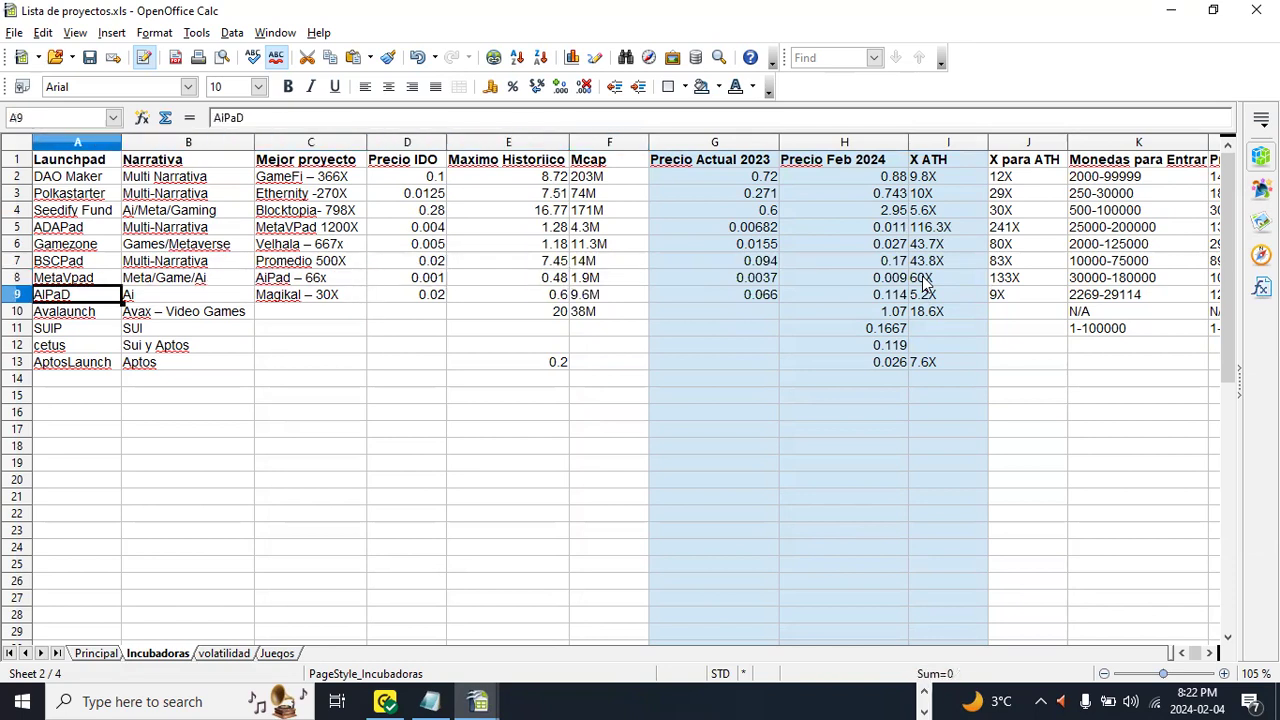
# Step: Examine AiPaD's narrative, best project and IDO price in its row of the Incubadoras sheet
pyautogui.press('Right')
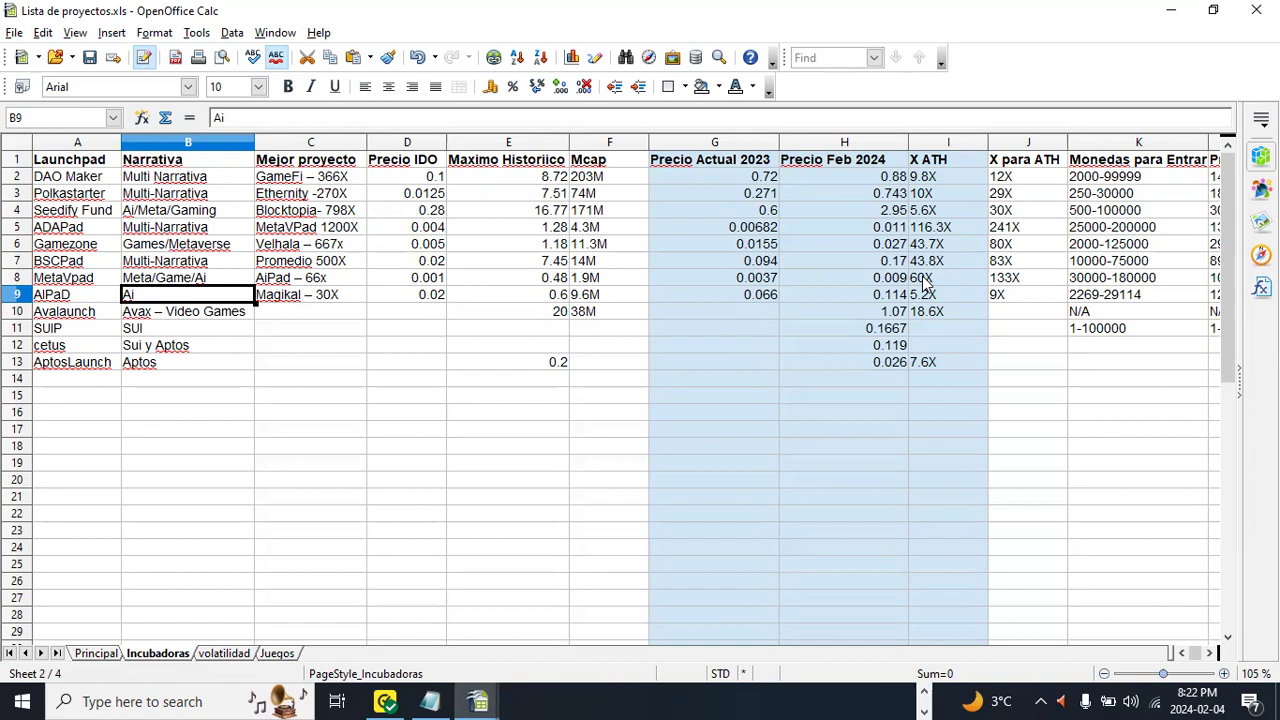
pyautogui.press('Left')
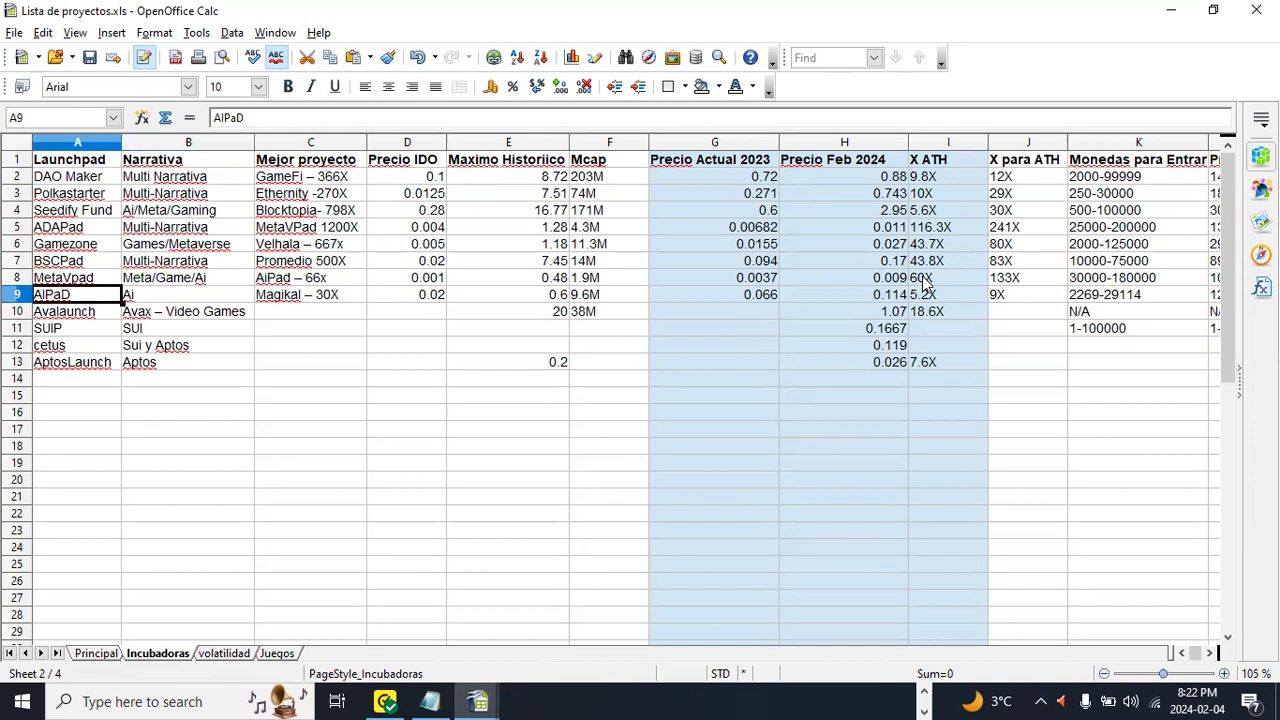
pyautogui.press('Right')
pyautogui.press('Right')
pyautogui.press('Right')
pyautogui.press('Right')
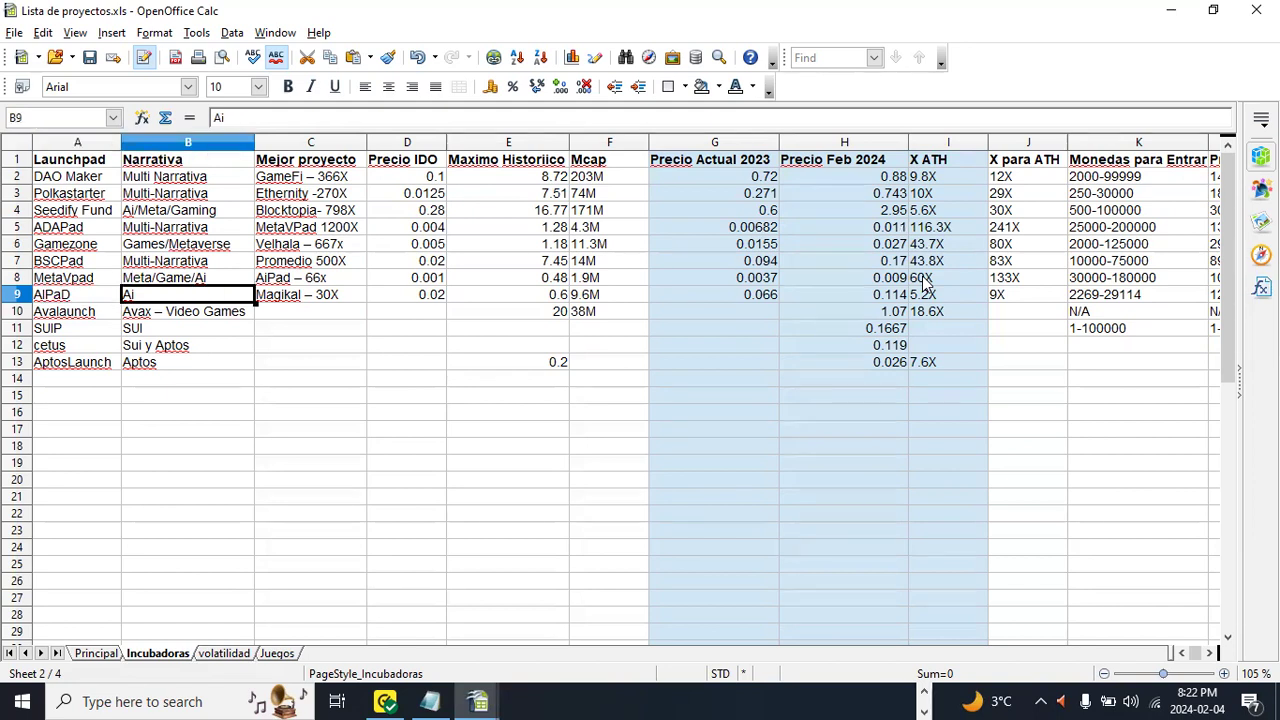
pyautogui.press('Right')
pyautogui.press('Left')
pyautogui.press('Left')
pyautogui.press('Left')
pyautogui.press('Left')
pyautogui.press('Left')
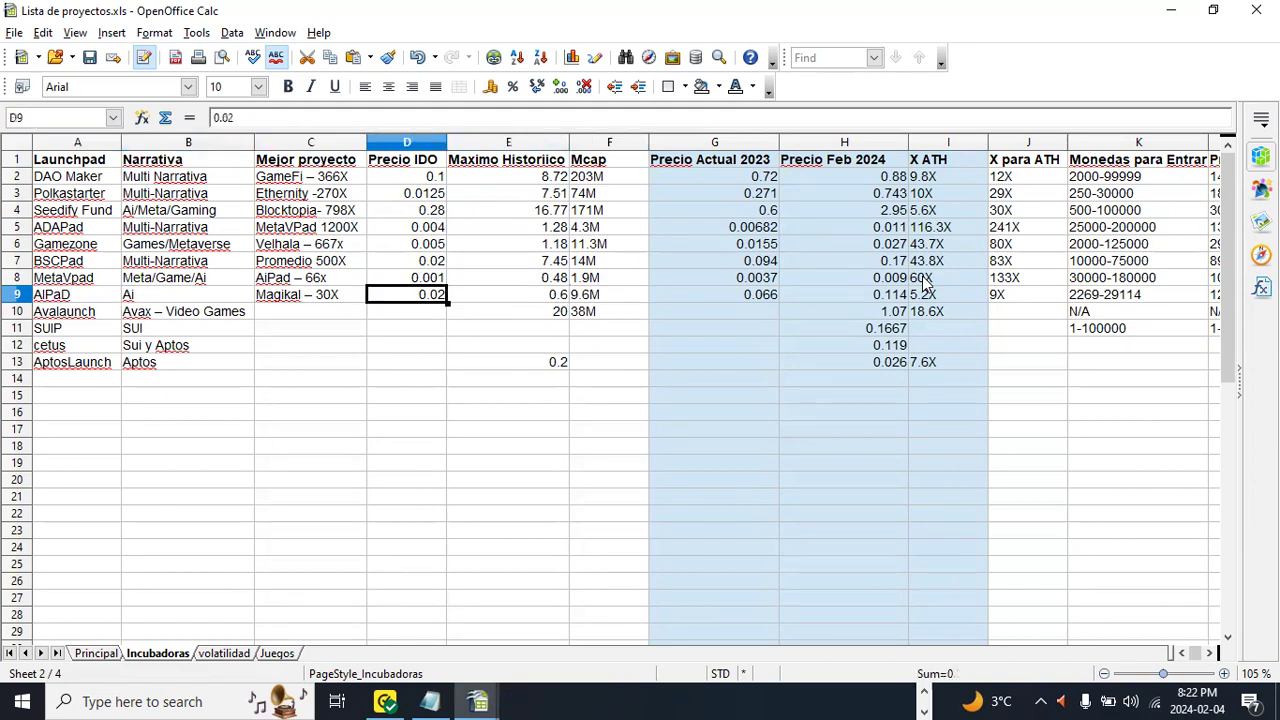
# Step: Read along AiPaD's row from its name to its historical maximum, market cap and February 2024 price
pyautogui.press('Right')
pyautogui.press('Right')
pyautogui.press('Left')
pyautogui.press('Left')
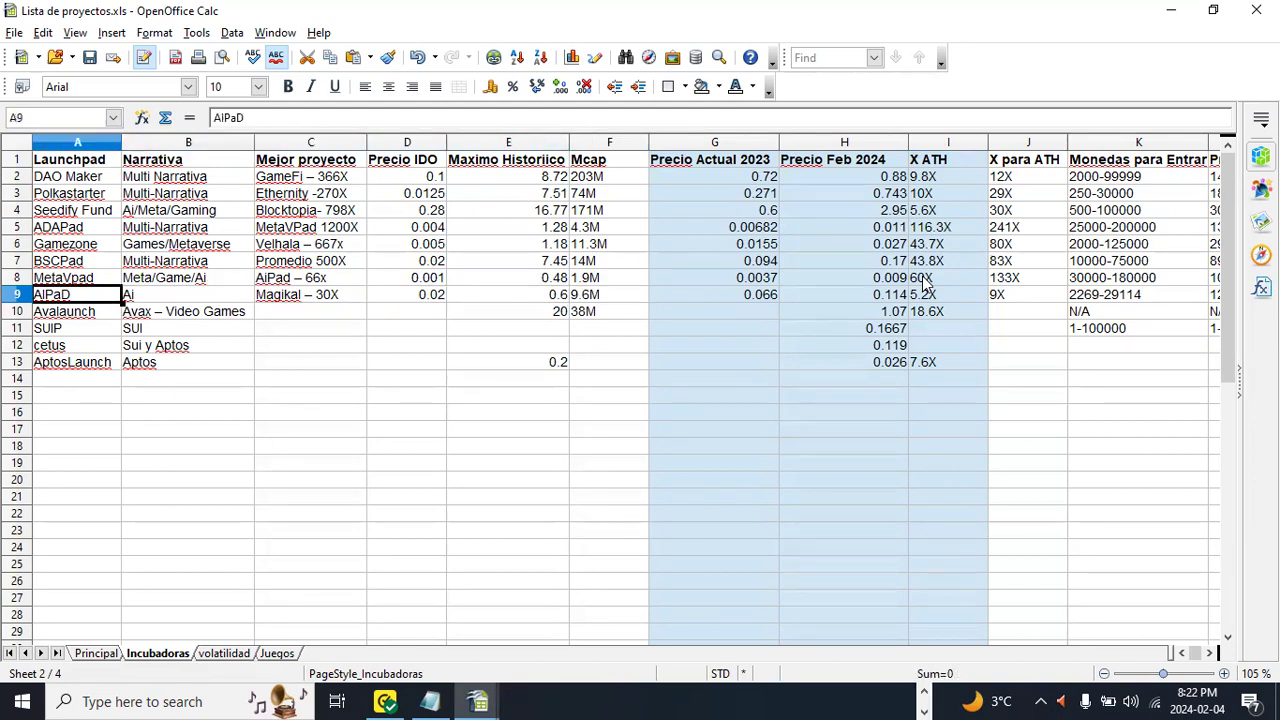
pyautogui.press('Right')
pyautogui.press('Right')
pyautogui.press('Right')
pyautogui.press('Right')
pyautogui.press('Right')
pyautogui.press('Right')
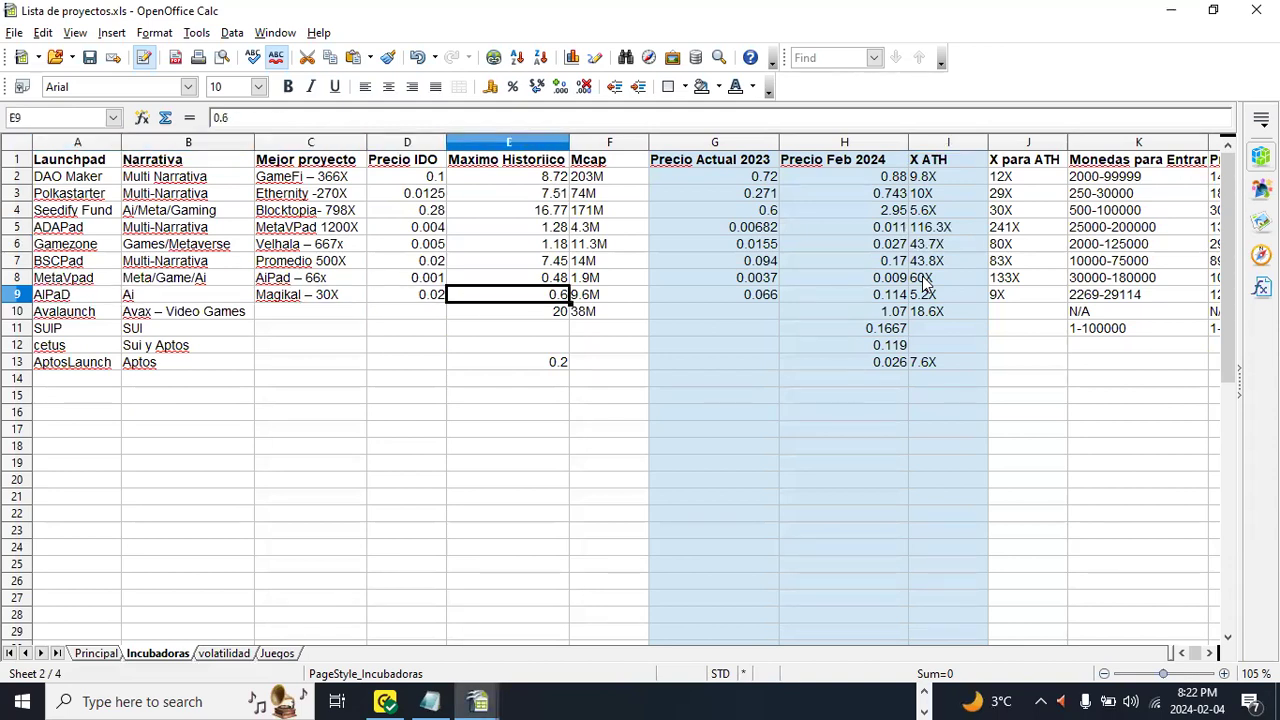
pyautogui.press('Right')
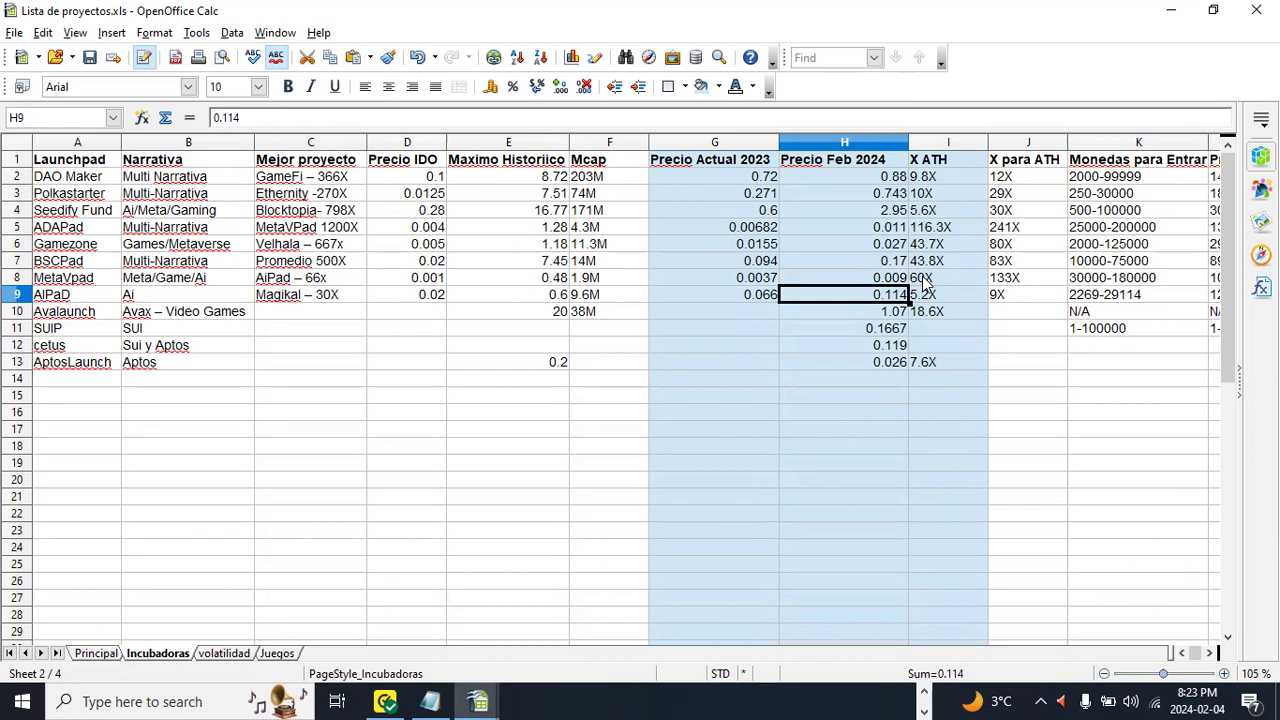
# Step: Check AiPaD's coins required to enter and entry cost, along with its X ATH and X para ATH multiples
pyautogui.press('Right')
pyautogui.press('Right')
pyautogui.press('Right')
pyautogui.press('Right')
pyautogui.press('Left')
pyautogui.press('Right')
pyautogui.press('Left')
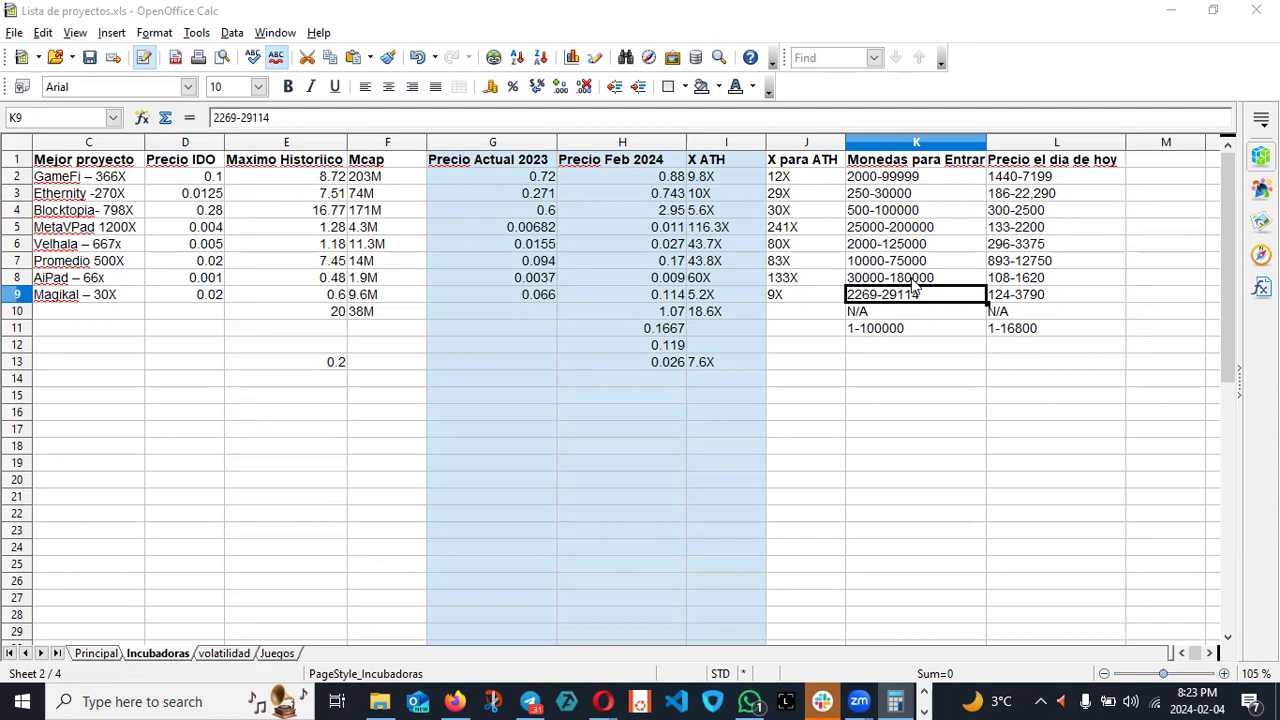
pyautogui.click(718, 302)
pyautogui.click(806, 297)
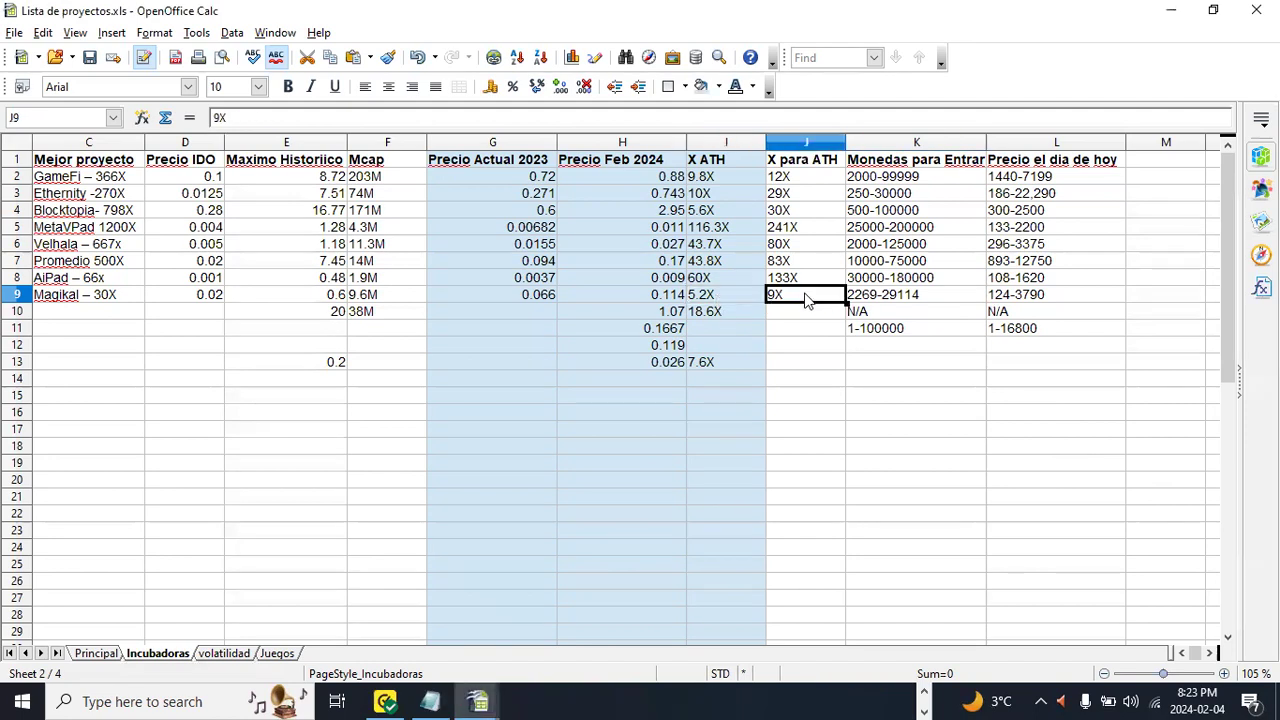
# Step: Go over AiPaD's row again, from its best project to its February 2024 price and required coins
pyautogui.press('Left')
pyautogui.press('Left')
pyautogui.press('Left')
pyautogui.press('Left')
pyautogui.press('Left')
pyautogui.press('Left')
pyautogui.press('Left')
pyautogui.press('Left')
pyautogui.press('Left')
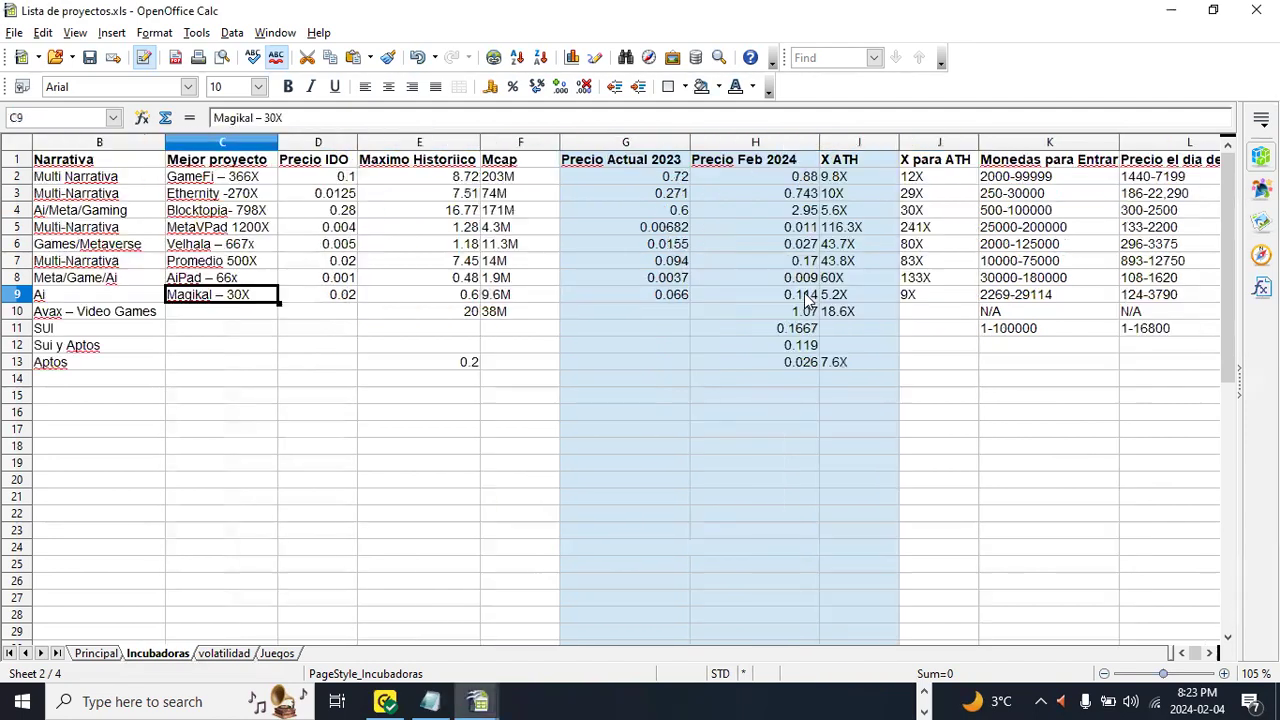
pyautogui.press('Right')
pyautogui.press('Right')
pyautogui.press('Right')
pyautogui.press('Right')
pyautogui.press('Right')
pyautogui.press('Right')
pyautogui.press('Right')
pyautogui.press('Right')
pyautogui.press('Right')
pyautogui.press('Right')
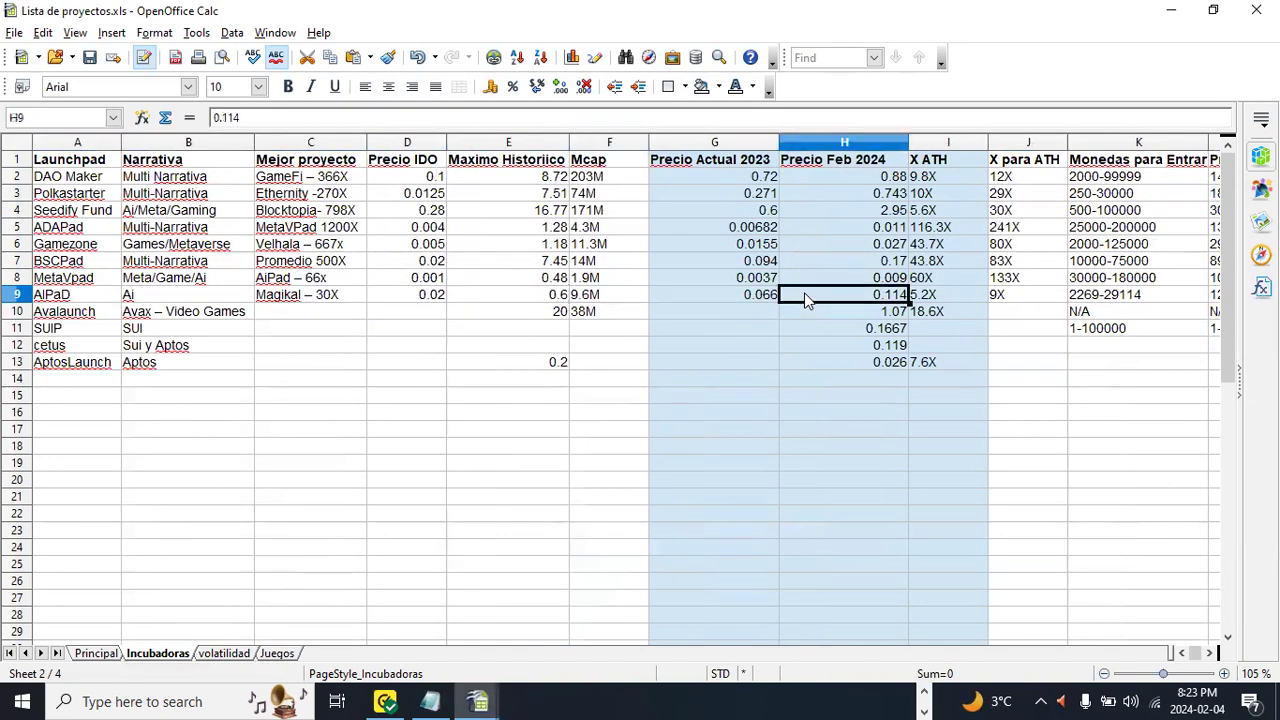
pyautogui.press('Left')
pyautogui.press('Right')
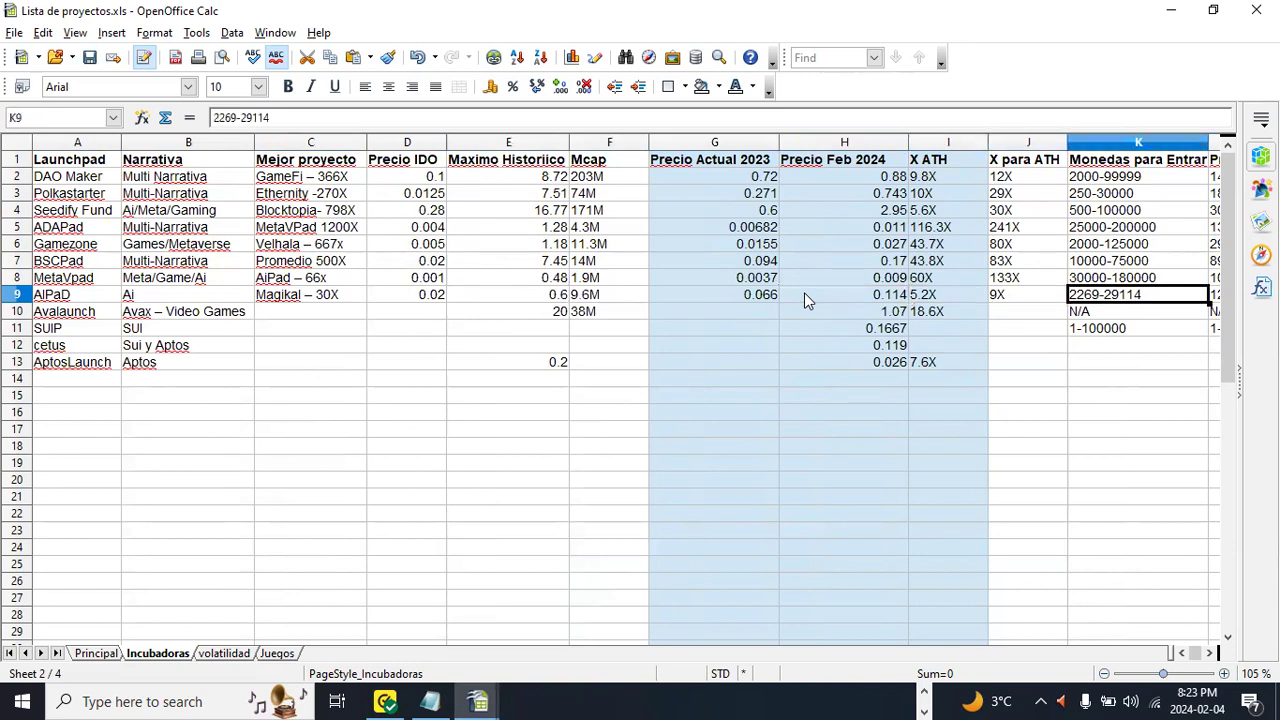
# Step: Go back along AiPaD's row to its name and narrative
pyautogui.press('Right')
pyautogui.press('Left')
pyautogui.press('Left')
pyautogui.press('Left')
pyautogui.press('Left')
pyautogui.press('Left')
pyautogui.press('Left')
pyautogui.press('Left')
pyautogui.press('Left')
pyautogui.press('Left')
pyautogui.press('Left')
pyautogui.press('Left')
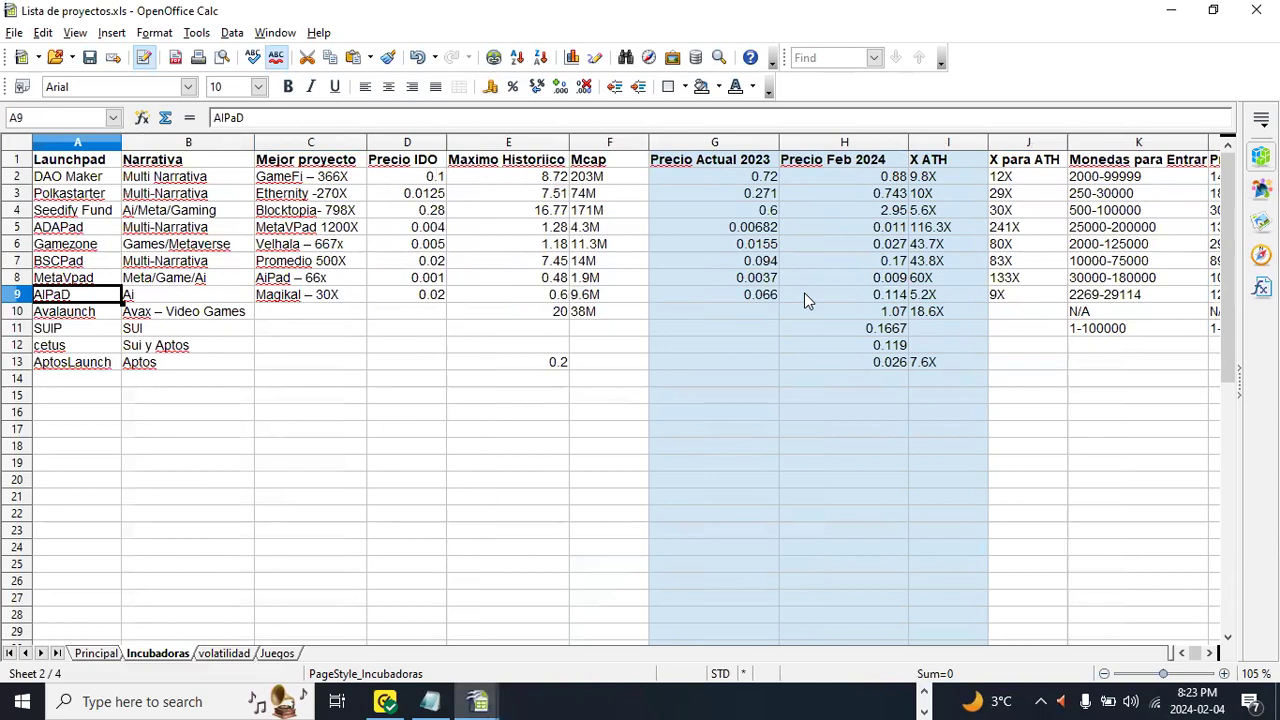
pyautogui.press('Right')
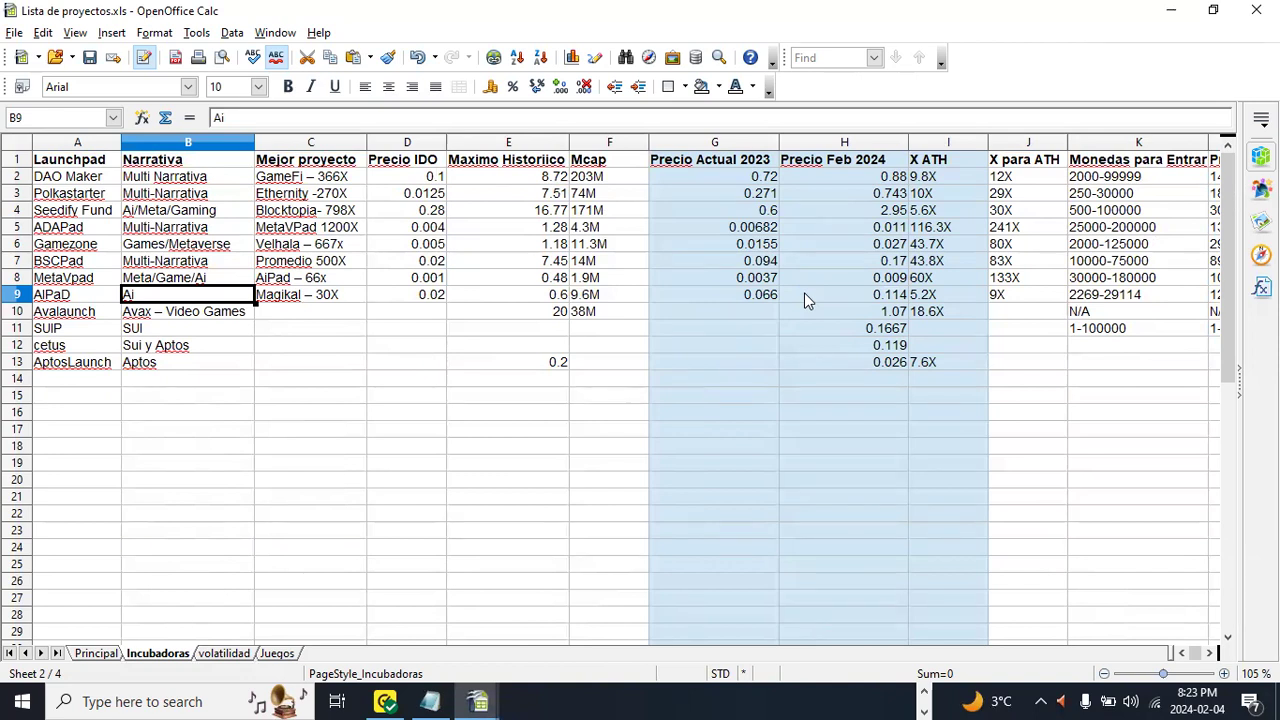
# Step: Examine Avalaunch's name, narrative and historical maximum in its row
pyautogui.press('Down')
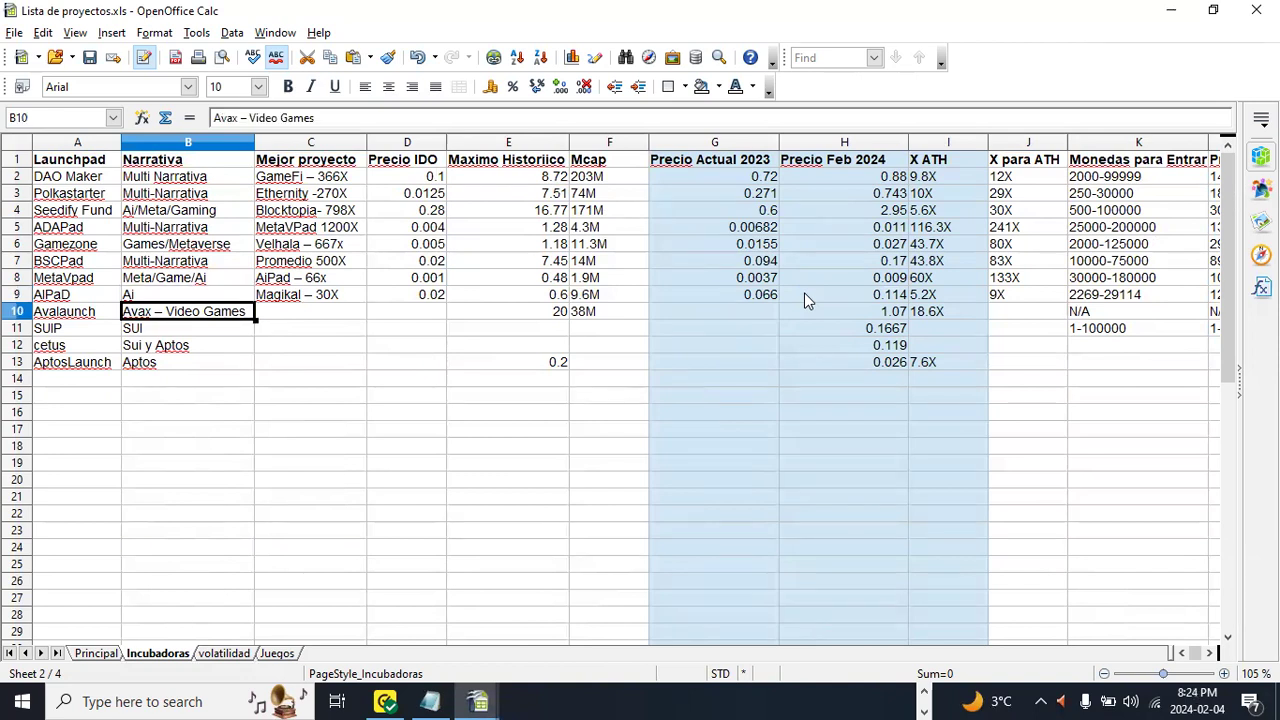
pyautogui.press('Left')
pyautogui.press('Right')
pyautogui.press('Left')
pyautogui.press('Right')
pyautogui.press('Right')
pyautogui.press('Right')
pyautogui.press('Left')
pyautogui.press('Right')
pyautogui.press('Right')
pyautogui.press('Right')
pyautogui.press('Left')
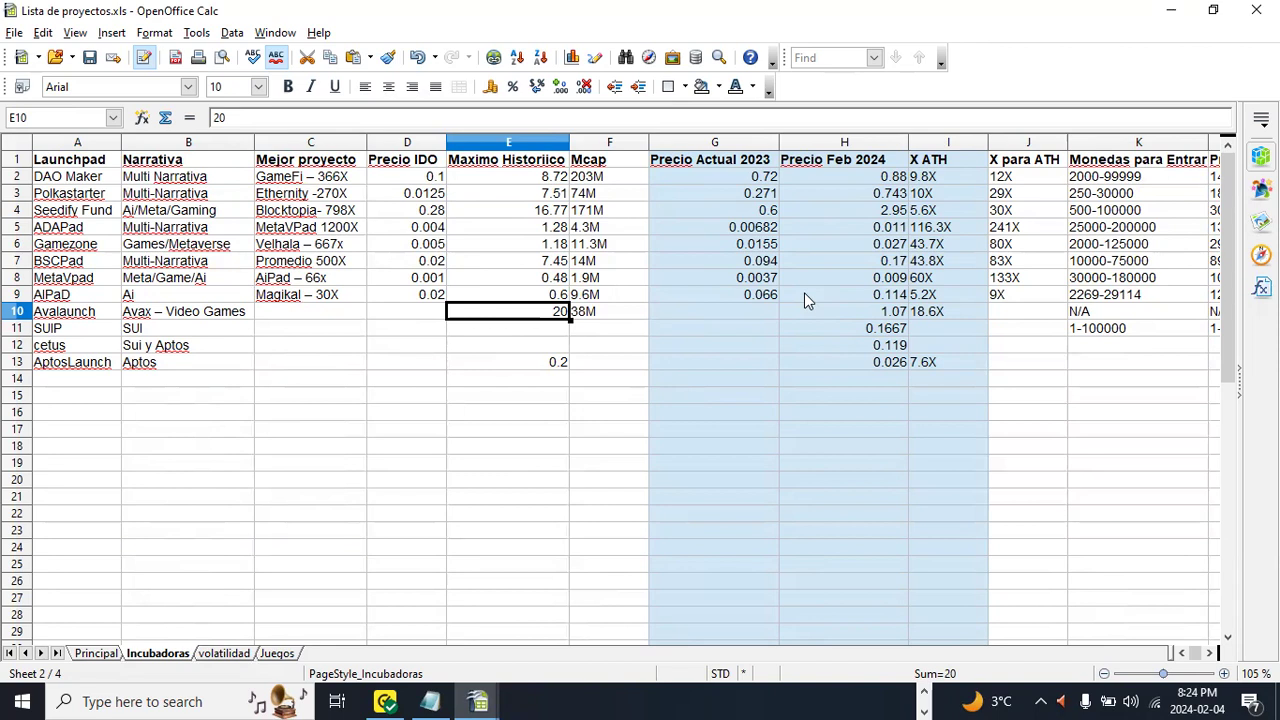
# Step: Read Avalaunch's market cap, February 2024 price, X ATH and coins required to enter
pyautogui.press('Right')
pyautogui.press('Right')
pyautogui.press('Right')
pyautogui.press('Right')
pyautogui.press('Right')
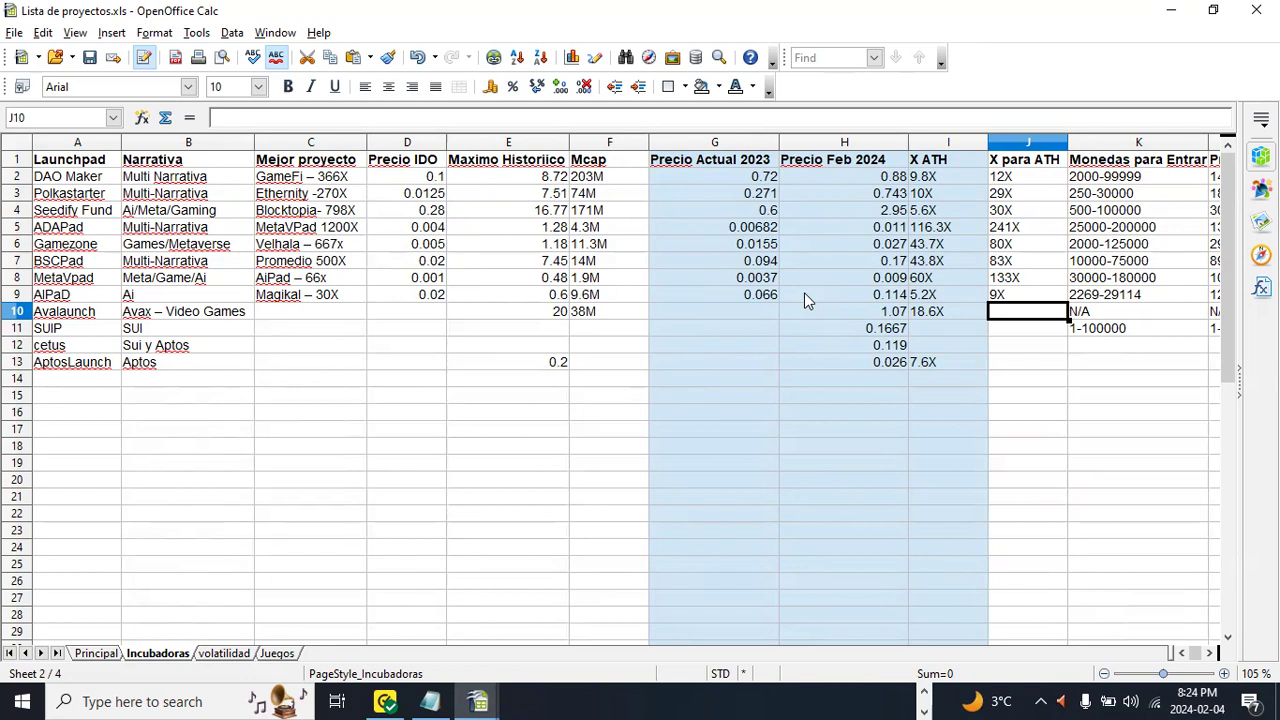
pyautogui.press('Right')
pyautogui.press('Right')
pyautogui.press('Left')
pyautogui.press('Left')
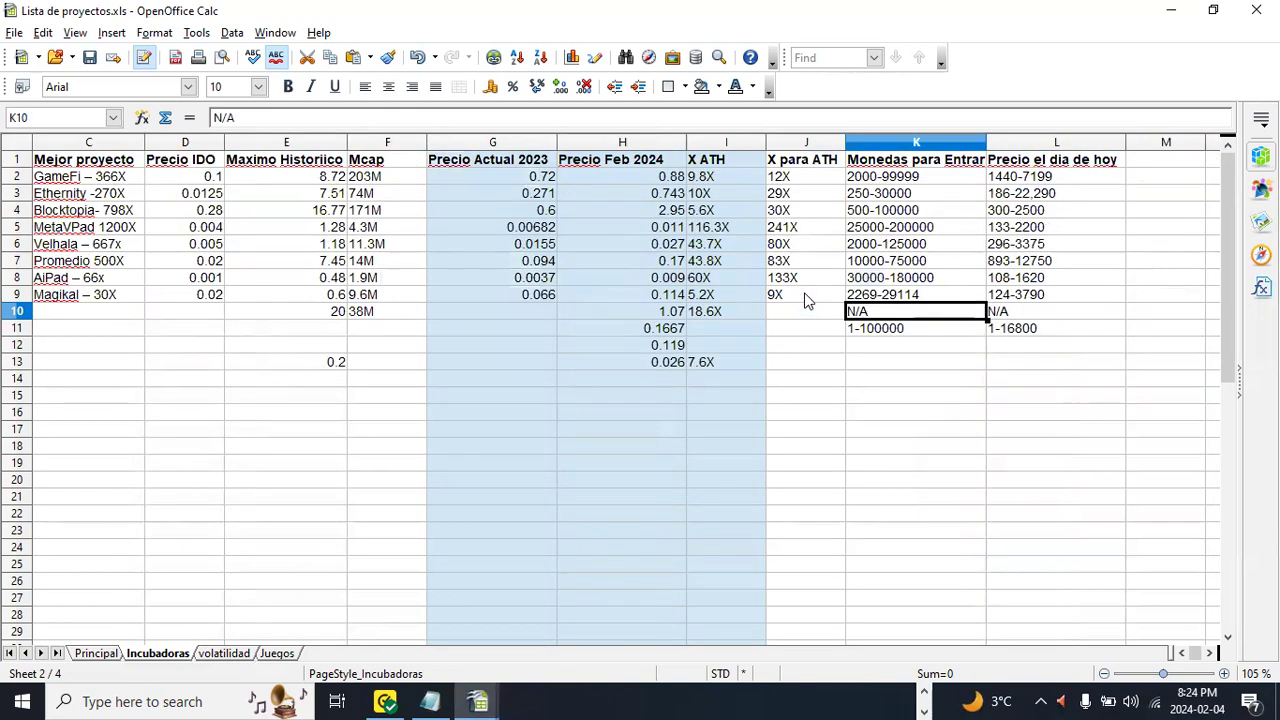
# Step: Recheck Avalaunch's February 2024 price and X ATH beside its empty X para ATH cell
pyautogui.press('Left')
pyautogui.press('Right')
pyautogui.press('Left')
pyautogui.press('Left')
pyautogui.press('Left')
pyautogui.press('Left')
pyautogui.press('Right')
pyautogui.press('Right')
pyautogui.press('Left')
pyautogui.press('Left')
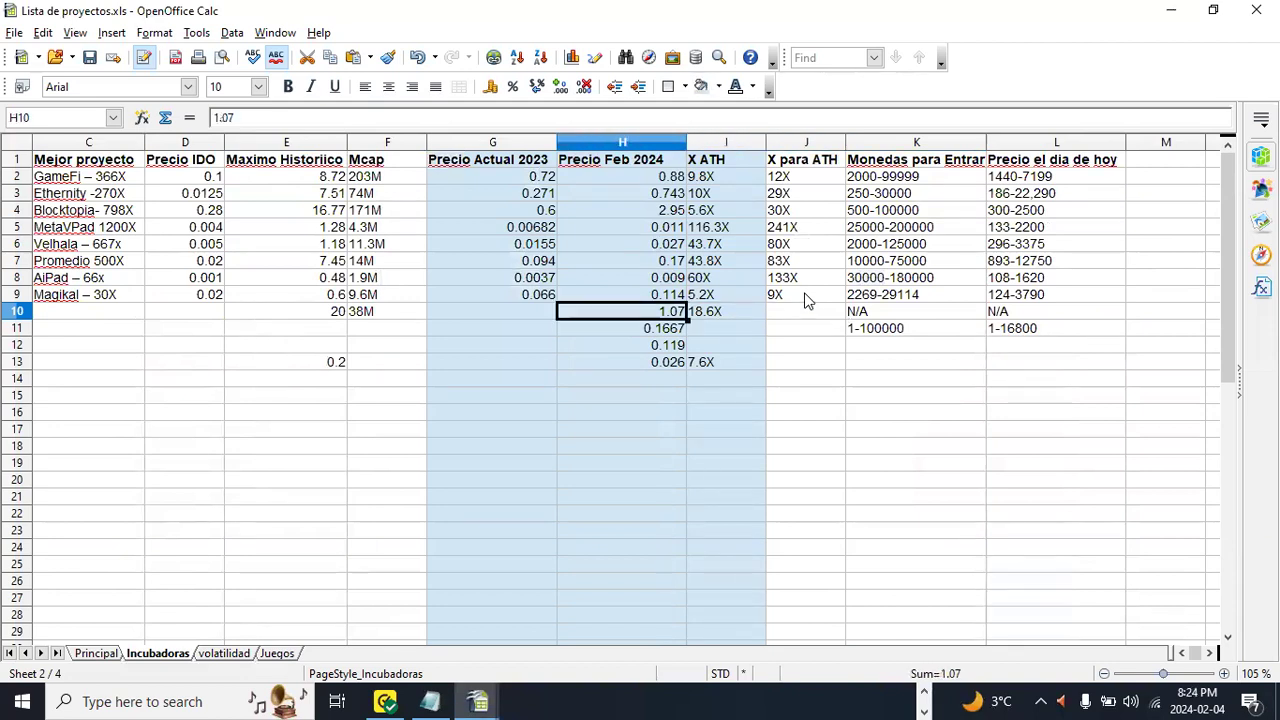
pyautogui.press('Right')
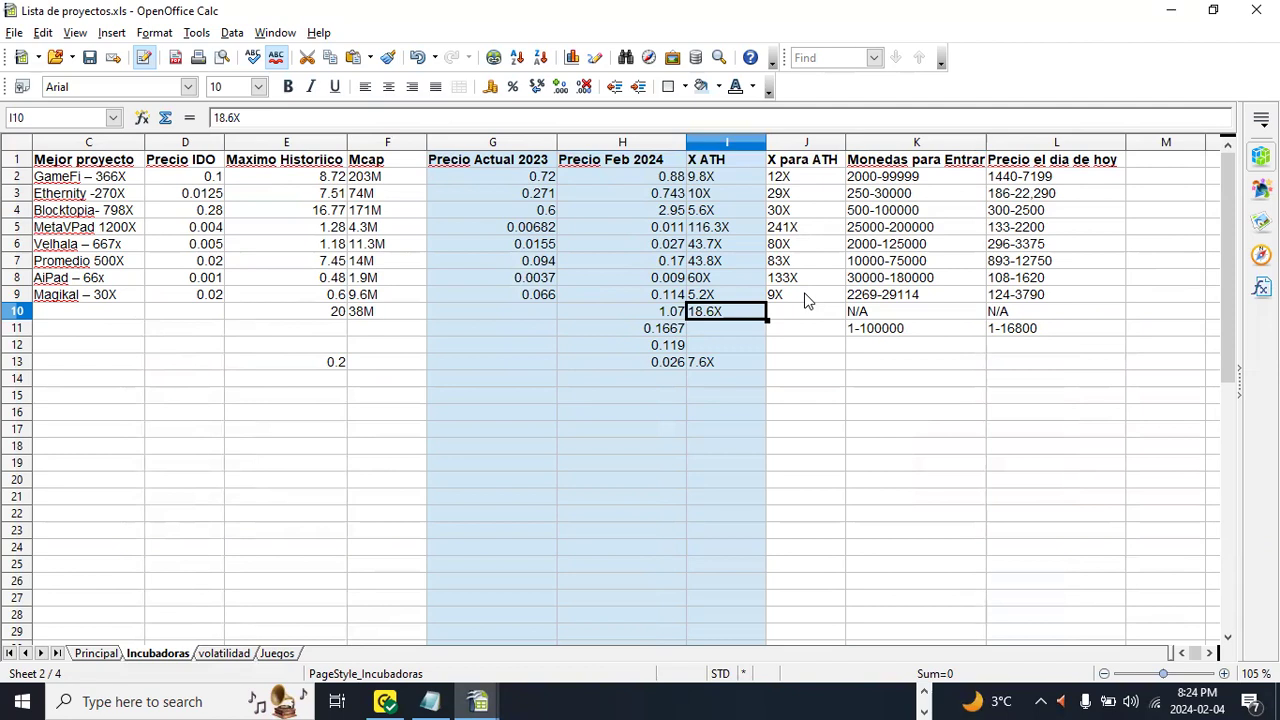
pyautogui.press('Right')
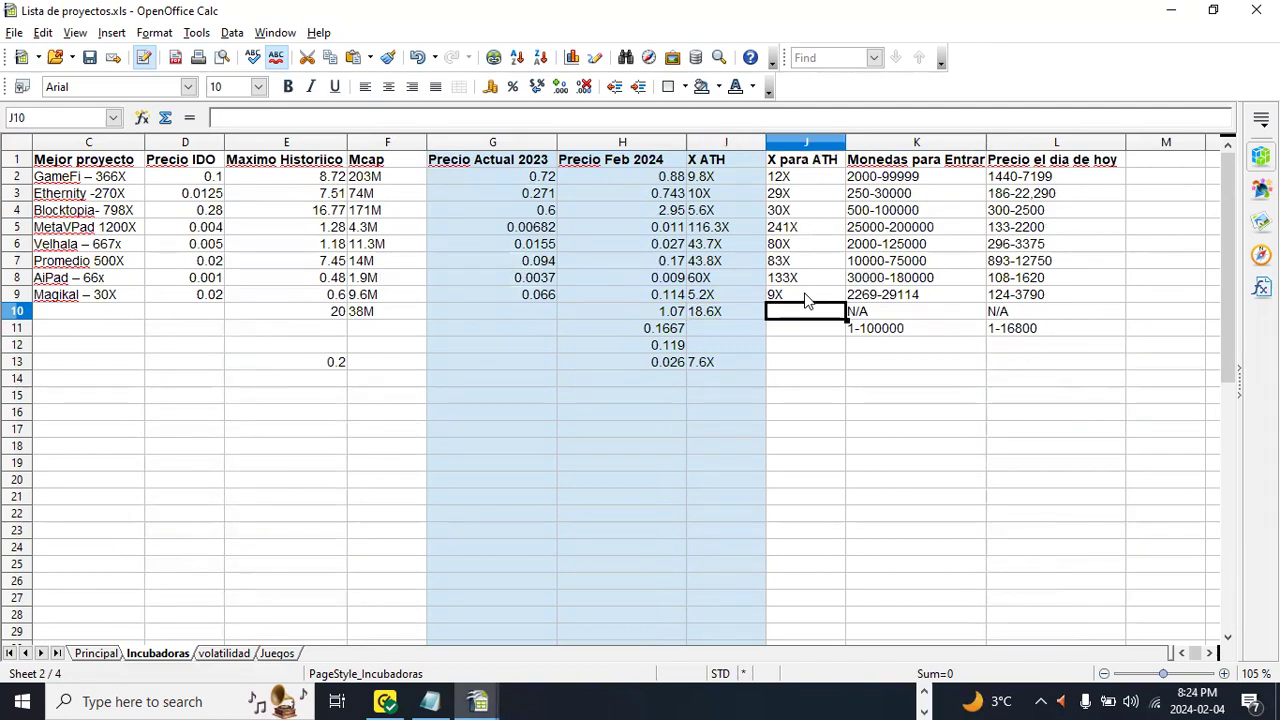
# Step: Compare Avalaunch's historical maximum with its February 2024 price and X ATH multiple
pyautogui.press('Left')
pyautogui.press('Left')
pyautogui.press('Left')
pyautogui.press('Left')
pyautogui.press('Left')
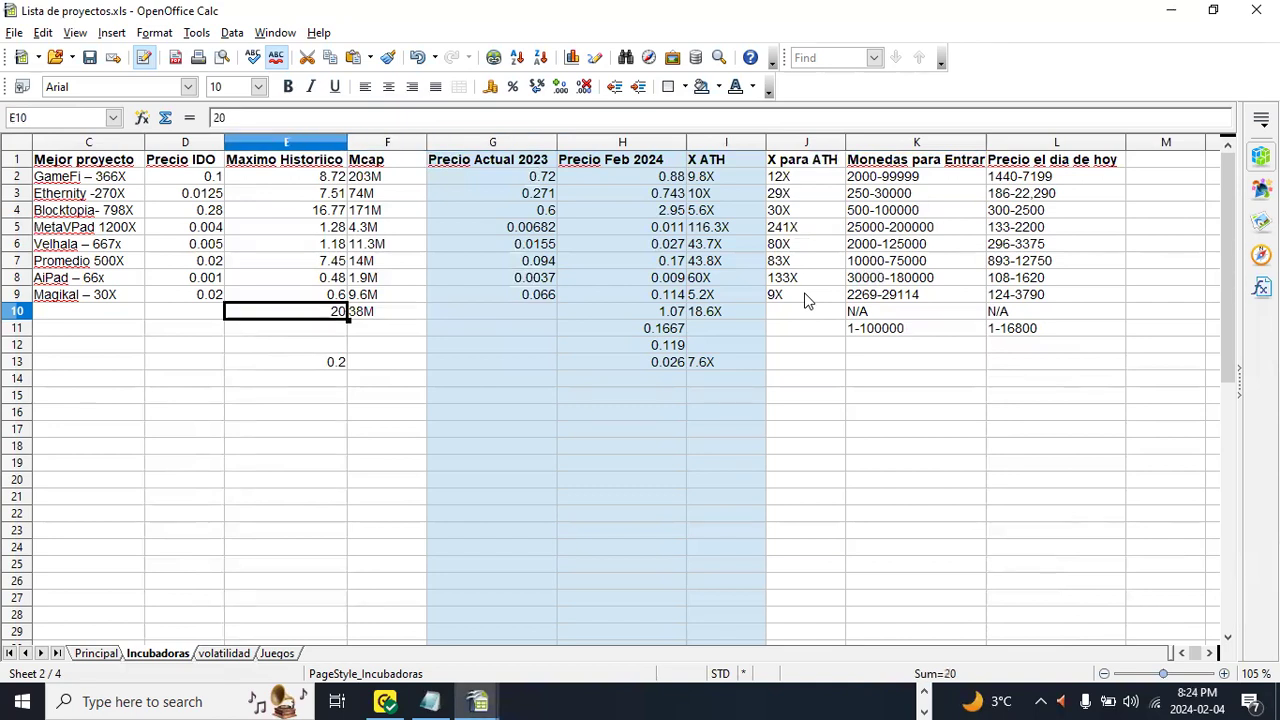
pyautogui.press('Right')
pyautogui.press('Right')
pyautogui.press('Right')
pyautogui.press('Right')
pyautogui.press('Left')
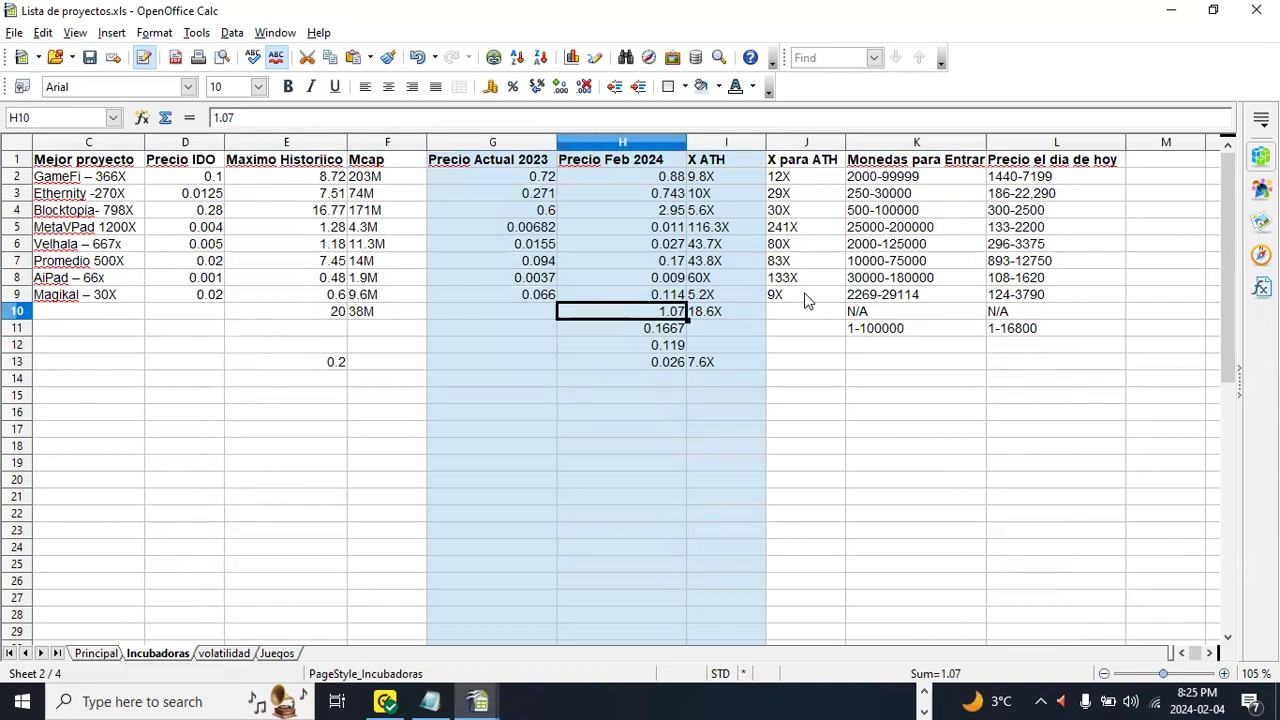
pyautogui.press('Right')
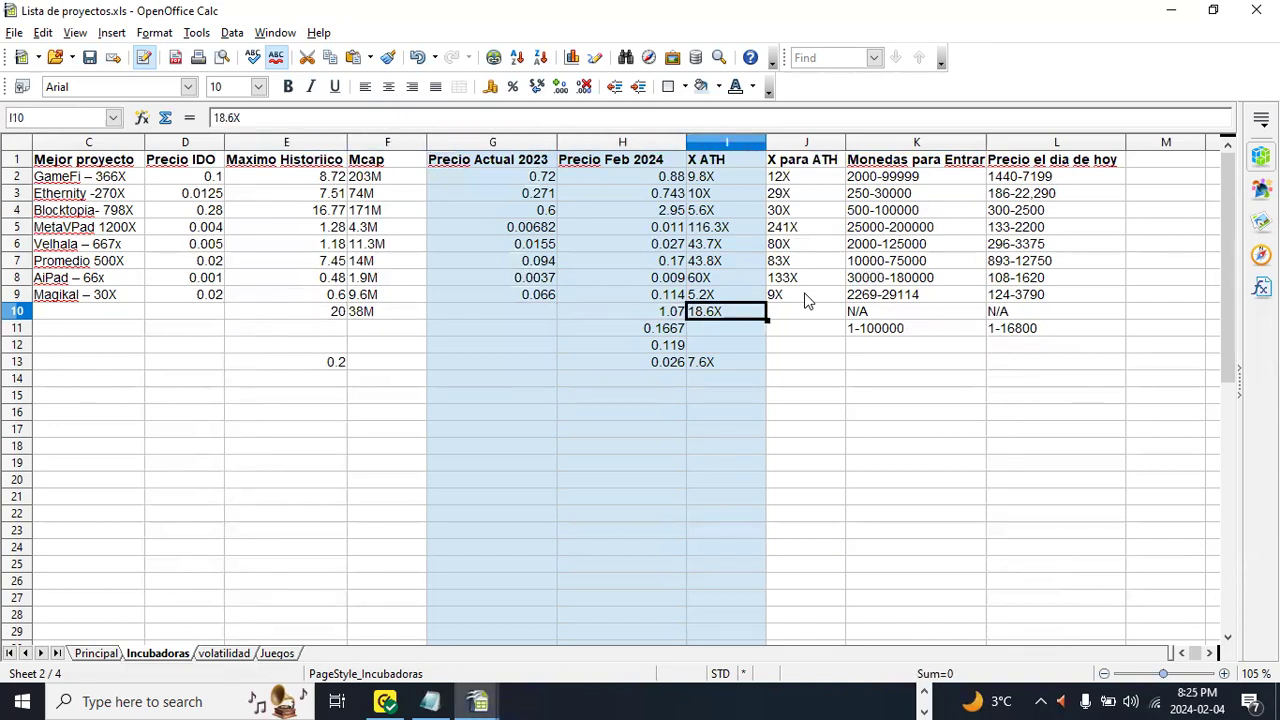
# Step: Go back along Avalaunch's row to its name in the Launchpad column
pyautogui.press('Left')
pyautogui.press('Left')
pyautogui.press('Left')
pyautogui.press('Left')
pyautogui.press('Left')
pyautogui.press('Left')
pyautogui.press('Left')
pyautogui.press('Left')
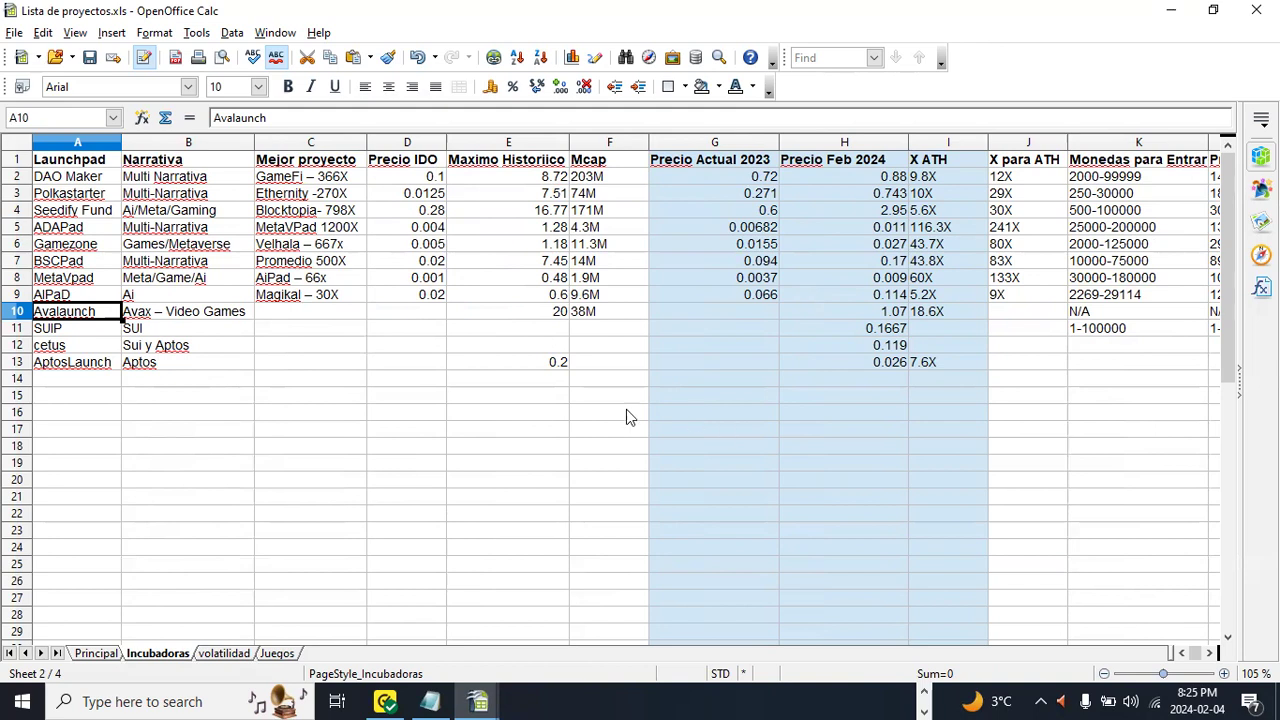
# Step: View the gaming projects on the Juegos sheet and return to Avalaunch's February 2024 price on the Incubadoras sheet
pyautogui.click(286, 653)
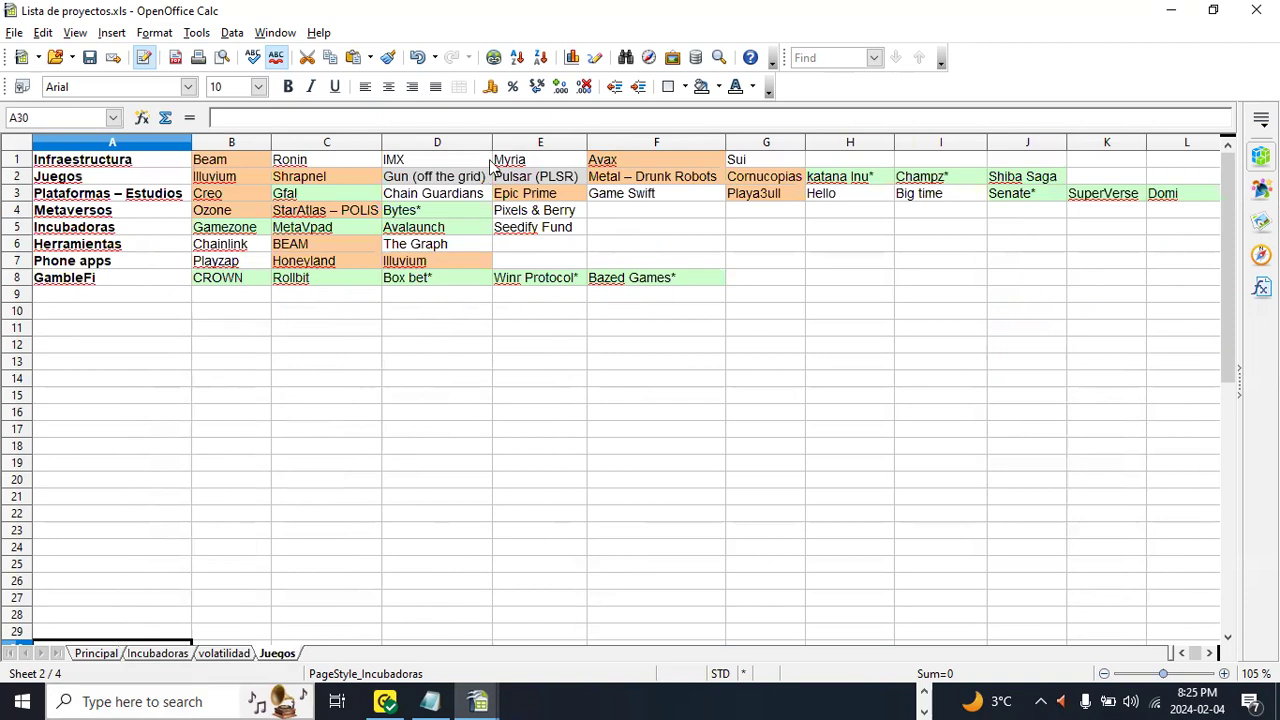
pyautogui.click(170, 655)
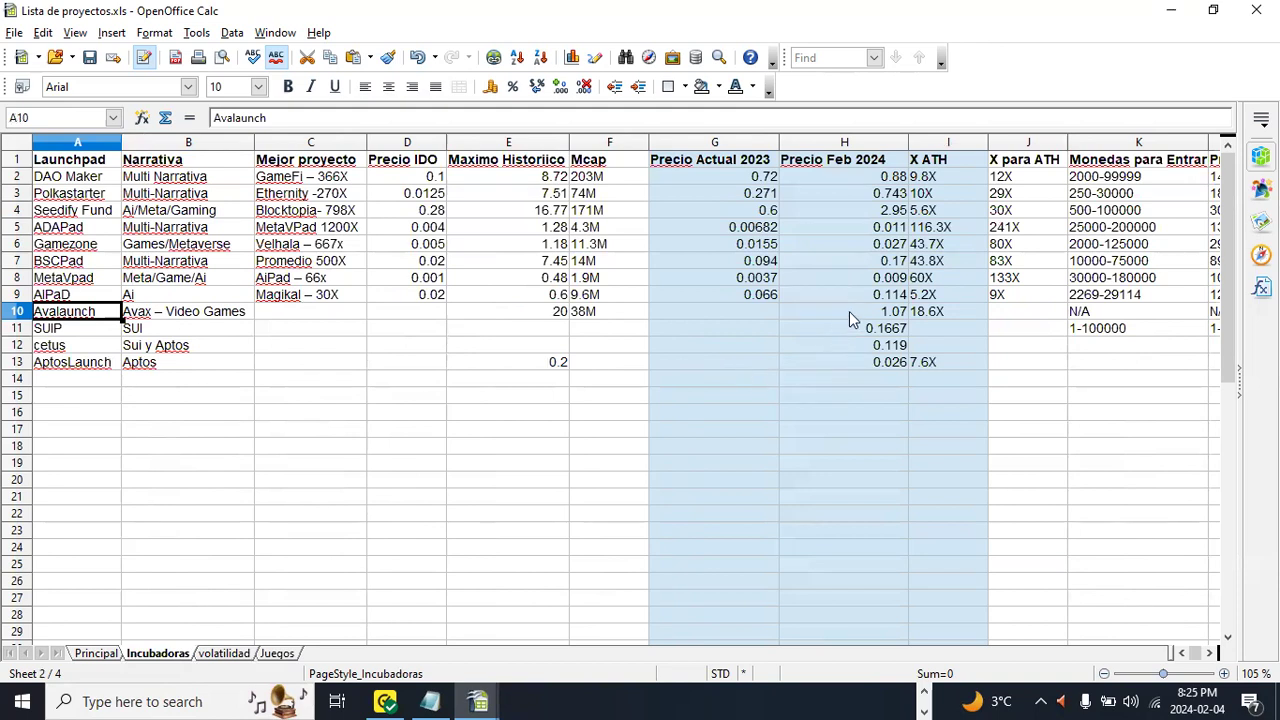
pyautogui.click(896, 313)
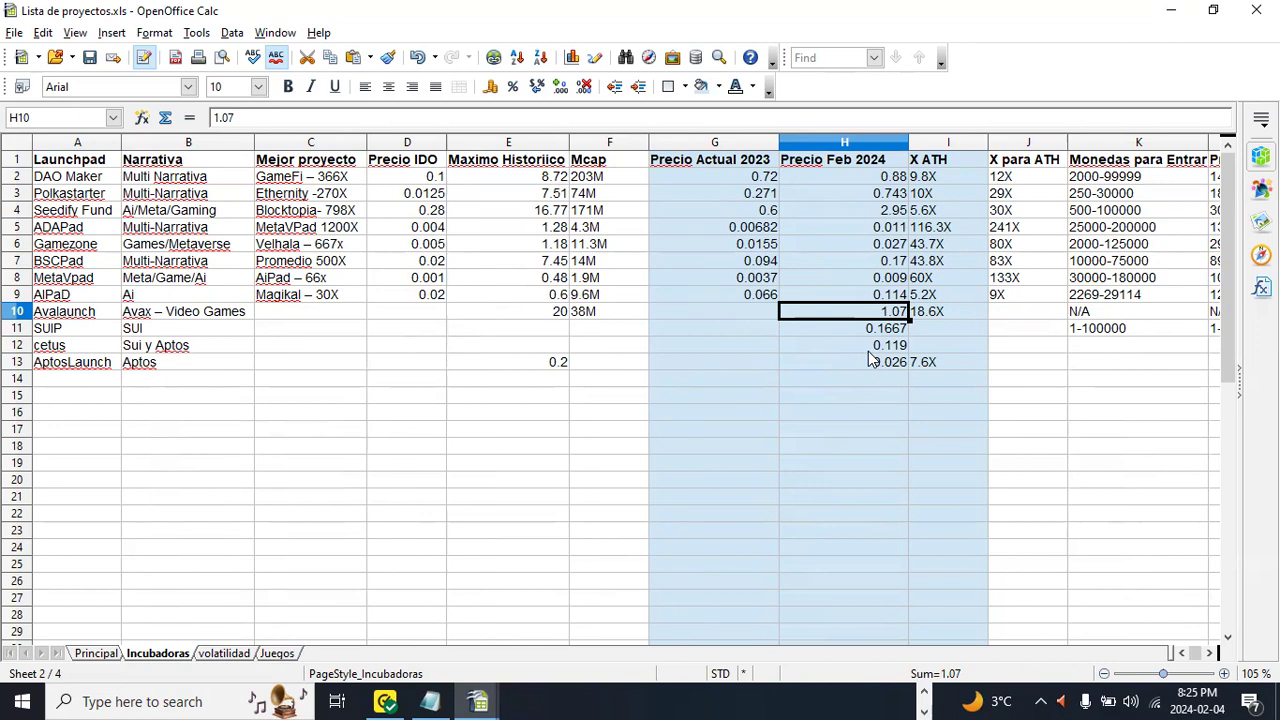
# Step: Check Avalaunch's Monedas para Entrar entry and return to its X ATH multiple
pyautogui.press('Right')
pyautogui.press('Right')
pyautogui.press('Right')
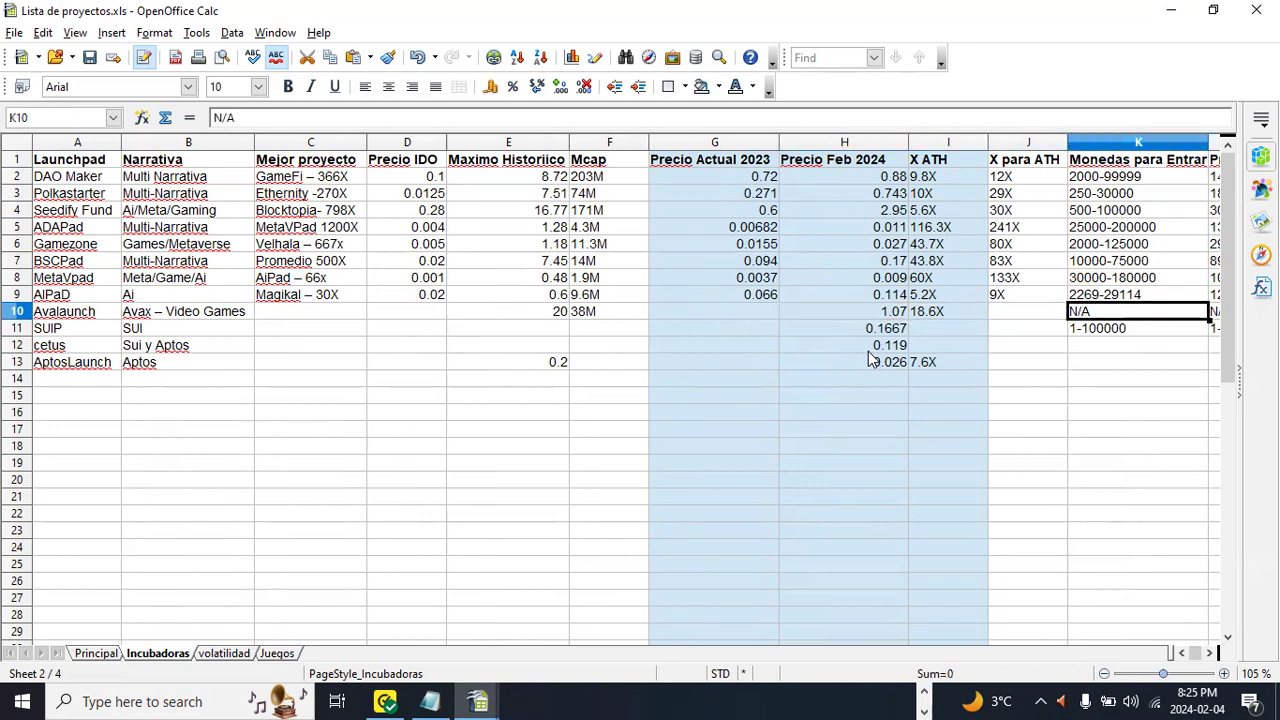
pyautogui.press('Left')
pyautogui.press('Left')
pyautogui.press('Left')
pyautogui.press('Right')
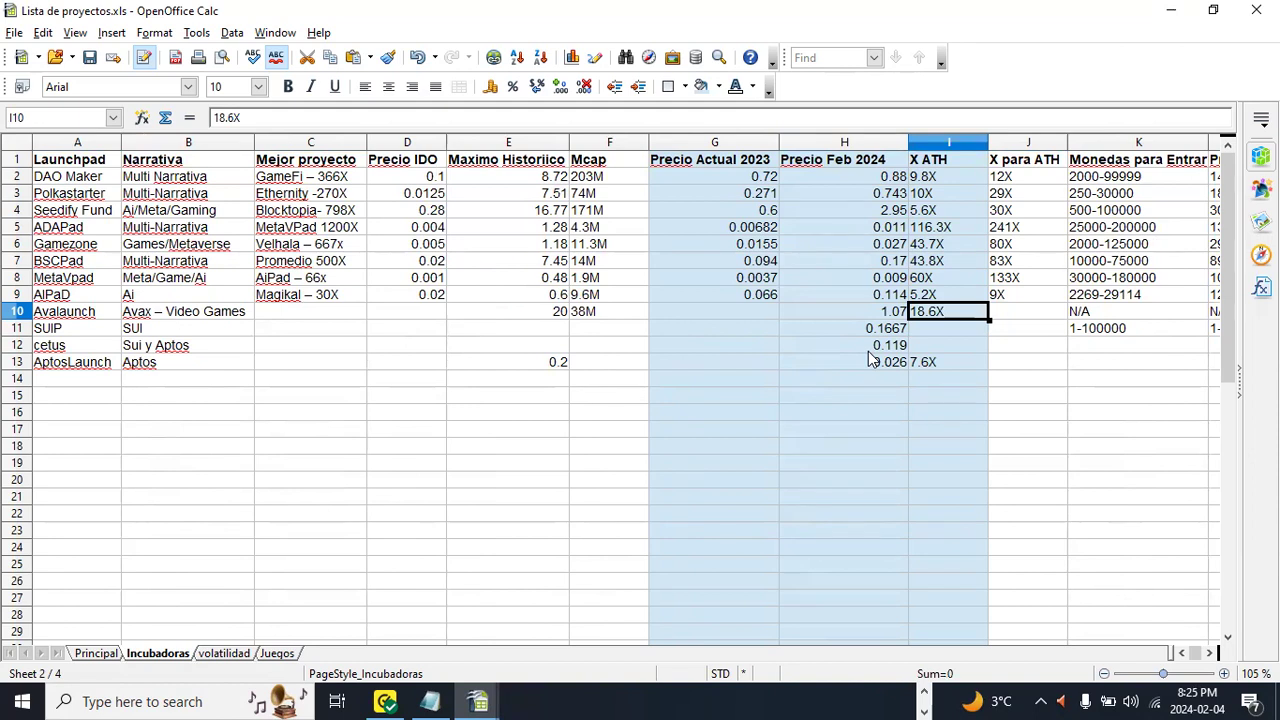
# Step: Compare the X ATH multiples of the launchpads above Avalaunch, ending at SUIP's X ATH cell
pyautogui.press('Up')
pyautogui.press('Up')
pyautogui.press('Up')
pyautogui.press('Up')
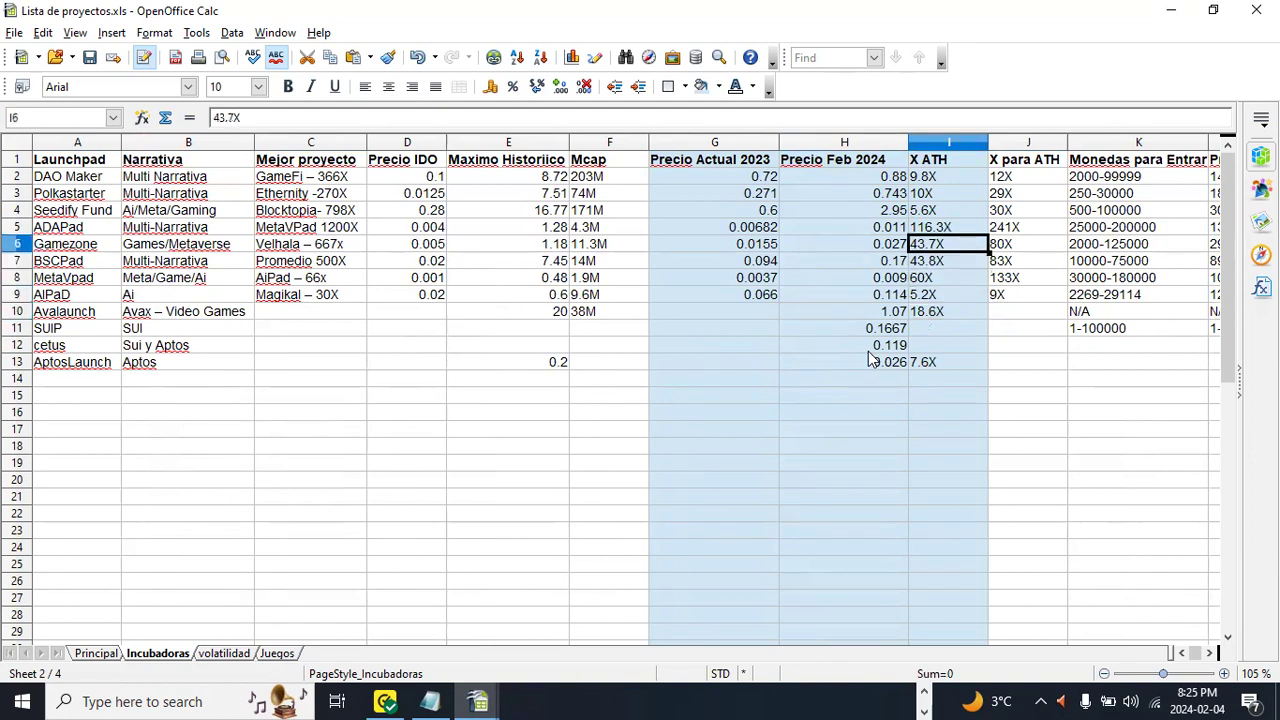
pyautogui.press('Down')
pyautogui.press('Down')
pyautogui.press('Up')
pyautogui.press('Up')
pyautogui.press('Up')
pyautogui.press('Up')
pyautogui.press('Down')
pyautogui.press('Down')
pyautogui.press('Down')
pyautogui.press('Down')
pyautogui.press('Down')
pyautogui.press('Down')
pyautogui.press('Down')
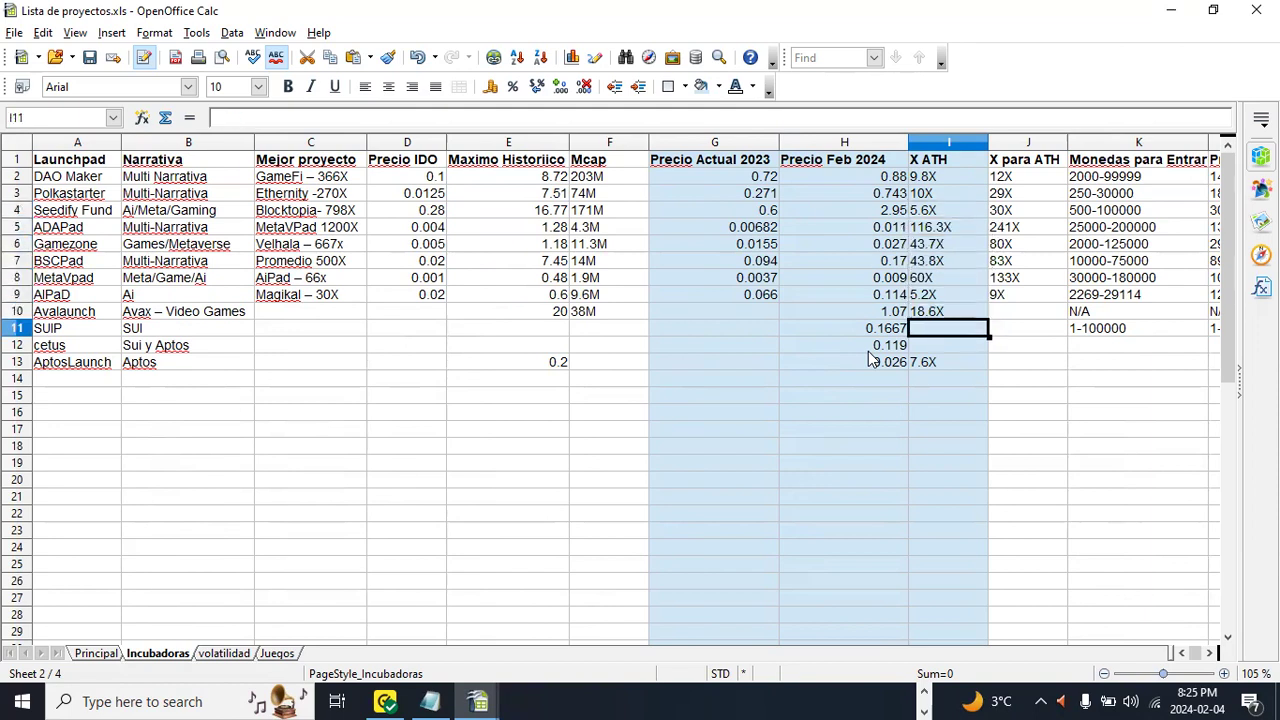
# Step: Go along SUIP's row to its name in the Launchpad column
pyautogui.press('Left')
pyautogui.press('Left')
pyautogui.press('Left')
pyautogui.press('Left')
pyautogui.press('Left')
pyautogui.press('Left')
pyautogui.press('Left')
pyautogui.press('Left')
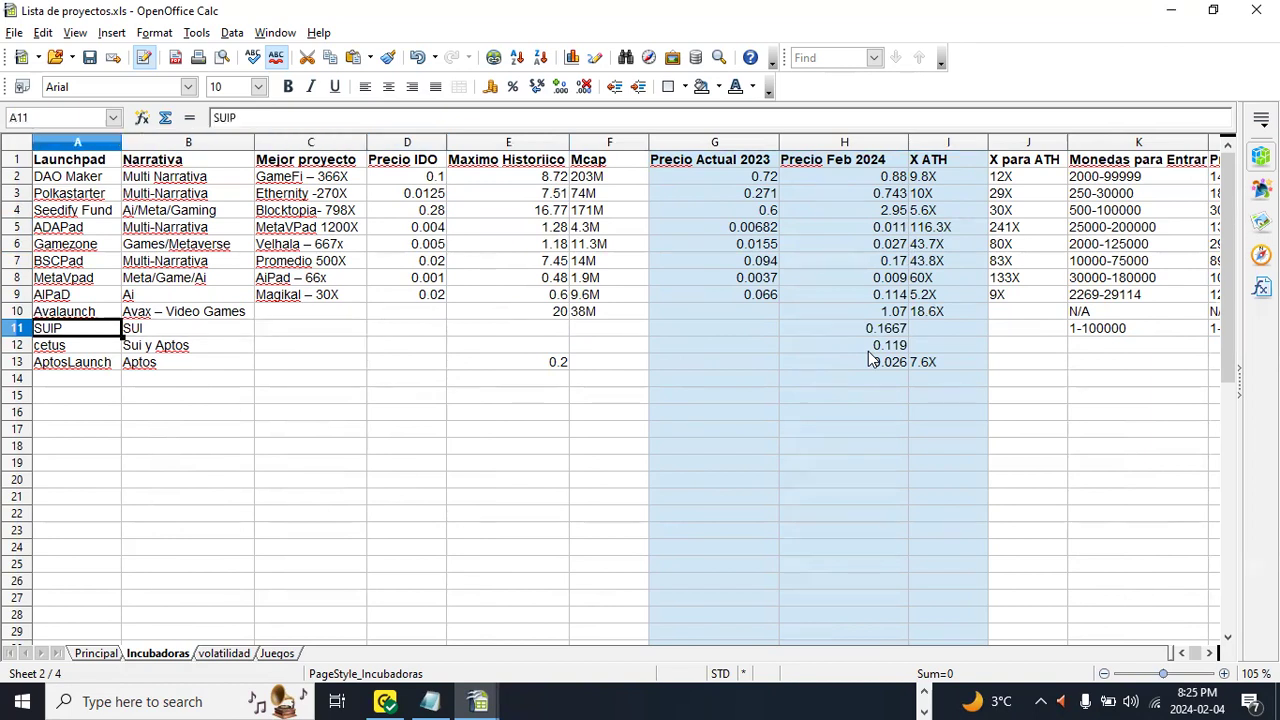
# Step: Examine SUIP's row from its narrative through Mcap to its February 2024 price
pyautogui.press('Right')
pyautogui.press('Right')
pyautogui.press('Right')
pyautogui.press('Right')
pyautogui.press('Right')
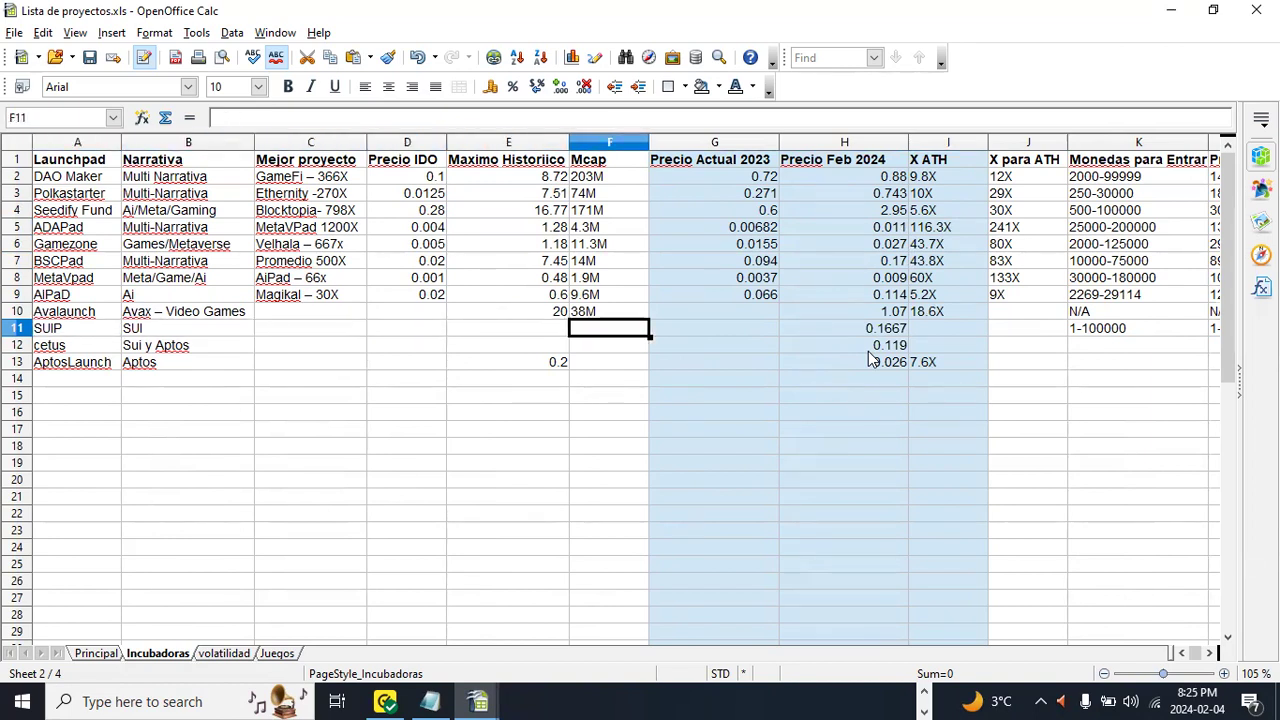
pyautogui.press('Right')
pyautogui.press('Right')
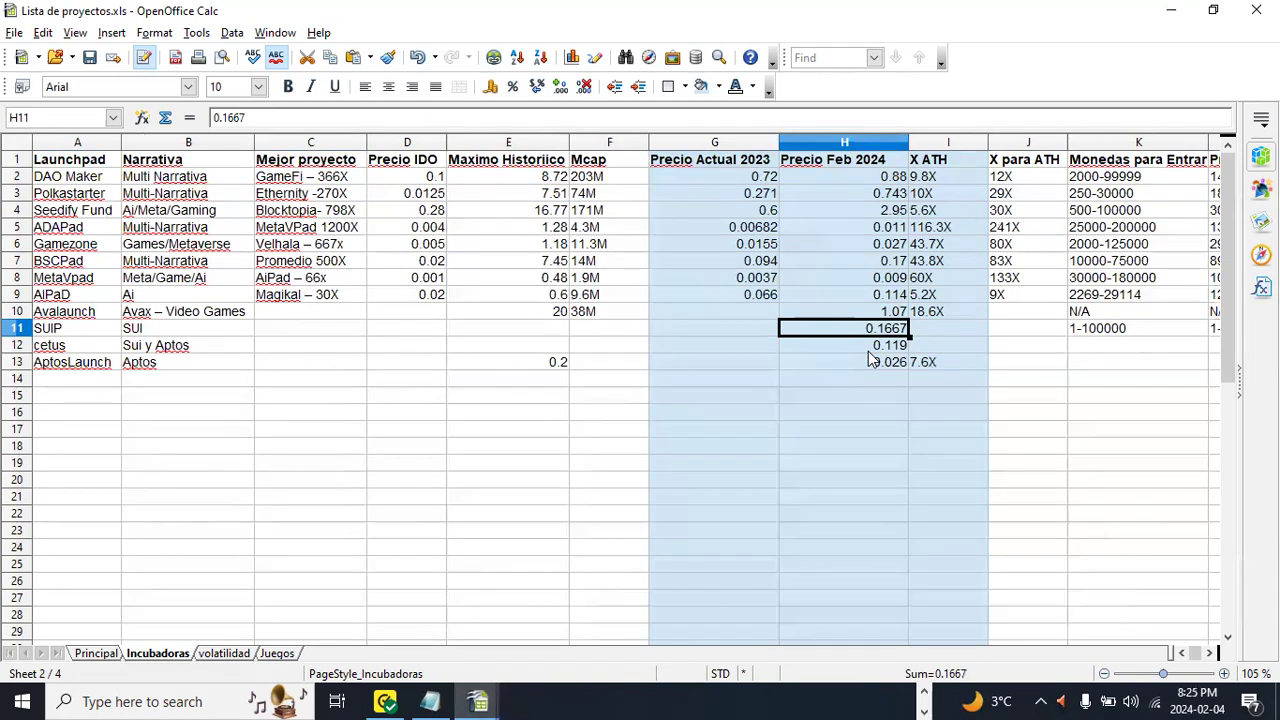
# Step: Check SUIP's entry requirements under Precio el dia de hoy and Monedas para Entrar
pyautogui.press('Left')
pyautogui.press('Left')
pyautogui.press('Right')
pyautogui.press('Right')
pyautogui.press('Right')
pyautogui.press('Right')
pyautogui.press('Right')
pyautogui.press('Right')
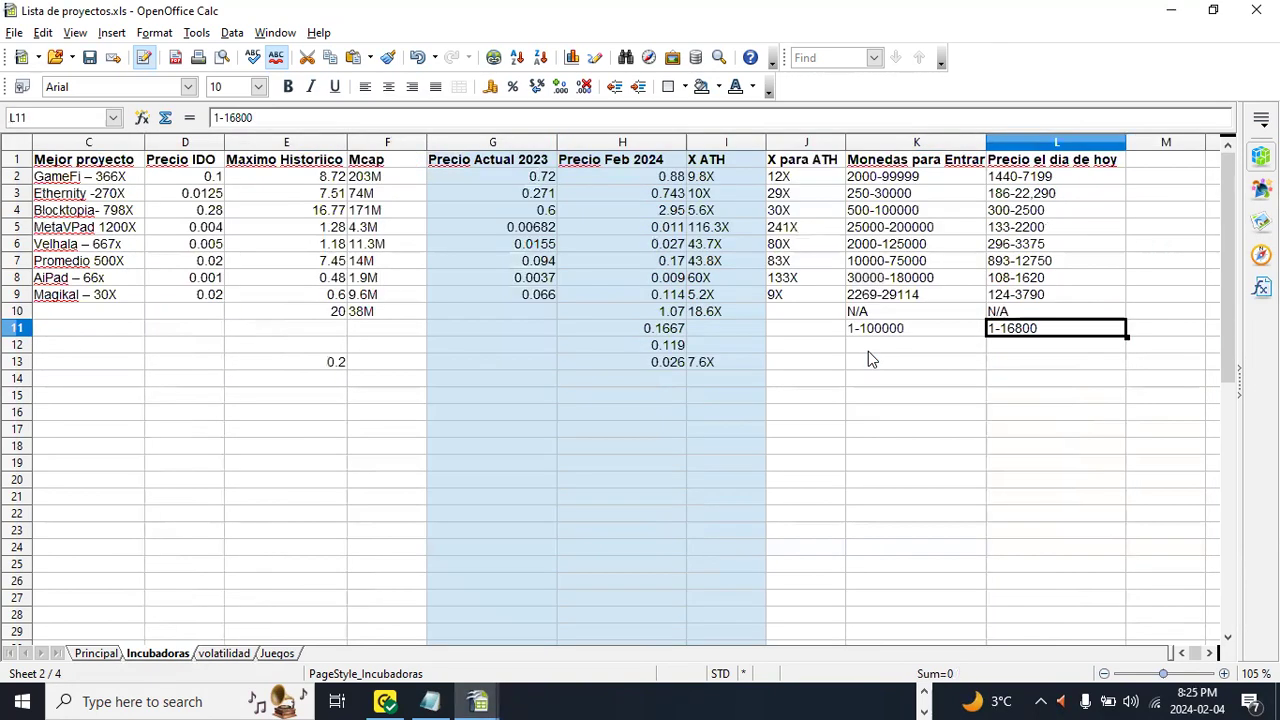
pyautogui.press('Left')
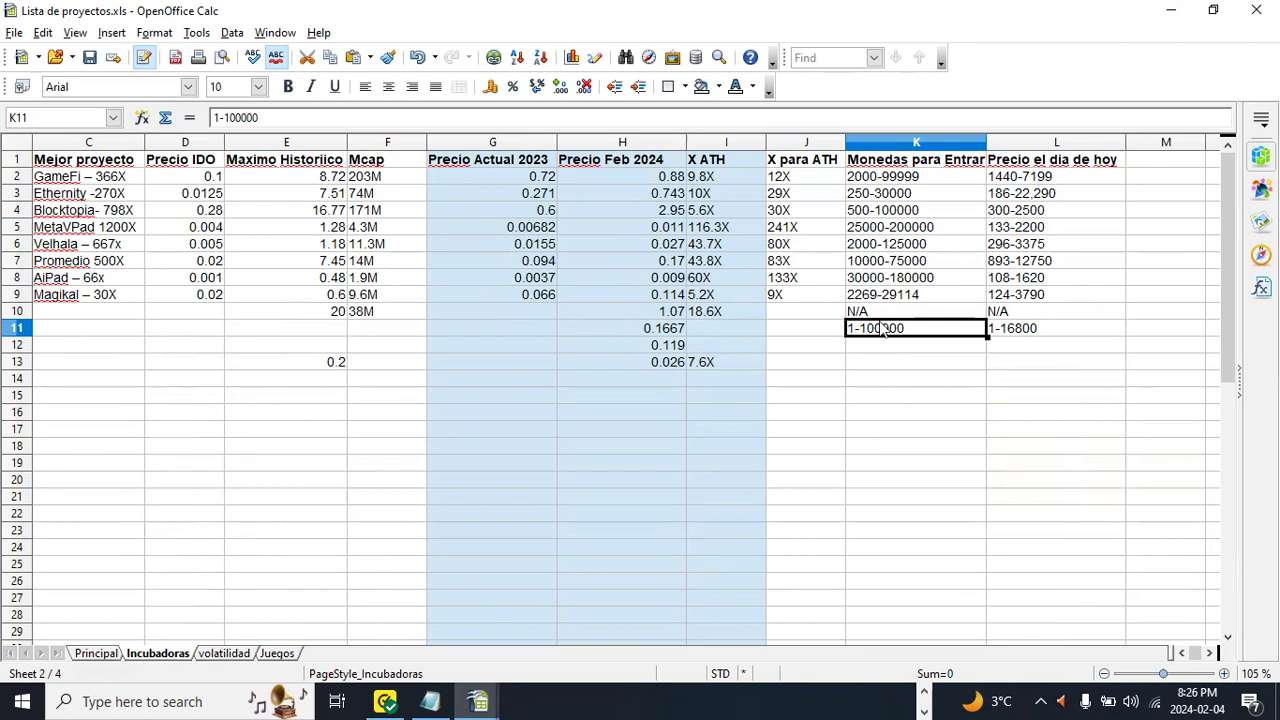
# Step: Compare SUIP's Monedas para Entrar range with its February 2024 price and Precio el dia de hoy range
pyautogui.doubleClick(881, 336)
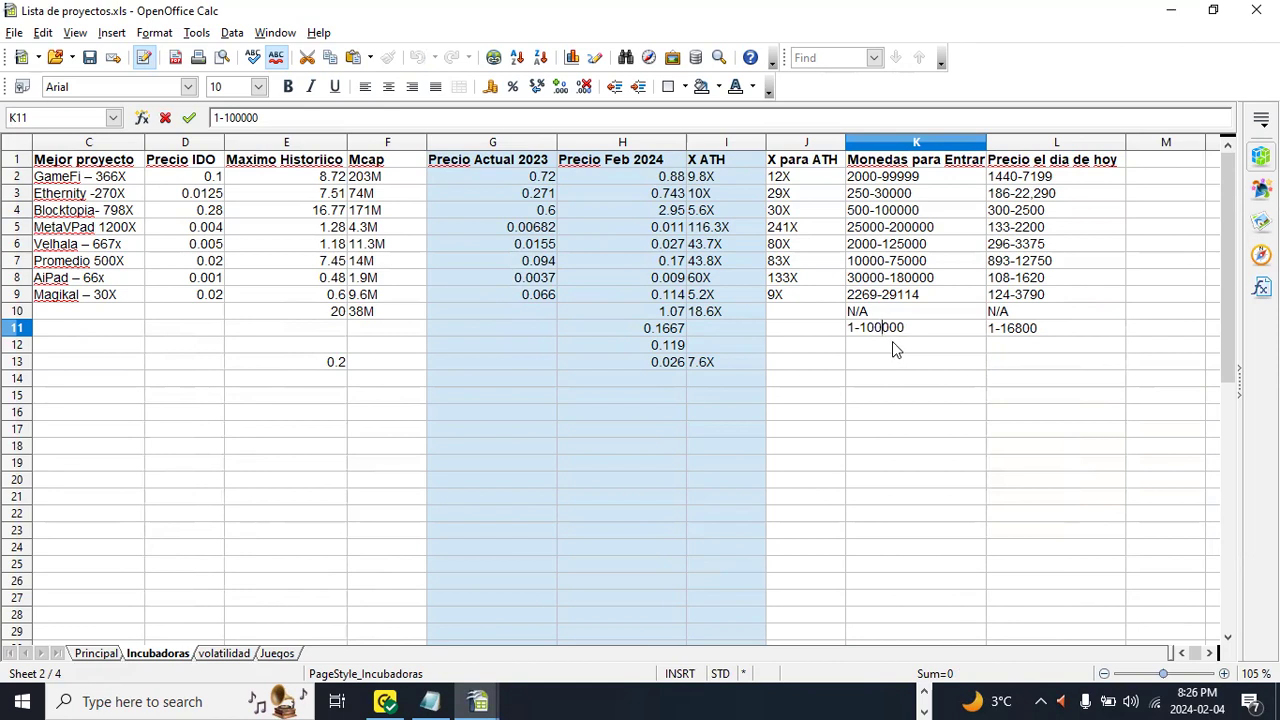
pyautogui.click(683, 334)
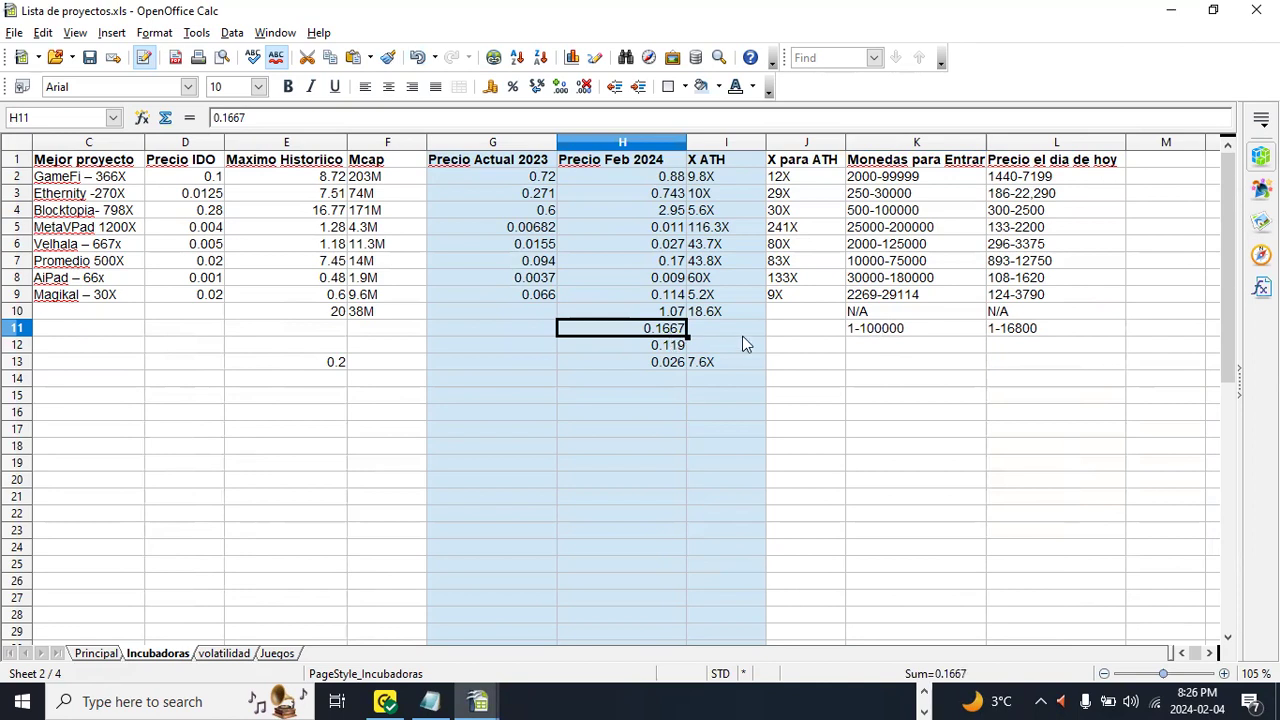
pyautogui.click(1012, 340)
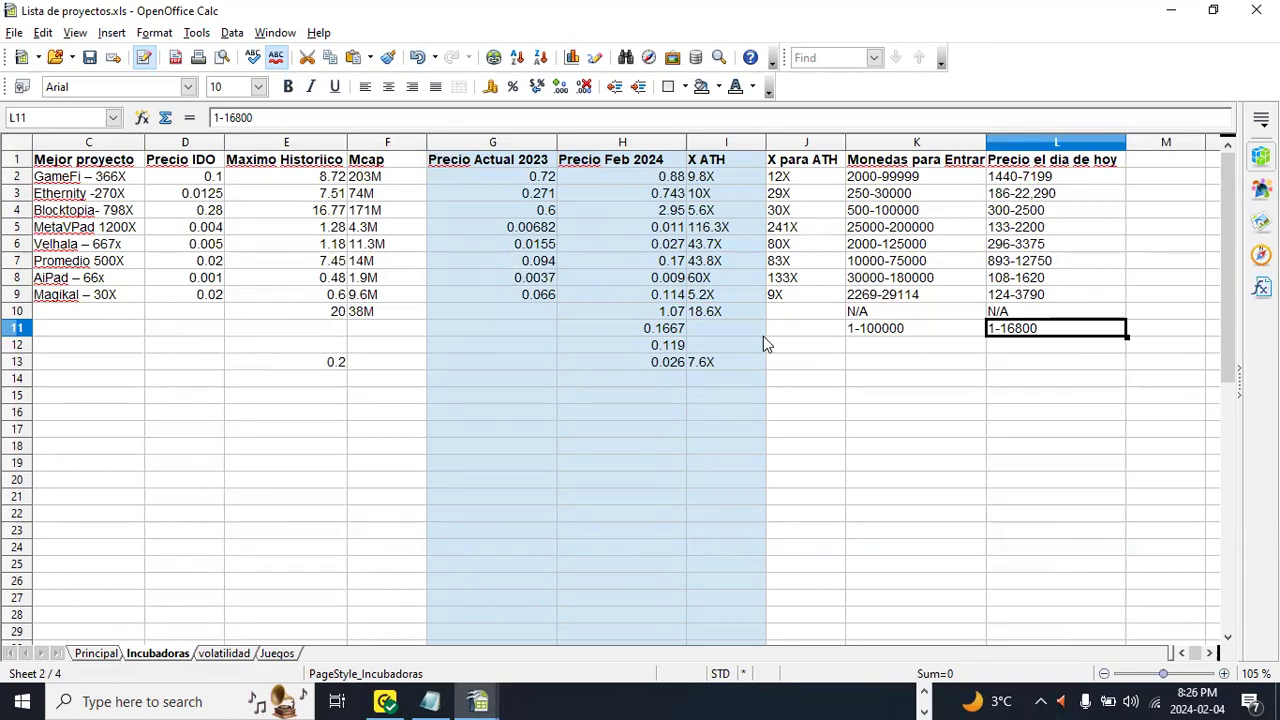
# Step: Return along SUIP's row to its name and move on to cetus in the Launchpad column
pyautogui.press('Left')
pyautogui.press('Left')
pyautogui.press('Left')
pyautogui.press('Left')
pyautogui.press('Left')
pyautogui.press('Left')
pyautogui.press('Left')
pyautogui.press('Left')
pyautogui.press('Left')
pyautogui.press('Left')
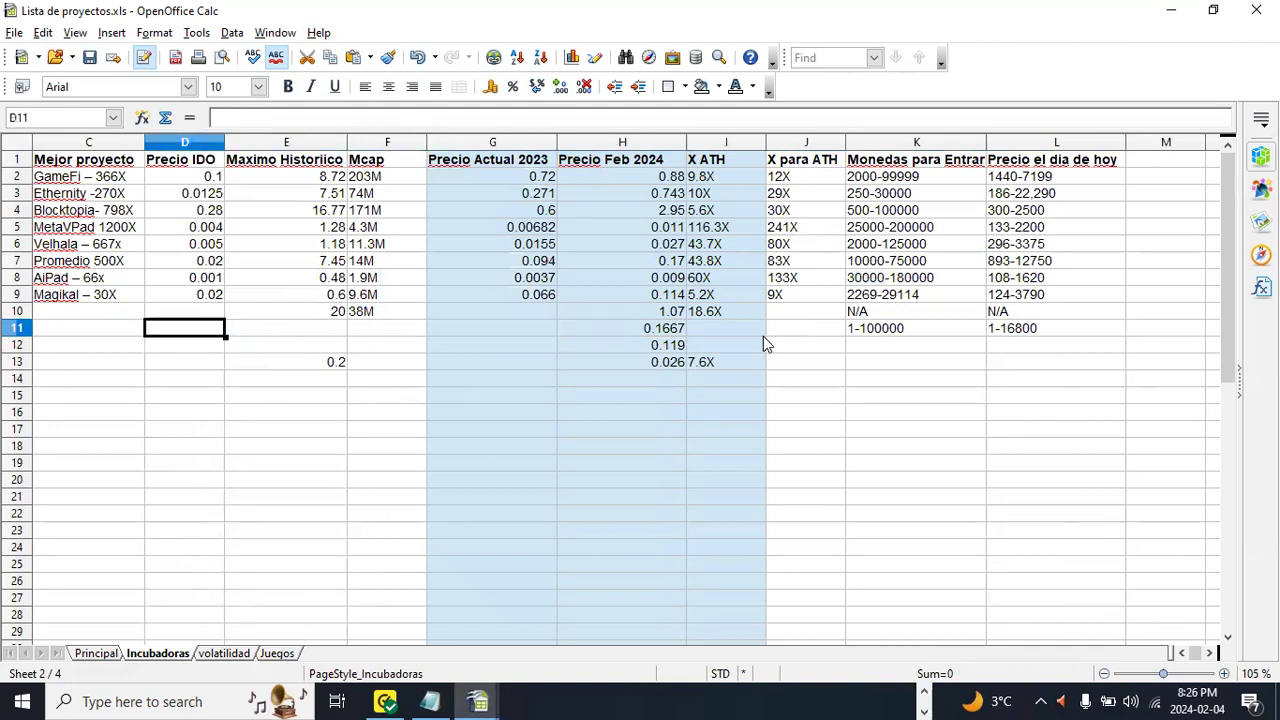
pyautogui.press('Left')
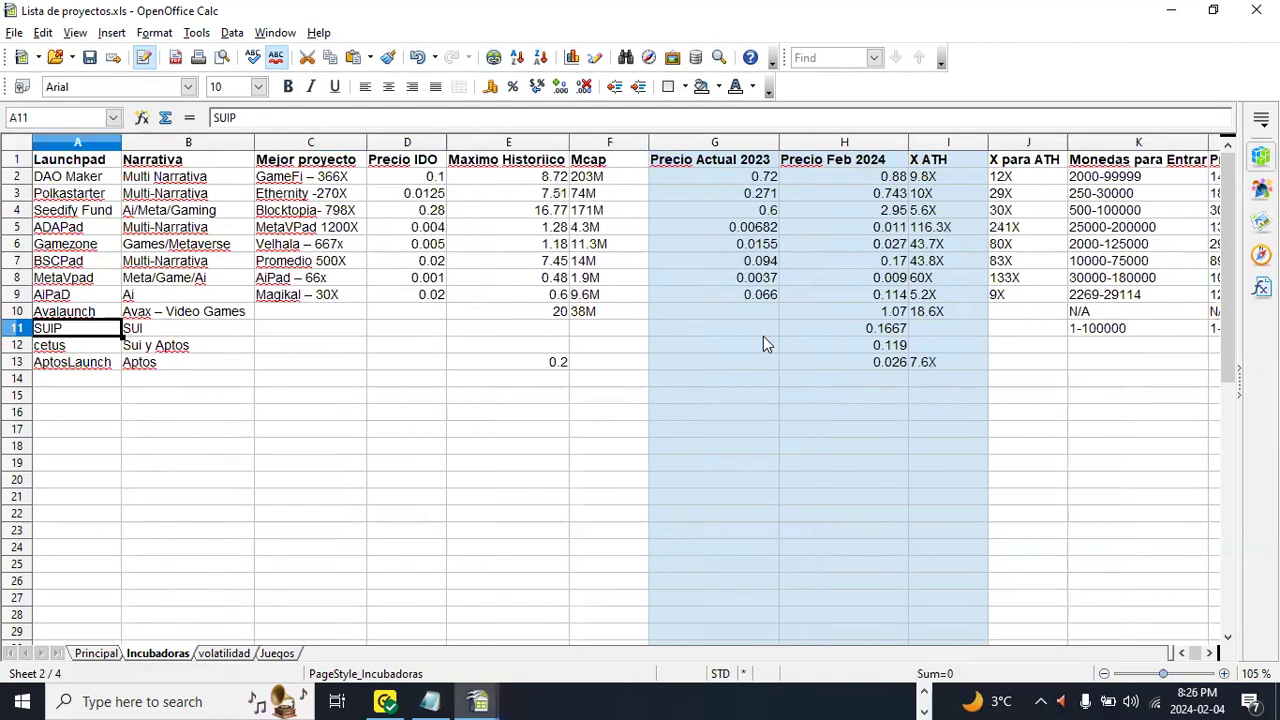
pyautogui.press('Down')
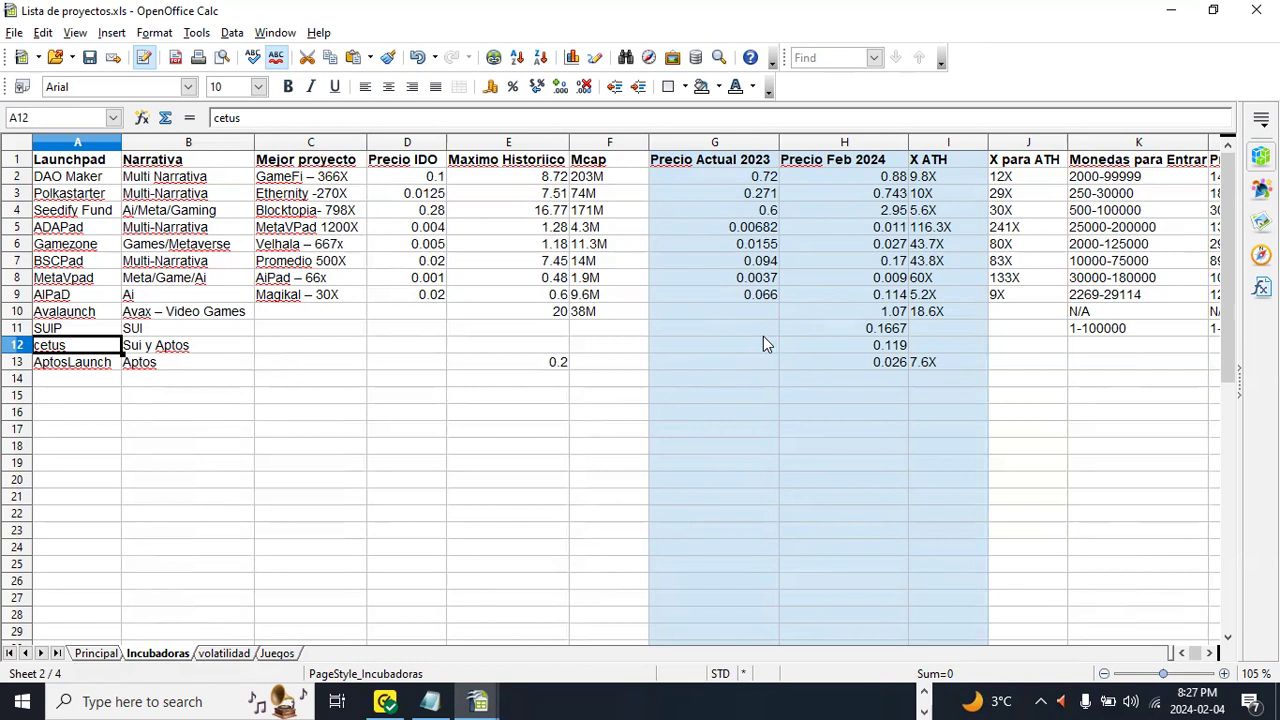
# Step: Recheck SUIP's name and narrative, continuing to its Maximo Historiico cell
pyautogui.press('Up')
pyautogui.press('Right')
pyautogui.press('Left')
pyautogui.press('Right')
pyautogui.press('Left')
pyautogui.press('Right')
pyautogui.press('Right')
pyautogui.press('Right')
pyautogui.press('Right')
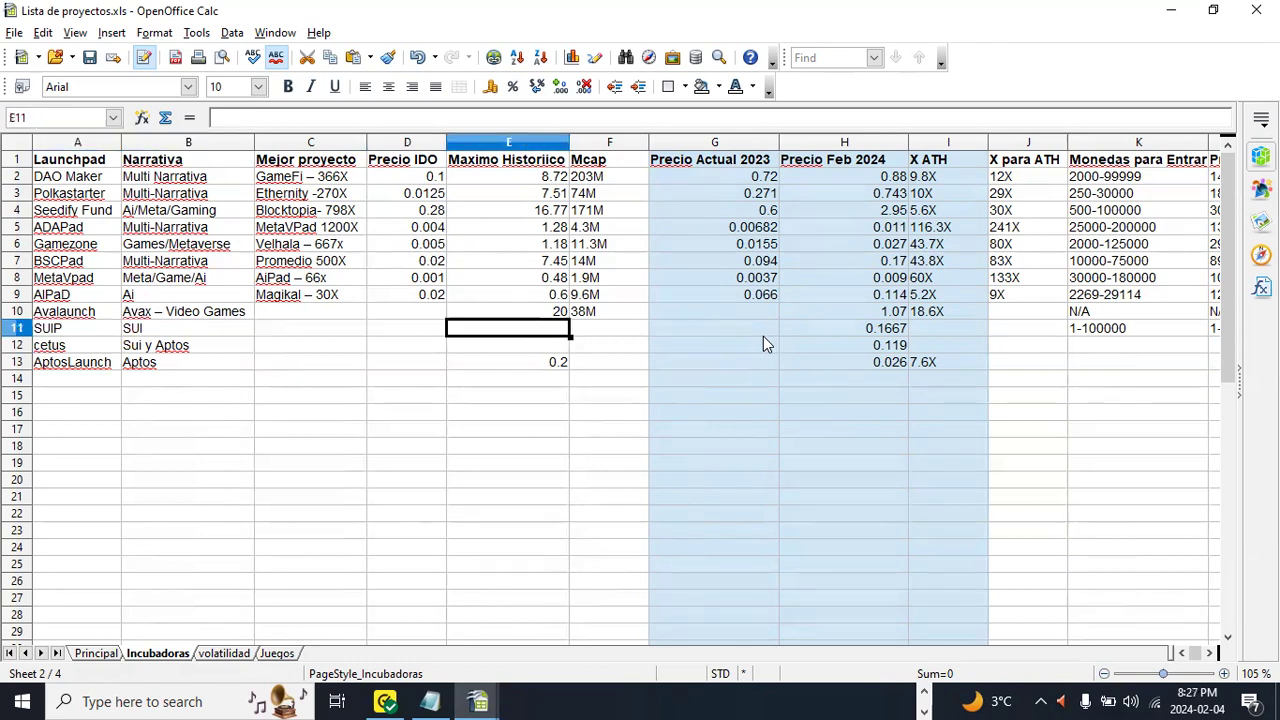
# Step: Follow SUIP's row past its prices and multiples to its Monedas para Entrar range
pyautogui.press('Right')
pyautogui.press('Right')
pyautogui.press('Right')
pyautogui.press('Right')
pyautogui.press('Right')
pyautogui.press('Right')
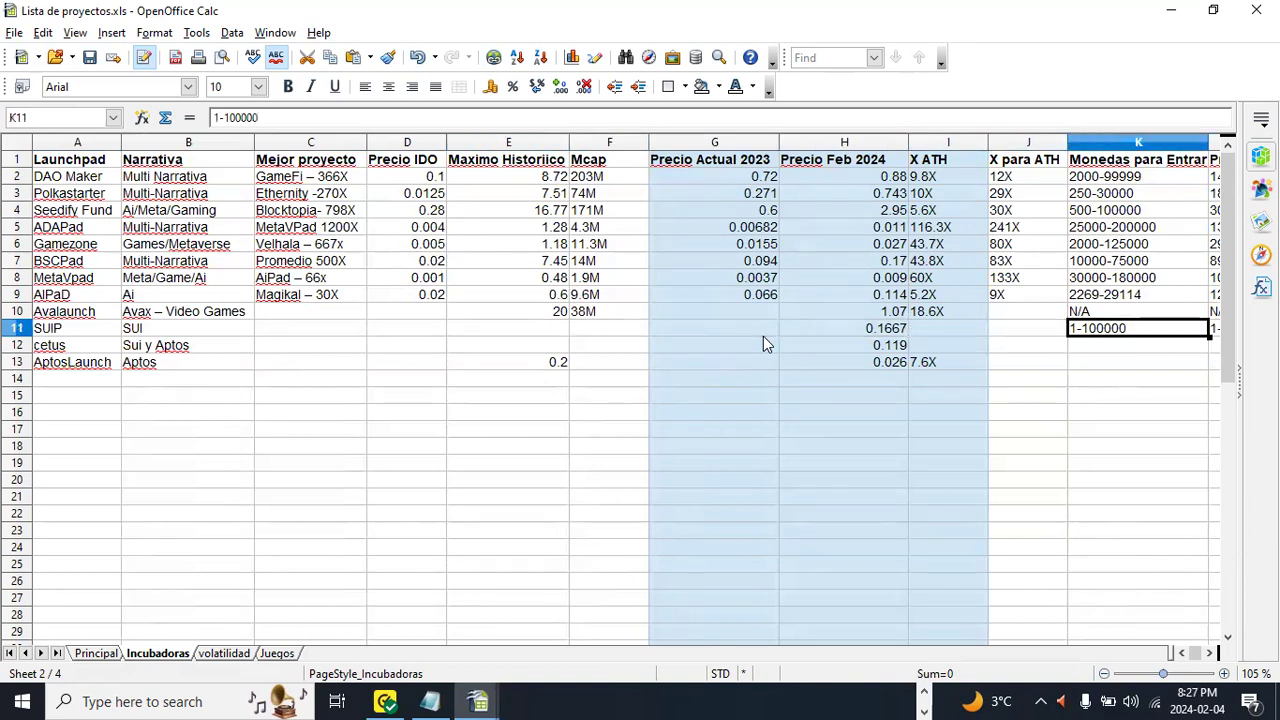
# Step: Go back along Avalaunch's row to the Launchpad column and on to cetus's name
pyautogui.press('Up')
pyautogui.press('Left')
pyautogui.press('Left')
pyautogui.press('Left')
pyautogui.press('Left')
pyautogui.press('Left')
pyautogui.press('Left')
pyautogui.press('Left')
pyautogui.press('Left')
pyautogui.press('Left')
pyautogui.press('Left')
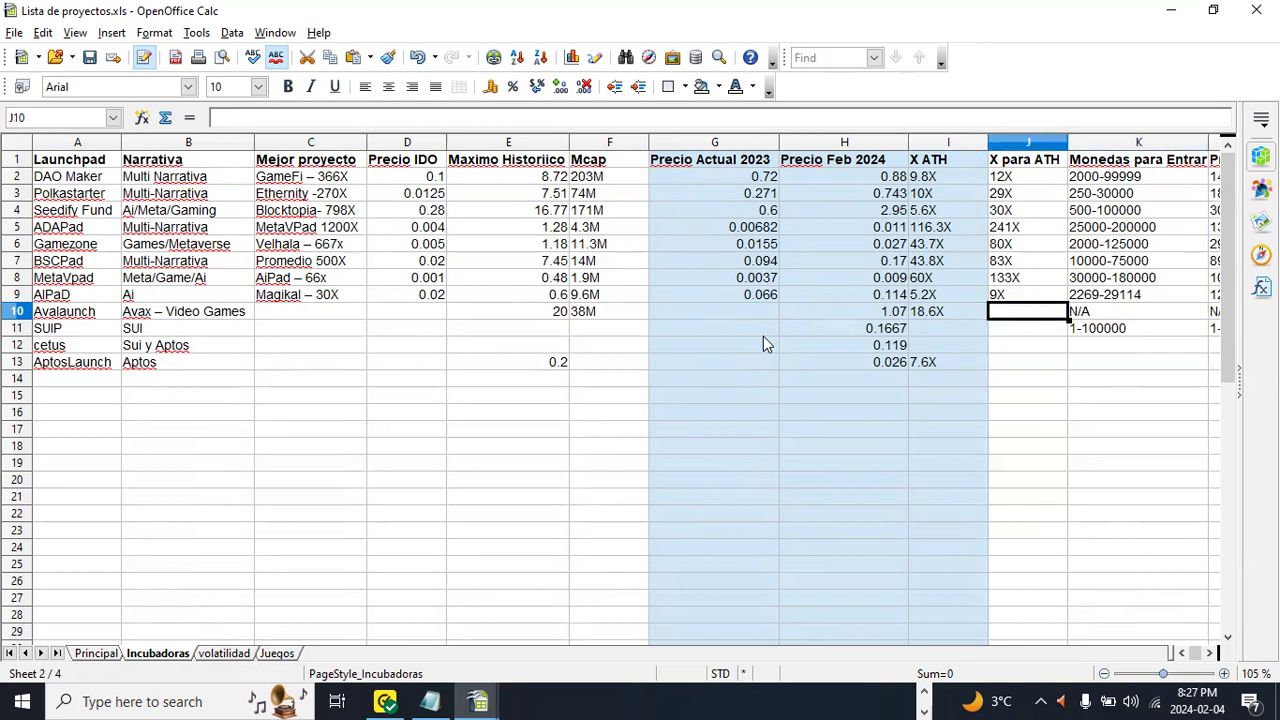
pyautogui.press('Down')
pyautogui.press('Down')
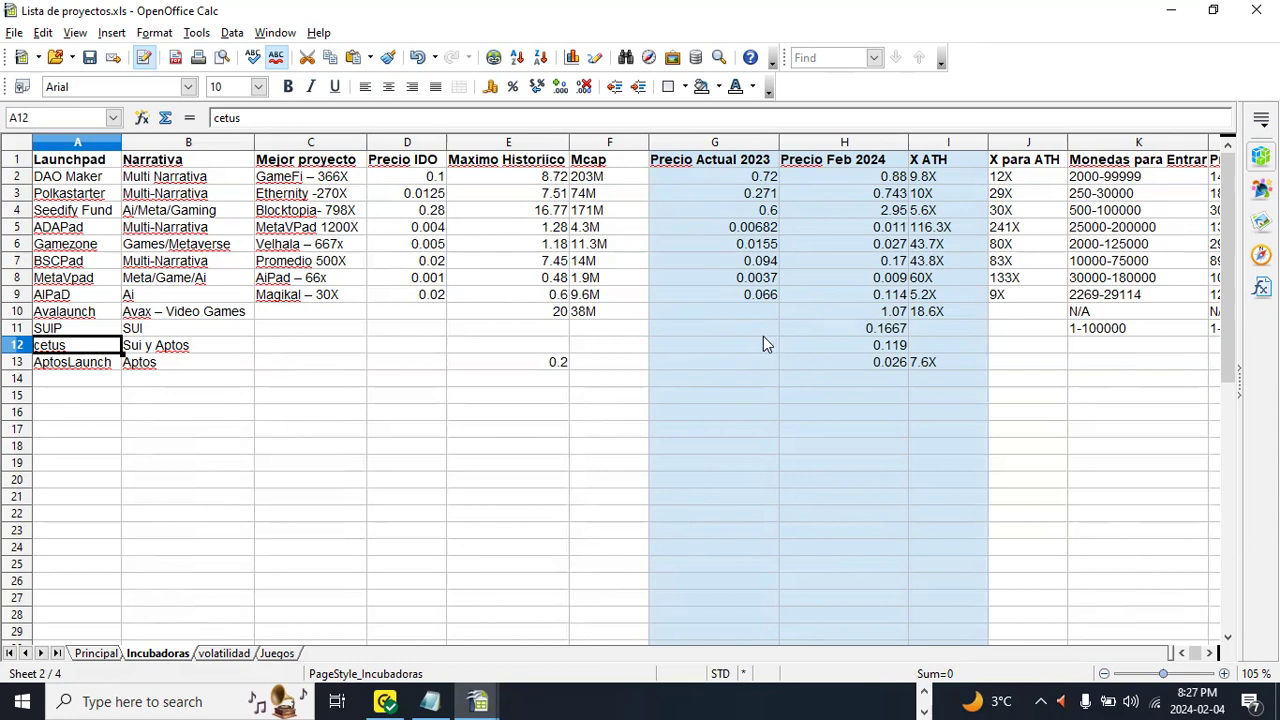
# Step: Examine cetus's narrative and its Mejor proyecto, Precio IDO and Maximo Historiico cells
pyautogui.press('Right')
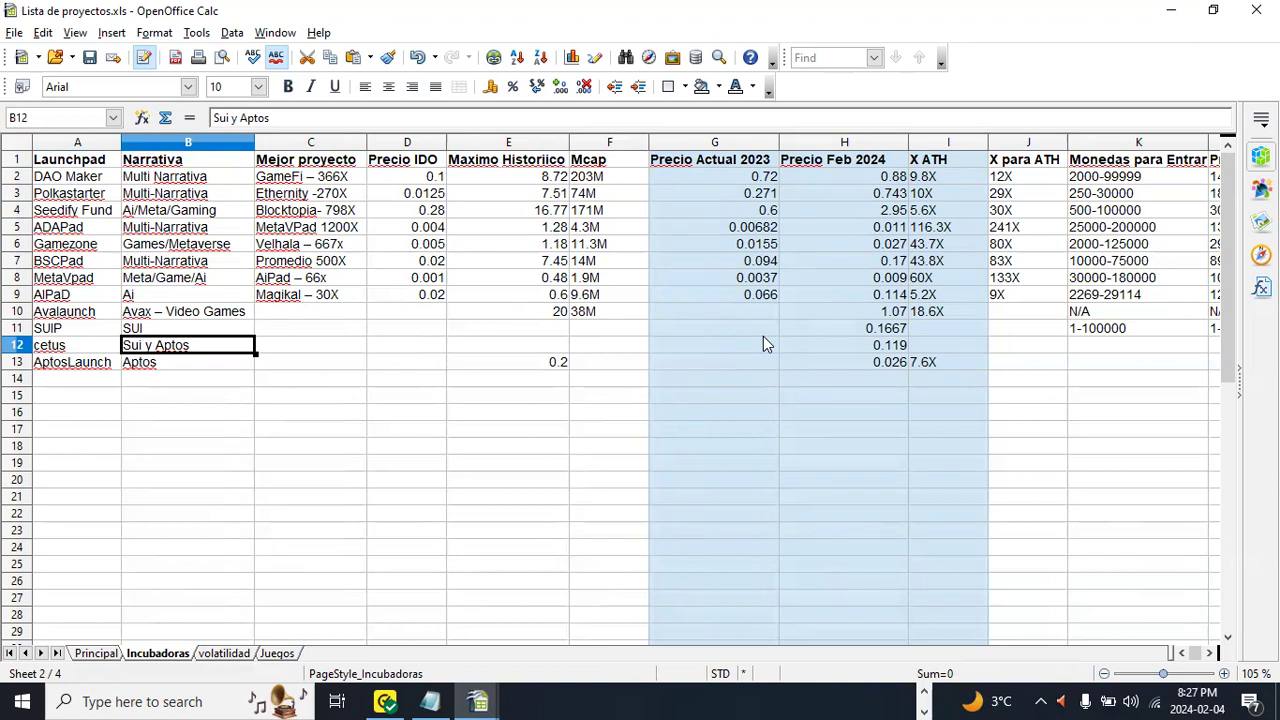
pyautogui.press('Left')
pyautogui.press('Right')
pyautogui.press('Right')
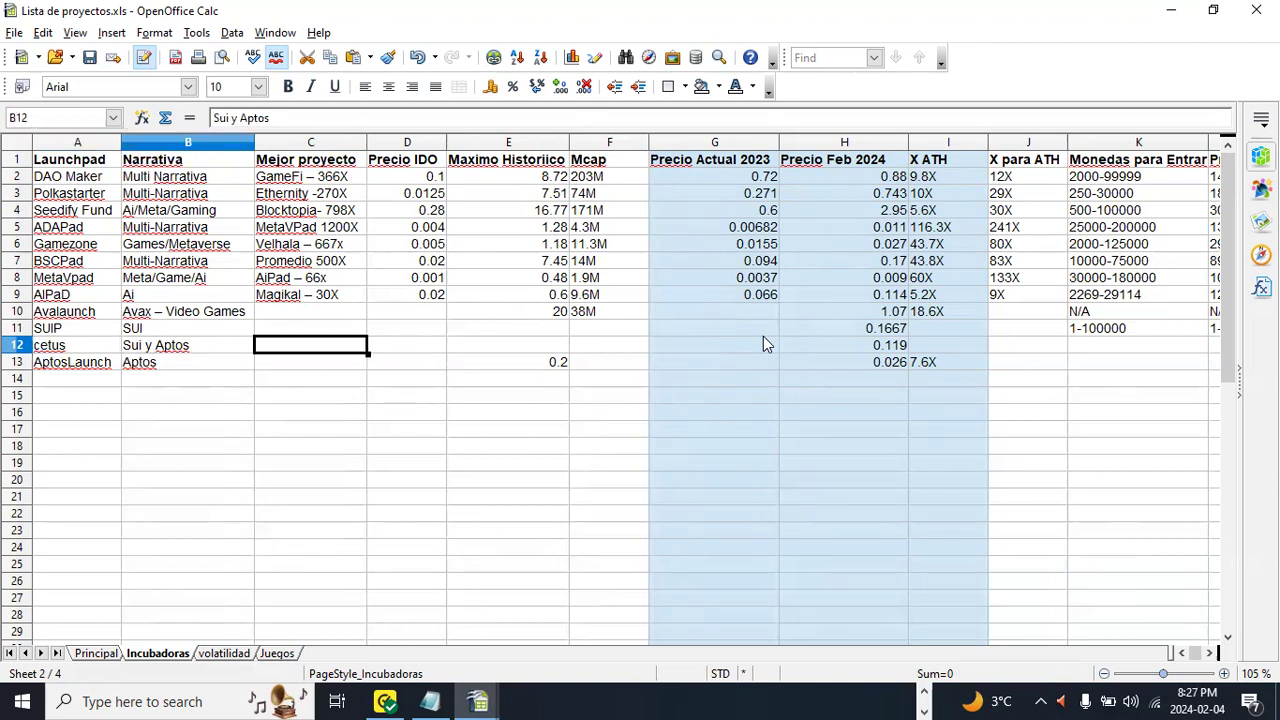
pyautogui.press('Right')
pyautogui.press('Right')
pyautogui.press('Right')
pyautogui.press('Left')
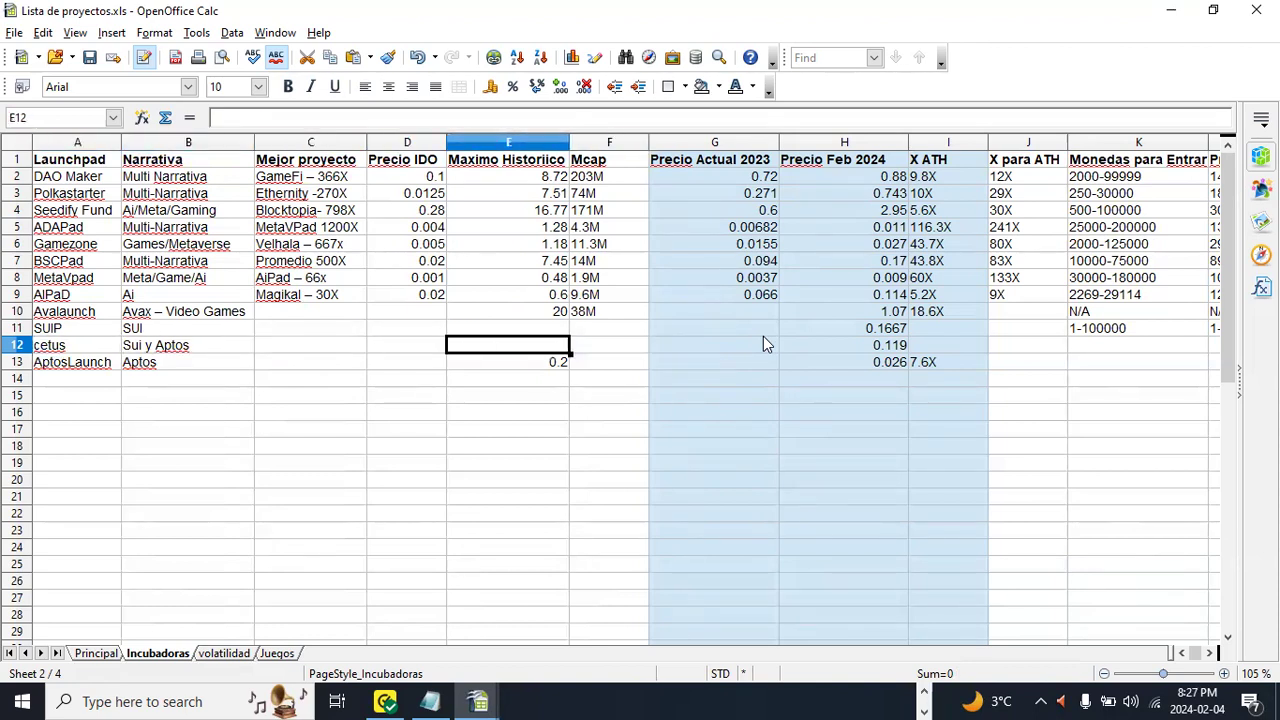
# Step: Check AptosLaunch's historical maximum, February 2024 price and X ATH multiple
pyautogui.press('Down')
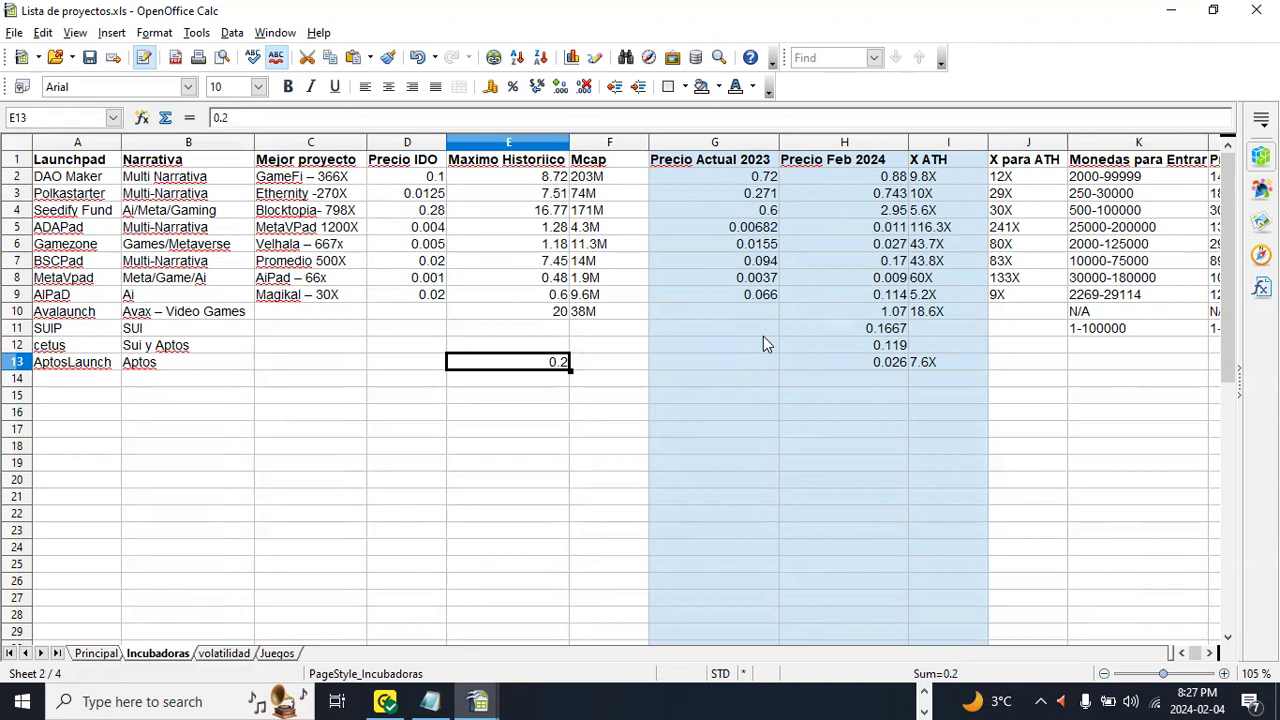
pyautogui.press('Right')
pyautogui.press('Right')
pyautogui.press('Right')
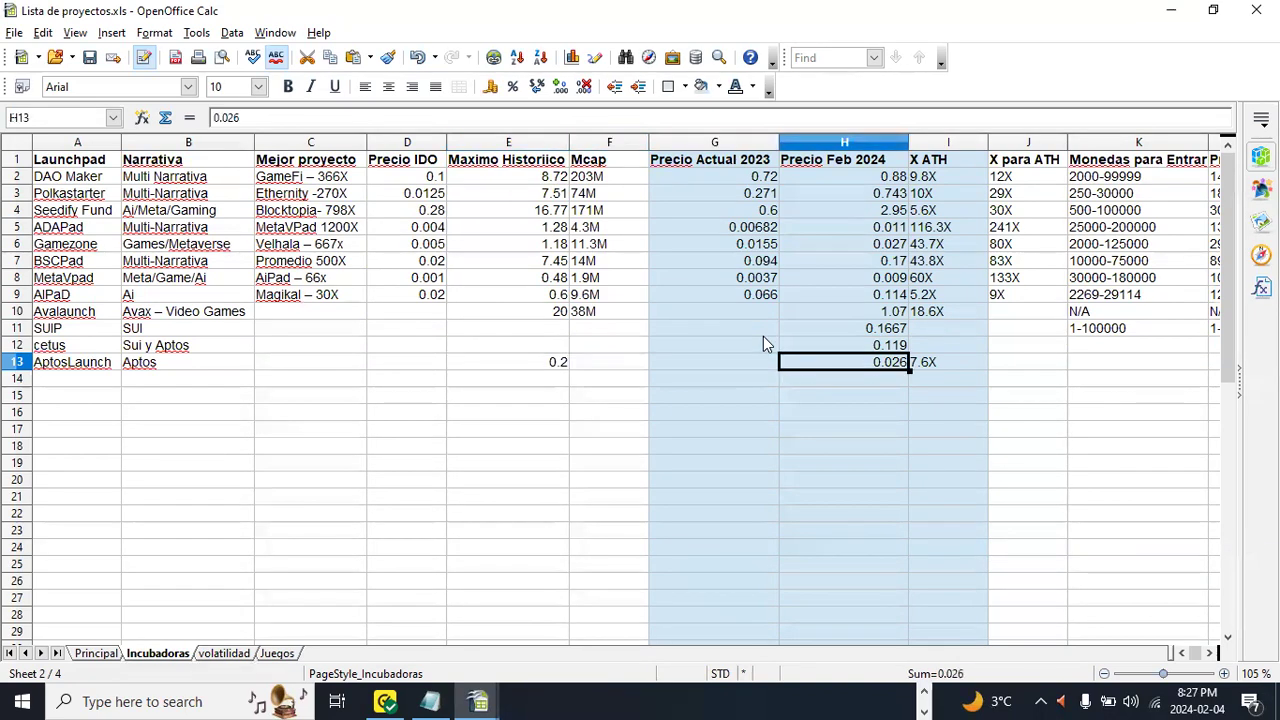
pyautogui.press('Right')
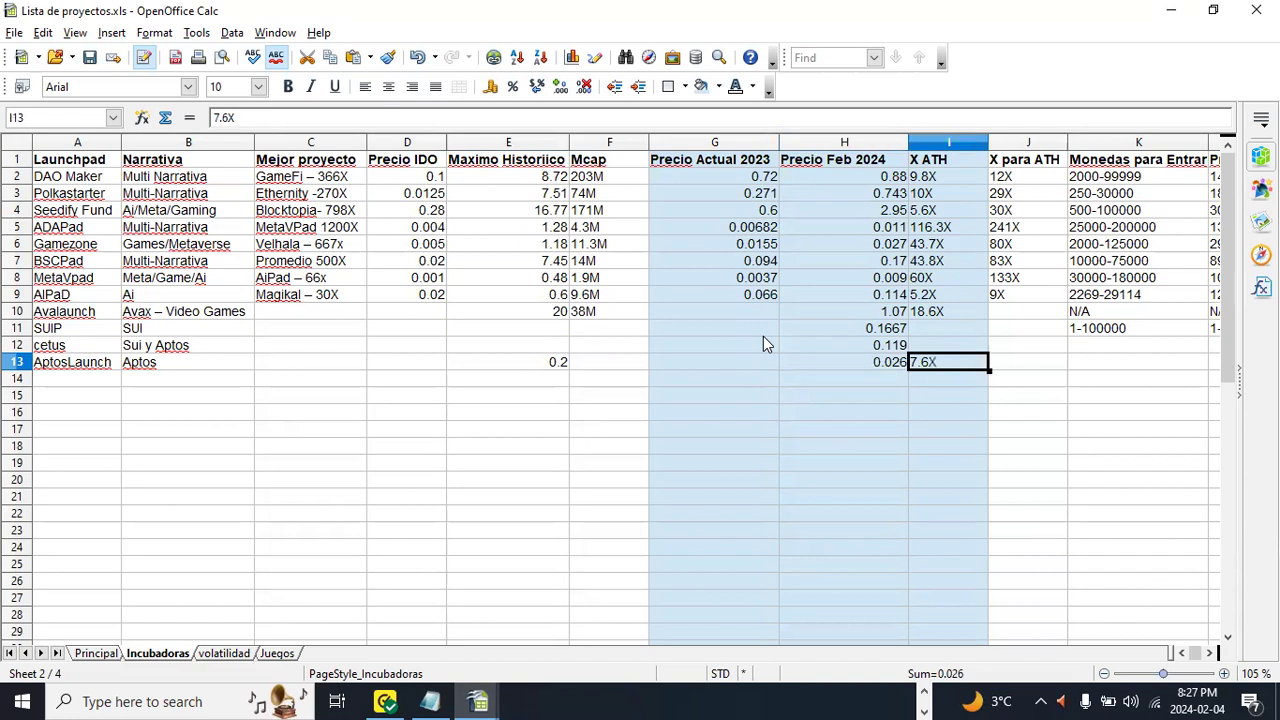
# Step: Recheck AptosLaunch's historical maximum and follow its row to the Precio el dia de hoy cell
pyautogui.press('Left')
pyautogui.press('Left')
pyautogui.press('Left')
pyautogui.press('Left')
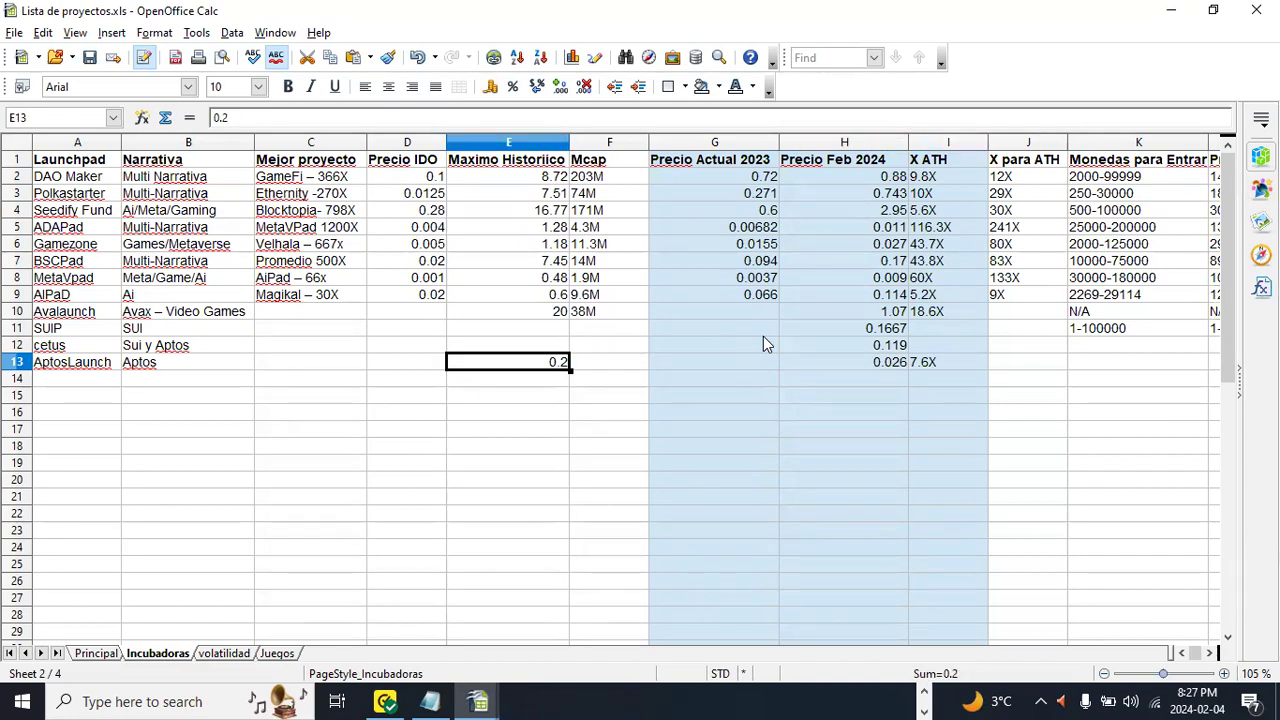
pyautogui.press('Right')
pyautogui.press('Right')
pyautogui.press('Right')
pyautogui.press('Right')
pyautogui.press('Right')
pyautogui.press('Right')
pyautogui.press('Right')
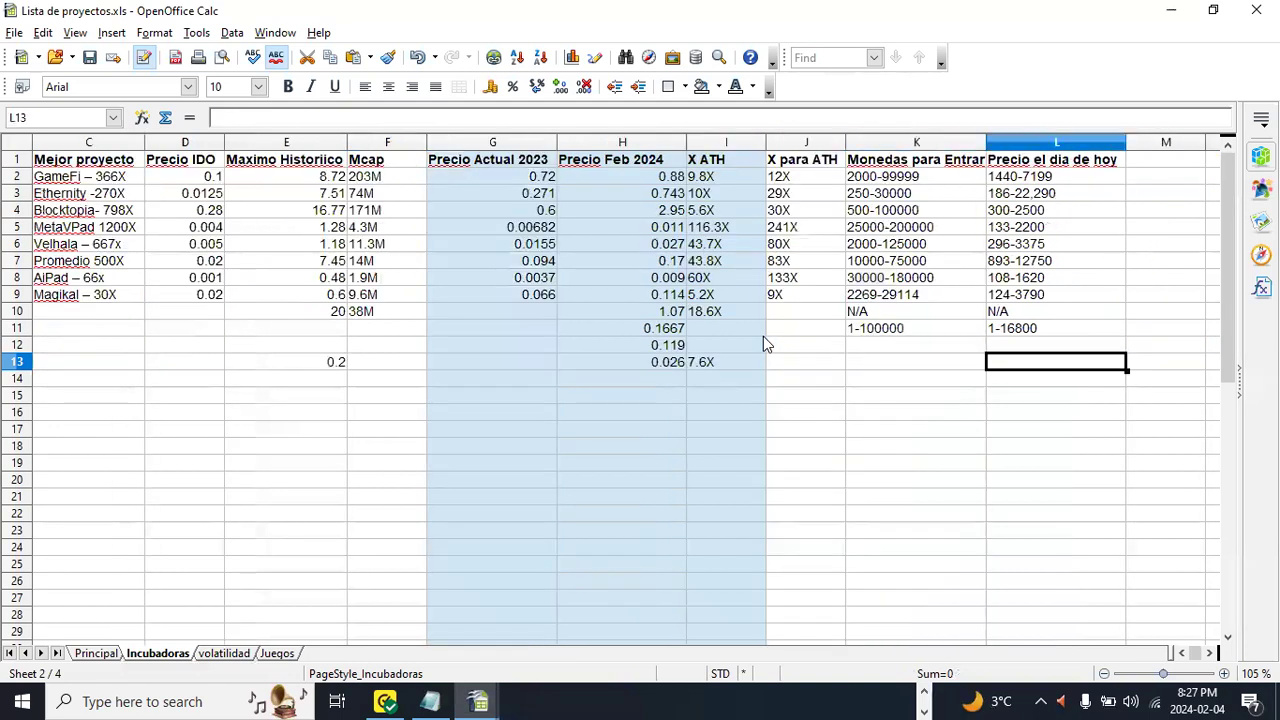
# Step: Go back along AptosLaunch's row to its name and up to cetus in the Launchpad column
pyautogui.press('Left')
pyautogui.press('Left')
pyautogui.press('Left')
pyautogui.press('Left')
pyautogui.press('Left')
pyautogui.press('Left')
pyautogui.press('Left')
pyautogui.press('Left')
pyautogui.press('Left')
pyautogui.press('Left')
pyautogui.press('Left')
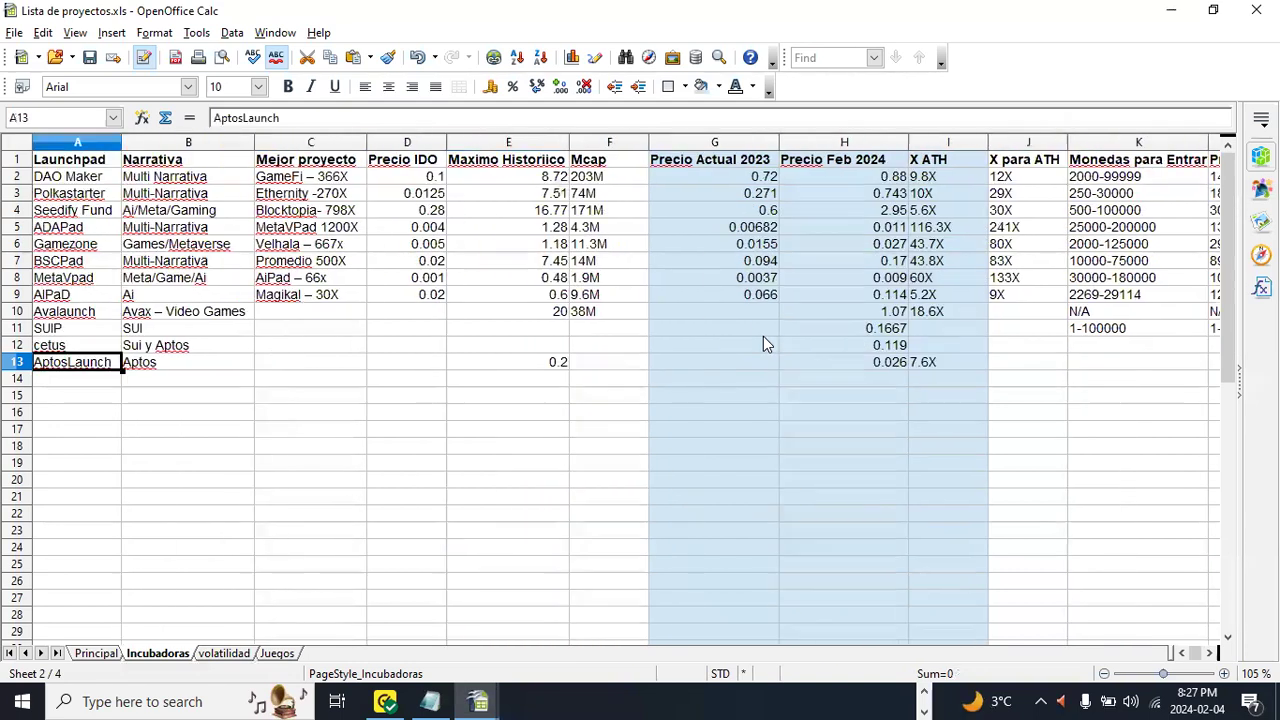
pyautogui.press('Up')
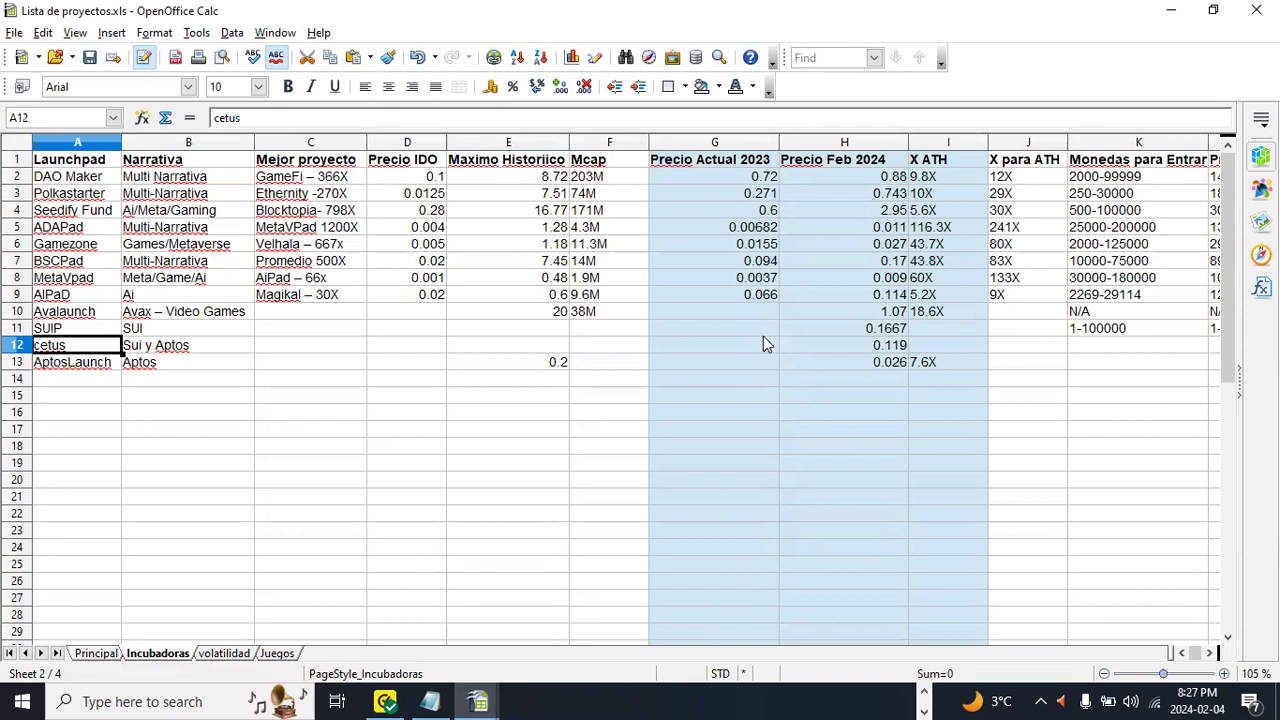
# Step: Scan the cetus row up to Mcap, continuing along AptosLaunch's row to its entry requirement cells
pyautogui.press('Right')
pyautogui.press('Right')
pyautogui.press('Right')
pyautogui.press('Right')
pyautogui.press('Right')
pyautogui.press('Down')
pyautogui.press('Right')
pyautogui.press('Right')
pyautogui.press('Right')
pyautogui.press('Right')
pyautogui.press('Right')
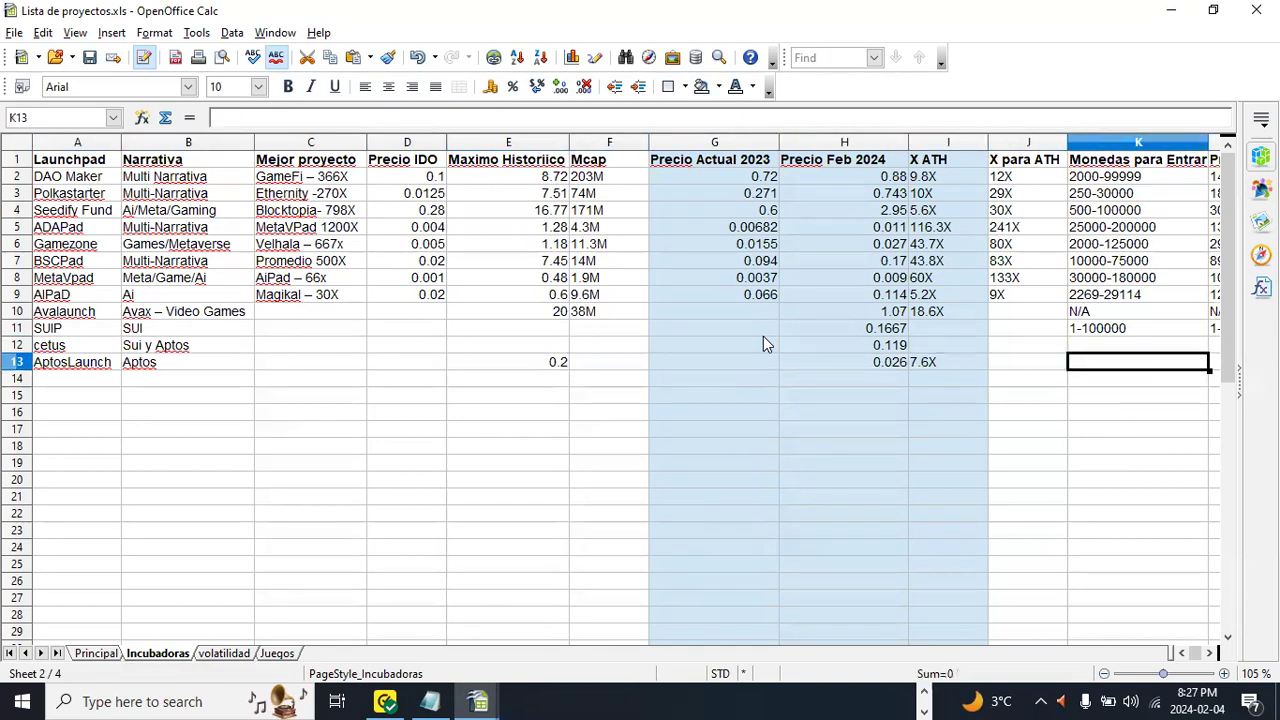
pyautogui.press('Right')
# Step: Return along AptosLaunch's row to its narrative and review cetus's narrative and name
pyautogui.press('Left')
pyautogui.press('Left')
pyautogui.press('Left')
pyautogui.press('Left')
pyautogui.press('Left')
pyautogui.press('Left')
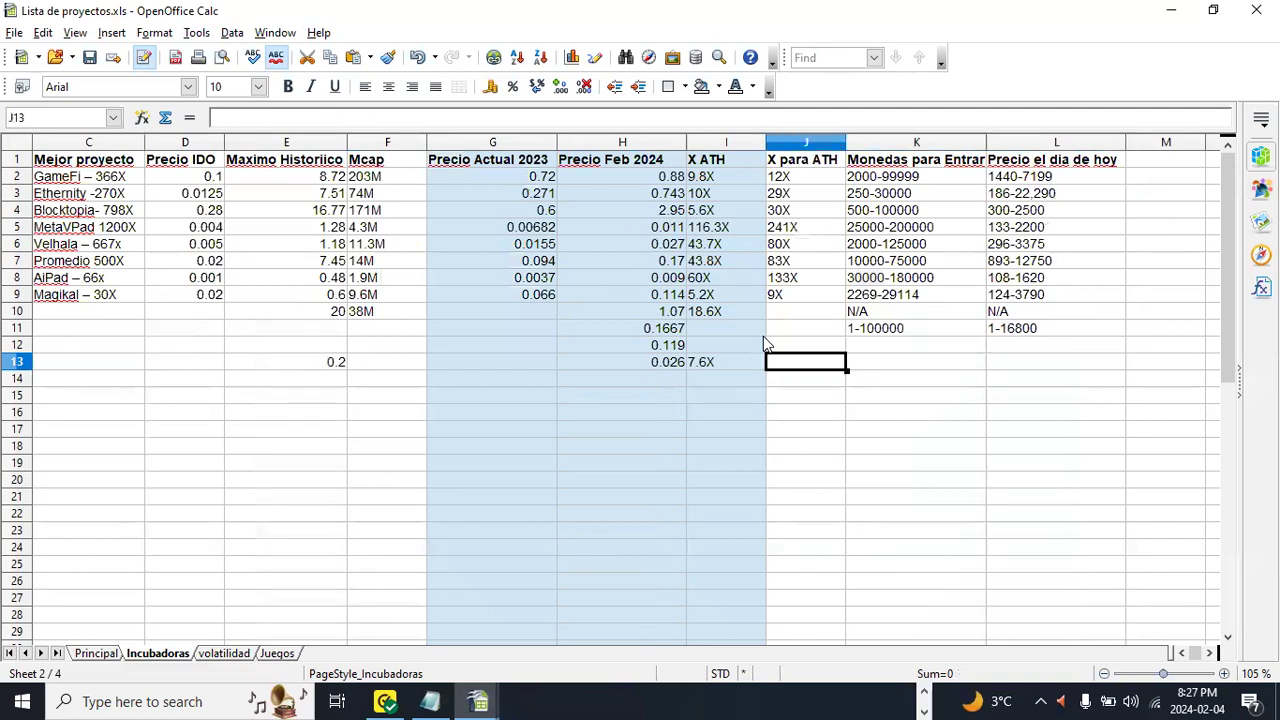
pyautogui.press('Left')
pyautogui.press('Left')
pyautogui.press('Left')
pyautogui.press('Left')
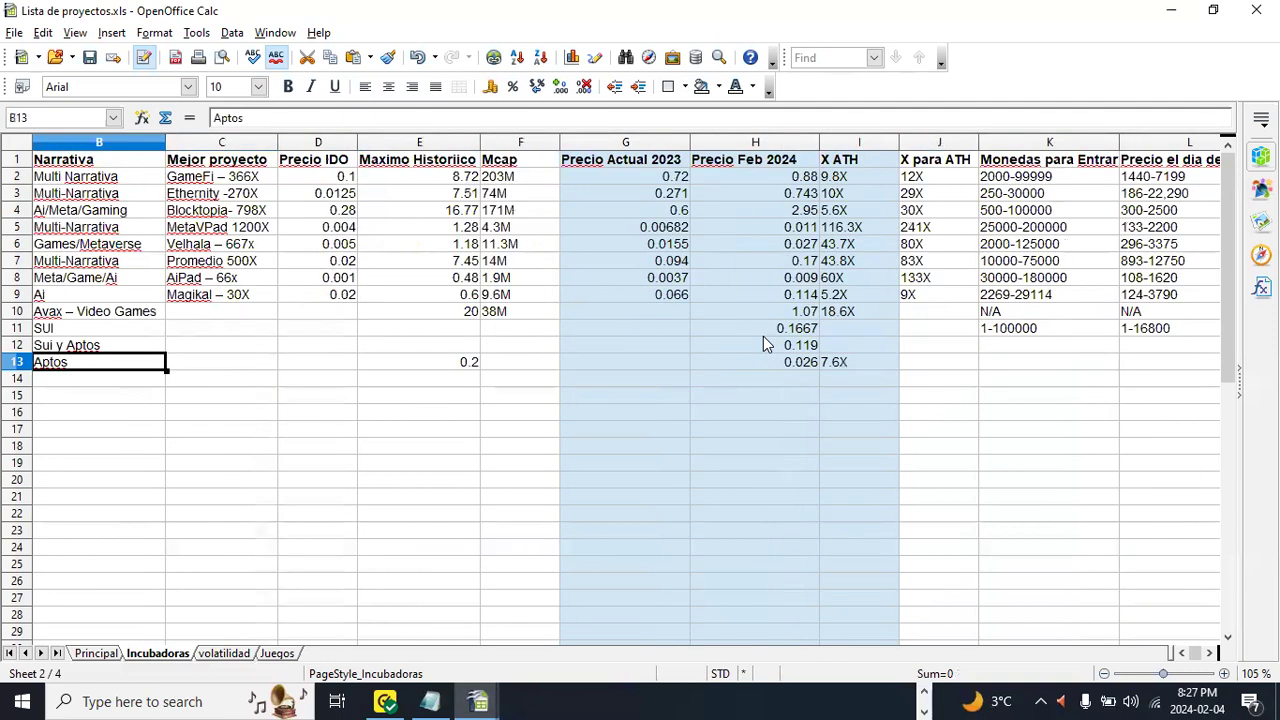
pyautogui.press('Up')
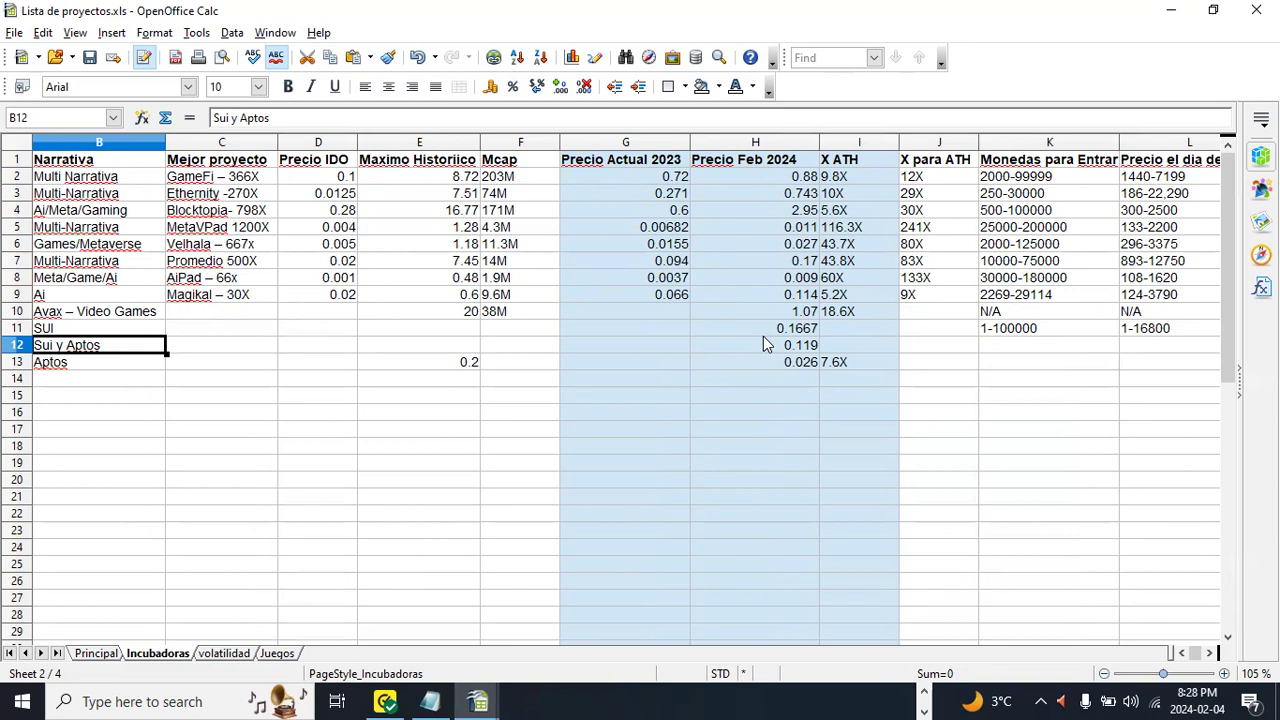
pyautogui.press('Left')
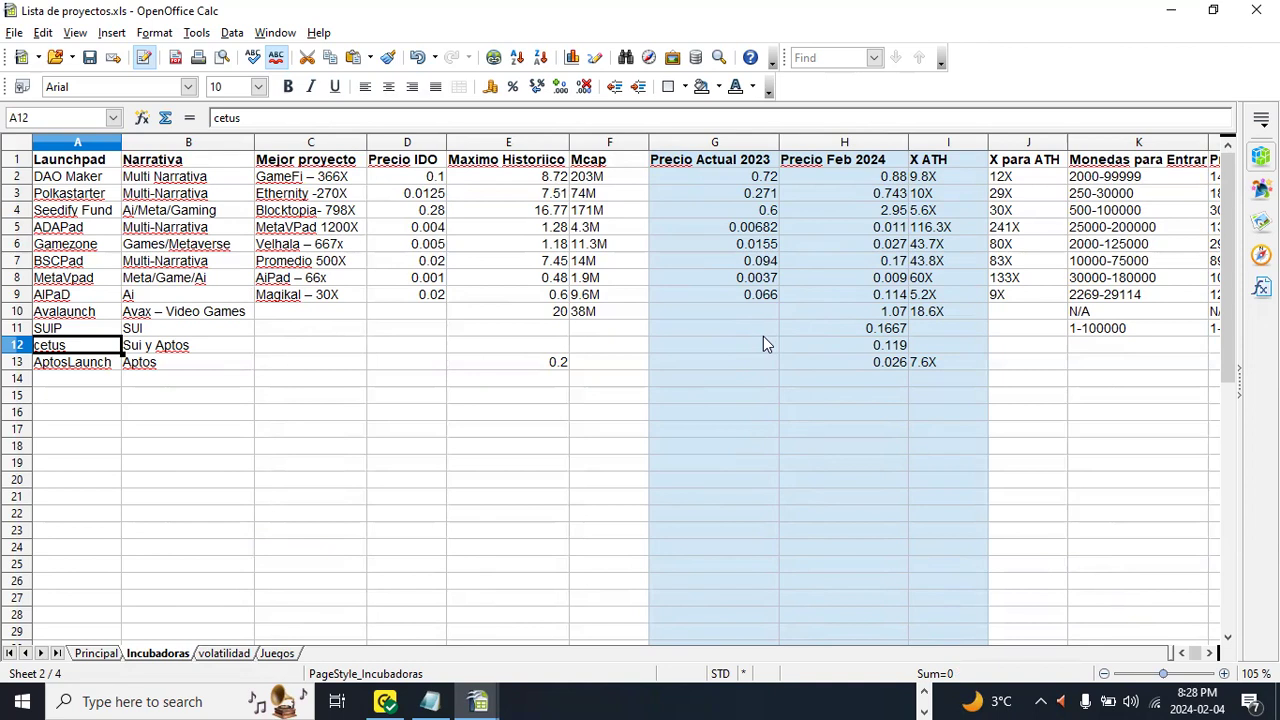
# Step: Mark AIPaD with an asterisk after its name in the Launchpad column
pyautogui.click(84, 297)
pyautogui.doubleClick(84, 296)
pyautogui.write('*')
pyautogui.press('Return')
pyautogui.press('Down')
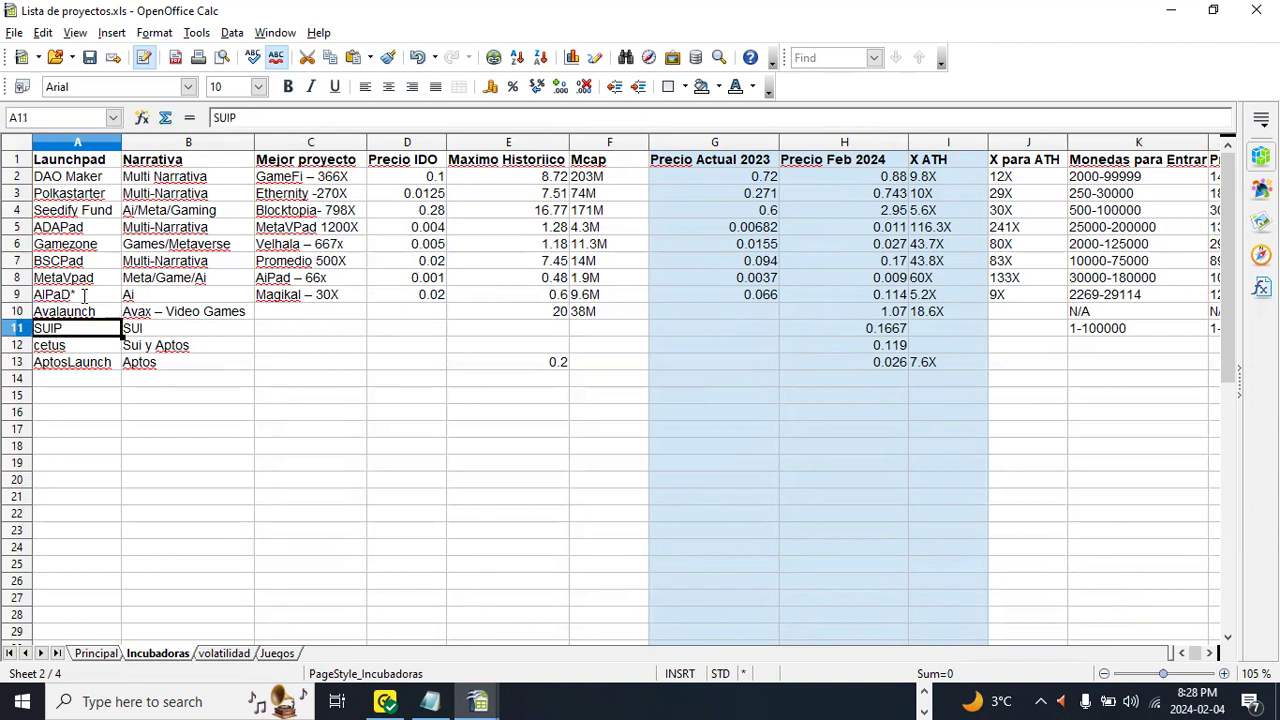
# Step: Mark SUIP and cetus with an asterisk after their names in the Launchpad column
pyautogui.doubleClick(70, 328)
pyautogui.doubleClick(70, 328)
pyautogui.click(70, 328)
pyautogui.write('*')
pyautogui.doubleClick(80, 340)
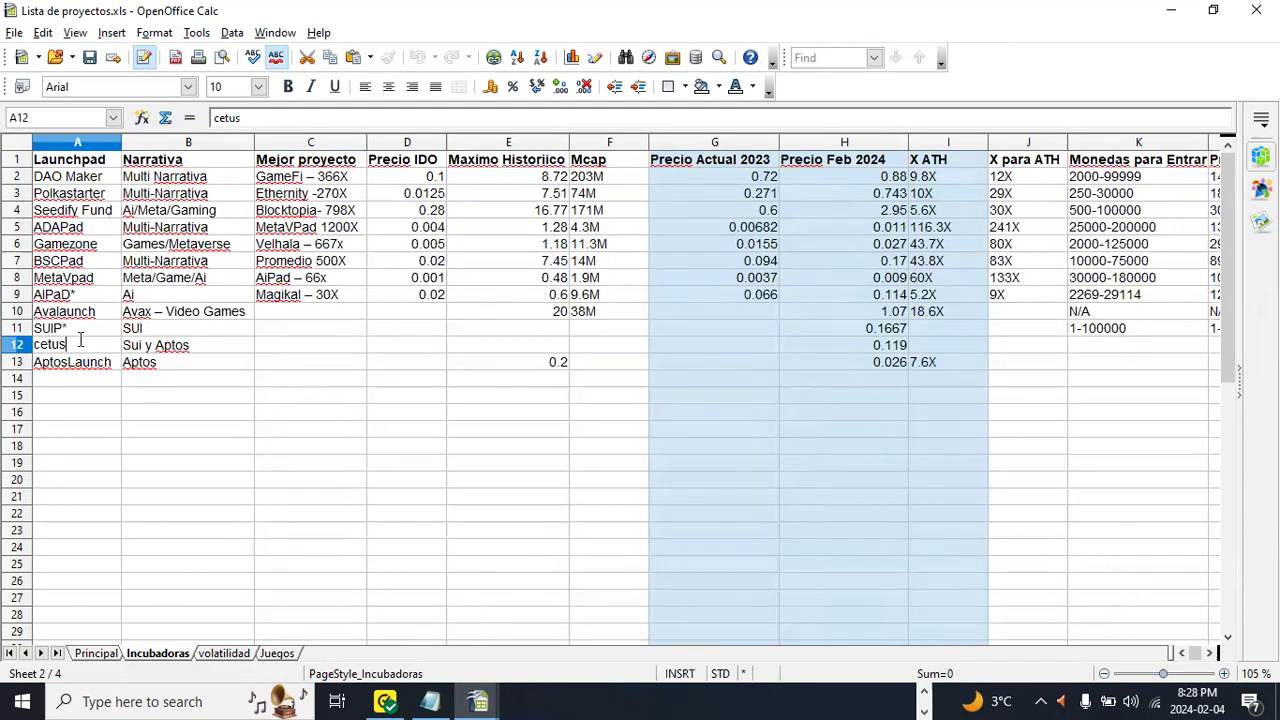
pyautogui.write('*')
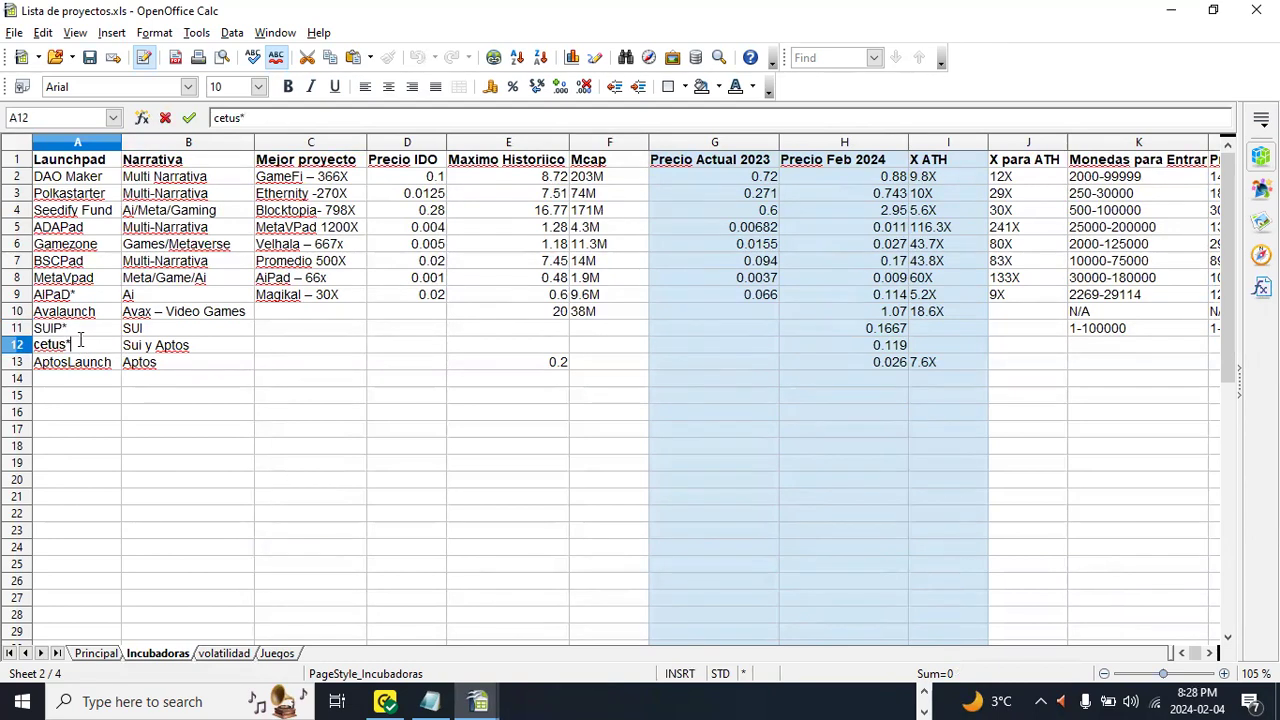
# Step: Mark AptosLaunch with an asterisk after its name in the Launchpad column
pyautogui.click(113, 362)
pyautogui.doubleClick(113, 362)
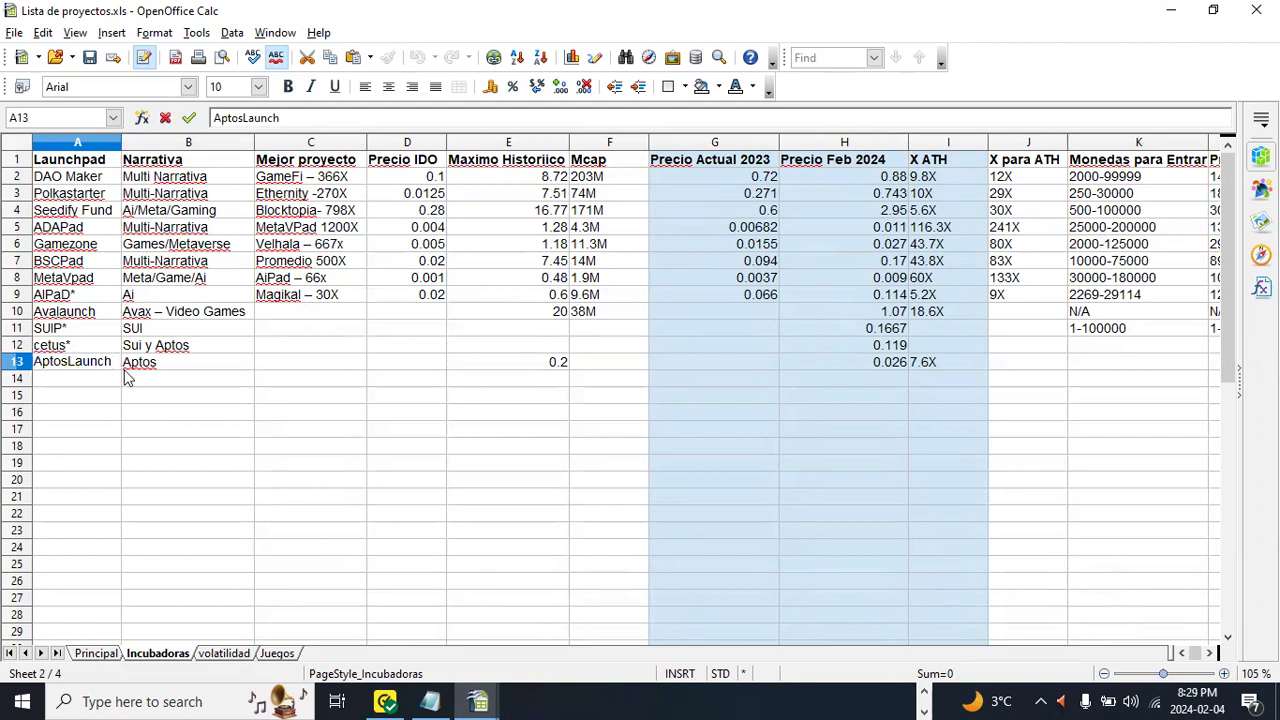
pyautogui.write('*')
pyautogui.press('Return')
# Step: Review the Launchpad names from AptosLaunch up to SUIP, and from Gamezone down to AptosLaunch
pyautogui.press('Up')
pyautogui.press('Up')
pyautogui.press('Up')
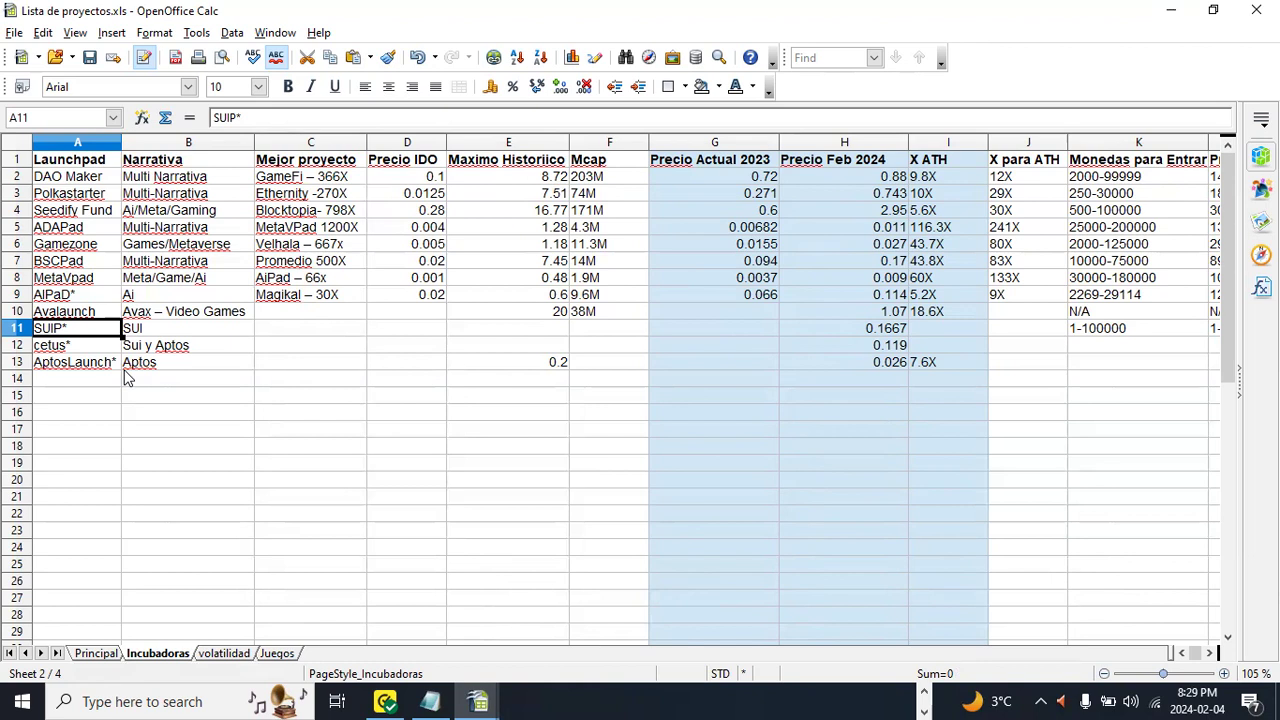
pyautogui.click(58, 248)
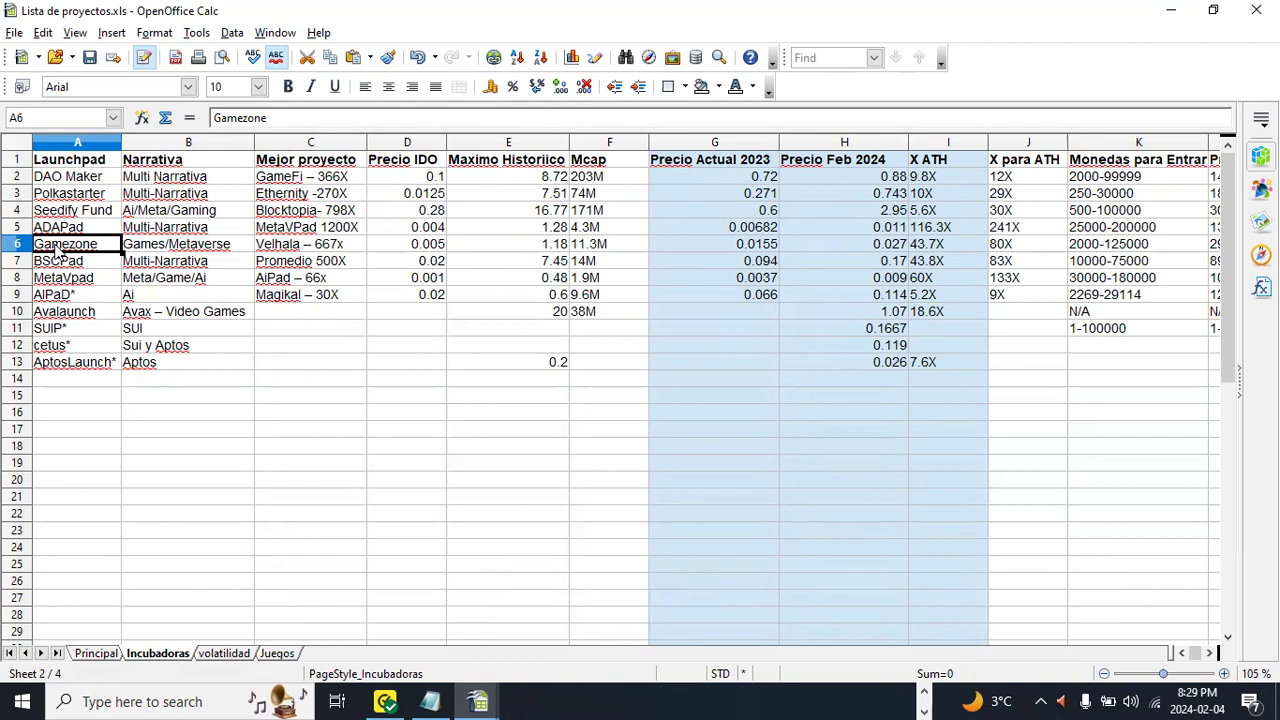
pyautogui.press('Down')
pyautogui.press('Down')
pyautogui.press('Down')
pyautogui.press('Down')
pyautogui.press('Down')
pyautogui.press('Down')
pyautogui.press('Down')
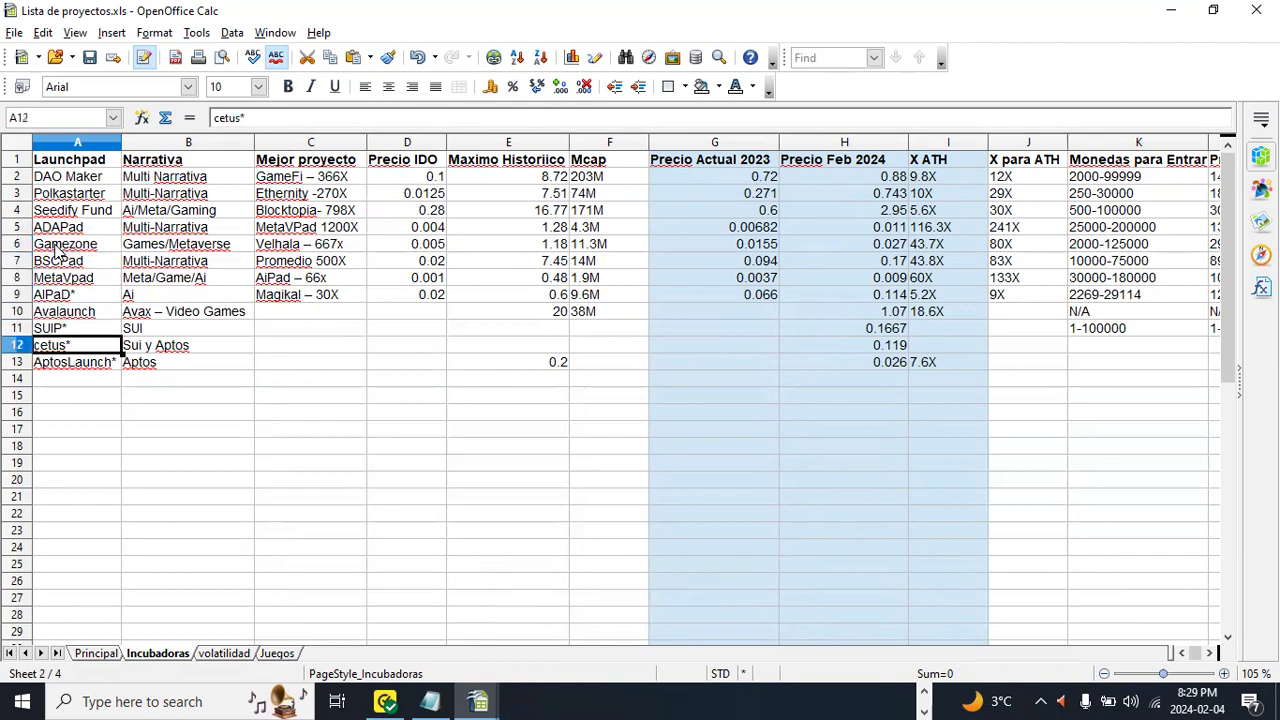
# Step: Scan AptosLaunch's row from its narrative through Maximo Historiico and X ATH to Monedas para Entrar
pyautogui.press('Right')
pyautogui.press('Right')
pyautogui.press('Right')
pyautogui.press('Right')
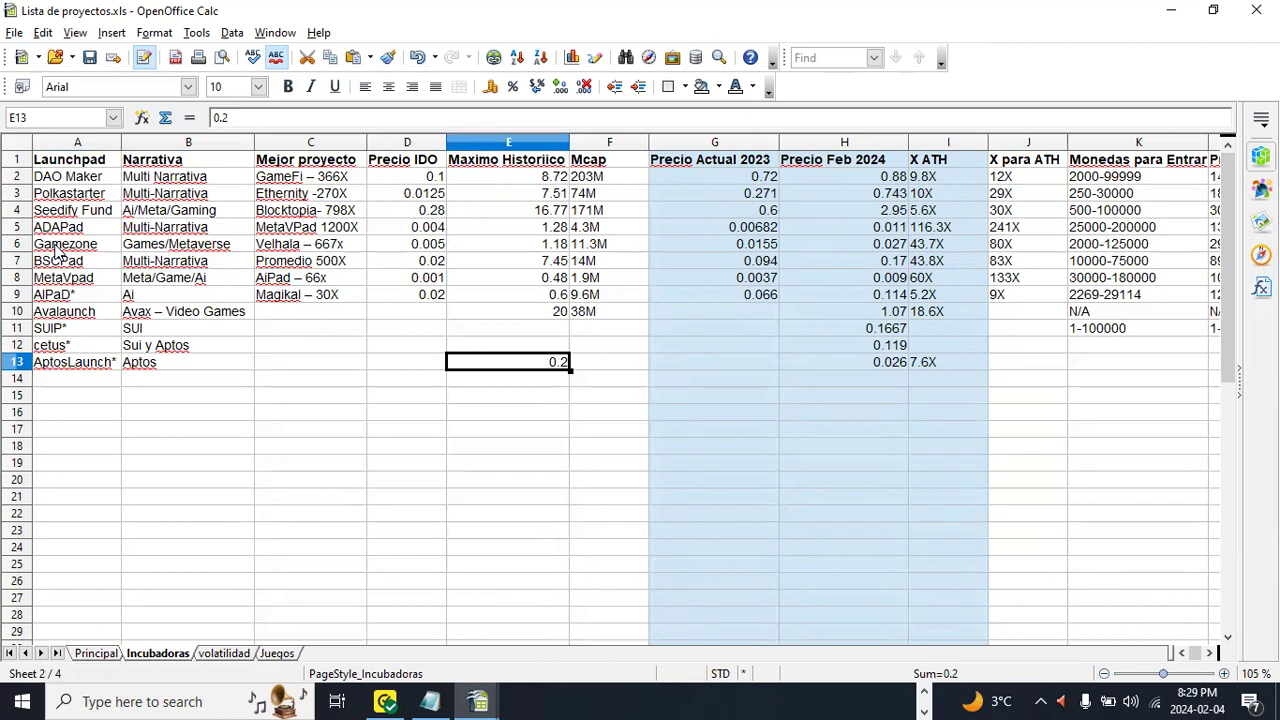
pyautogui.press('Right')
pyautogui.press('Right')
pyautogui.press('Right')
pyautogui.press('Right')
pyautogui.press('Right')
pyautogui.press('Right')
pyautogui.press('Right')
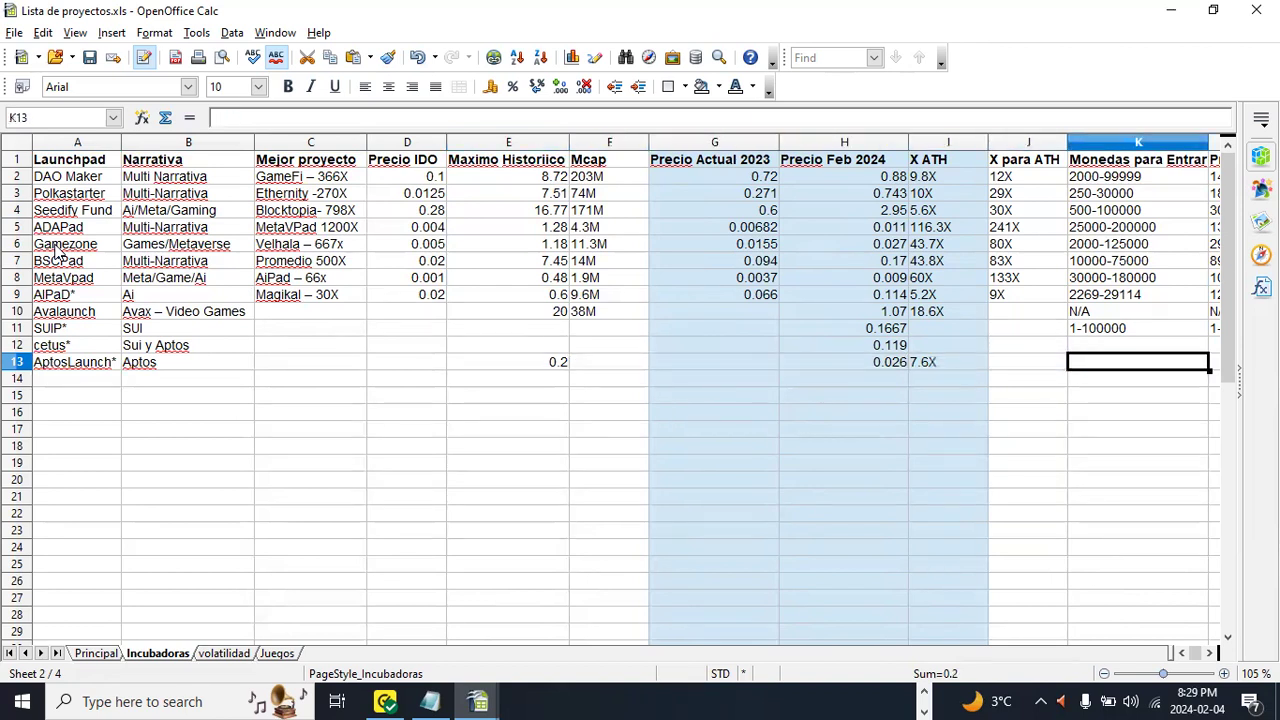
# Step: Examine ADAPad's current entry price and coins required, returning along its row to the best project and name
pyautogui.press('Up')
pyautogui.press('Up')
pyautogui.press('Up')
pyautogui.press('Up')
pyautogui.press('Up')
pyautogui.press('Up')
pyautogui.press('Up')
pyautogui.press('Up')
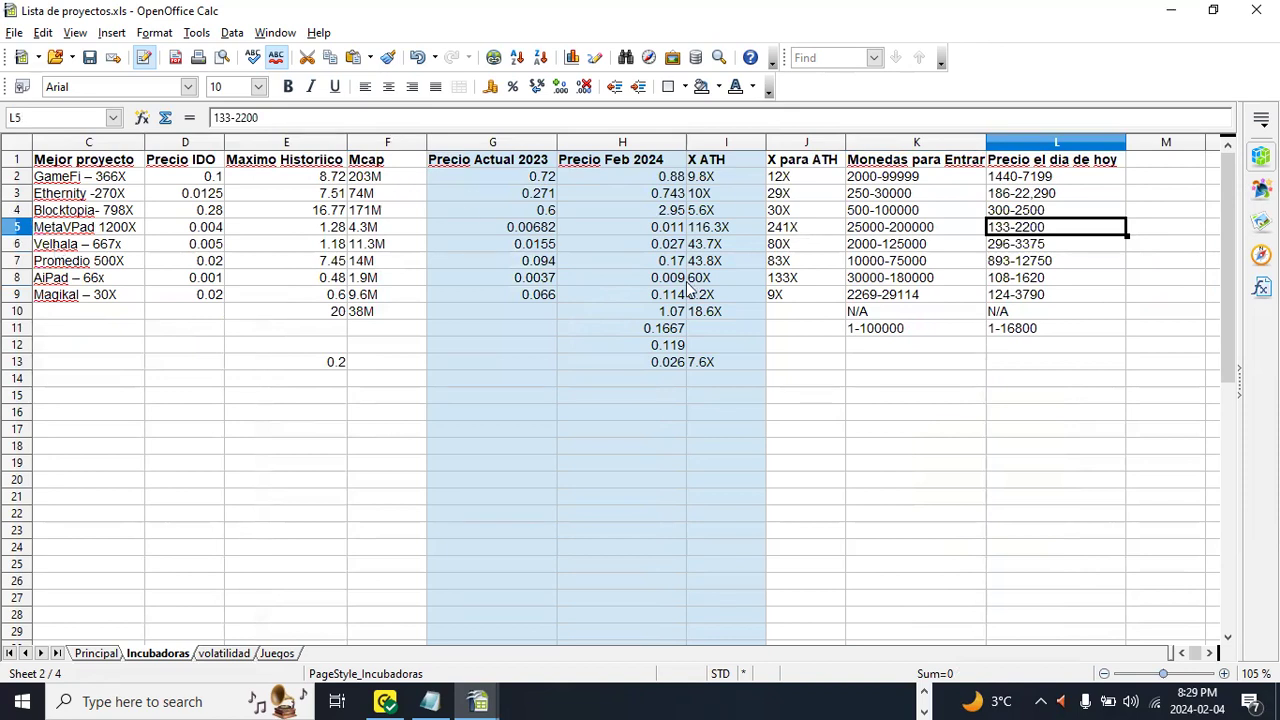
pyautogui.click(924, 230)
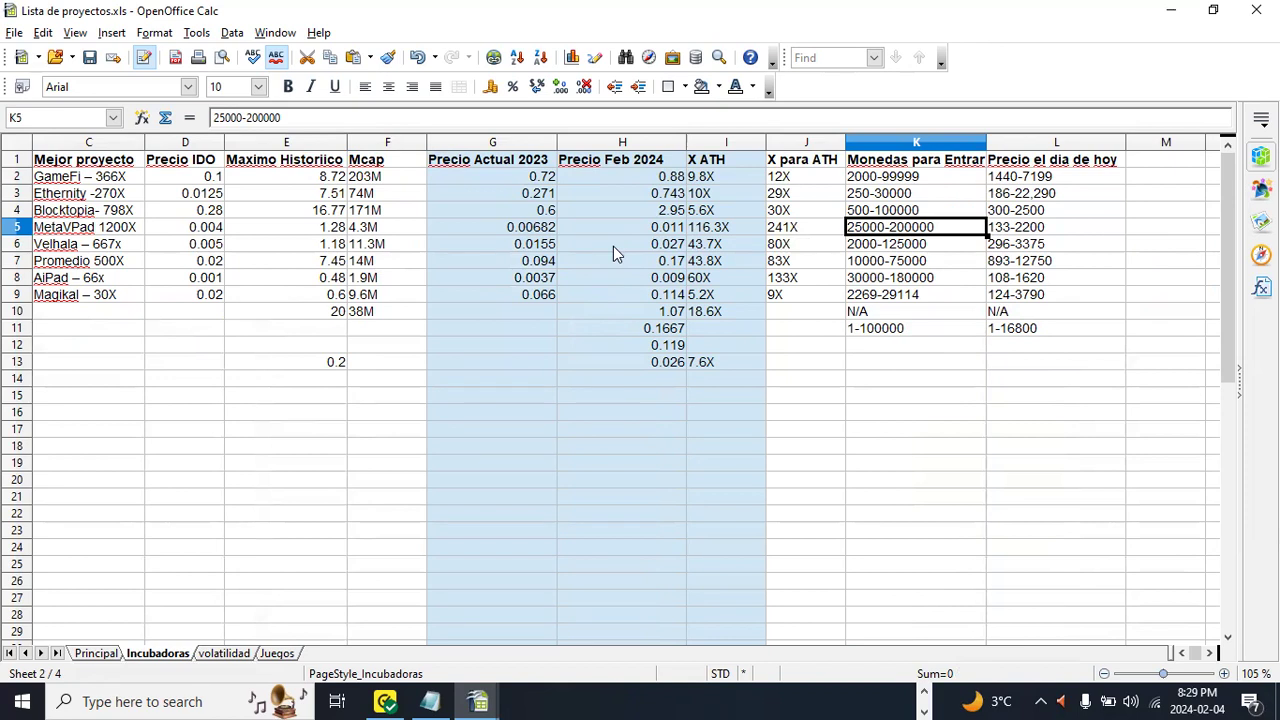
pyautogui.click(84, 232)
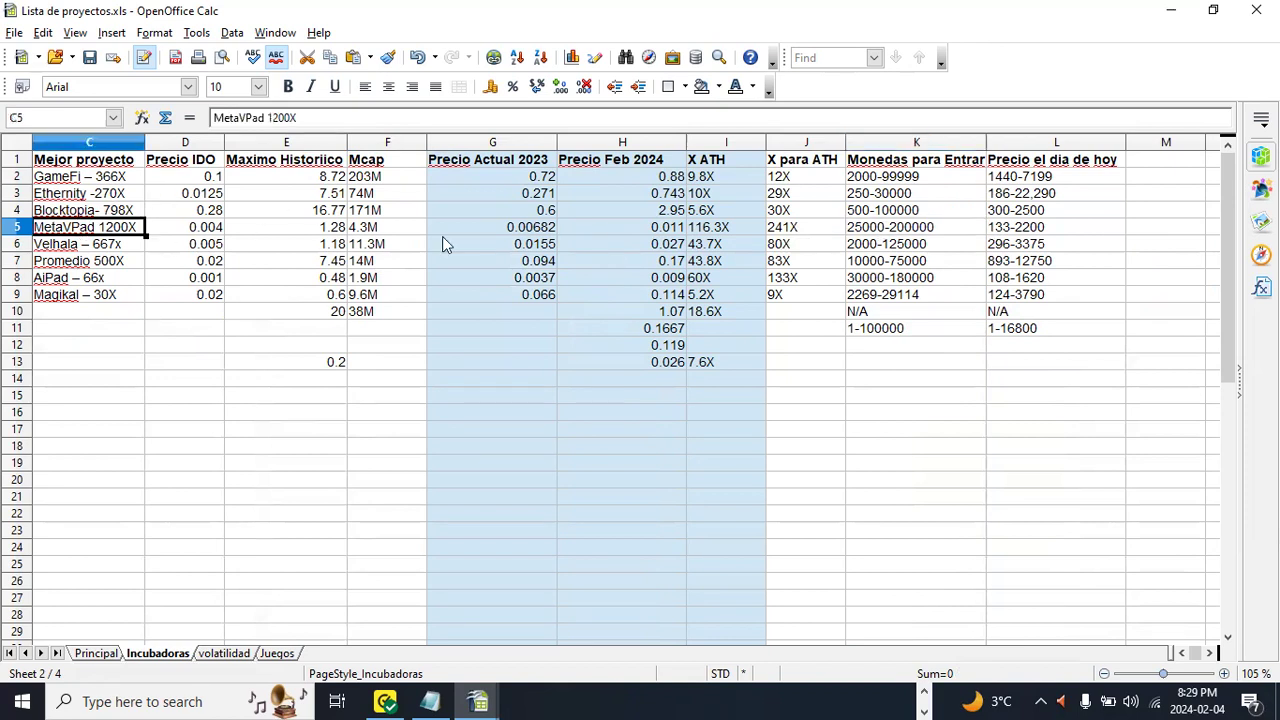
pyautogui.hscroll(-2, 88, 232)
pyautogui.click(88, 232)
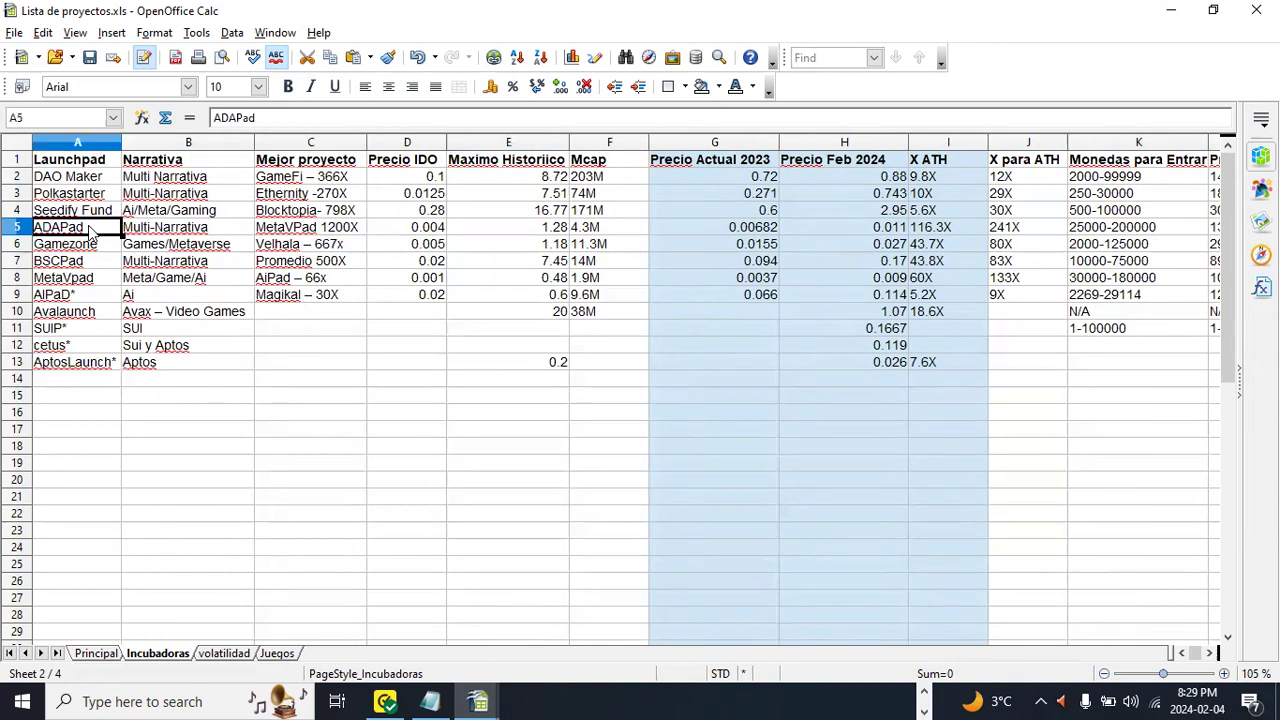
# Step: Scan Seedify Fund's row from its name across to Precio el dia de hoy
pyautogui.press('Up')
pyautogui.press('Down')
pyautogui.press('Up')
pyautogui.press('Right')
pyautogui.press('Right')
pyautogui.press('Right')
pyautogui.press('Right')
pyautogui.press('Right')
pyautogui.press('Right')
pyautogui.press('Right')
pyautogui.press('Right')
pyautogui.press('Right')
pyautogui.press('Right')
pyautogui.press('Right')
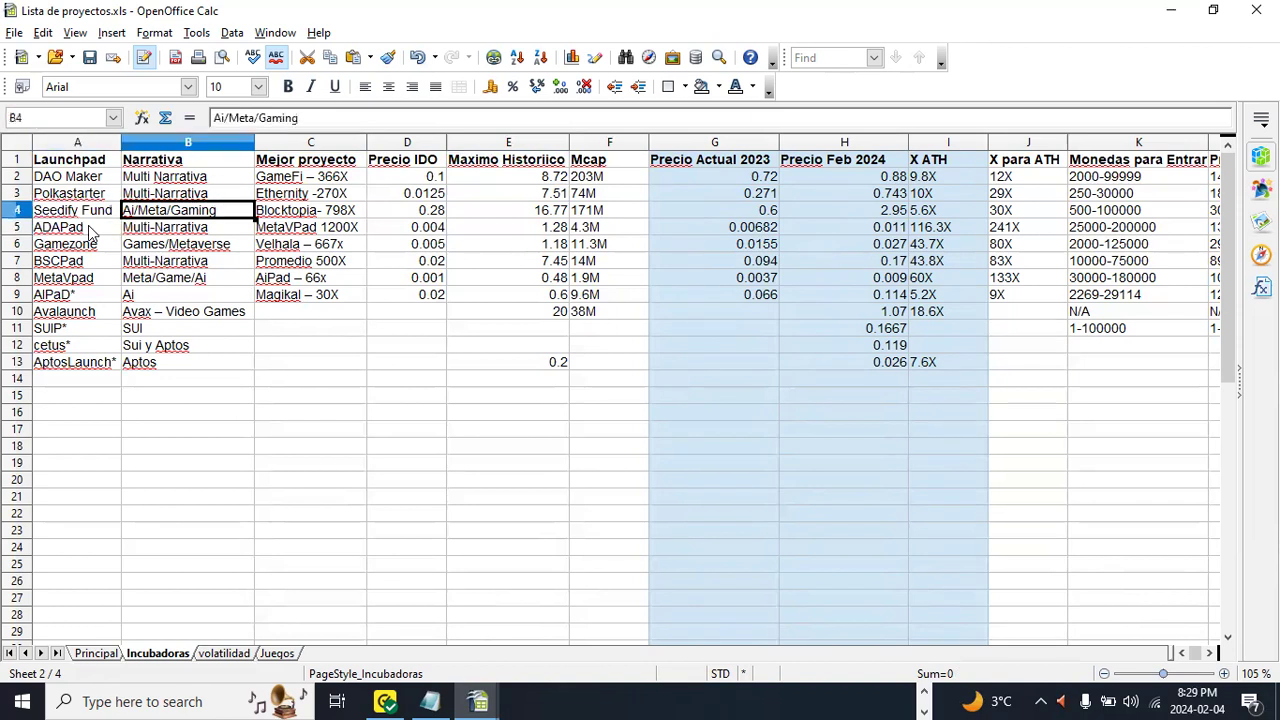
# Step: Check Seedify Fund's X para ATH, X ATH and 2023 price, and return to its name
pyautogui.press('Left')
pyautogui.press('Left')
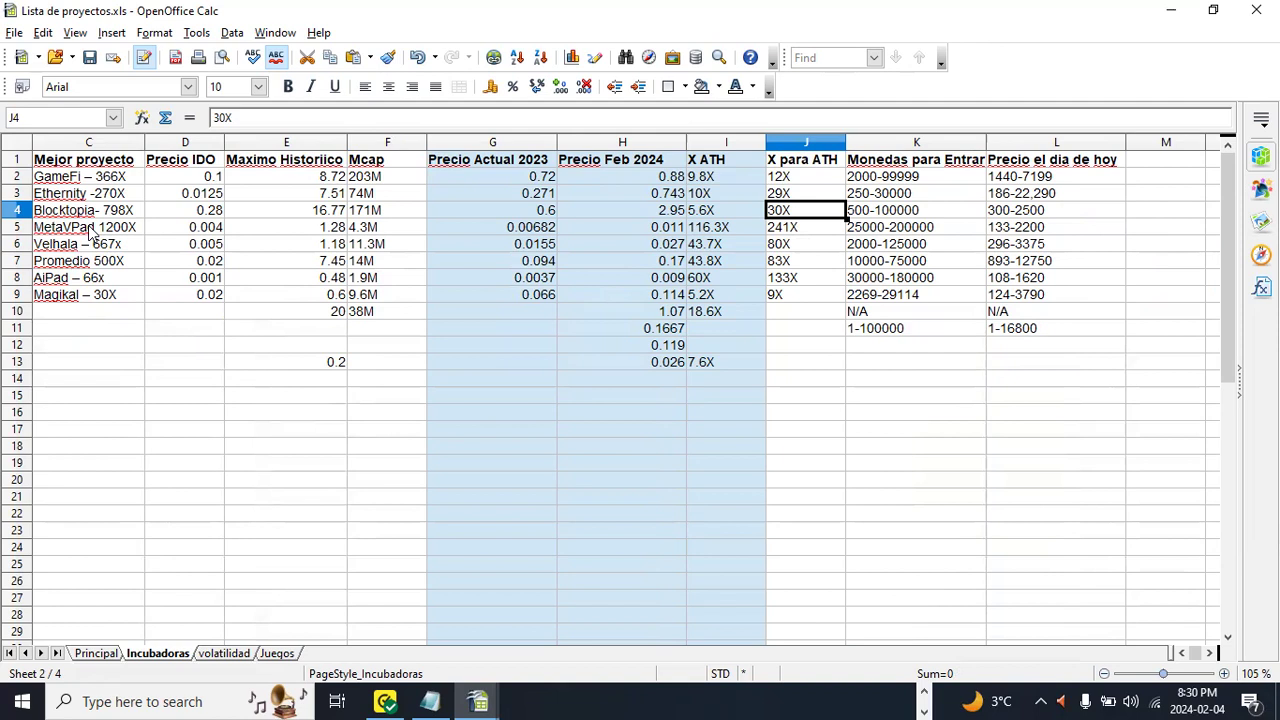
pyautogui.press('Left')
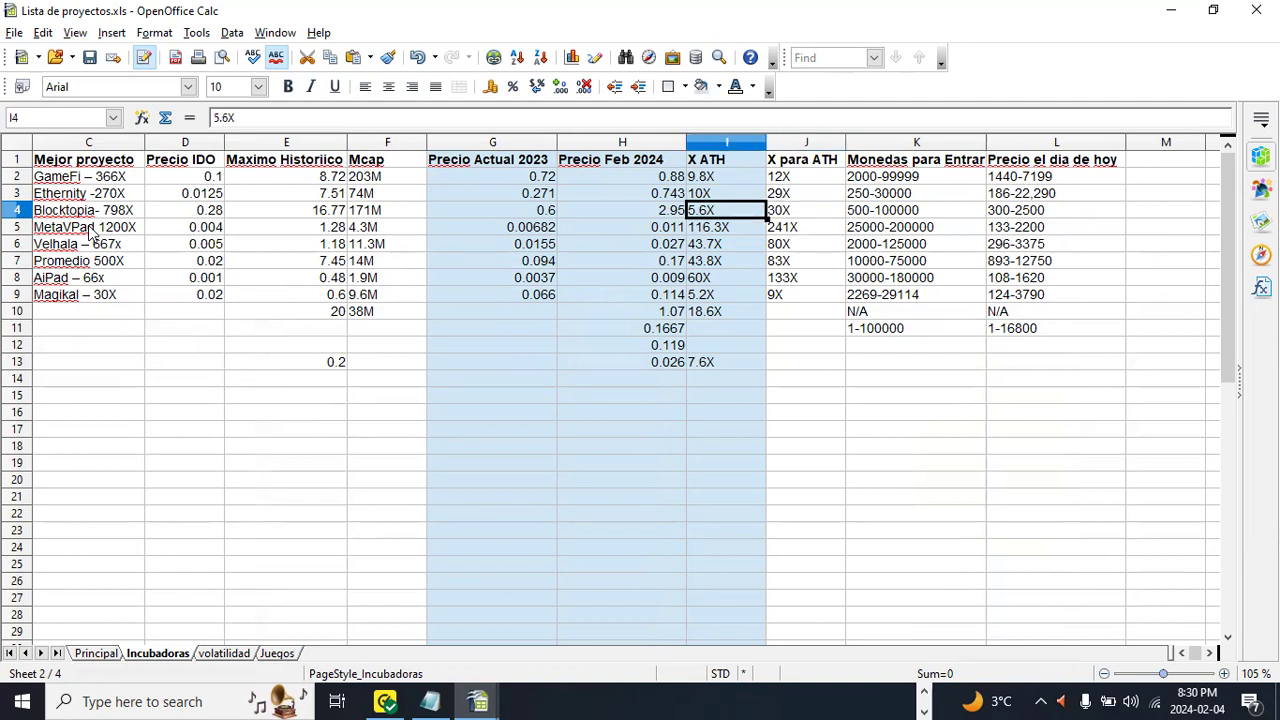
pyautogui.press('Left')
pyautogui.press('Left')
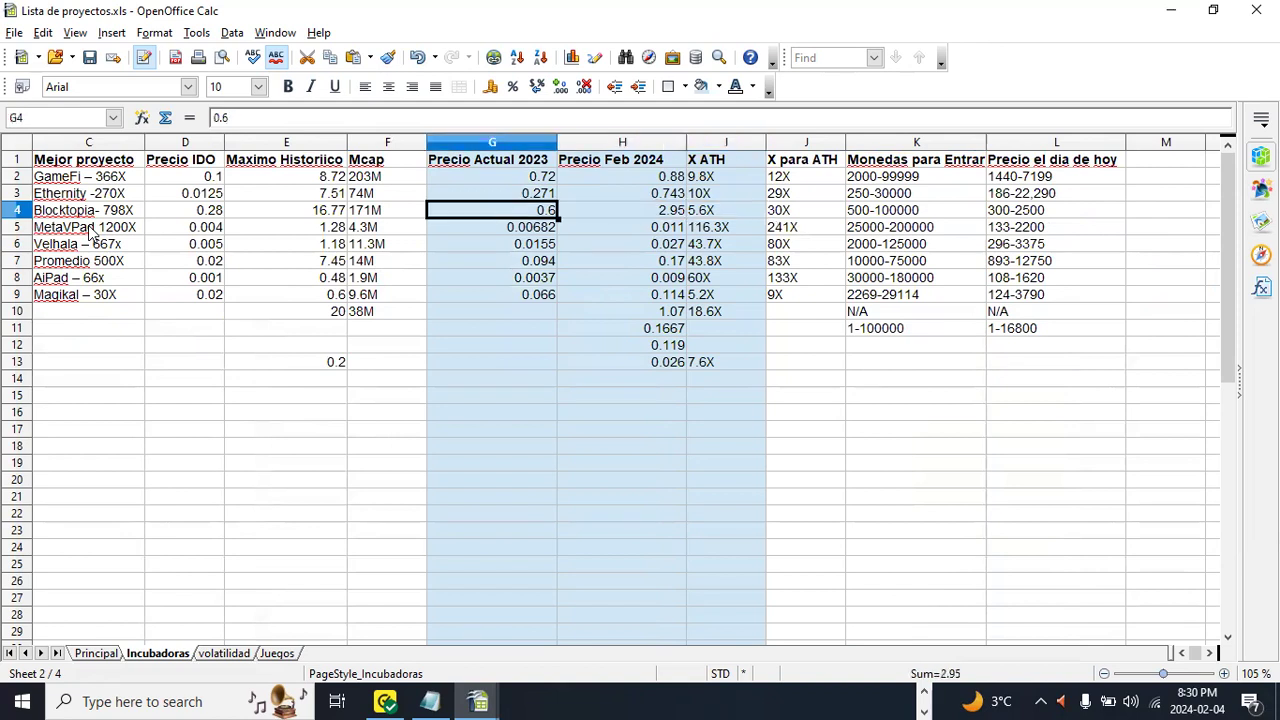
pyautogui.press('Home')
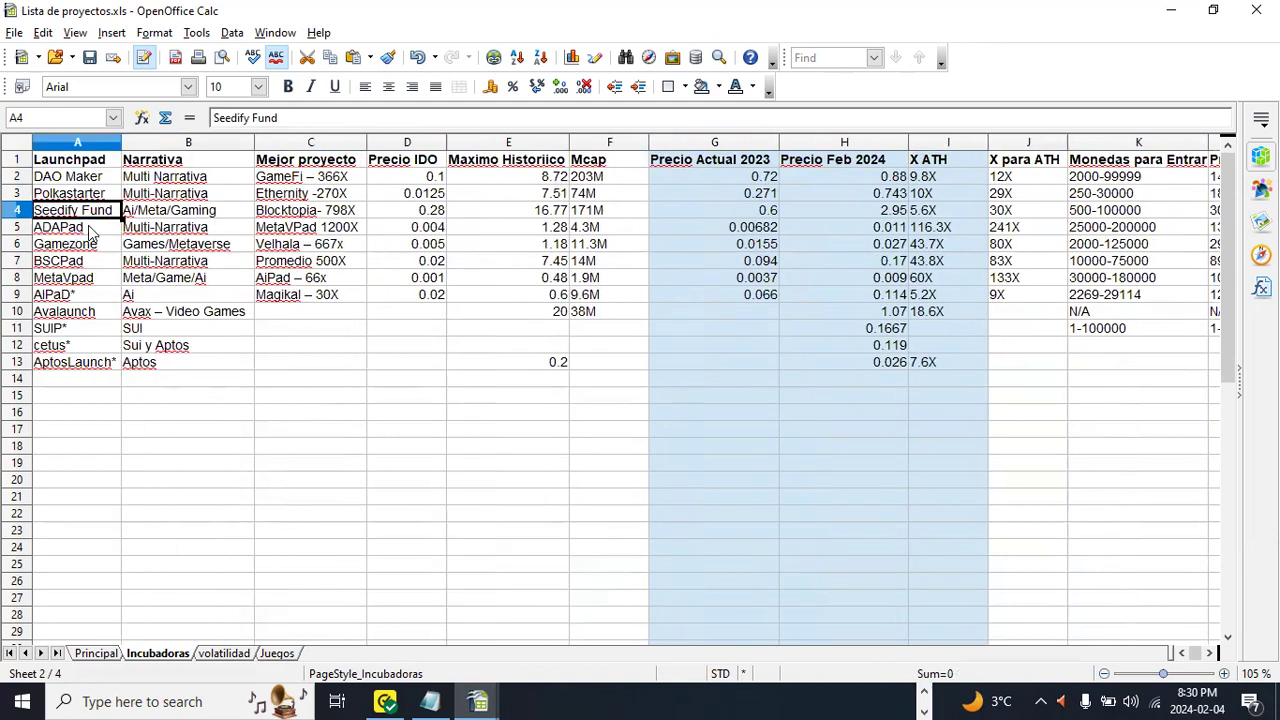
# Step: Go down the Launchpad column from Seedify Fund to AptosLaunch, reviewing each name
pyautogui.press('Down')
pyautogui.press('Down')
pyautogui.press('Down')
pyautogui.press('Down')
pyautogui.press('Down')
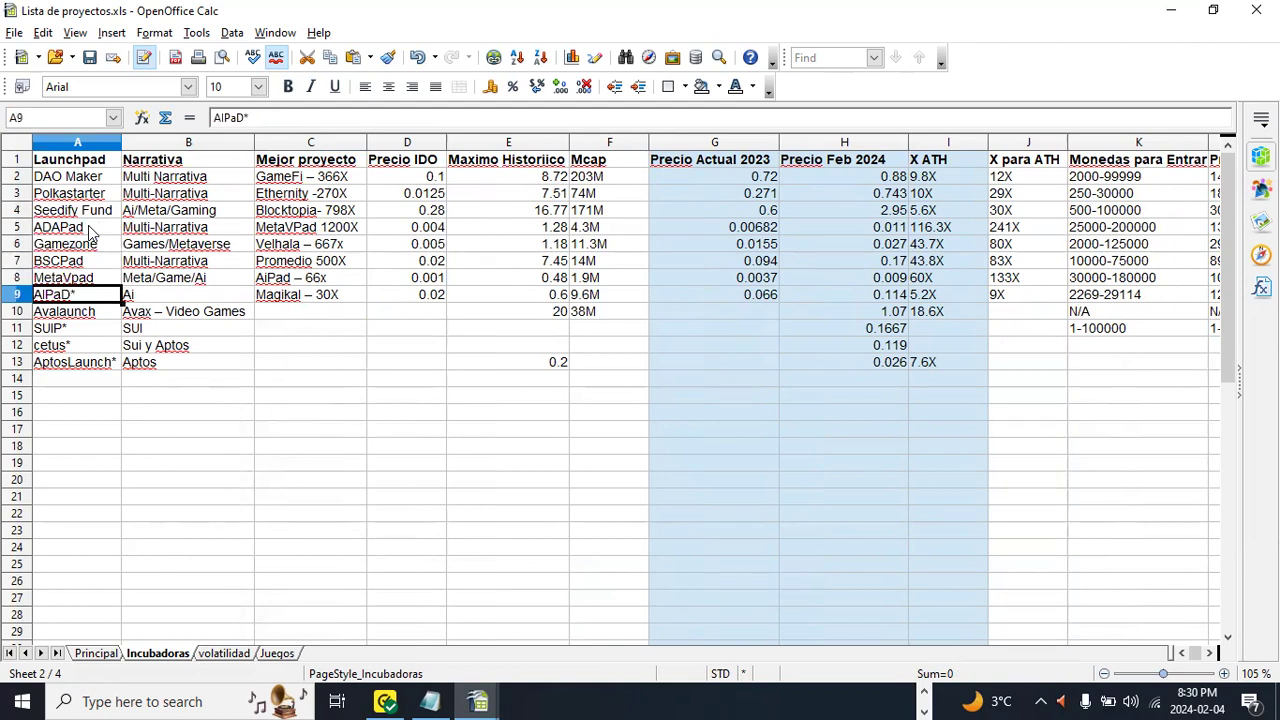
pyautogui.press('Down')
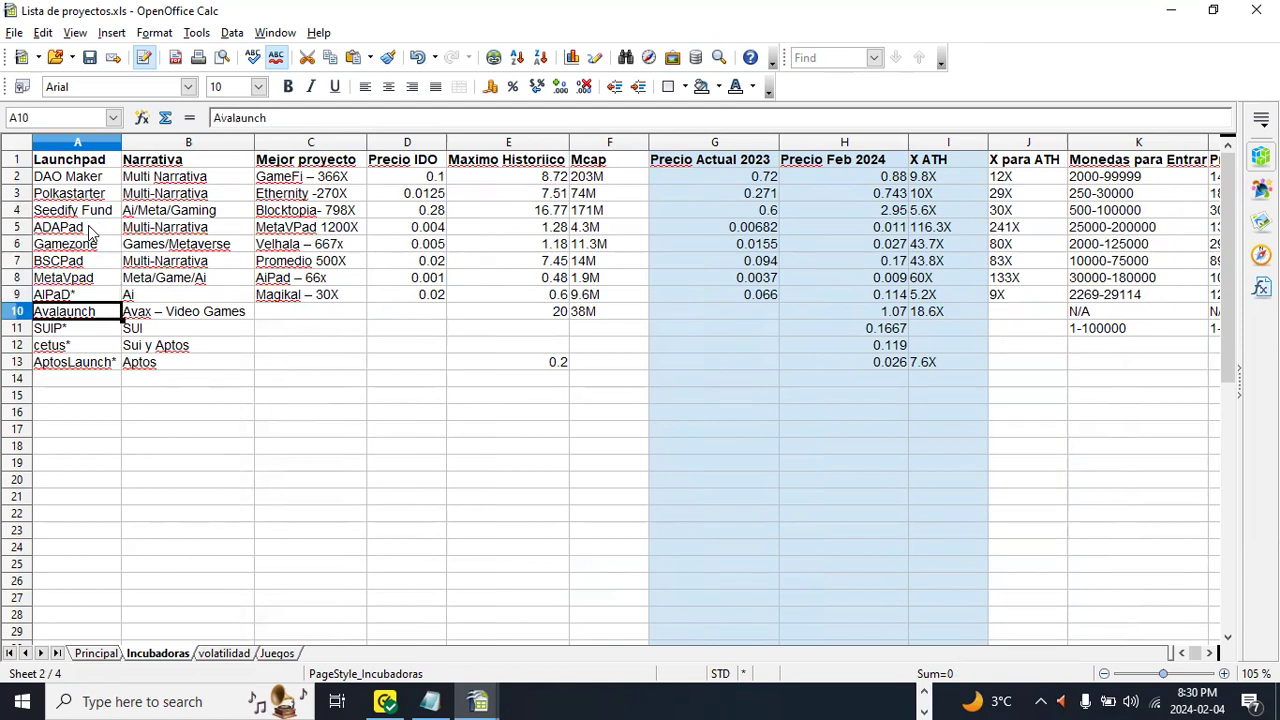
pyautogui.press('Down')
pyautogui.press('Down')
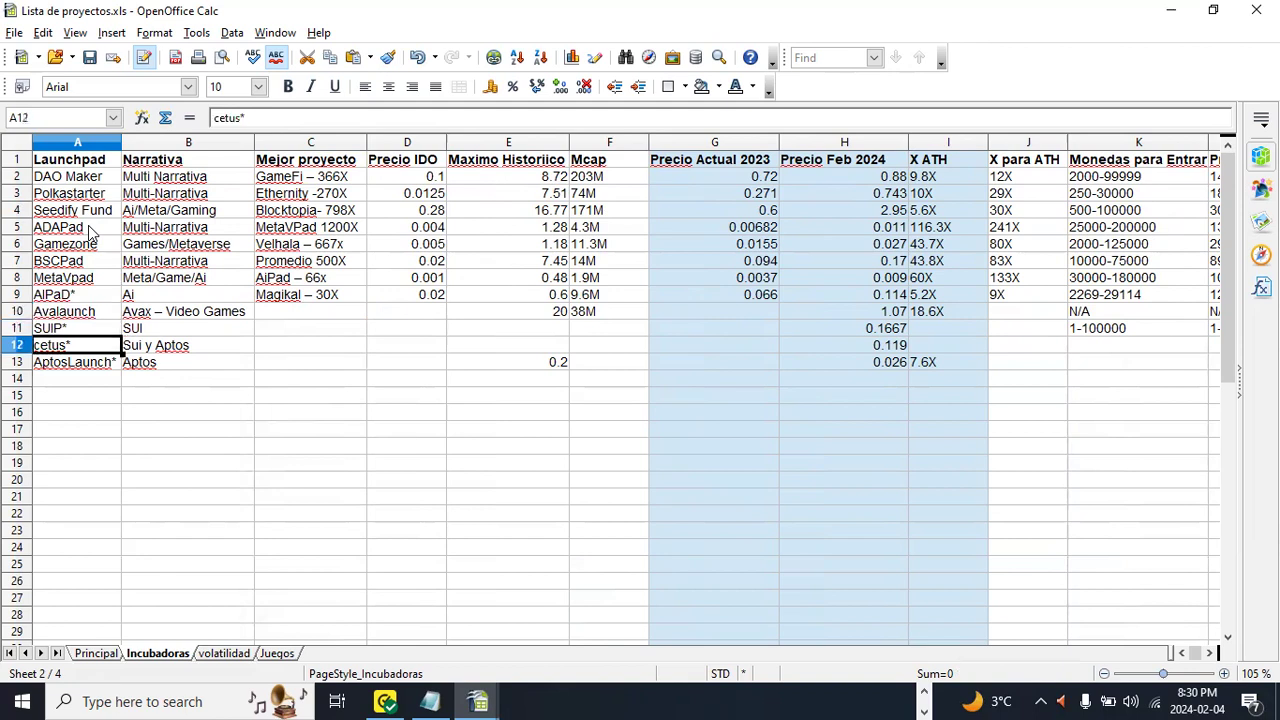
pyautogui.press('Down')
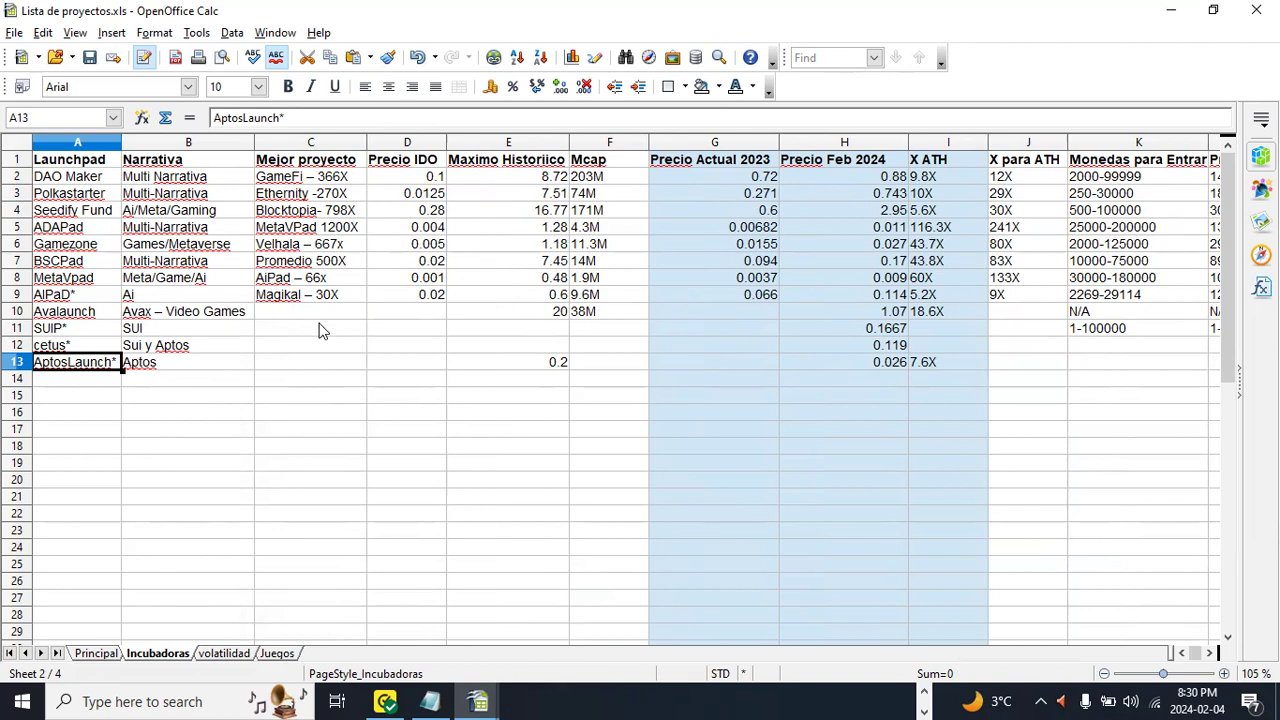
# Step: Compare Gamezone and MetaVpad, and go through the asterisked AIPaD, SUIP, cetus and AptosLaunch
pyautogui.click(116, 250)
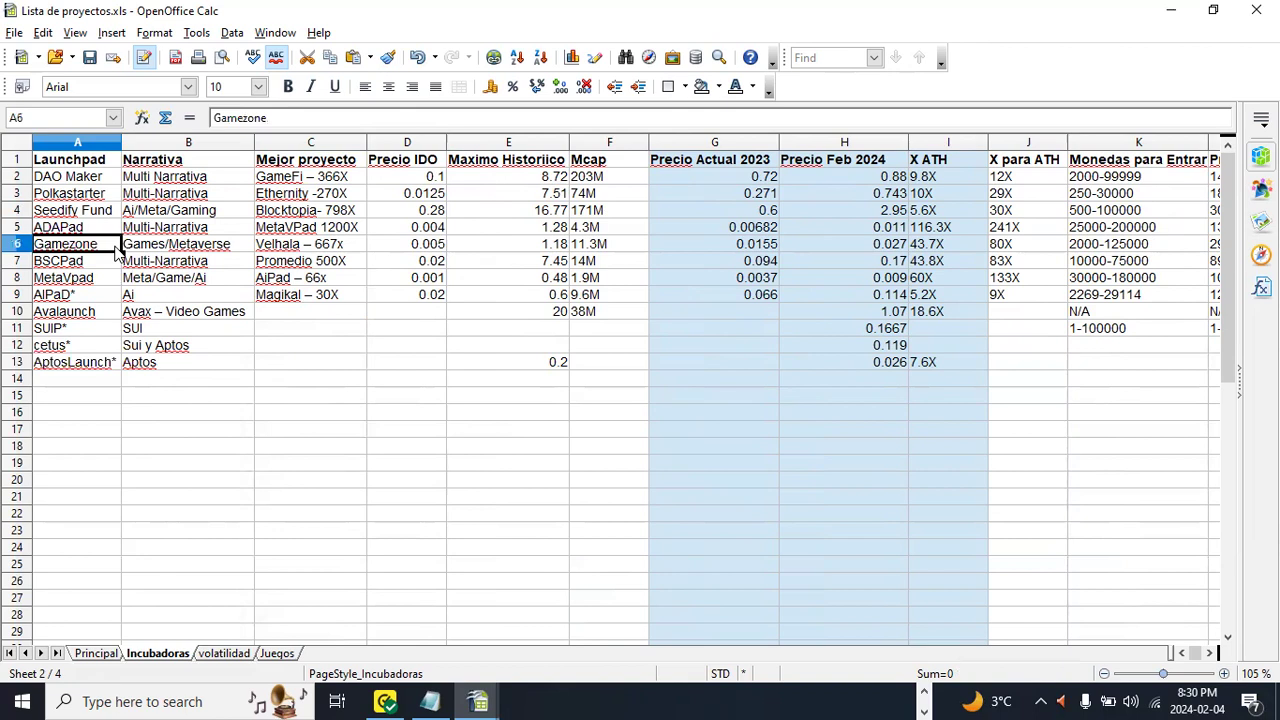
pyautogui.click(102, 280)
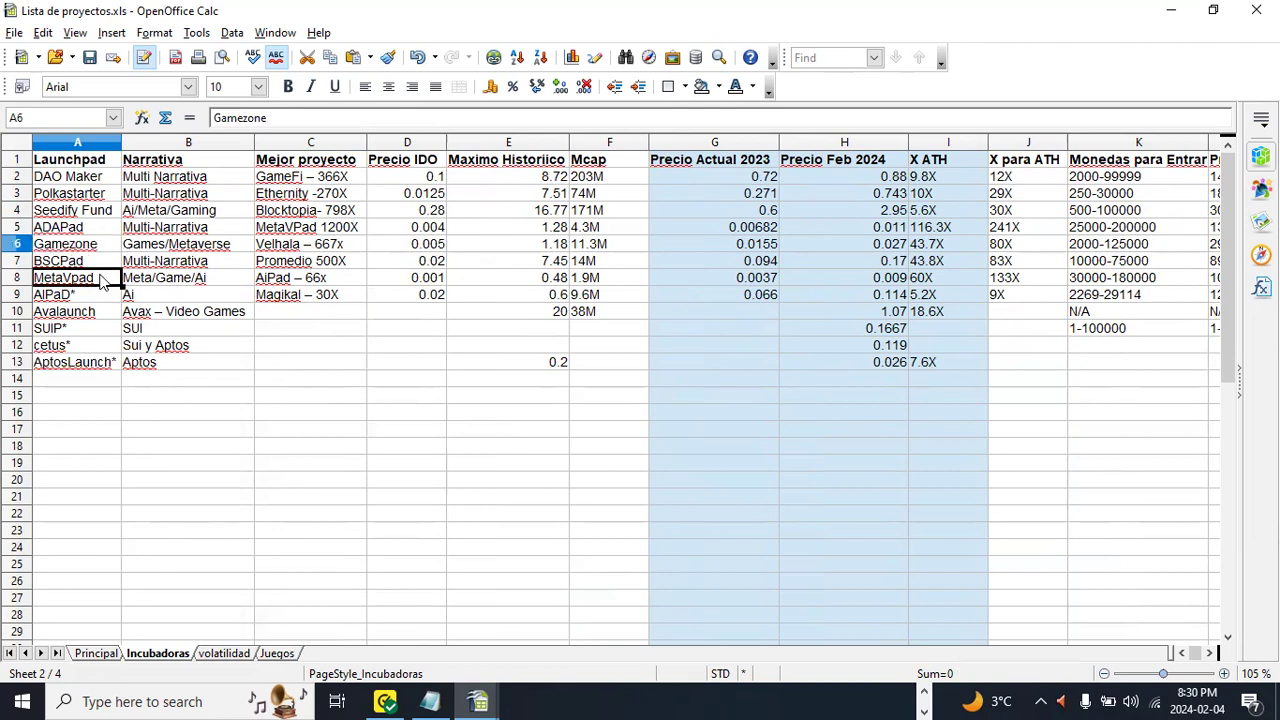
pyautogui.click(93, 246)
pyautogui.click(88, 279)
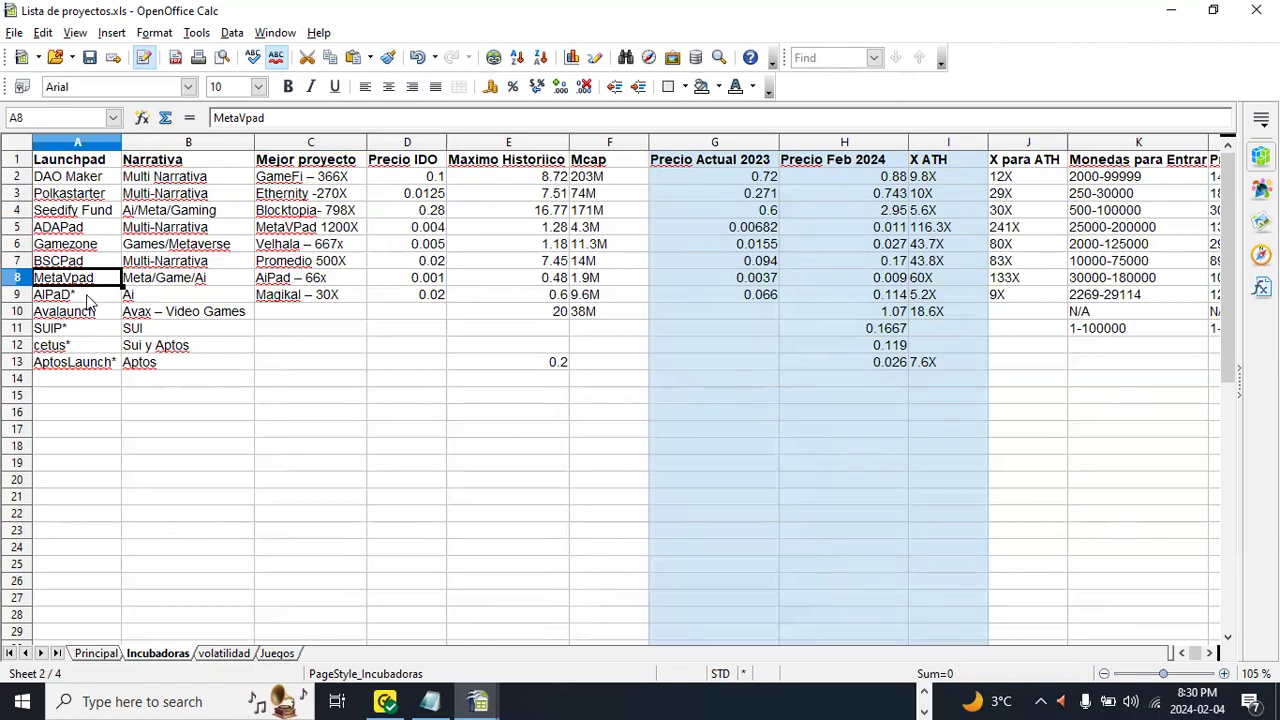
pyautogui.click(88, 297)
pyautogui.click(88, 334)
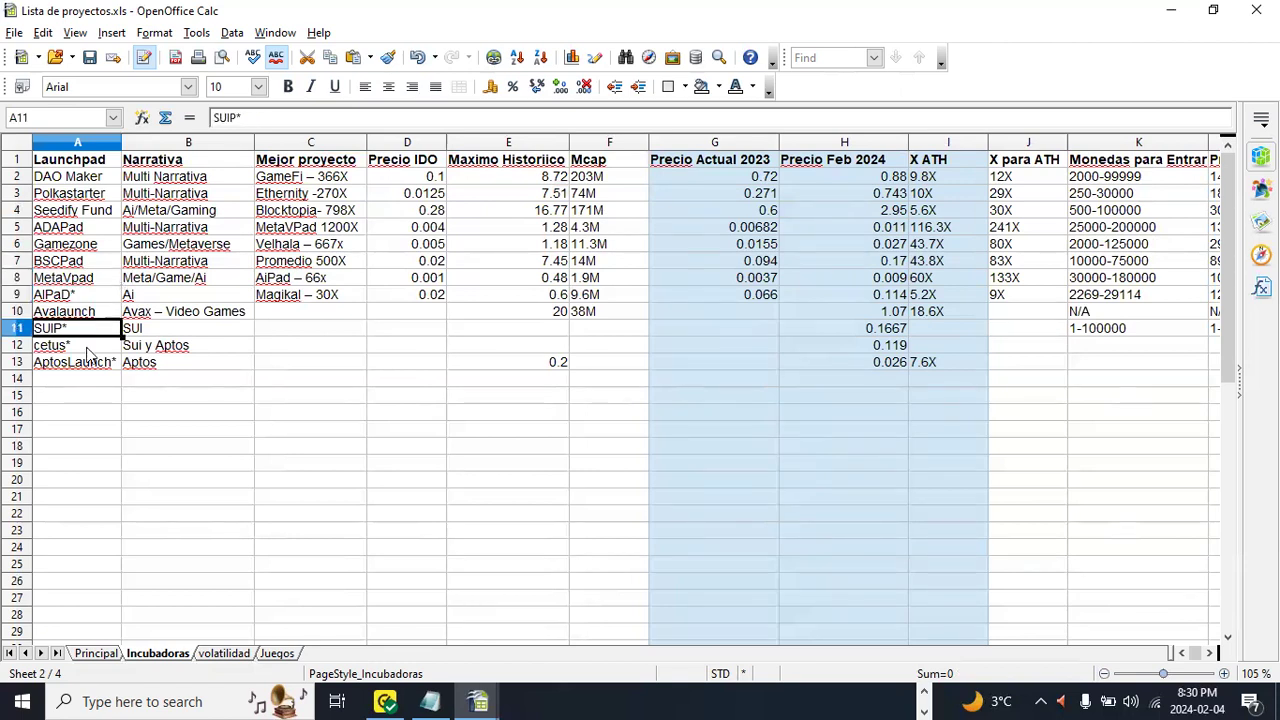
pyautogui.click(88, 350)
pyautogui.click(73, 368)
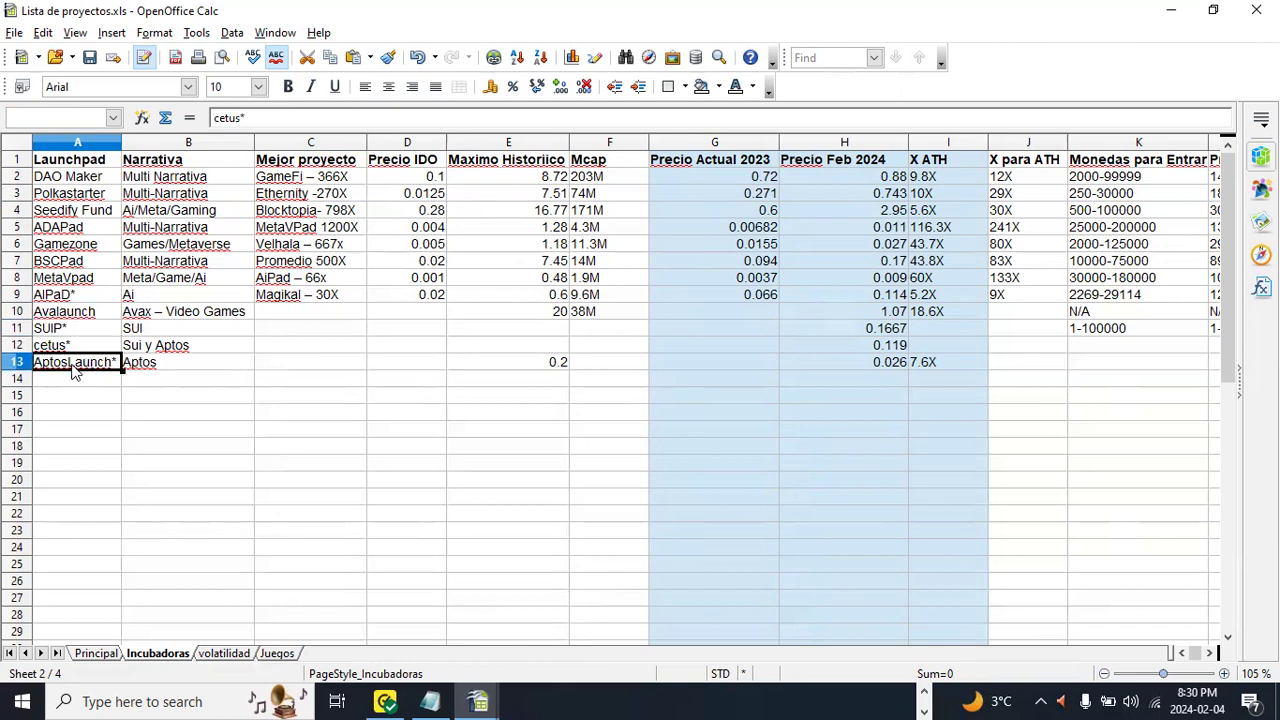
# Step: Revisit Avalaunch, Gamezone and MetaVpad, checking the narratives of MetaVpad and AIPaD and the names around them
pyautogui.click(88, 313)
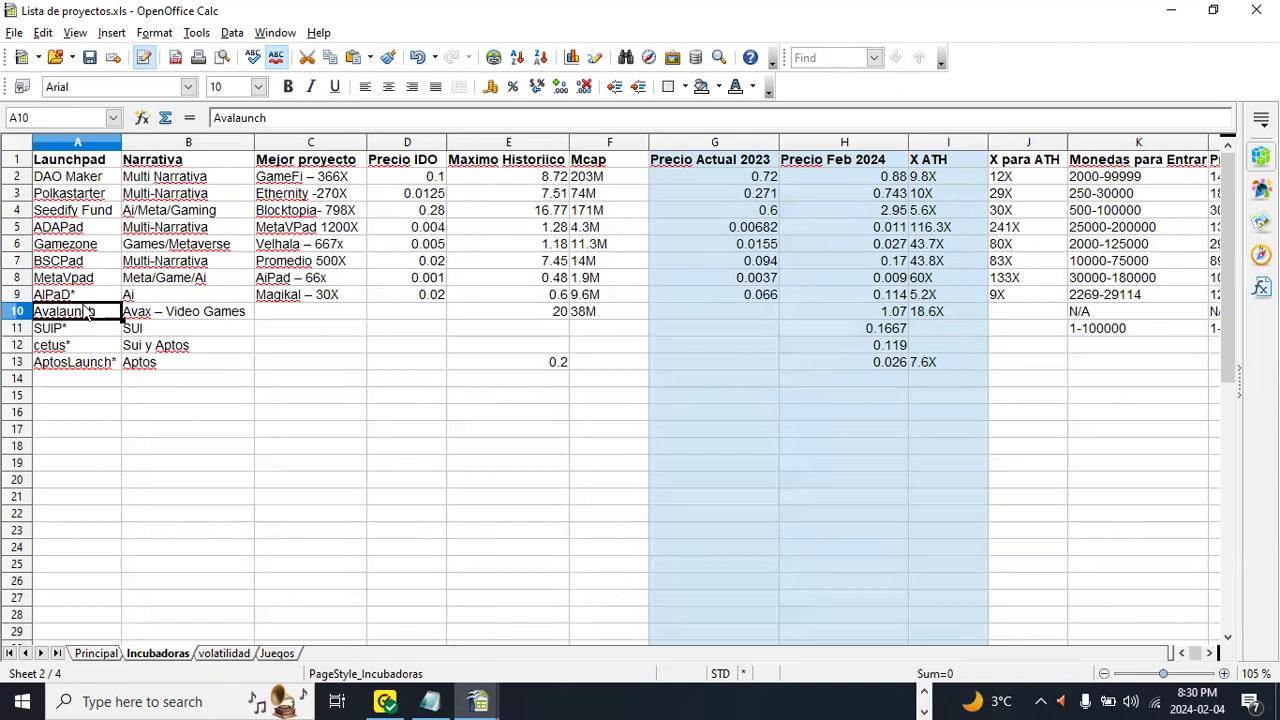
pyautogui.click(96, 247)
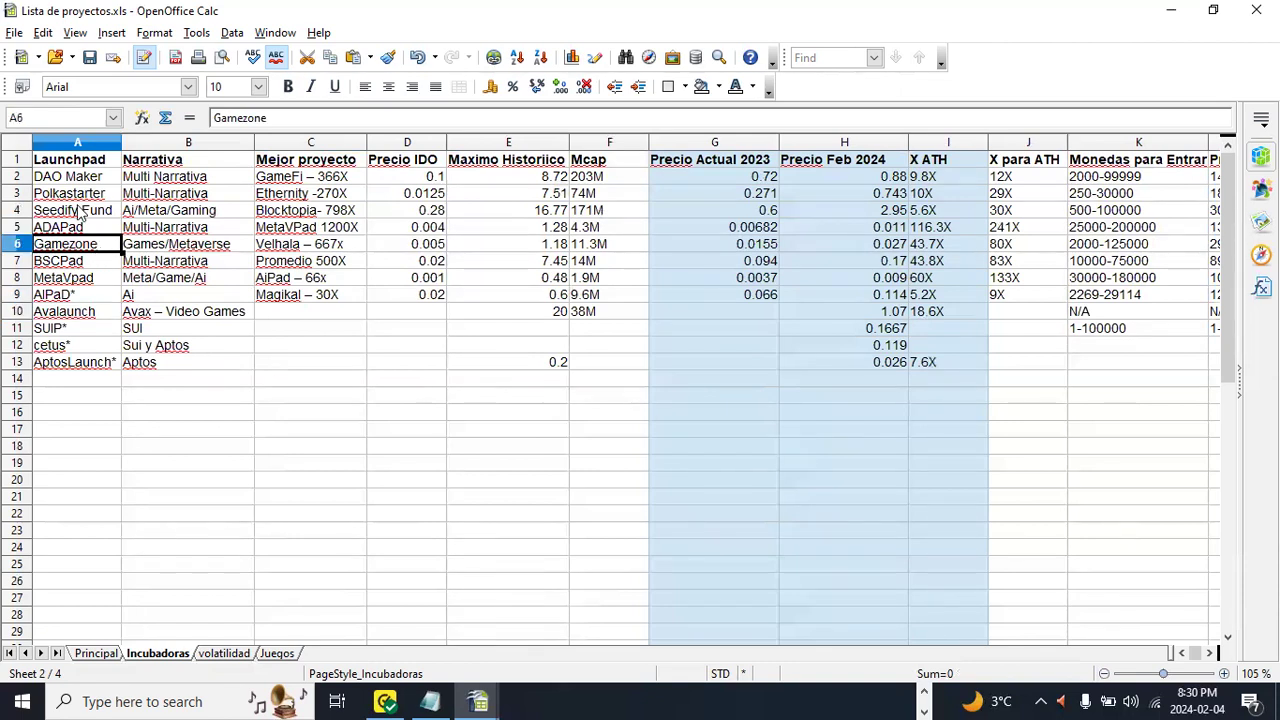
pyautogui.click(82, 283)
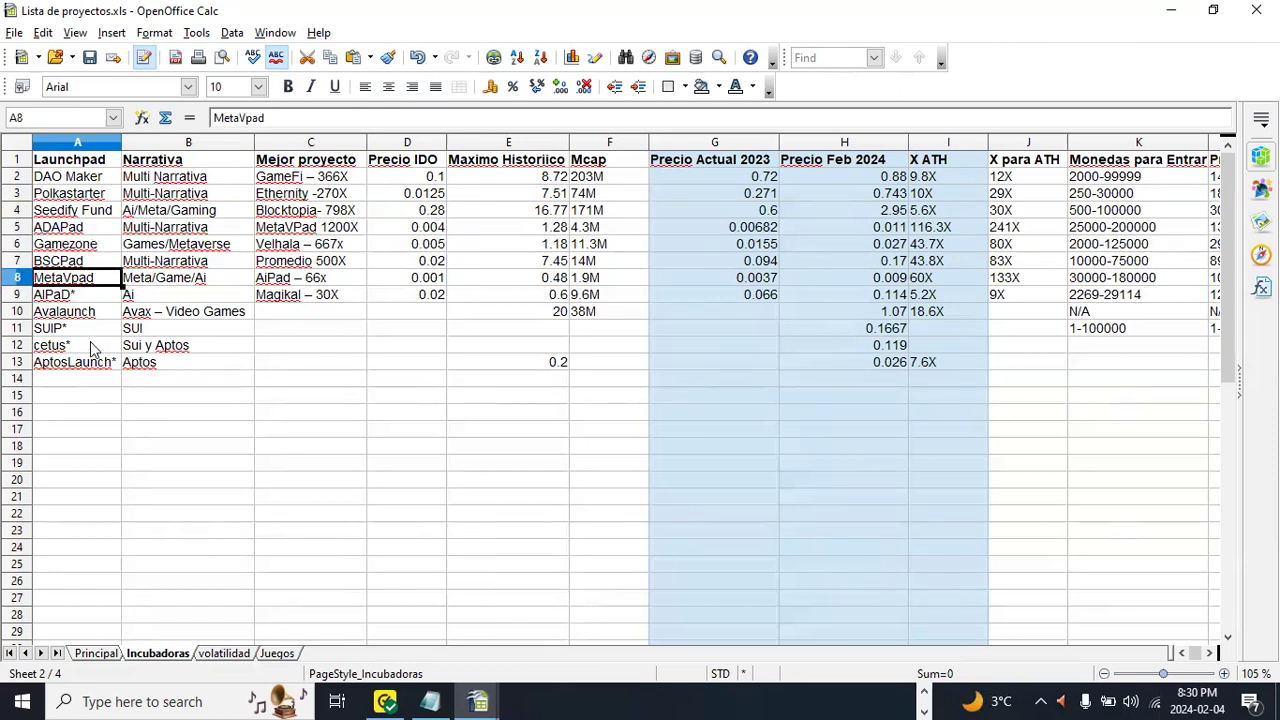
pyautogui.press('Right')
pyautogui.press('Down')
pyautogui.press('Left')
pyautogui.press('Down')
pyautogui.press('Up')
pyautogui.press('Up')
pyautogui.press('Down')
pyautogui.press('Down')
pyautogui.press('Down')
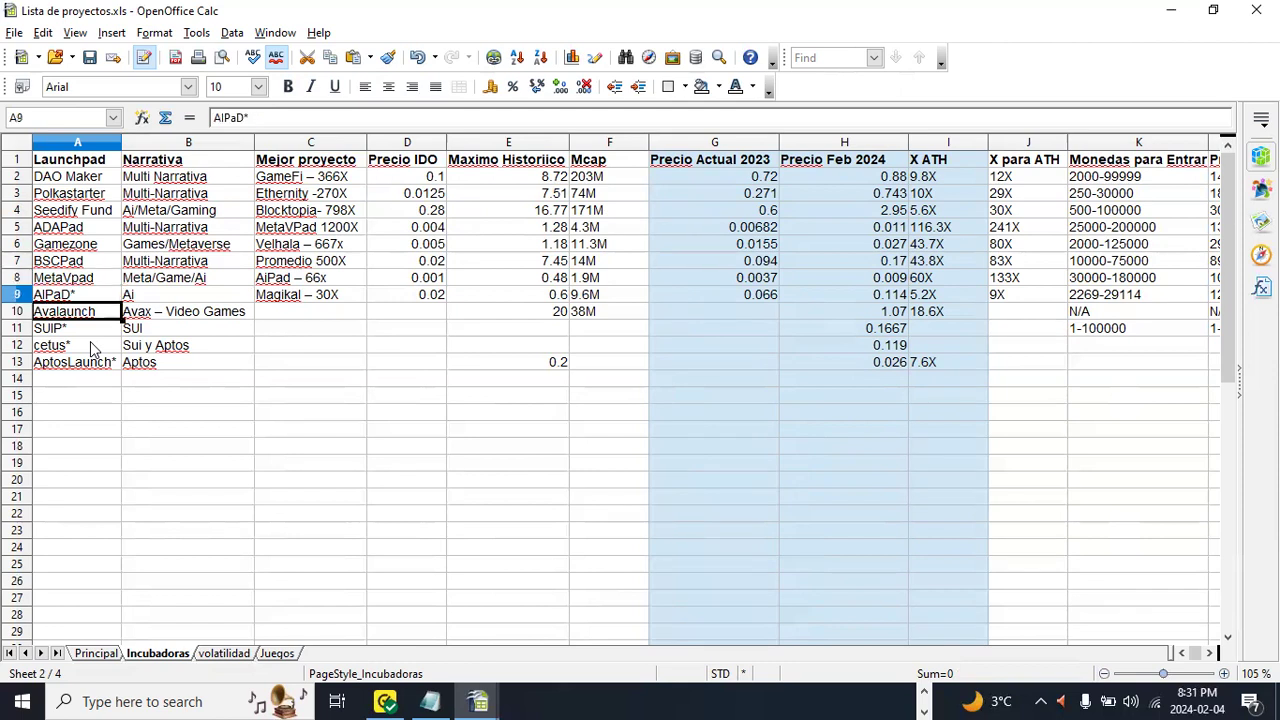
# Step: Move back up the Launchpad column to Seedify Fund, reviewing the names along the way
pyautogui.press('Down')
pyautogui.press('Up')
pyautogui.press('Up')
pyautogui.press('Up')
pyautogui.press('Up')
pyautogui.press('Up')
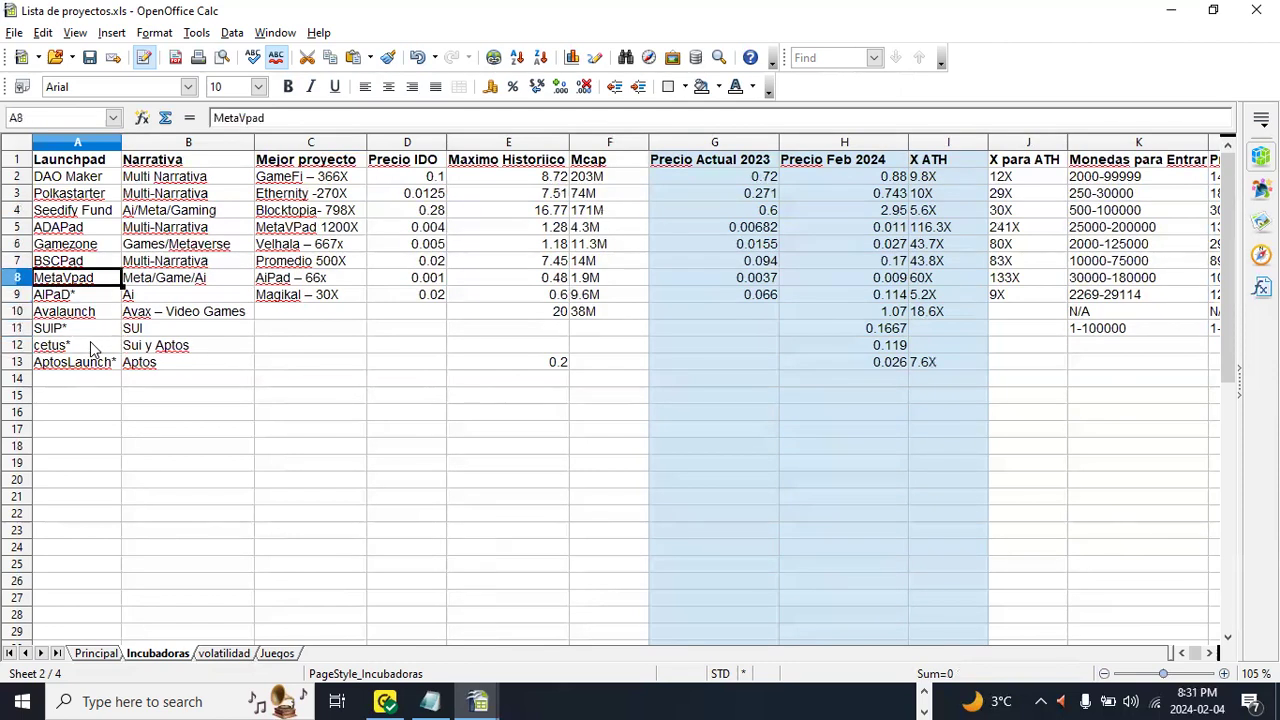
pyautogui.press('Up')
pyautogui.press('Up')
pyautogui.press('Up')
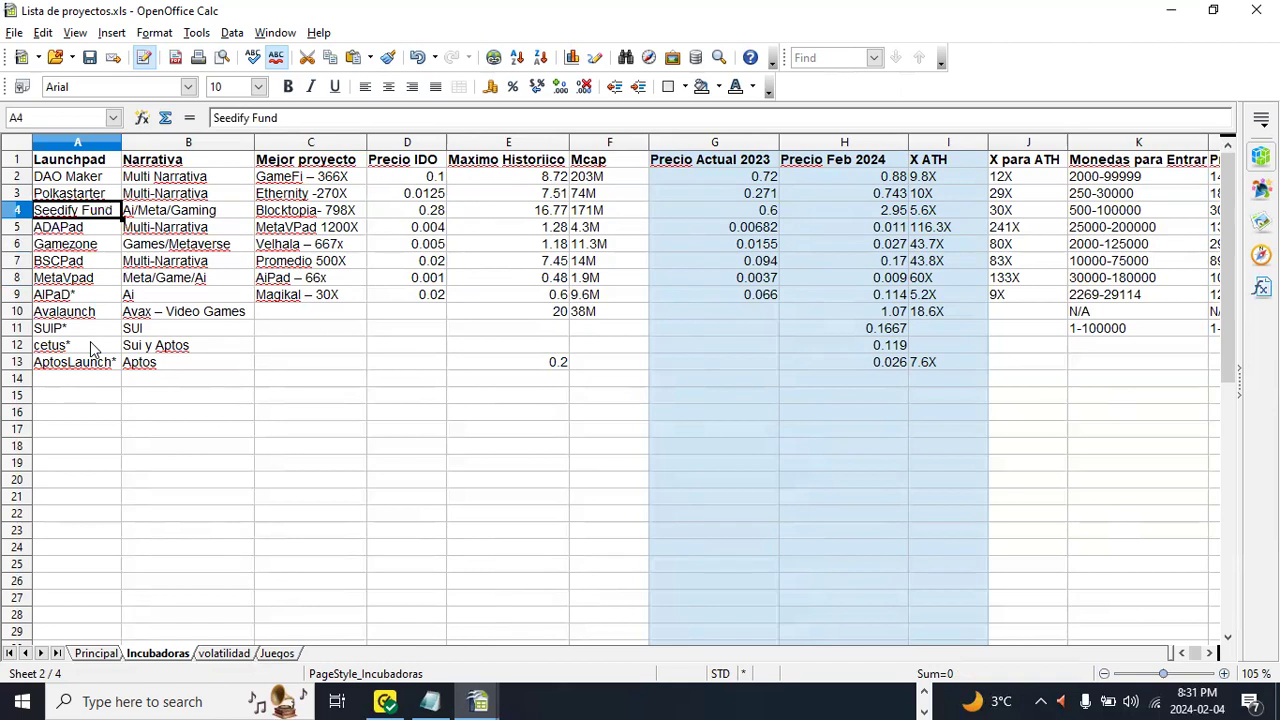
# Step: Go down the Launchpad names from Seedify Fund to Avalaunch and open the Principal sheet
pyautogui.press('Down')
pyautogui.press('Down')
pyautogui.press('Down')
pyautogui.press('Down')
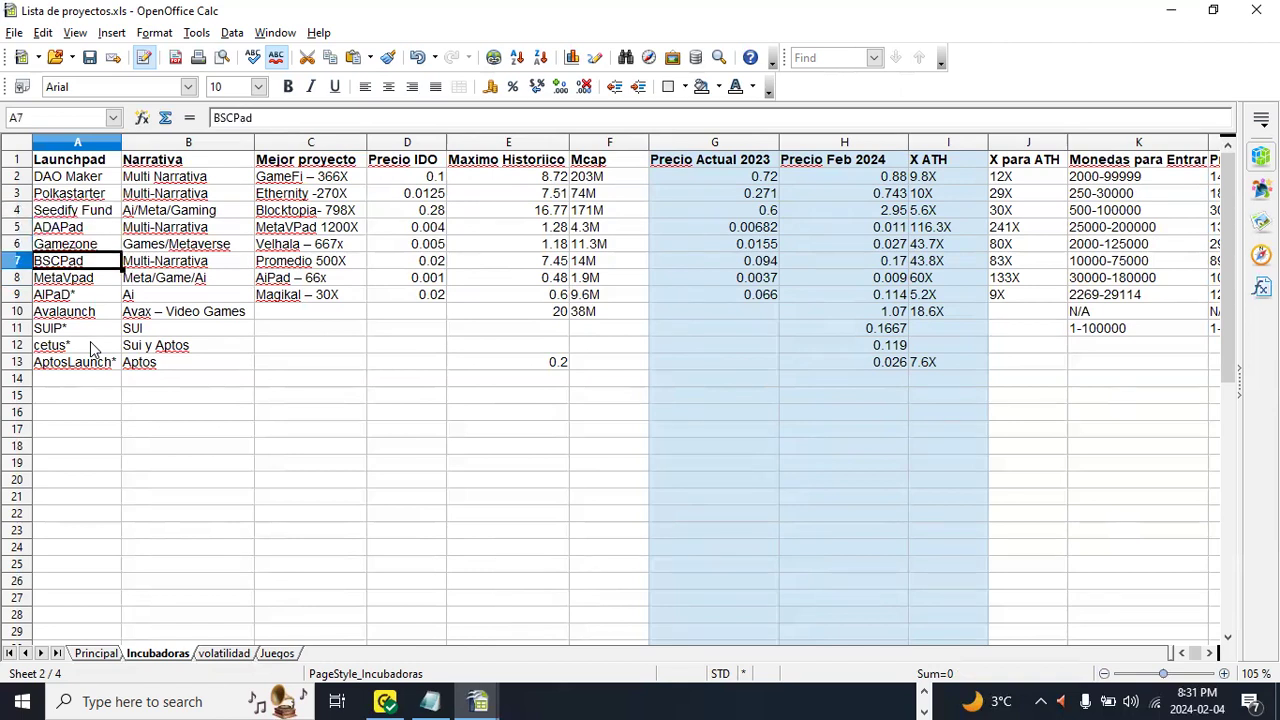
pyautogui.press('Down')
pyautogui.press('Down')
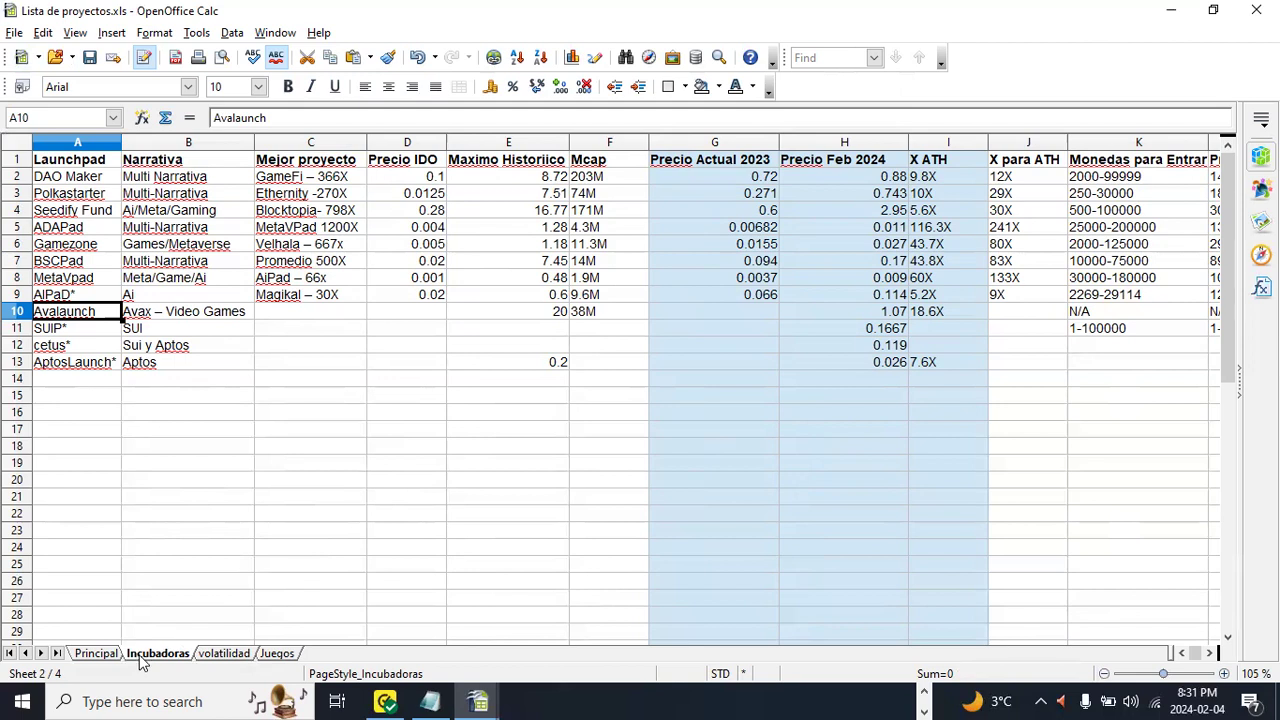
pyautogui.click(96, 653)
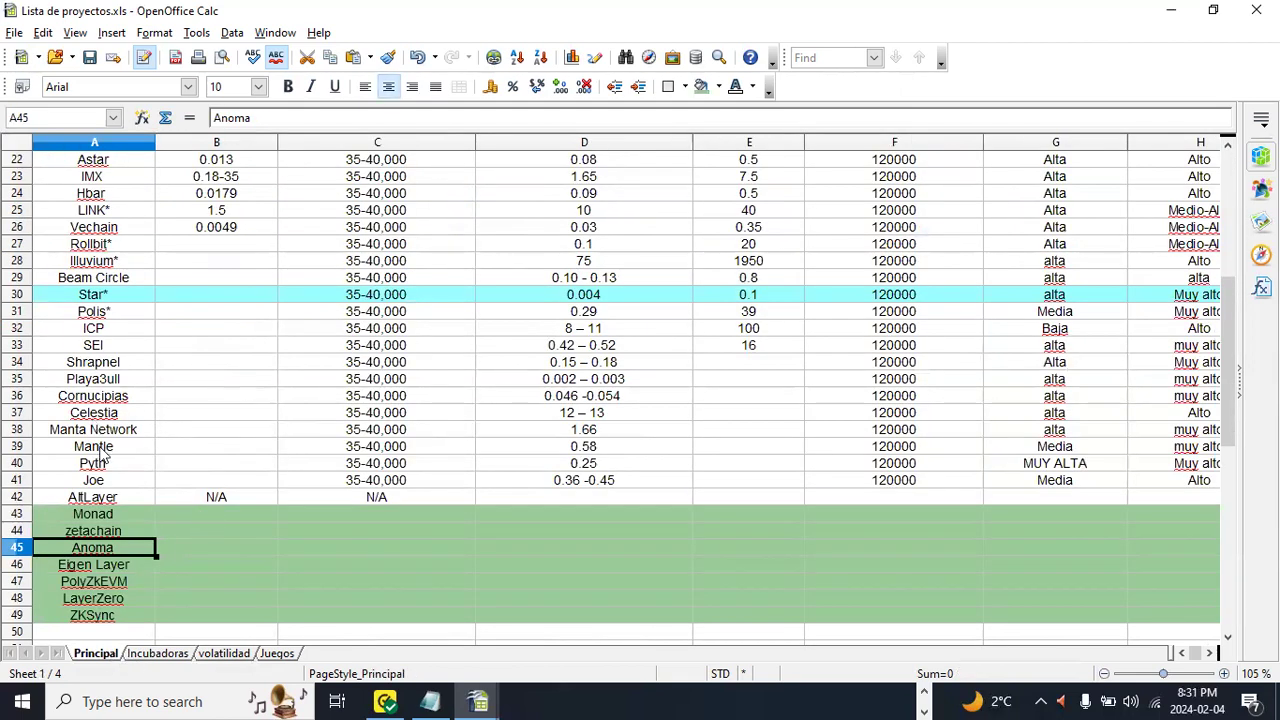
# Step: Go through the gaming projects Shrapnel, Playa3ull and Cornucipias in the Principal sheet's project list
pyautogui.click(90, 366)
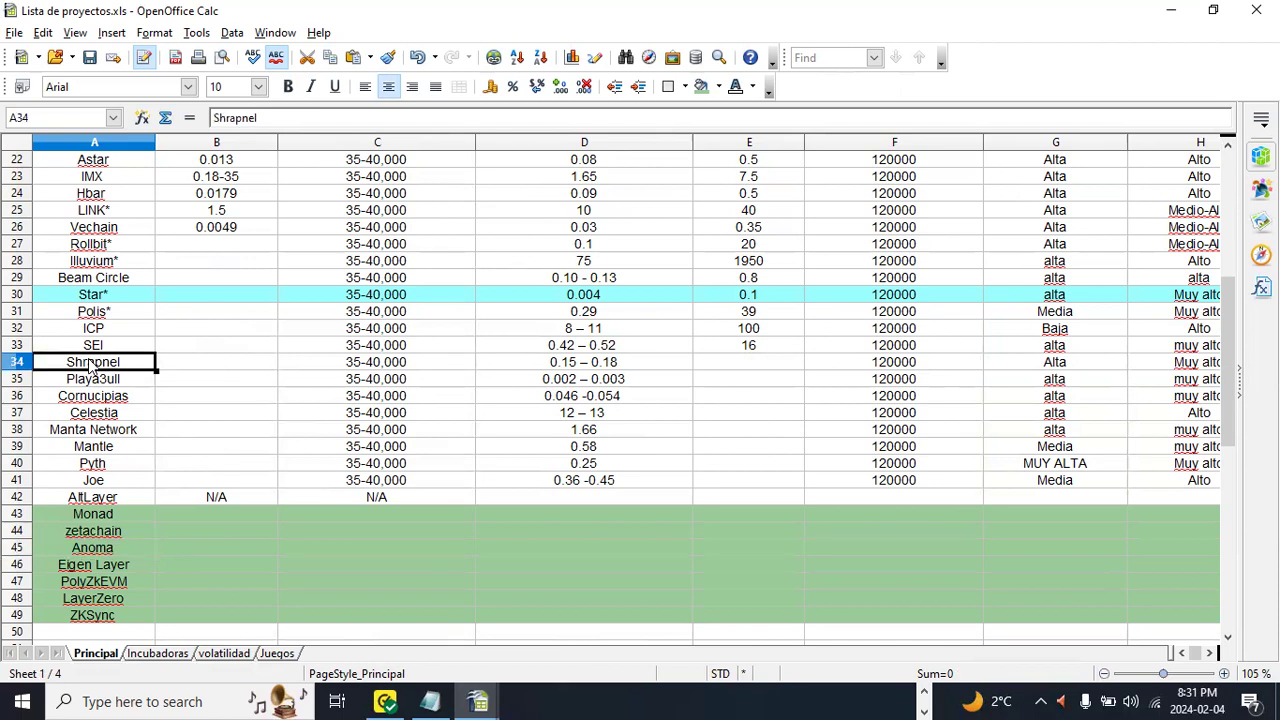
pyautogui.click(108, 384)
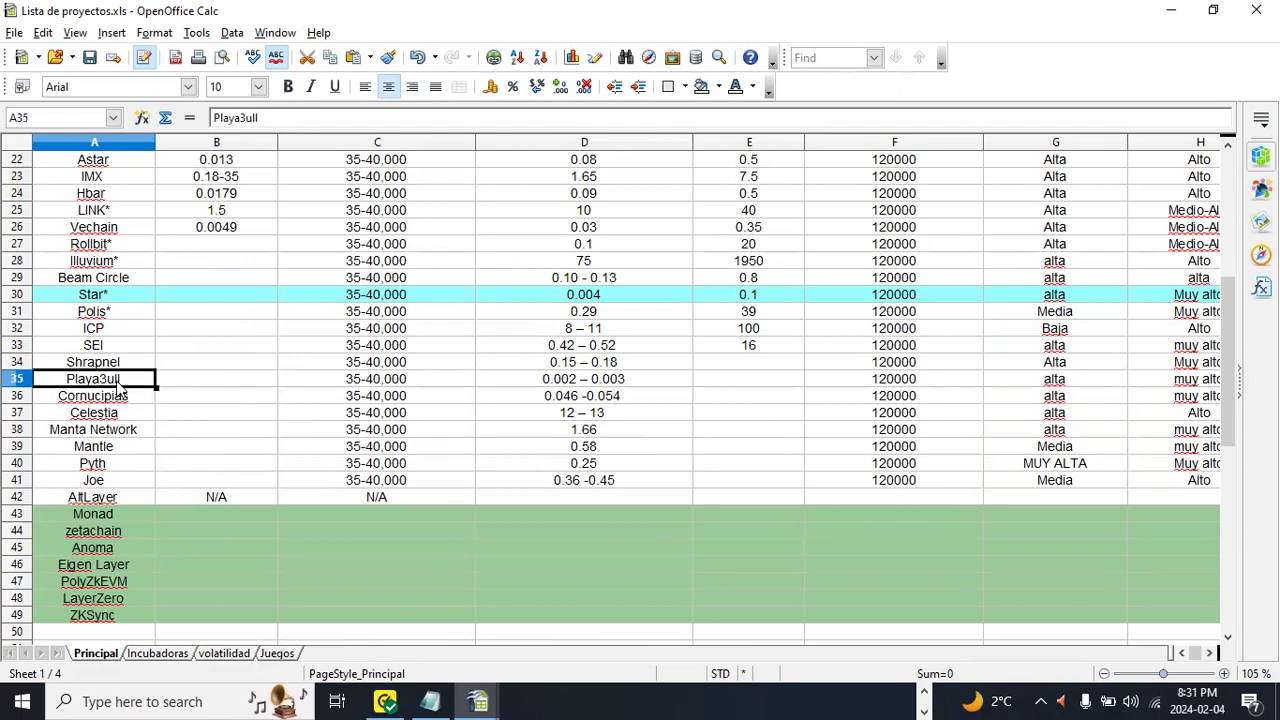
pyautogui.click(120, 396)
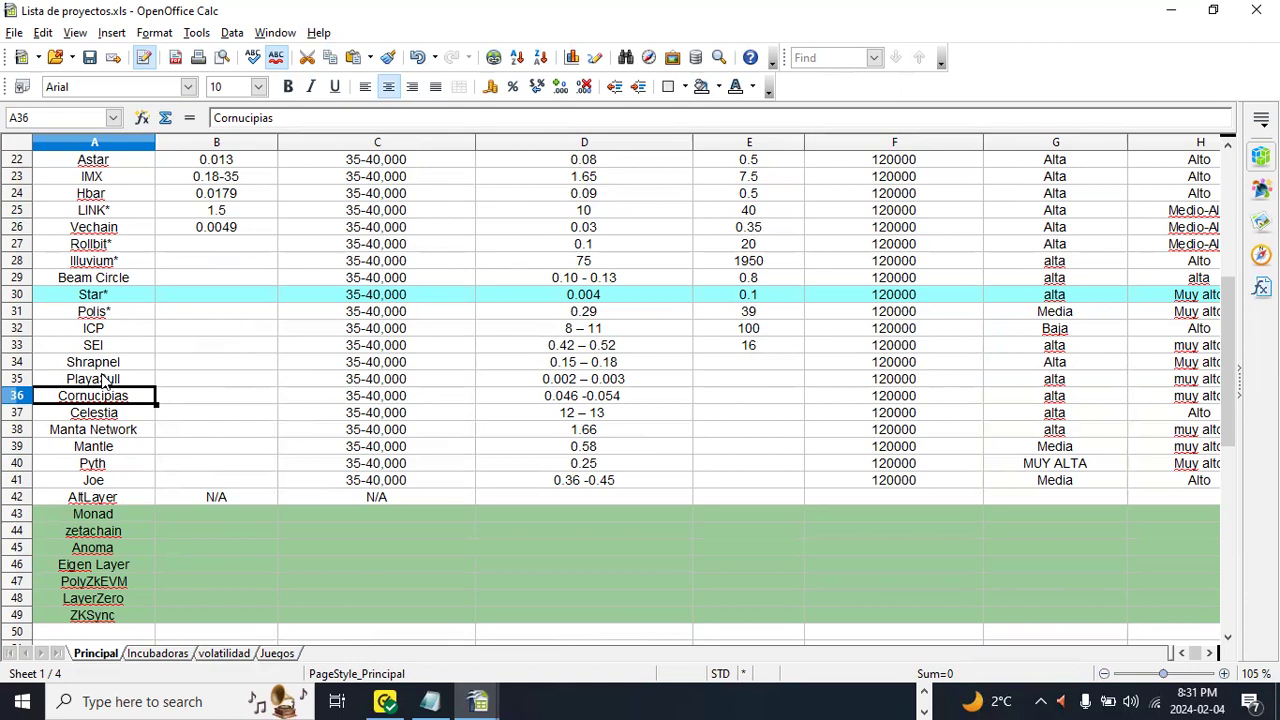
# Step: Look over the volatilidad and Juegos sheets, switching between them and Principal, and return to the Principal sheet
pyautogui.click(228, 655)
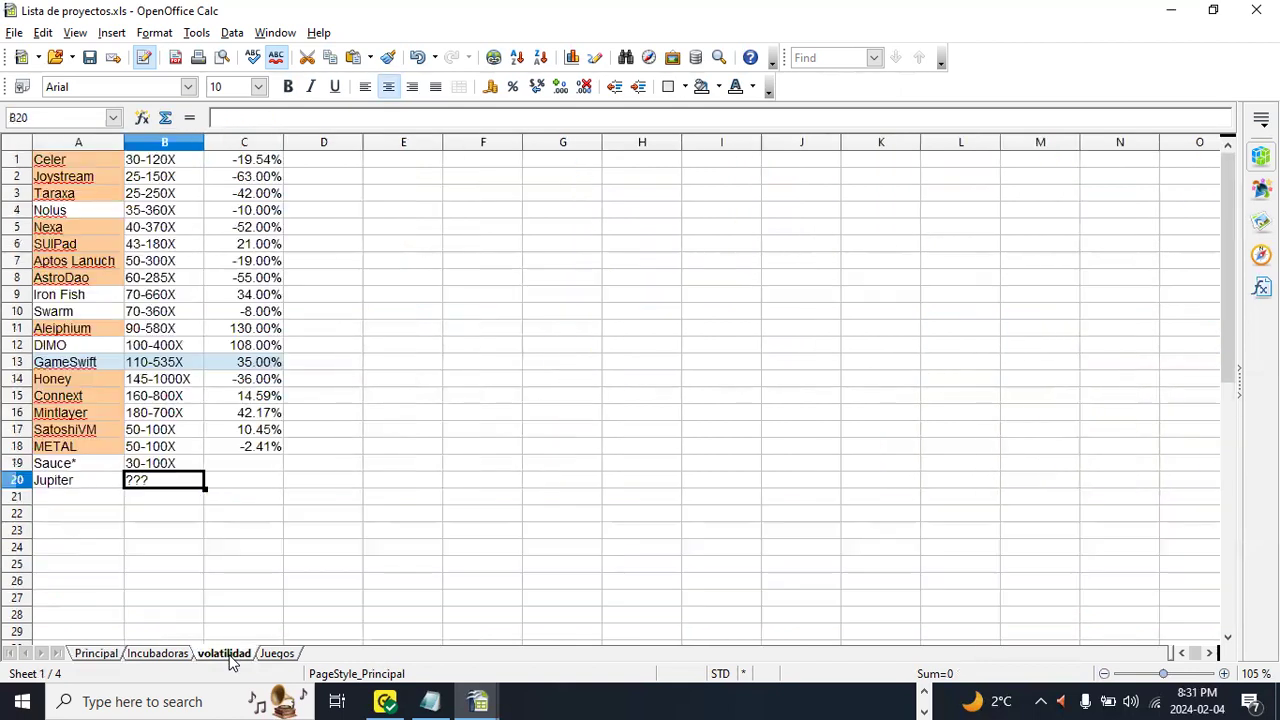
pyautogui.click(100, 653)
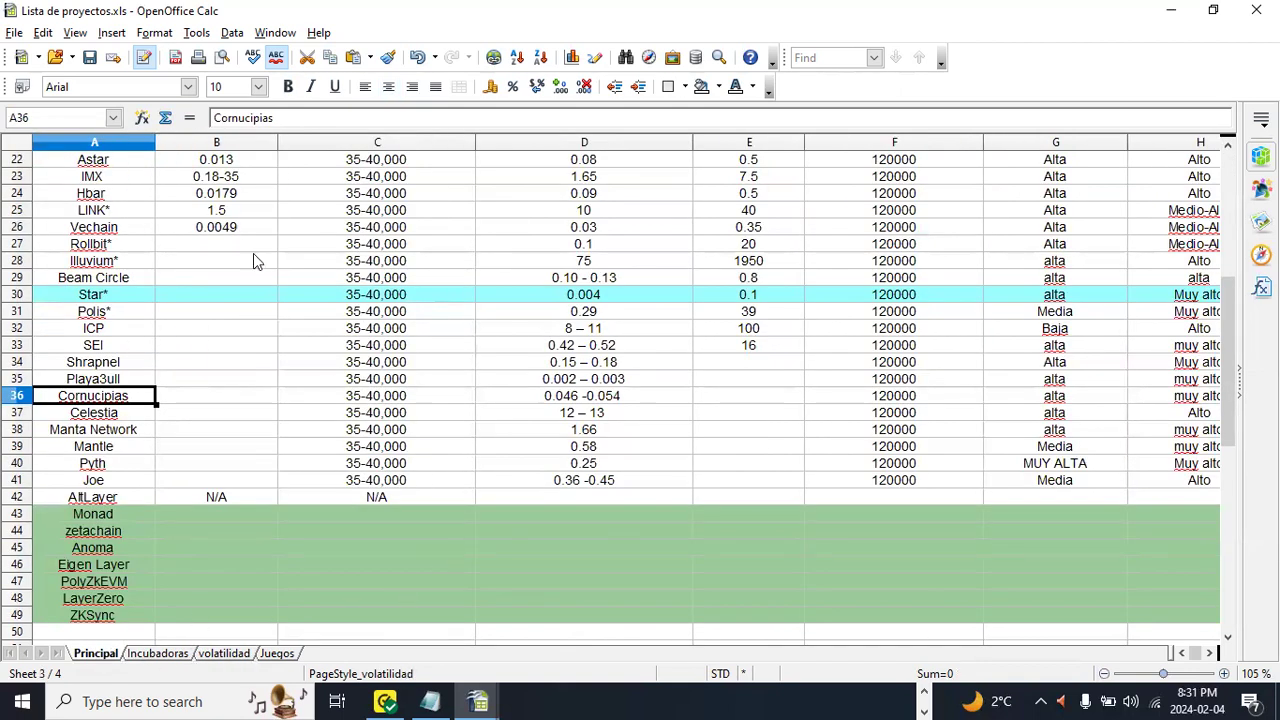
pyautogui.click(280, 655)
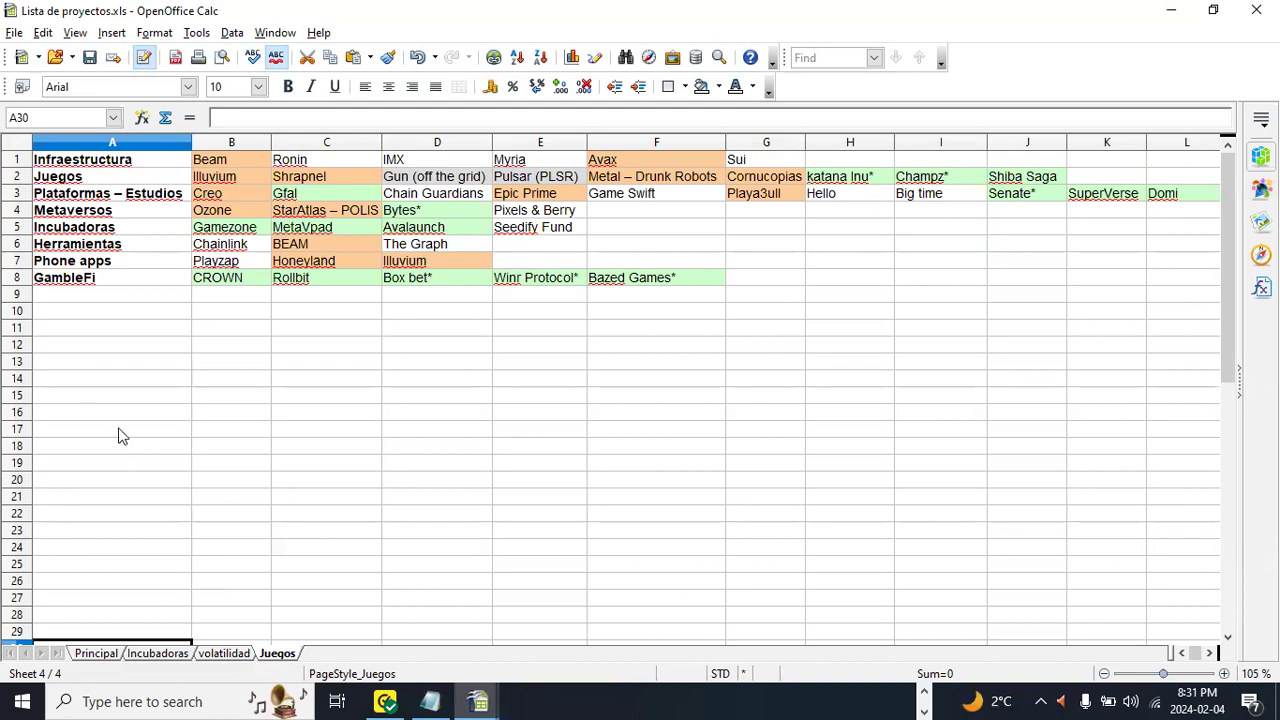
pyautogui.click(224, 651)
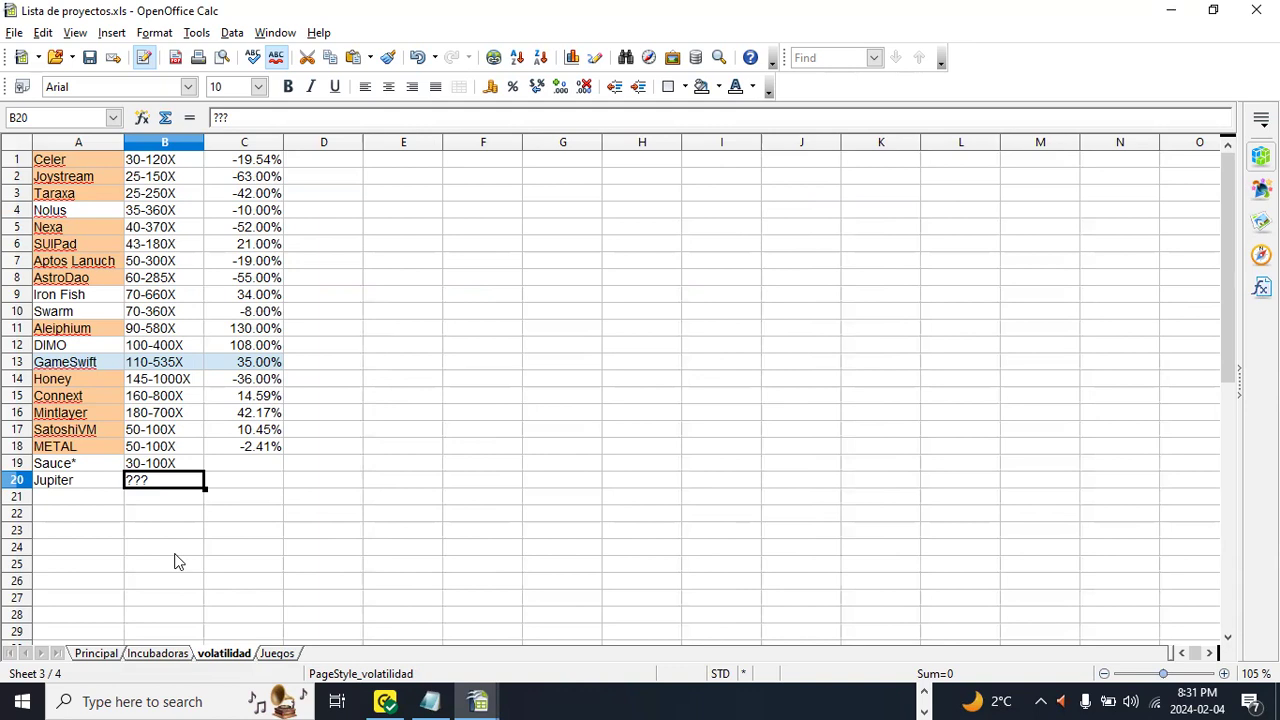
pyautogui.click(104, 654)
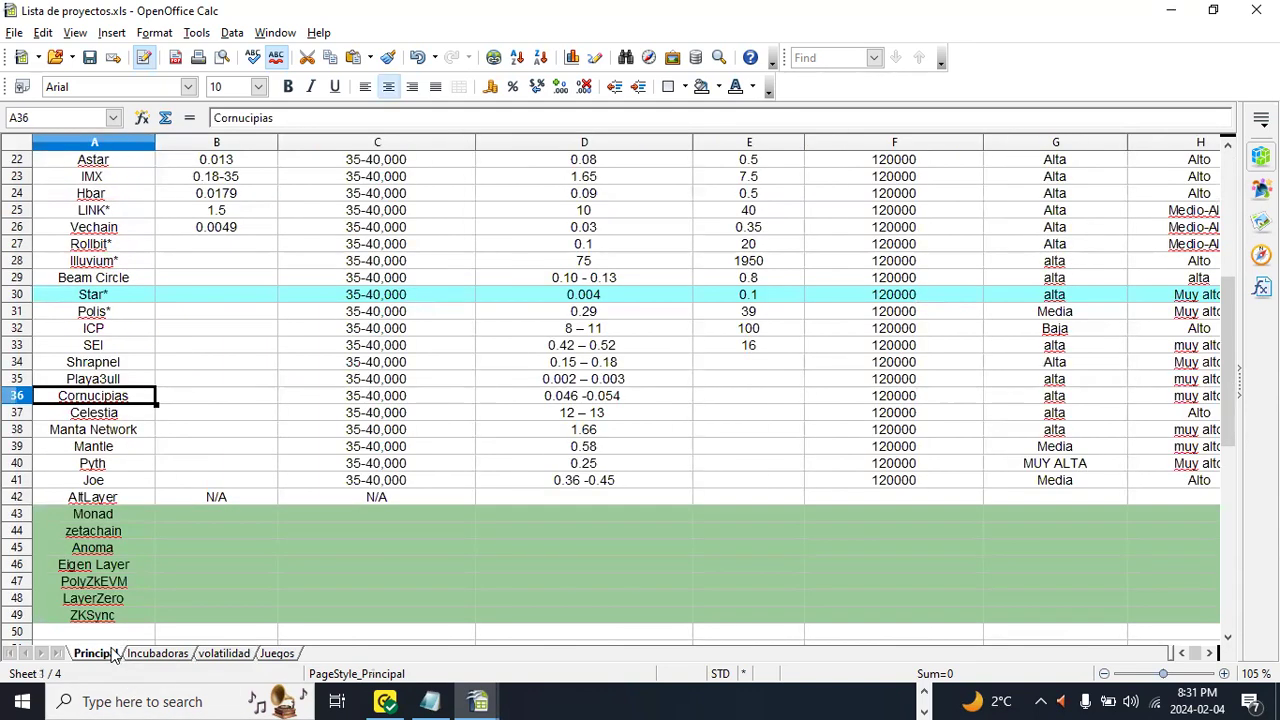